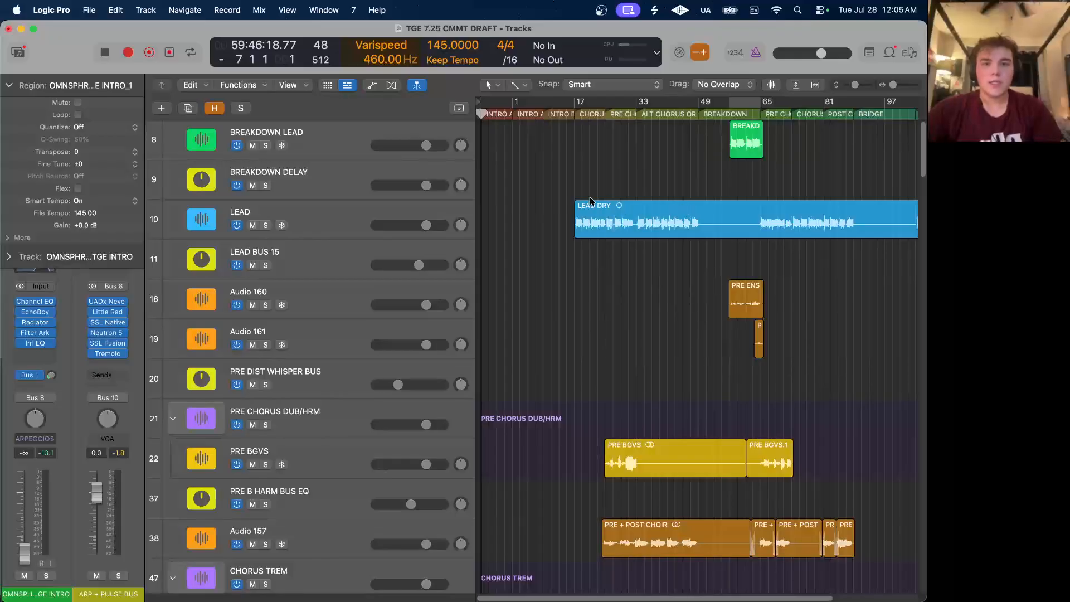
Look through the arrangement's tracks, from the lead vocals and bass to the arpeggios, synth leads and drums.
scroll(590, 200, "down", 5)
scroll(591, 202, "up", 5)
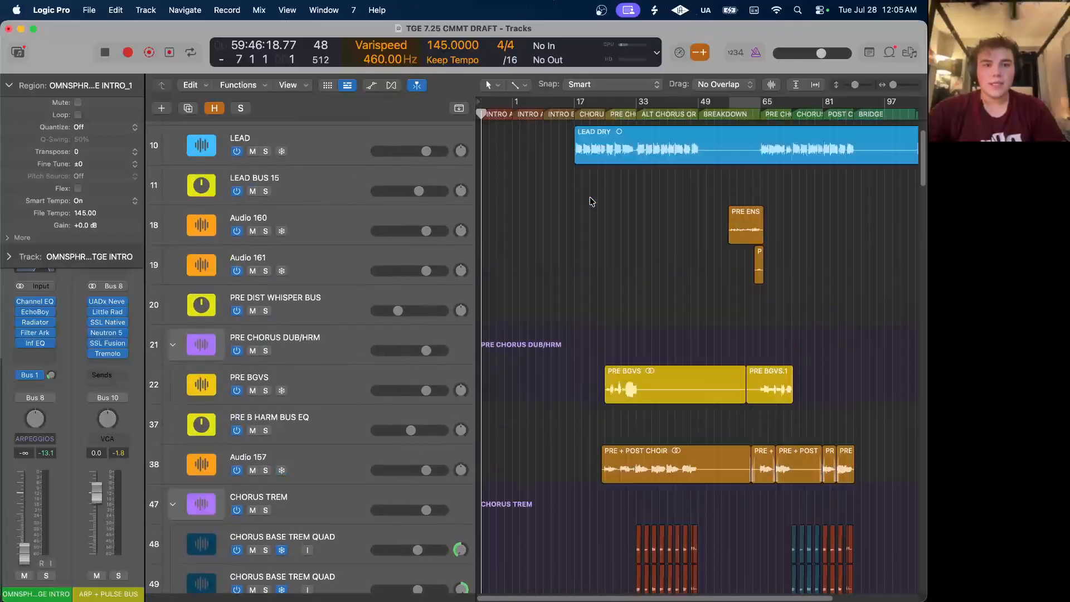
scroll(591, 200, "down", 20)
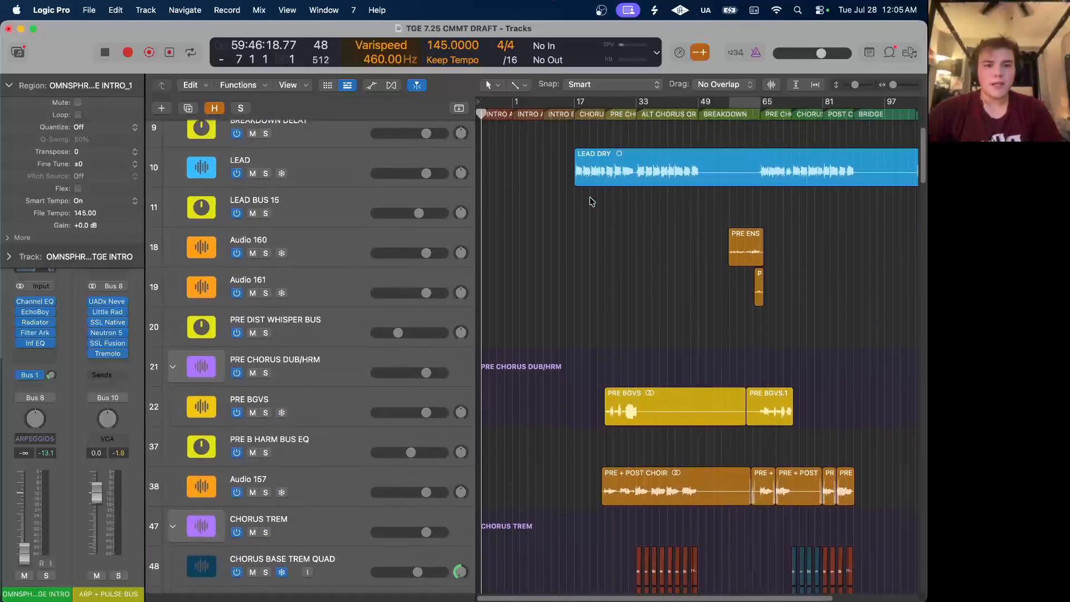
scroll(589, 201, "up", 5)
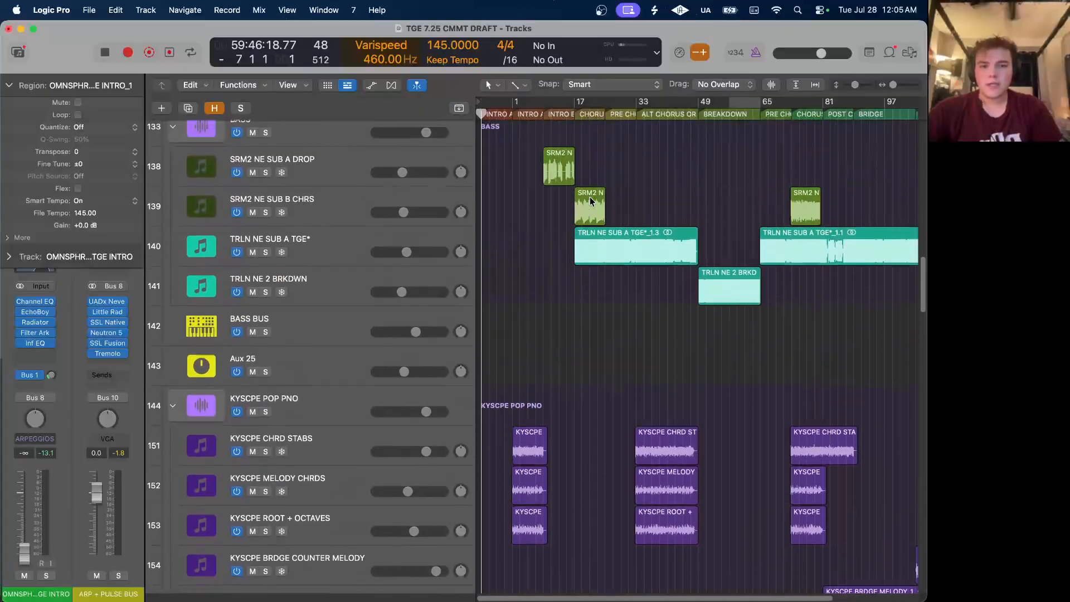
left_click(576, 199)
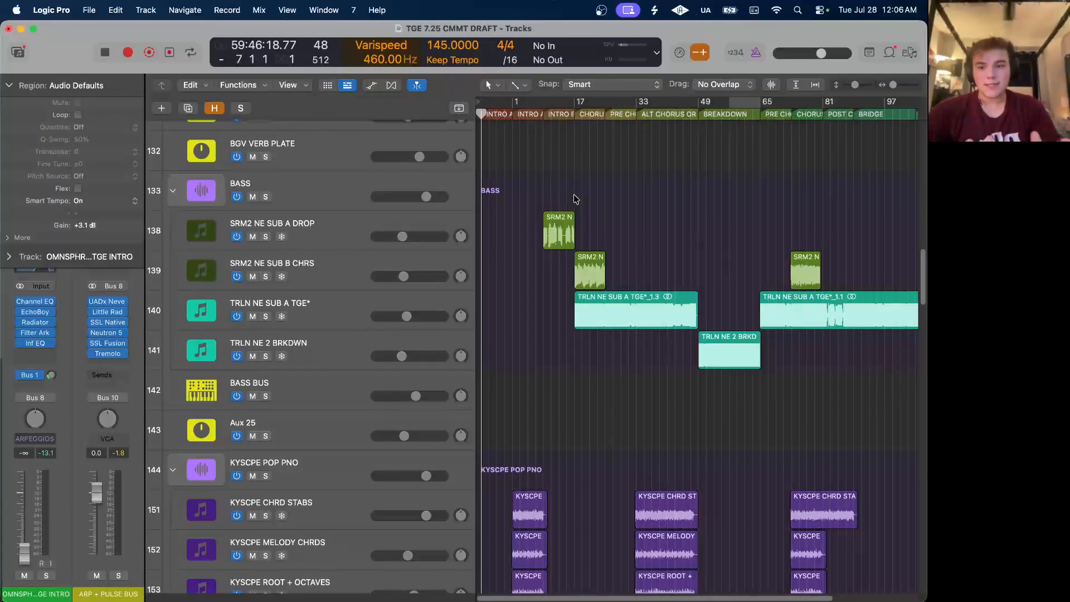
scroll(543, 327, "down", 20)
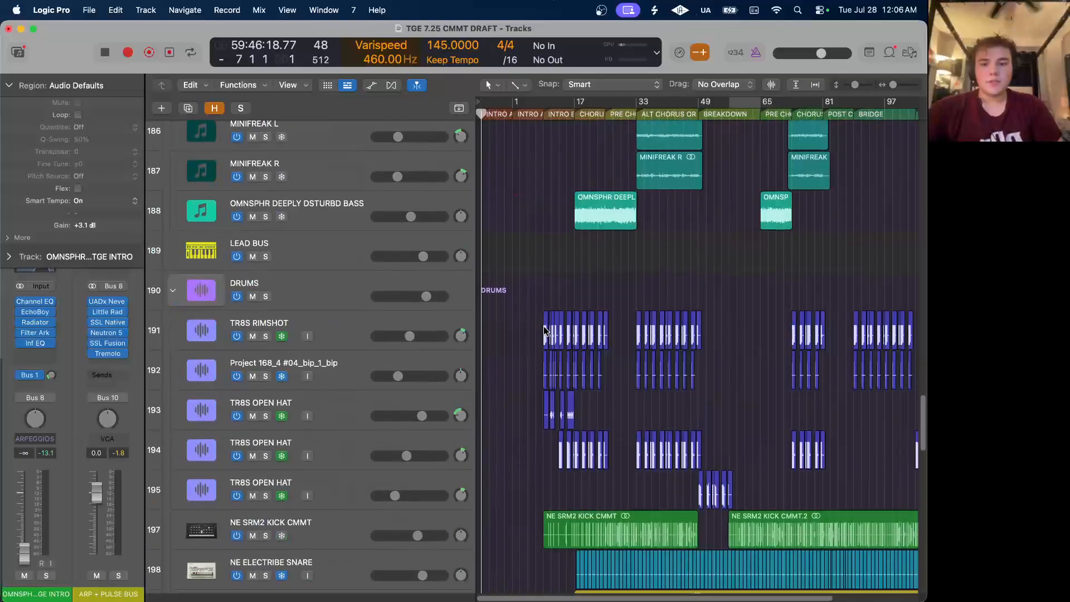
scroll(543, 330, "up", 20)
scroll(545, 330, "up", 15)
scroll(543, 326, "down", 20)
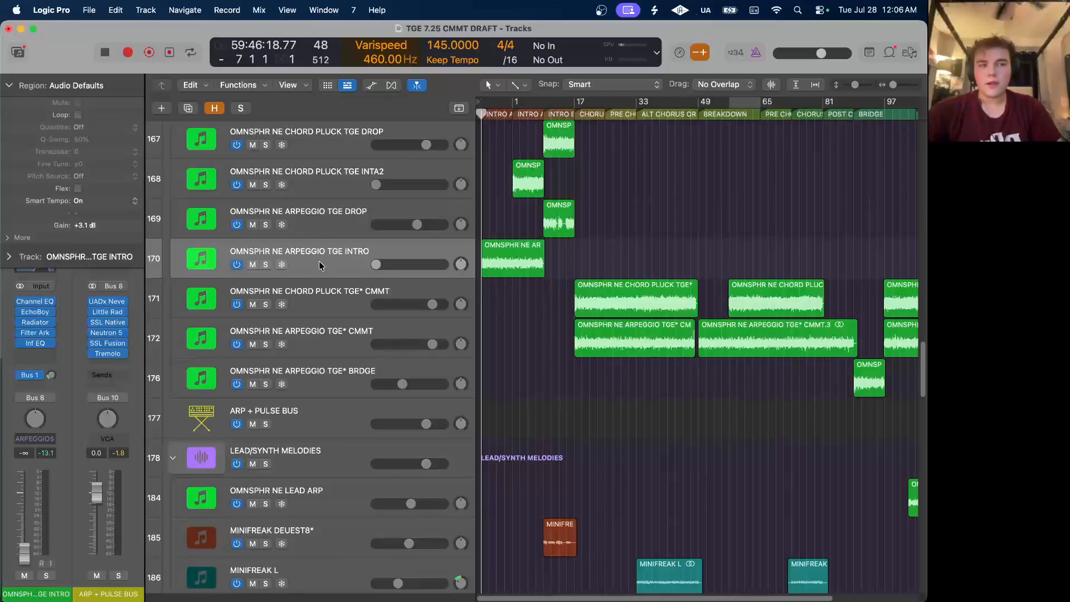
Solo the OMNSPHR NE ARPEGGIO TGE INTRO track and play back its intro part.
left_click(266, 265)
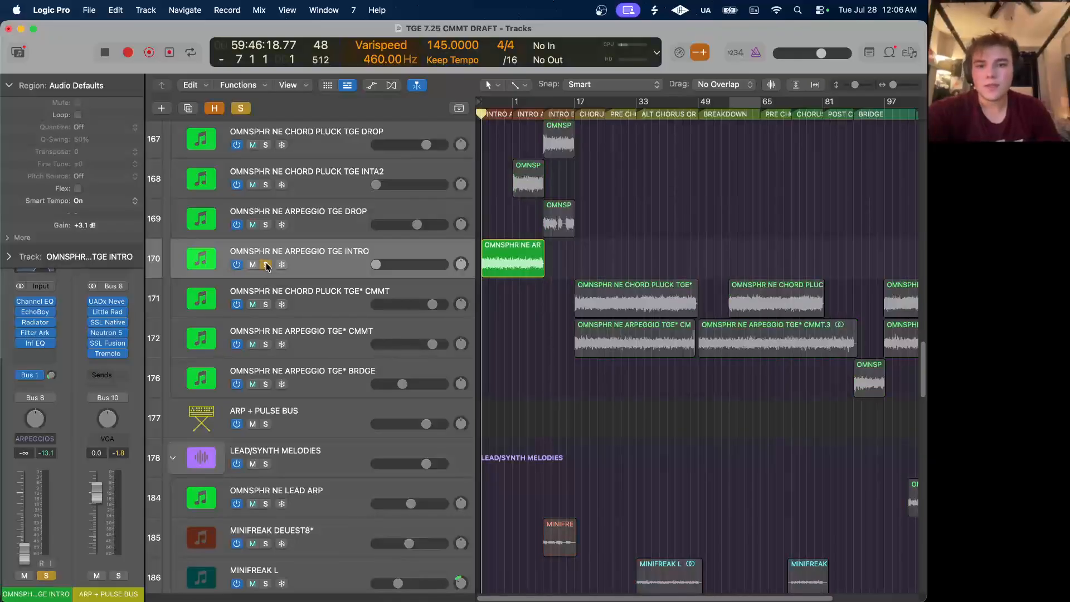
key("space")
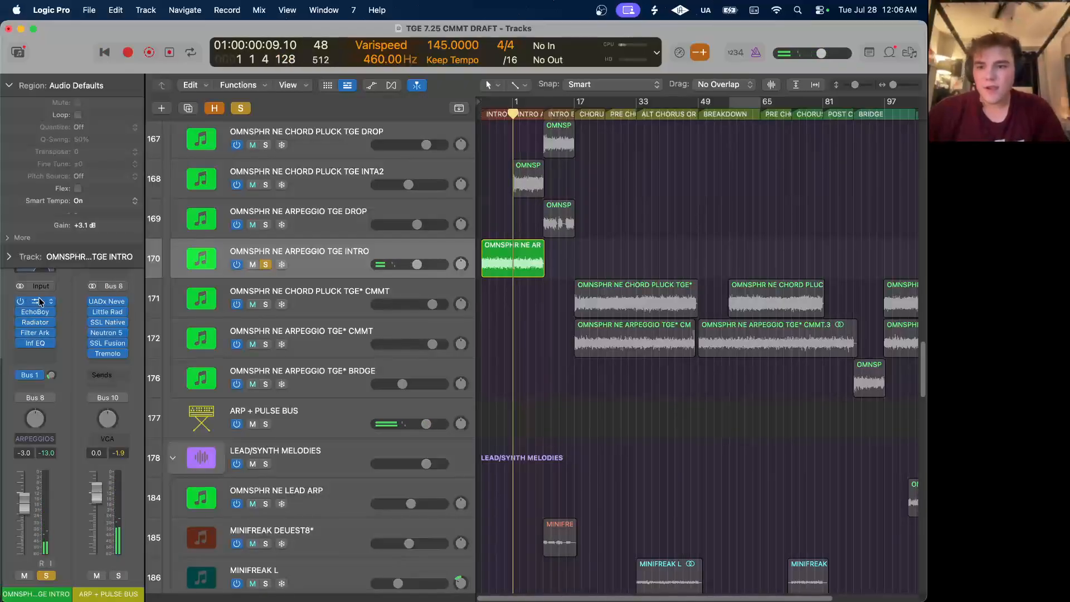
Collapse the region inspector and examine the intro arpeggio's Channel EQ, EchoBoy and Radiator settings, closing each plug-in.
left_click(5, 86)
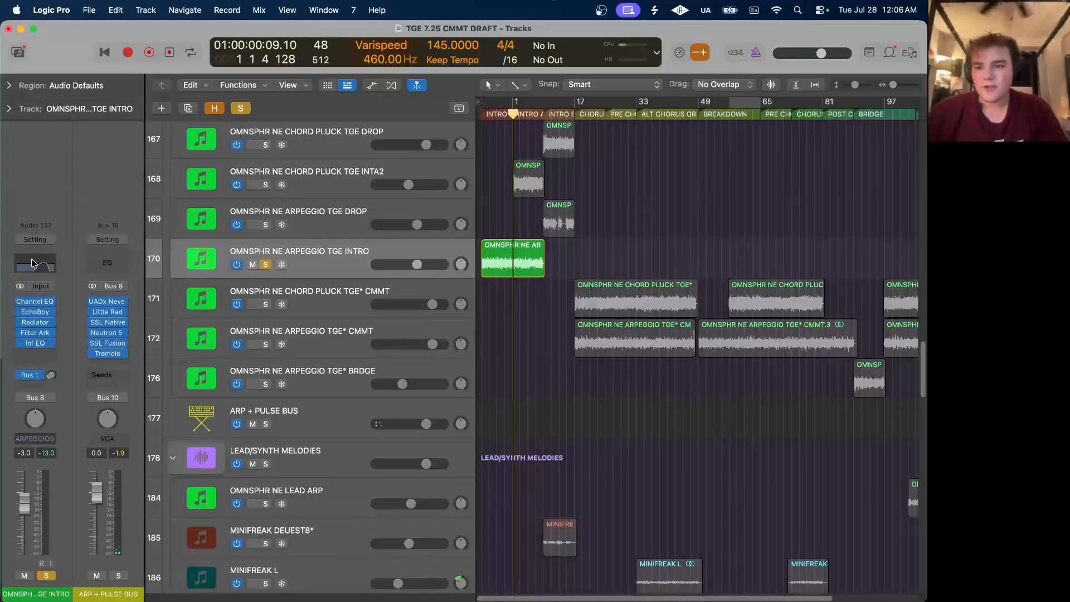
left_click(34, 262)
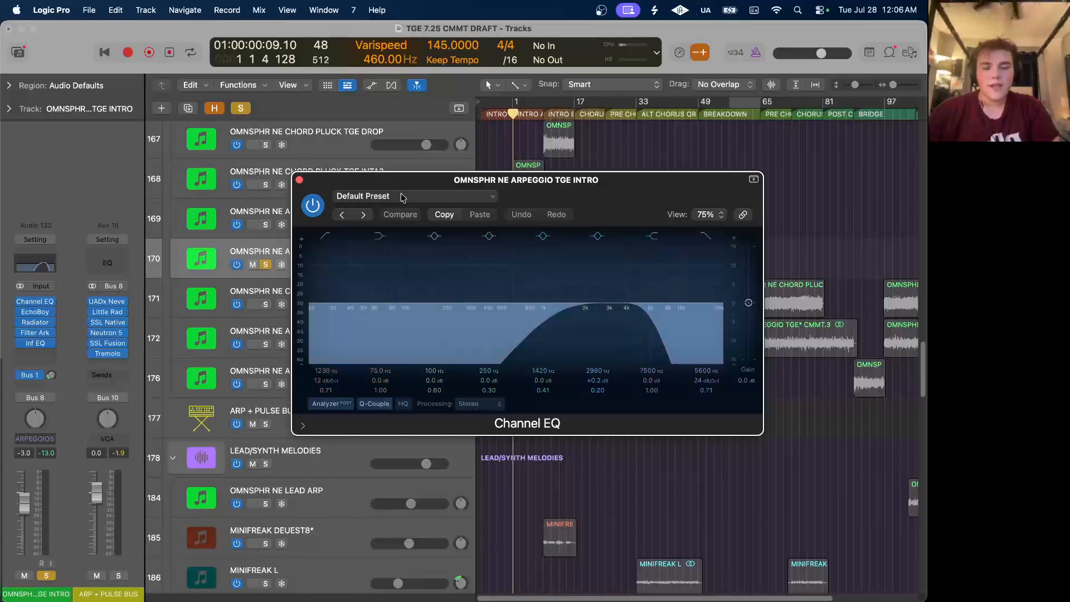
left_click(299, 180)
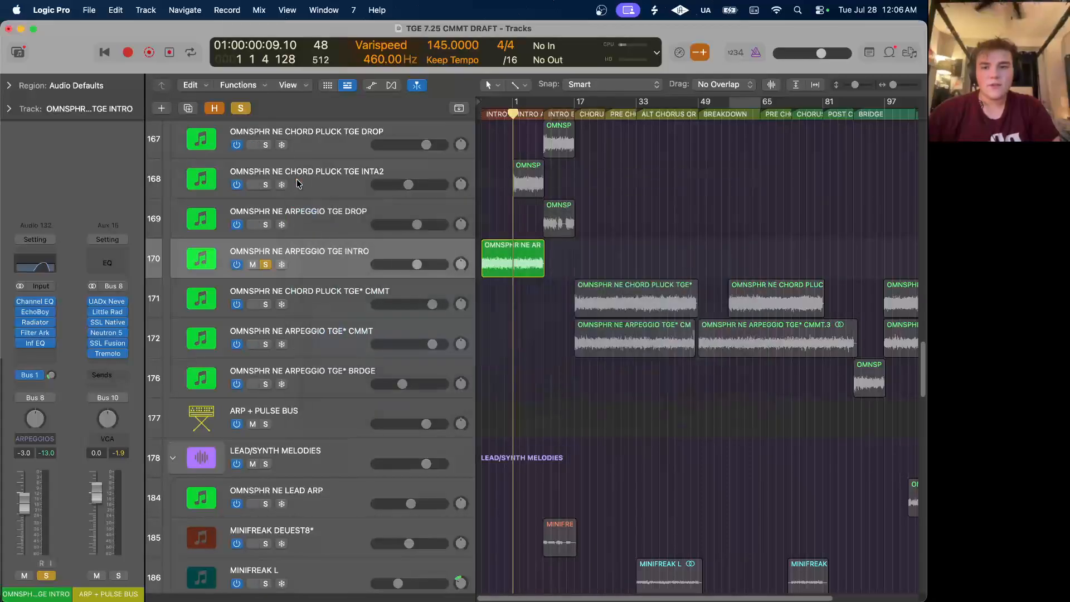
left_click(39, 313)
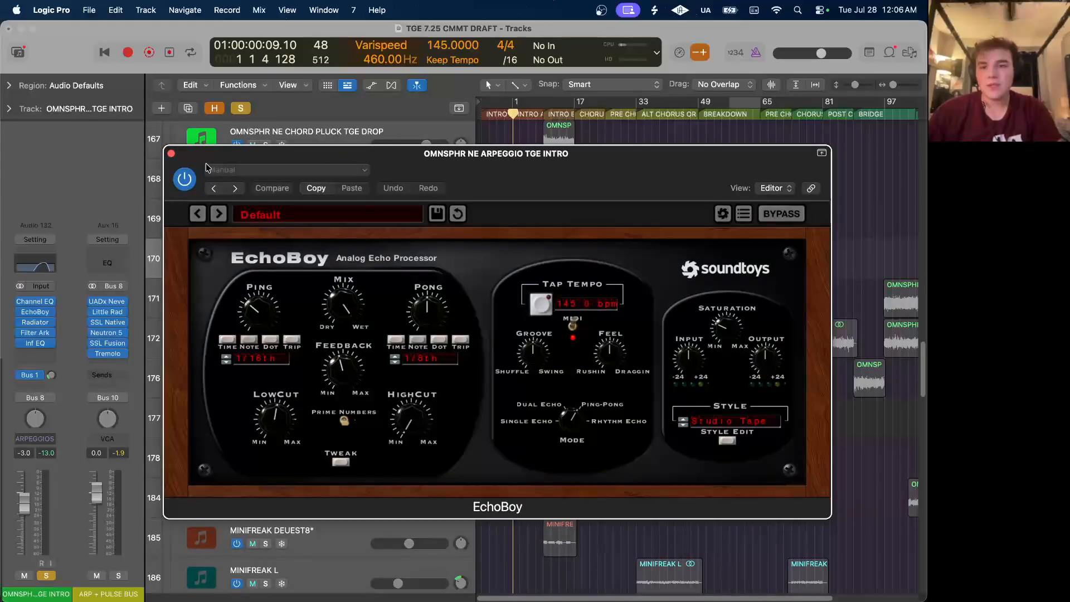
left_click(171, 154)
left_click(36, 322)
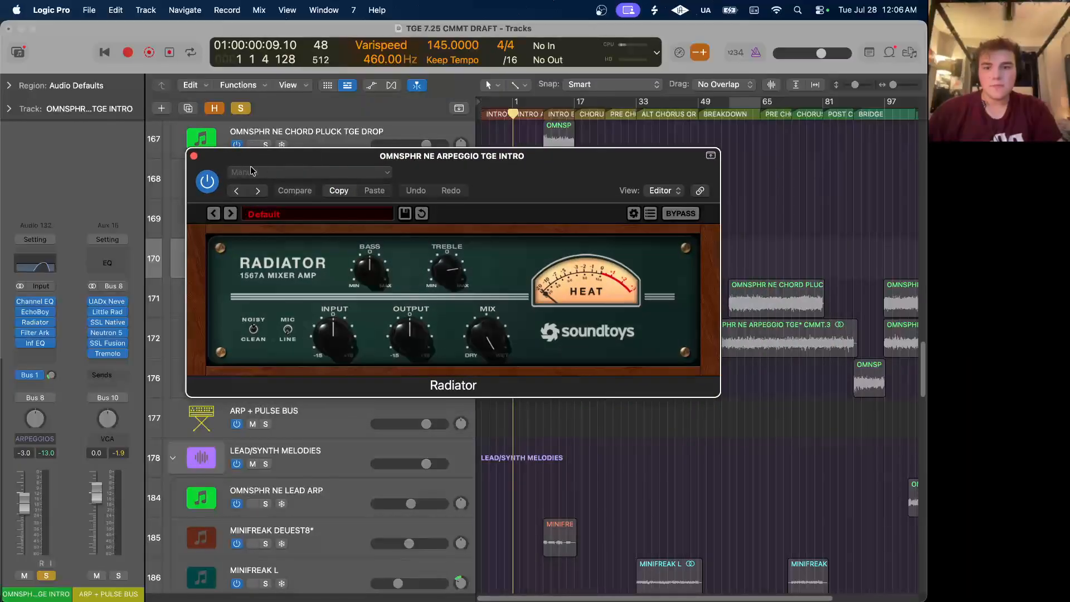
left_click(194, 157)
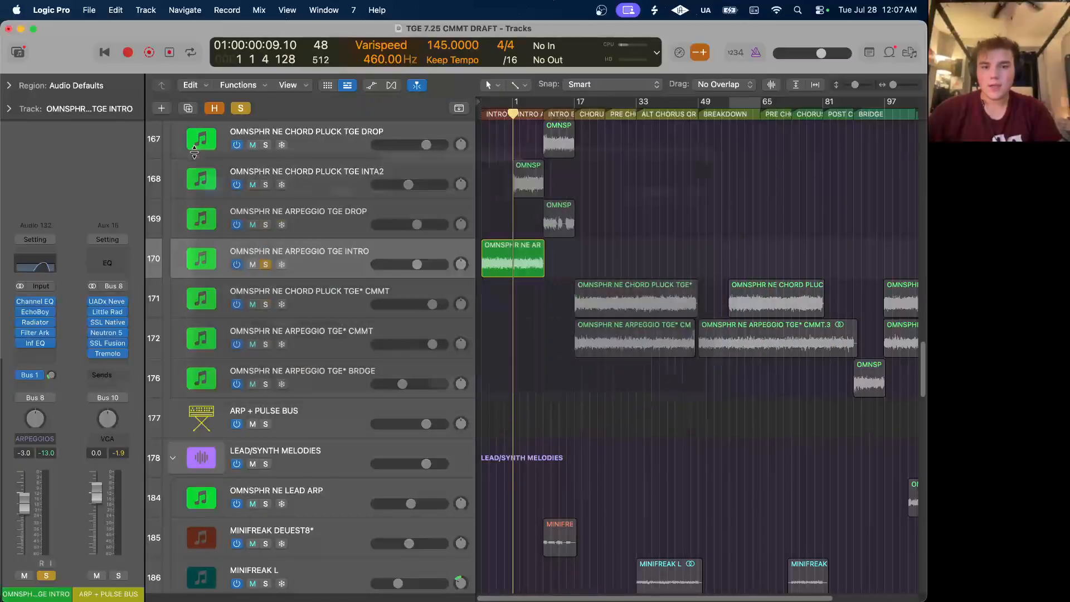
Examine the Filter Ark filter modules and macro settings on the intro arpeggio track, and close the plug-in.
left_click(35, 333)
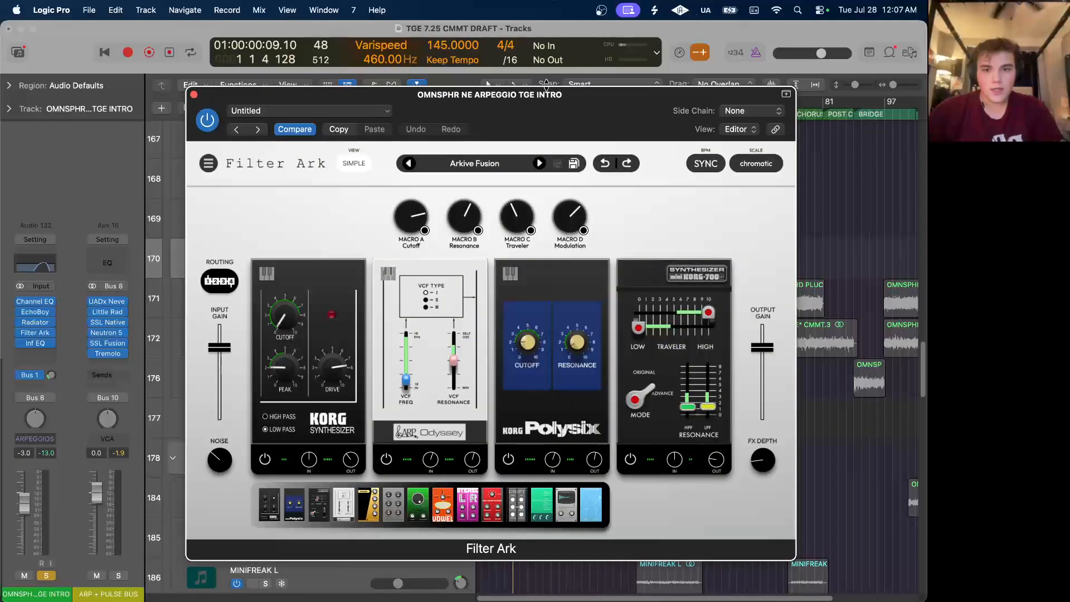
left_click_drag(546, 85, 526, 58)
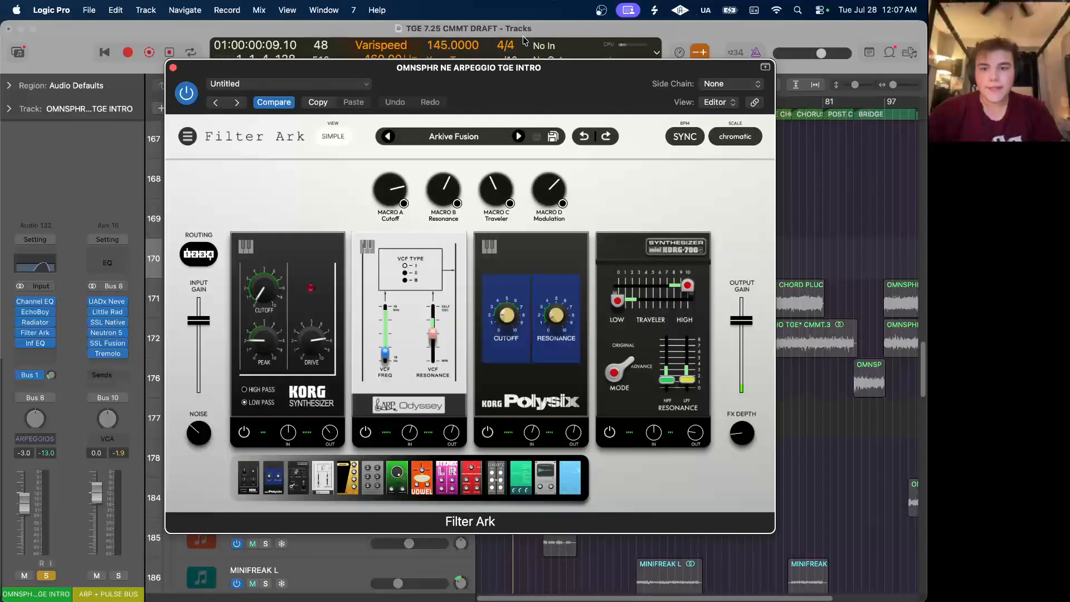
mouse_move(489, 282)
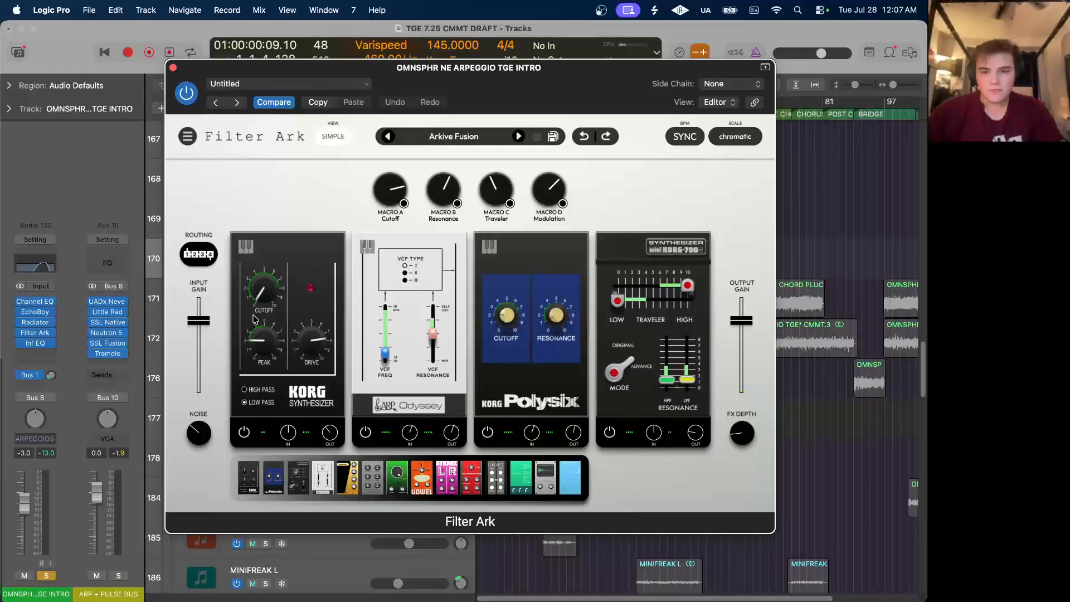
left_click(173, 68)
Examine the low-cut band of the Infinity EQ 2 on the intro arpeggio track, and close the plug-in.
left_click(35, 342)
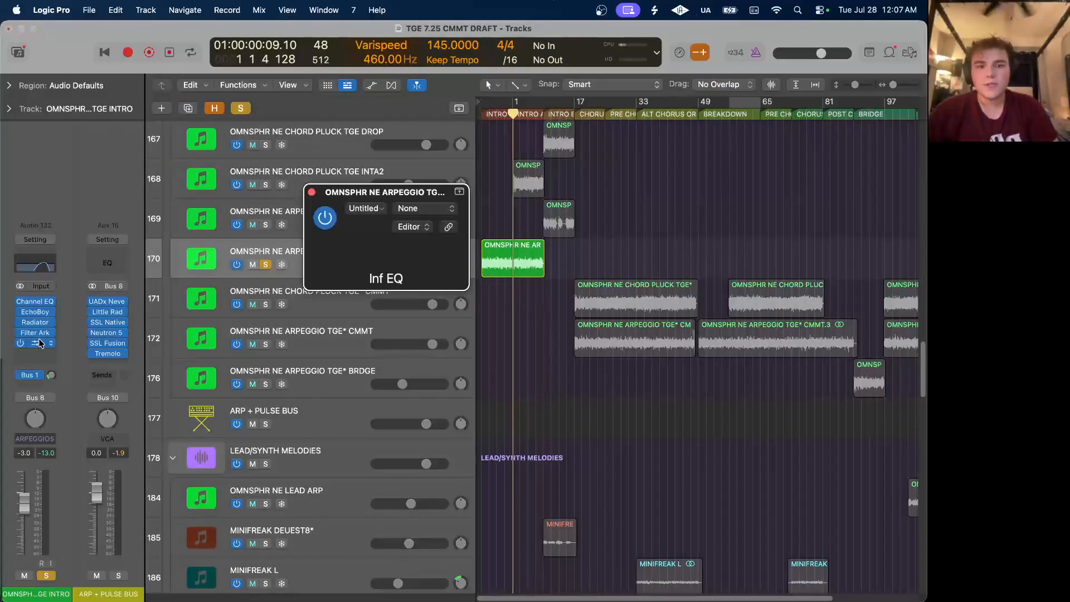
left_click_drag(413, 201, 280, 78)
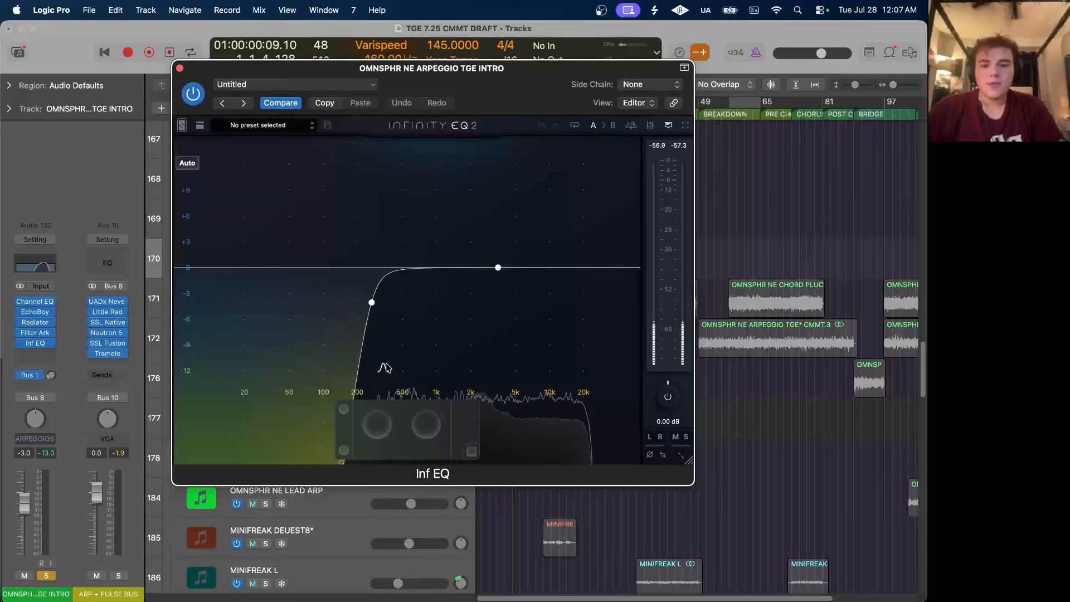
left_click(371, 304)
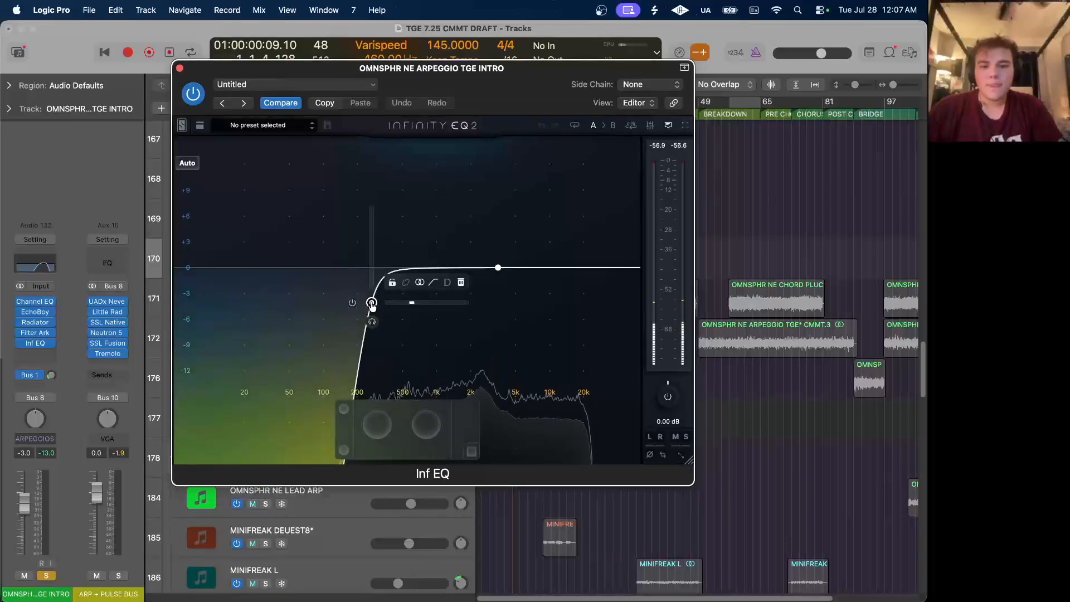
left_click(180, 68)
Show track automation, check which parameters are automated on the intro arpeggio track, and hide the automation again.
key("a")
key("z")
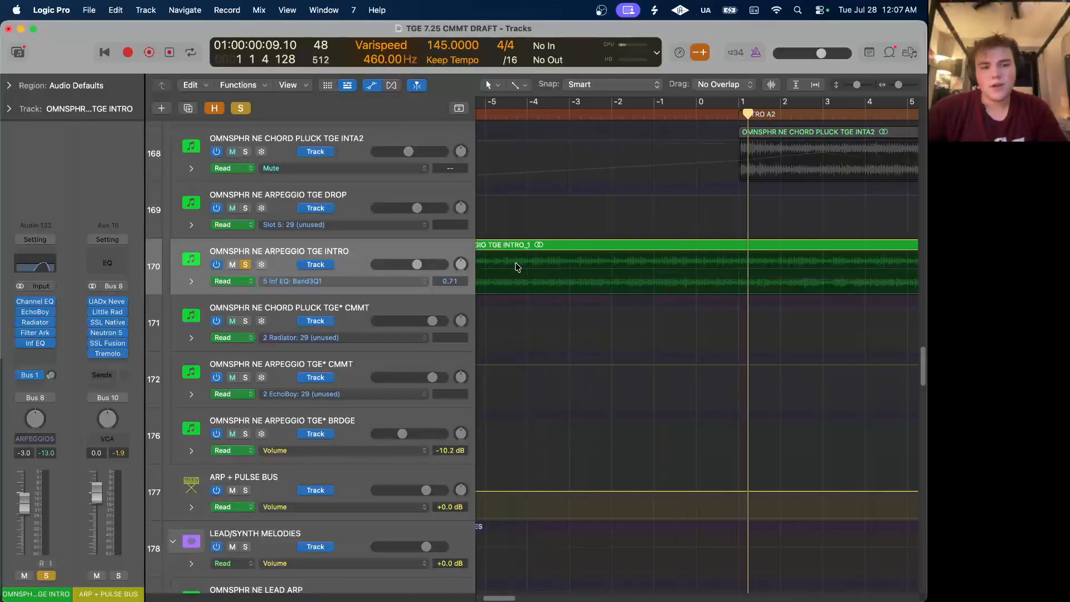
left_click(383, 250)
left_click(343, 281)
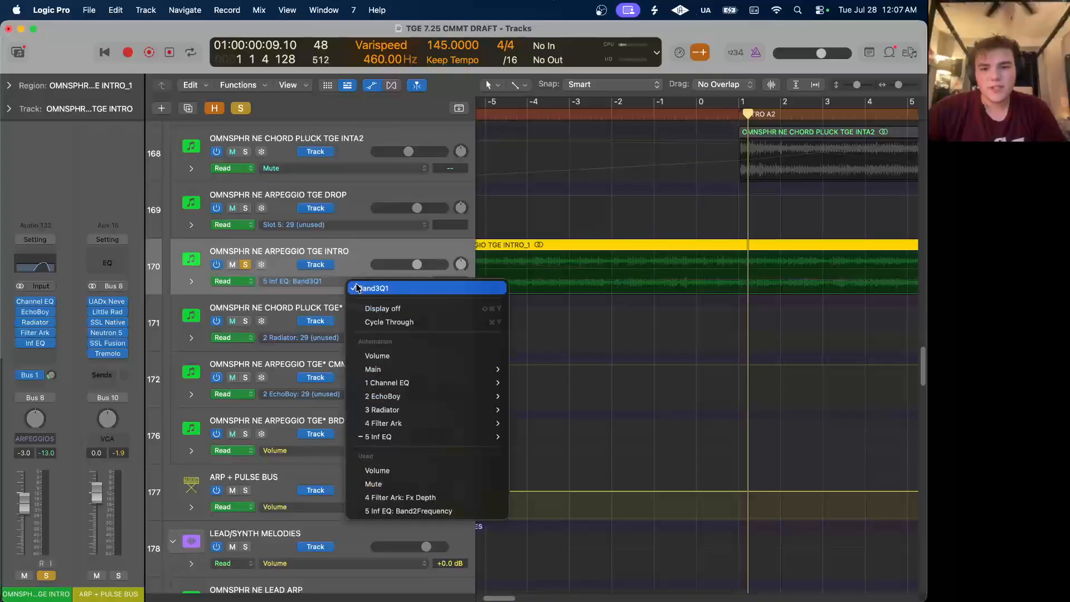
left_click(616, 164)
key("z")
key("a")
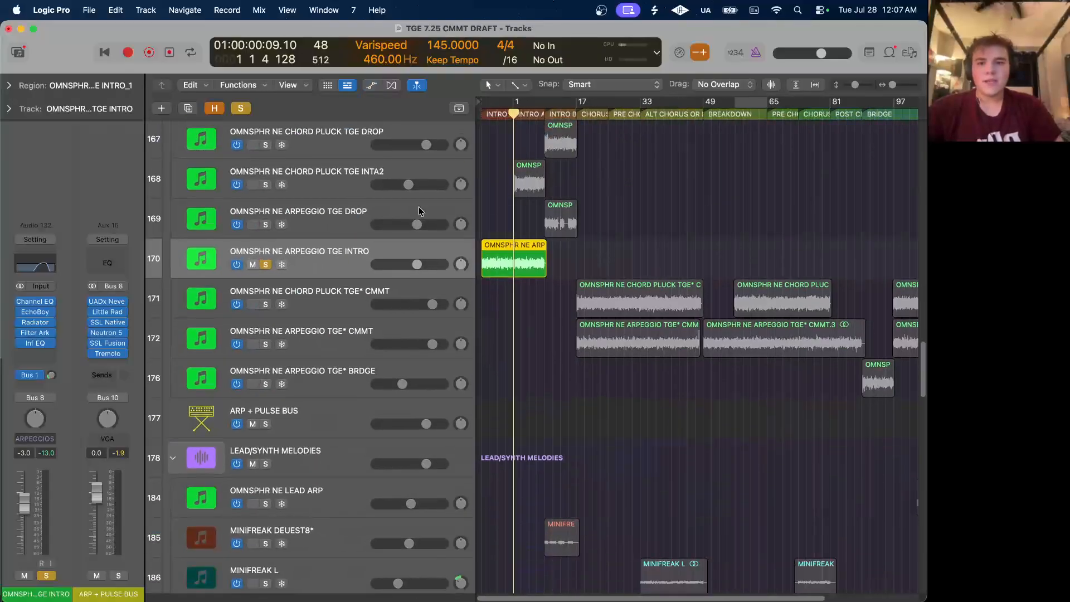
Solo the OMNSPHR NE CHORD PLUCK TGE INTA2 track and play it from bar 1 until the INTRO B/DROP section.
left_click(344, 250)
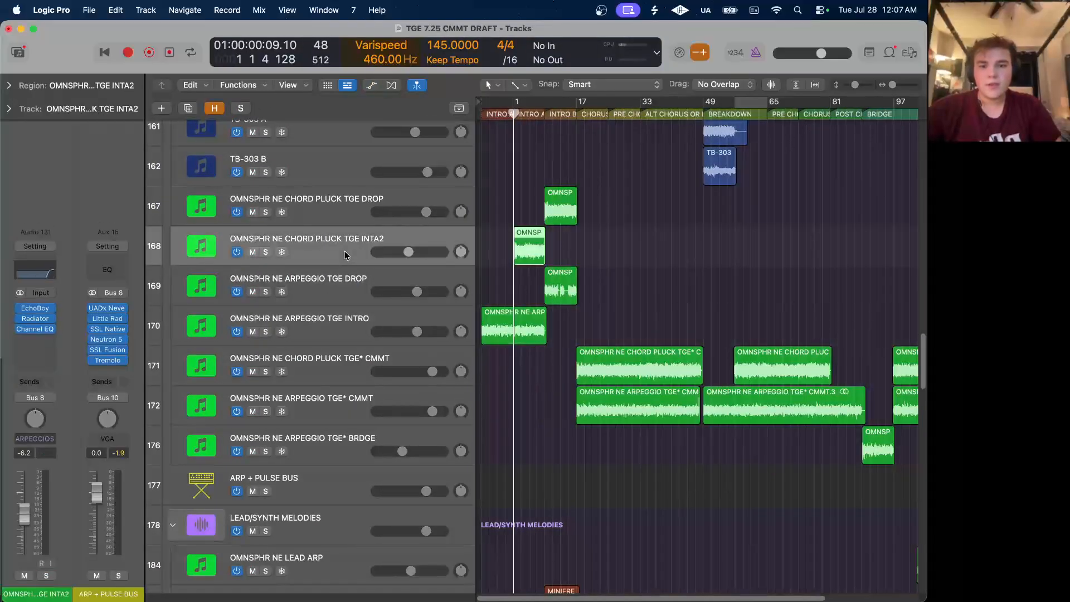
key("z")
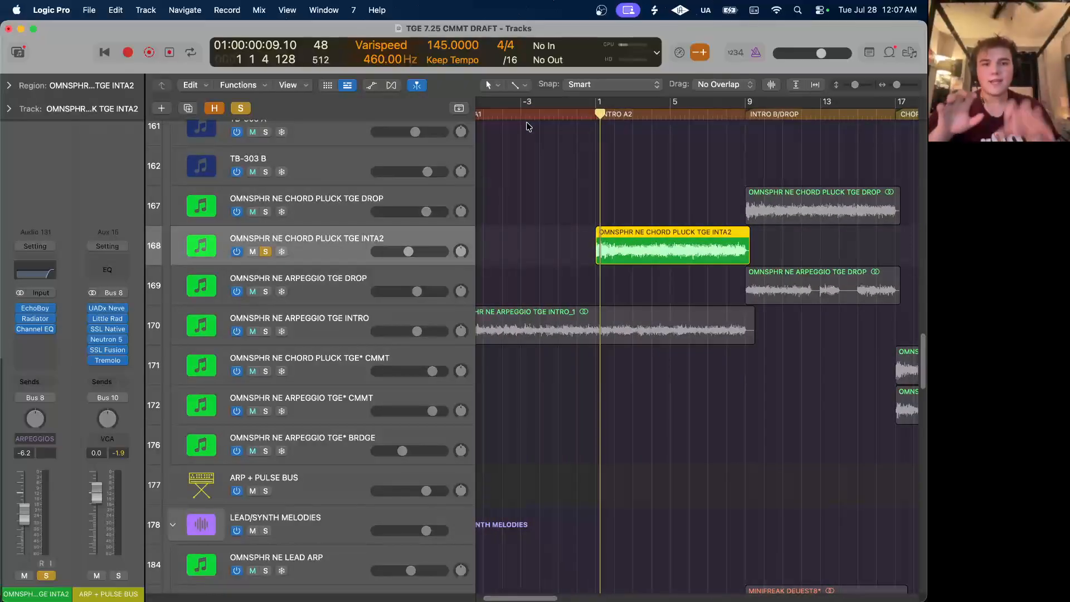
left_click(599, 114)
key("space")
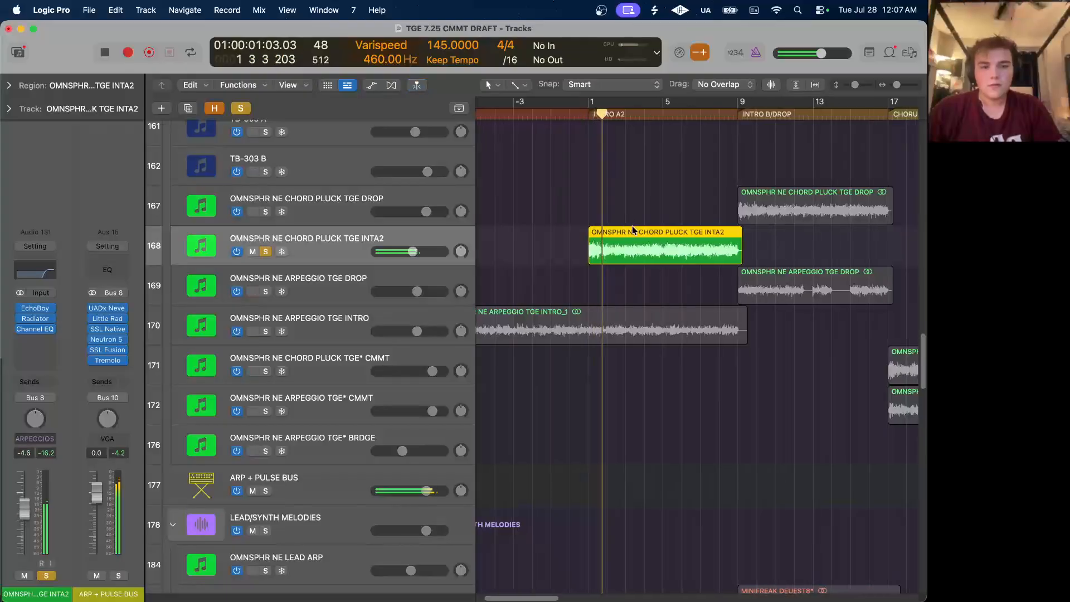
scroll(632, 230, "right", 3)
scroll(632, 231, "down", 1)
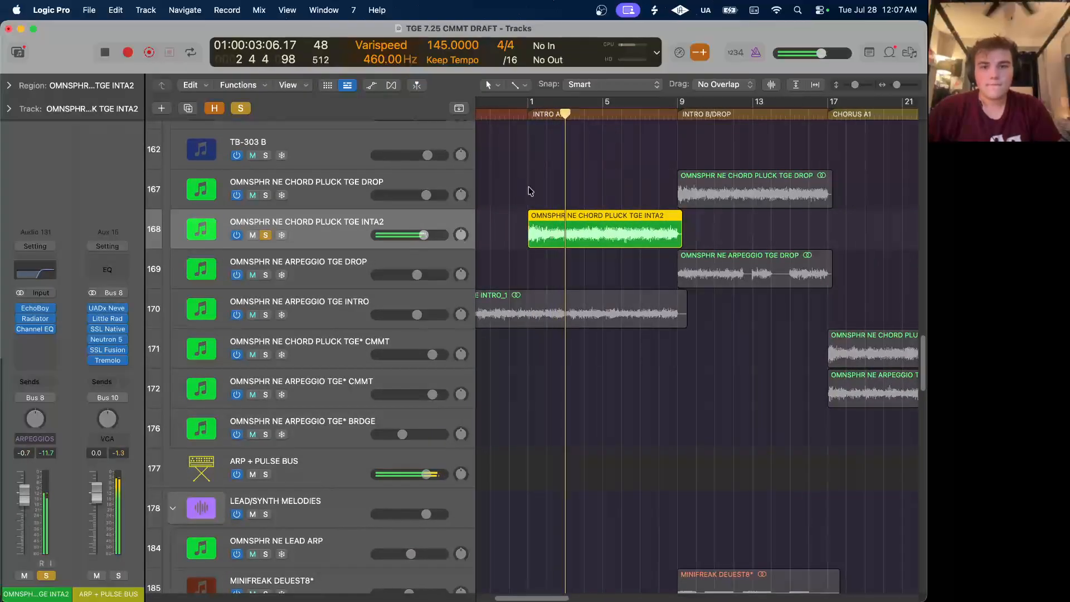
scroll(611, 179, "right", 2)
scroll(611, 179, "down", 1)
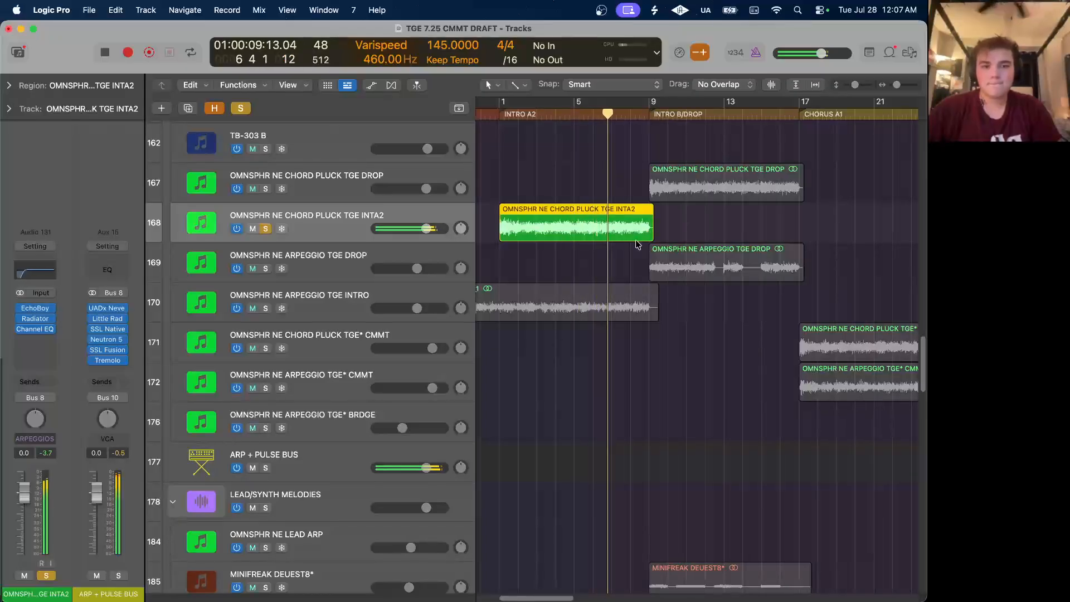
scroll(636, 244, "right", 2)
scroll(637, 244, "down", 1)
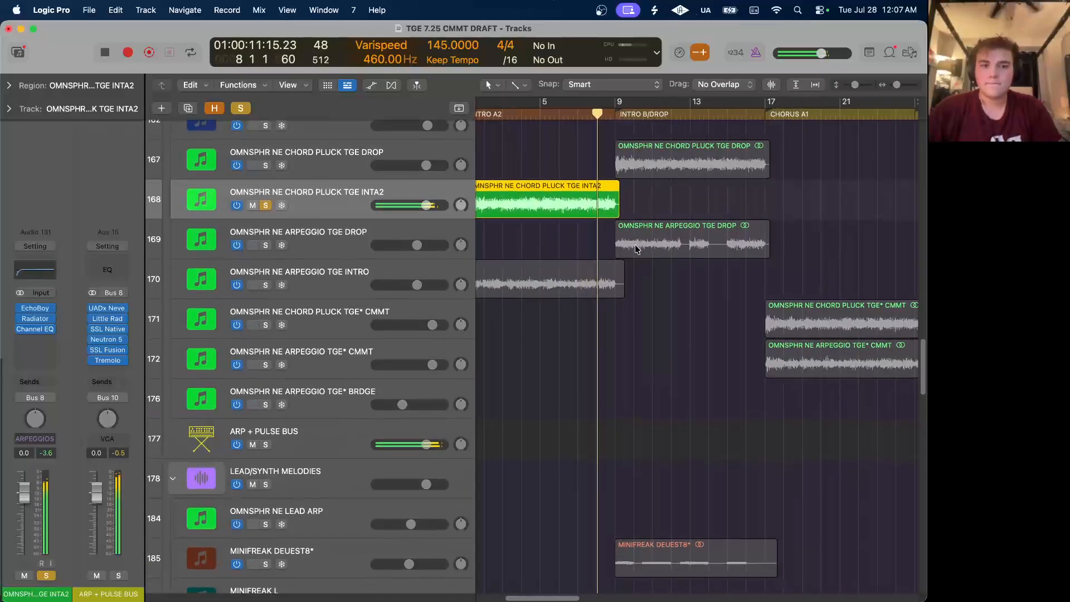
key("space")
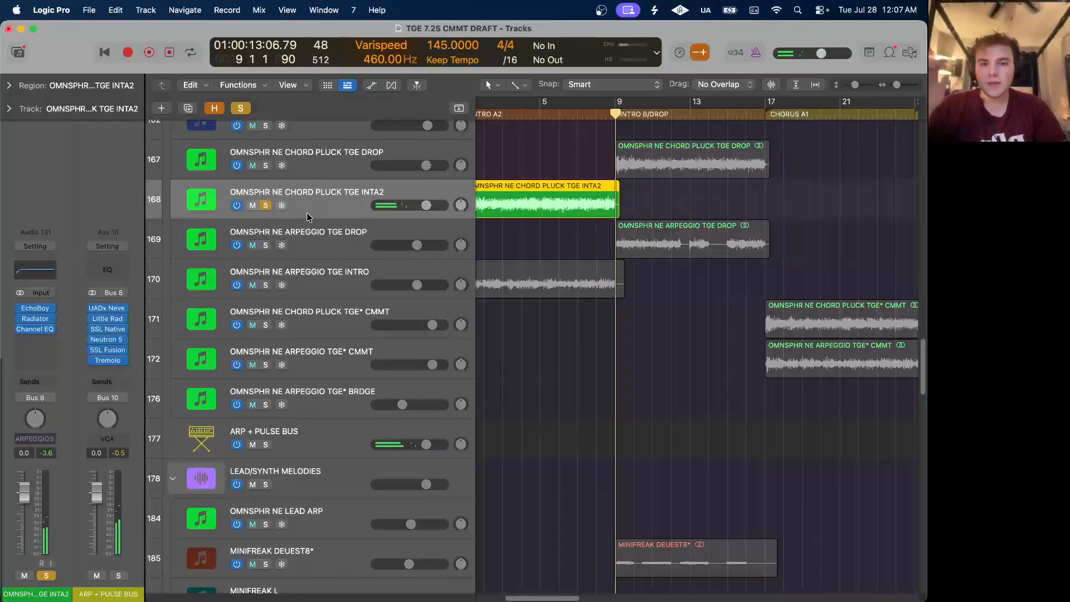
Examine the EchoBoy delay settings on the OMNSPHR NE CHORD PLUCK TGE INTA2 track, and close the plug-in.
left_click(39, 310)
left_click_drag(421, 189, 295, 161)
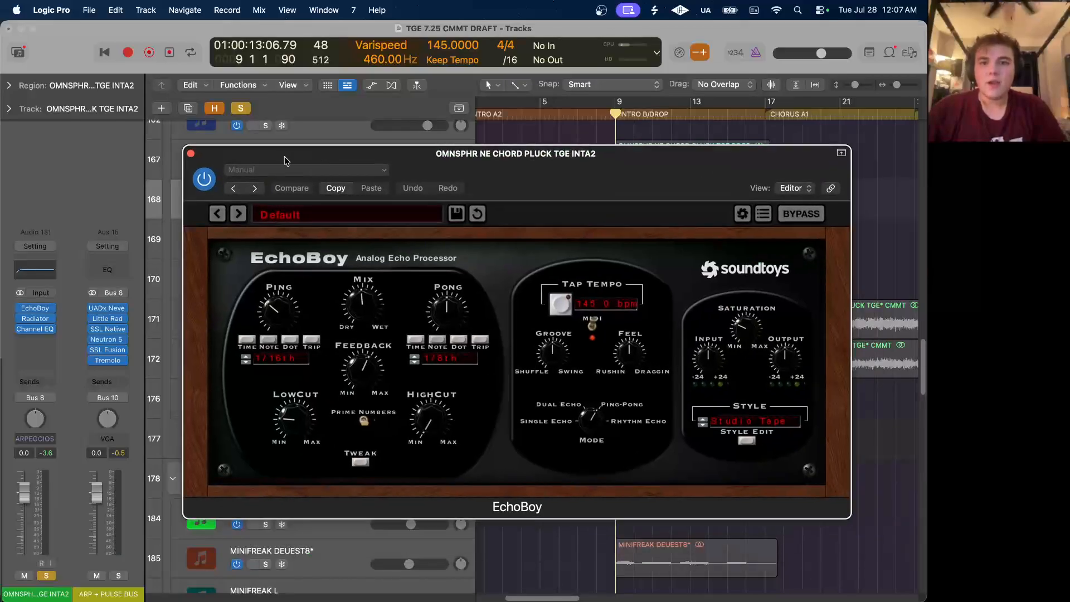
left_click(191, 154)
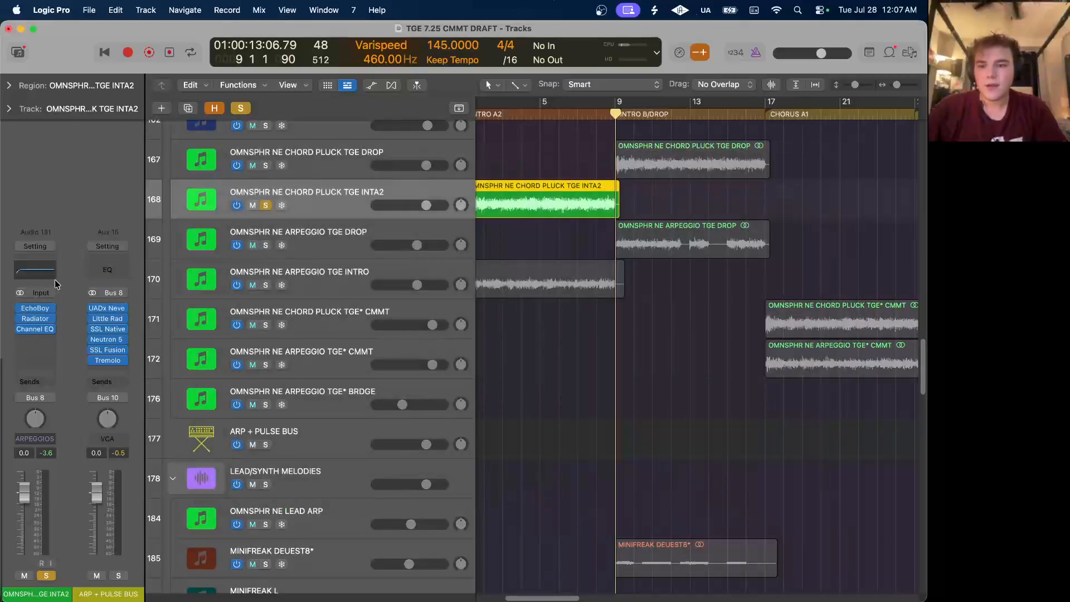
Clear the chord pluck solo and solo the KYSCPE POP PNO track stack instead.
scroll(455, 239, "left", 5)
scroll(334, 195, "up", 3)
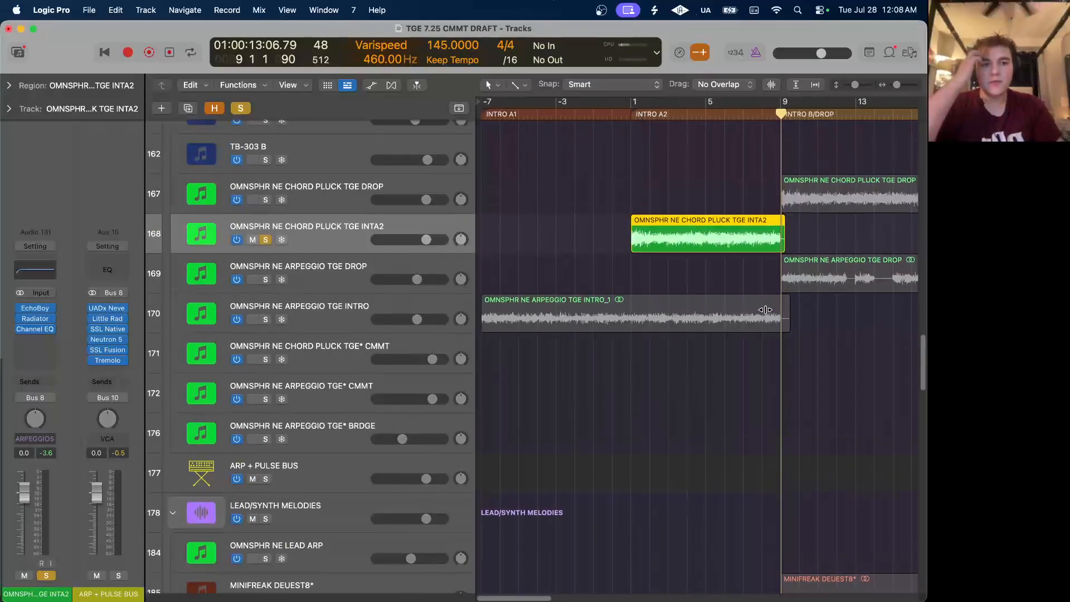
left_click(240, 108)
scroll(783, 335, "down", 10)
scroll(783, 334, "up", 8)
scroll(785, 339, "down", 6)
scroll(785, 338, "down", 6)
scroll(785, 339, "up", 10)
scroll(786, 339, "up", 10)
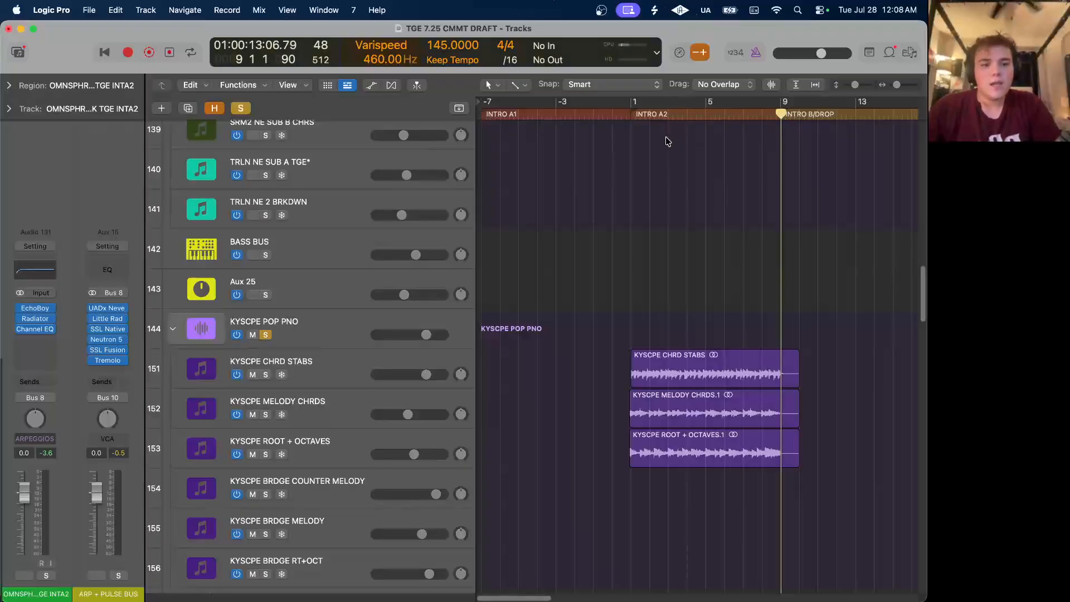
scroll(687, 342, "down", 5)
scroll(691, 384, "down", 5)
scroll(826, 297, "up", 2)
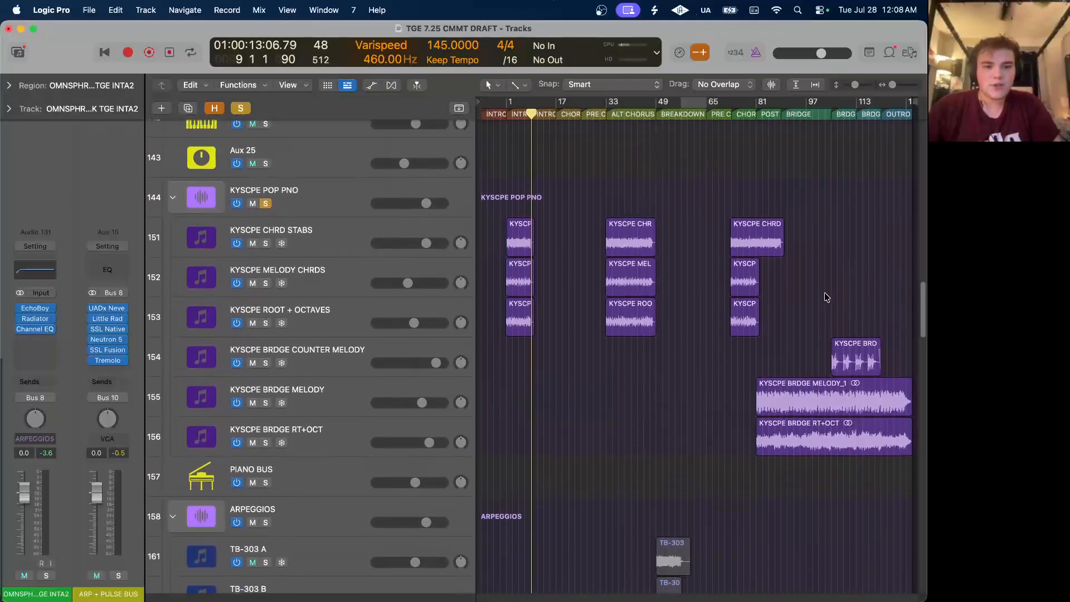
Play the soloed KYSCPE POP PNO stack from bar 1 with its intro regions in view.
left_click(519, 240)
key("z")
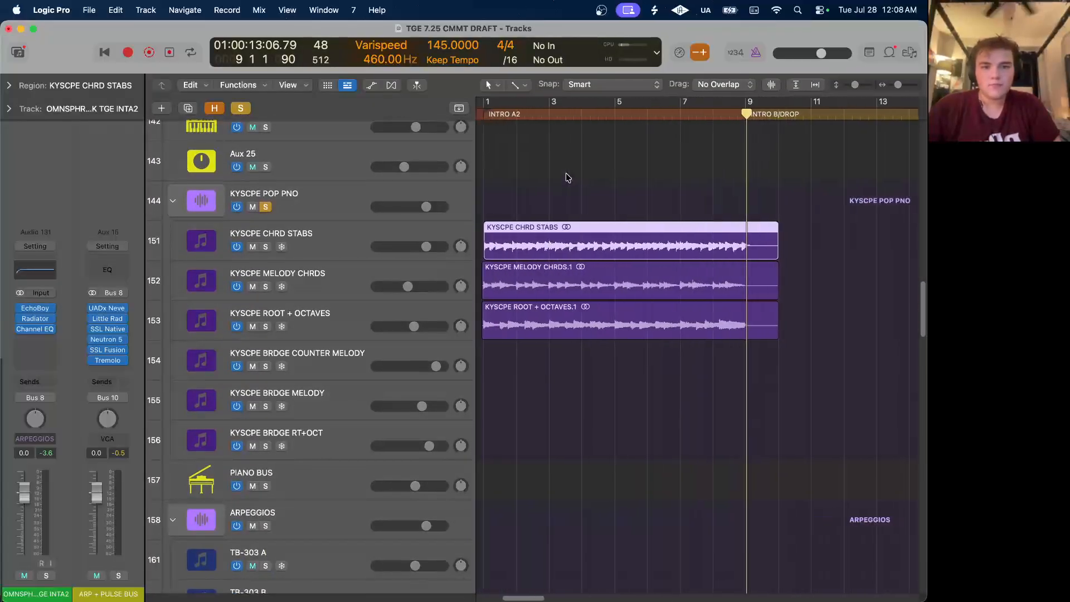
key("Return")
key("z")
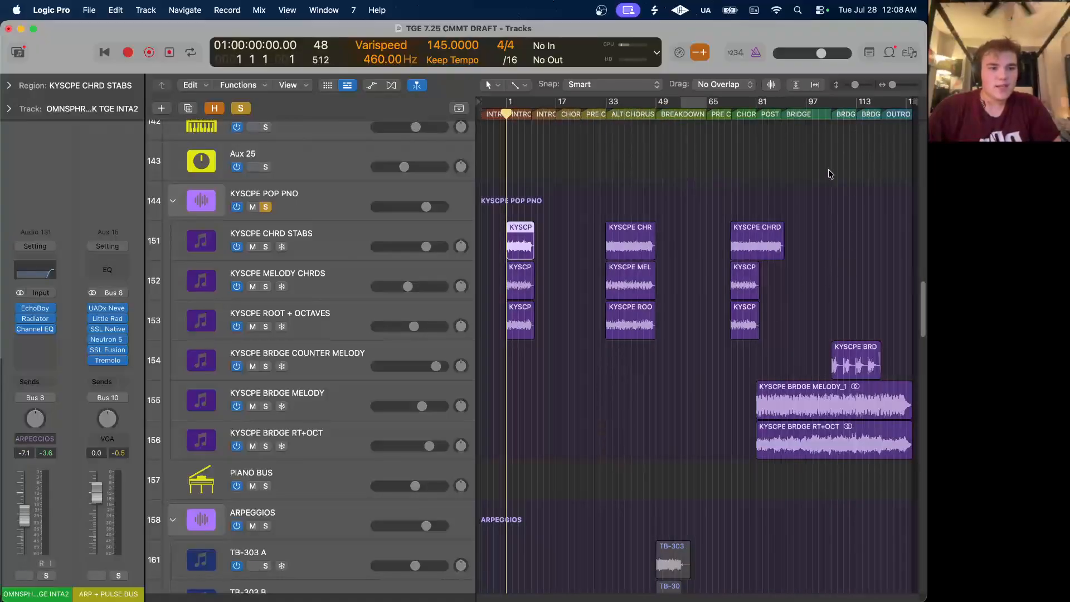
left_click_drag(792, 113, 507, 106)
key("z")
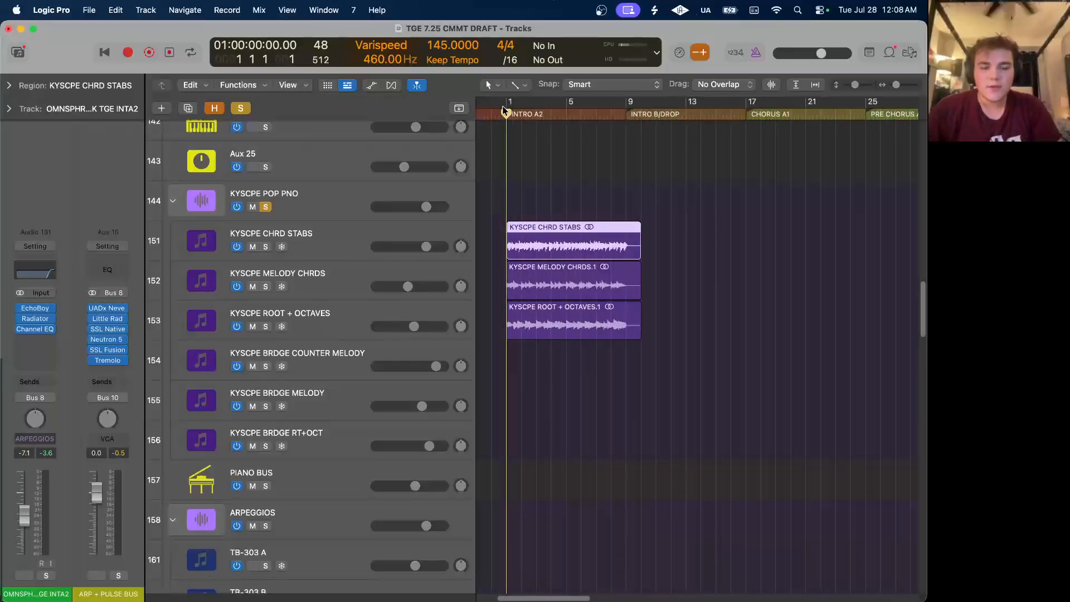
key("space")
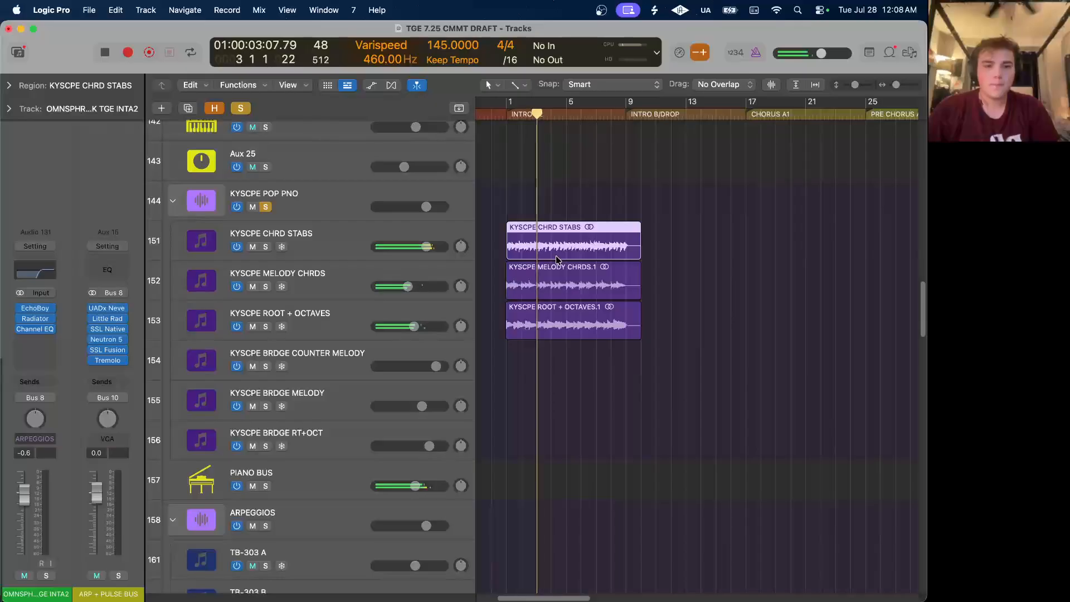
scroll(574, 268, "right", 1)
scroll(601, 278, "down", 3)
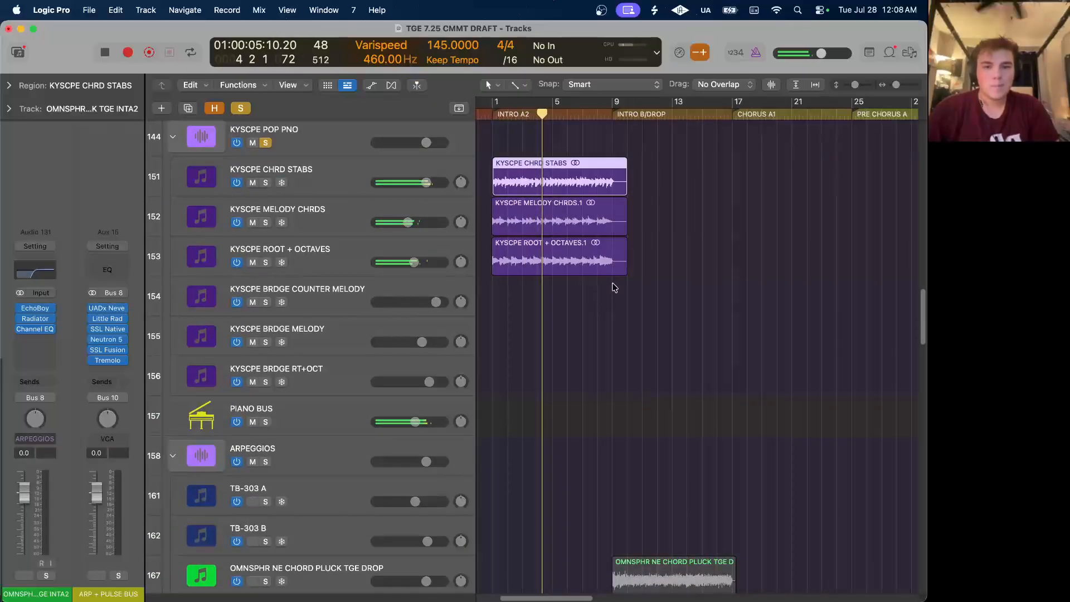
Show the hidden tracks and examine the STABS, MELODY and ROOT + OCTAVES MIDI regions while the piano plays to bar 9.
left_click(215, 108)
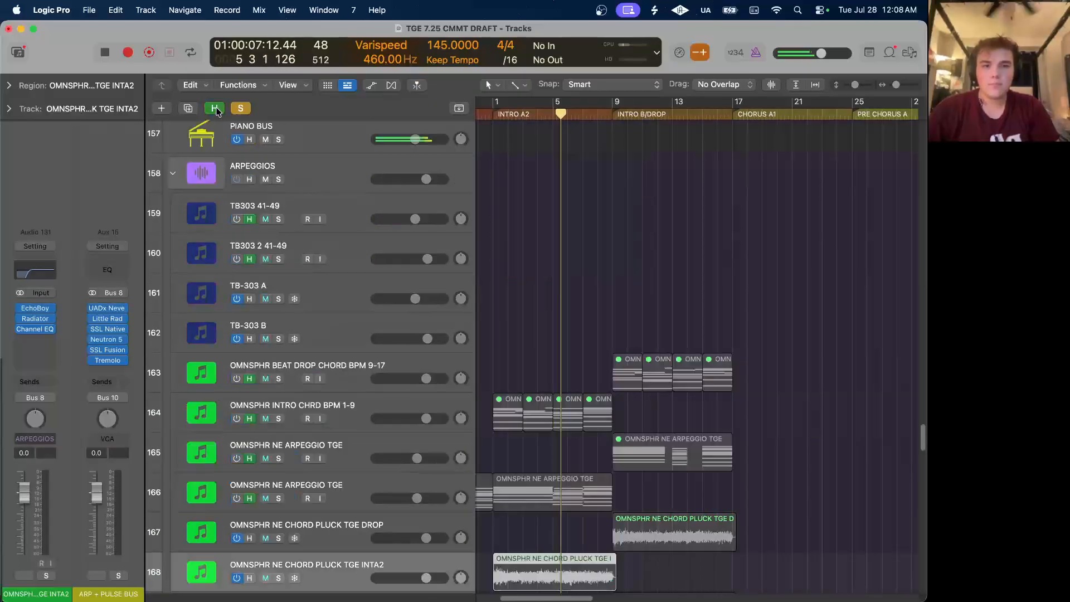
scroll(625, 362, "down", 2)
scroll(625, 363, "up", 2)
scroll(625, 363, "down", 6)
scroll(625, 362, "up", 10)
key("super+Right")
key("super+Right")
scroll(505, 253, "right", 3)
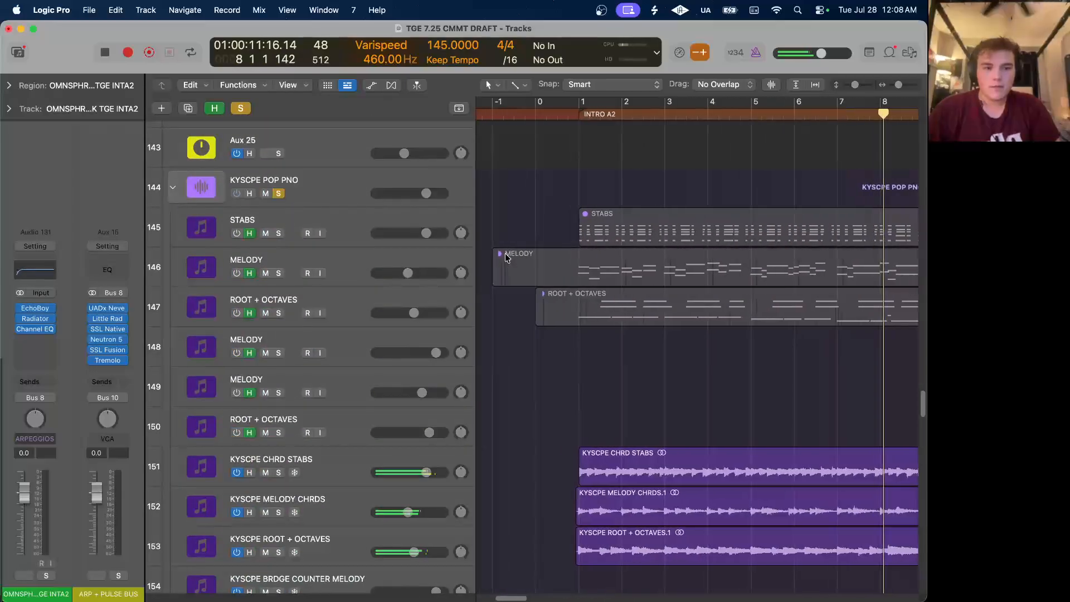
scroll(505, 253, "down", 1)
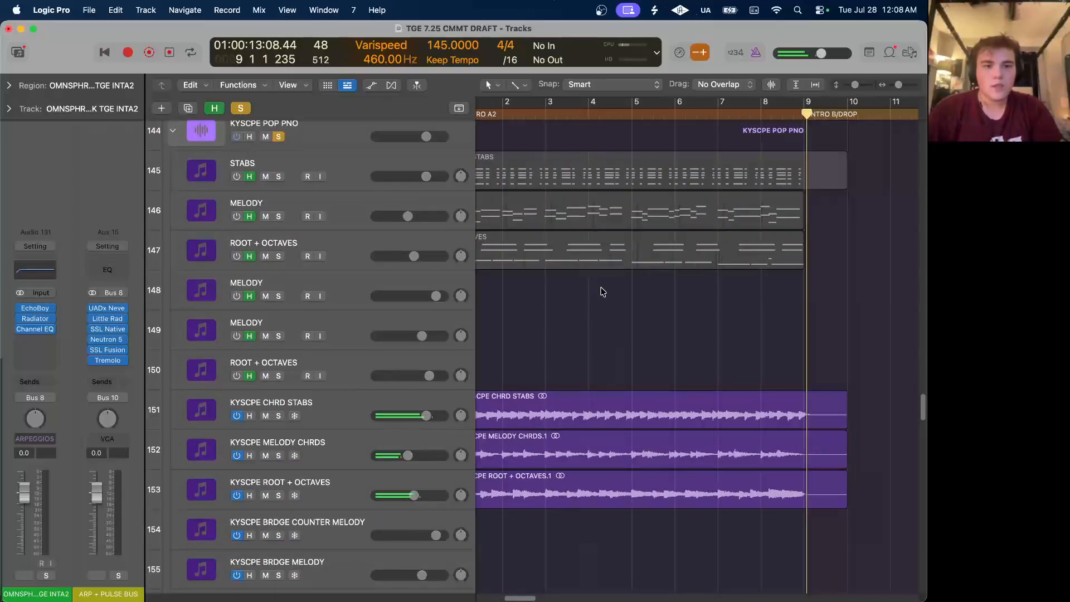
Place the playhead just before bar 1, select the STABS track, and examine the piano MIDI regions through to the outro.
scroll(603, 291, "left", 3)
left_click(544, 115)
left_click(379, 170)
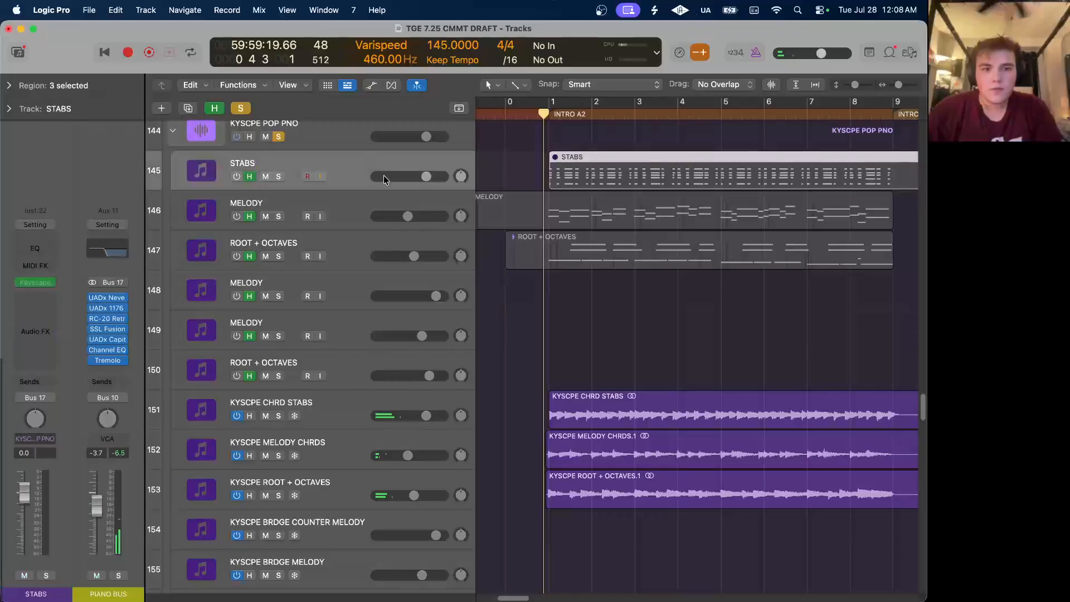
scroll(470, 259, "down", 1)
scroll(470, 259, "left", 1)
scroll(680, 222, "up", 4)
scroll(680, 223, "left", 4)
scroll(680, 222, "down", 10)
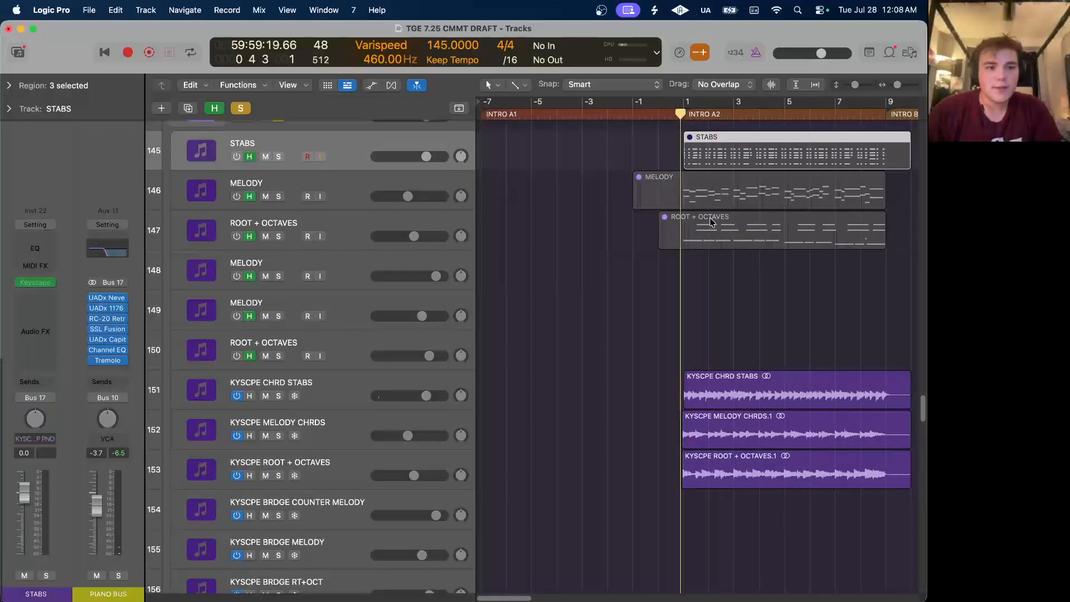
scroll(746, 224, "left", 5)
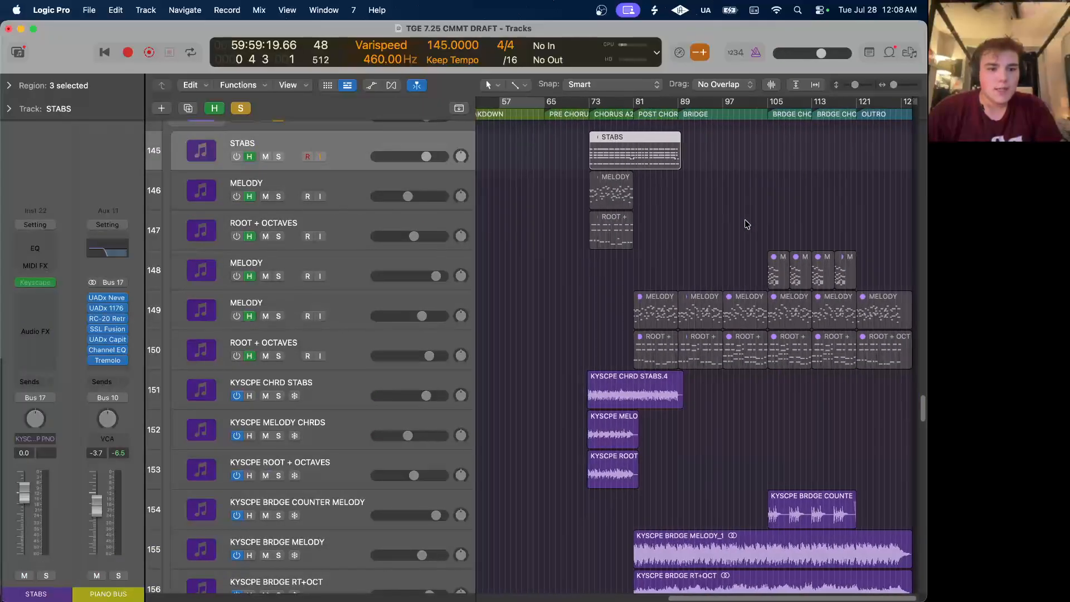
Inspect the hidden OMNSPHR MIDI tracks, from the intro OMNSPHR NE ARPEGGIO TGE up to OMNSPHR BEAT DROP CHORD BPM 9-17.
scroll(747, 224, "down", 10)
scroll(747, 224, "up", 3)
scroll(746, 224, "down", 8)
scroll(747, 224, "up", 5)
left_click(360, 220)
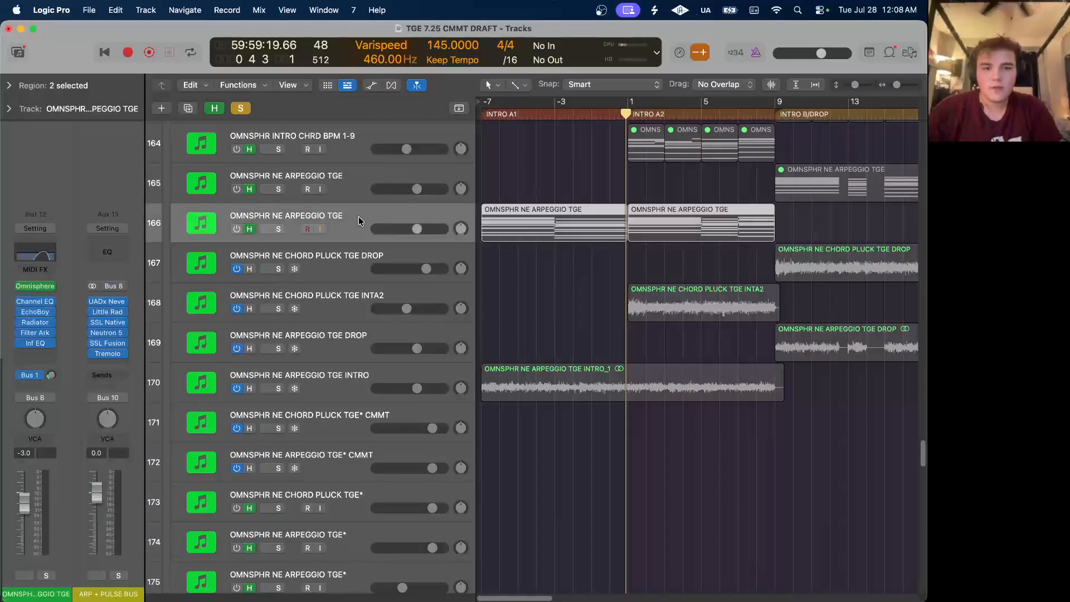
key("Up")
key("Up")
key("Up")
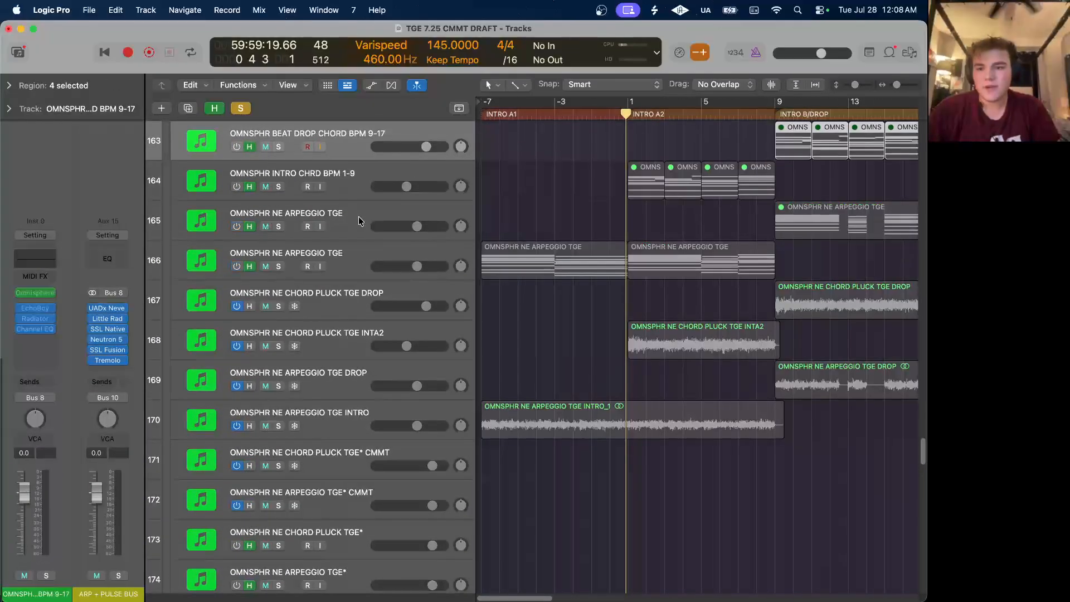
Hide the MIDI source tracks again and select the KYSCPE POP PNO track stack.
scroll(416, 308, "up", 10)
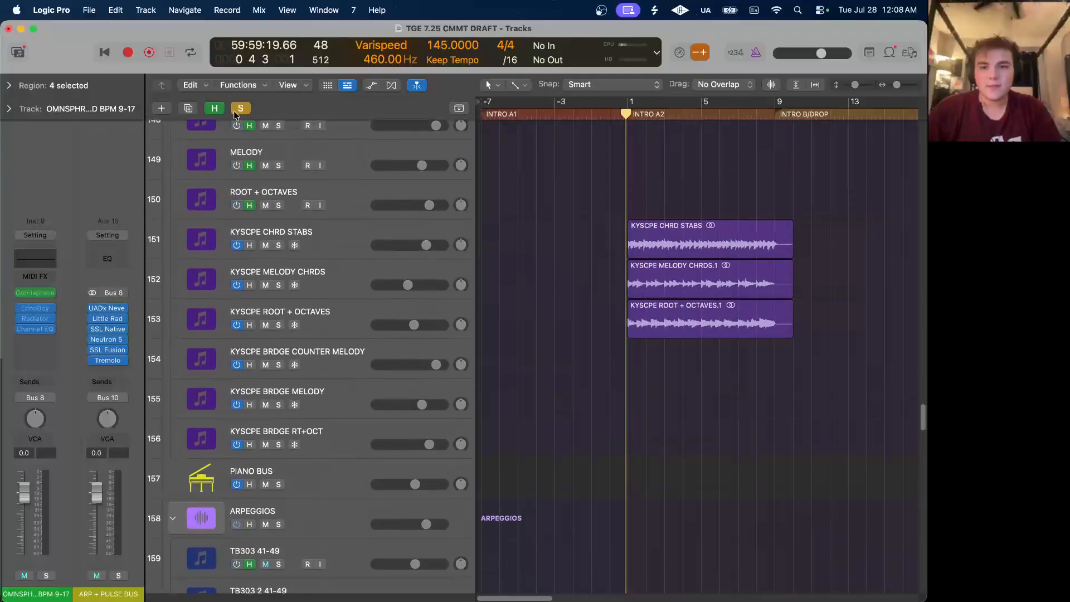
left_click(213, 108)
scroll(569, 323, "up", 10)
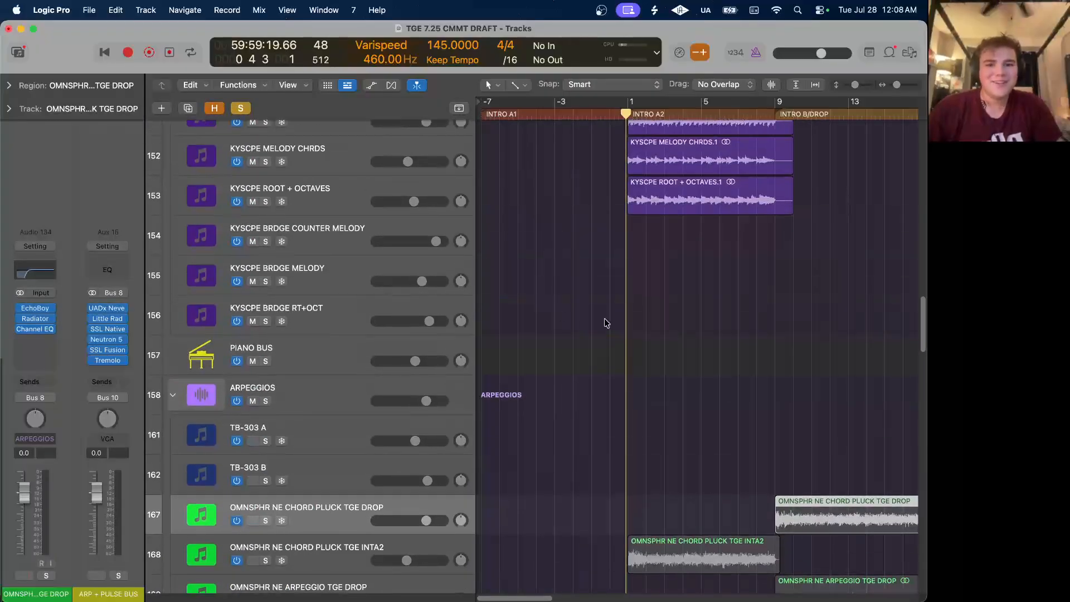
left_click(342, 329)
left_click(310, 285)
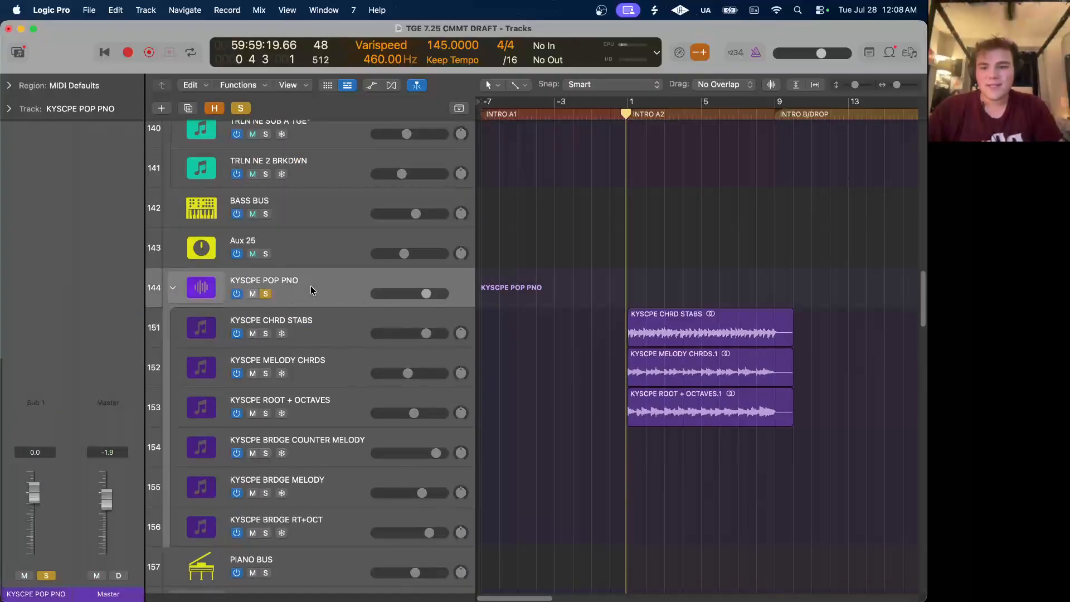
Select the PIANO BUS and view its UADx Neve 1073 and UADx 1176 Rev A plug-ins, closing each one.
left_click(290, 557)
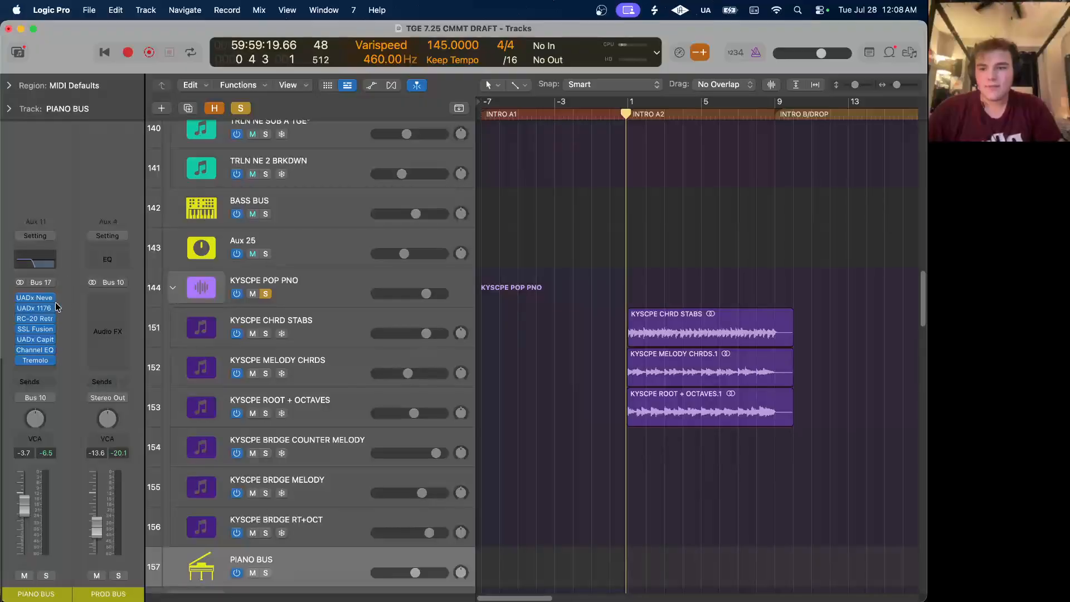
left_click(32, 298)
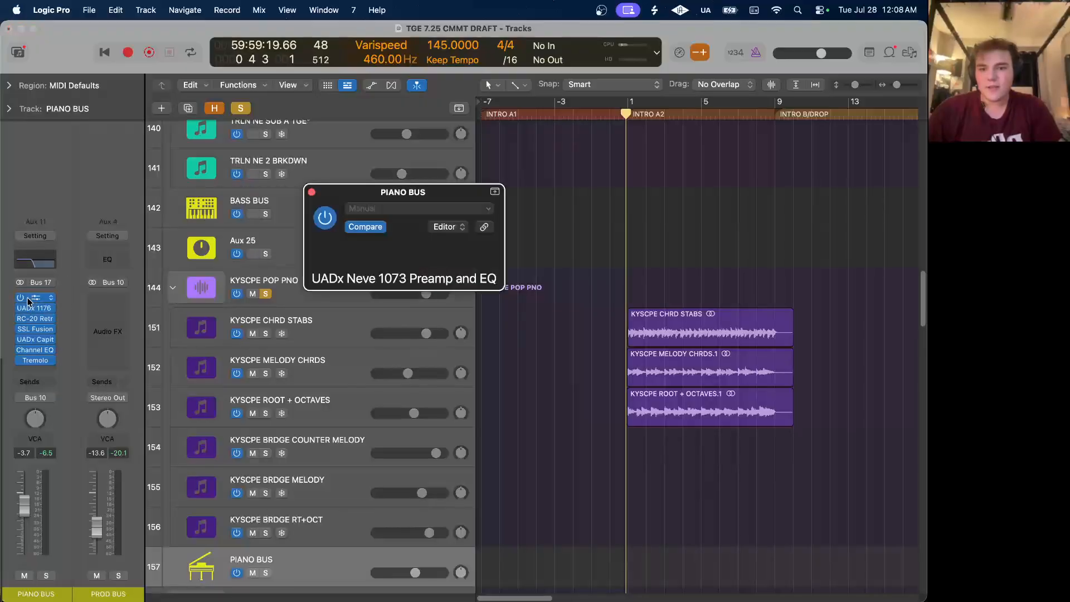
left_click(312, 193)
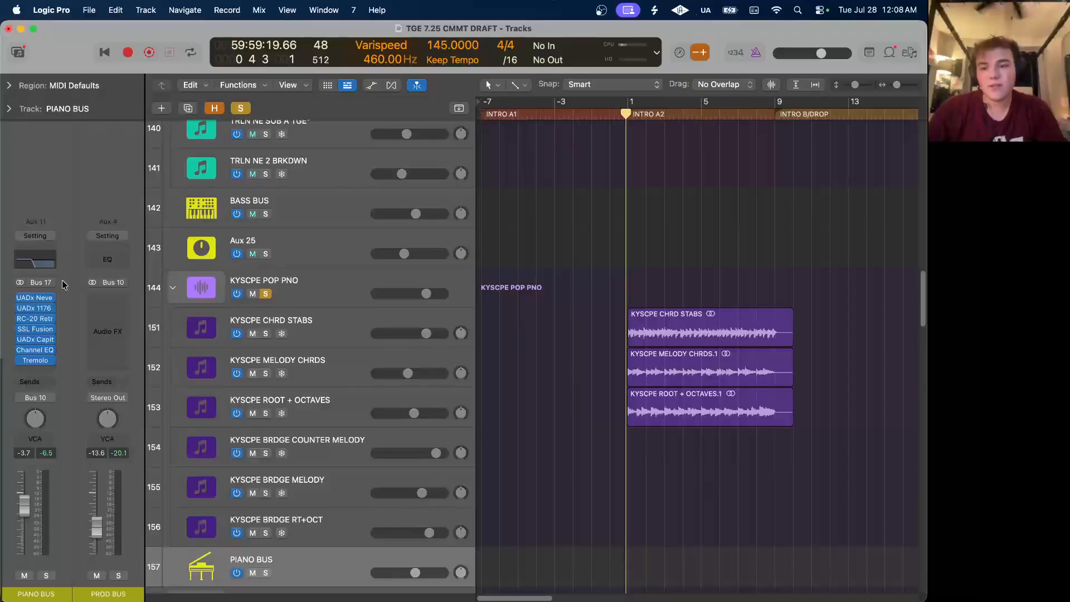
left_click(34, 310)
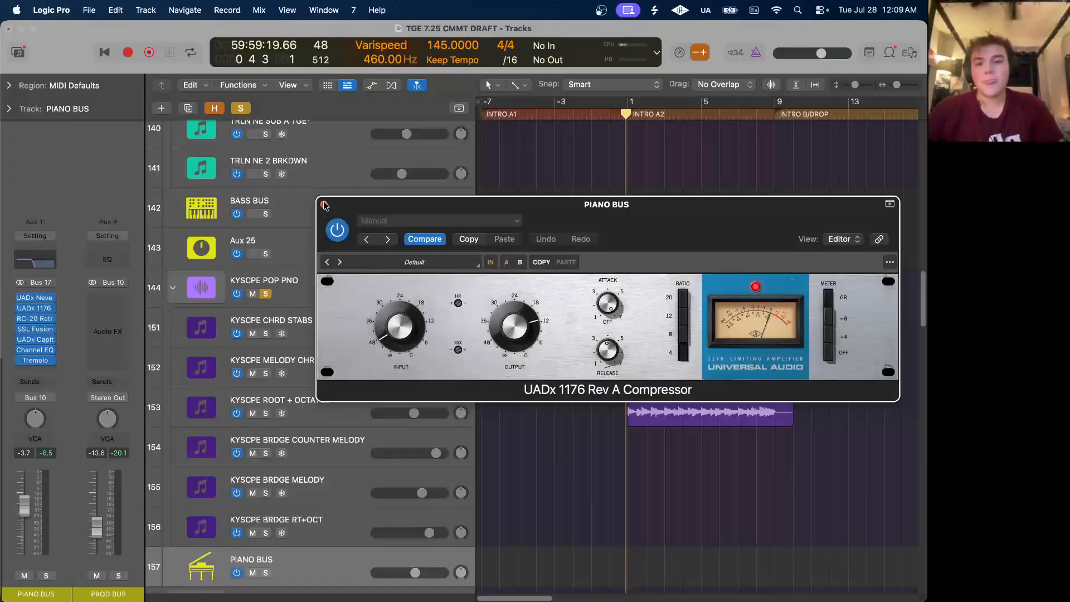
left_click(324, 204)
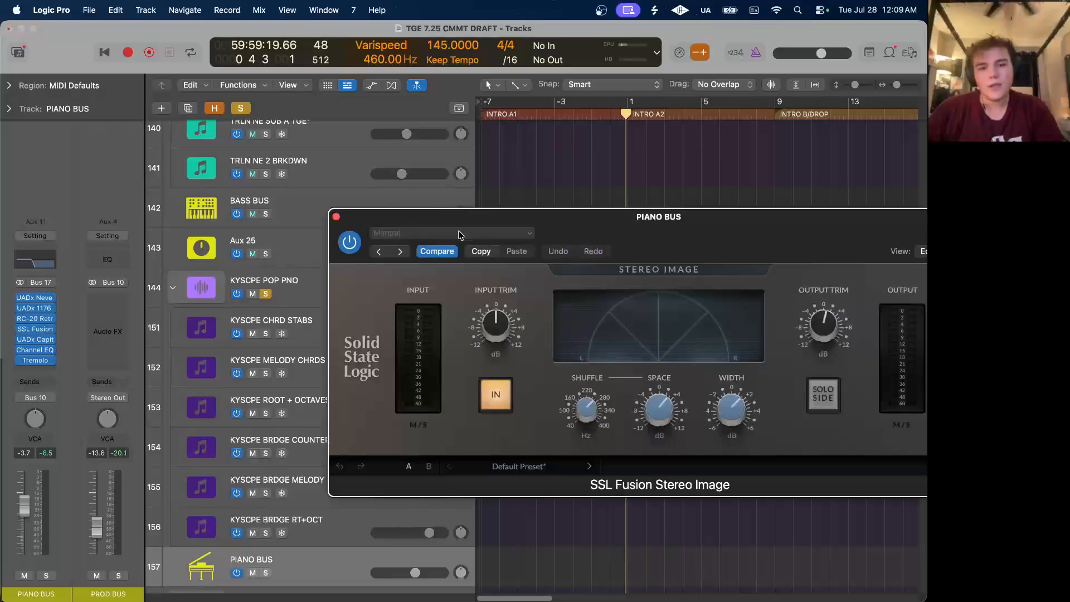
Close the PIANO BUS's SSL Fusion Stereo Image plug-in, and view and close its UADx Capit plug-in.
left_click(336, 217)
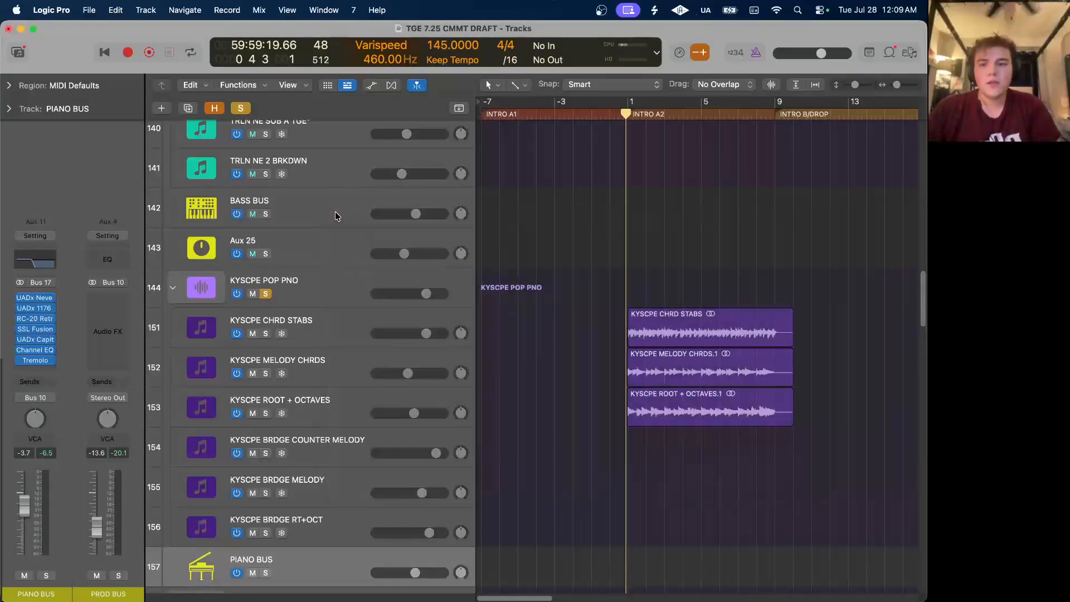
left_click(35, 340)
left_click_drag(522, 231, 414, 94)
left_click(241, 89)
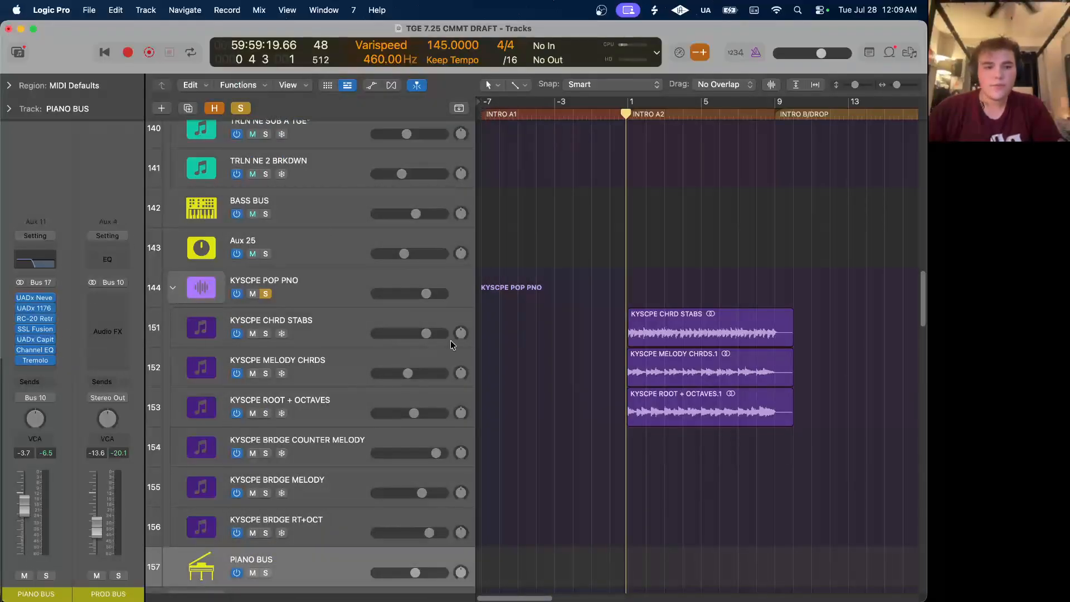
Clear the solo on the KYSCPE POP PNO stack so the full mix is audible.
scroll(465, 386, "down", 2)
key("super+Left")
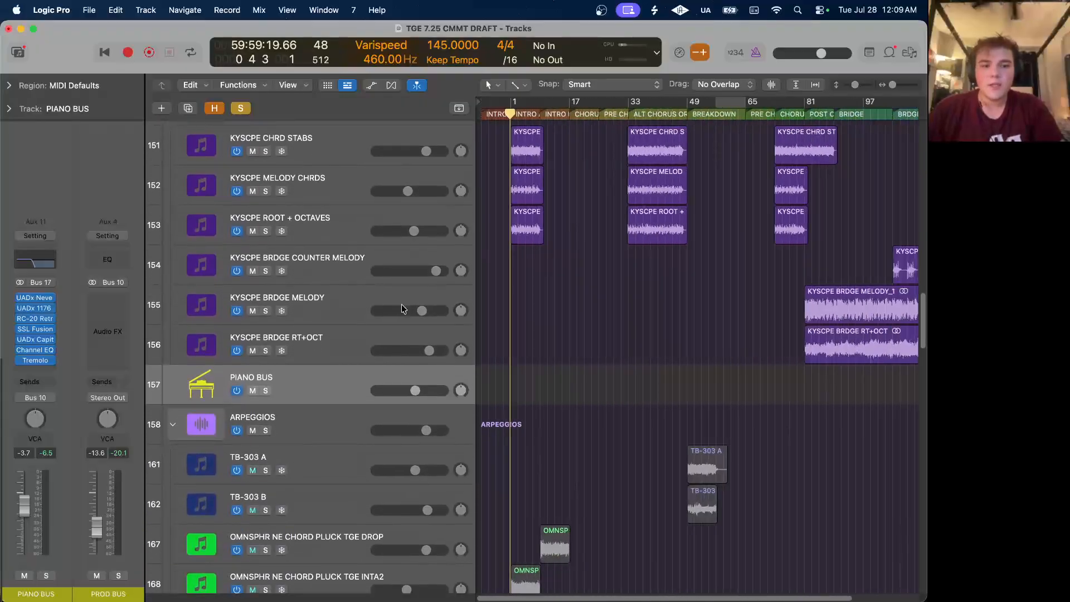
key("ctrl+alt+super+s")
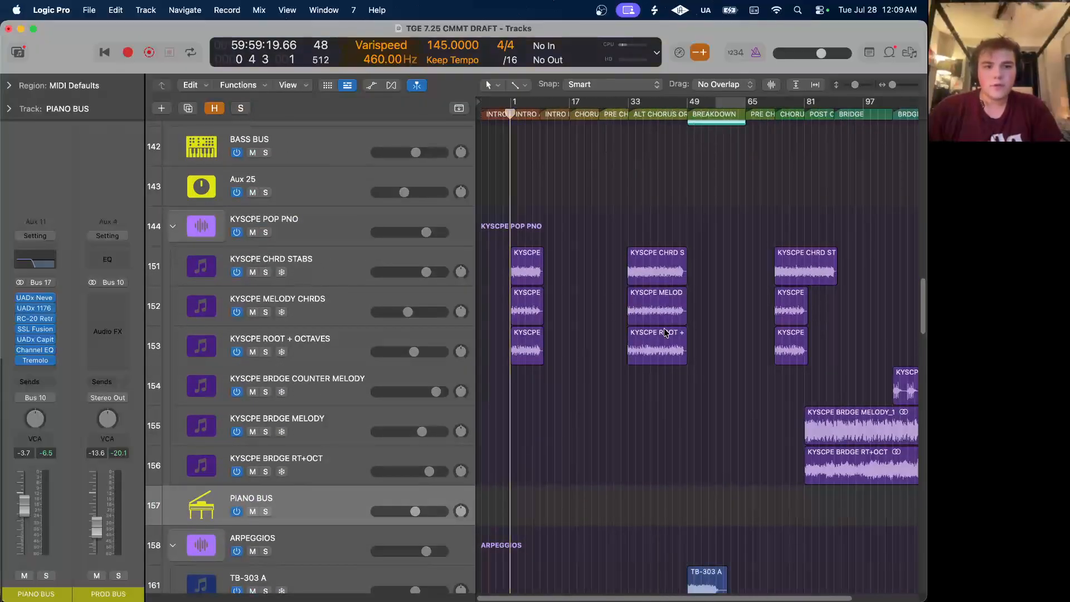
Move the playhead to bar 9, the start of INTRO B/DROP, and look over the project's upper tracks.
scroll(665, 332, "down", 10)
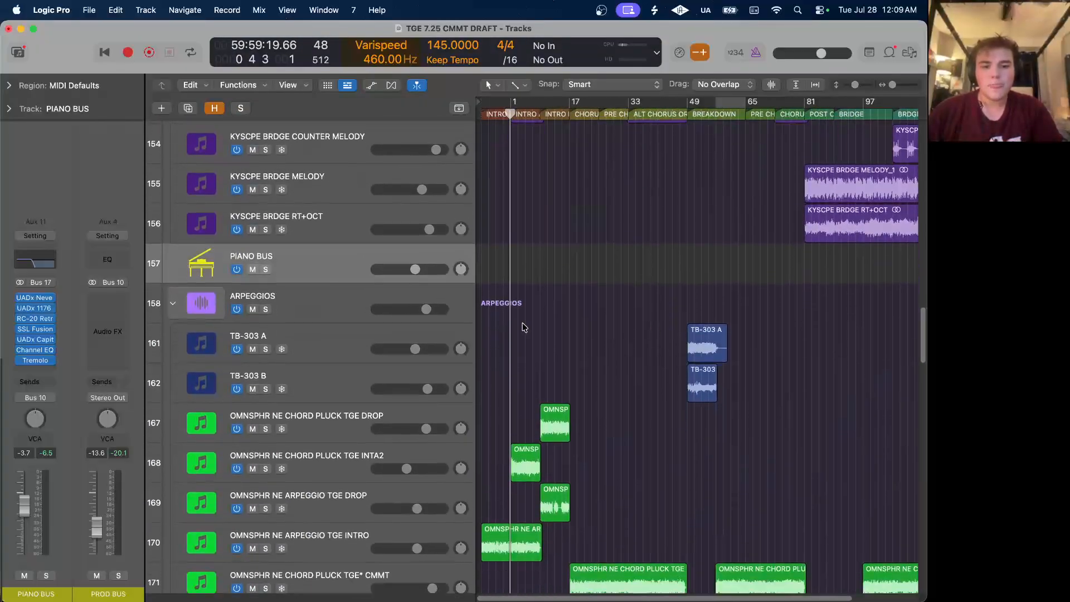
key("super+Right")
scroll(534, 207, "up", 3)
left_click(553, 114)
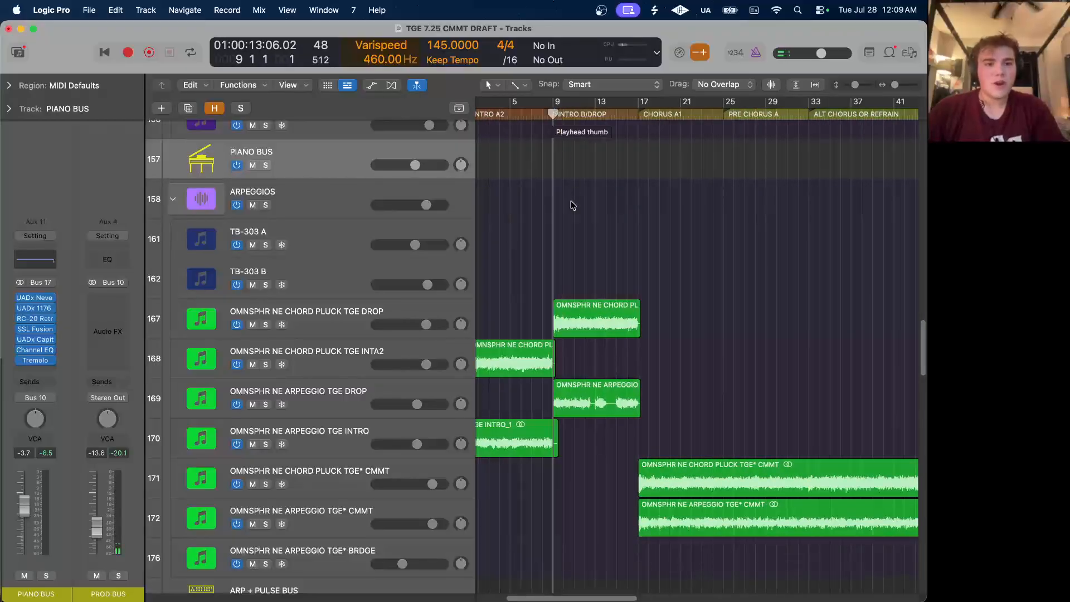
scroll(572, 205, "up", 10)
scroll(573, 205, "up", 10)
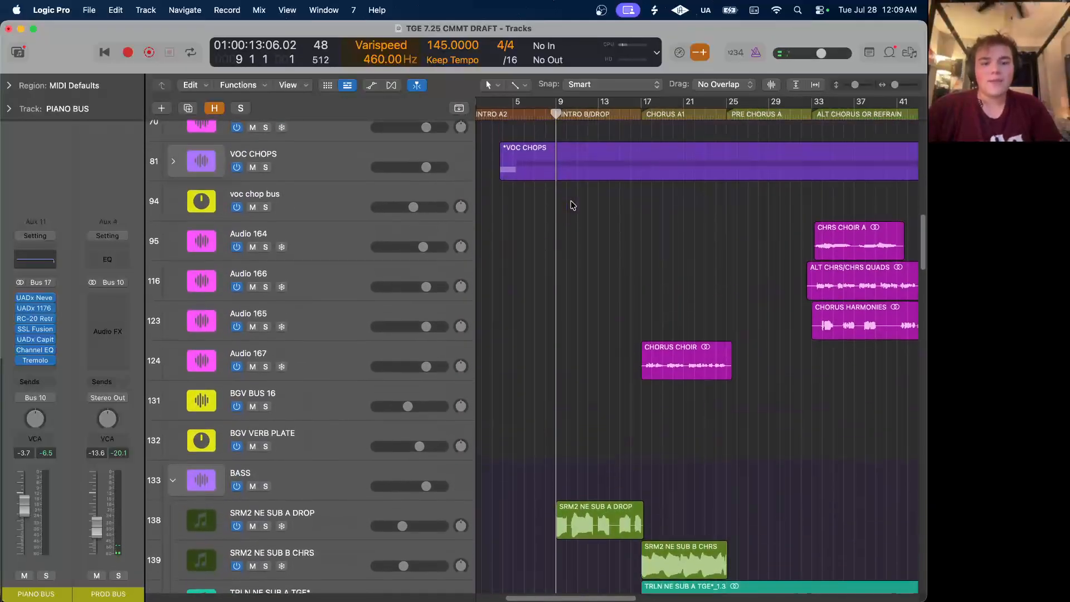
scroll(555, 145, "up", 8)
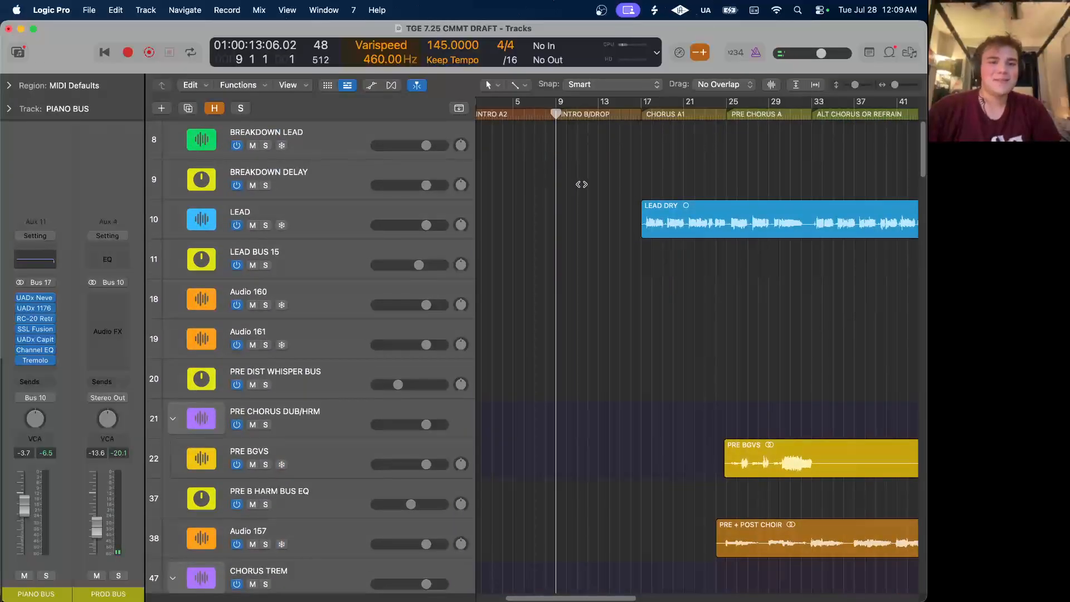
Play the full mix from bar 9 with the BASS stack tracks in view, and stop around bar 13.
key("space")
scroll(581, 186, "down", 15)
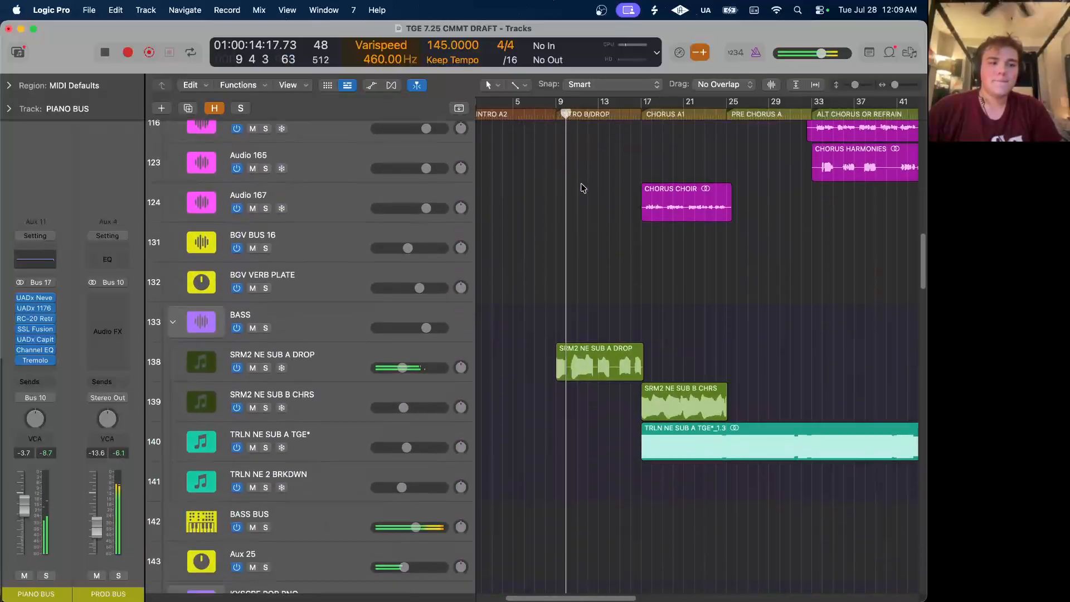
scroll(581, 185, "down", 10)
scroll(601, 302, "up", 5)
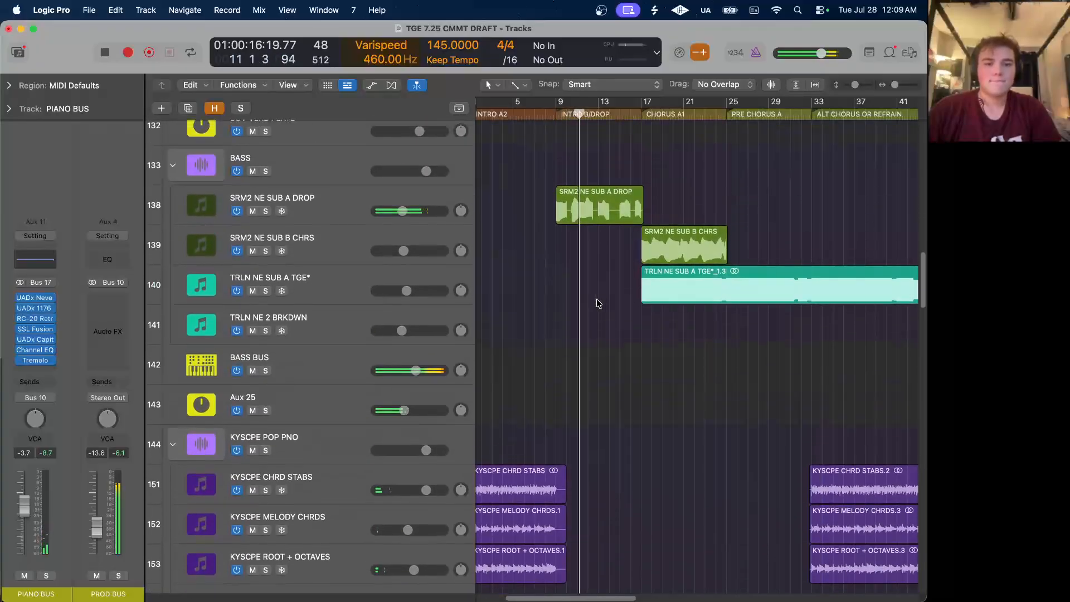
scroll(585, 304, "down", 1)
scroll(585, 304, "right", 1)
key("super+space")
key("Escape")
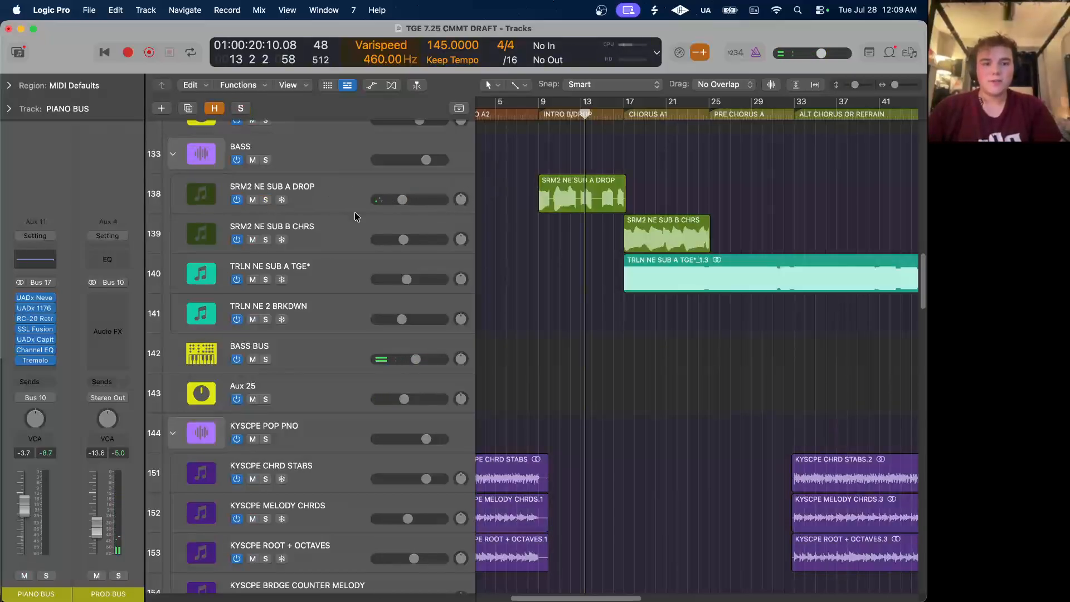
Solo the OMNSPHR NE ARPEGGIO TGE DROP track and play it from bar 9.
scroll(674, 357, "down", 8)
scroll(675, 357, "down", 6)
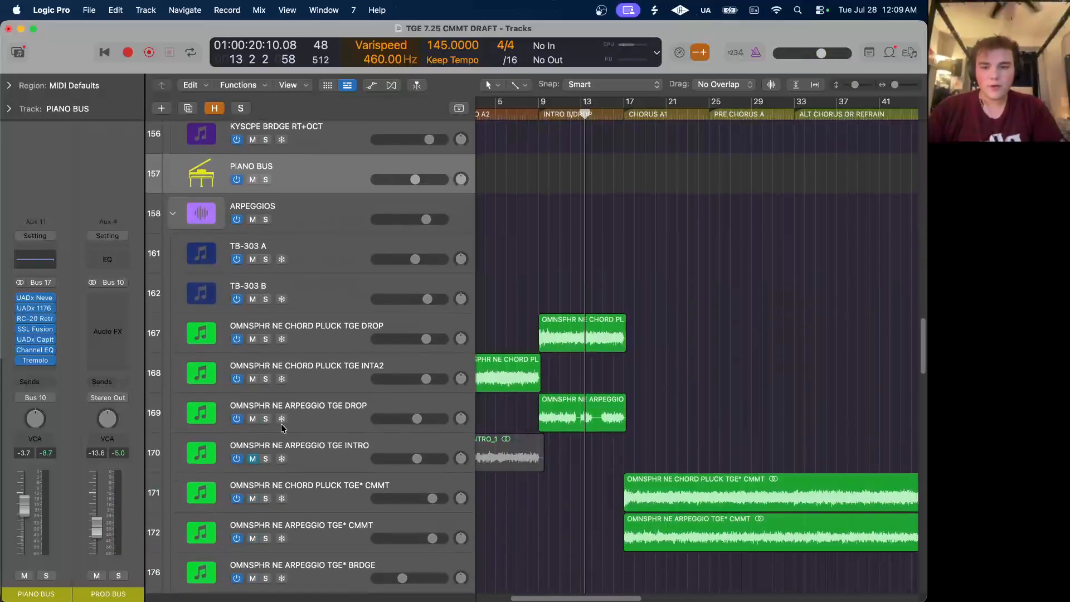
left_click(266, 419)
left_click(539, 104)
key("space")
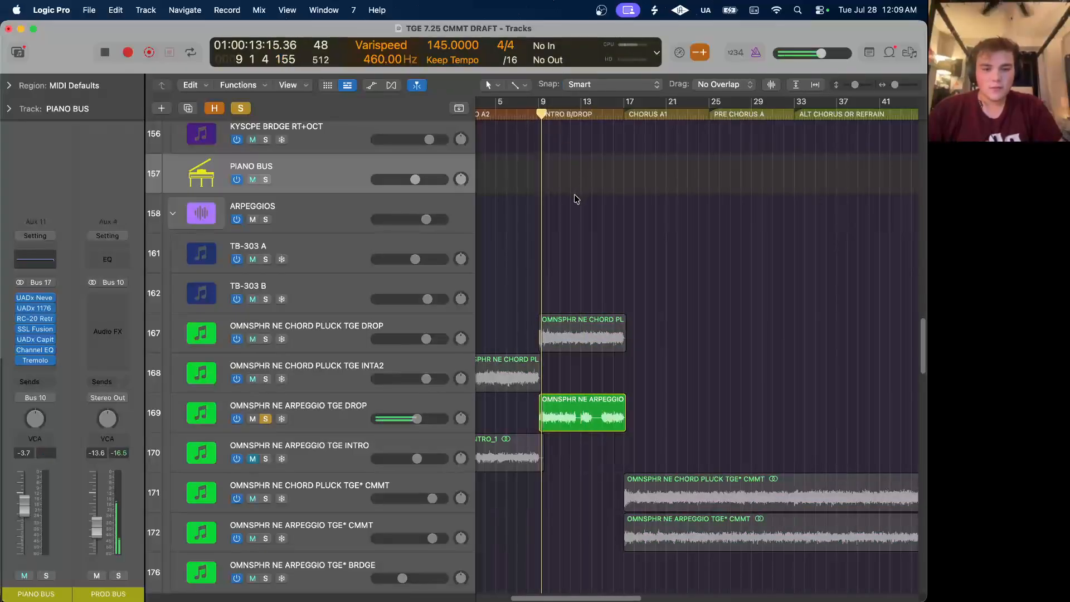
scroll(571, 201, "up", 5)
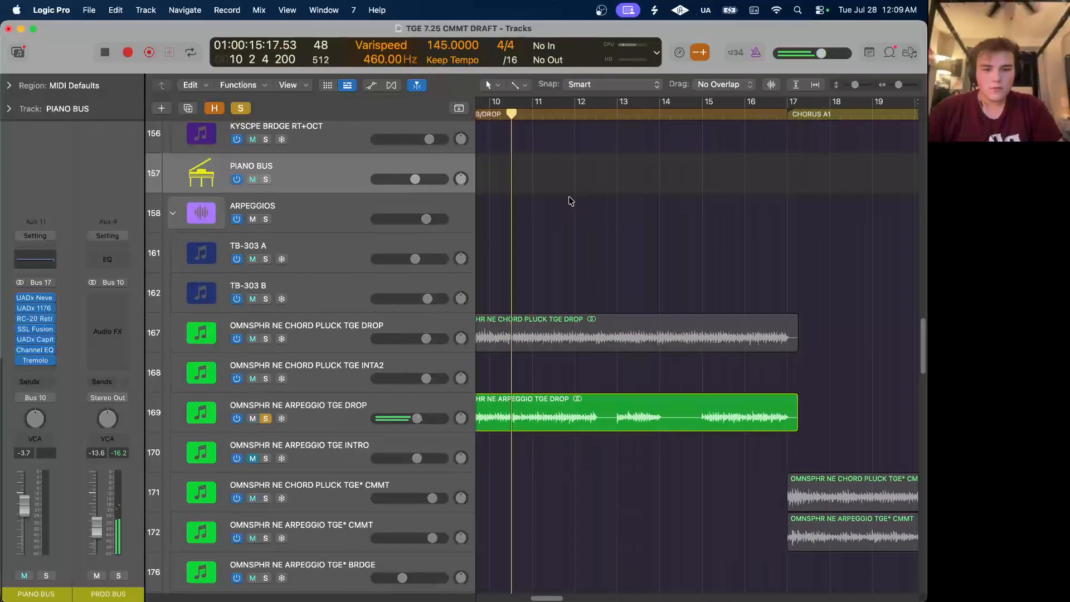
Show and hide the track automation lanes, and clear the solo on the OMNSPHR NE ARPEGGIO TGE DROP track.
scroll(571, 200, "left", 2)
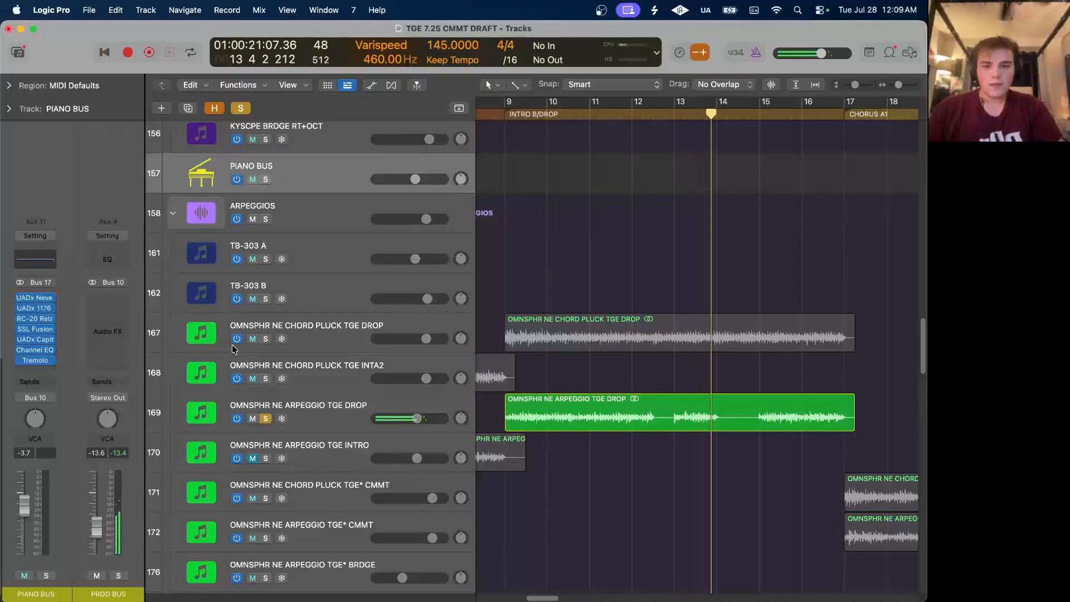
key("a")
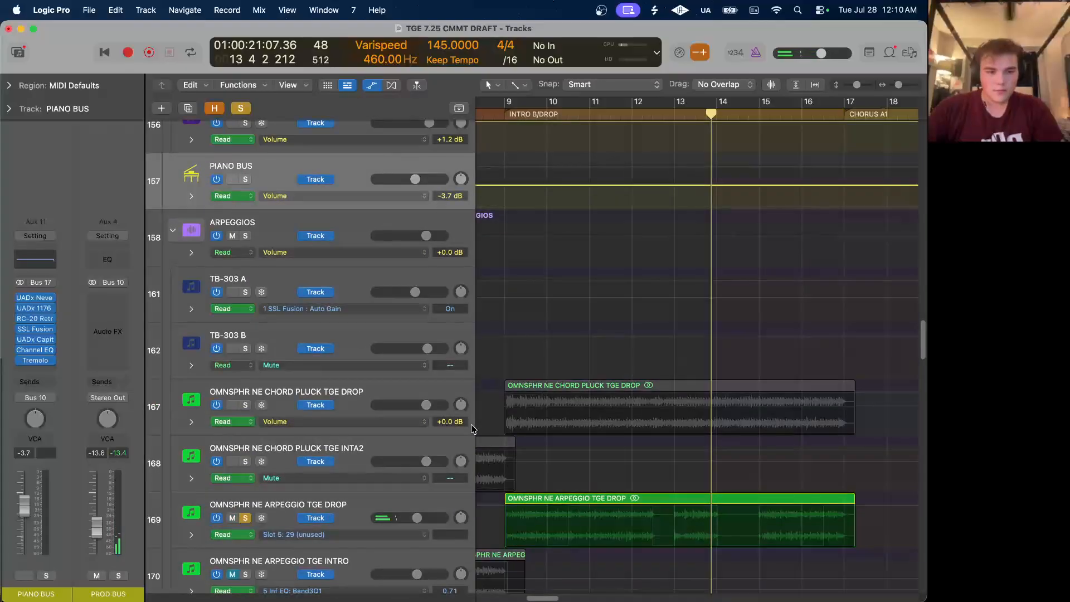
key("a")
left_click(242, 108)
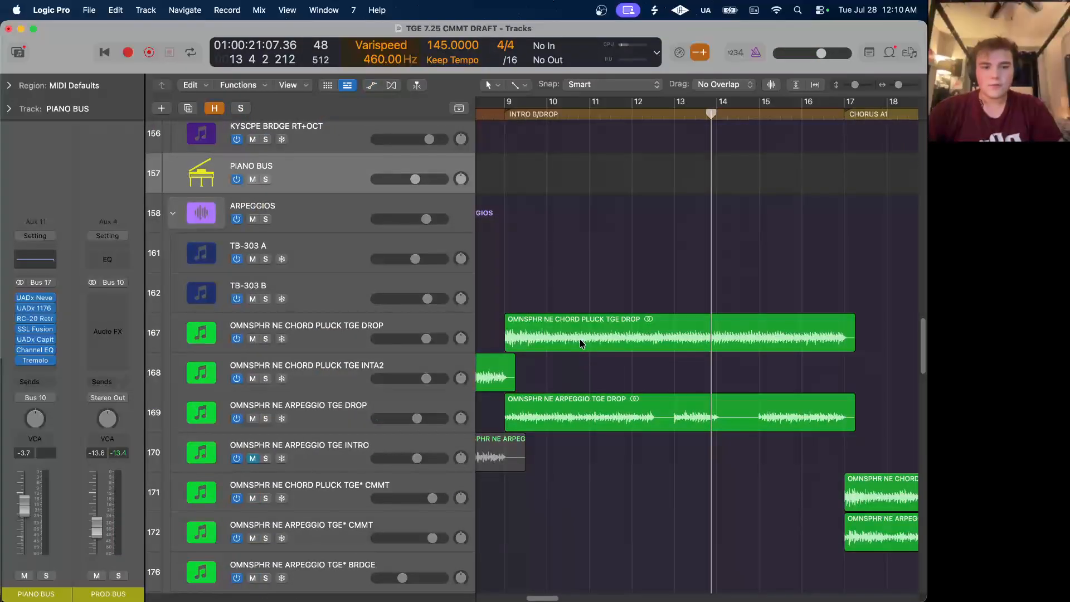
Solo the MINIFREAK DEUEST8* track, play it from just before bar 9, and clear the solo.
scroll(580, 342, "down", 15)
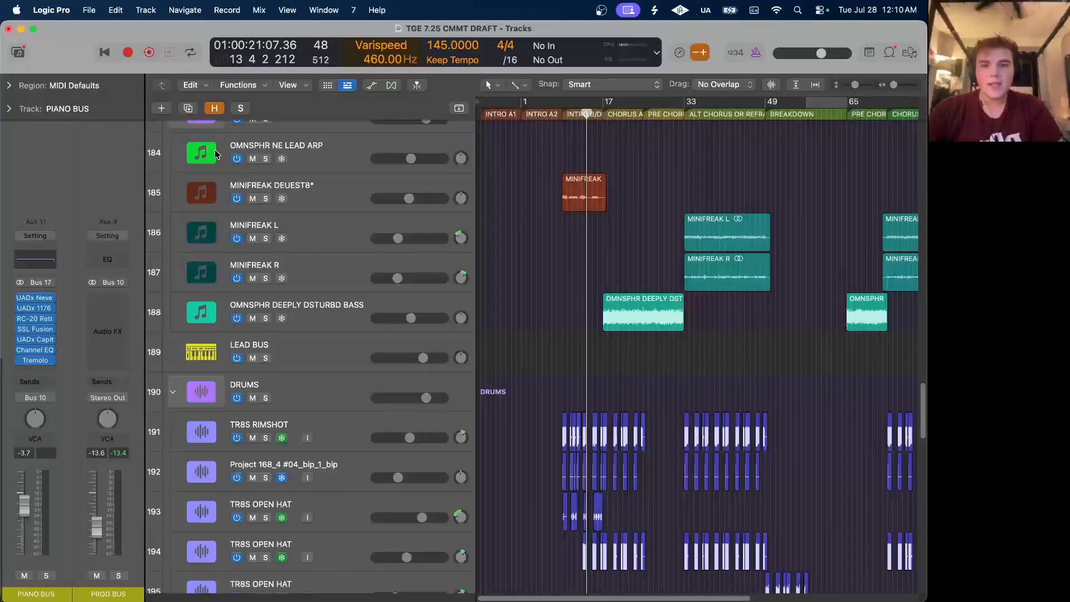
left_click(324, 196)
left_click(265, 198)
key("z")
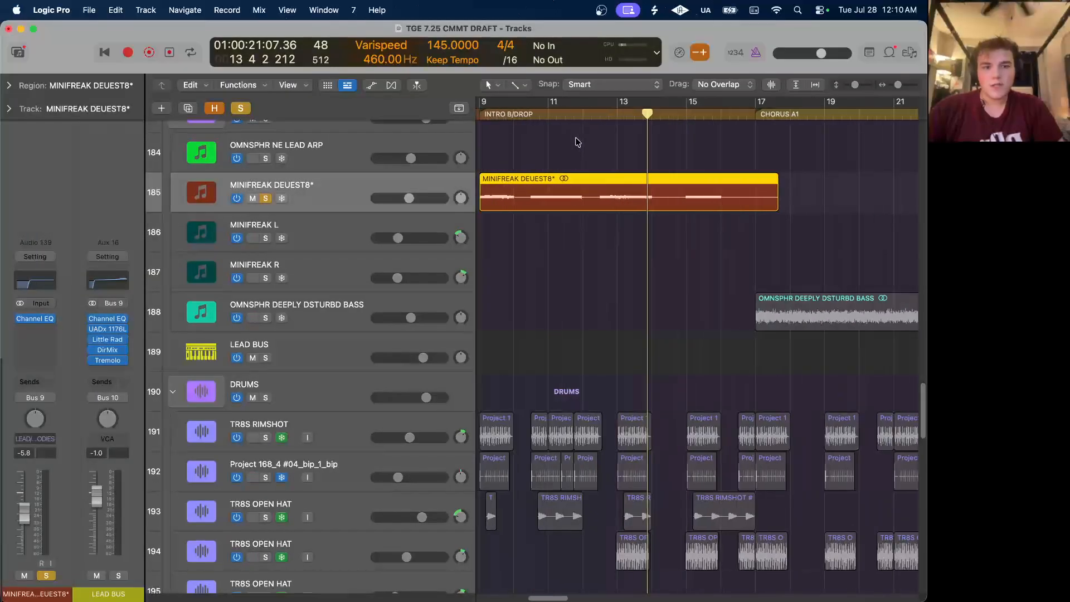
left_click(571, 111)
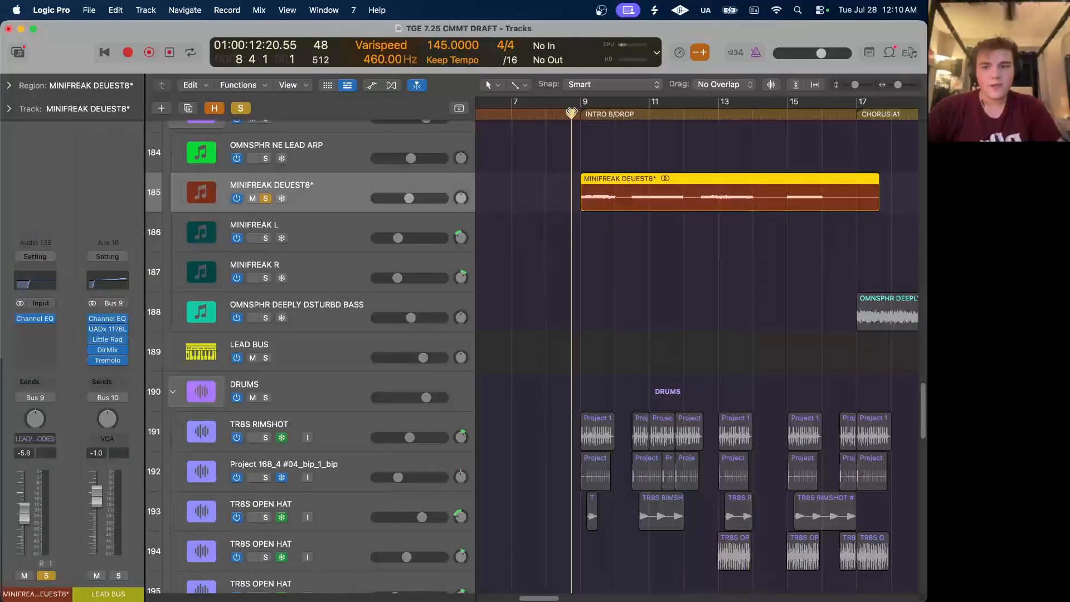
key("space")
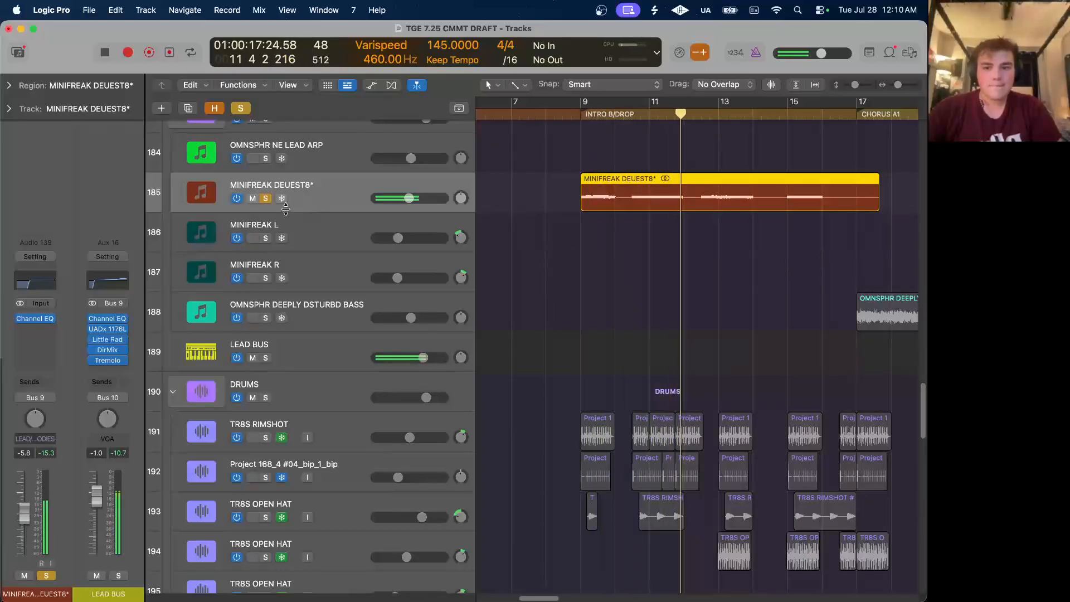
key("space")
left_click(240, 110)
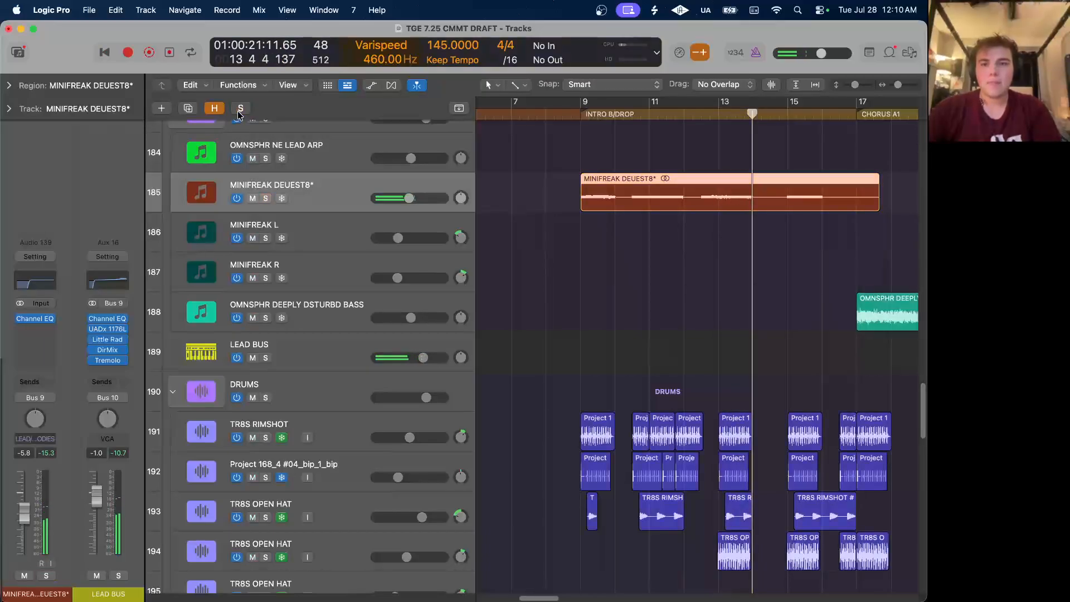
Solo the SRM2 NE SUB A DROP track in the BASS stack and place the playhead at bar 9.
scroll(816, 442, "up", 1)
scroll(816, 441, "up", 15)
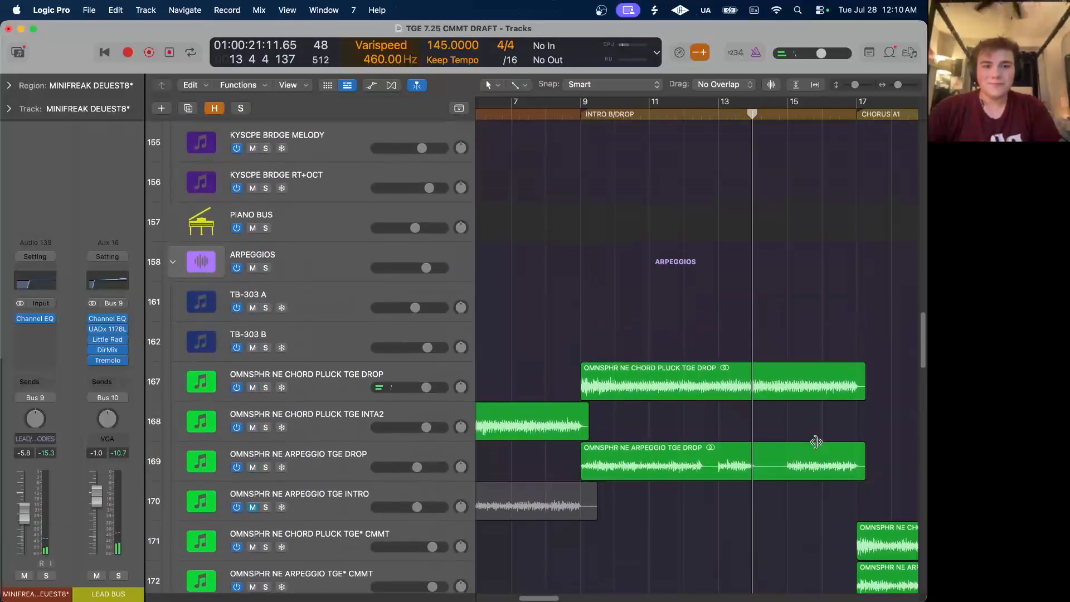
scroll(816, 442, "up", 5)
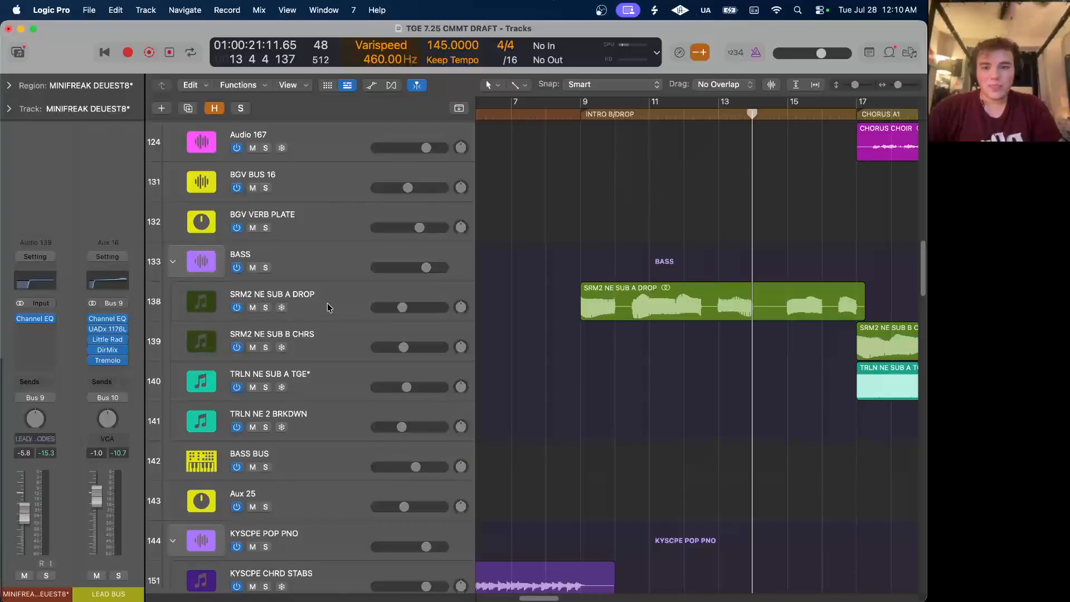
left_click(329, 308)
left_click(266, 308)
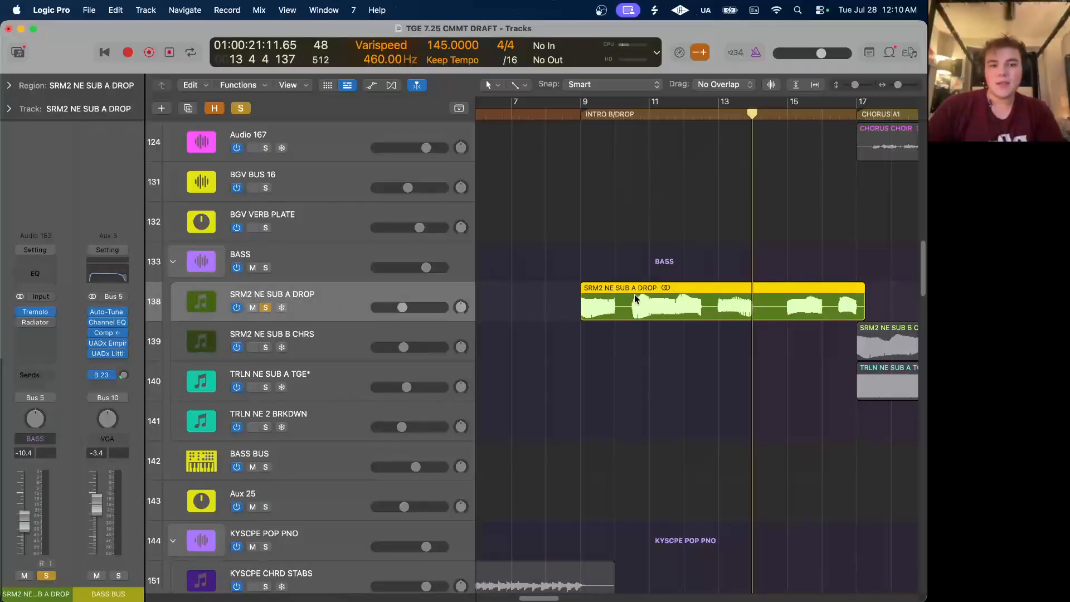
left_click(583, 104)
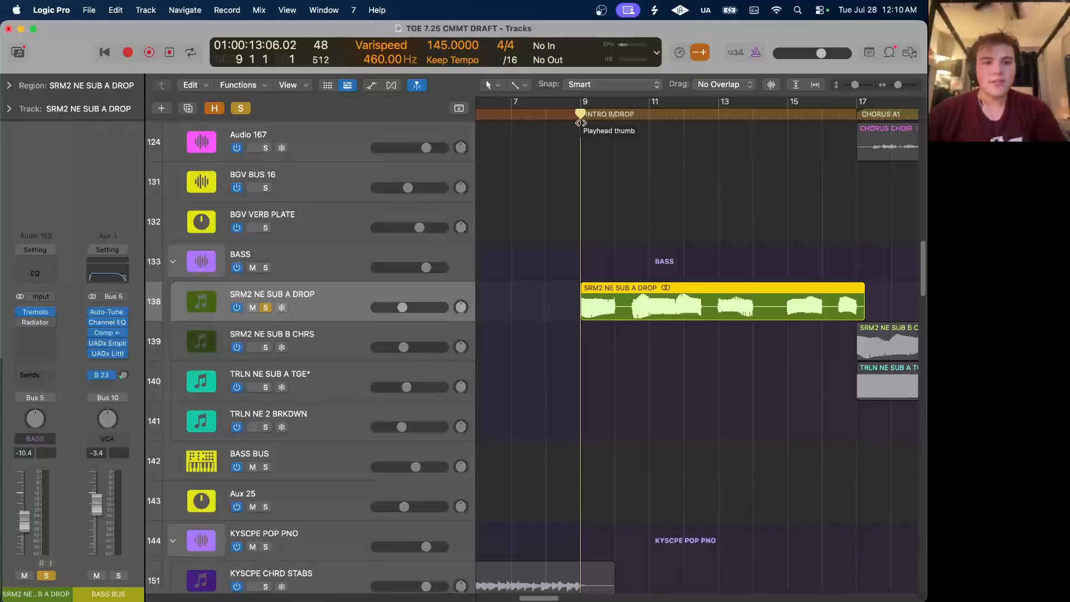
Play the SRM2 NE SUB A DROP bass from bar 9 while viewing its Tremolo plug-in, and clear the solo.
mouse_move(43, 317)
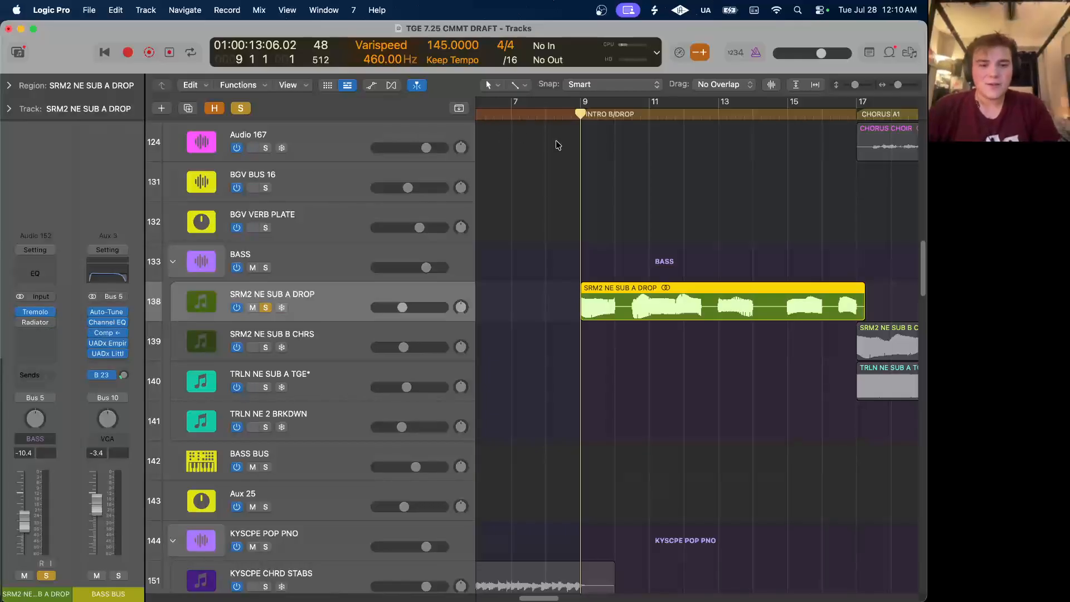
key("space")
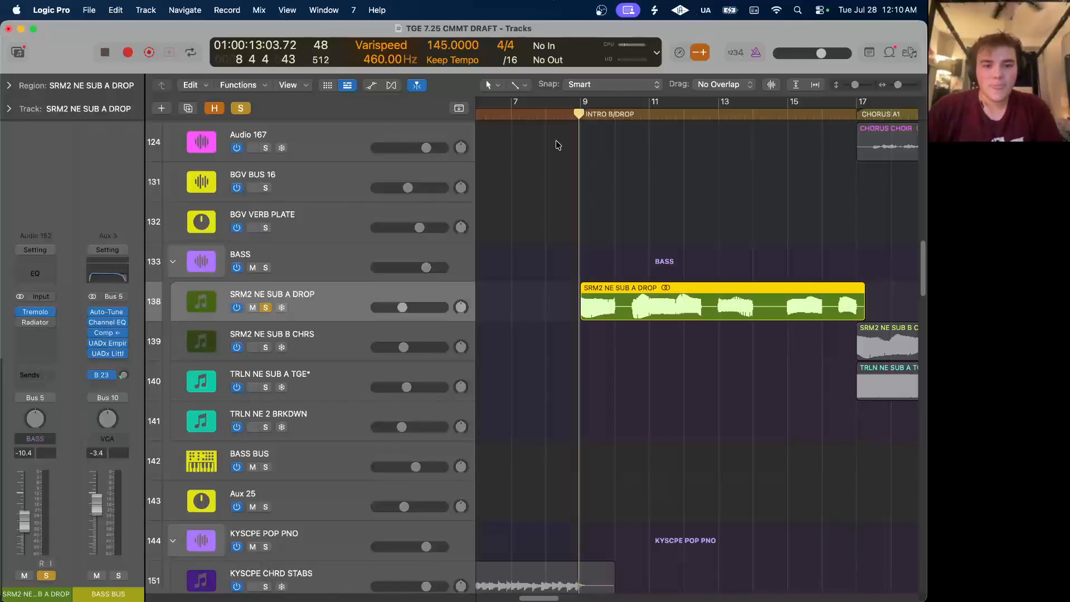
left_click(35, 312)
mouse_move(445, 342)
left_mouse_down()
mouse_move(444, 325)
mouse_move(446, 342)
left_mouse_up()
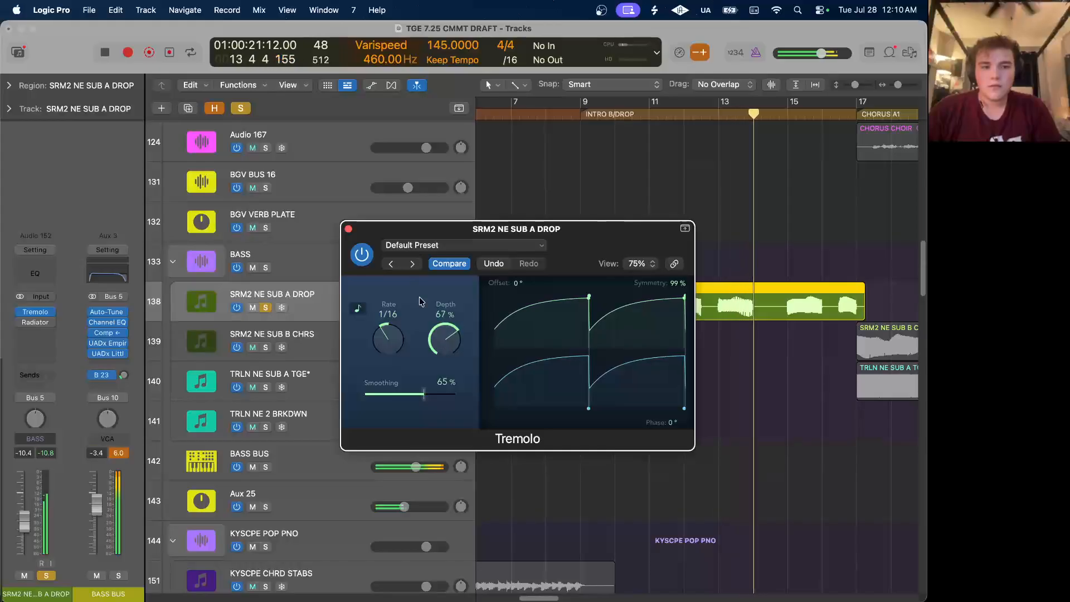
key("super+w")
scroll(731, 307, "right", 5)
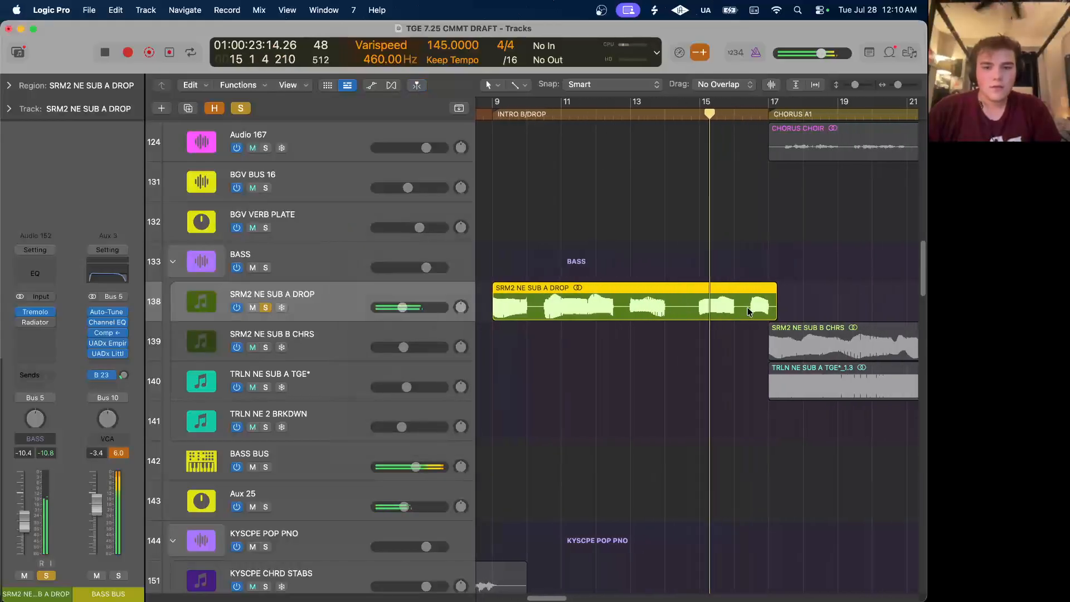
scroll(747, 306, "down", 2)
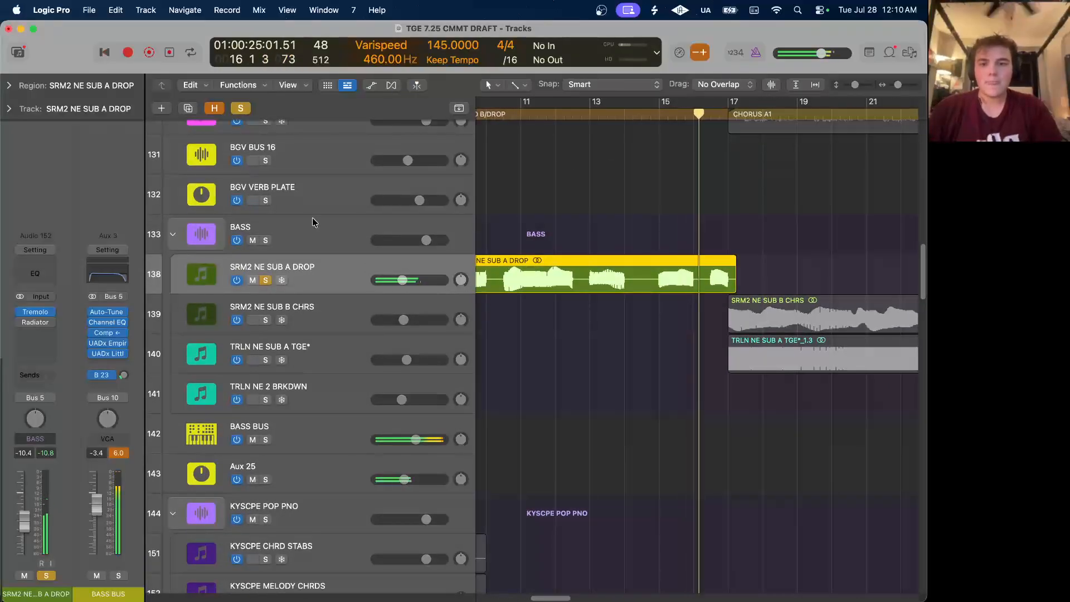
left_click(245, 108)
Solo the NE SRM2 KICK CMMT track in the DRUMS stack.
scroll(351, 287, "up", 10)
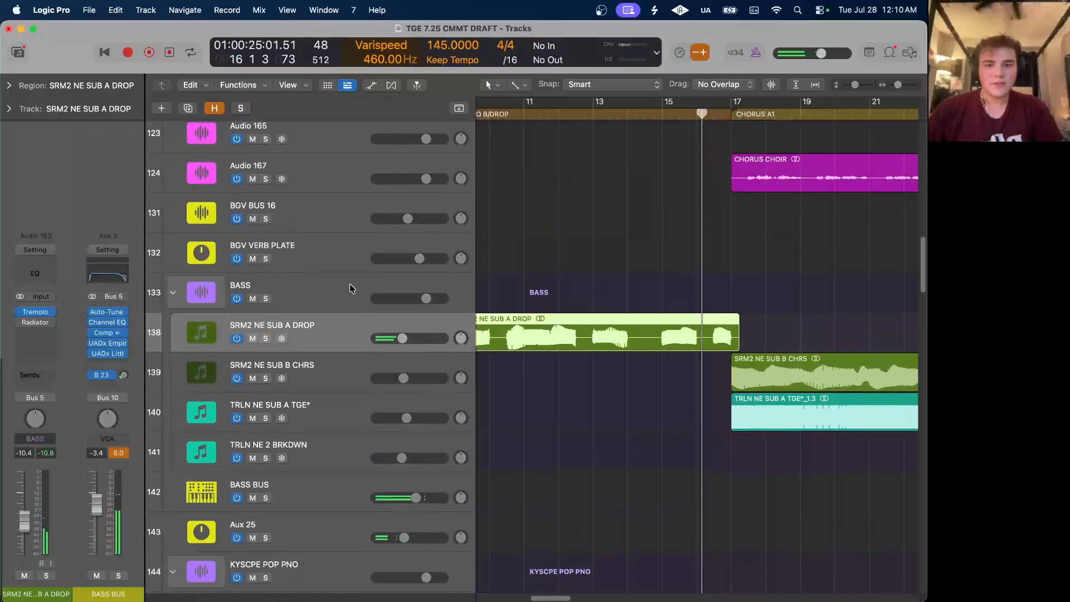
scroll(264, 317, "down", 15)
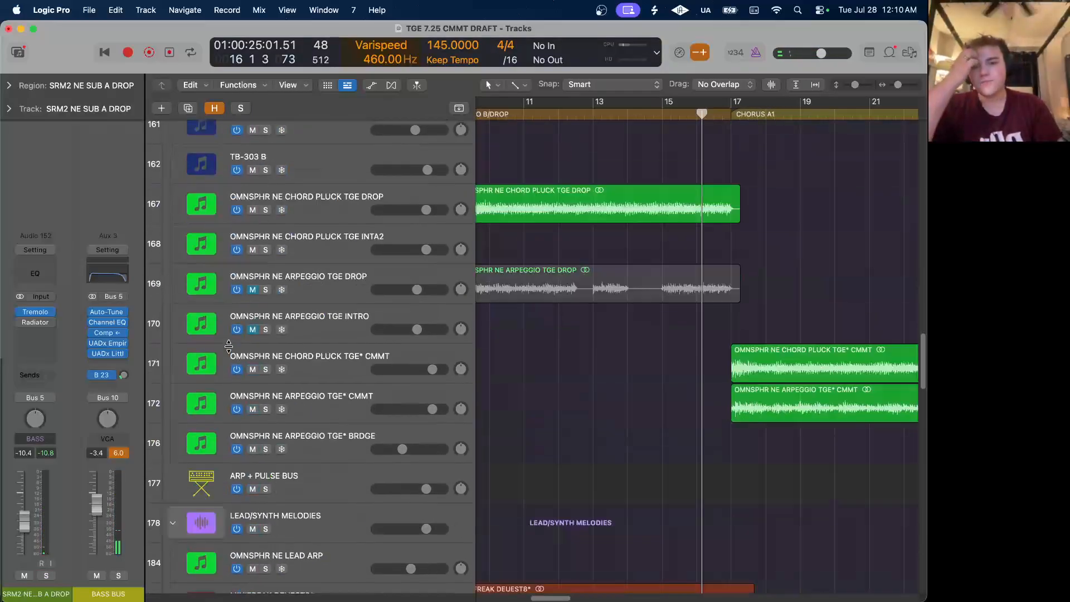
scroll(240, 345, "down", 5)
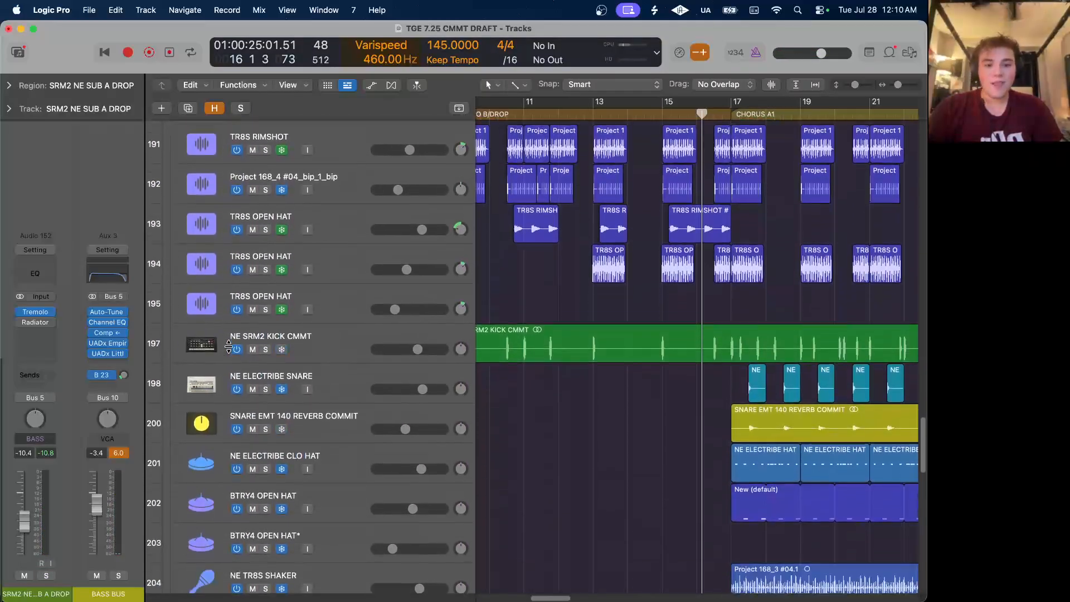
scroll(329, 327, "left", 5)
left_click(269, 337)
left_click(265, 338)
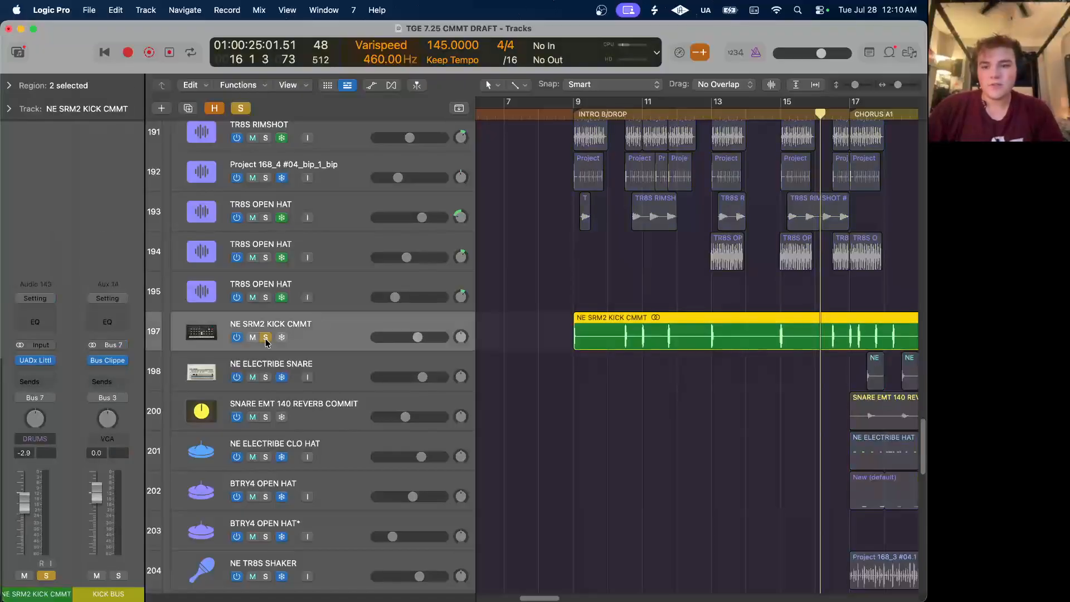
Play the soloed kick from bar 9 to about bar 11, and clear its solo.
key("space")
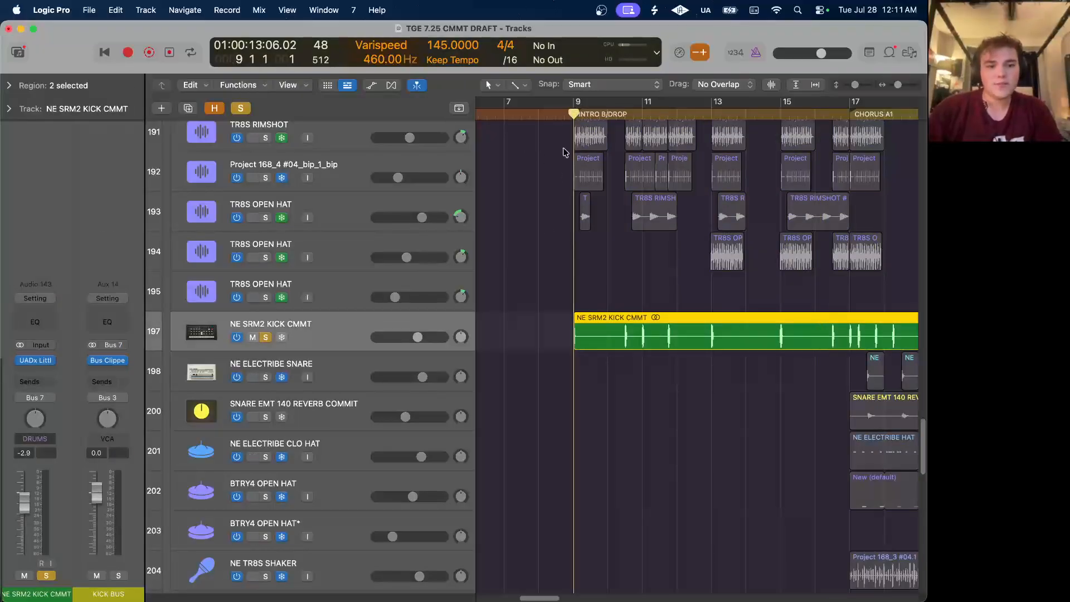
key("space")
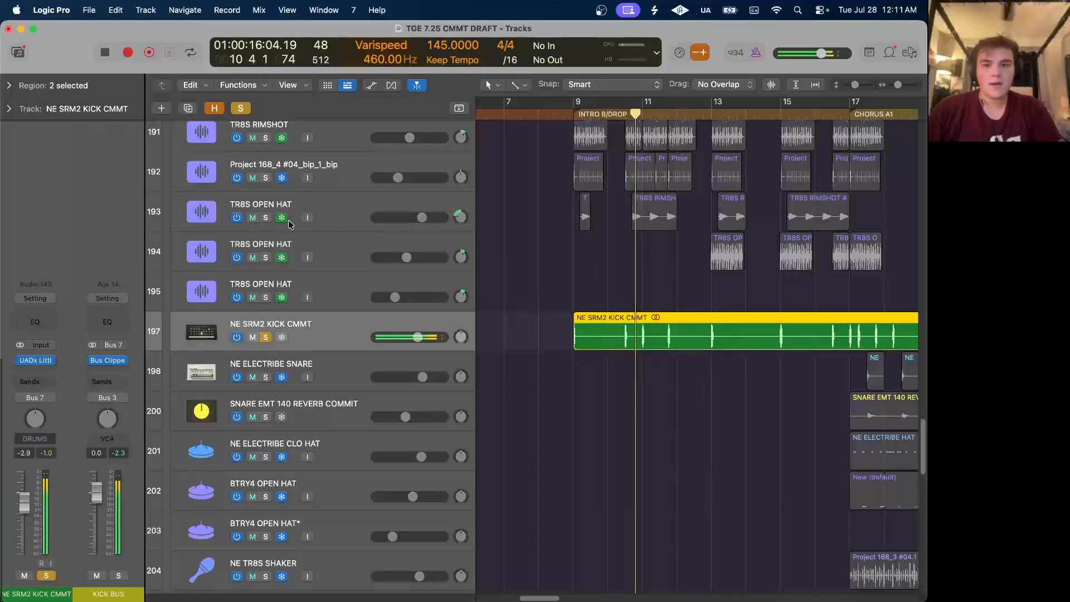
key("space")
left_click(240, 108)
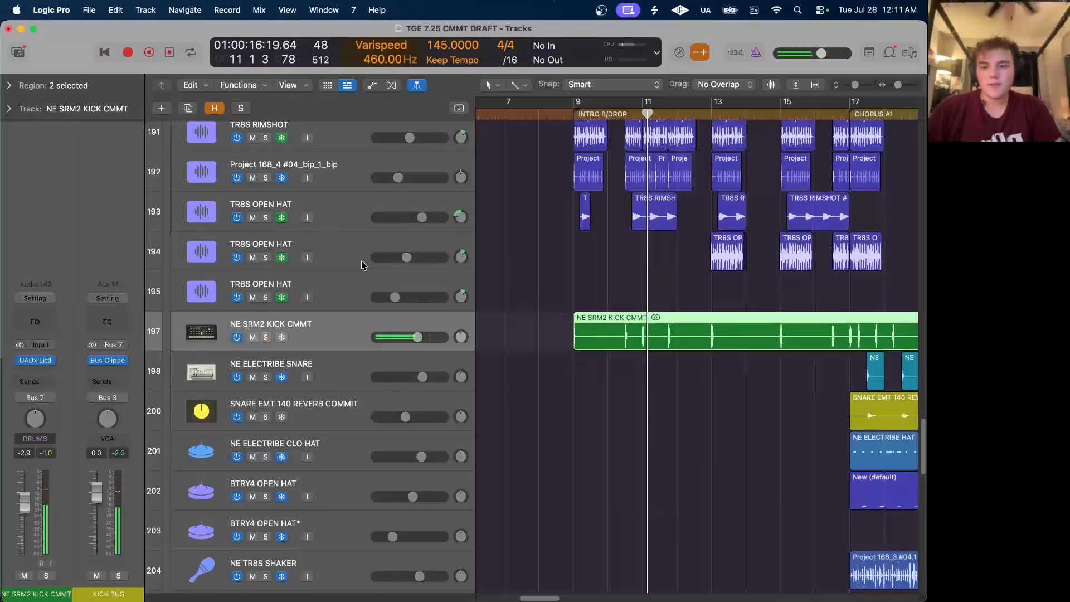
View the Little Labs VOG plug-in on the kick track, close it and deselect the kick regions.
left_click(35, 360)
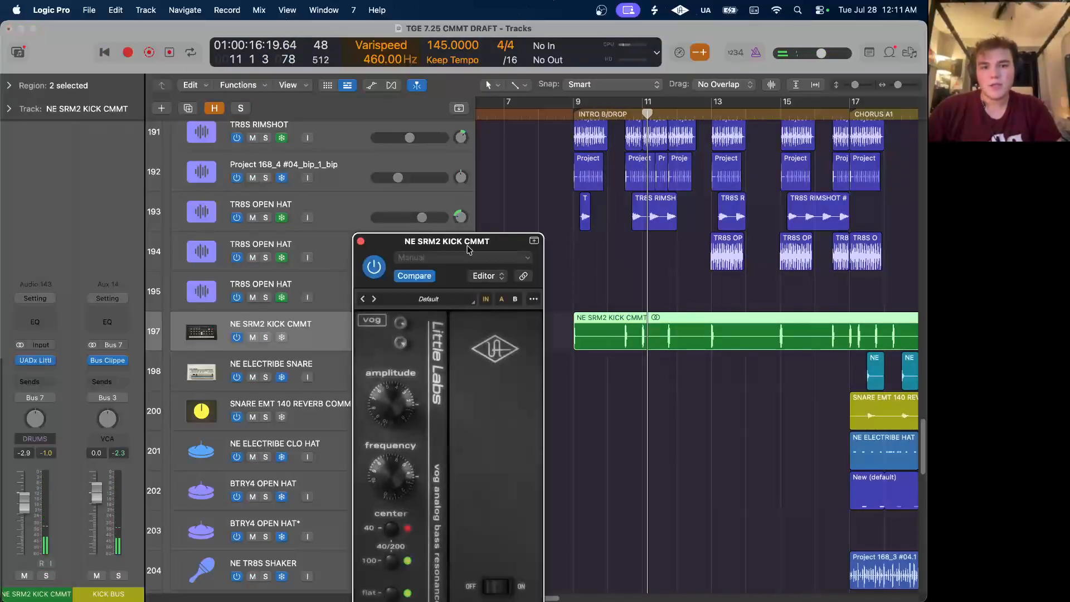
left_click_drag(420, 124, 344, 89)
left_click(297, 91)
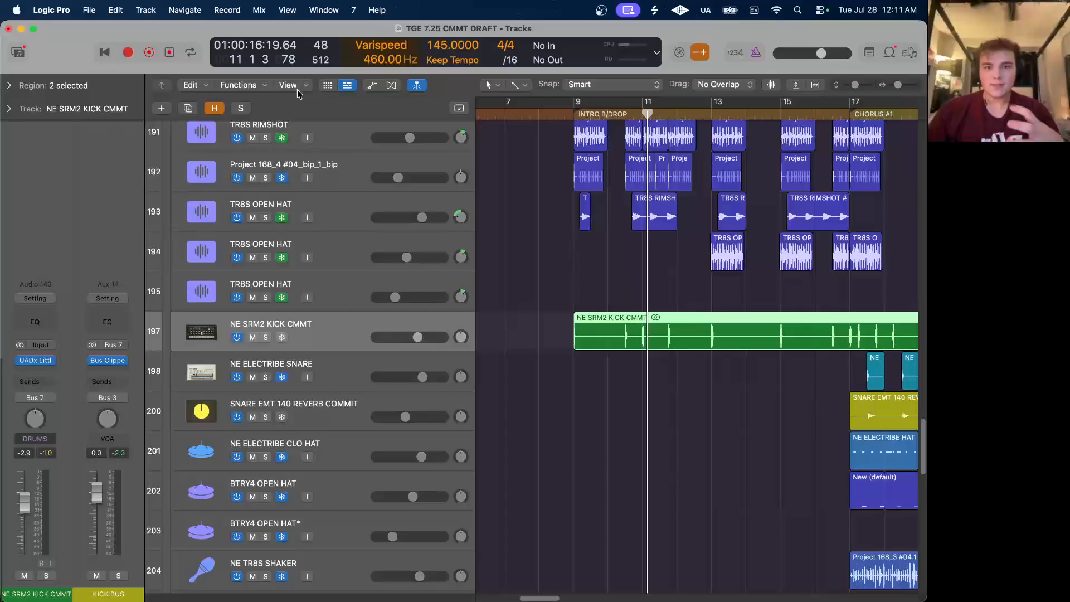
left_click(580, 278)
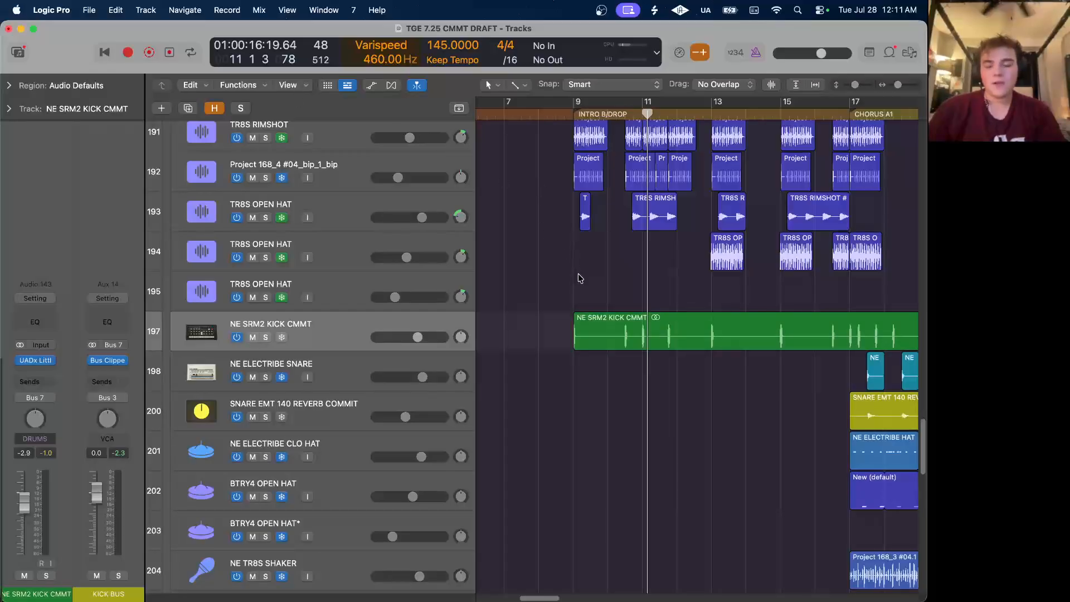
Look over the DRUMS stack, selecting its TR8S OPEN HAT and TR8S RIMSHOT tracks to see their regions and plug-ins.
left_click(347, 277)
left_click(334, 253)
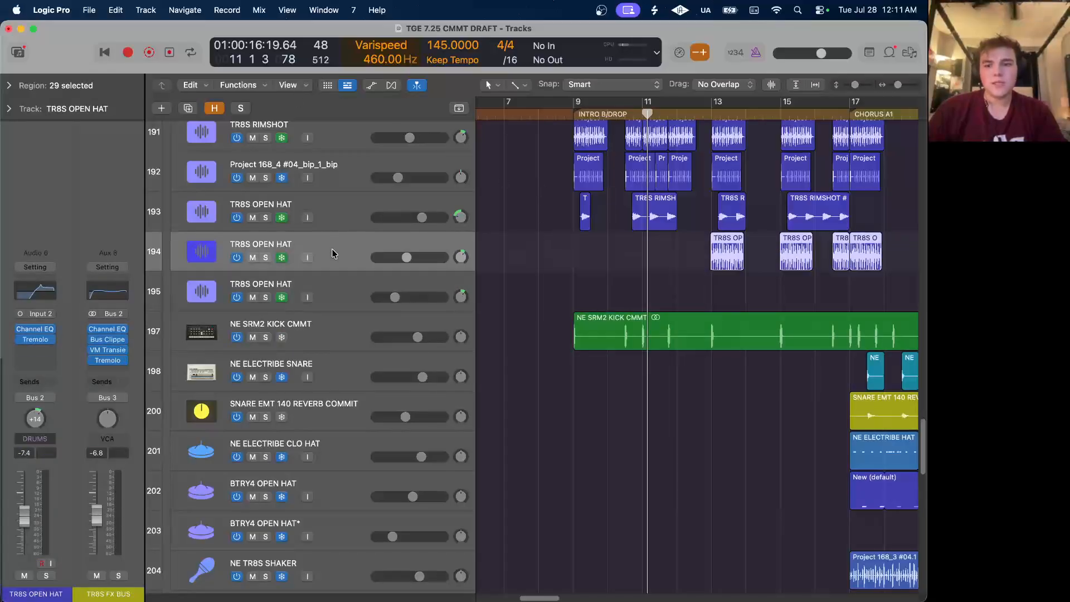
scroll(334, 253, "up", 3)
left_click(342, 289)
scroll(343, 289, "up", 3)
left_click(320, 312)
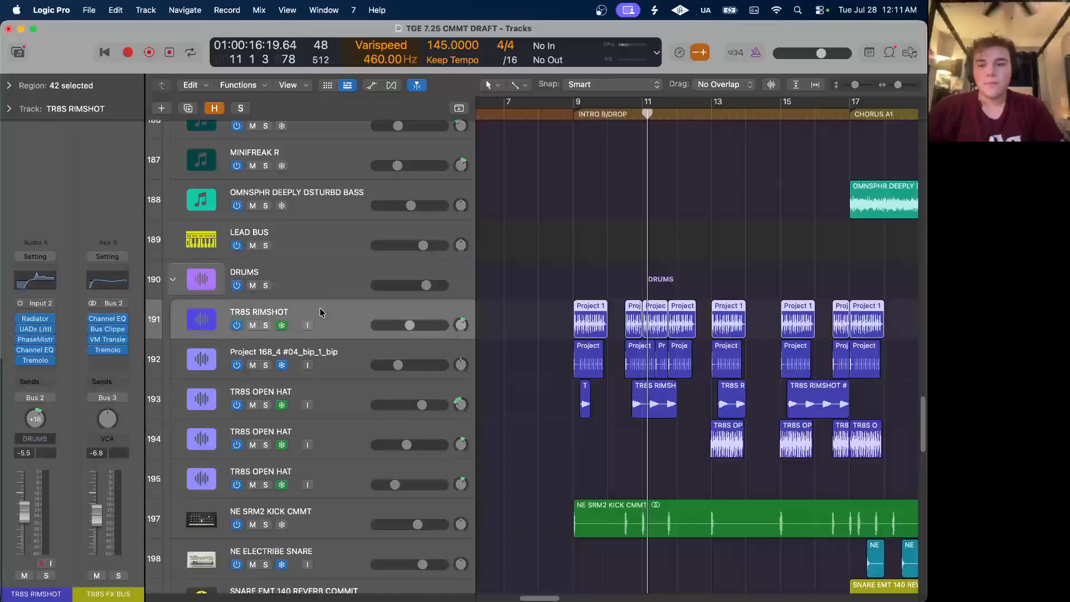
left_click(330, 276)
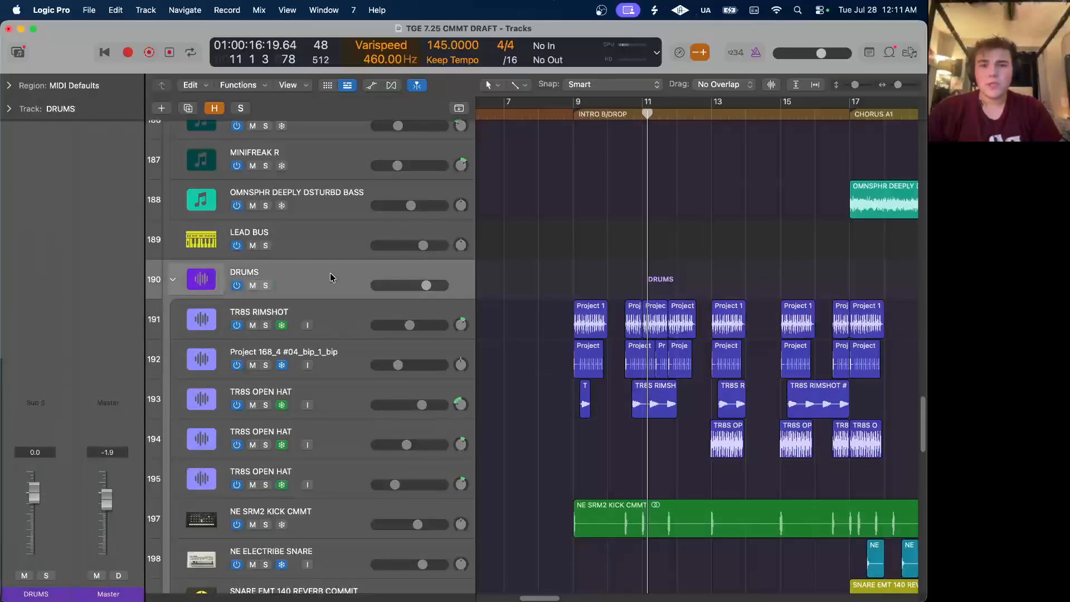
scroll(490, 338, "down", 2)
scroll(490, 338, "down", 1)
left_click(341, 229)
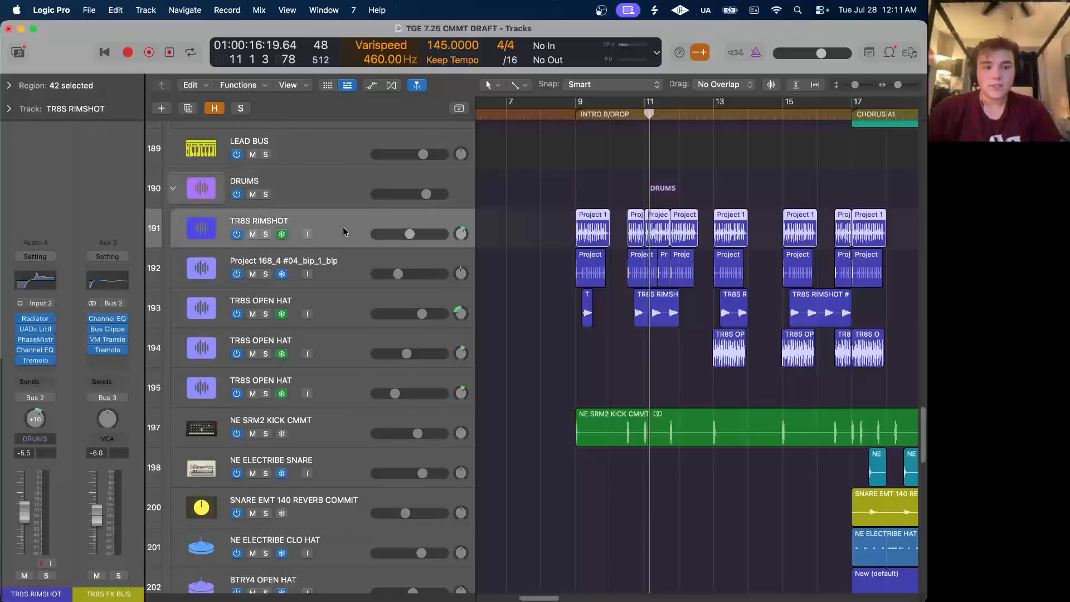
scroll(341, 232, "down", 2)
scroll(445, 214, "up", 2)
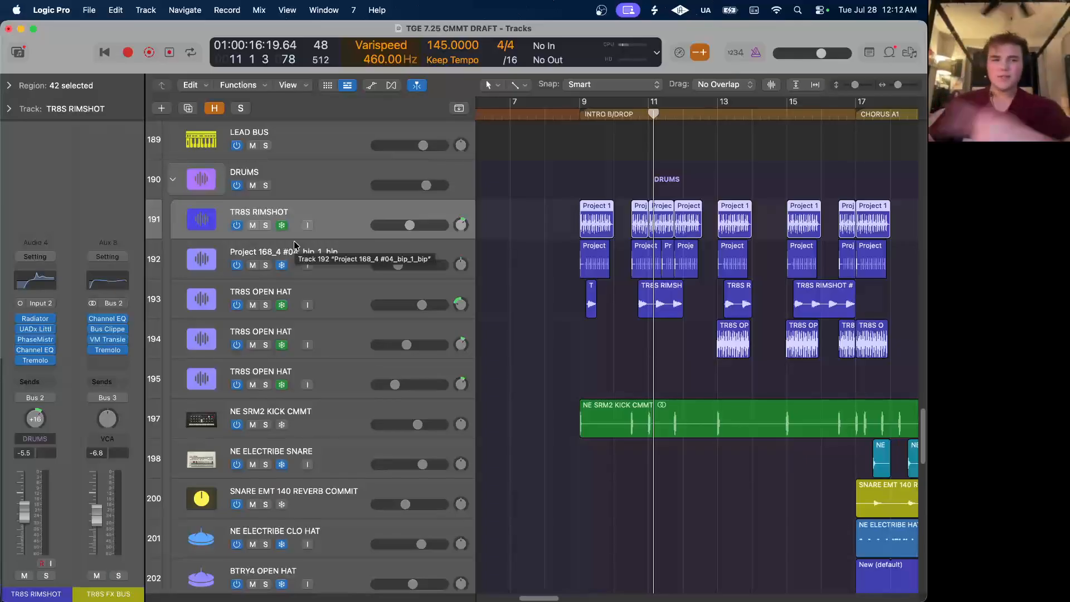
Move the playhead to bar 9, the start of INTRO B/DROP, and select the TR8S RIMSHOT track.
left_click(572, 208)
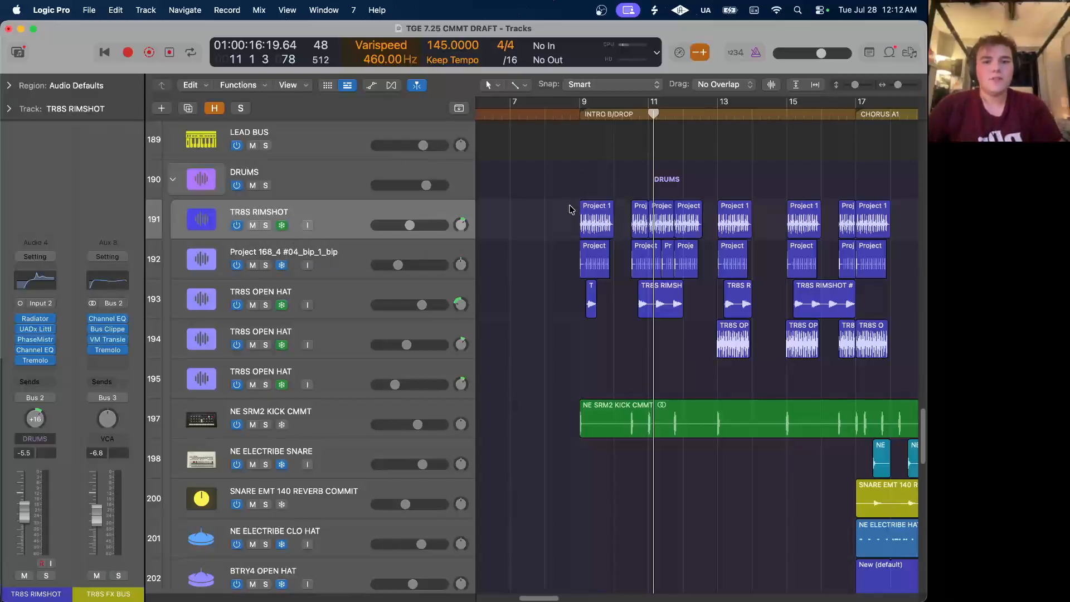
scroll(574, 209, "up", 3)
left_click(589, 112)
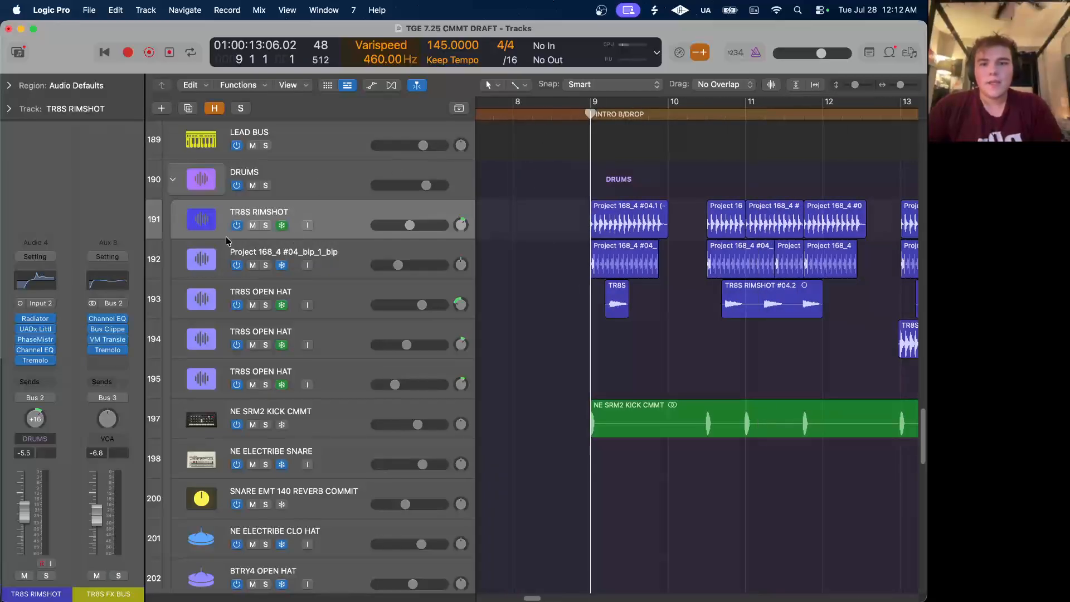
left_click(347, 217)
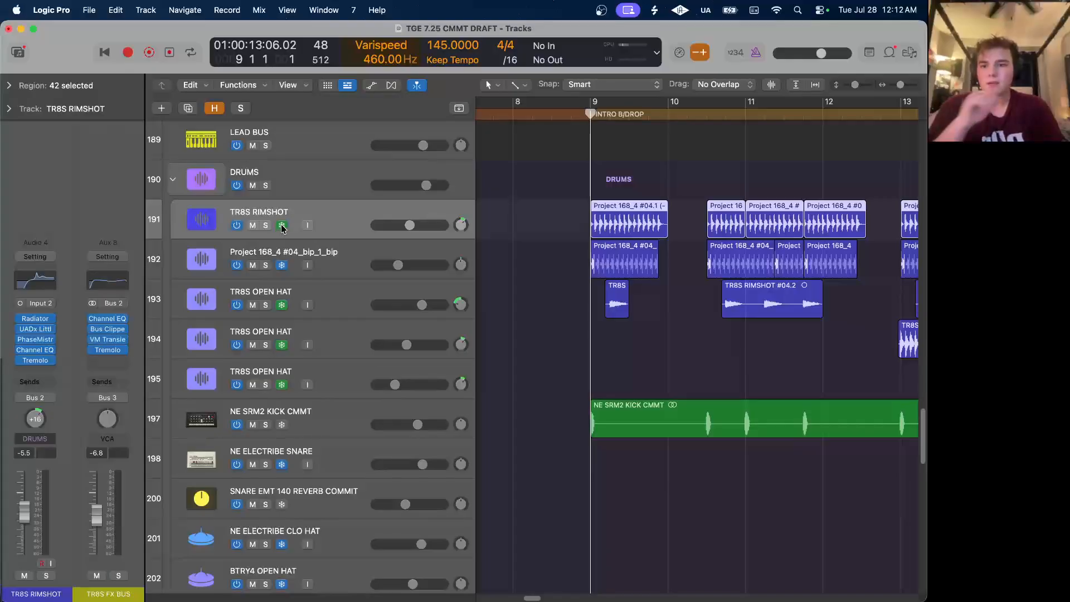
View the Channel EQ on the TR8S RIMSHOT track, close it, and solo tracks 191 to 195 in the DRUMS stack.
left_click(37, 282)
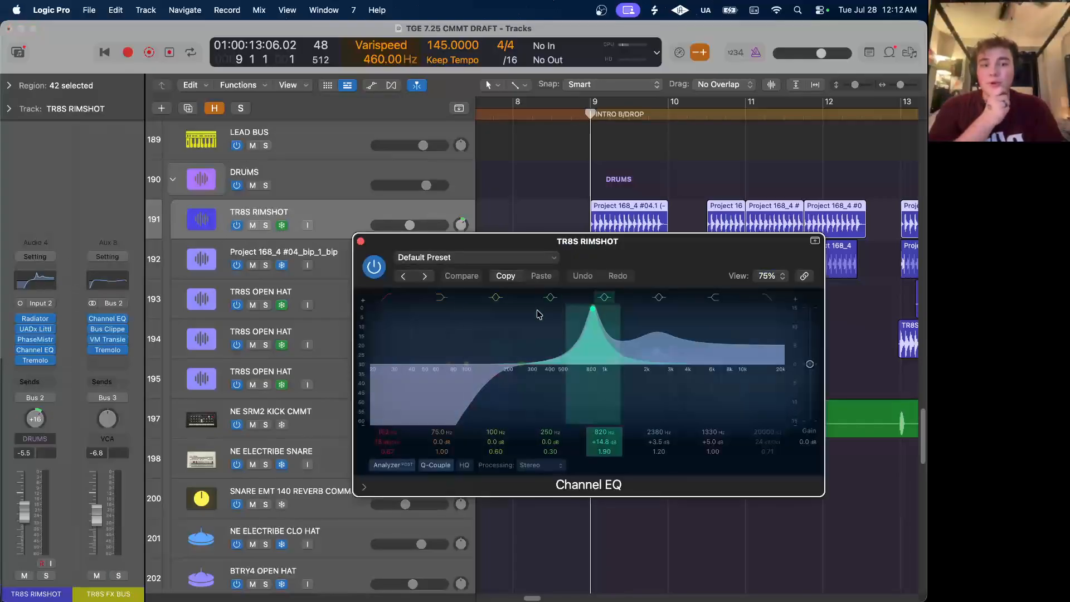
left_click(360, 241)
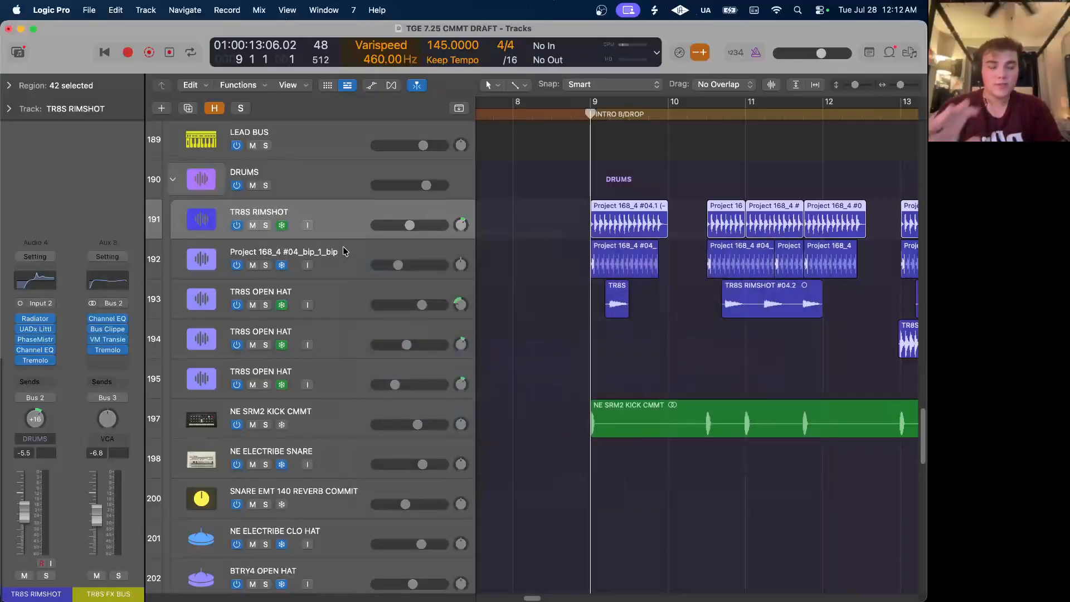
left_click(265, 225)
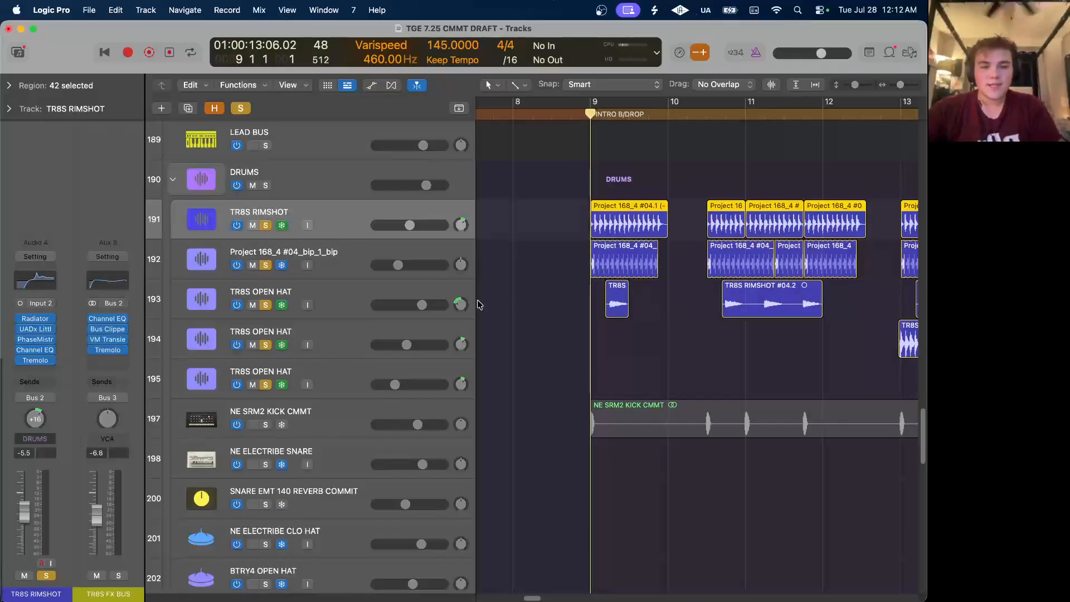
left_click(337, 303)
left_click(352, 223)
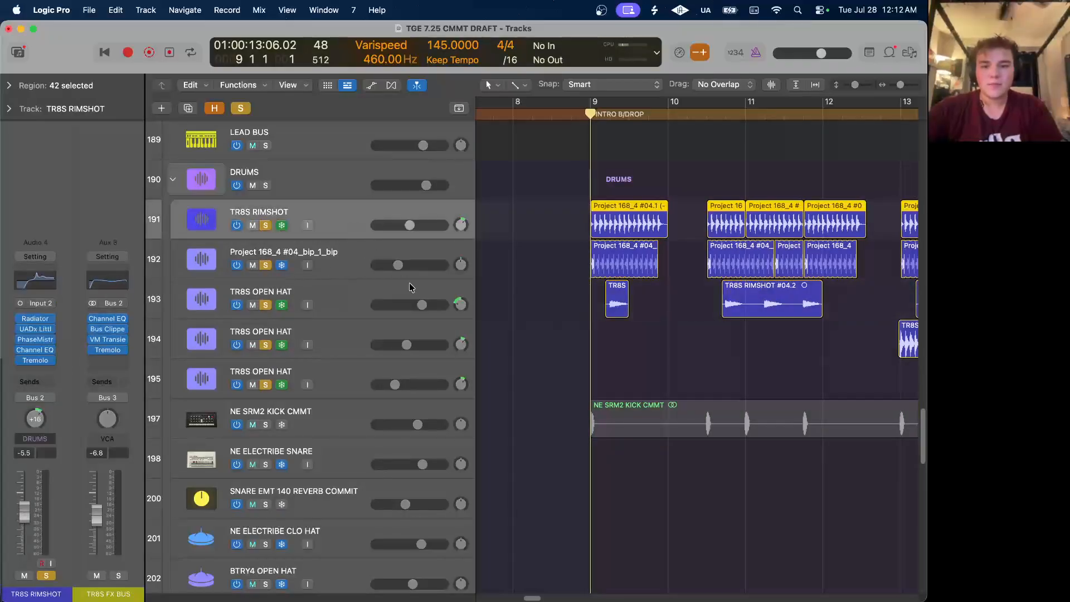
Play the soloed rimshot and open hat tracks from bar 9 to about bar 17, following their regions.
key("super+Left")
key("super+Left")
scroll(564, 289, "left", 3)
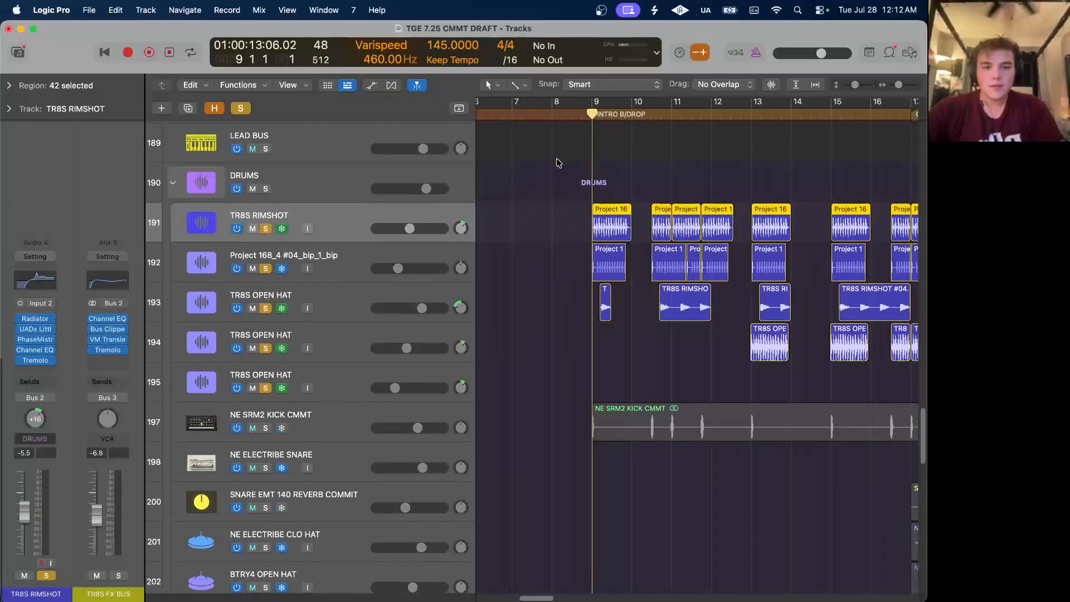
key("space")
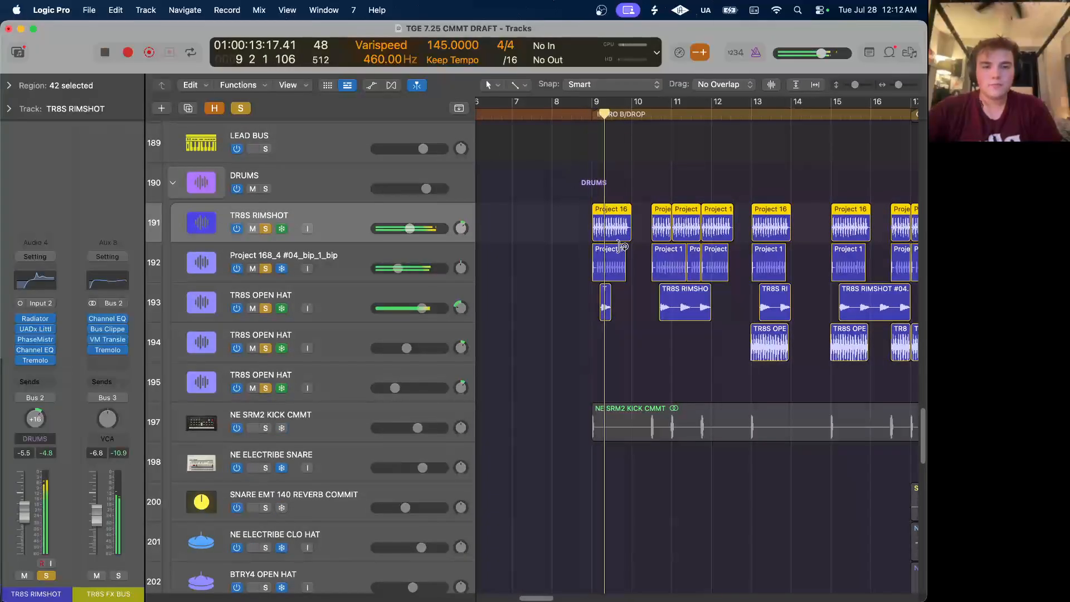
key("super+Right")
key("super+Right")
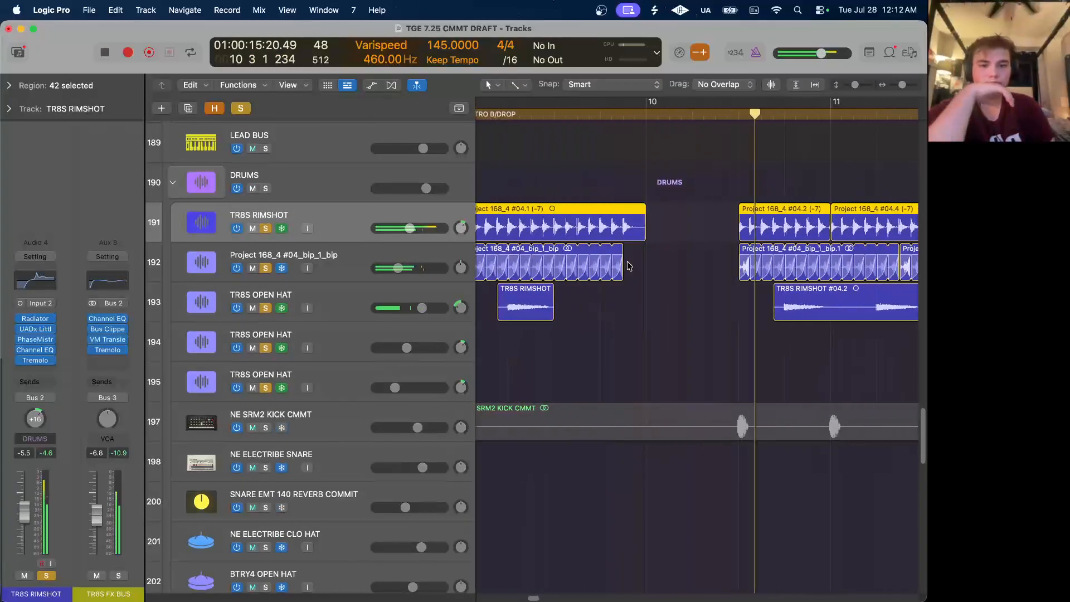
key("super+Left")
key("super+Left")
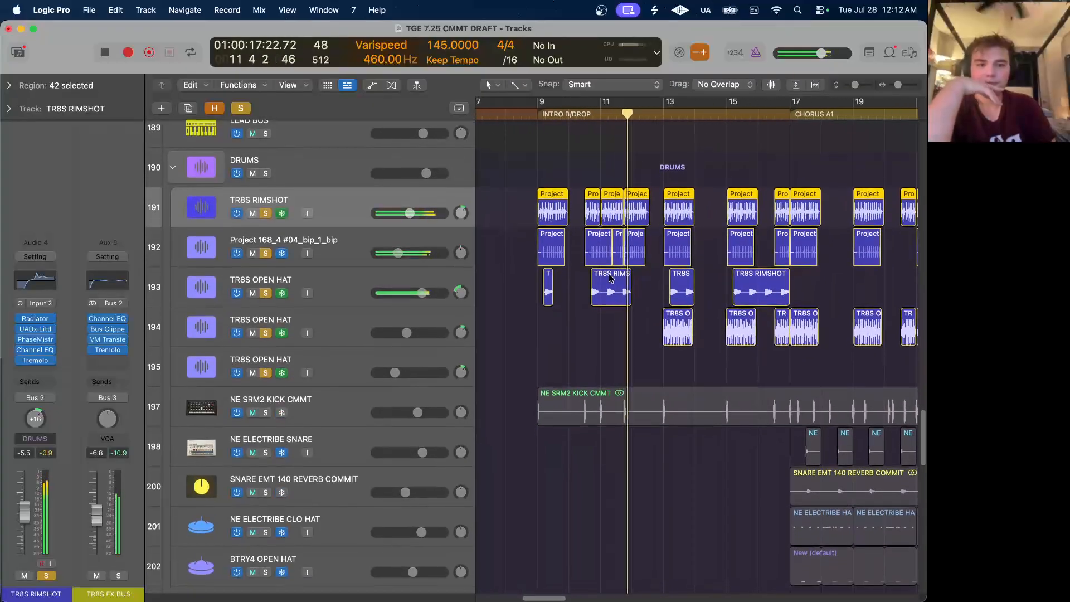
scroll(619, 272, "right", 3)
scroll(609, 277, "right", 3)
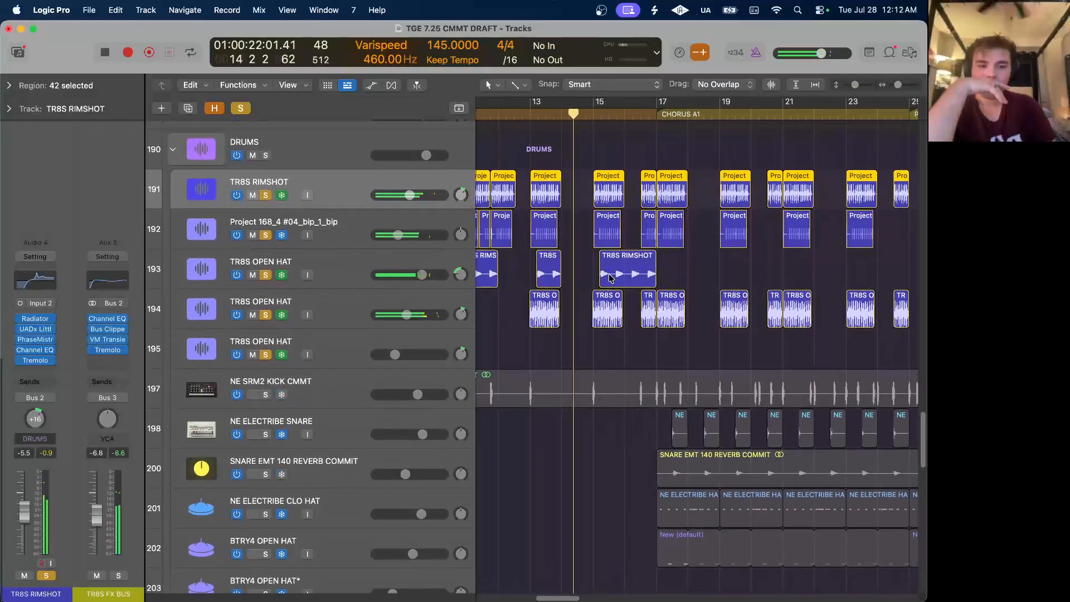
scroll(608, 277, "right", 3)
scroll(609, 277, "down", 2)
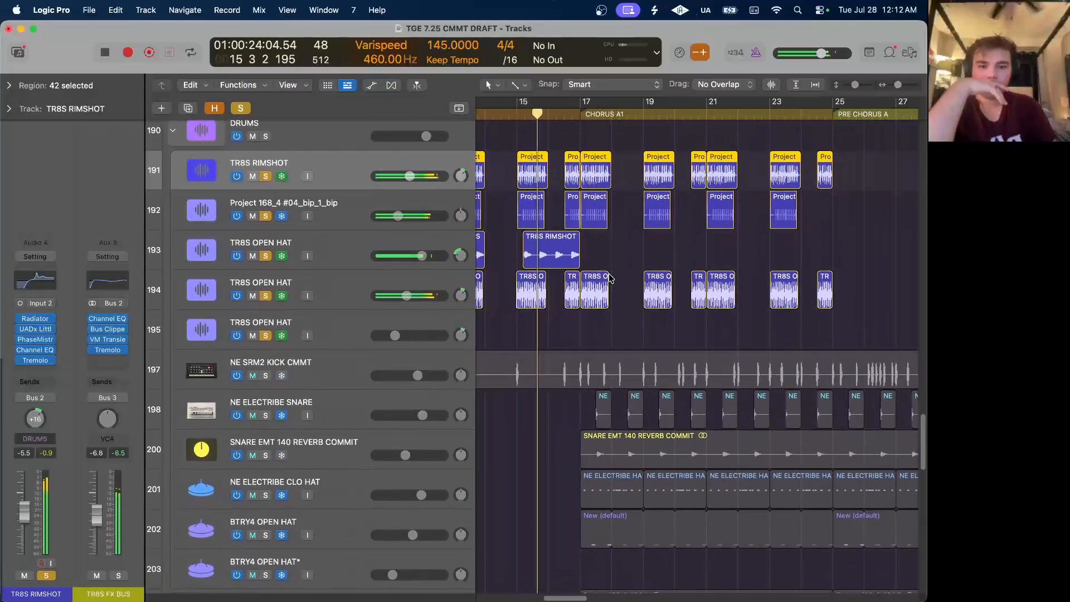
key("space")
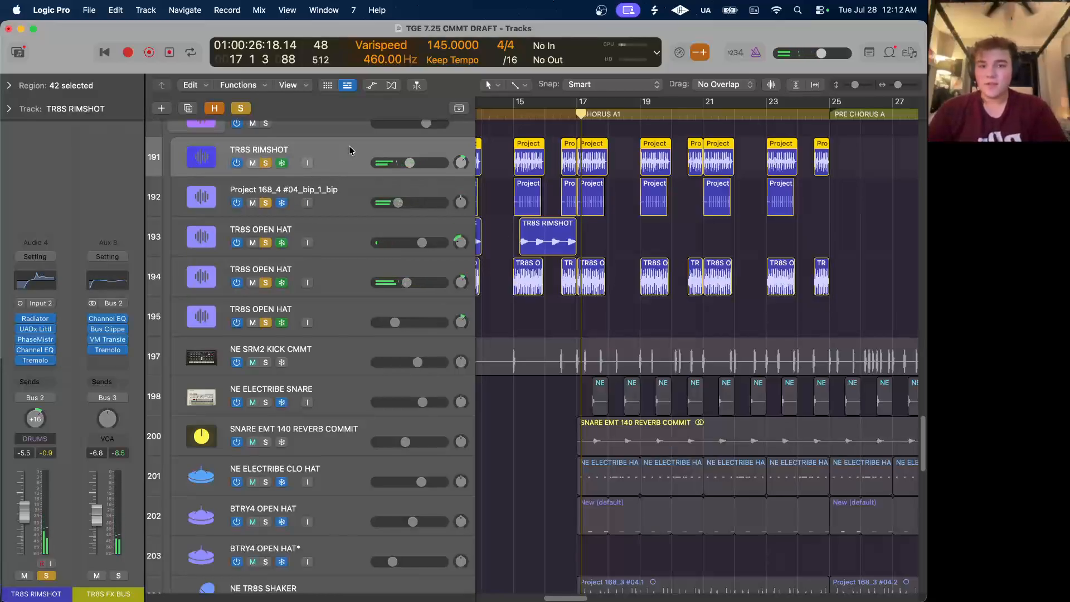
View the Radiator and UADx Little Labs plug-ins on the TR8S RIMSHOT track one after the other, closing each.
mouse_move(35, 318)
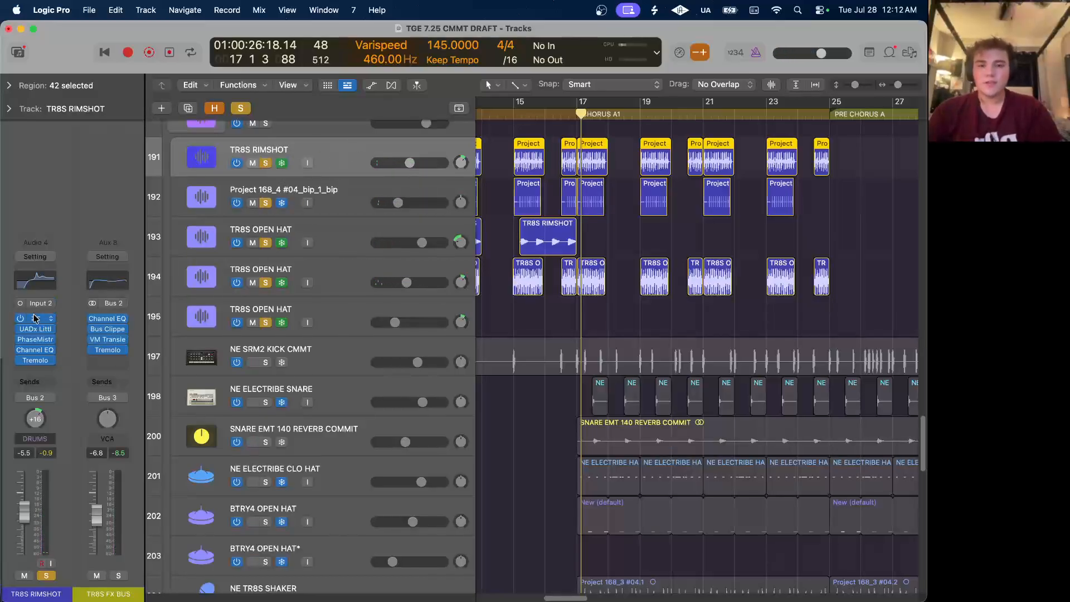
left_click(36, 320)
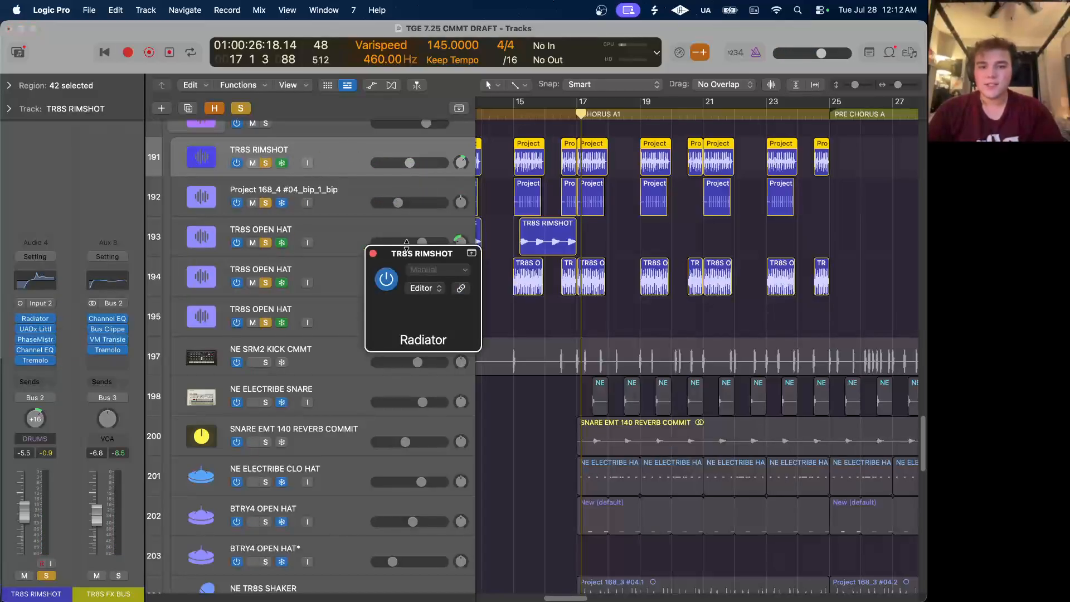
left_click_drag(406, 248, 346, 198)
left_click(308, 205)
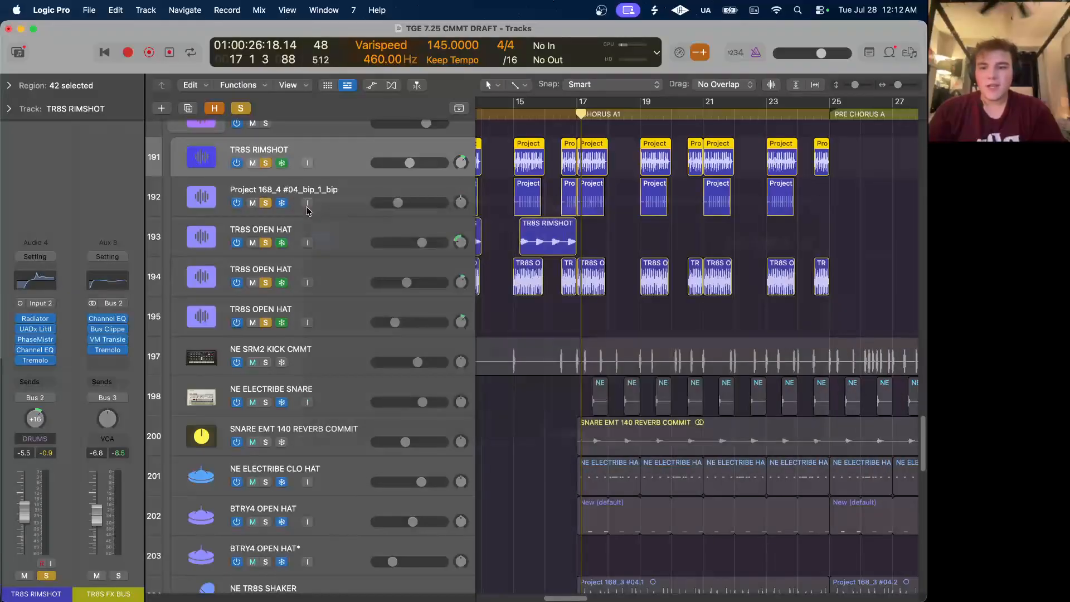
left_click(36, 333)
left_click_drag(434, 257, 434, 113)
left_click(365, 107)
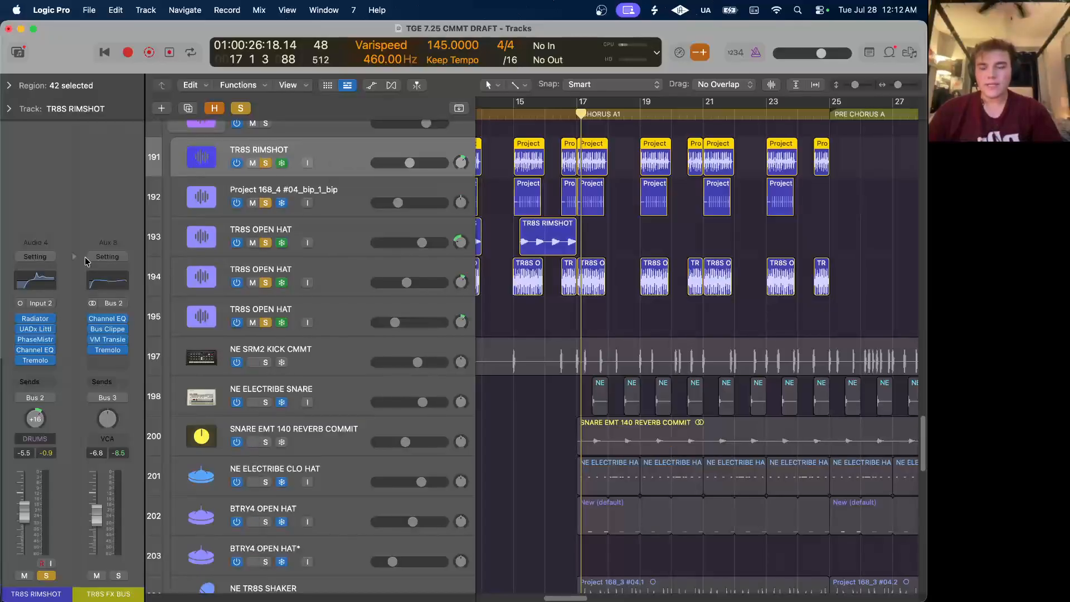
View the PhaseMistress and Tremolo plug-ins on the TR8S RIMSHOT track one after the other, closing each.
left_click(35, 340)
left_click_drag(442, 257, 237, 112)
left_click(168, 112)
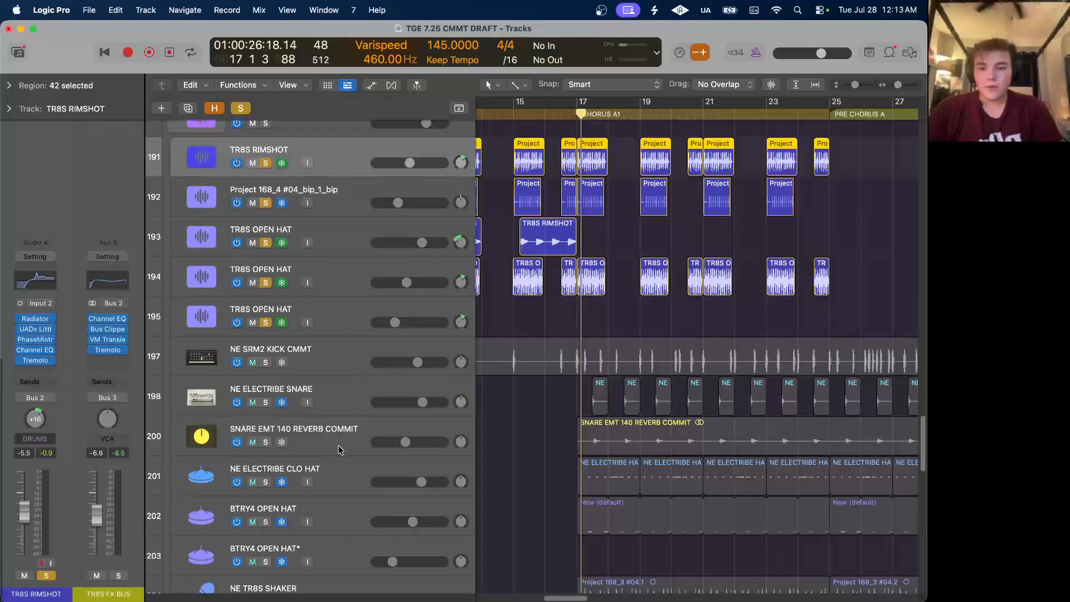
left_click(35, 360)
key("Escape")
mouse_move(43, 362)
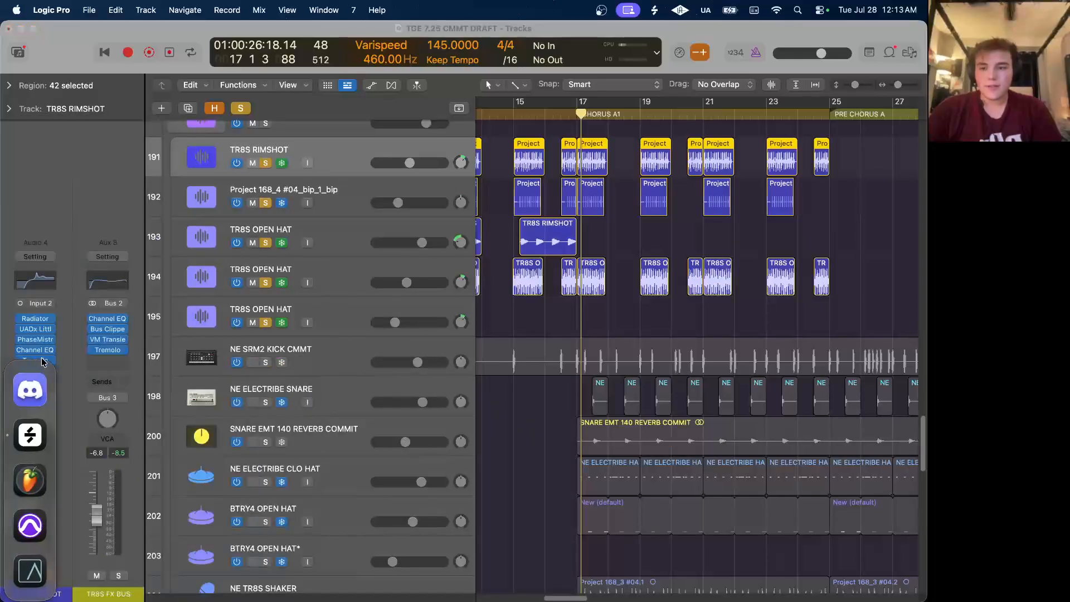
left_click(41, 362)
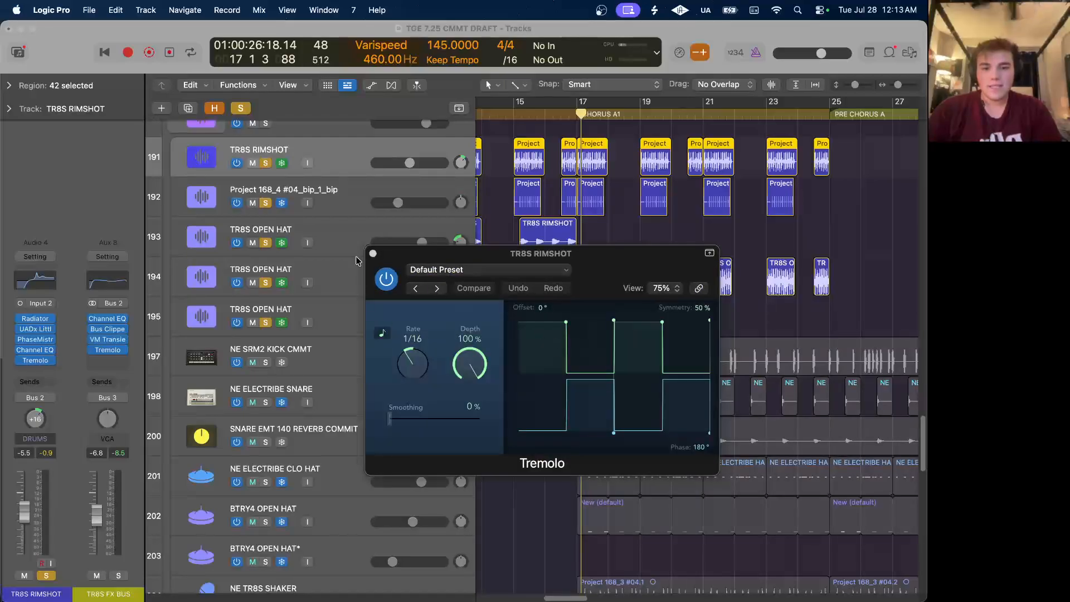
left_click(373, 253)
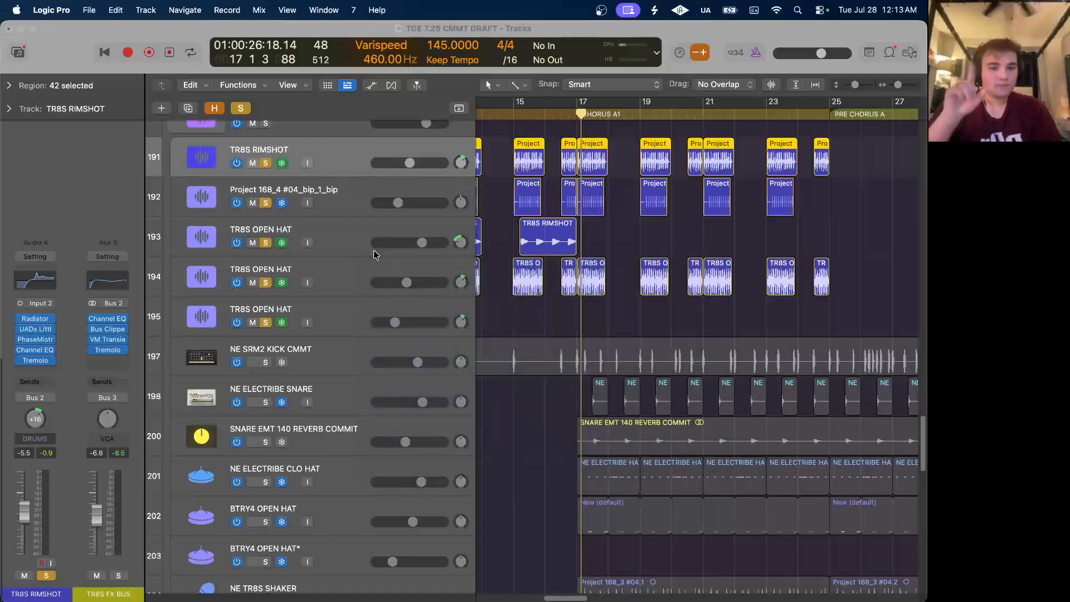
Check the TR8S OPEN HAT channel strip, reselect the TR8S RIMSHOT track and clear the percussion solos.
left_click(386, 224)
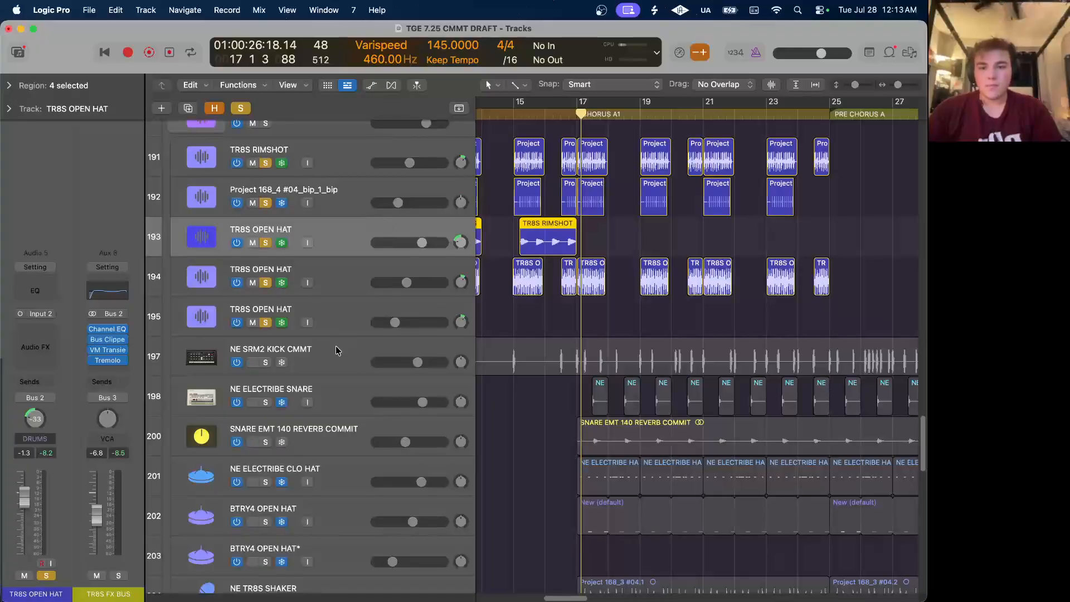
scroll(331, 443, "up", 3)
left_click(323, 252)
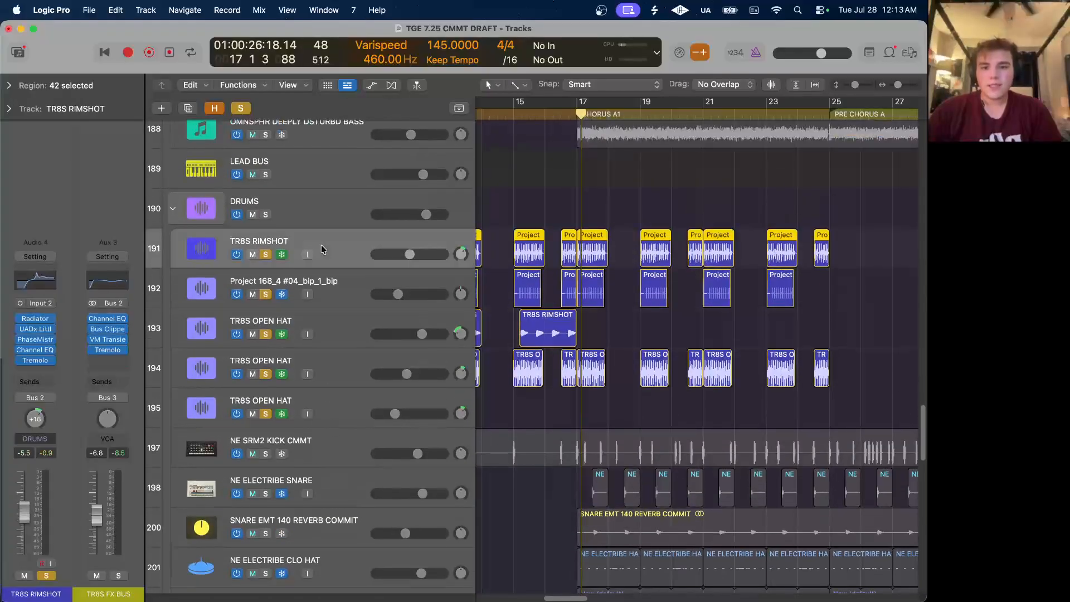
scroll(202, 291, "down", 2)
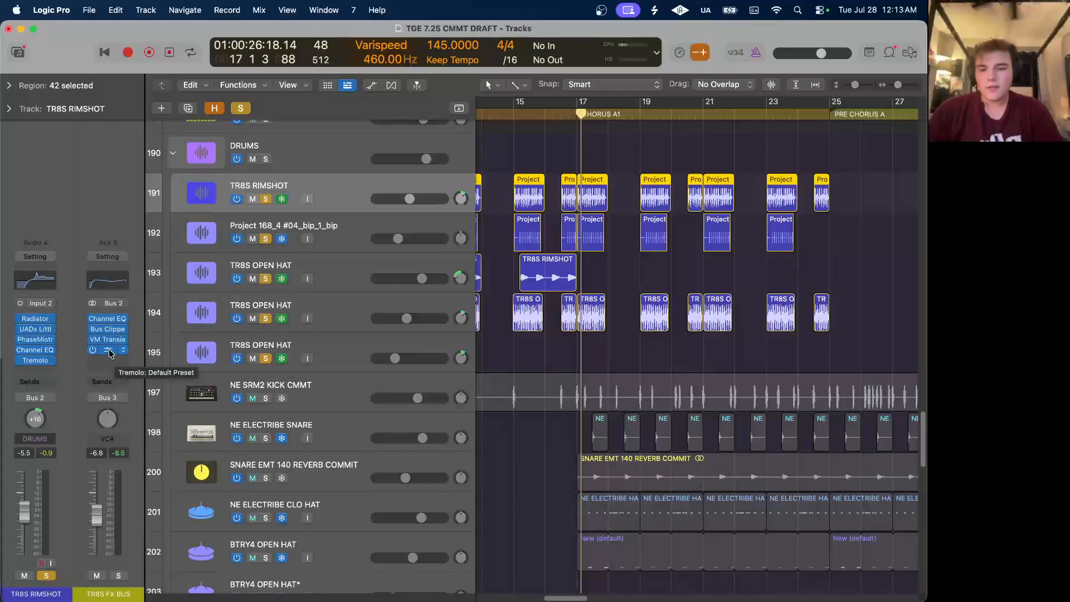
key("s")
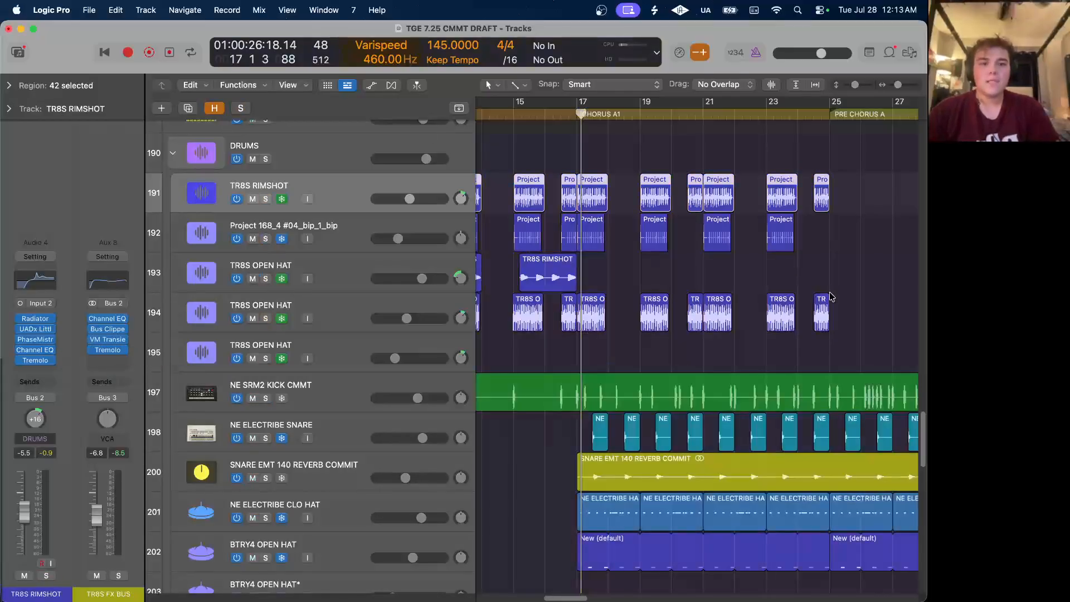
Deselect the rimshot regions, find the VOC CHOPS stack further up the track list, expand it and solo it.
scroll(831, 296, "down", 5)
scroll(830, 295, "up", 6)
left_click(589, 292)
scroll(590, 292, "up", 5)
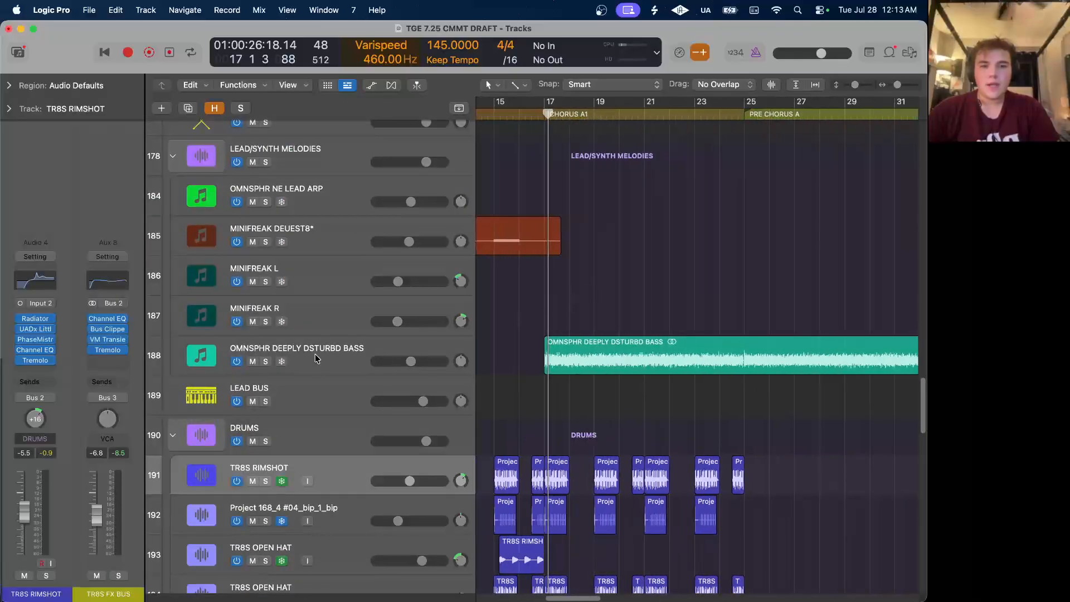
scroll(315, 357, "down", 10)
scroll(315, 357, "left", 5)
scroll(825, 258, "up", 15)
scroll(785, 262, "right", 3)
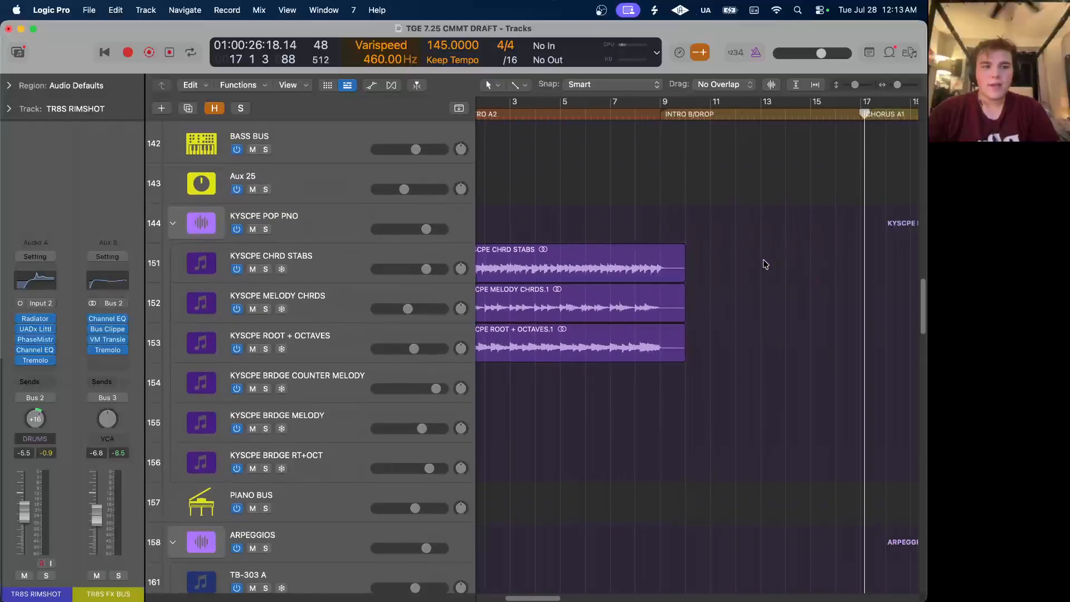
scroll(729, 263, "up", 15)
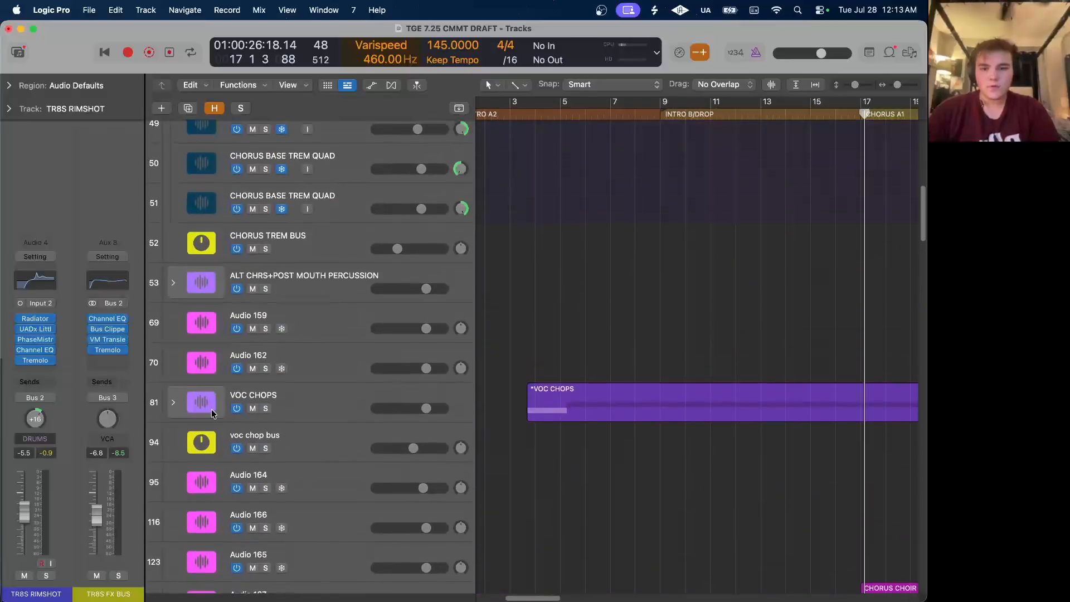
left_click(172, 401)
scroll(328, 409, "down", 3)
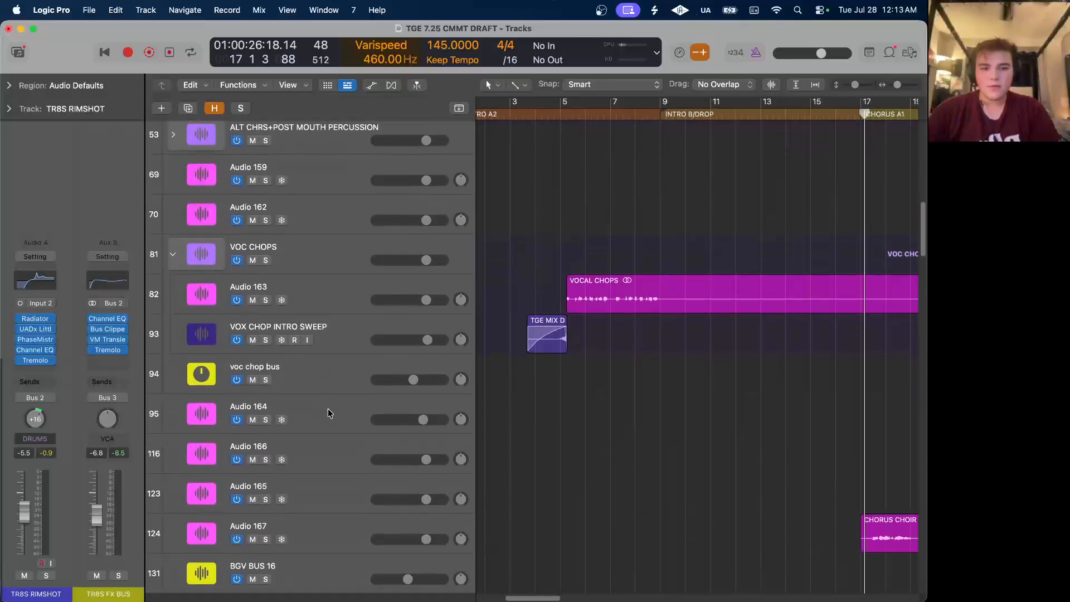
left_click(266, 260)
Reveal the hidden tracks and examine the CVOX regions inside the VOC CHOPS stack.
left_click(215, 108)
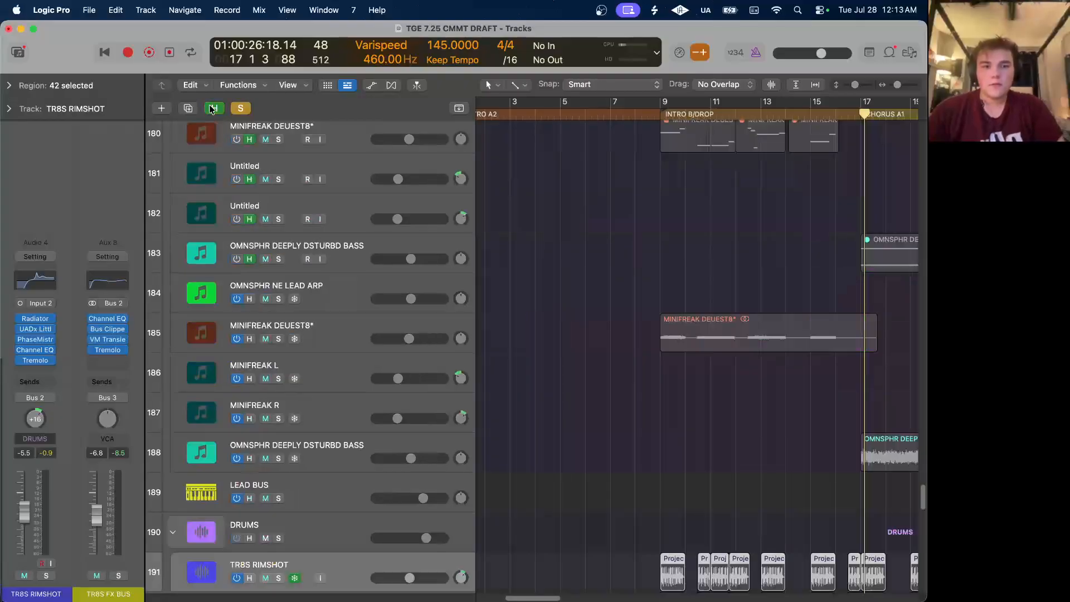
scroll(593, 396, "down", 5)
scroll(595, 400, "up", 20)
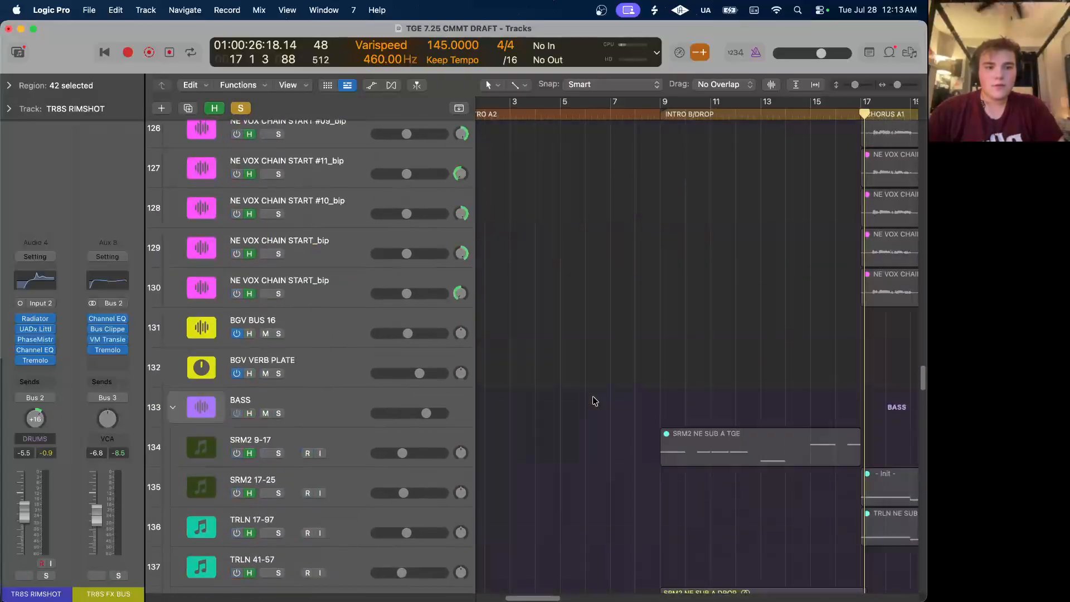
scroll(595, 400, "down", 15)
scroll(585, 347, "up", 6)
scroll(585, 347, "down", 4)
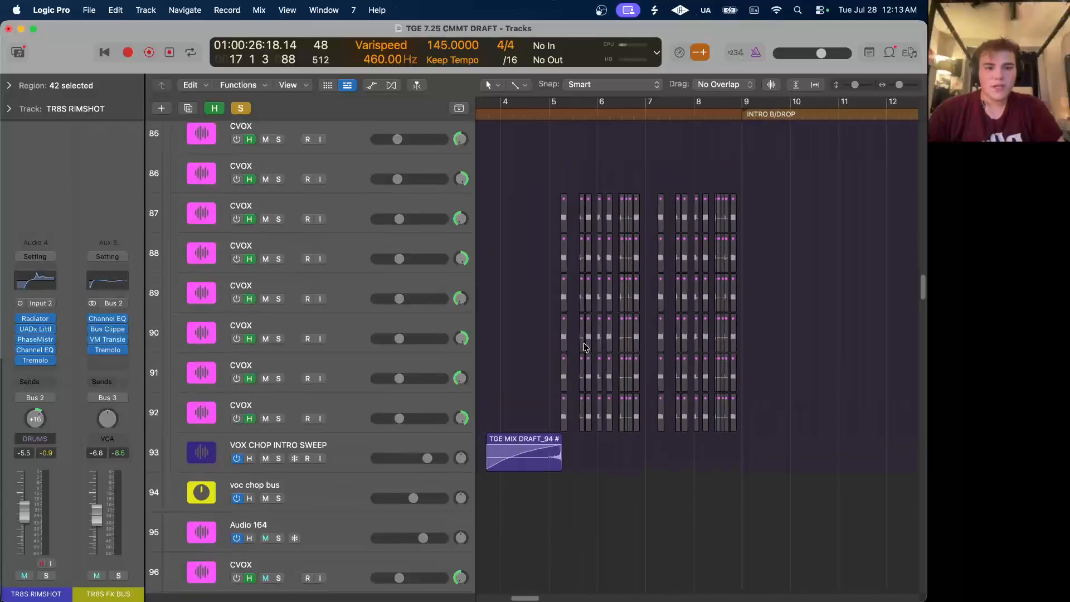
Play the soloed vocal chops from about bar 5.
scroll(583, 334, "up", 4)
left_click(548, 114)
key("space")
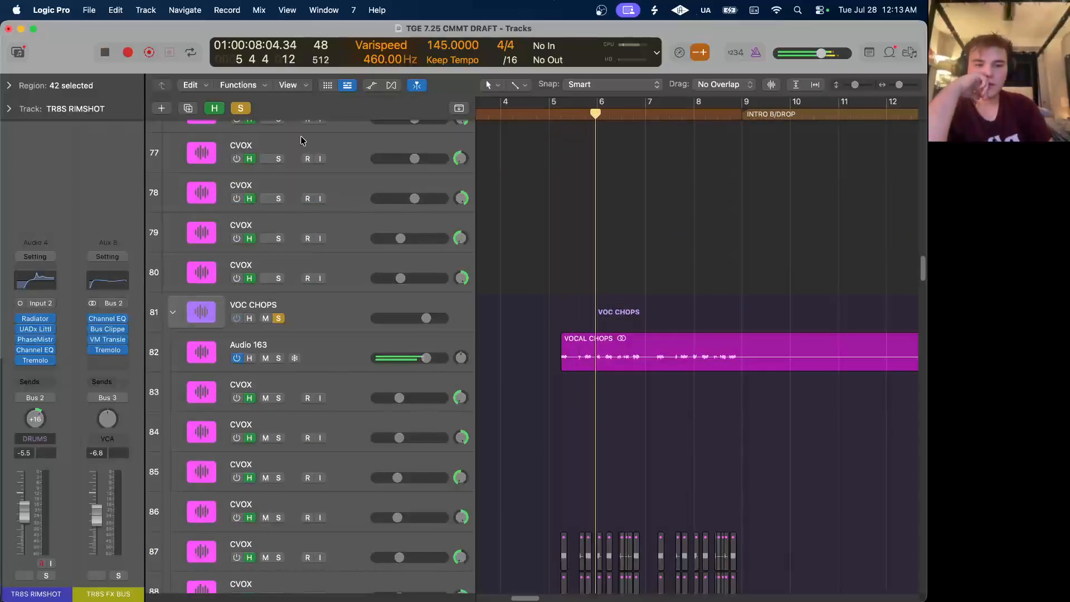
Conceal the hidden tracks again and clear the VOC CHOPS solo.
left_click(214, 108)
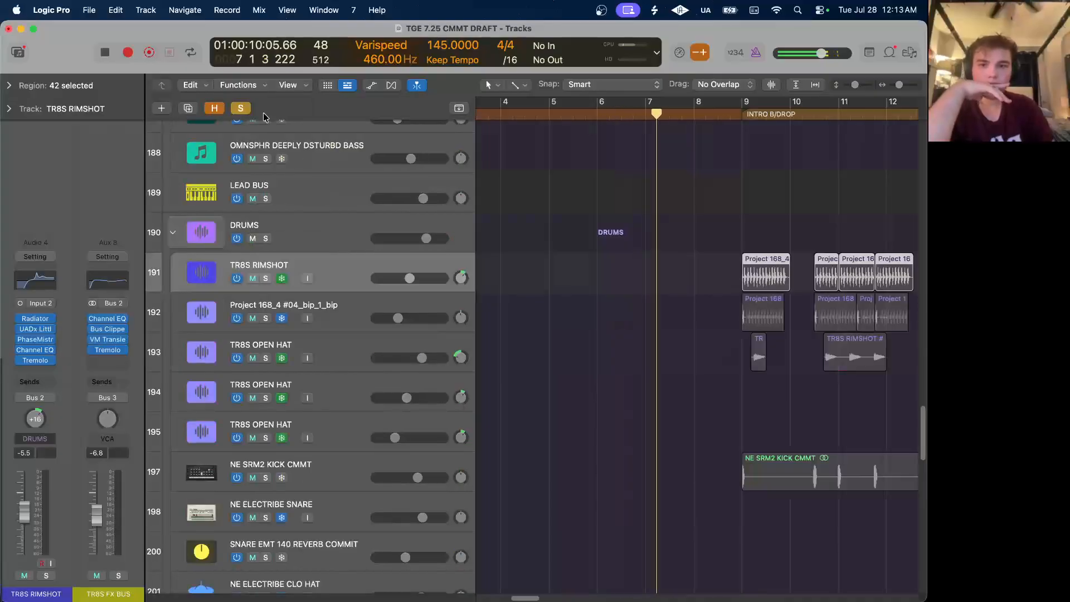
scroll(589, 233, "up", 15)
scroll(589, 234, "down", 8)
scroll(590, 234, "up", 10)
left_click(241, 108)
Play the full mix from about bar 5 and examine the vocal chop, bass and piano tracks leading into INTRO B/DROP.
scroll(481, 181, "up", 5)
scroll(706, 131, "up", 10)
scroll(706, 131, "down", 10)
left_click(637, 118)
key("space")
scroll(674, 320, "up", 3)
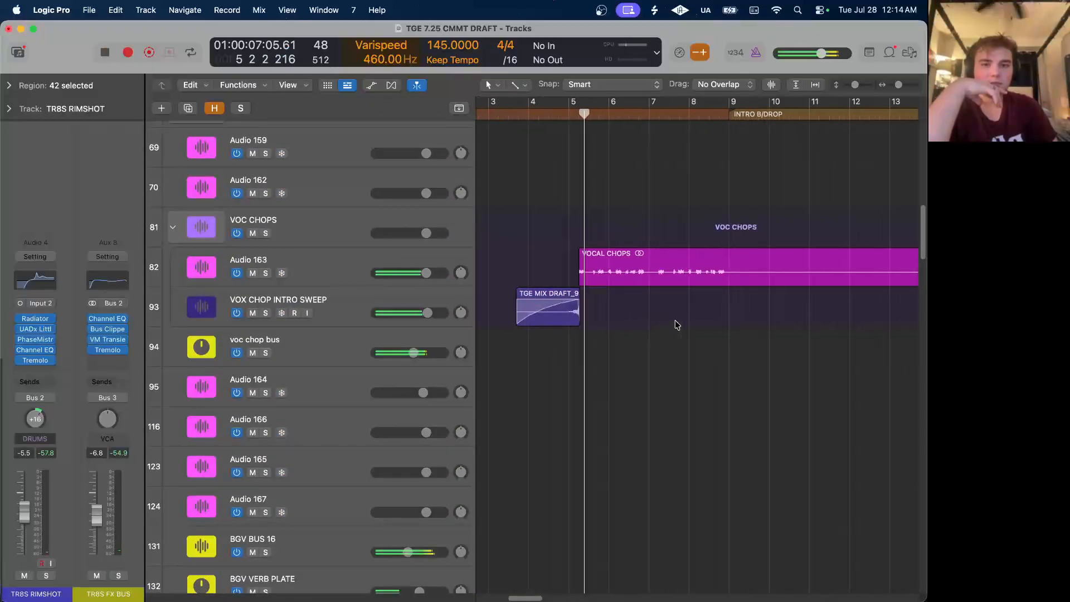
scroll(675, 321, "down", 3)
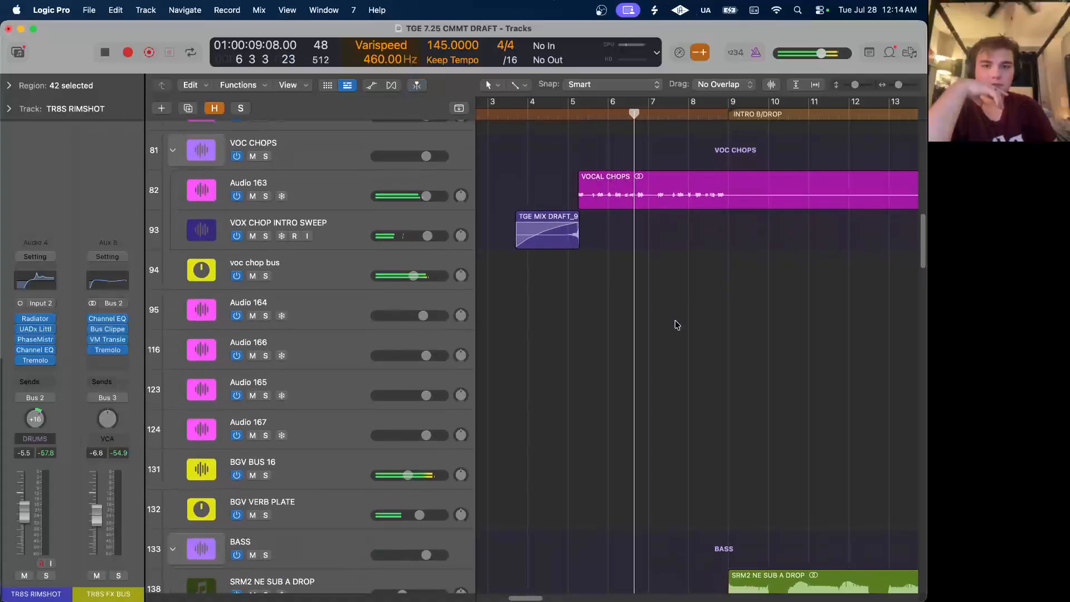
scroll(731, 333, "right", 1)
scroll(731, 333, "down", 1)
scroll(731, 333, "down", 3)
scroll(731, 333, "right", 3)
scroll(731, 333, "down", 10)
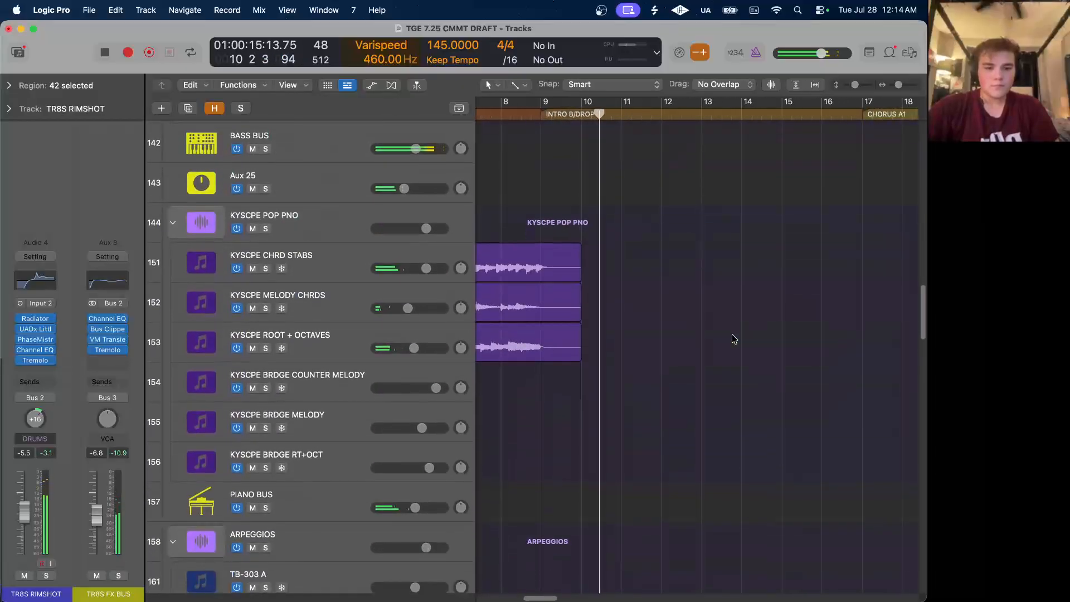
Follow the playback through INTRO B/DROP and examine the arpeggio and lead synth tracks up to CHORUS A1.
scroll(731, 339, "up", 15)
scroll(730, 338, "right", 2)
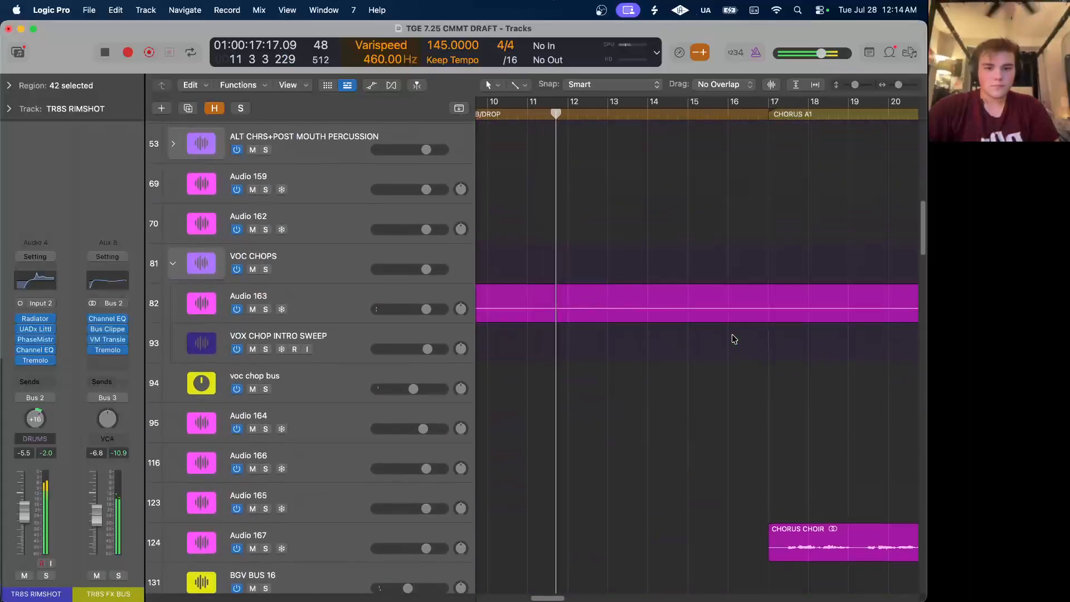
scroll(733, 338, "up", 5)
scroll(733, 339, "down", 5)
scroll(736, 343, "down", 15)
scroll(735, 344, "down", 15)
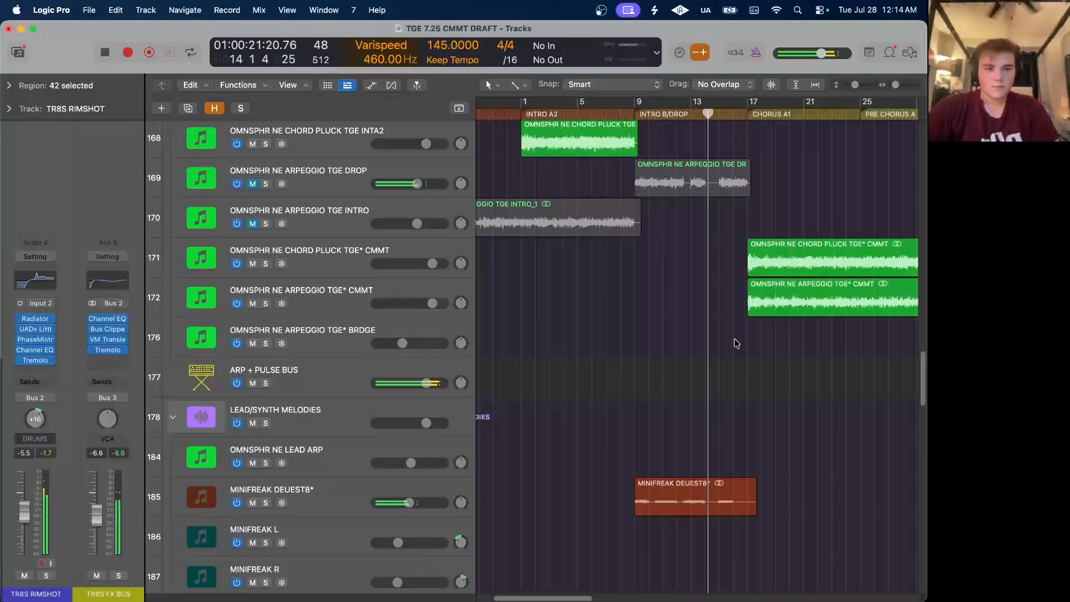
scroll(736, 343, "right", 8)
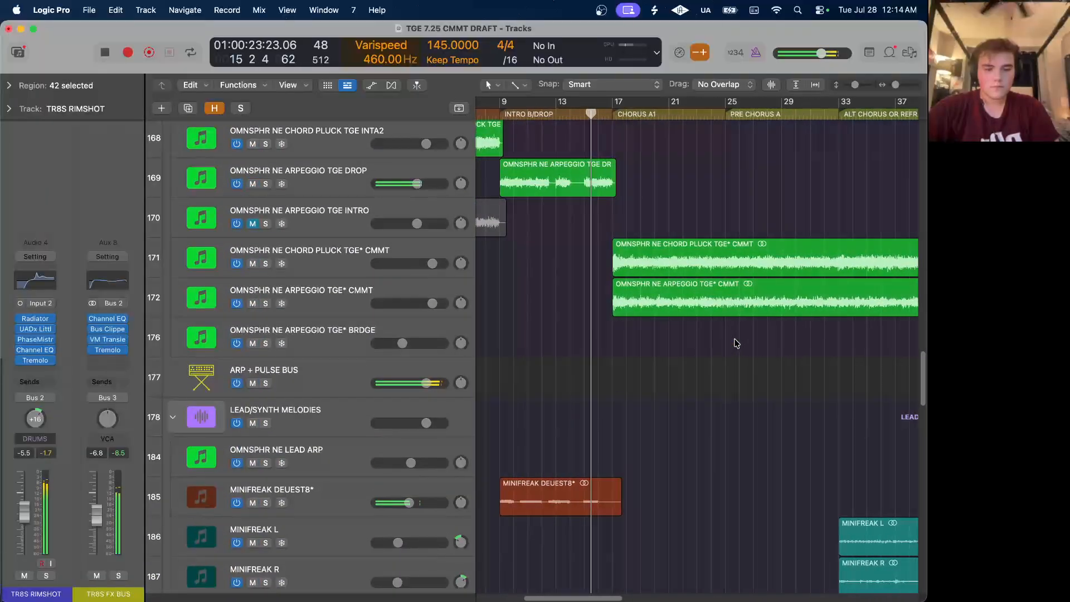
scroll(736, 343, "right", 2)
scroll(733, 342, "down", 3)
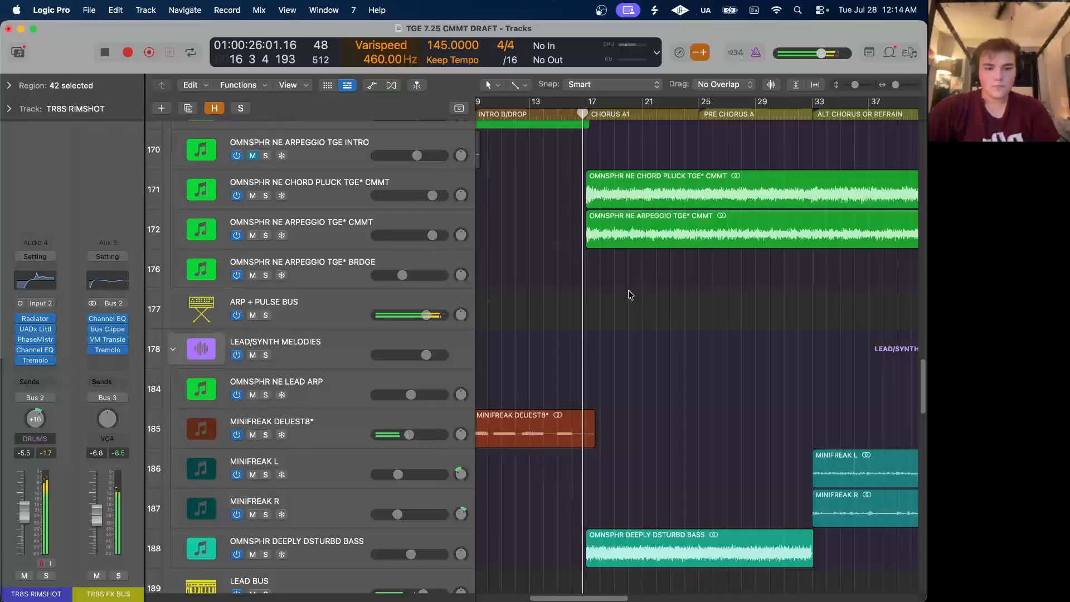
Examine the choir, vocal chop and bass tracks while CHORUS A1 plays, and stop playback shortly after bar 25.
scroll(628, 294, "up", 5)
scroll(629, 294, "up", 15)
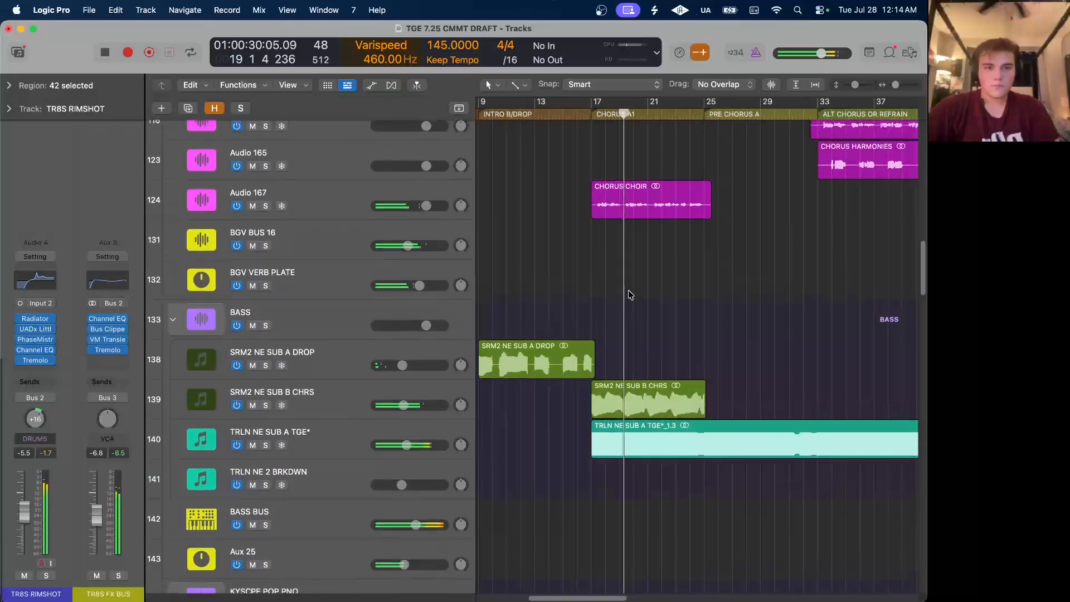
scroll(707, 298, "right", 4)
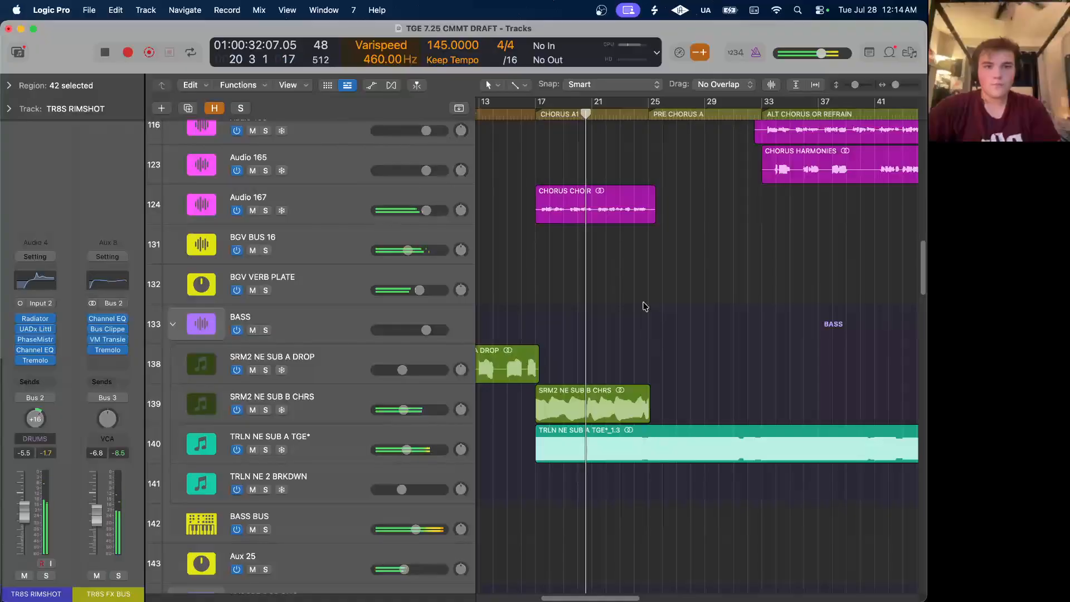
scroll(701, 277, "up", 3)
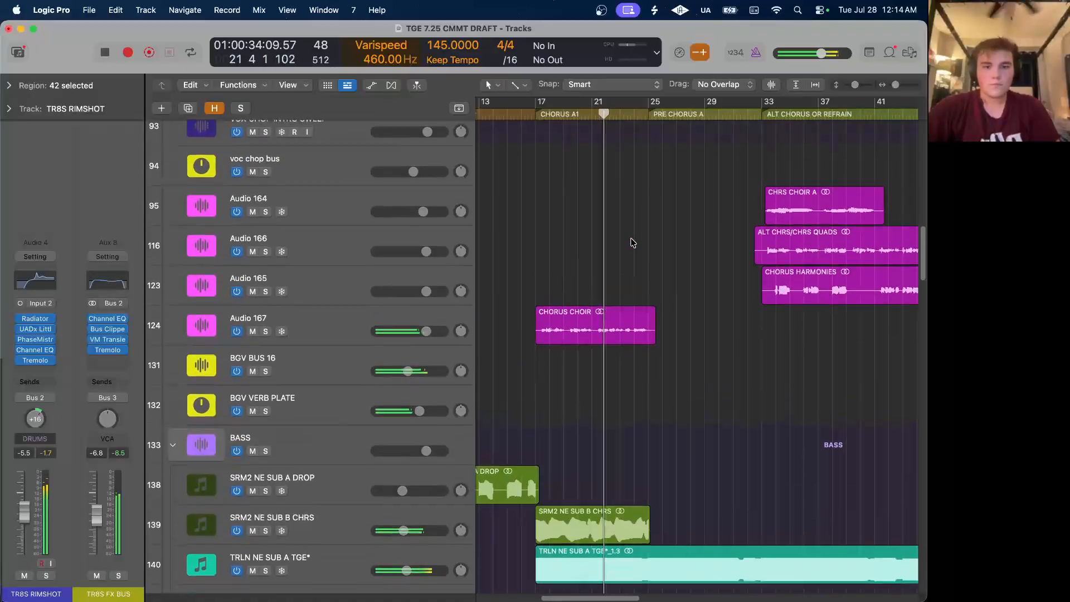
scroll(633, 243, "up", 5)
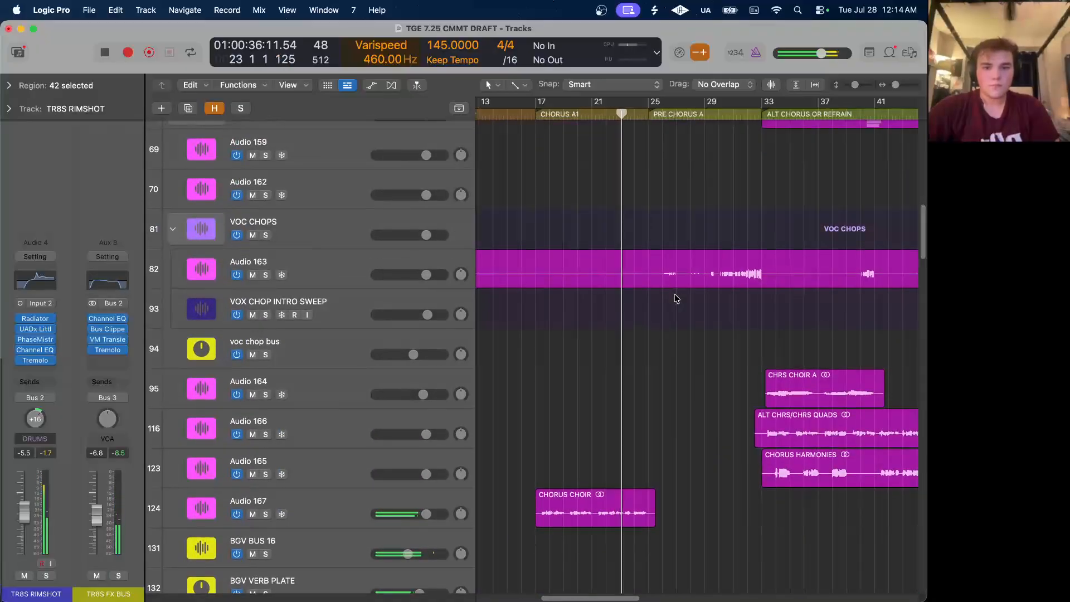
scroll(675, 298, "down", 10)
scroll(676, 298, "right", 3)
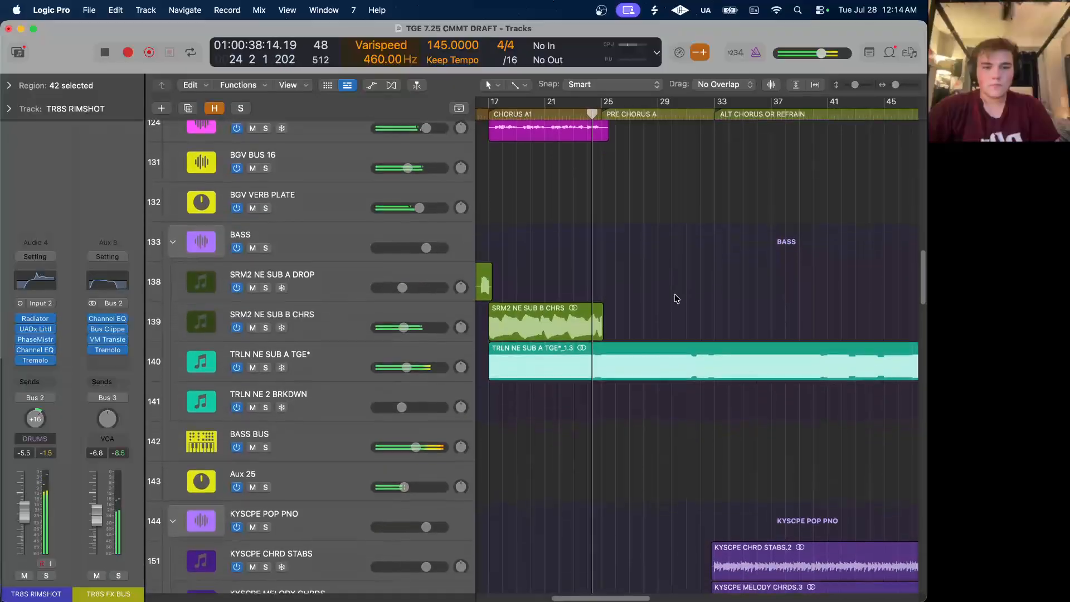
scroll(674, 296, "down", 2)
key("space")
Select the LEAD track near the start of the track list and place the playhead at bar 17, where CHORUS A1 begins.
scroll(547, 196, "left", 3)
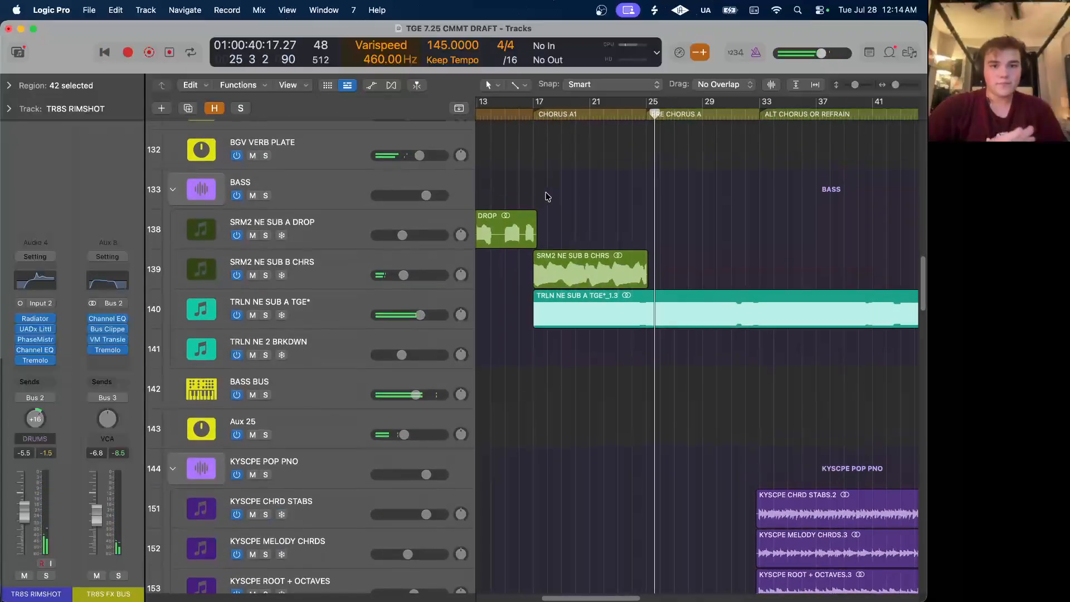
scroll(547, 197, "down", 2)
scroll(548, 196, "up", 15)
scroll(547, 197, "up", 2)
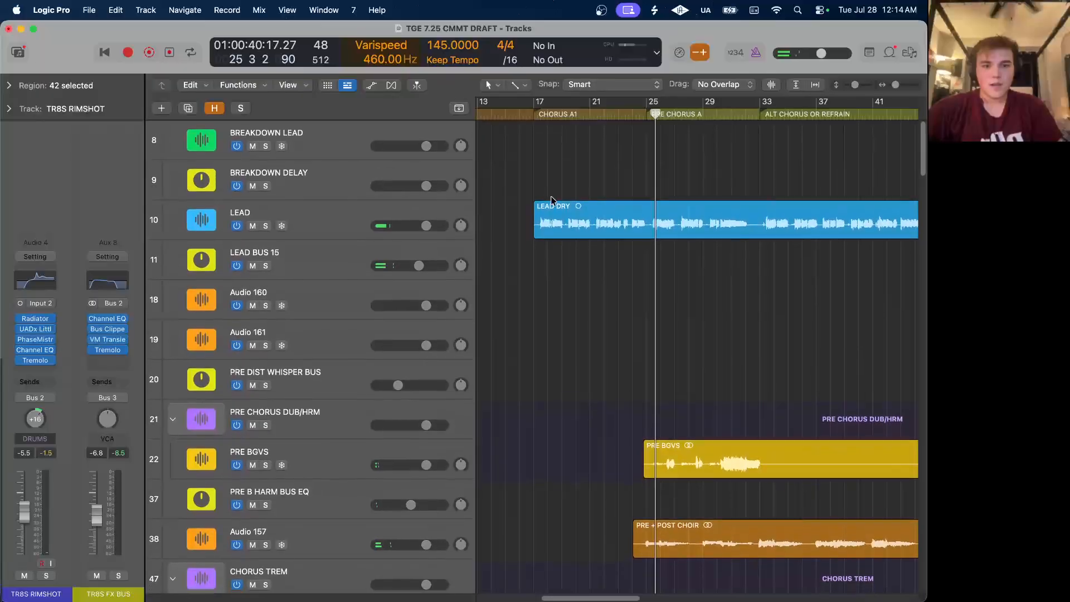
left_click(325, 213)
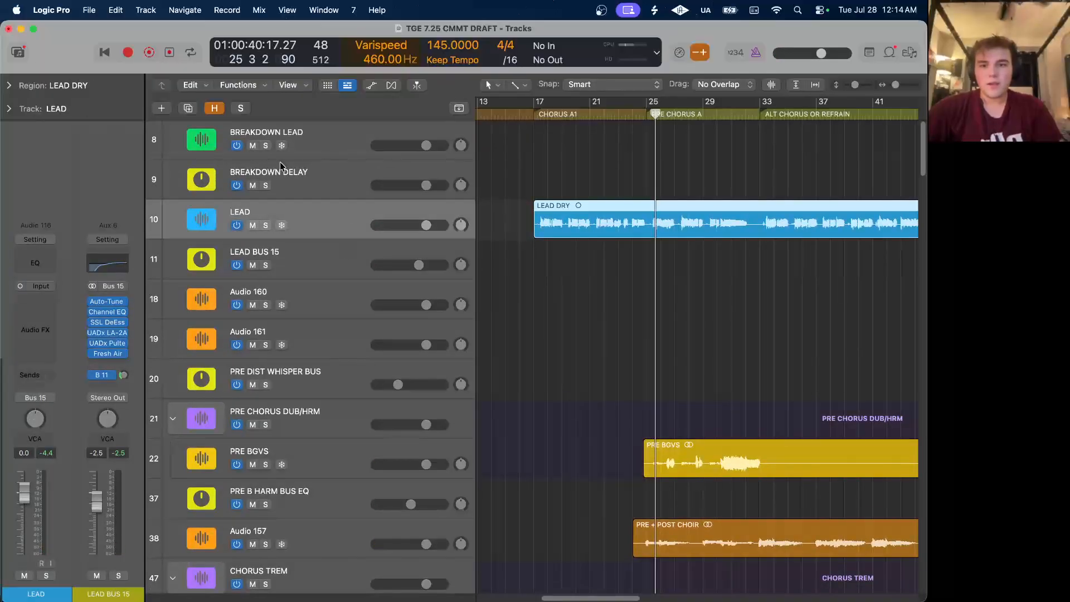
left_click(533, 111)
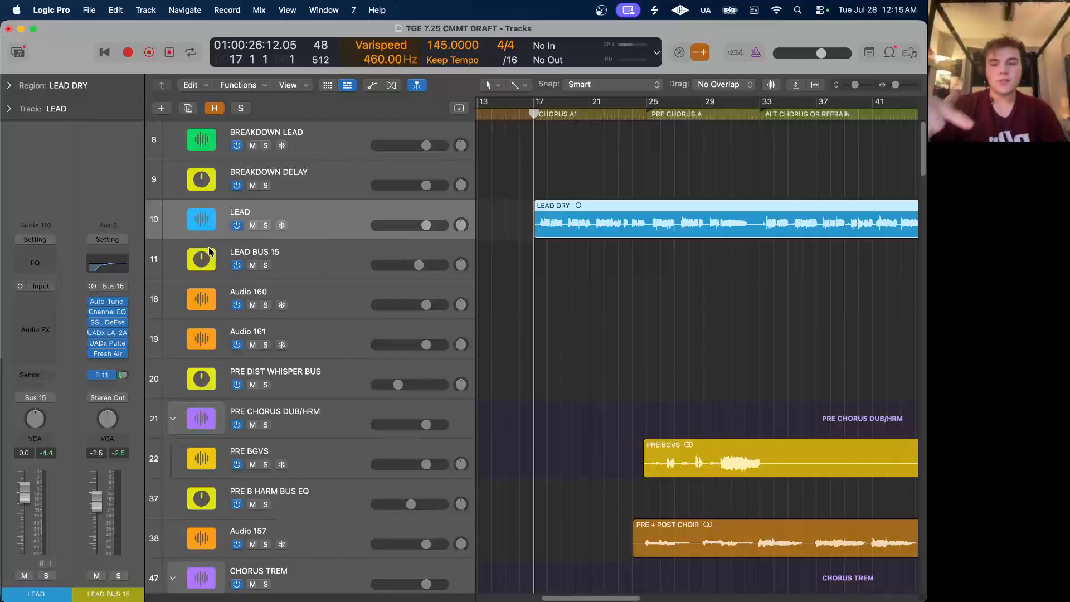
Inspect the UADx LA-2A compressor and the UADx Pultec EQP-1A EQ on LEAD BUS 15, closing each plug-in window.
left_click(116, 336)
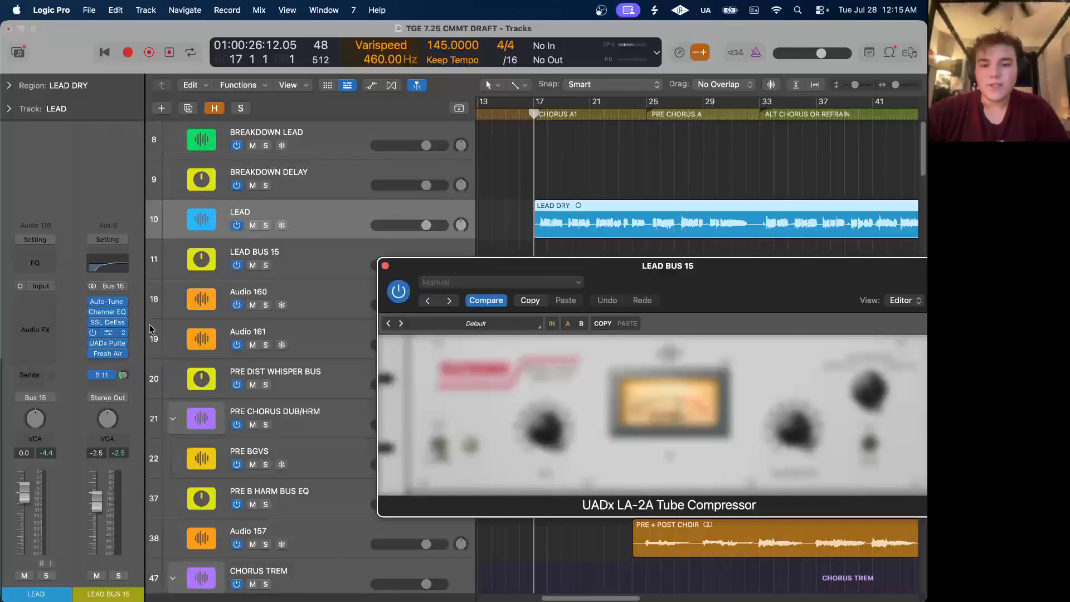
left_click(385, 266)
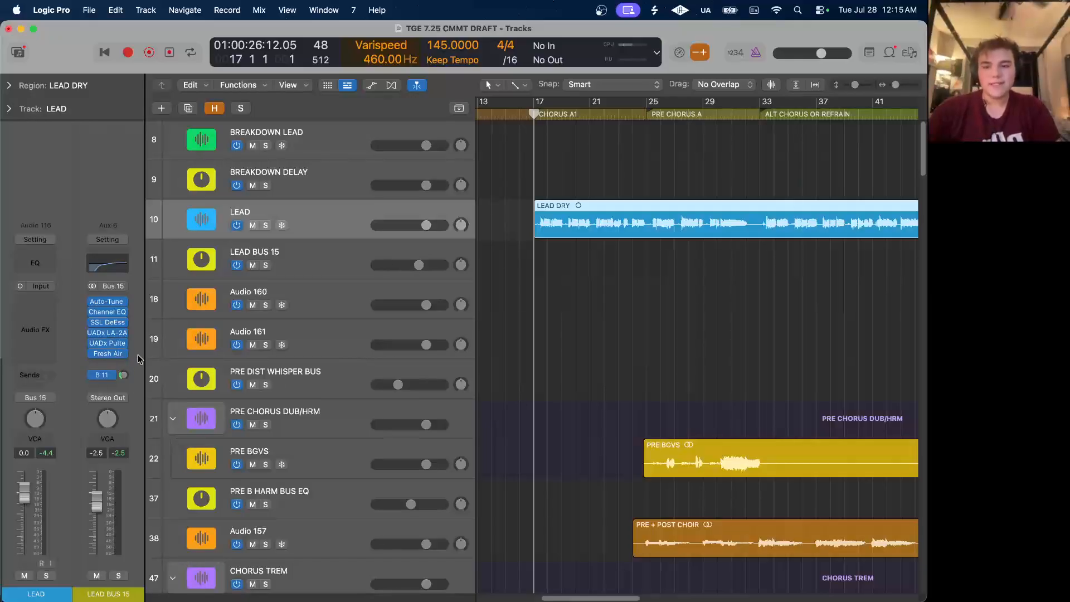
left_click(116, 343)
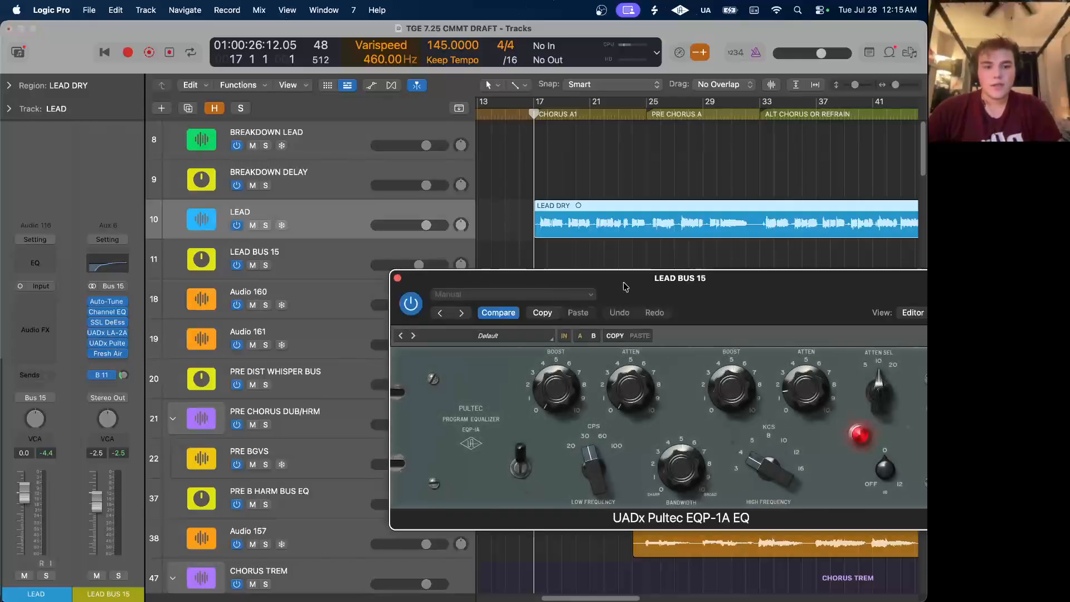
left_click_drag(625, 286, 455, 194)
left_click_drag(553, 195, 480, 158)
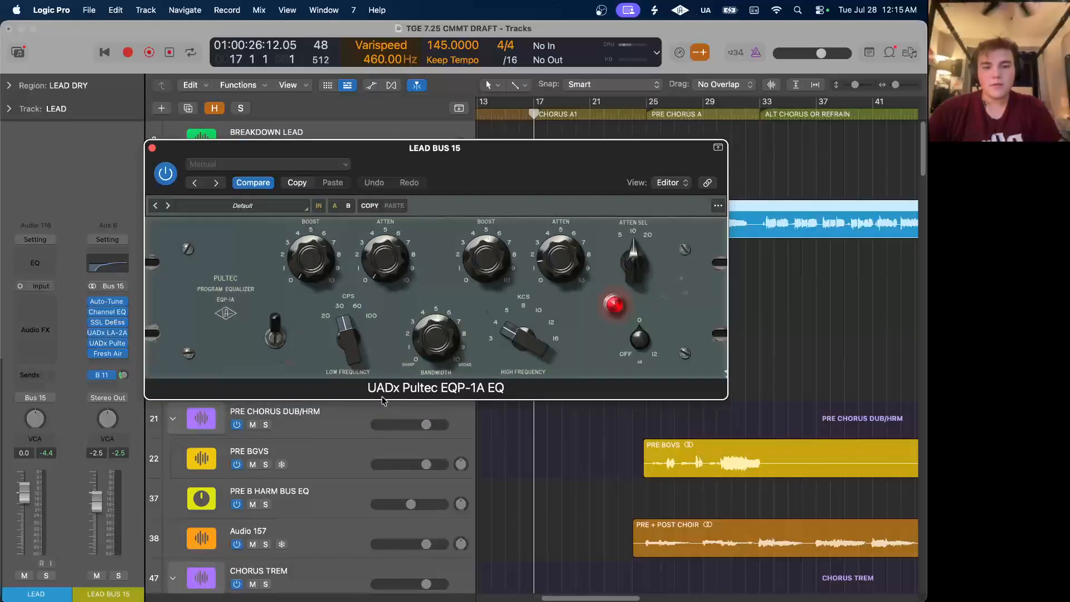
left_click(151, 147)
Inspect the Fresh Air plug-in on LEAD BUS 15 and close its window.
left_click(108, 353)
left_click_drag(575, 287, 420, 187)
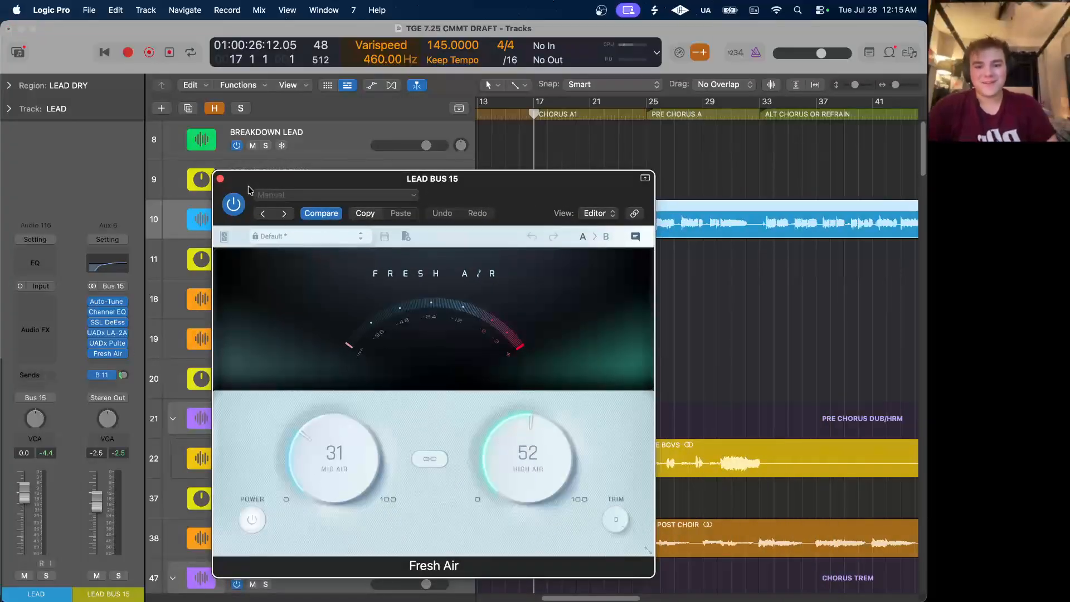
left_click(220, 179)
left_click(104, 379)
left_click(89, 301)
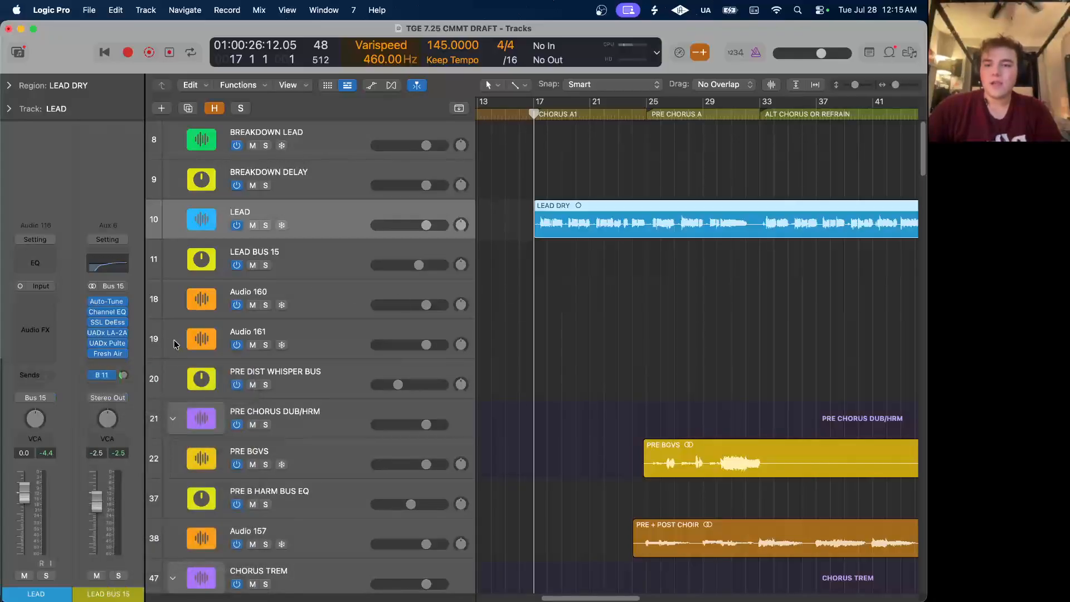
Select the BGV VERB PLATE track further down the list and inspect its Little Plate and Channel EQ plug-ins.
scroll(353, 387, "down", 10)
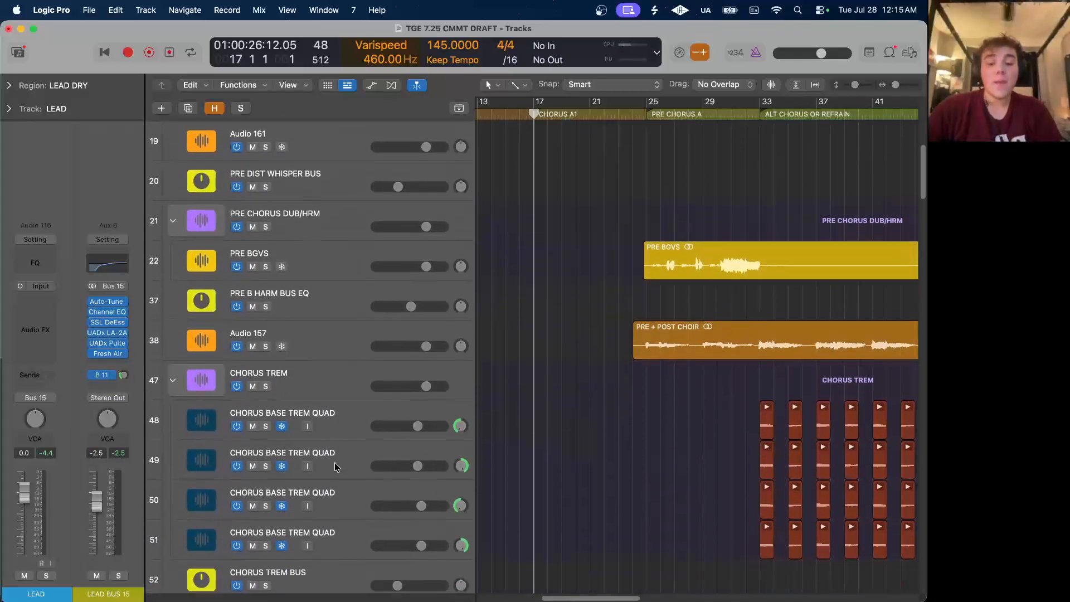
left_click(309, 443)
scroll(304, 438, "down", 10)
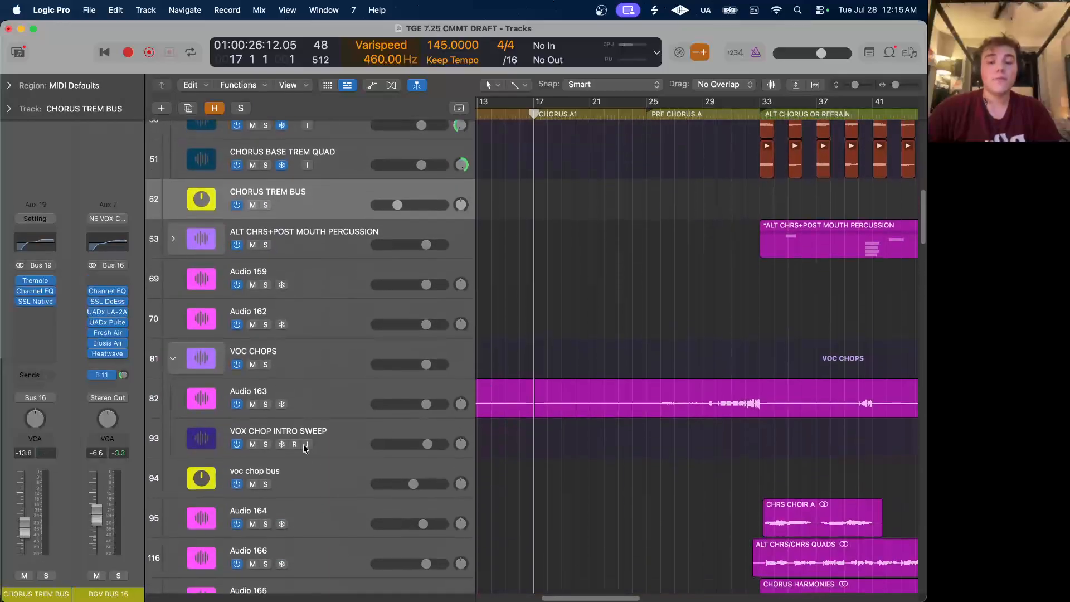
scroll(298, 429, "down", 4)
left_click(289, 503)
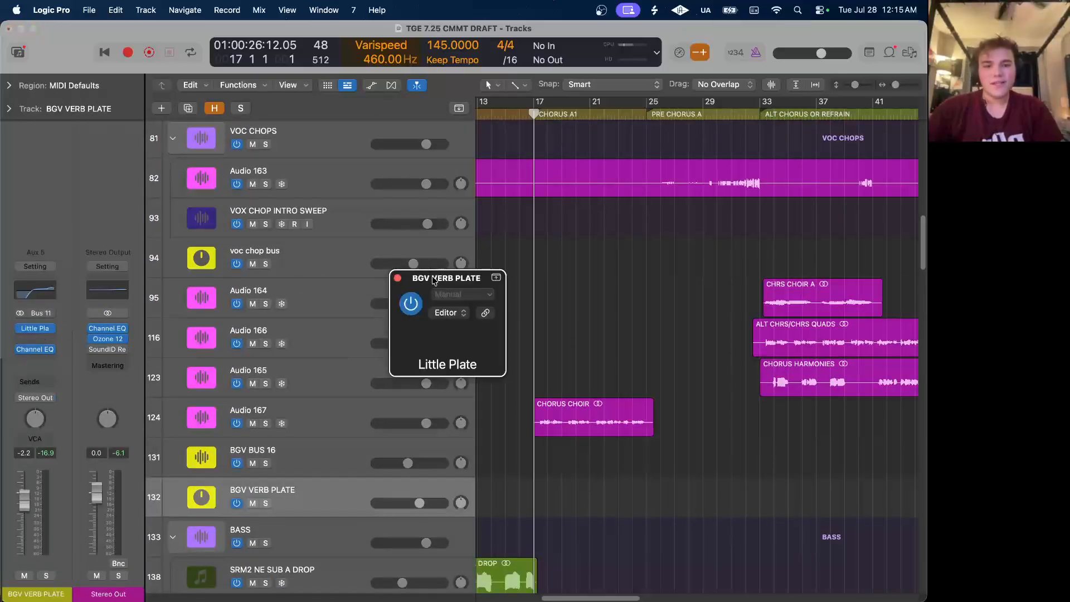
left_click(397, 278)
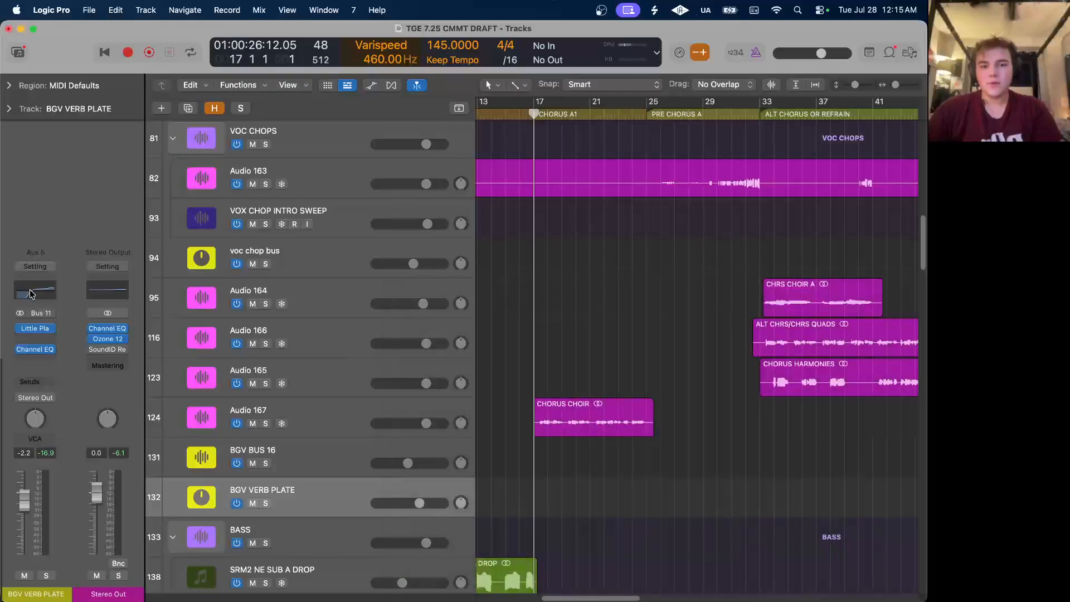
left_click(32, 292)
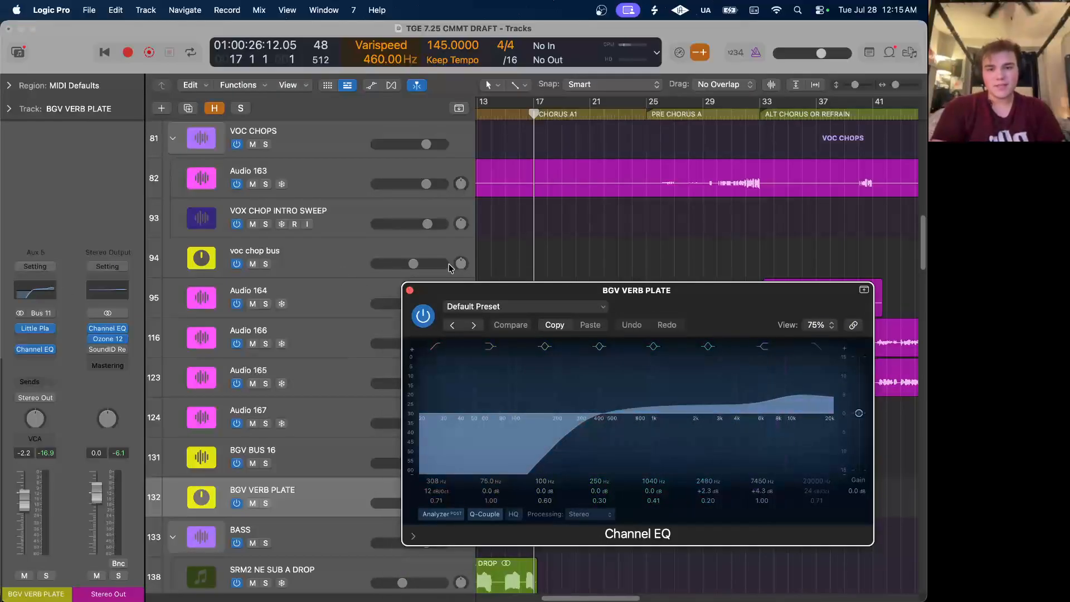
left_click(409, 290)
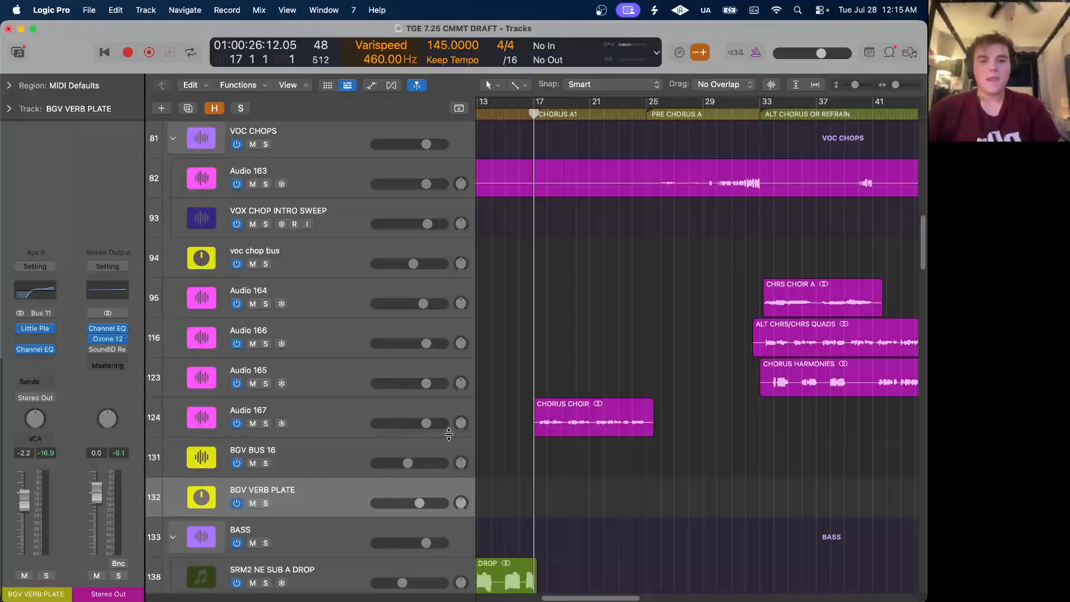
Solo the BGV BUS 16 track and the LEAD vocal track together.
scroll(450, 438, "up", 2)
left_click(266, 505)
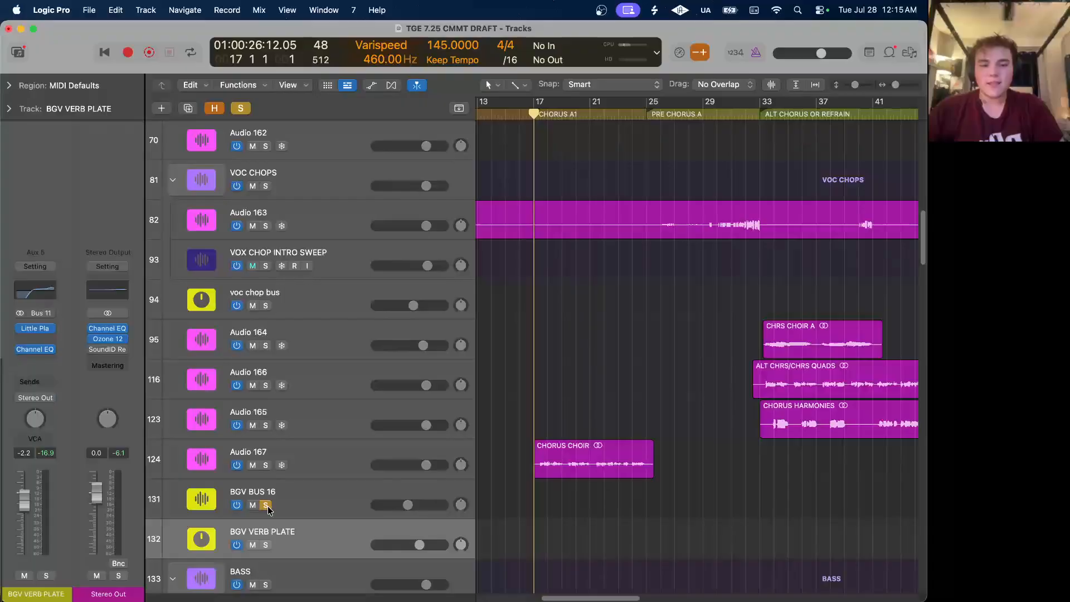
scroll(268, 510, "up", 10)
scroll(268, 506, "up", 15)
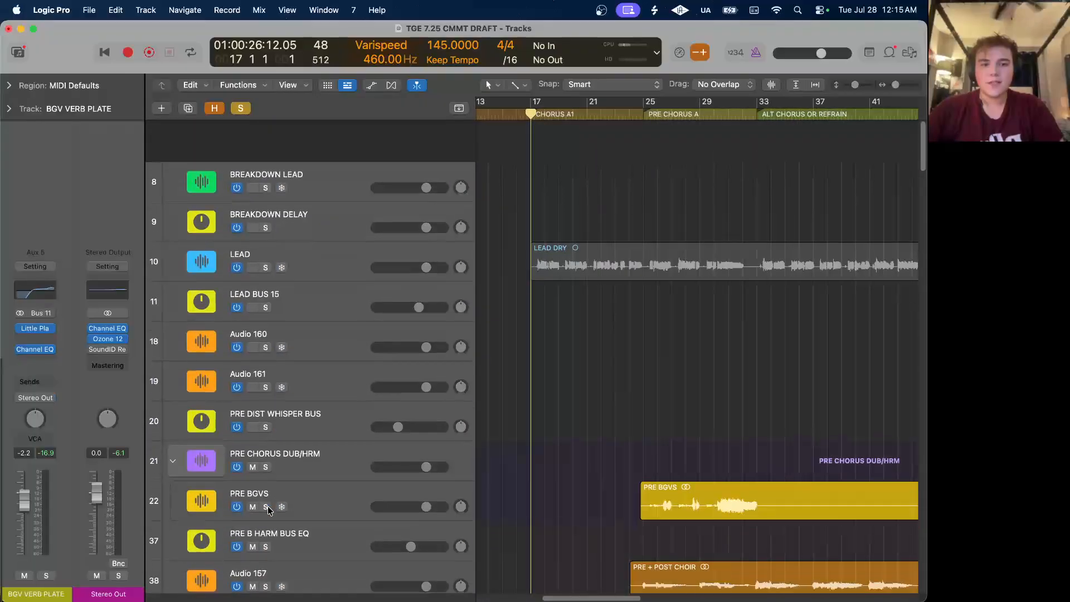
left_click(265, 225)
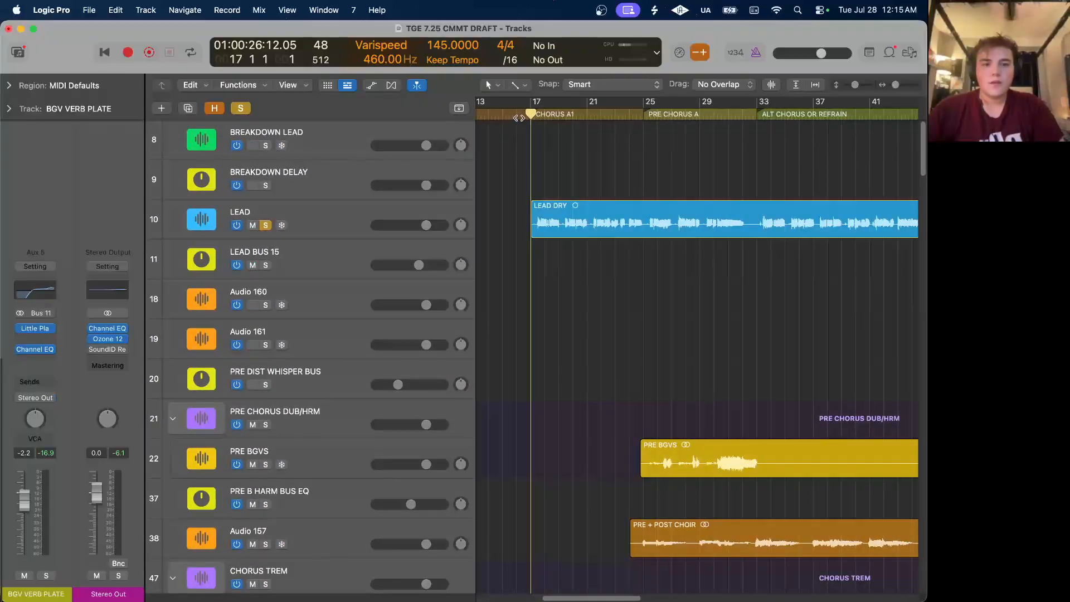
Play the soloed lead and background vocals from bar 17 and examine the CHORUS CHOIR region on Audio 167.
key("space")
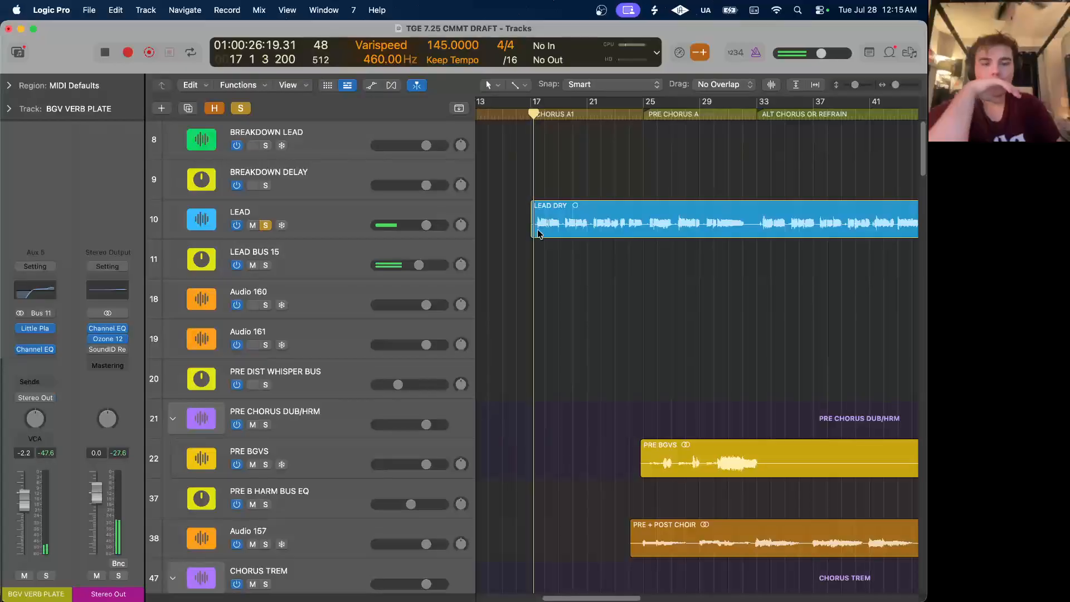
scroll(520, 231, "up", 3)
scroll(521, 234, "down", 5)
scroll(521, 234, "down", 15)
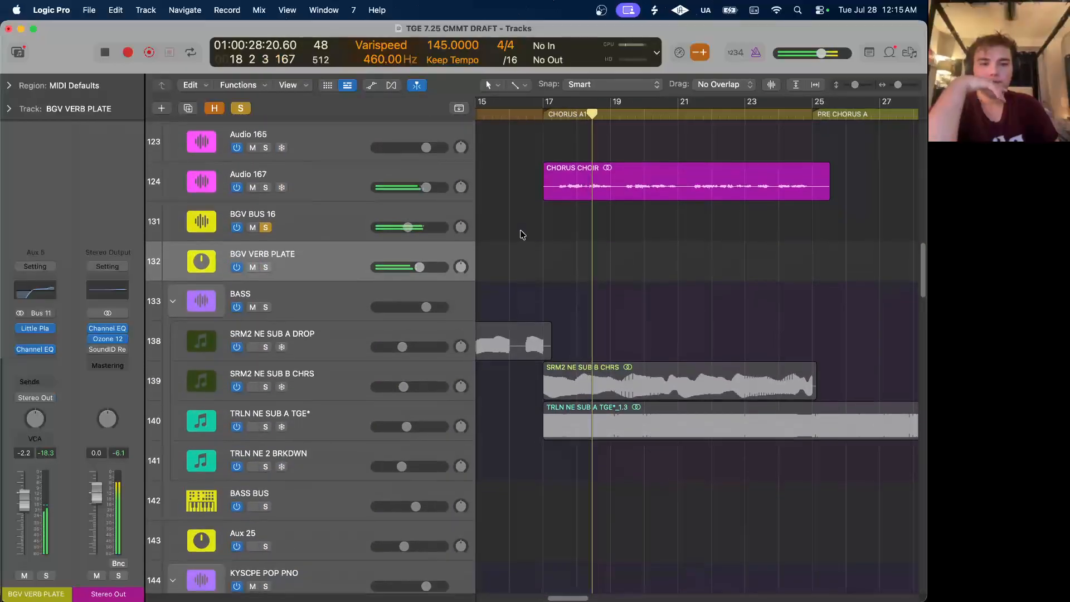
scroll(522, 234, "up", 1)
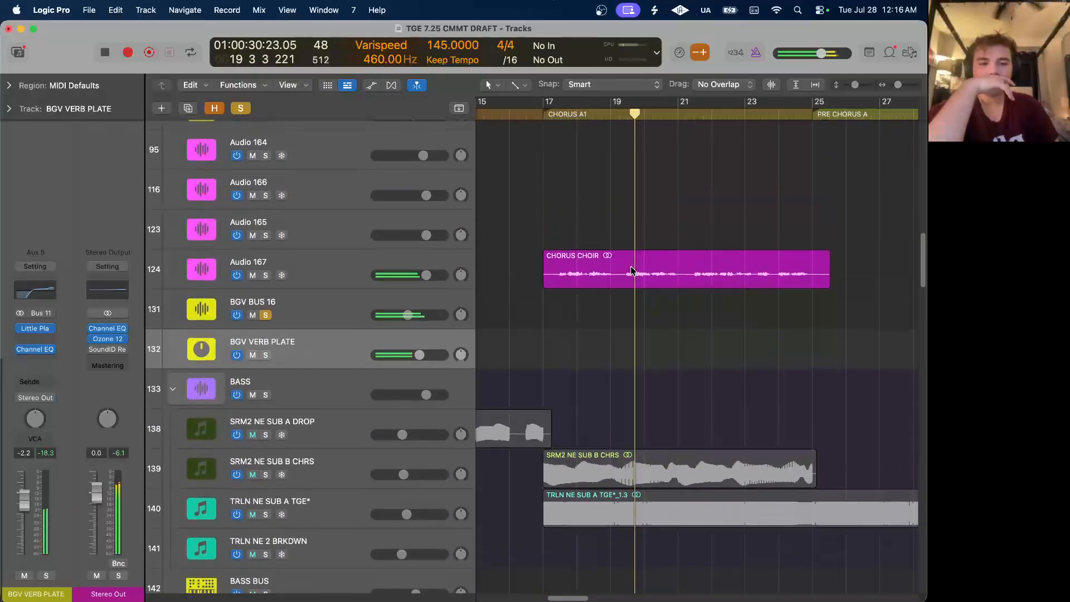
scroll(624, 262, "up", 2)
scroll(635, 274, "right", 1)
scroll(635, 274, "right", 2)
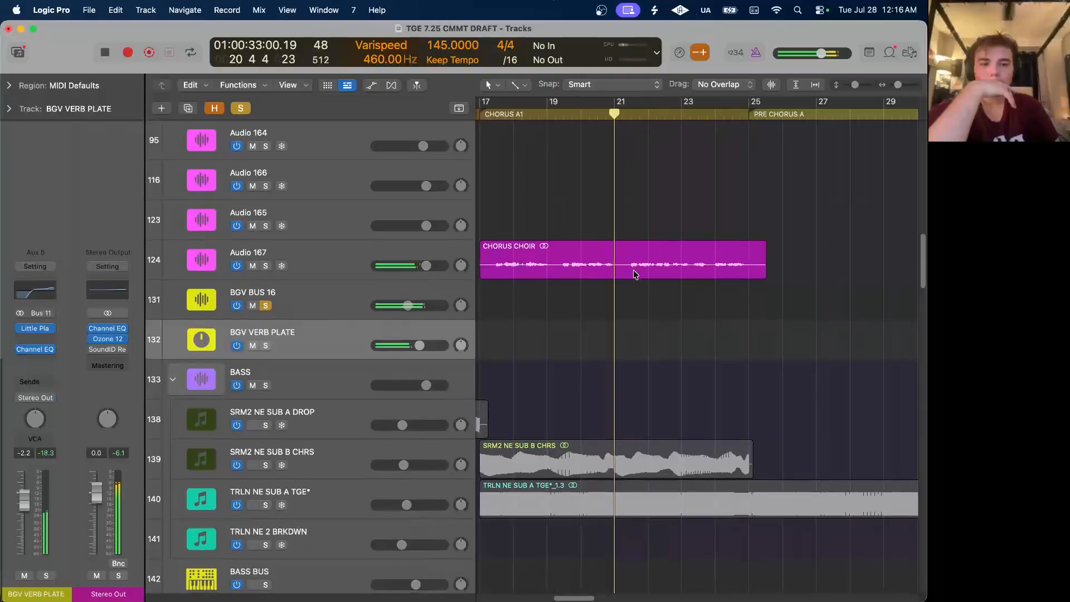
Select the Audio 167 track during playback and stop at the end of CHORUS A1.
scroll(635, 274, "down", 1)
scroll(633, 274, "up", 1)
left_click(393, 278)
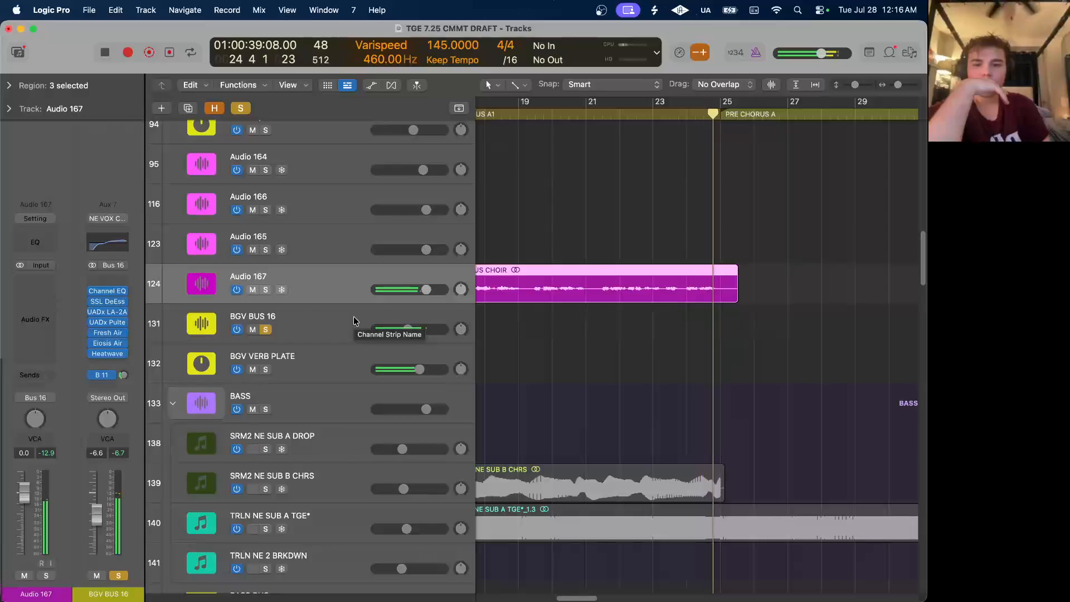
key("space")
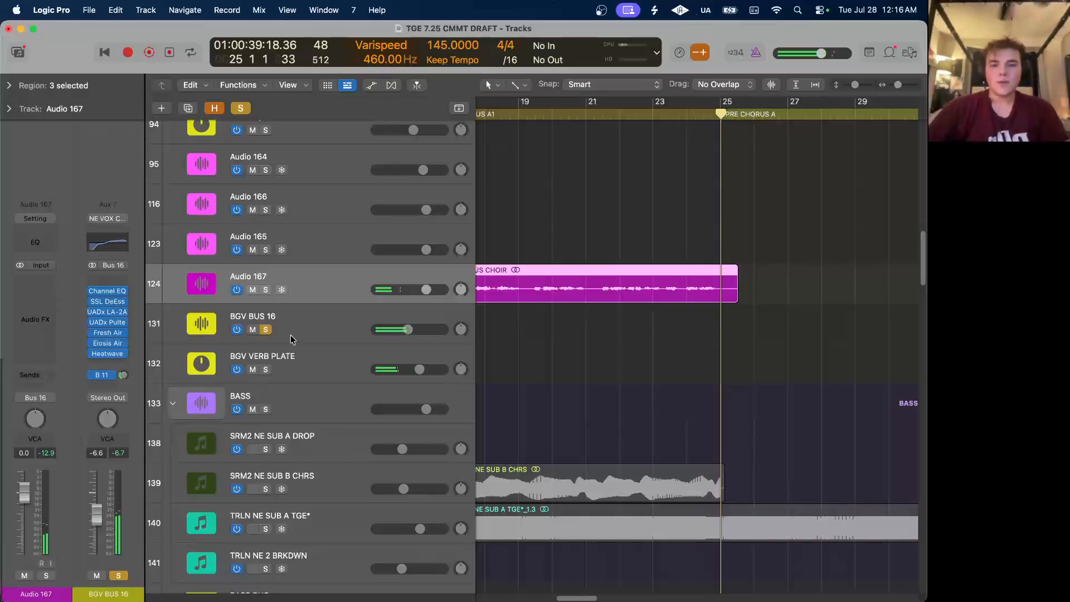
Zoom the arrangement out to show the background vocal regions and reveal the project's hidden tracks.
scroll(342, 302, "left", 10)
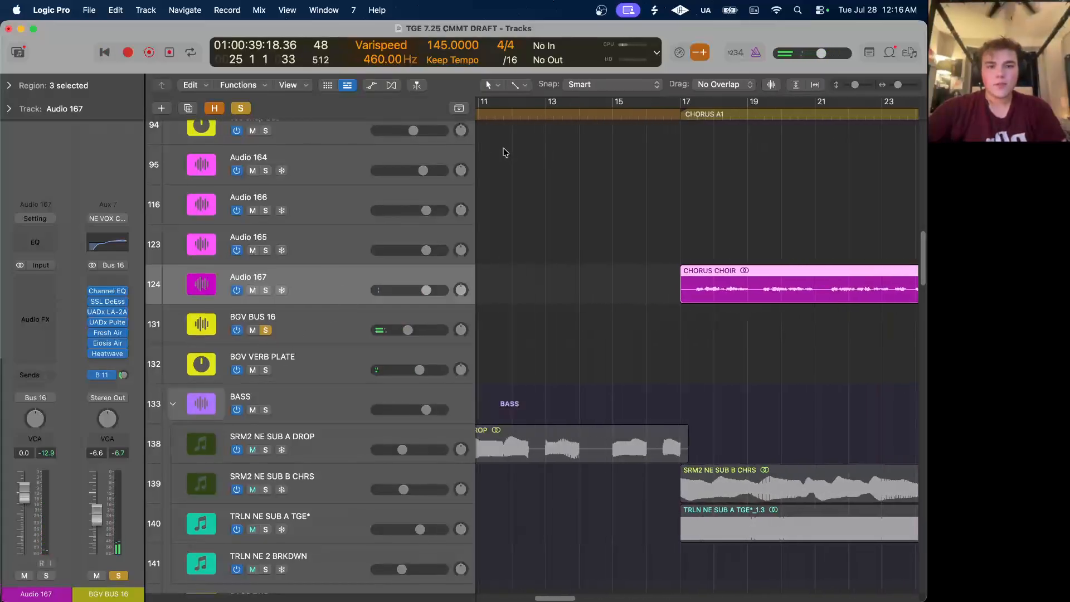
scroll(803, 276, "down", 10)
left_click_drag(650, 287, 779, 284)
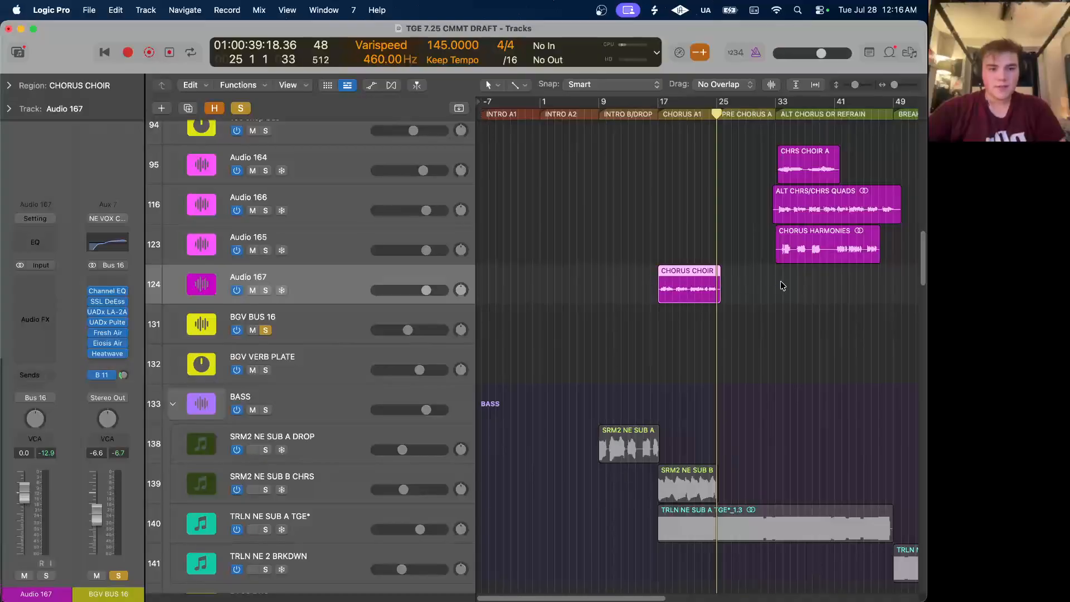
scroll(782, 286, "up", 5)
scroll(781, 285, "up", 2)
left_click(215, 108)
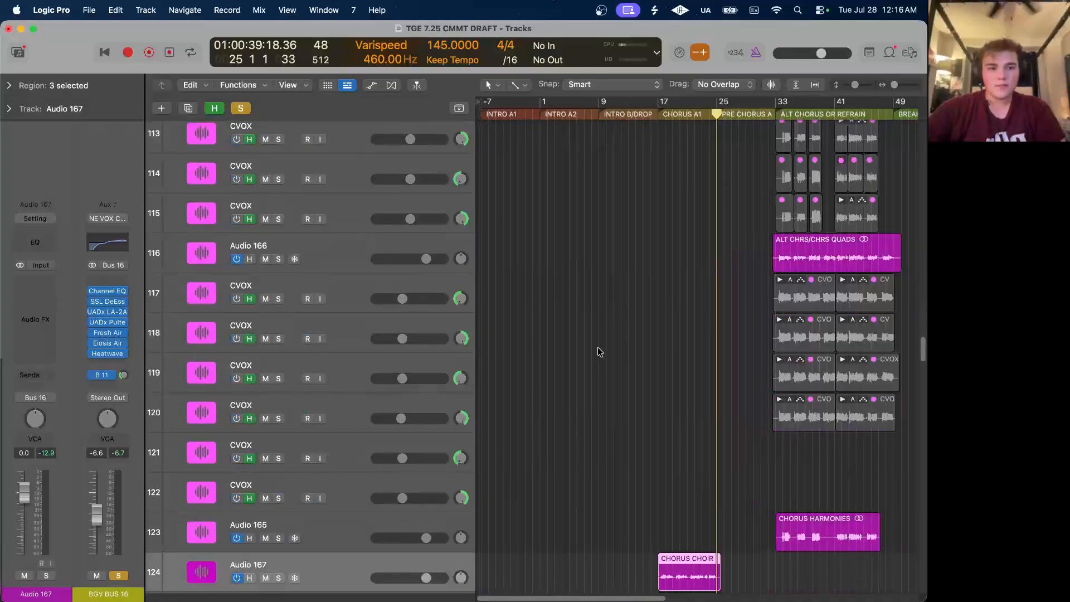
Examine the revealed CVOX, PRE ENS LO QUAD and VOC CHOPS tracks across the whole arrangement.
scroll(598, 347, "down", 10)
scroll(598, 351, "up", 15)
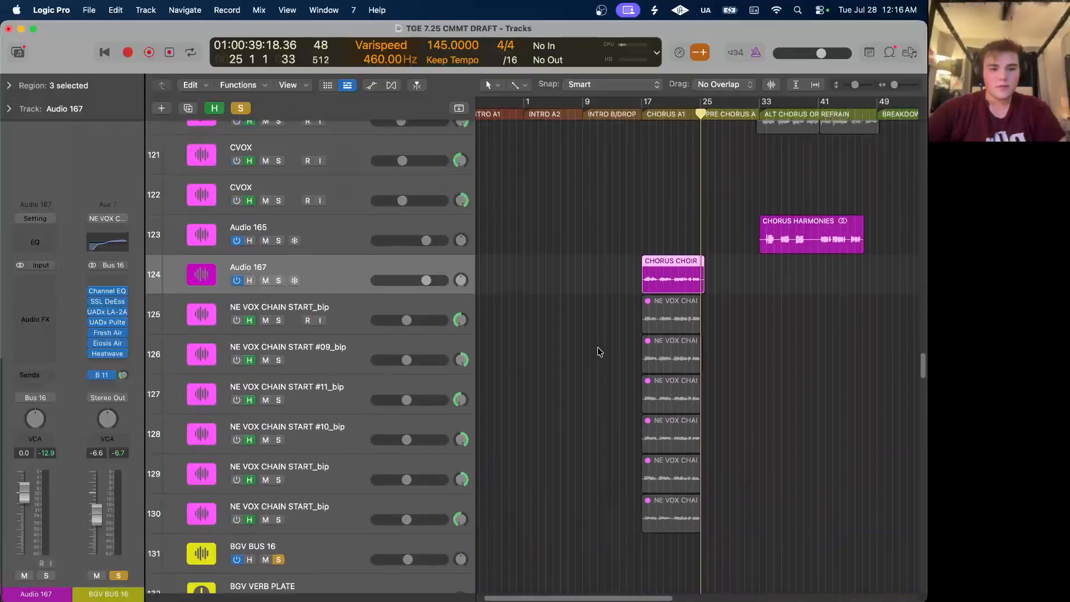
scroll(598, 351, "up", 20)
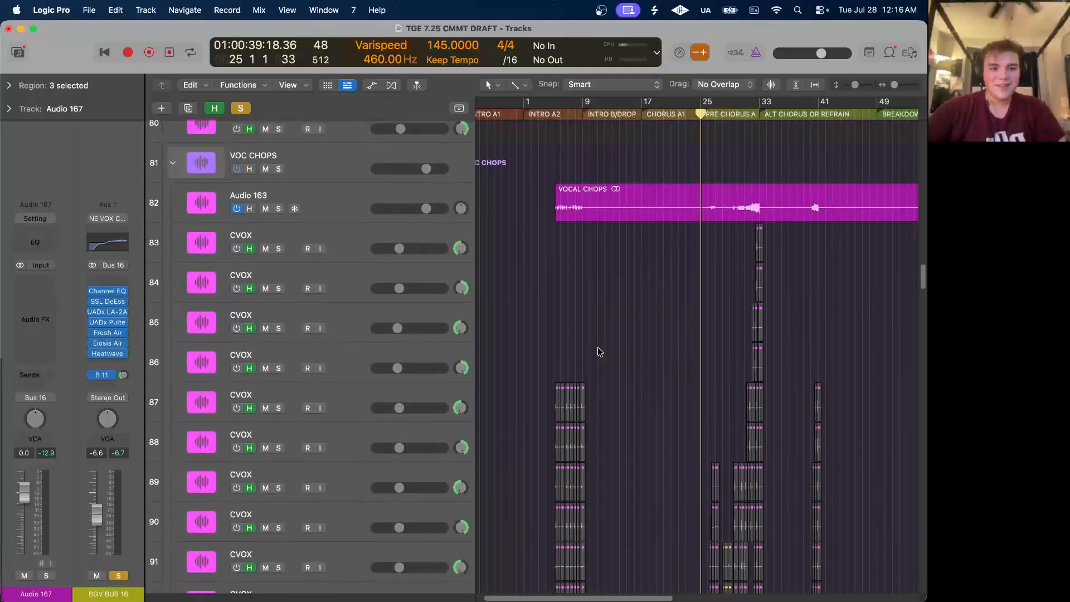
scroll(599, 352, "down", 15)
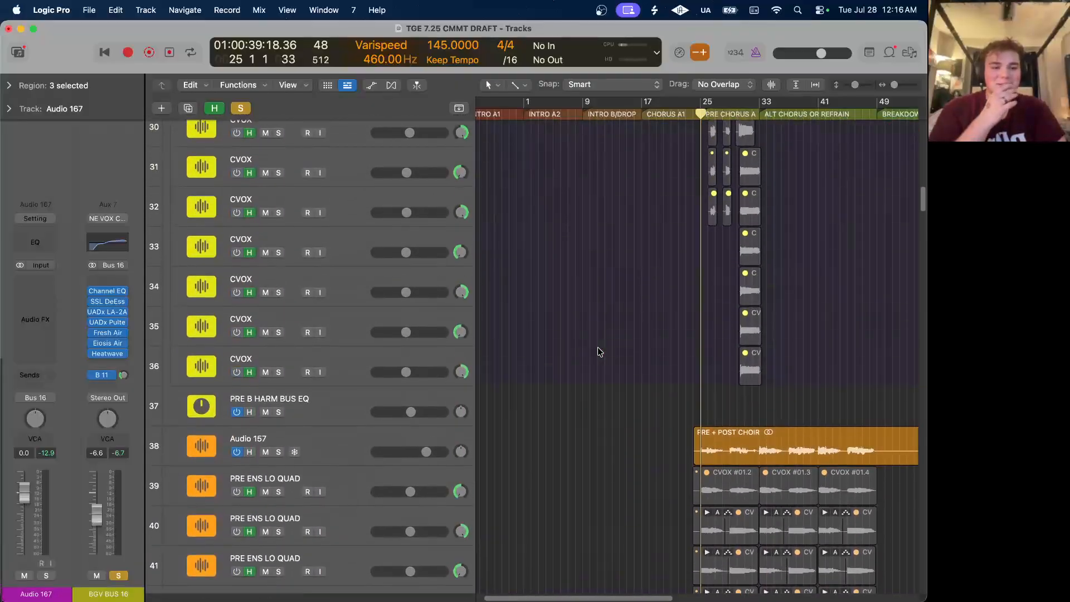
key("super+Left")
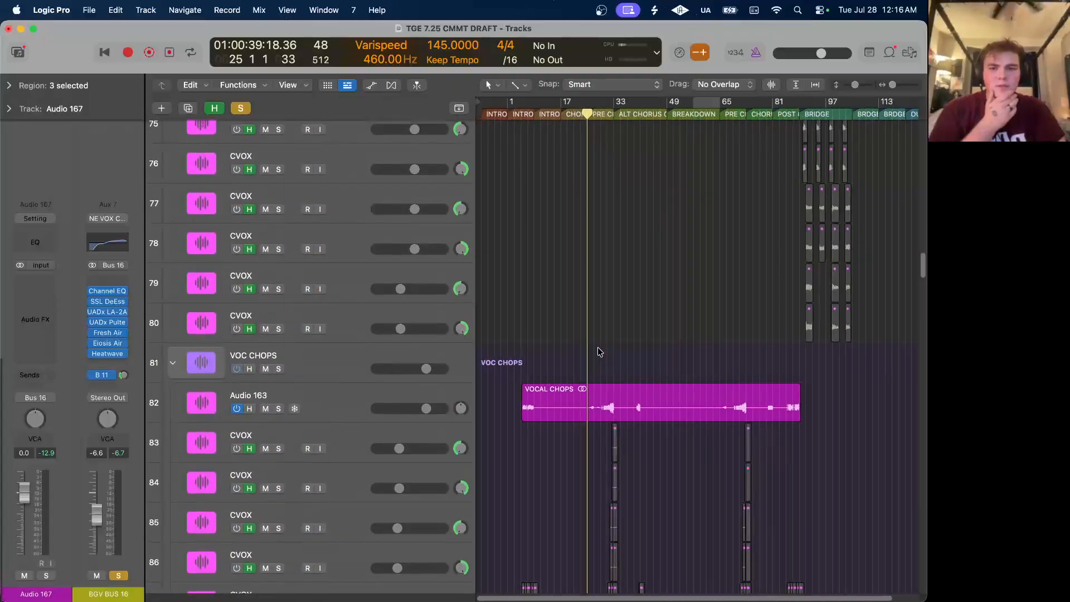
scroll(597, 351, "up", 10)
key("super+Left")
scroll(599, 351, "down", 6)
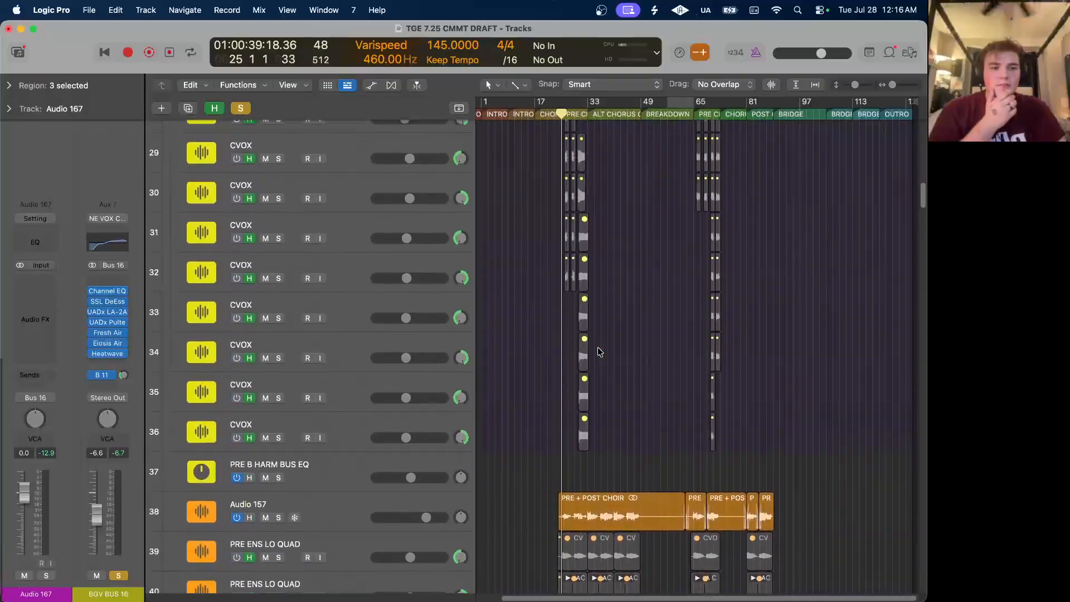
scroll(599, 352, "down", 12)
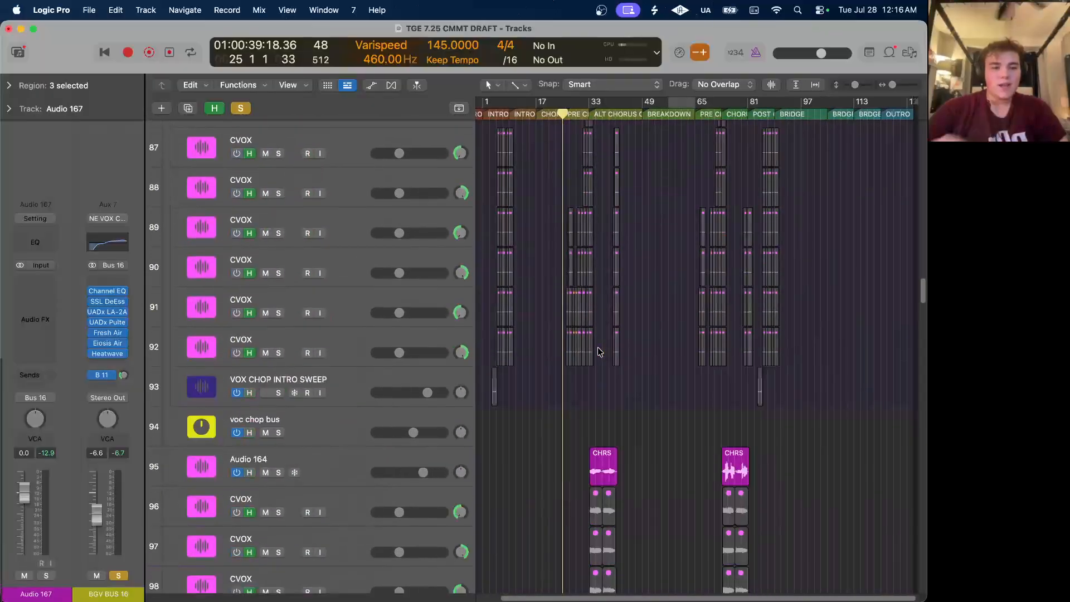
scroll(599, 318, "down", 6)
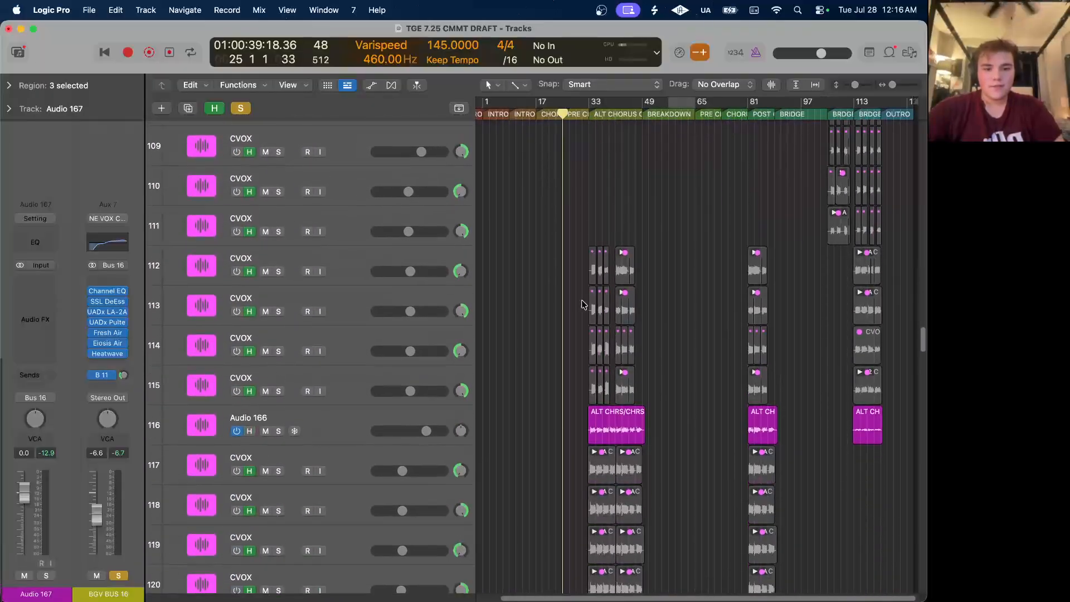
Examine the NE VOX CHAIN START tracks beneath Audio 167 and hide the hidden tracks again.
key("super+Right")
key("super+Right")
key("super+Right")
key("super+Right")
scroll(571, 327, "left", 3)
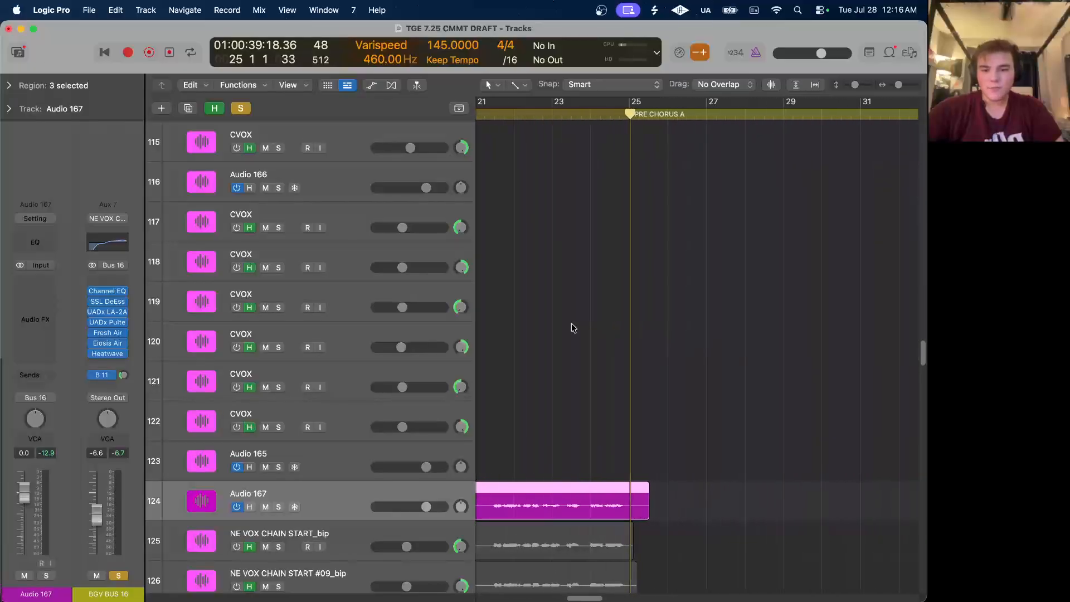
scroll(570, 324, "down", 9)
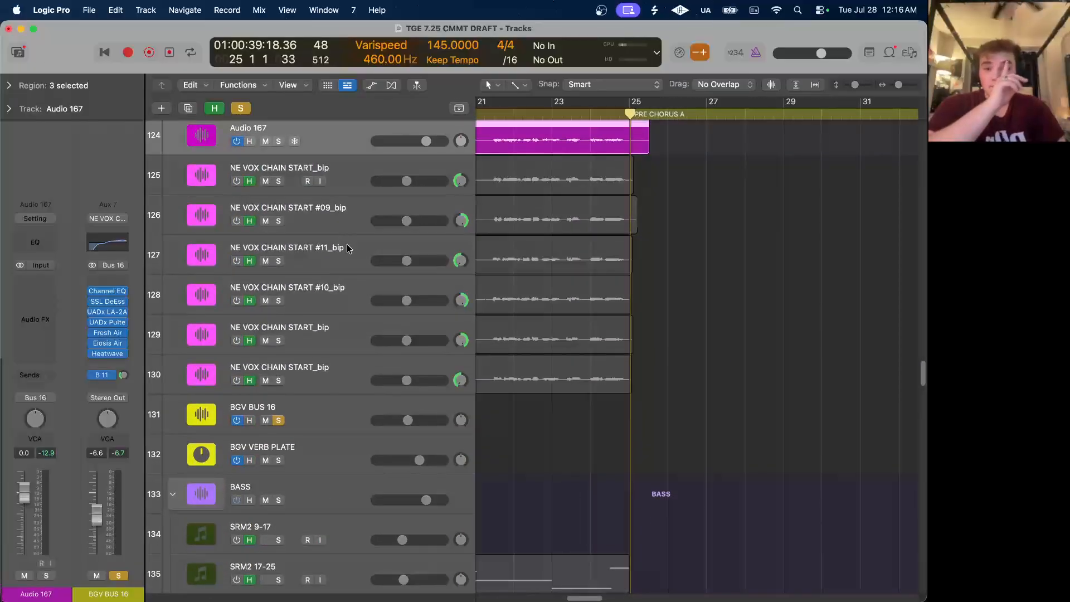
left_click(215, 110)
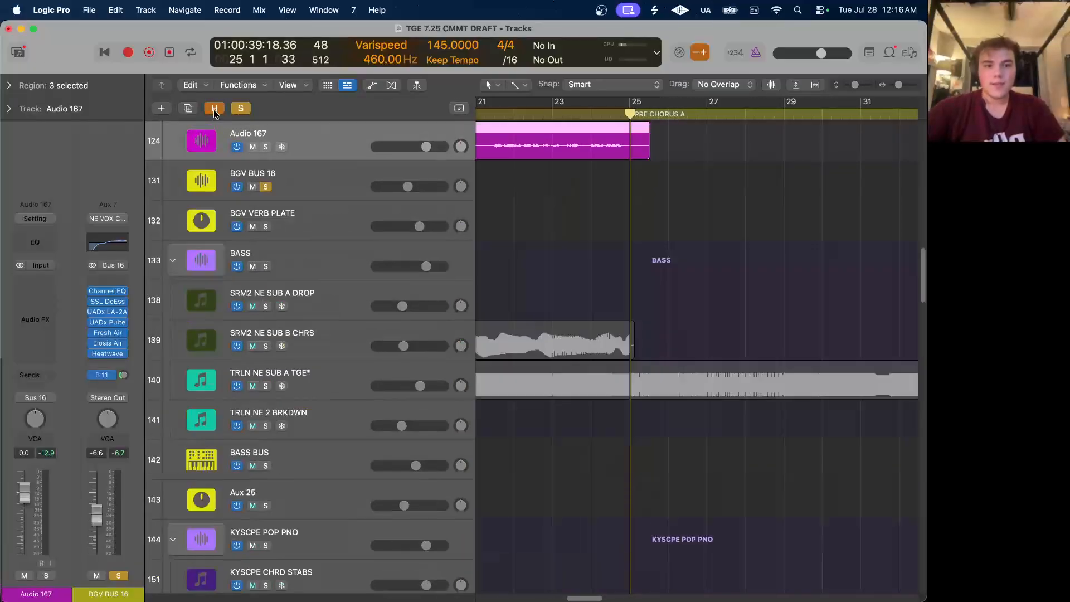
Clear the existing solos, solo Audio 167 alone and play its CHORUS CHOIR region from near the start of CHORUS A1.
scroll(638, 233, "left", 5)
left_click(241, 109)
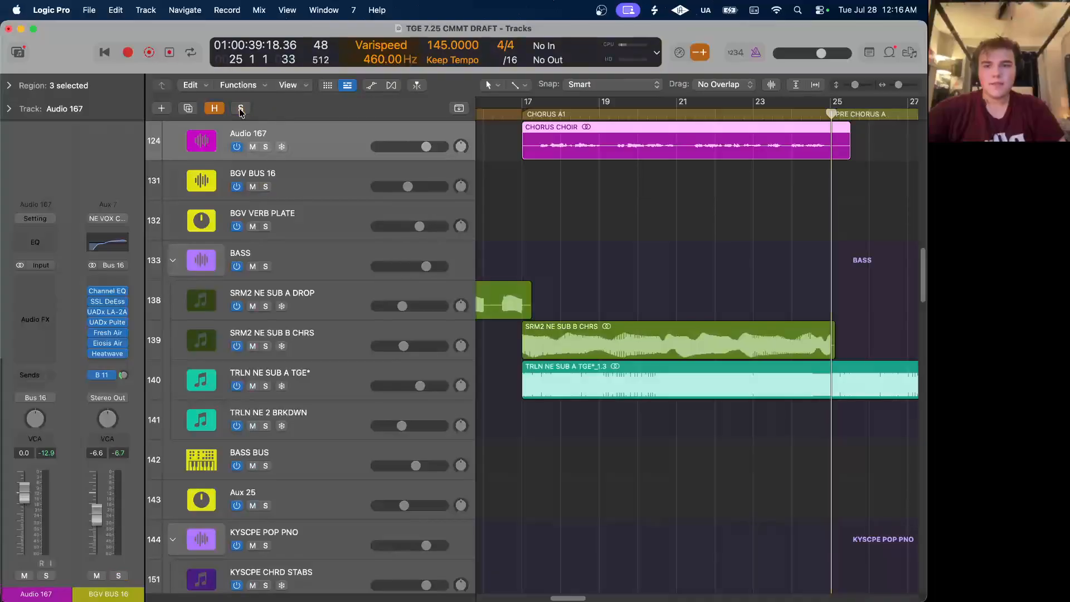
left_click(265, 146)
left_click(542, 115)
key("space")
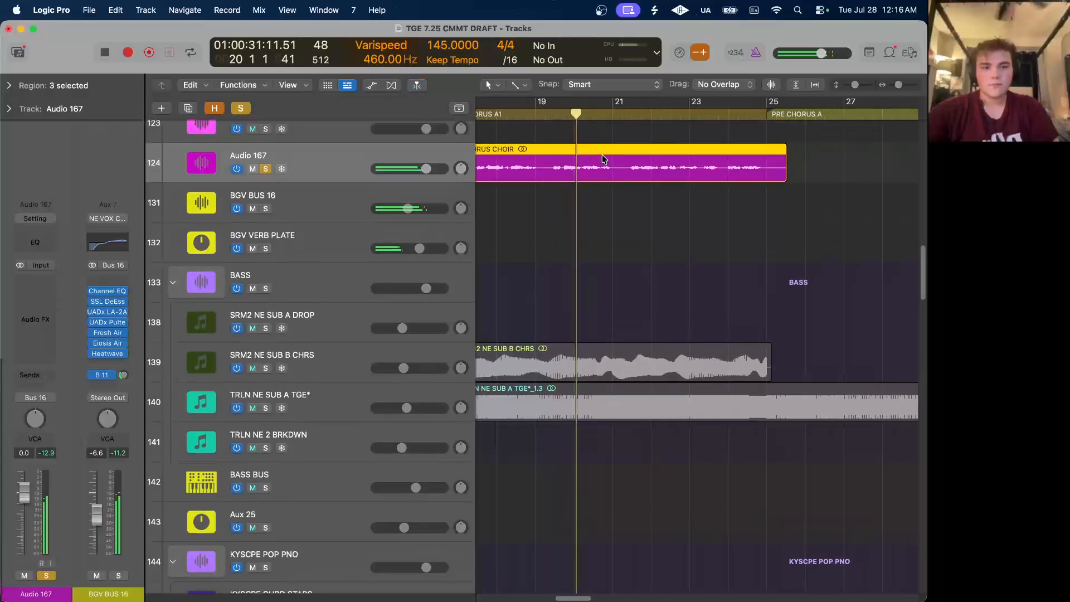
scroll(603, 159, "up", 3)
key("super+Left")
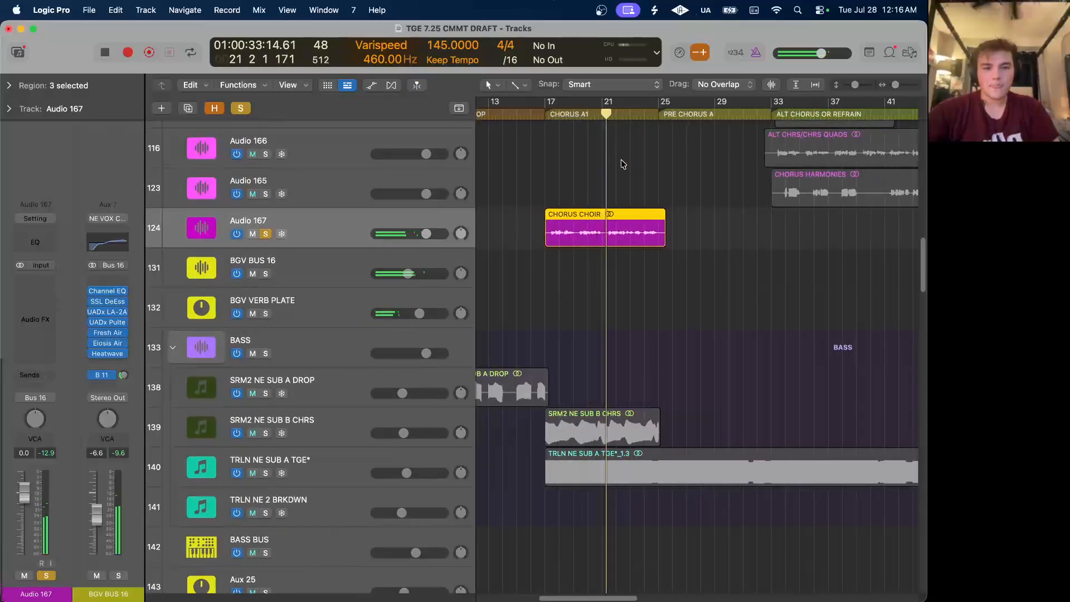
key("space")
Clear the solo on Audio 167 and deselect the CHORUS CHOIR region.
left_click(236, 108)
left_click(237, 107)
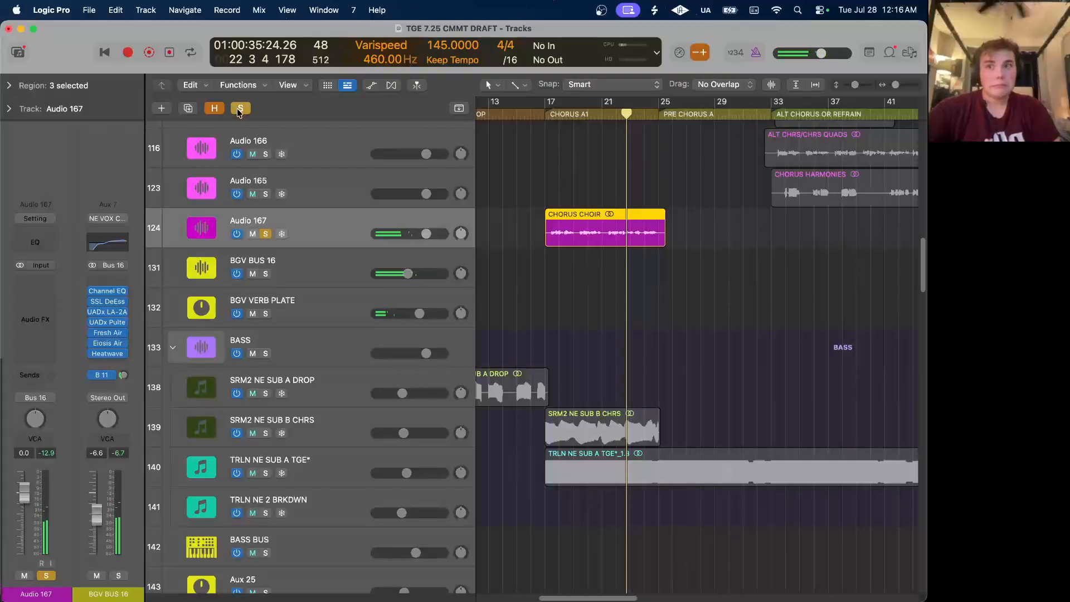
scroll(641, 161, "up", 2)
scroll(672, 182, "up", 5)
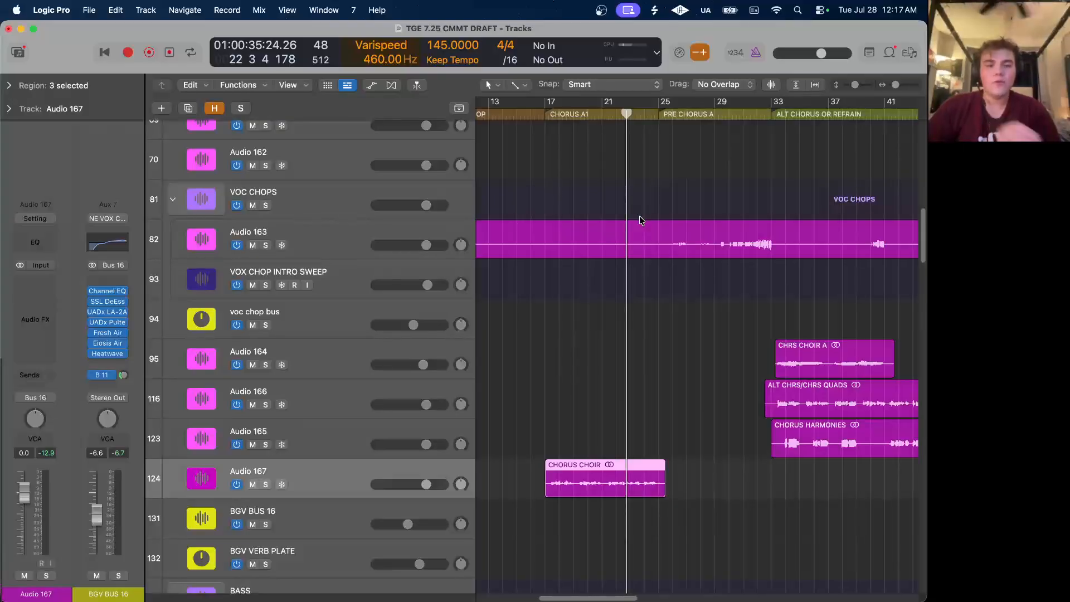
left_click(634, 320)
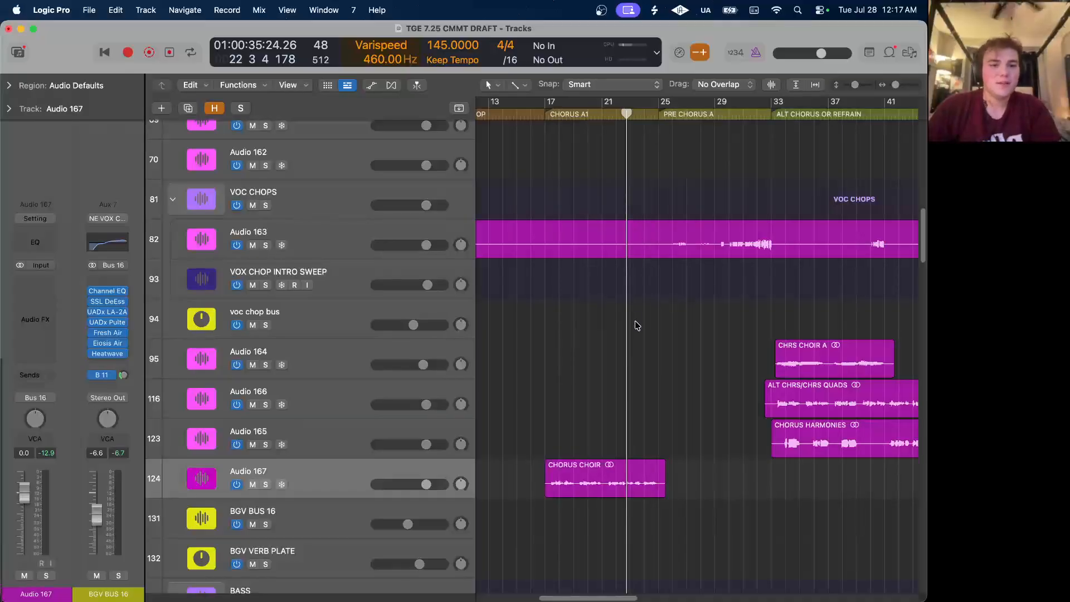
Move the playhead to bar 23 and point out the PRE BGVS and PRE + POST CHOIR regions by selecting them together.
scroll(635, 322, "up", 3)
left_click(625, 108)
scroll(617, 224, "up", 4)
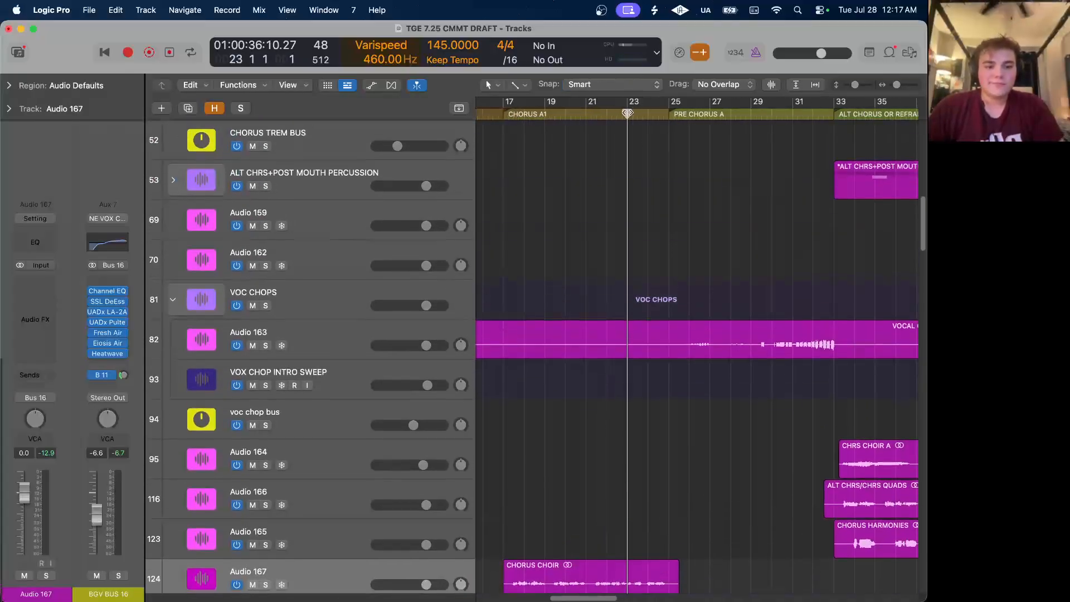
scroll(617, 224, "up", 10)
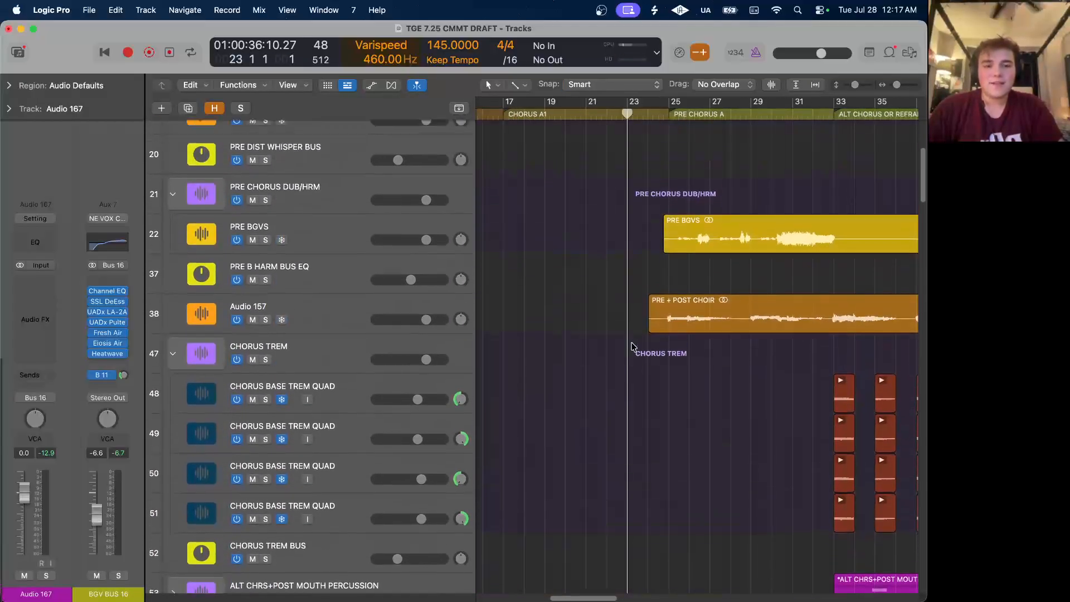
left_click(695, 346)
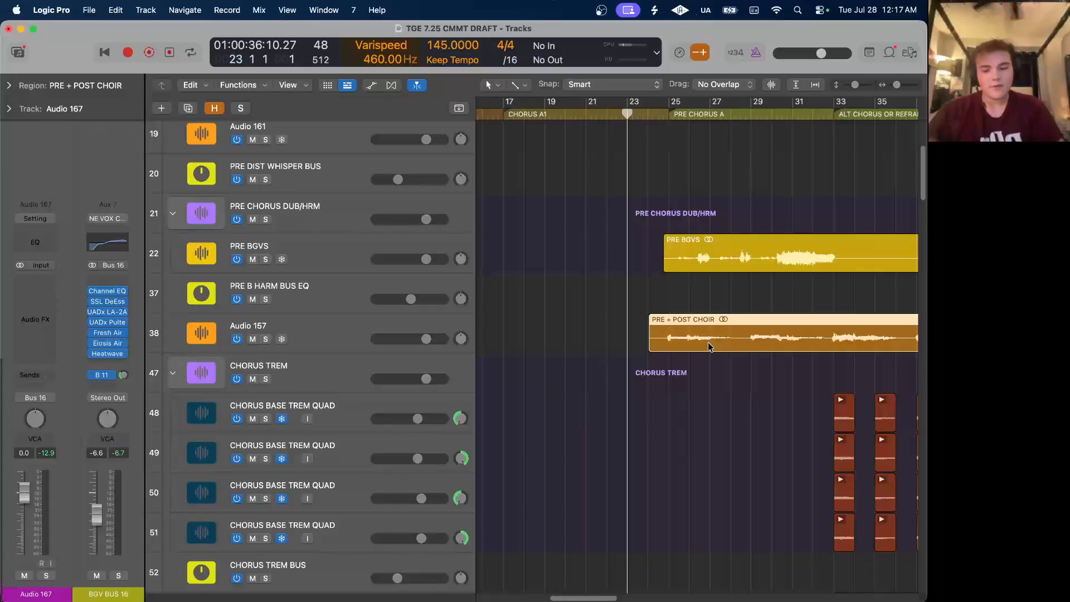
left_click(623, 338)
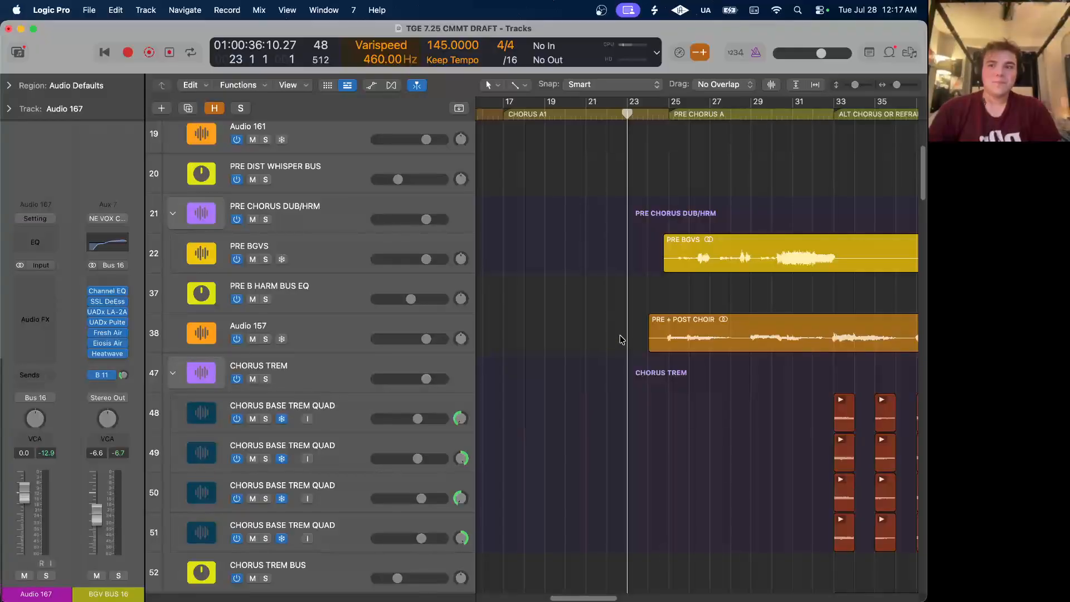
left_click_drag(621, 339, 747, 269)
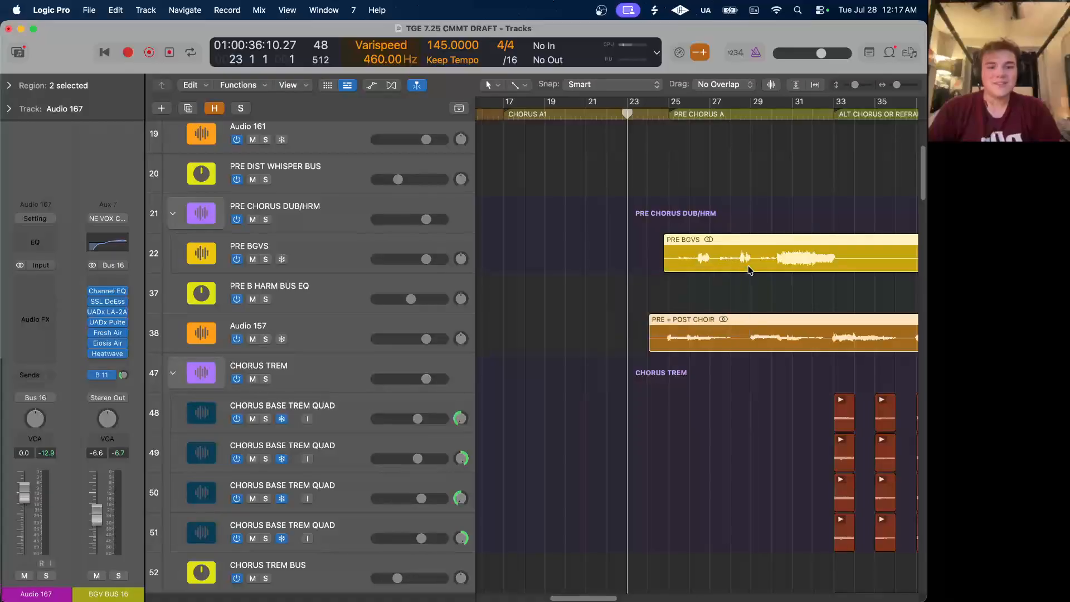
left_click(592, 300)
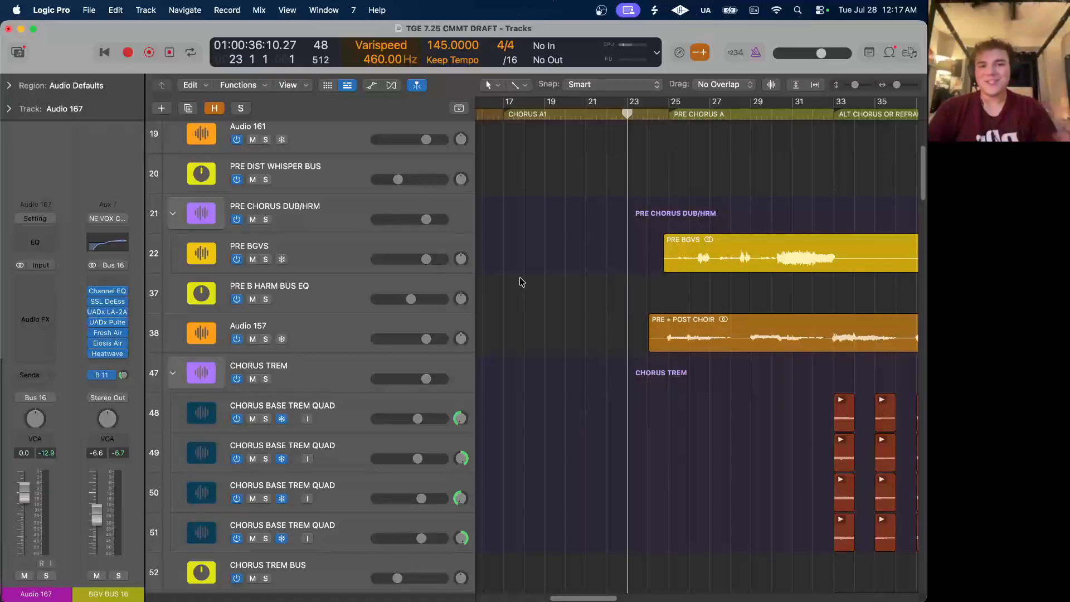
Inspect the channel strips of the LEAD and Audio 160 tracks, ending with LEAD BUS 15 selected.
scroll(520, 282, "up", 5)
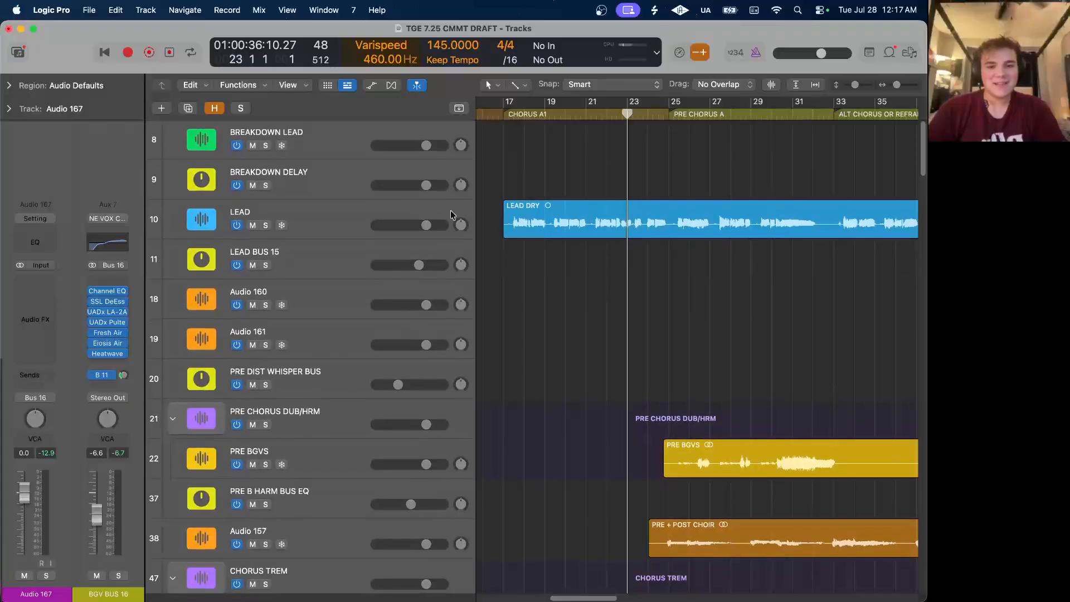
left_click(359, 211)
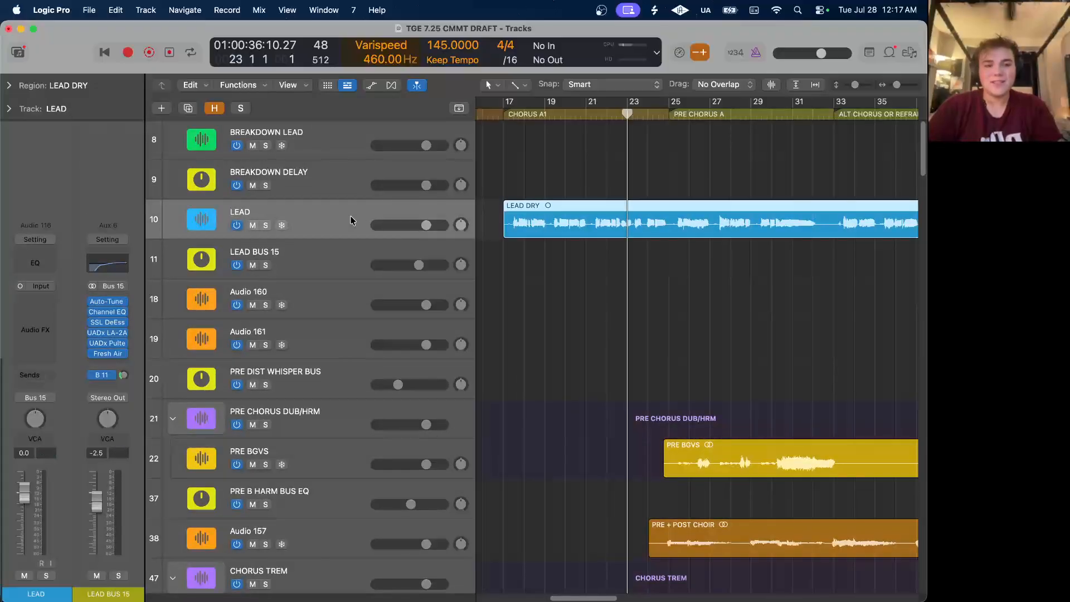
left_click(330, 267)
left_click(329, 315)
left_click(321, 266)
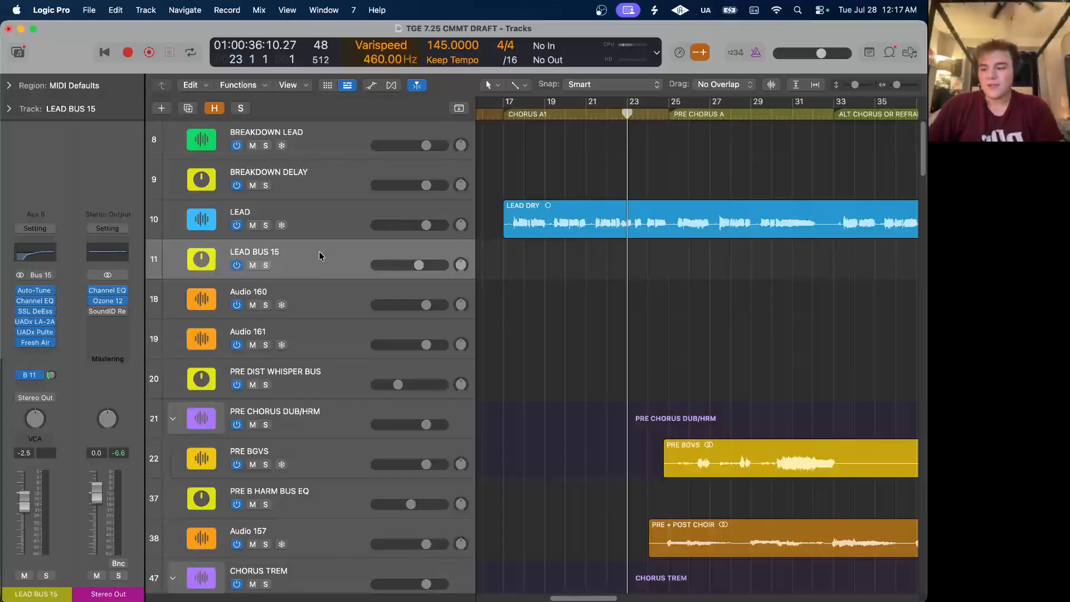
left_click(348, 281)
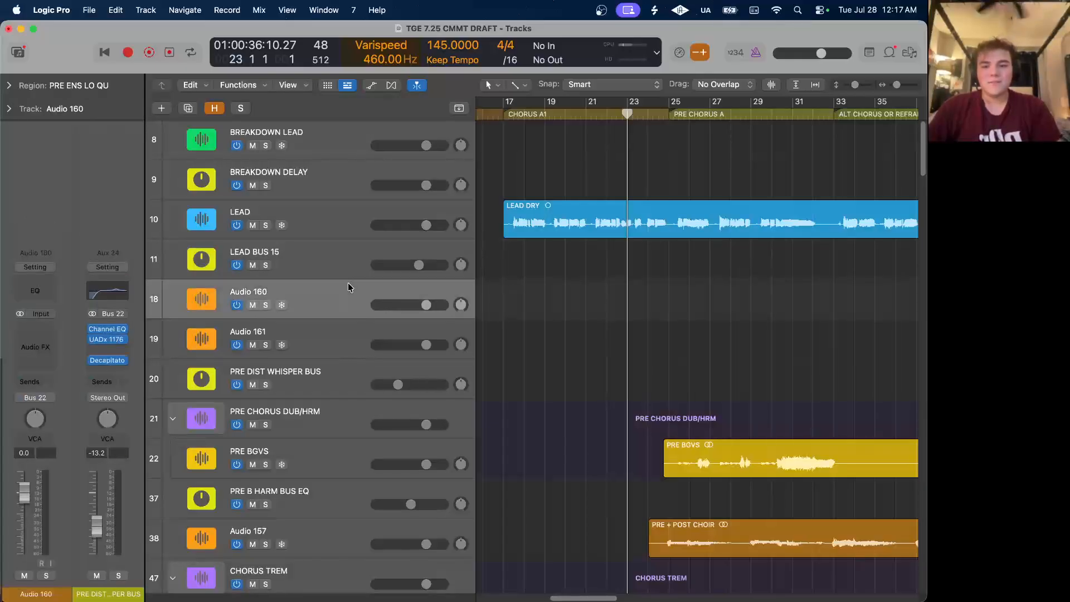
left_click(312, 256)
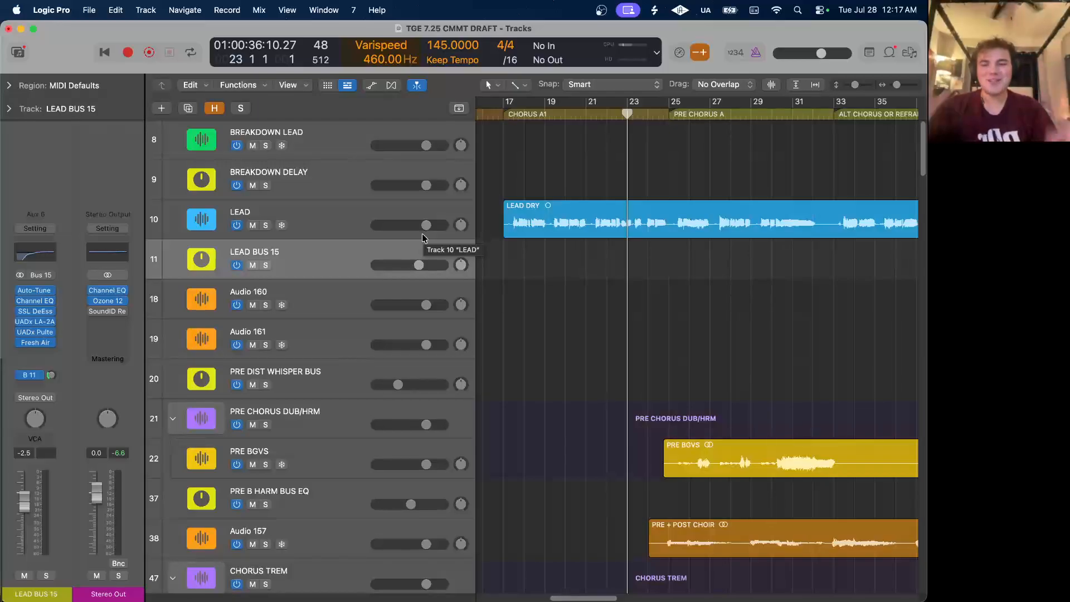
Move the playhead to bar 25, at the start of the PRE CHORUS A section.
left_click_drag(627, 114, 615, 114)
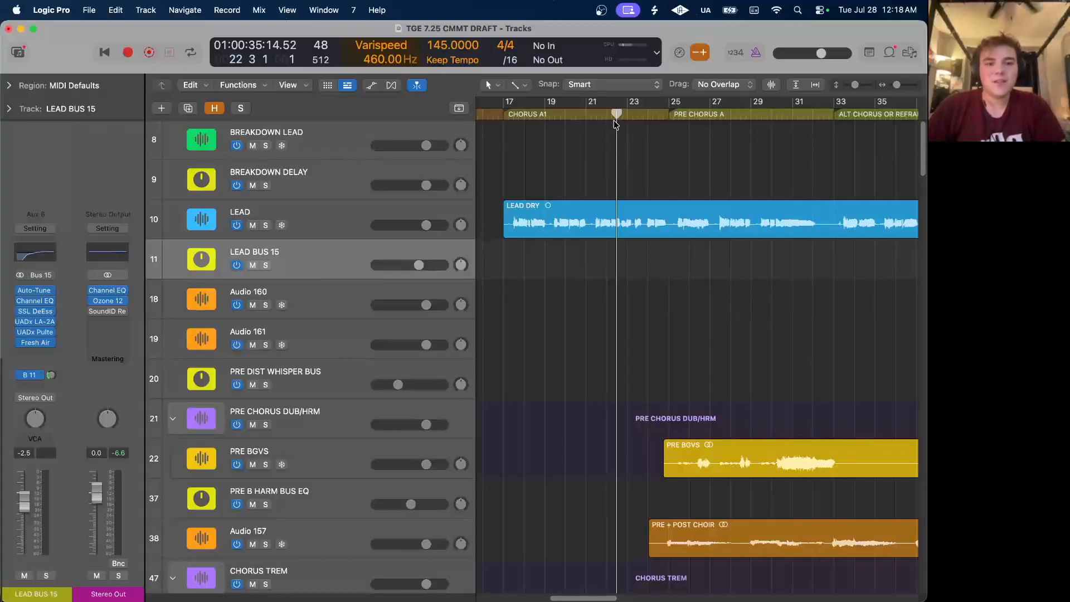
mouse_move(615, 116)
left_mouse_down()
mouse_move(606, 116)
mouse_move(629, 116)
left_mouse_up()
left_click(650, 114)
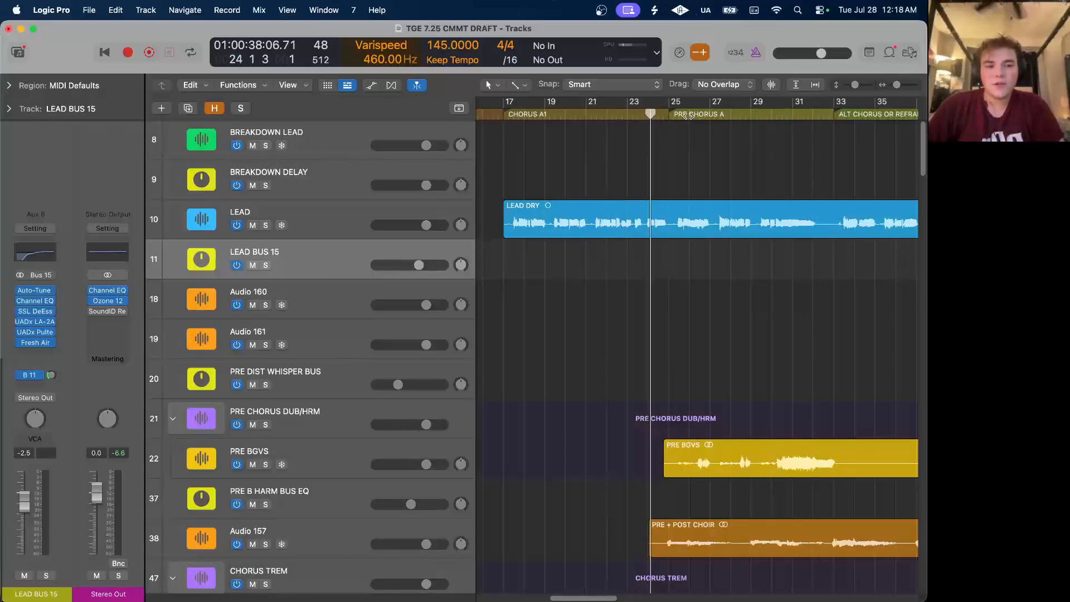
left_click(669, 114)
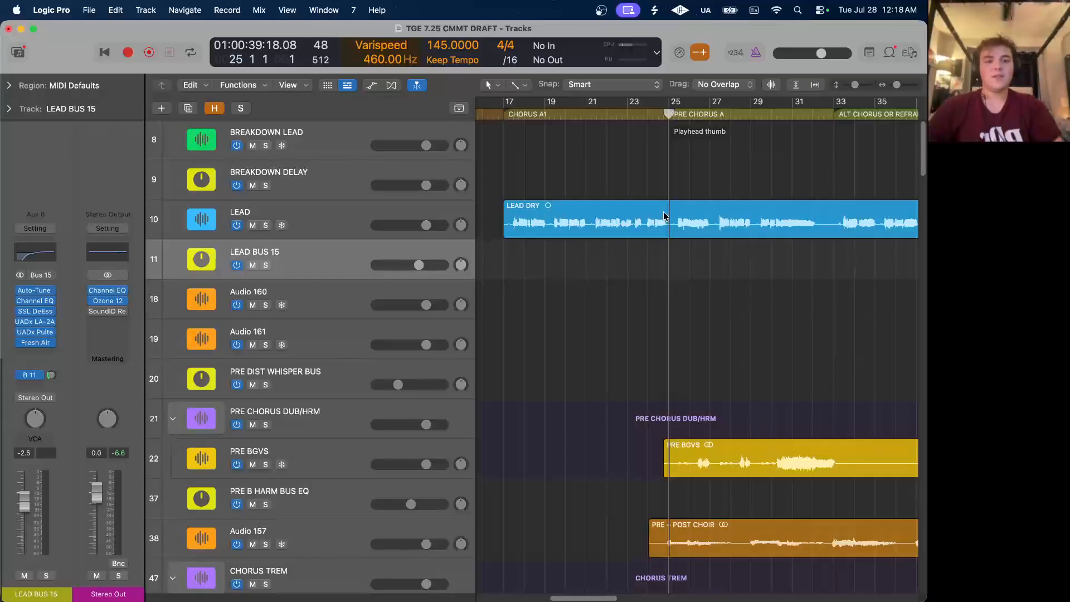
Examine the PRE BGVS and PRE + POST CHOIR regions across the PRE CHORUS A section.
scroll(663, 216, "down", 5)
scroll(663, 216, "down", 3)
key("super+Right")
key("super+Right")
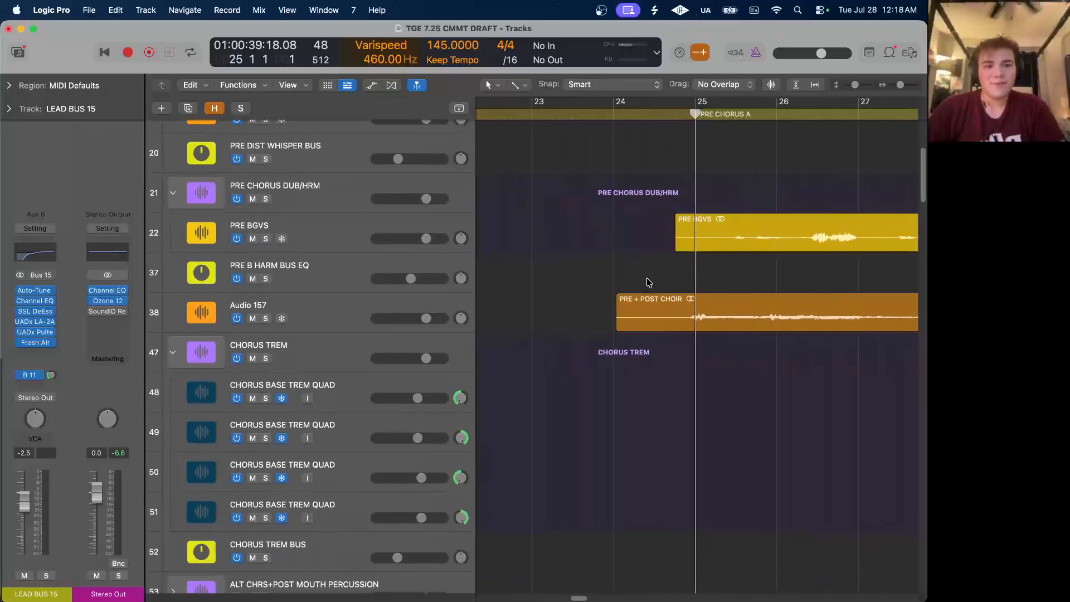
scroll(646, 277, "up", 5)
scroll(851, 350, "right", 3)
scroll(851, 349, "down", 4)
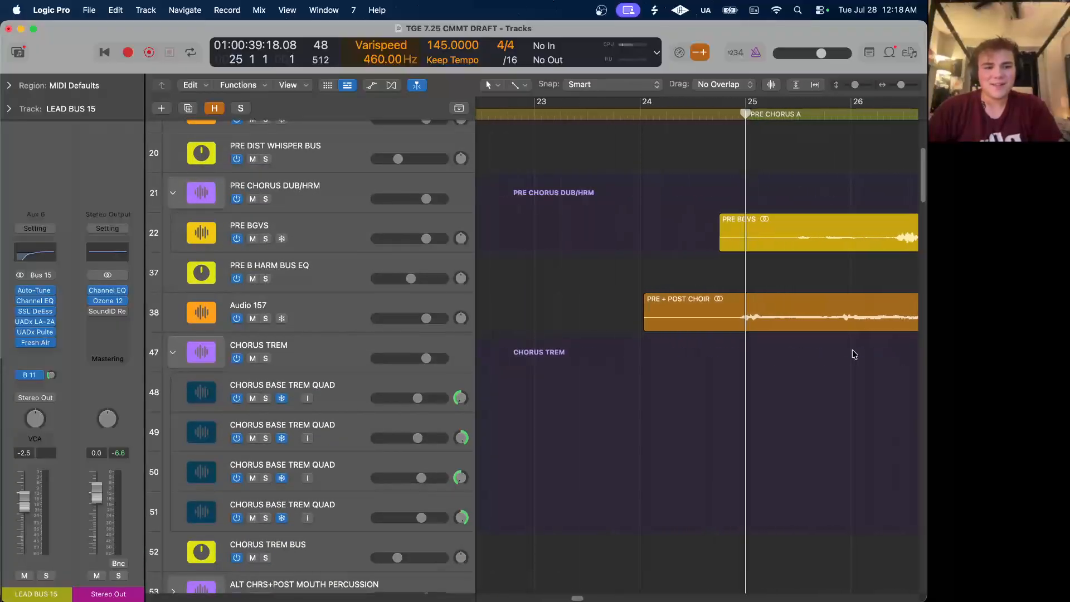
scroll(853, 355, "right", 5)
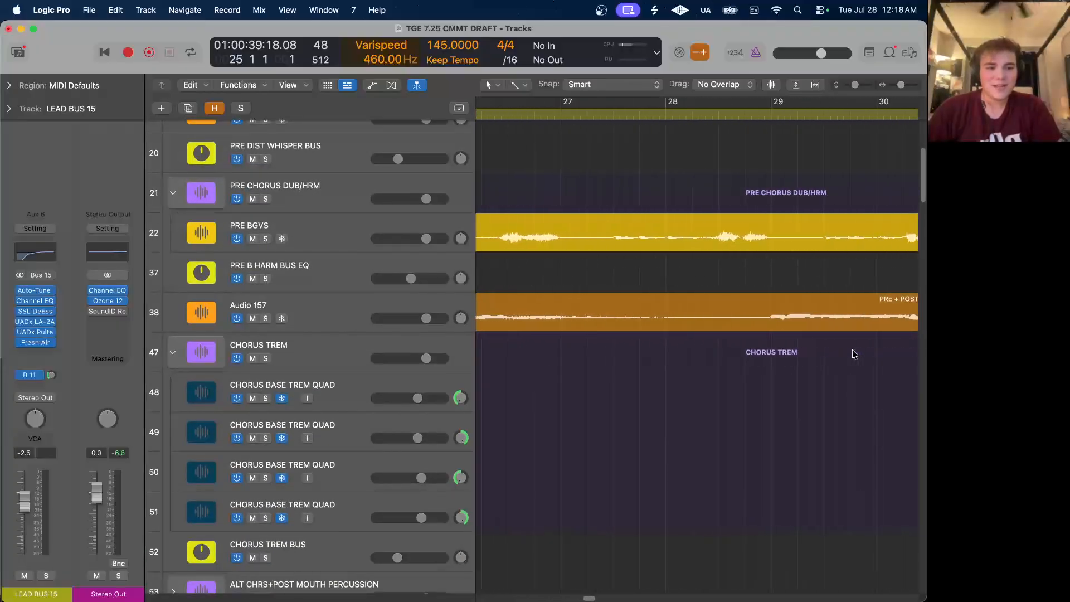
scroll(769, 325, "left", 5)
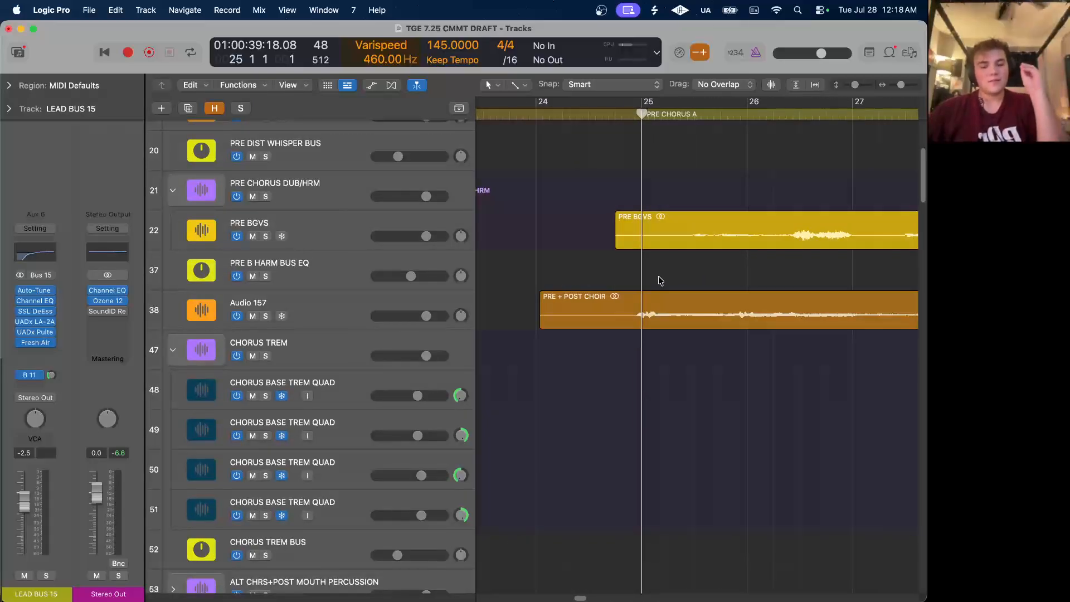
key("super+Left")
Inspect the PRE B HARM BUS EQ and Audio 157 channel strips, and briefly show the Flex view of the pre-chorus vocals.
left_click(395, 263)
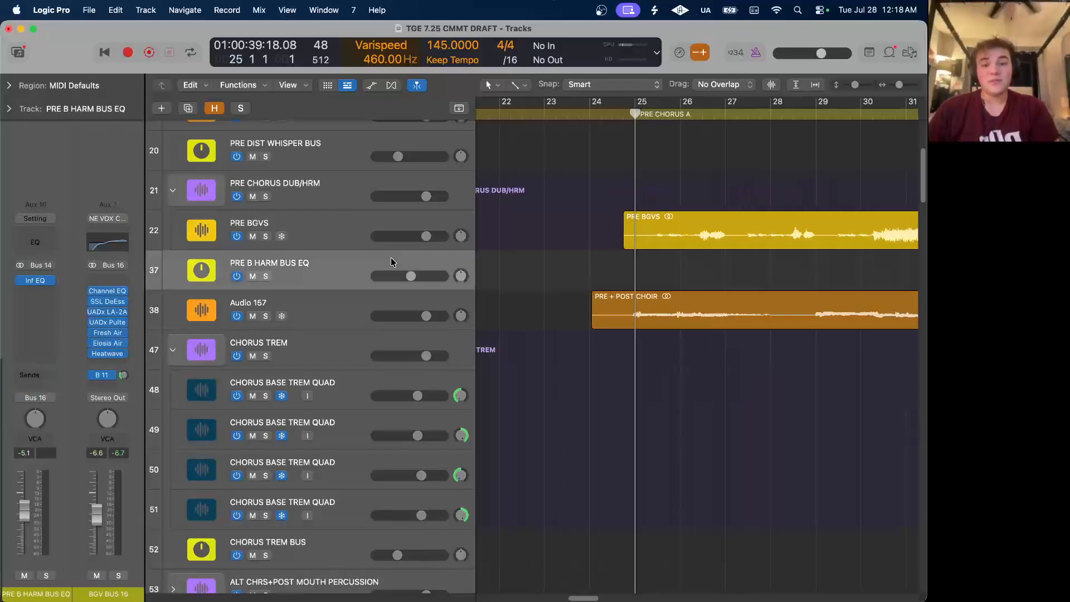
left_click(305, 314)
left_click(397, 85)
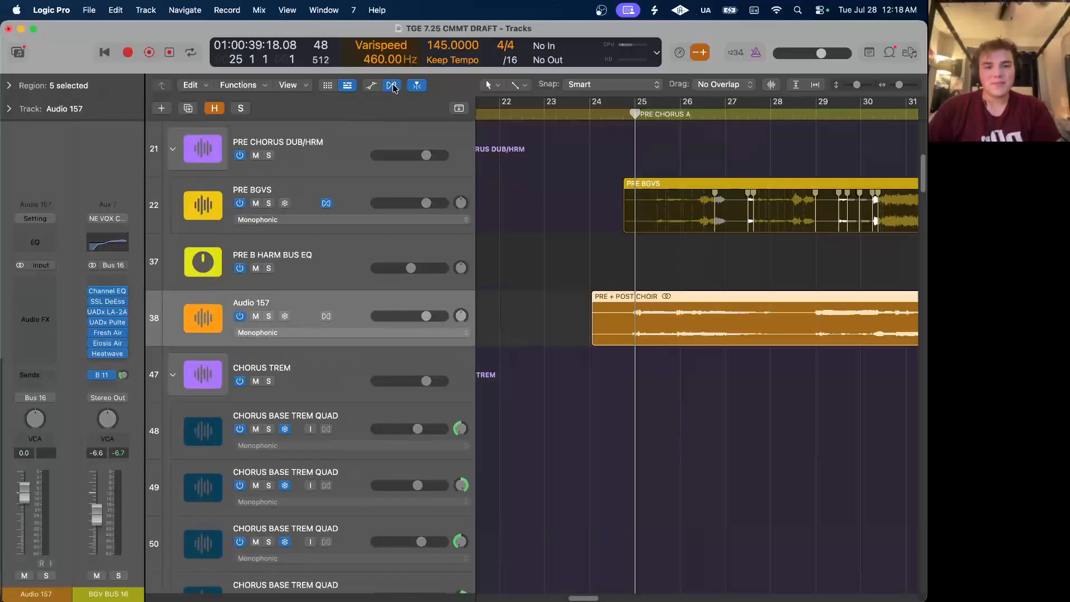
left_click(396, 86)
Compare the channel strips of the PRE BGVS track and its PRE B HARM BUS EQ bus.
left_click(409, 260)
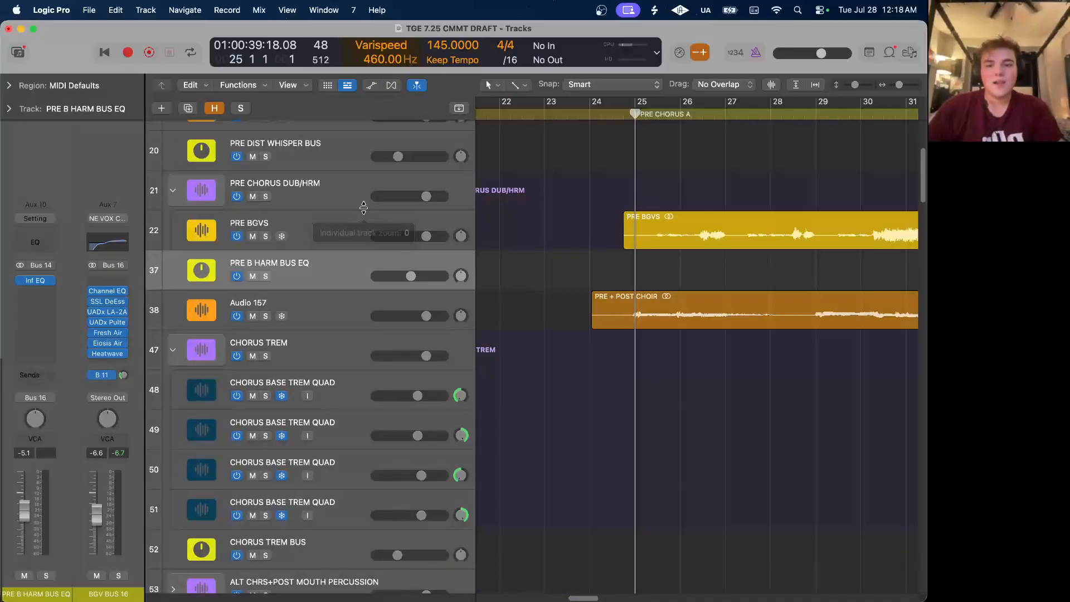
left_click(338, 231)
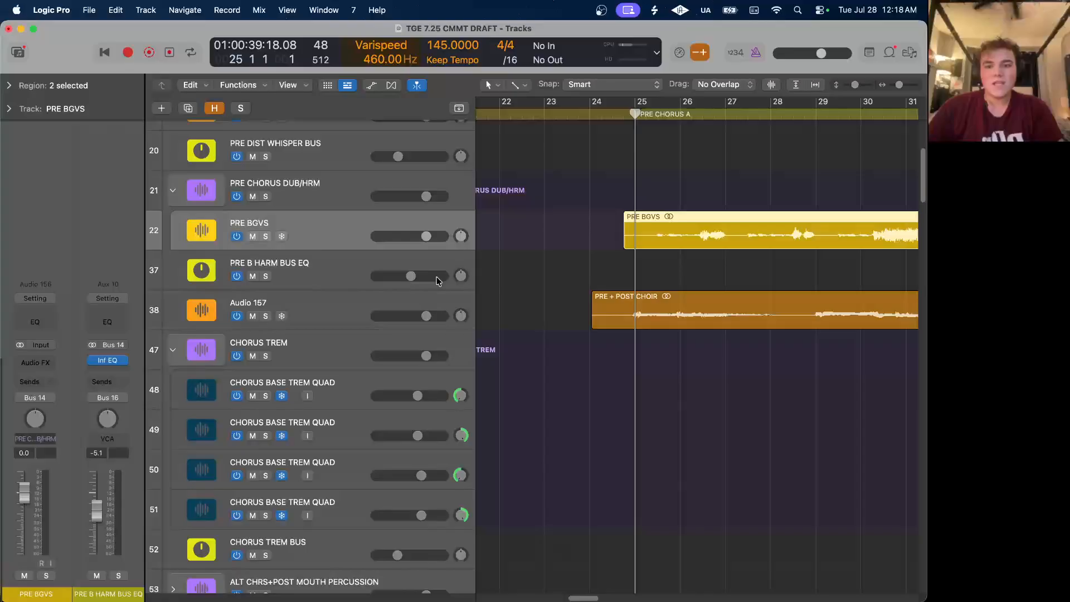
left_click(563, 269)
scroll(564, 269, "down", 5)
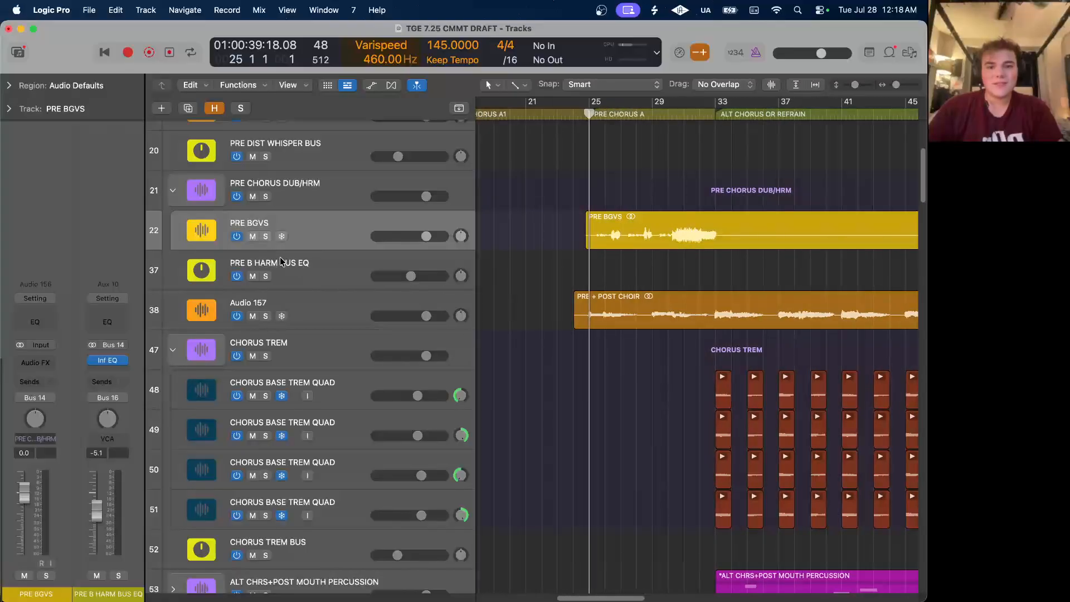
left_click(289, 273)
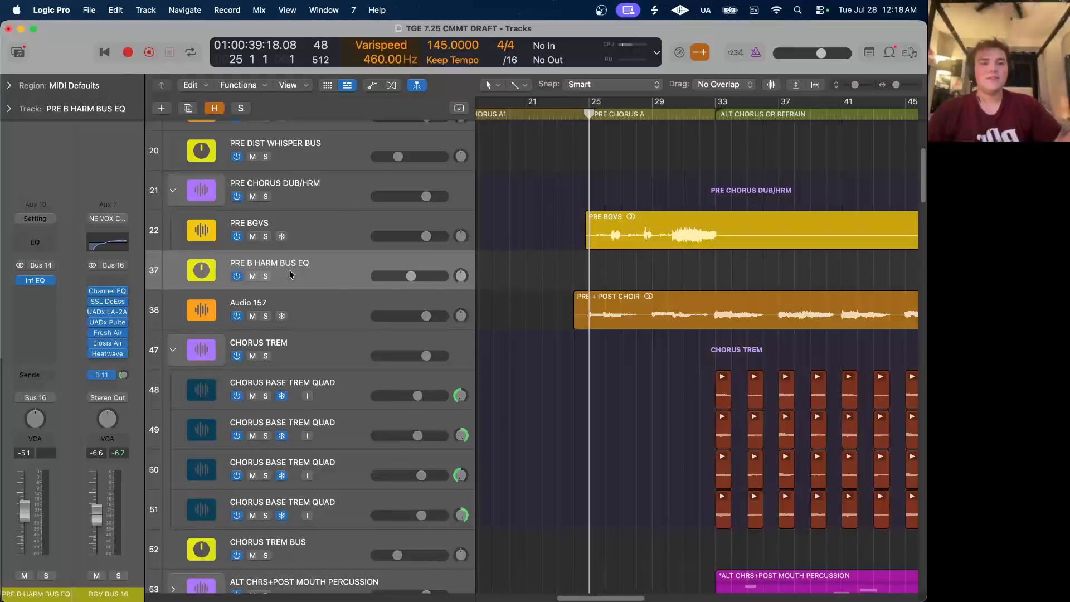
left_click(315, 242)
Show the PRE DIST WHISPER BUS channel strip and move the playhead to bar 17, at the start of CHORUS A1.
scroll(409, 238, "up", 3)
left_click(324, 198)
scroll(526, 241, "left", 5)
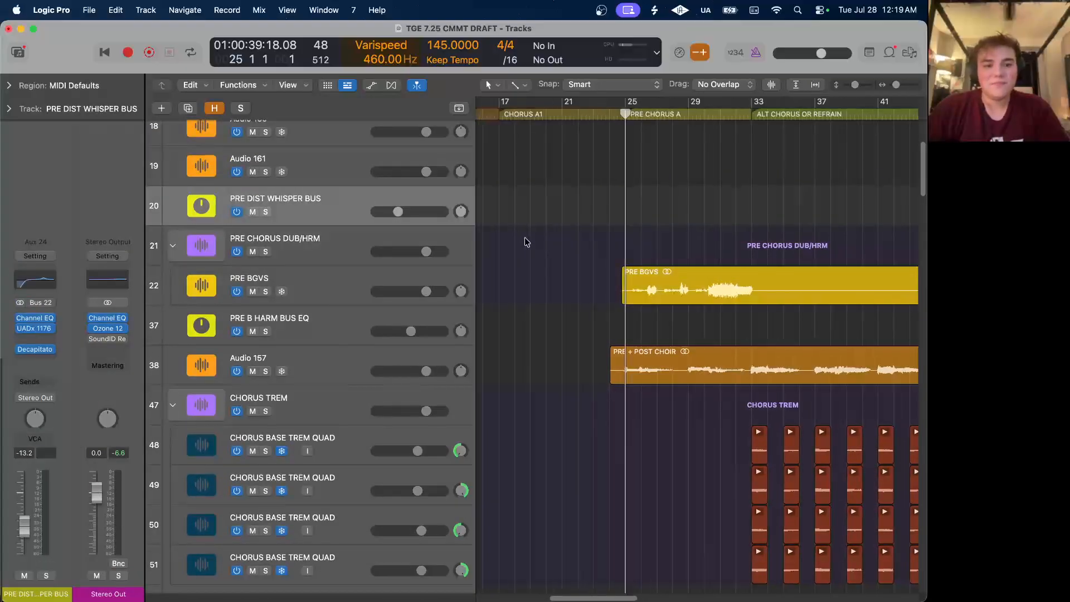
scroll(527, 242, "up", 5)
scroll(527, 242, "left", 2)
left_click(687, 117)
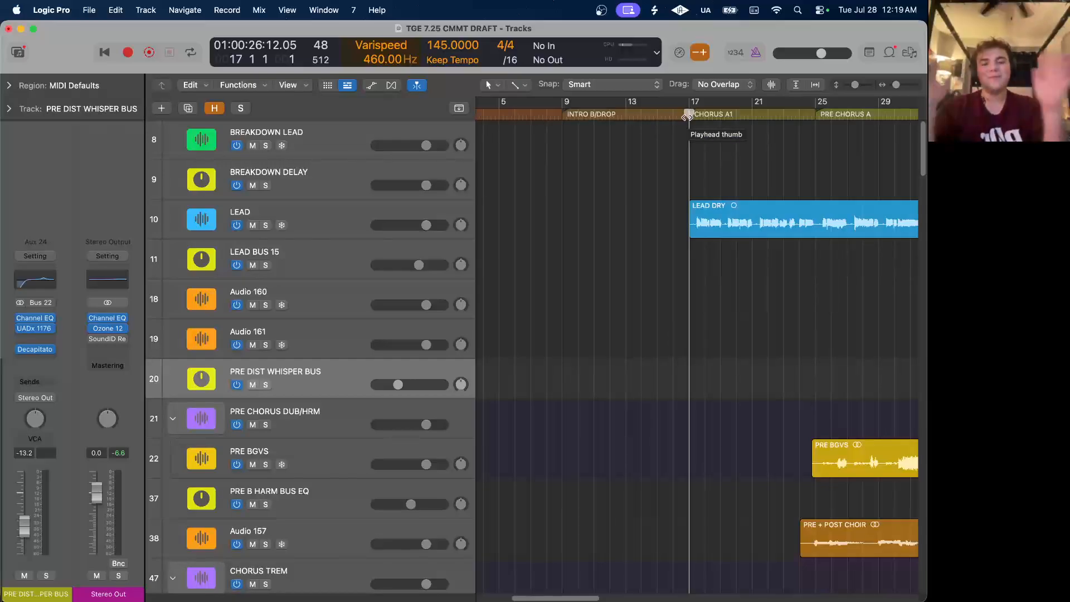
Solo the TRLN NE SUB A TGE* bass track and place the playhead just before bar 17.
scroll(719, 239, "down", 15)
scroll(720, 242, "down", 10)
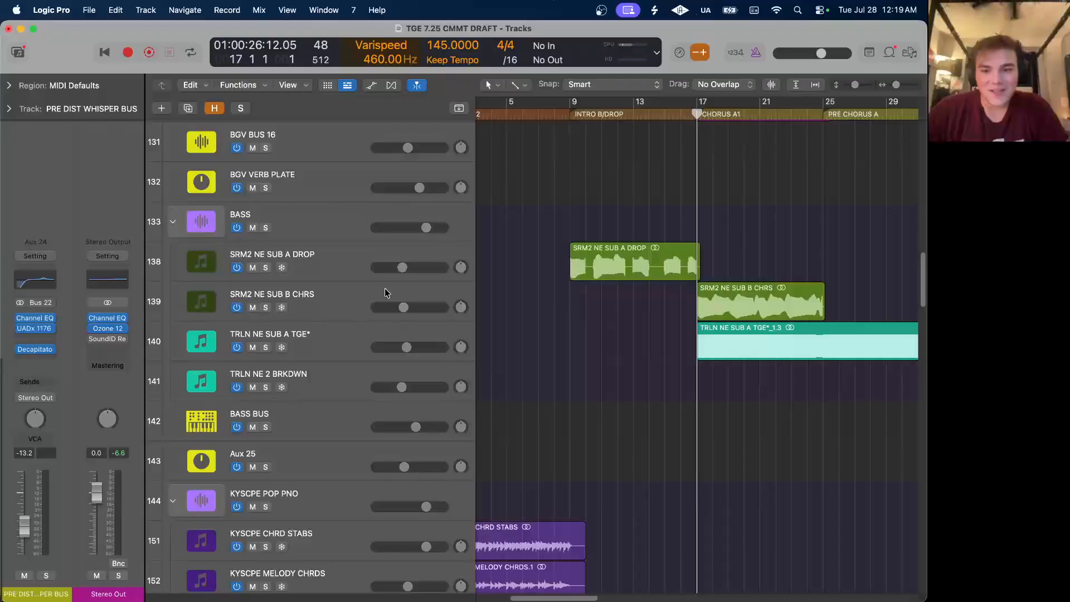
left_click(265, 347)
left_click(322, 350)
scroll(746, 201, "right", 1)
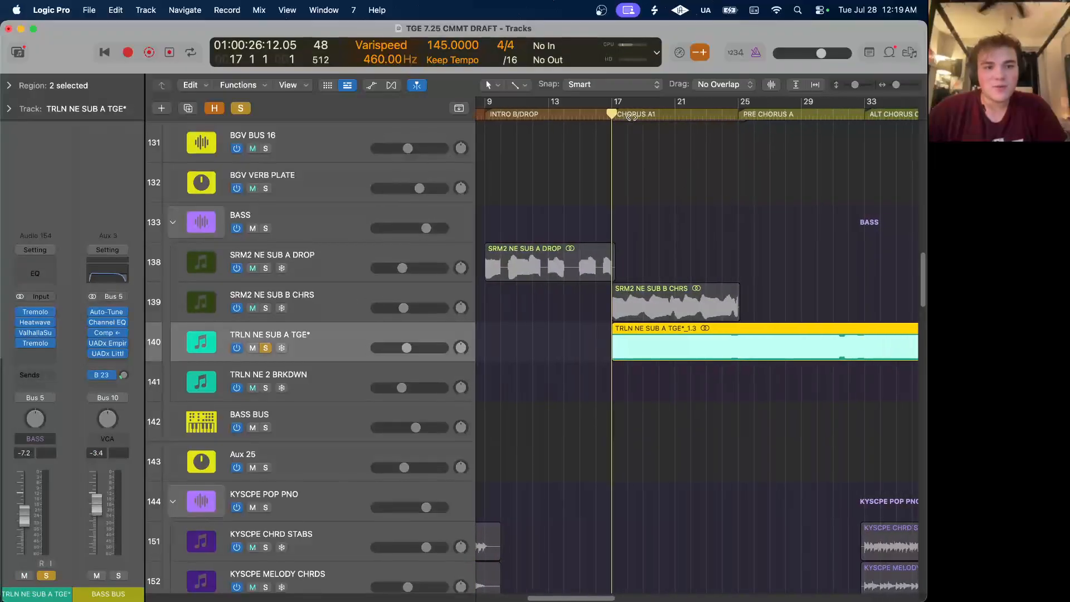
scroll(636, 117, "up", 5)
left_click(549, 114)
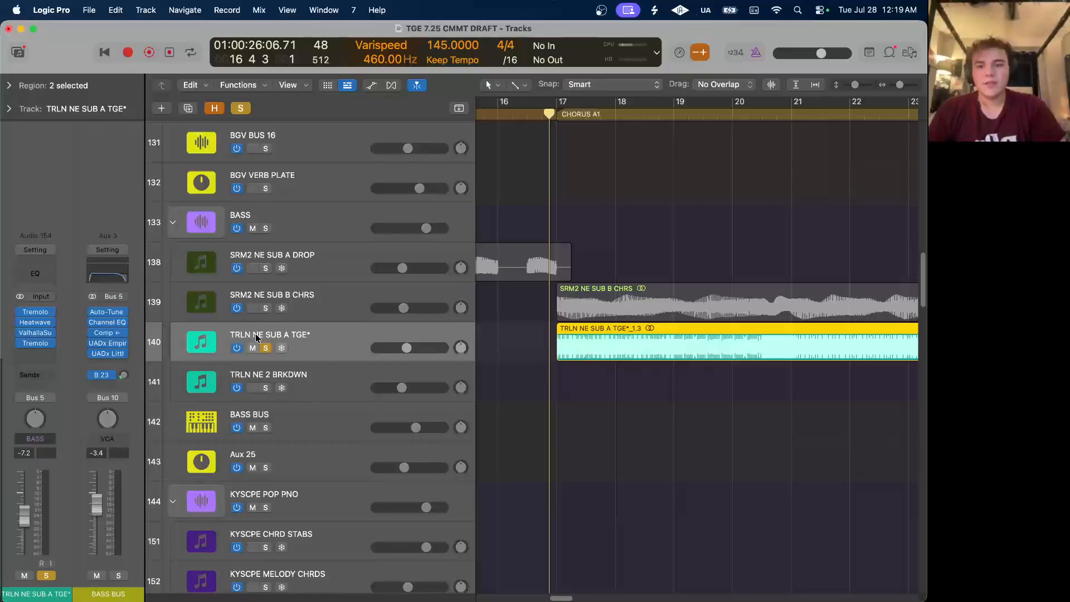
Open the Heatwave and ValhallaSupermassive plug-ins on TRLN NE SUB A TGE* in turn, closing each after viewing.
mouse_move(43, 312)
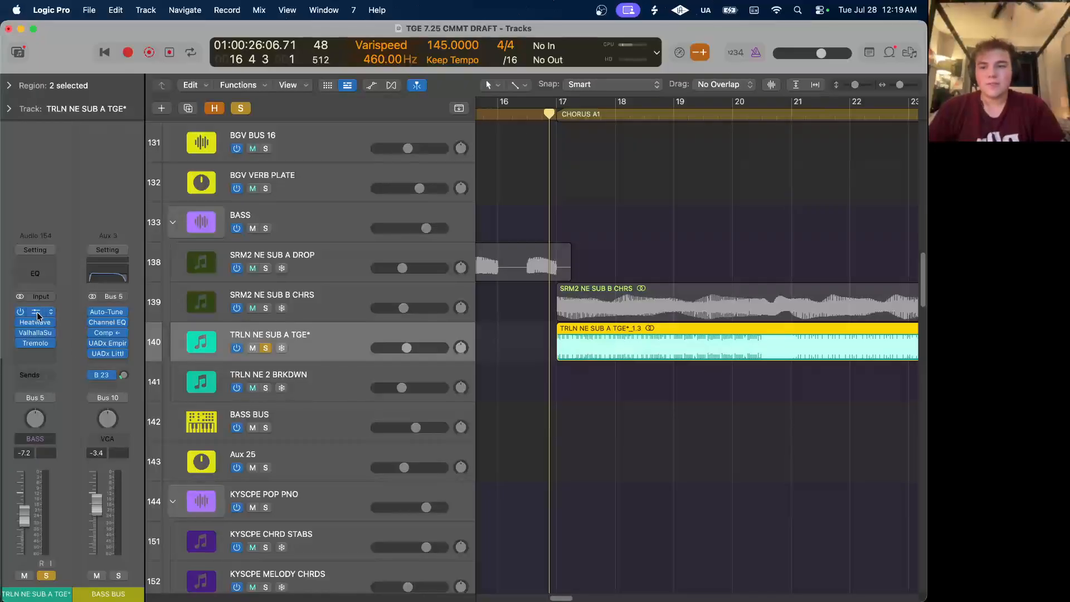
left_click(37, 319)
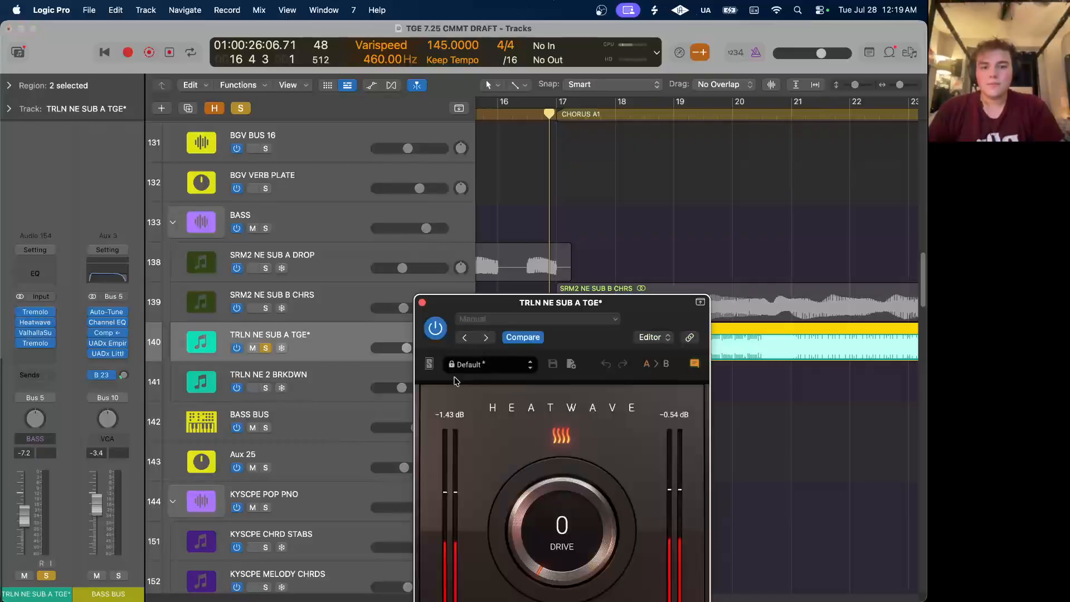
left_click(422, 303)
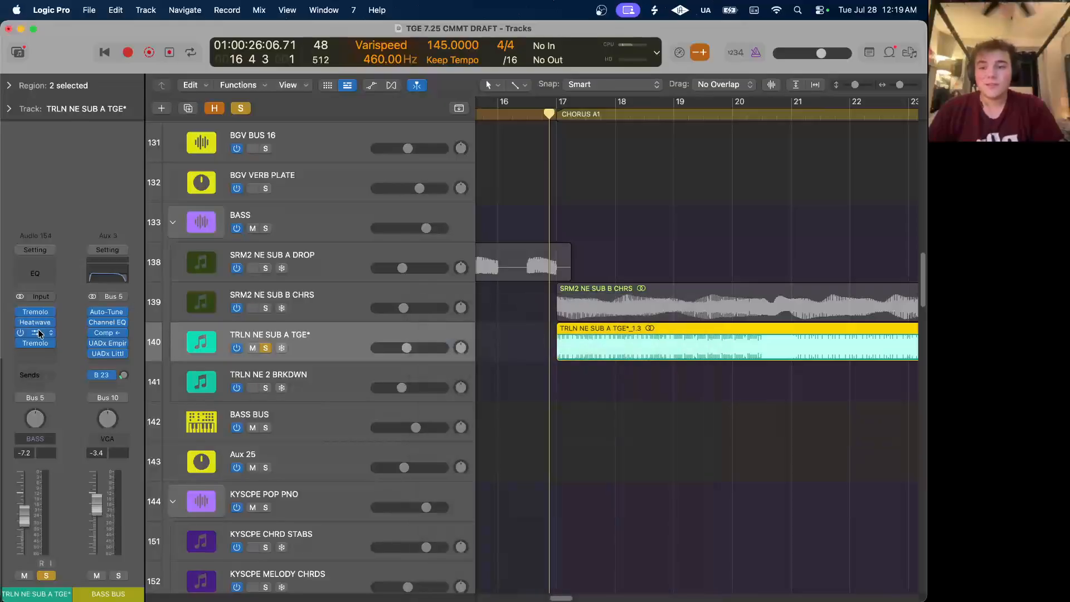
left_click(38, 333)
left_click_drag(701, 321, 543, 199)
left_click(275, 193)
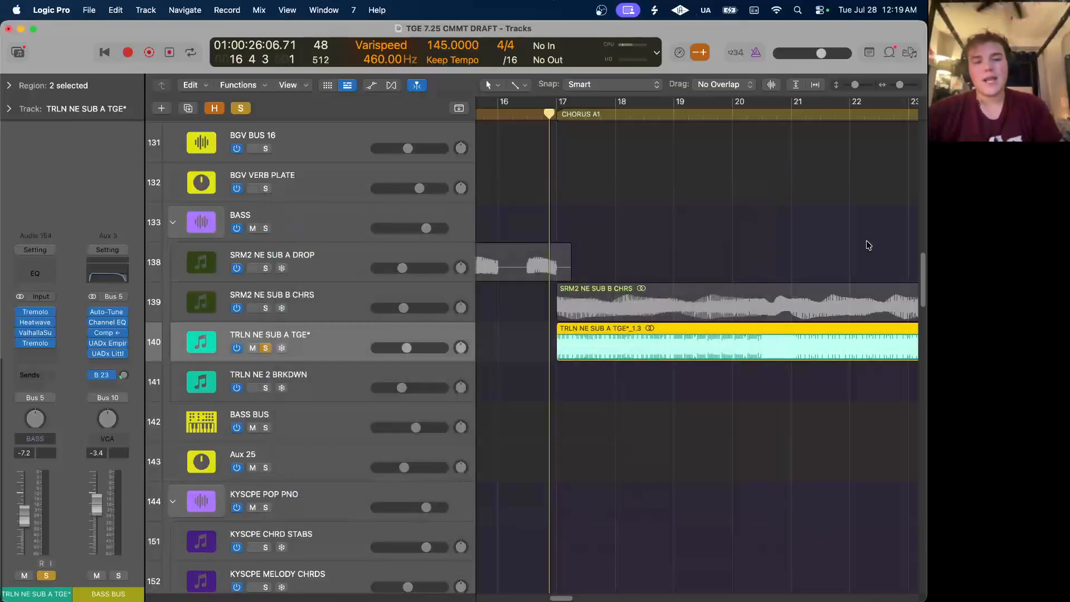
Show the track automation and play the soloed TRLN NE SUB A TGE* bass from about bar 30.
key("a")
scroll(641, 352, "down", 2)
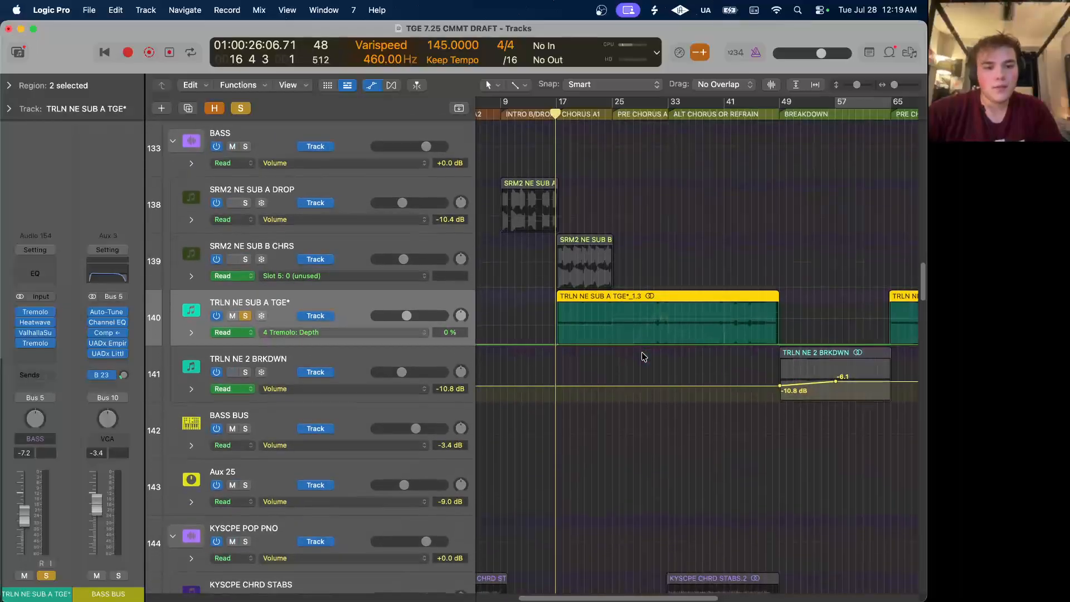
scroll(670, 304, "right", 10)
left_click(503, 109)
key("space")
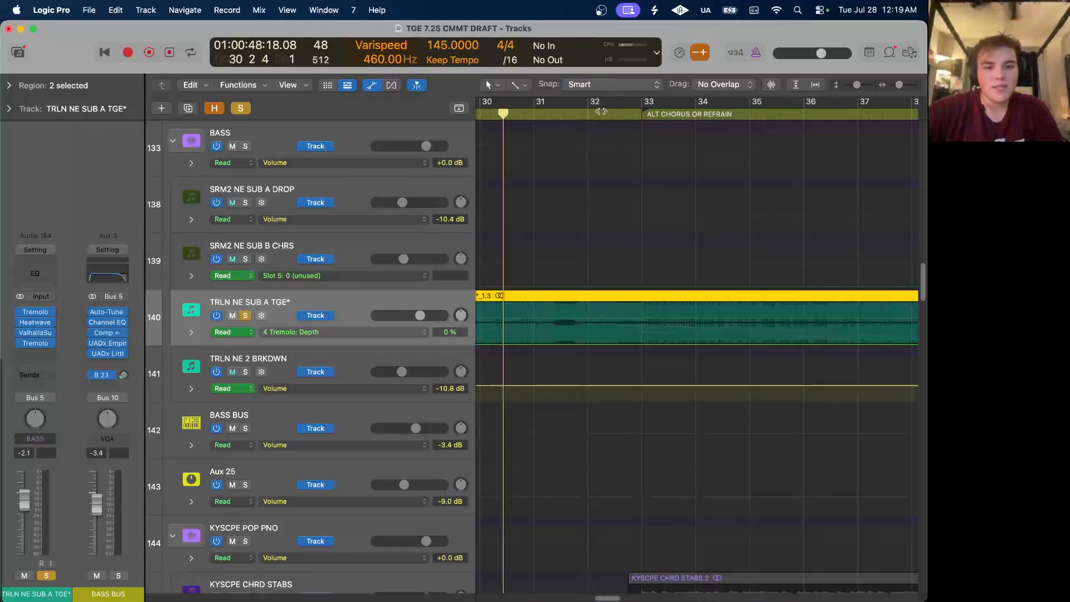
Move the playhead back to bar 28 and play the soloed bass into the ALT CHORUS OR REFRAIN section.
key("z")
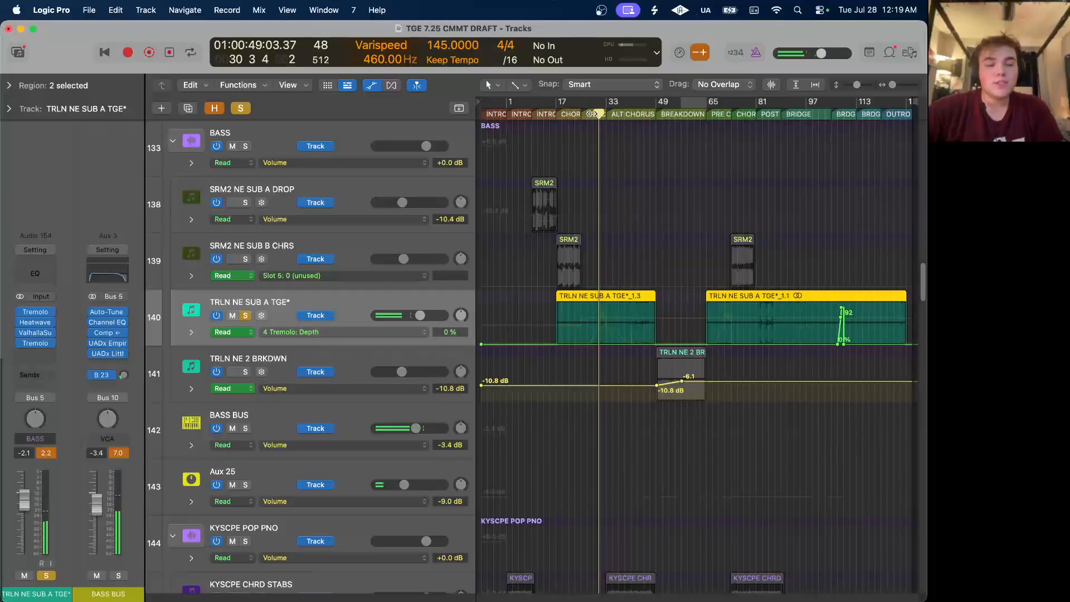
scroll(591, 114, "up", 5)
scroll(593, 114, "up", 1)
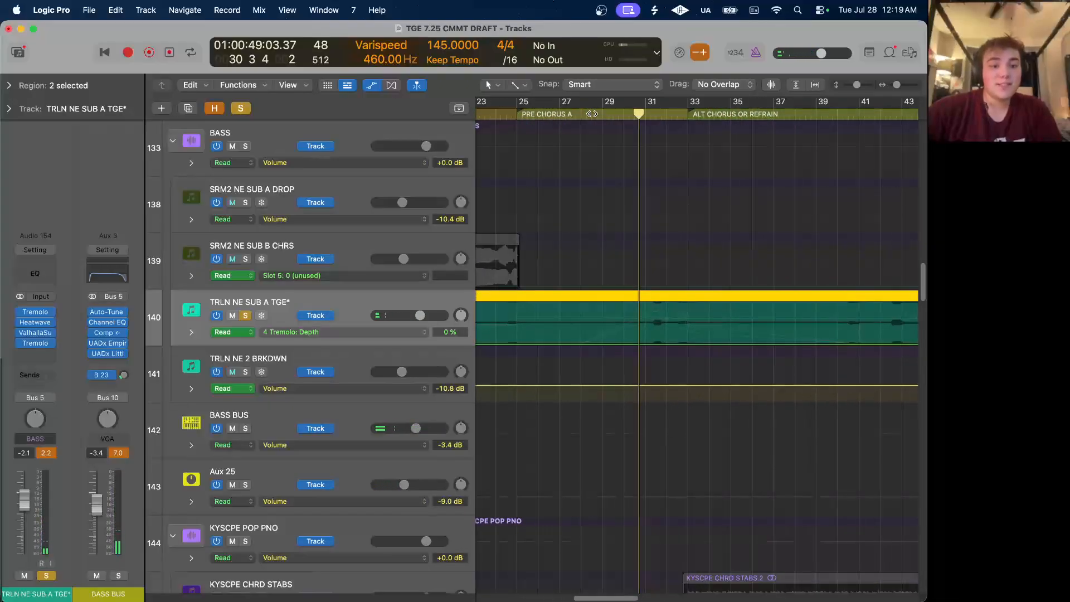
left_click(595, 114)
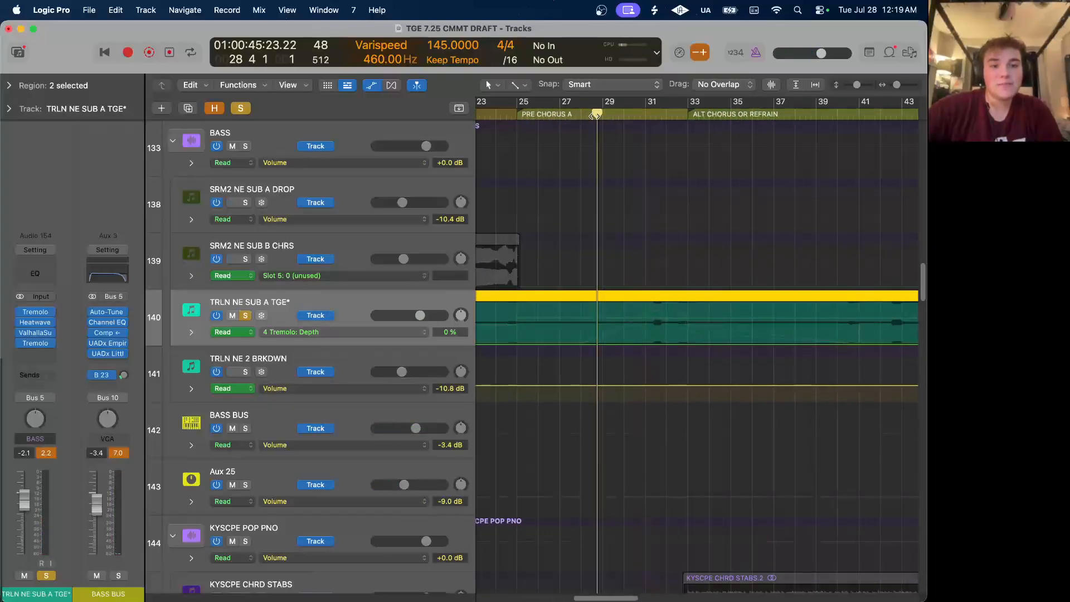
key("space")
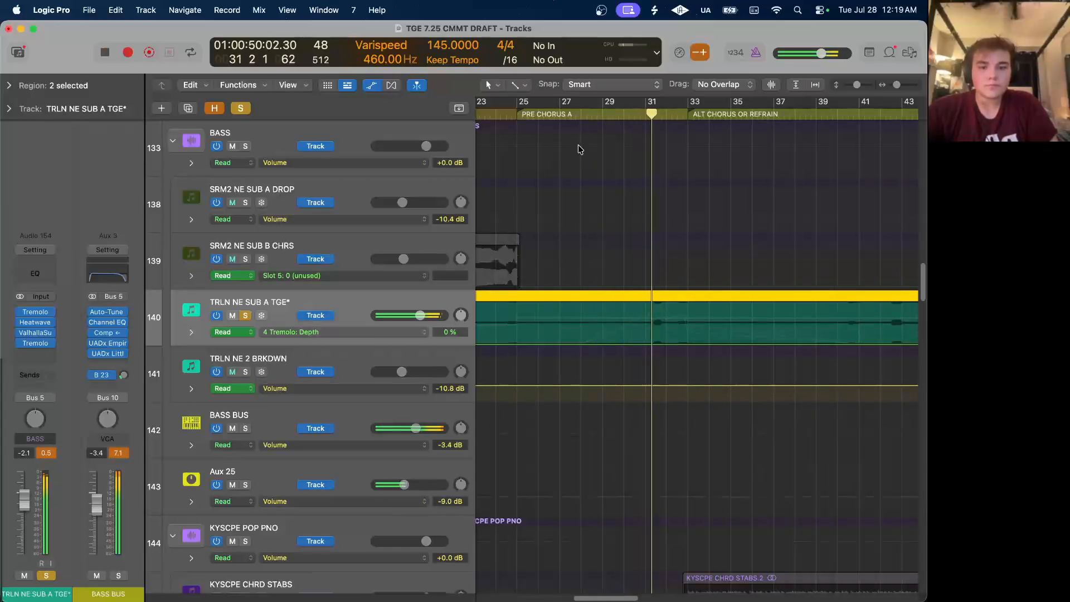
Review the list of automated parameters on the TRLN NE SUB A TGE* track, keeping 4 Tremolo: Depth displayed.
left_click(413, 332)
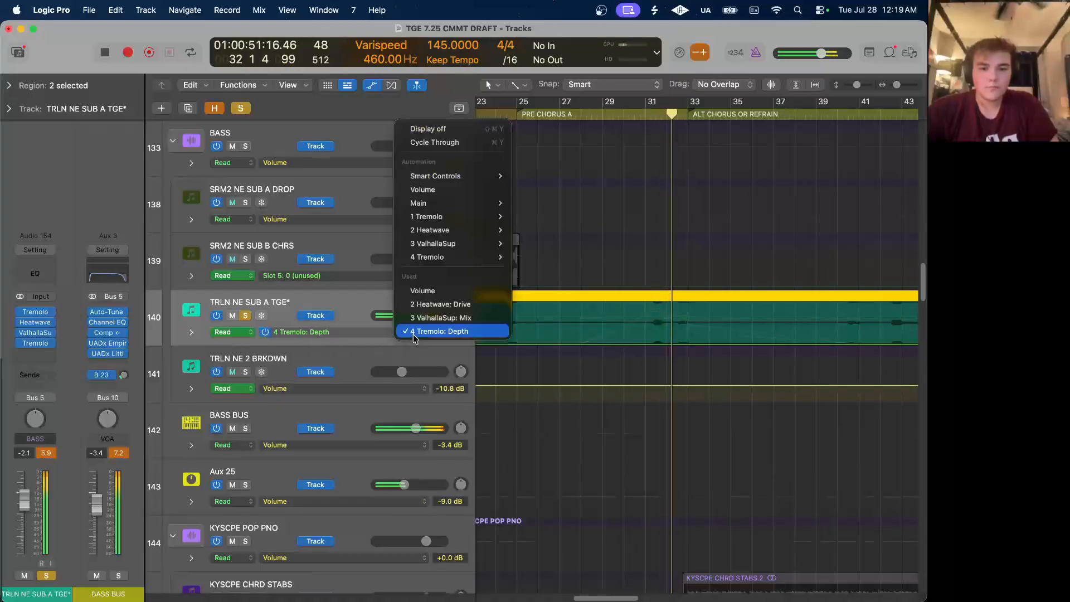
left_click(347, 298)
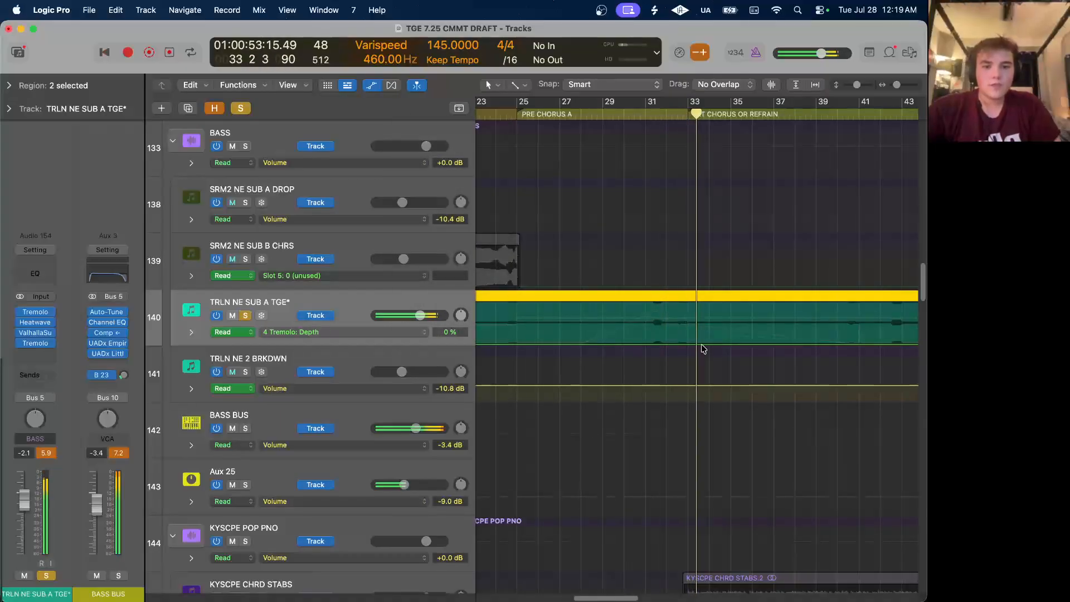
scroll(701, 343, "left", 2)
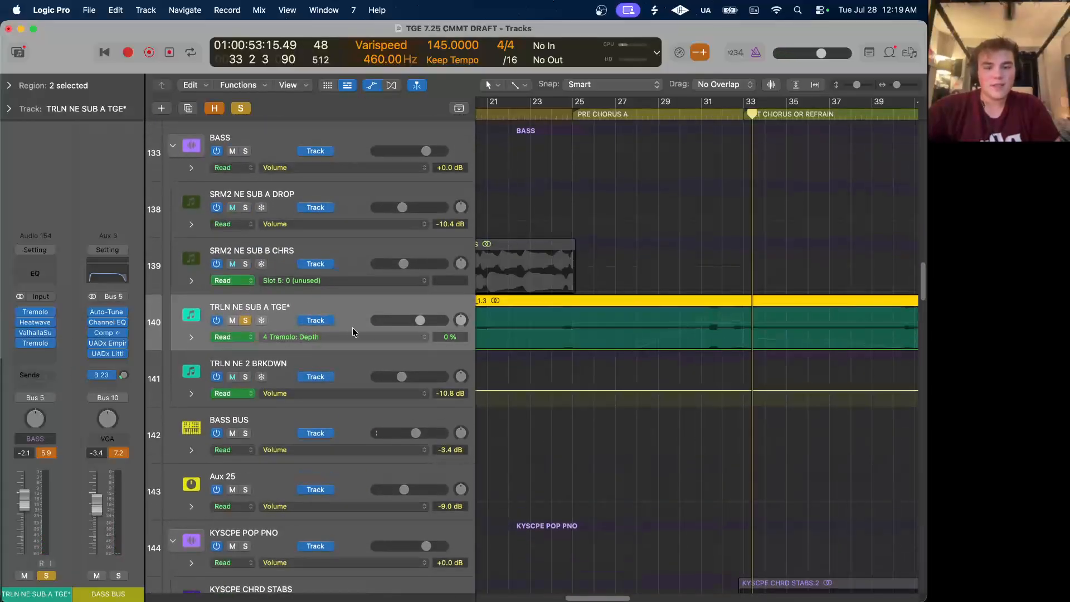
left_click(342, 335)
left_click(298, 300)
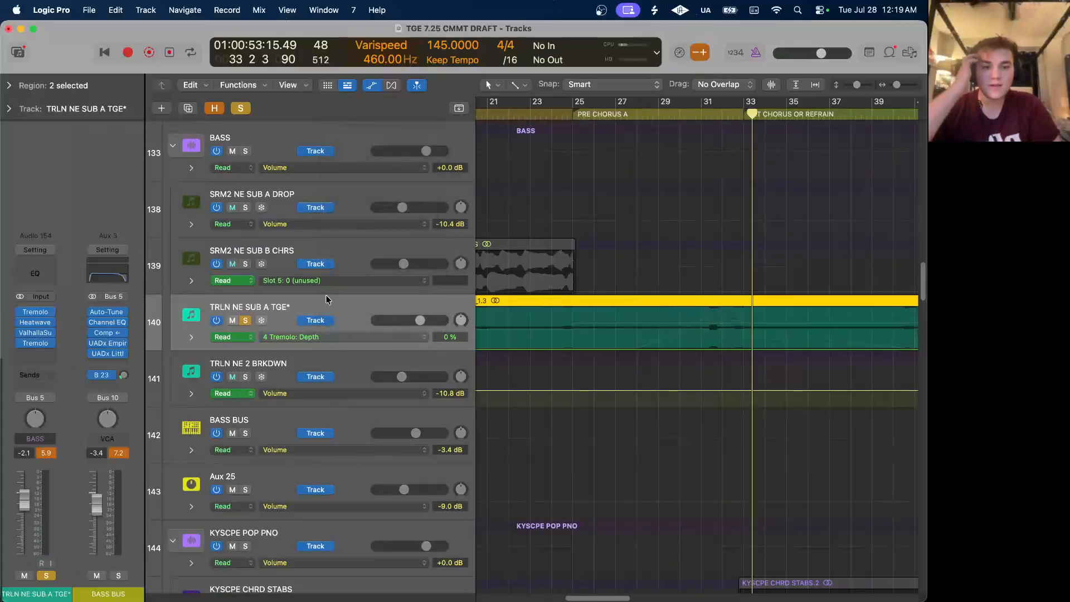
scroll(503, 302, "left", 5)
left_click(388, 335)
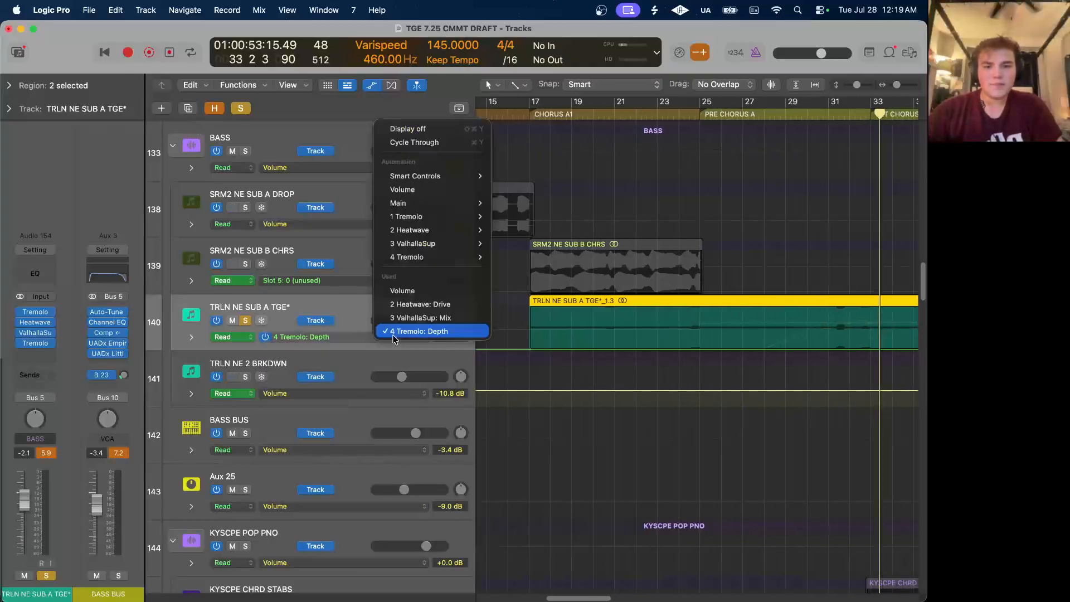
left_click(339, 301)
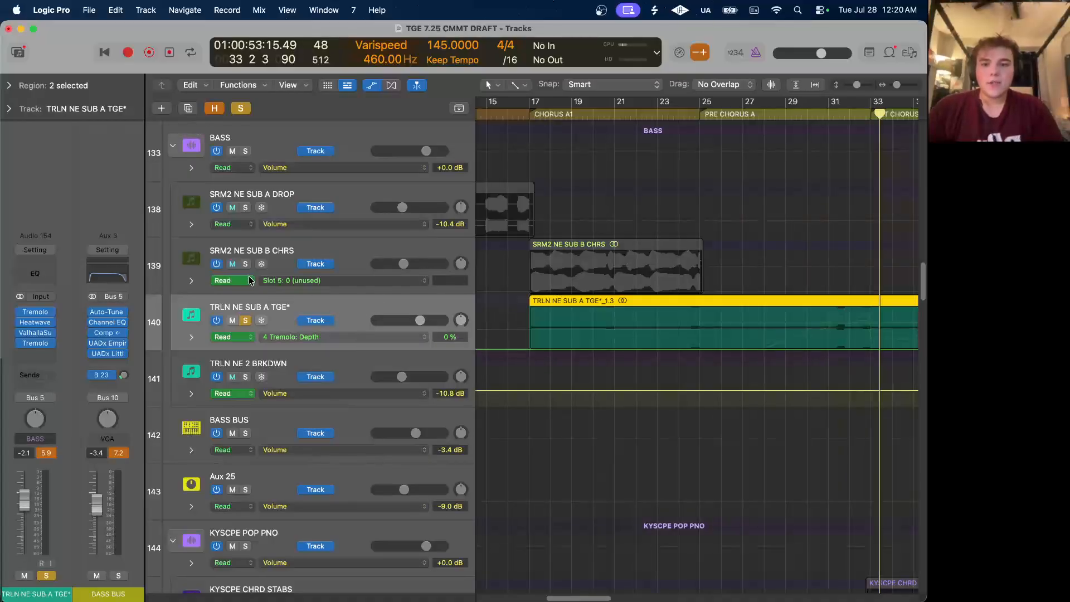
Move the playhead to bar 17, at the start of CHORUS A1, and turn off solo.
left_click(527, 115)
left_click(240, 108)
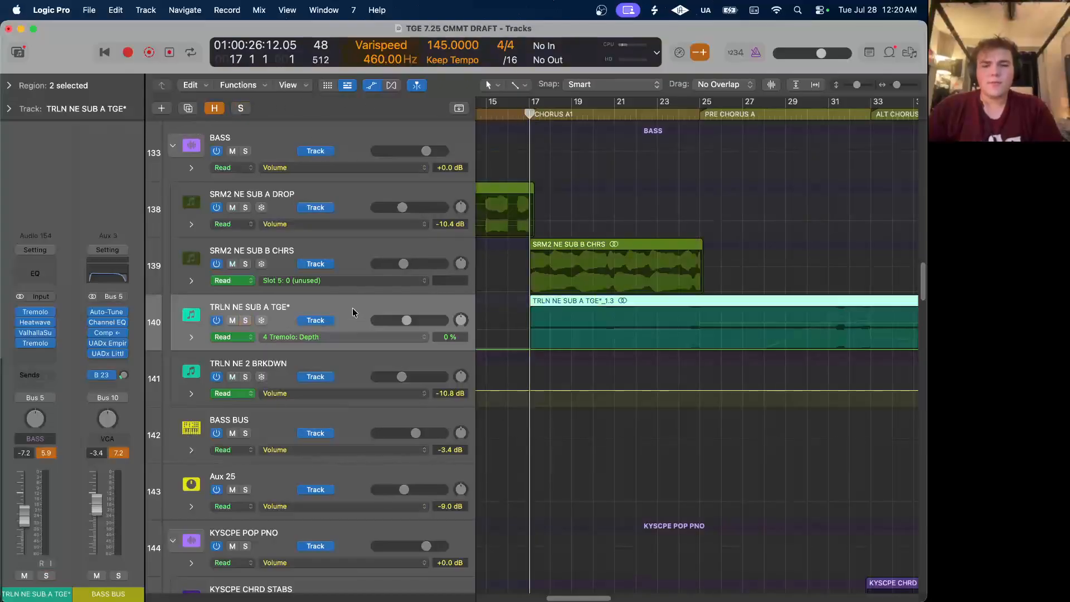
Hide the track automation and show the BASS and KYSCPE POP PNO tracks across the arrangement.
key("a")
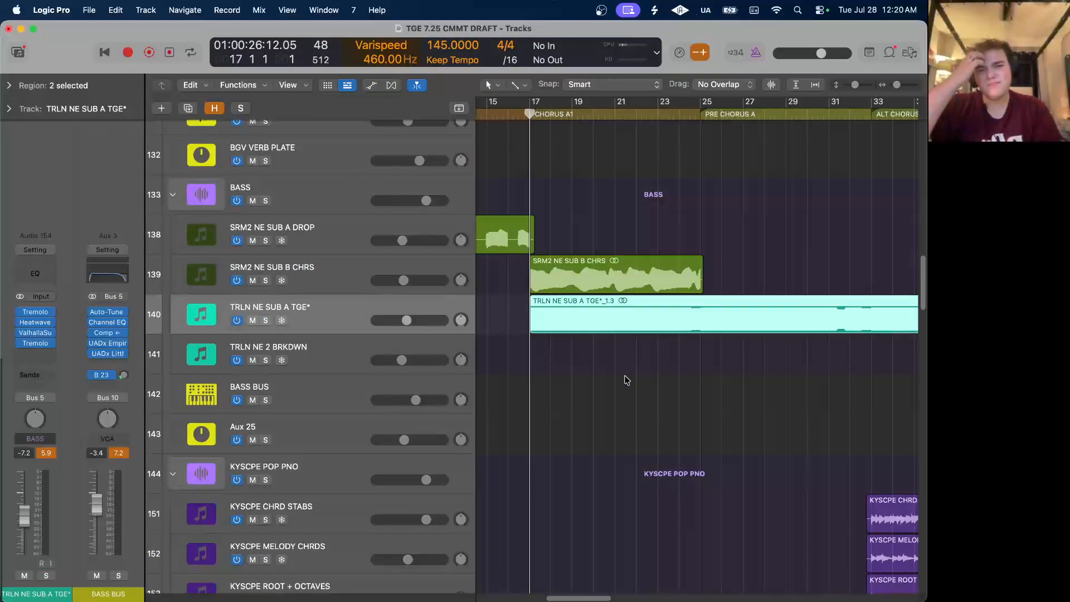
key("super+Left")
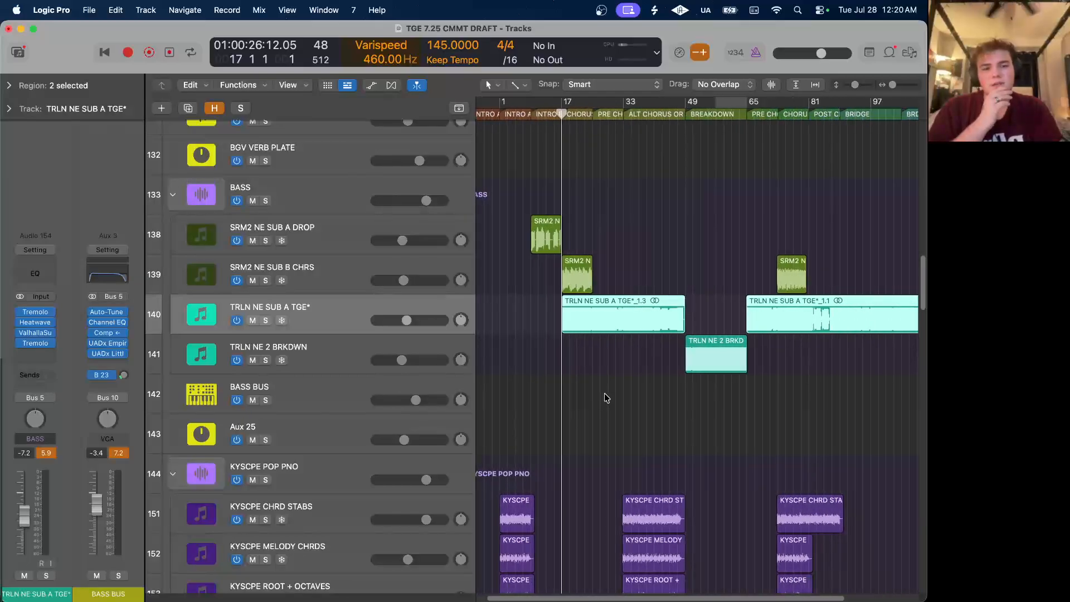
scroll(403, 362, "down", 5)
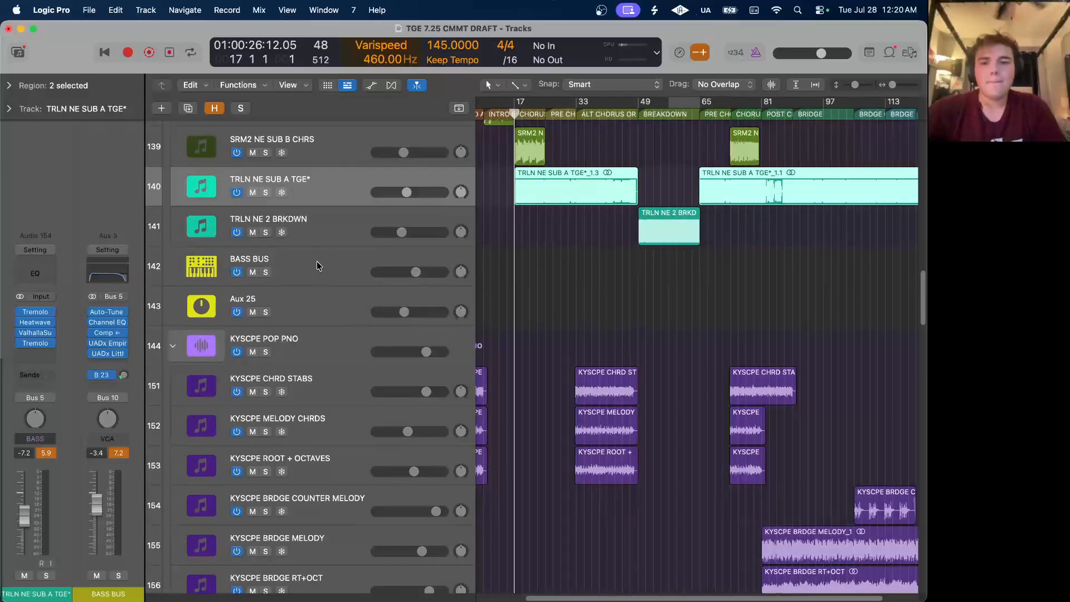
Review the Auto-Tune Artist settings on the BASS BUS track.
left_click(318, 265)
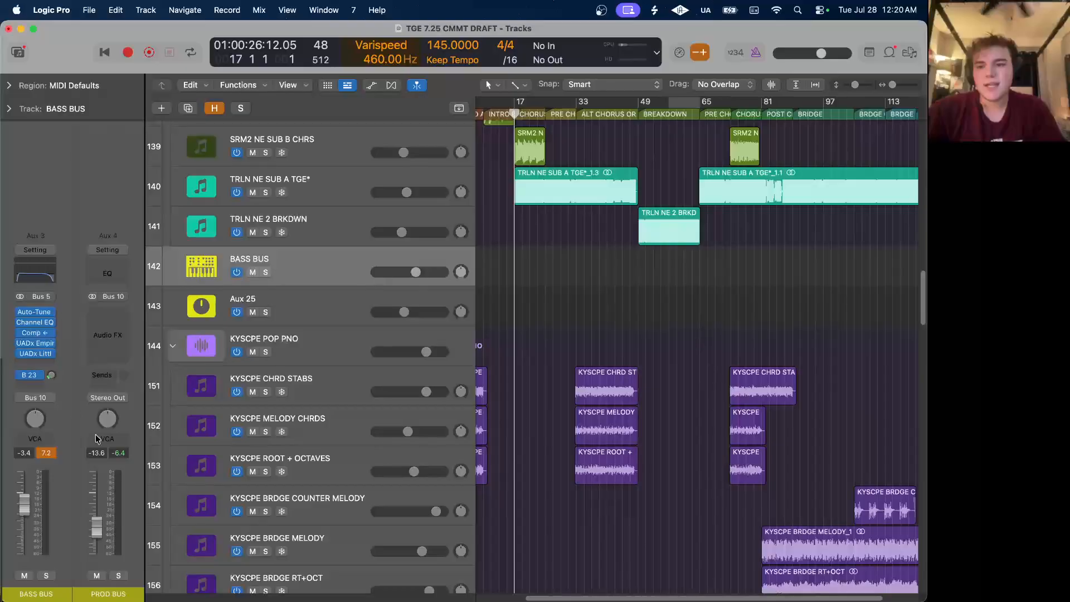
left_click(36, 310)
left_click(40, 302)
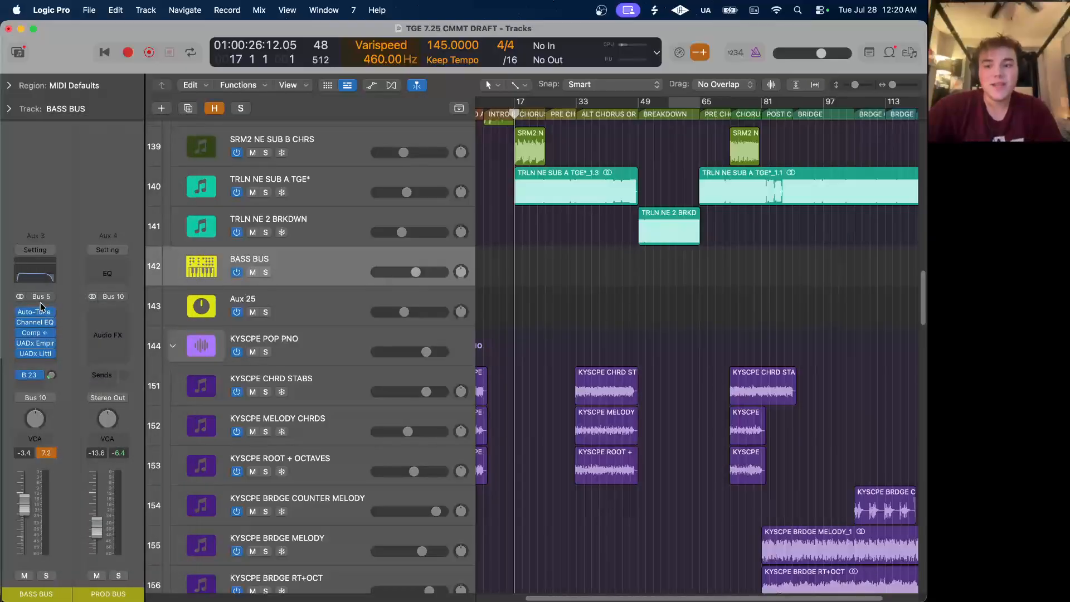
left_click(37, 313)
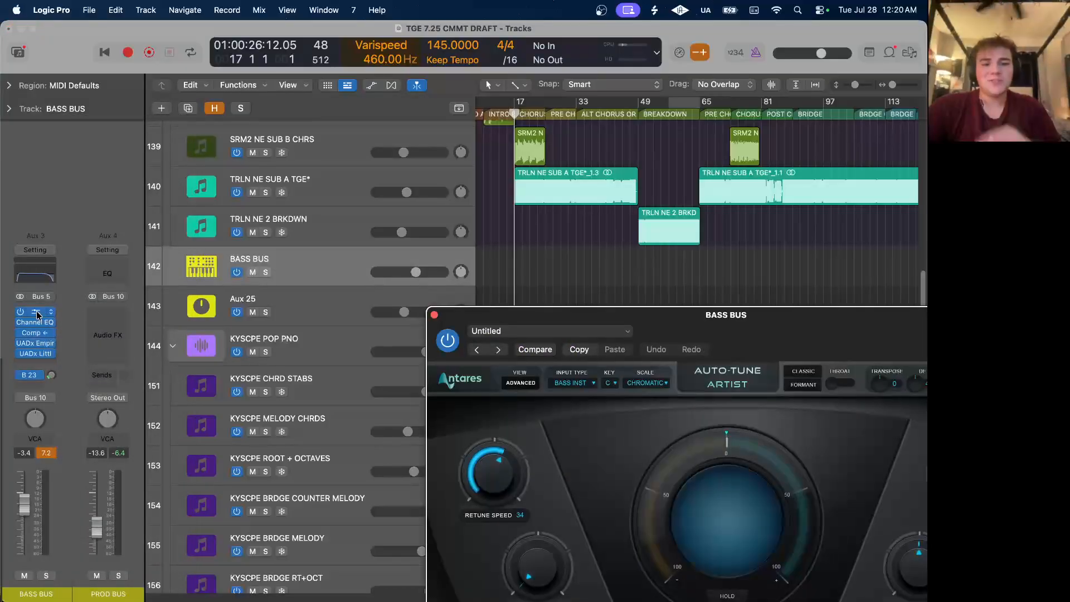
left_click(433, 315)
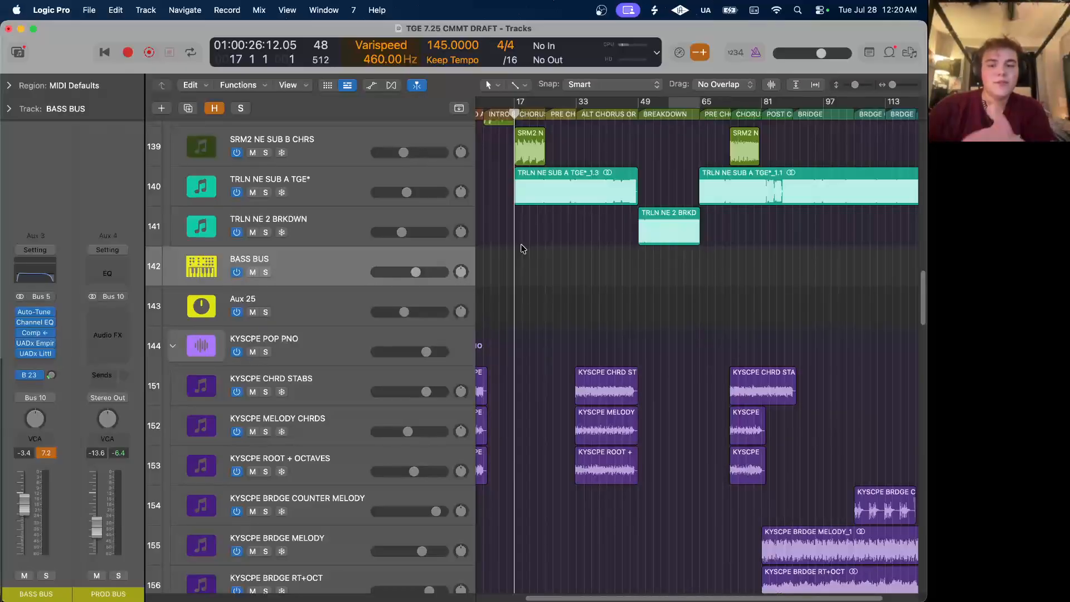
left_click(34, 312)
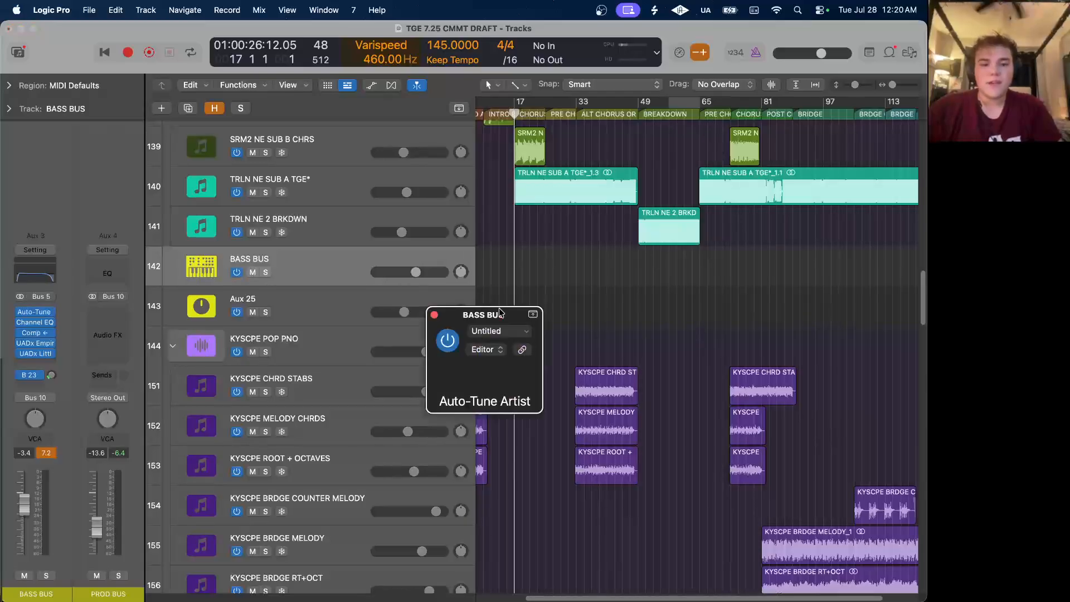
left_click_drag(519, 329, 381, 157)
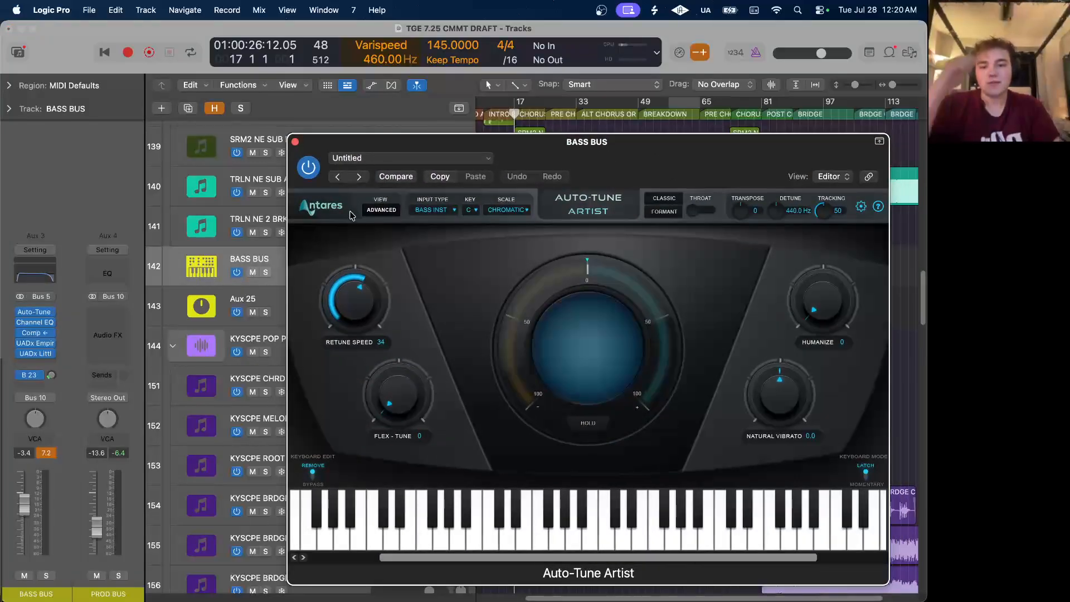
left_click(296, 143)
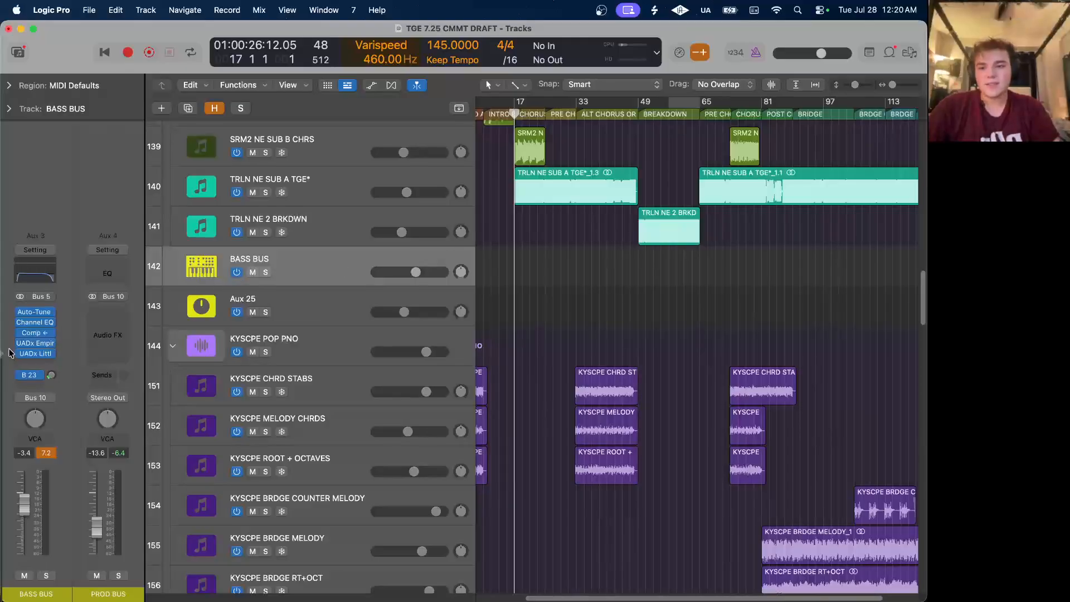
Review the Channel EQ curve and the Compressor settings on the BASS BUS track.
left_click(36, 325)
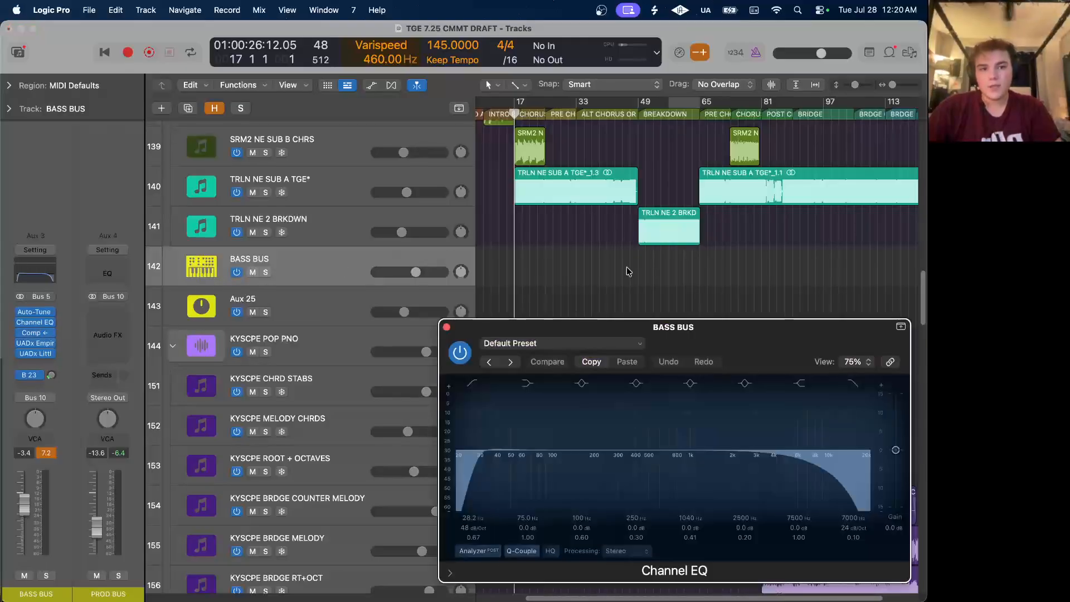
left_click_drag(685, 329, 566, 250)
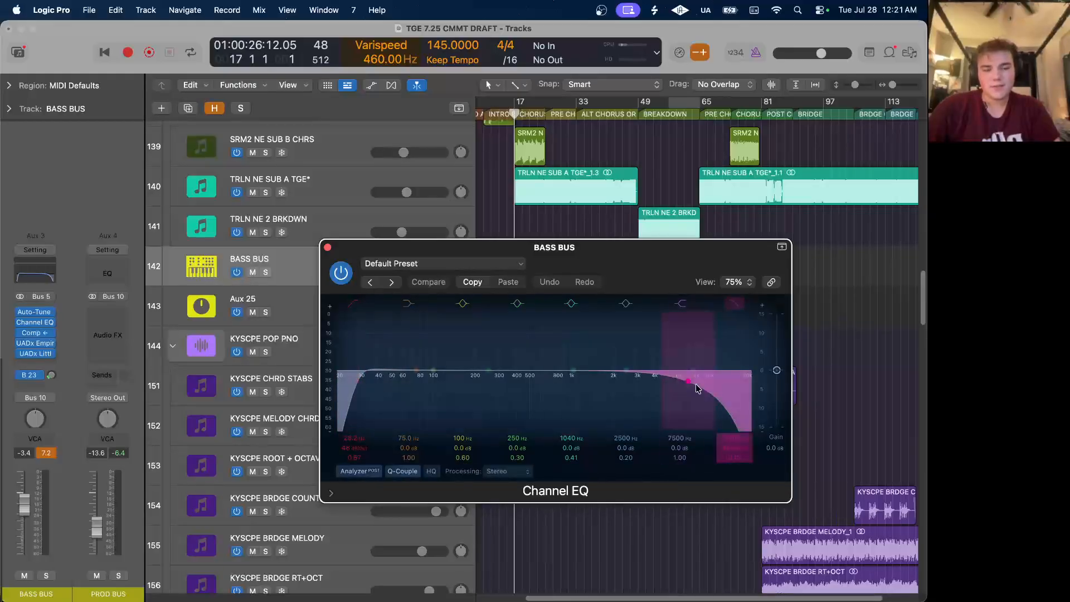
left_click(327, 247)
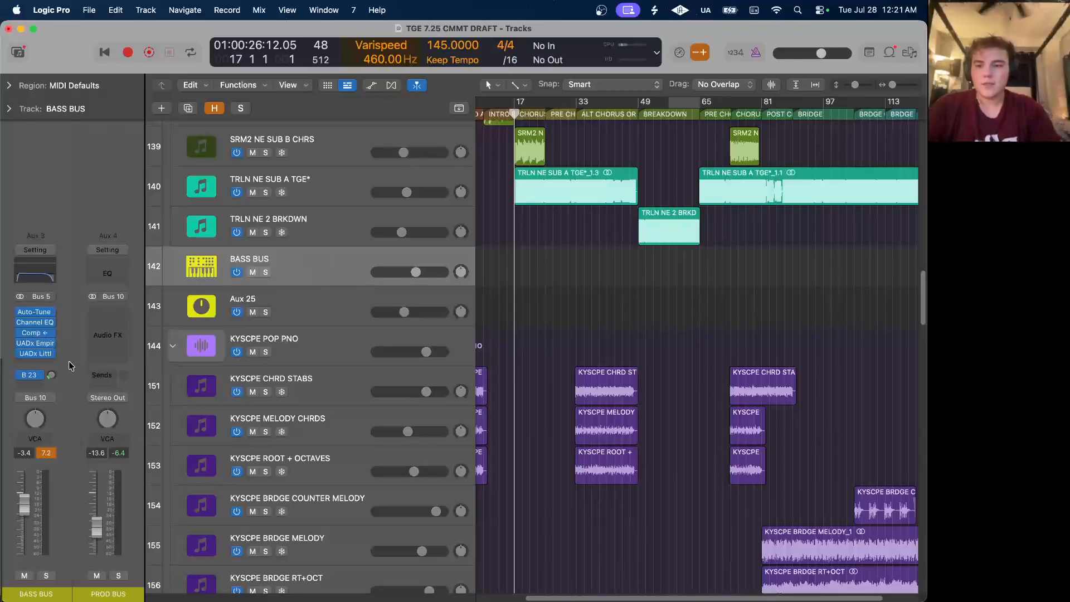
left_click(38, 334)
left_click_drag(639, 125, 529, 79)
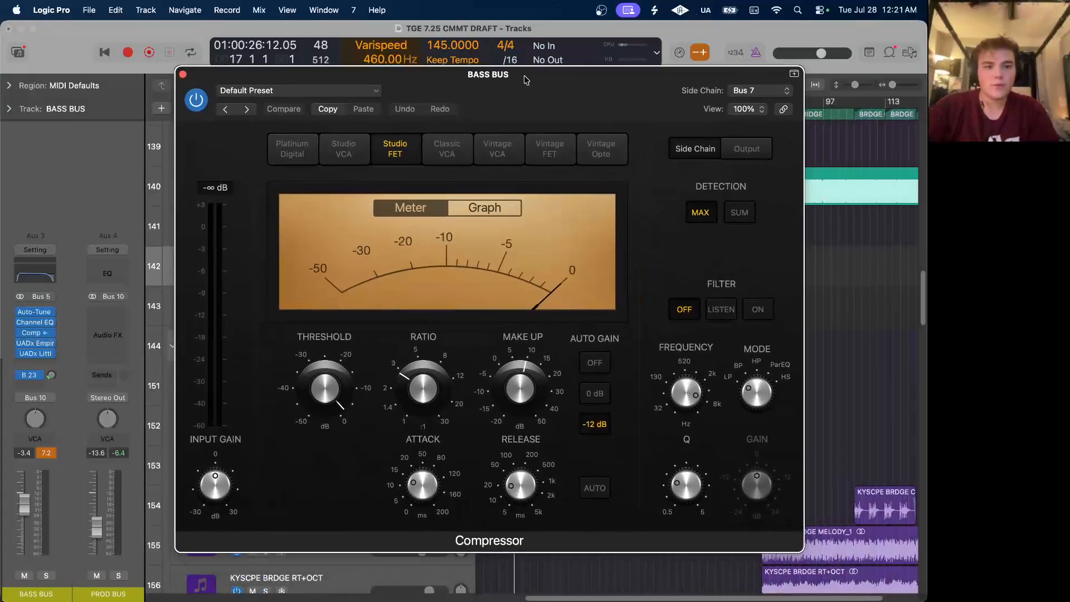
left_click(182, 73)
Look over the tracks below BASS BUS as far as NE SRM2 KICK CMMT and the other drum tracks.
scroll(585, 305, "down", 8)
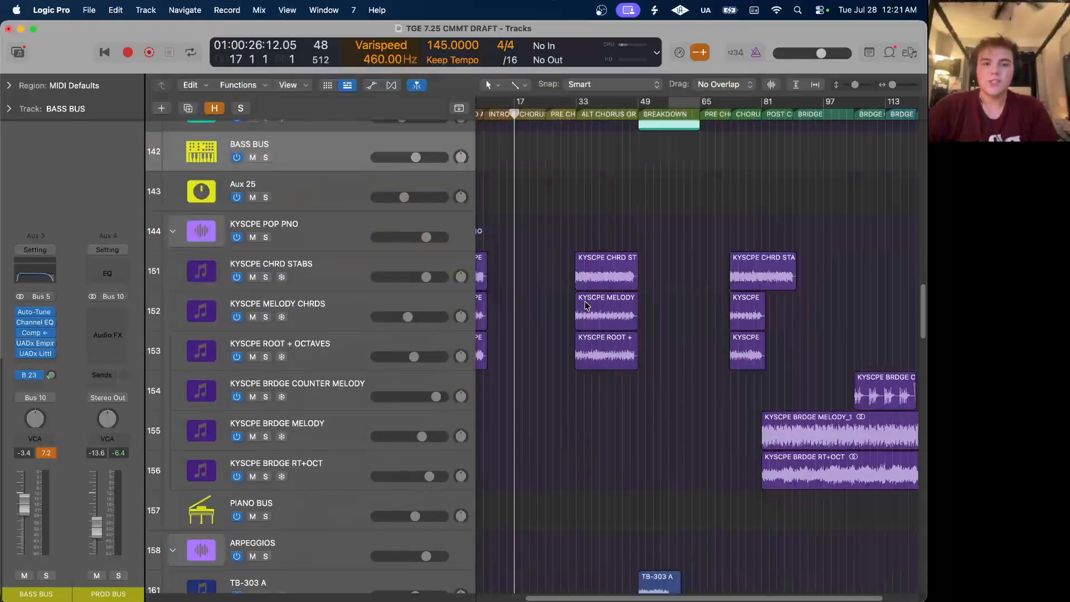
scroll(585, 305, "down", 10)
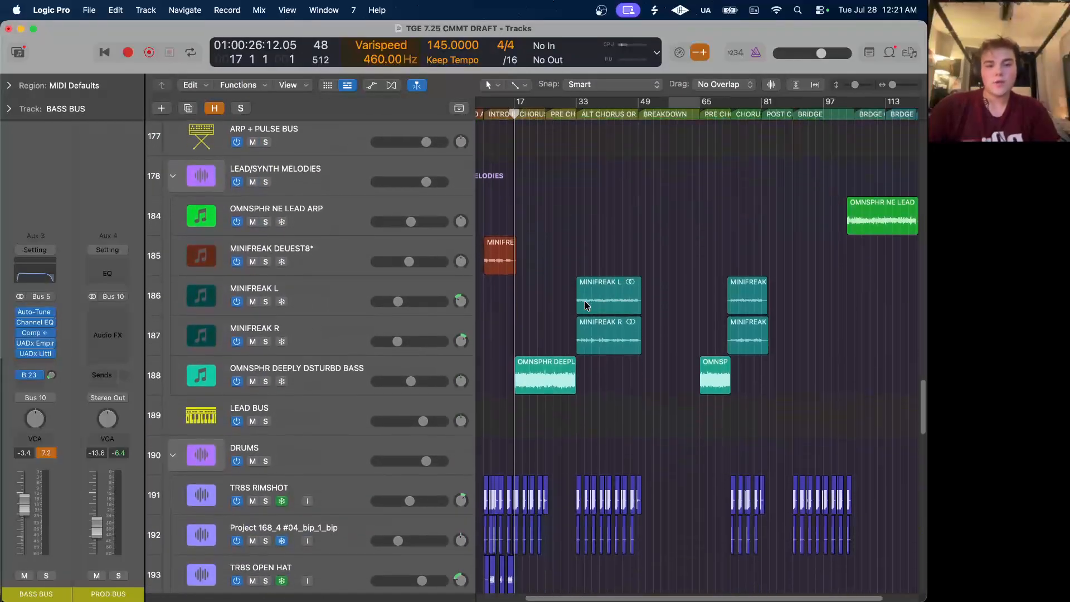
scroll(585, 305, "down", 8)
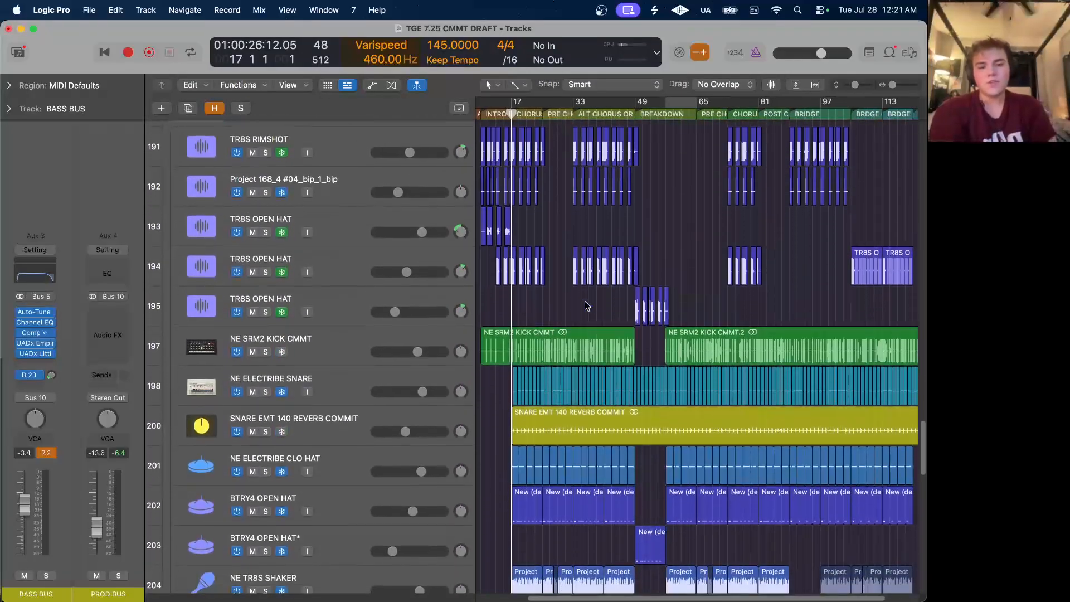
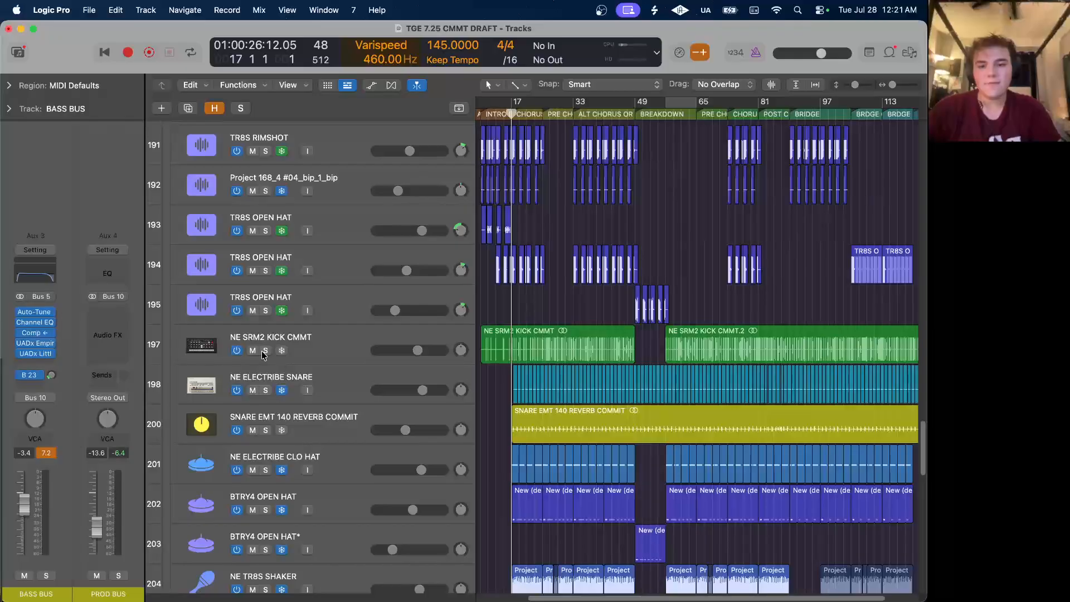
scroll(265, 355, "up", 4)
scroll(264, 355, "up", 2)
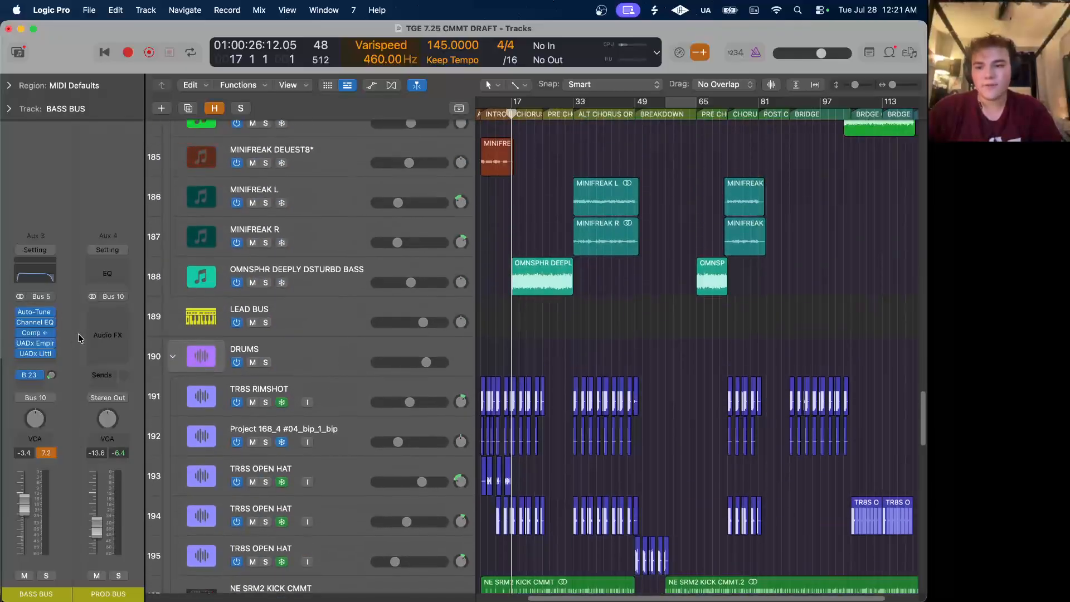
Review the UADx Empirical Labs Distressor and the last UADx plug-in on the BASS BUS channel.
left_click(41, 344)
left_click_drag(680, 330, 341, 91)
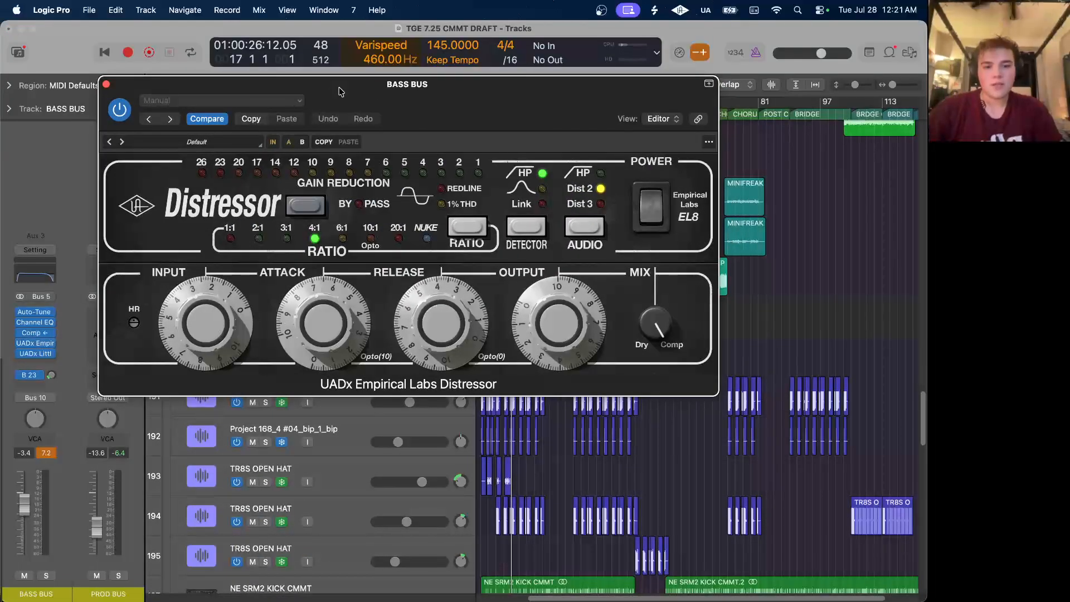
left_click(106, 84)
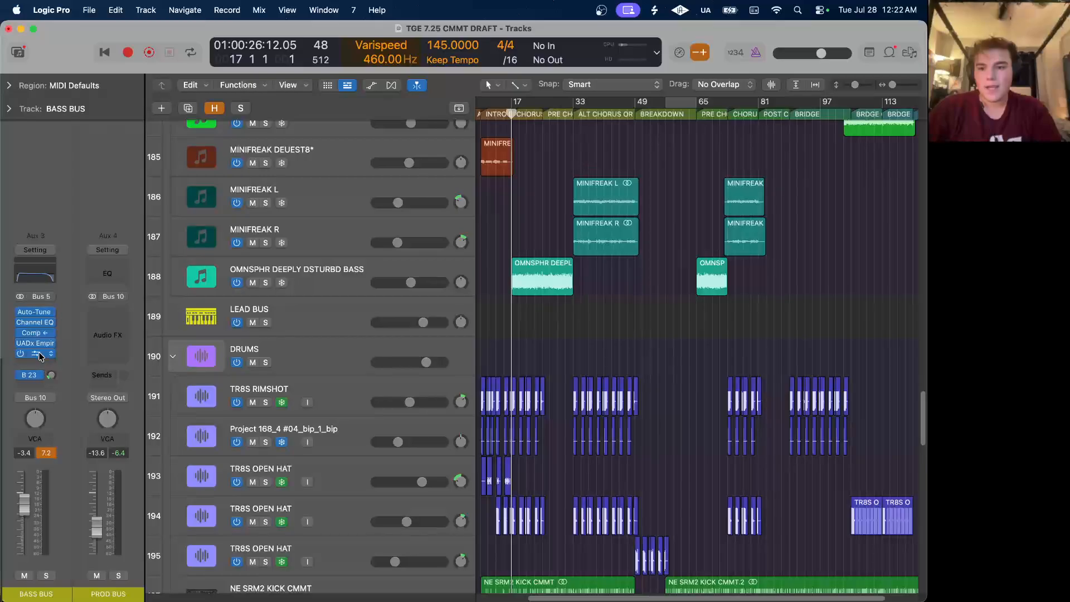
left_click(40, 356)
left_click(446, 324)
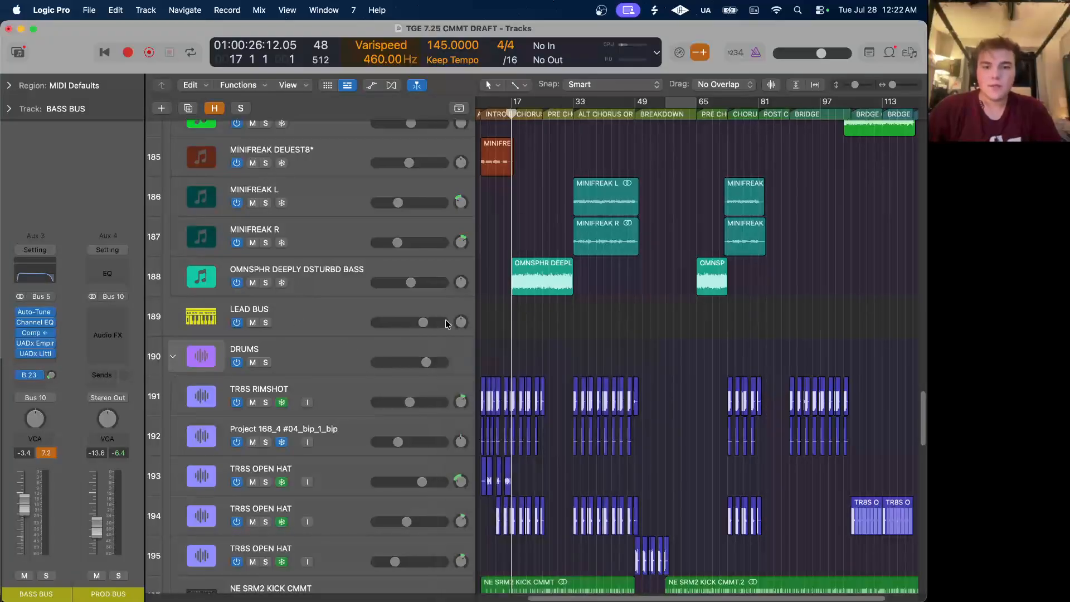
Select the Aux 25 track below BASS BUS and review its Heatwave plug-in.
scroll(446, 324, "up", 20)
scroll(446, 324, "down", 15)
left_click(299, 446)
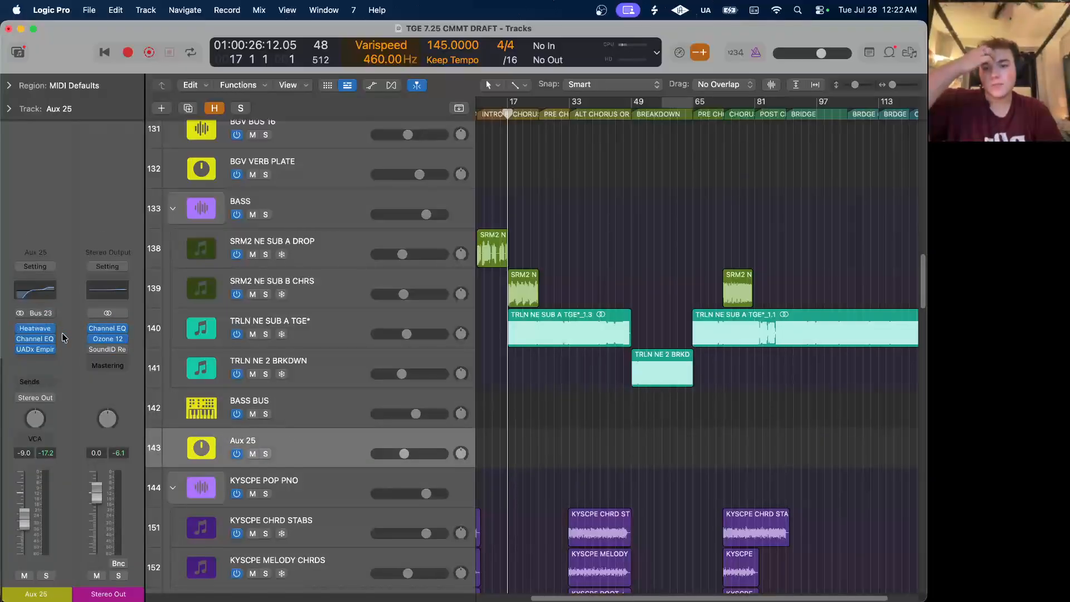
left_click(37, 329)
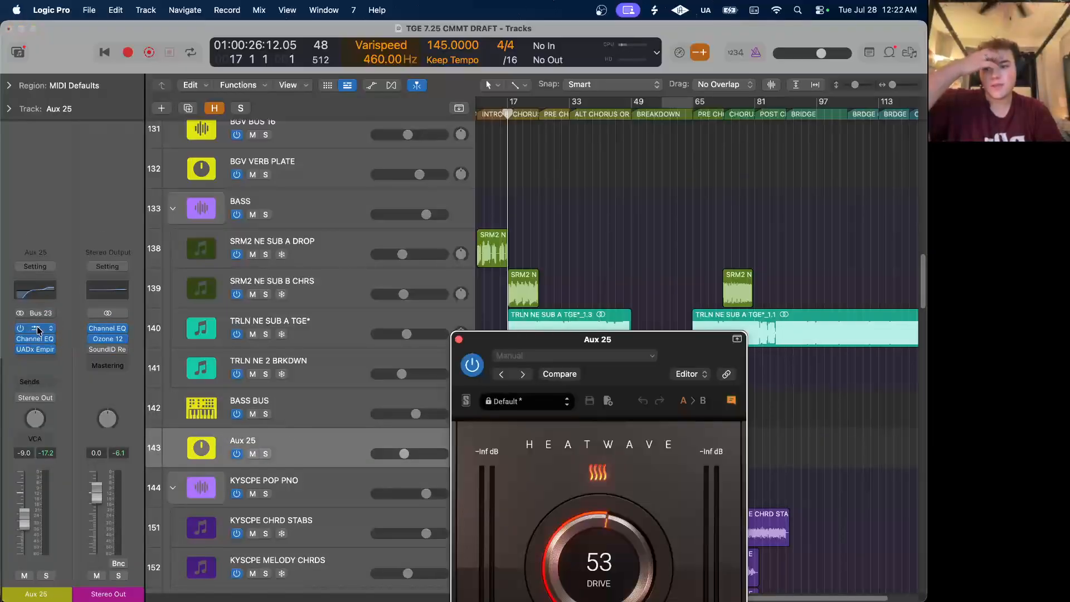
left_click(459, 339)
Set the low-cut frequency in the Aux 25 Channel EQ to 200 Hz.
left_click(34, 289)
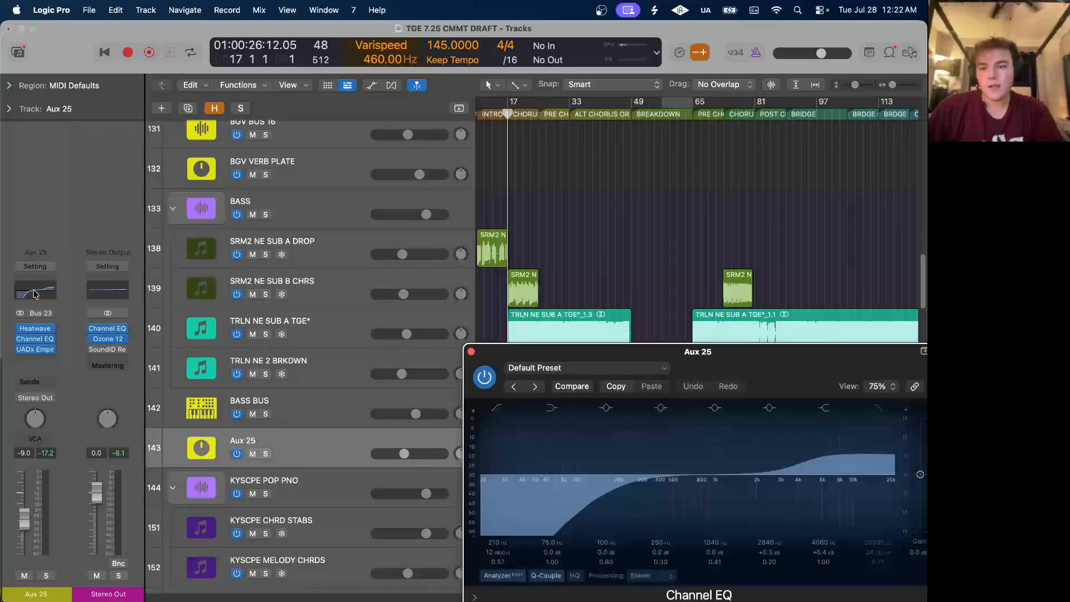
left_click_drag(736, 355, 556, 213)
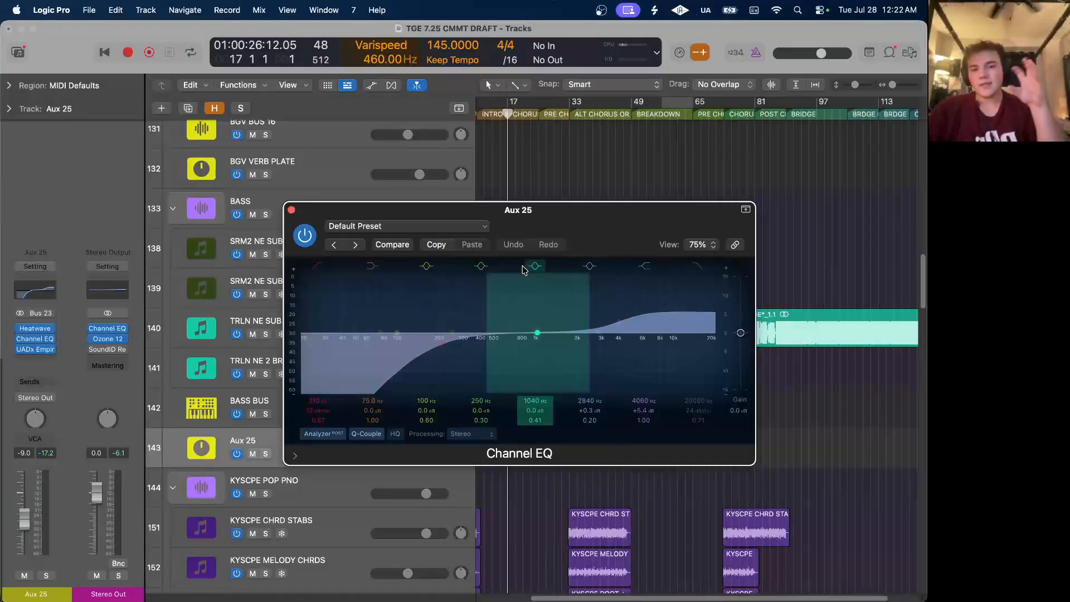
left_click_drag(443, 351, 441, 352)
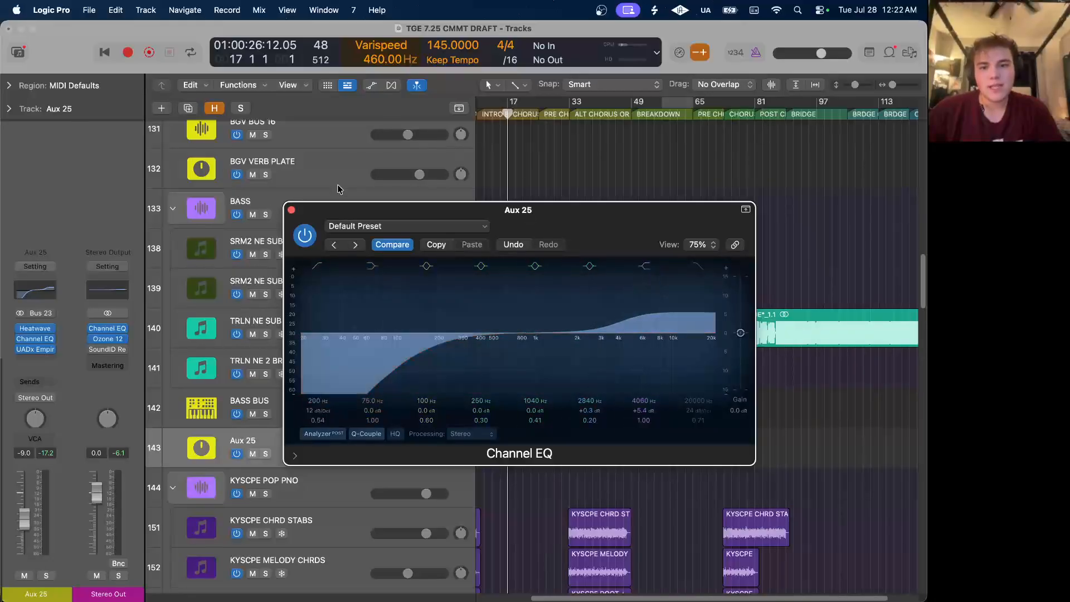
left_click(291, 210)
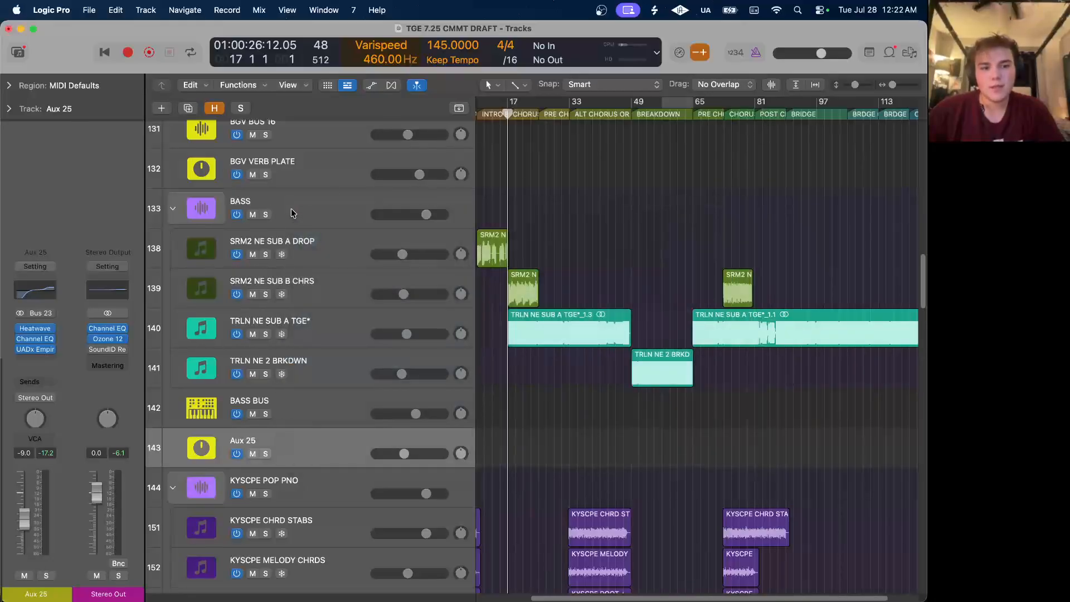
Review the UADx Empirical Labs Distressor settings on the Aux 25 track.
left_click(35, 349)
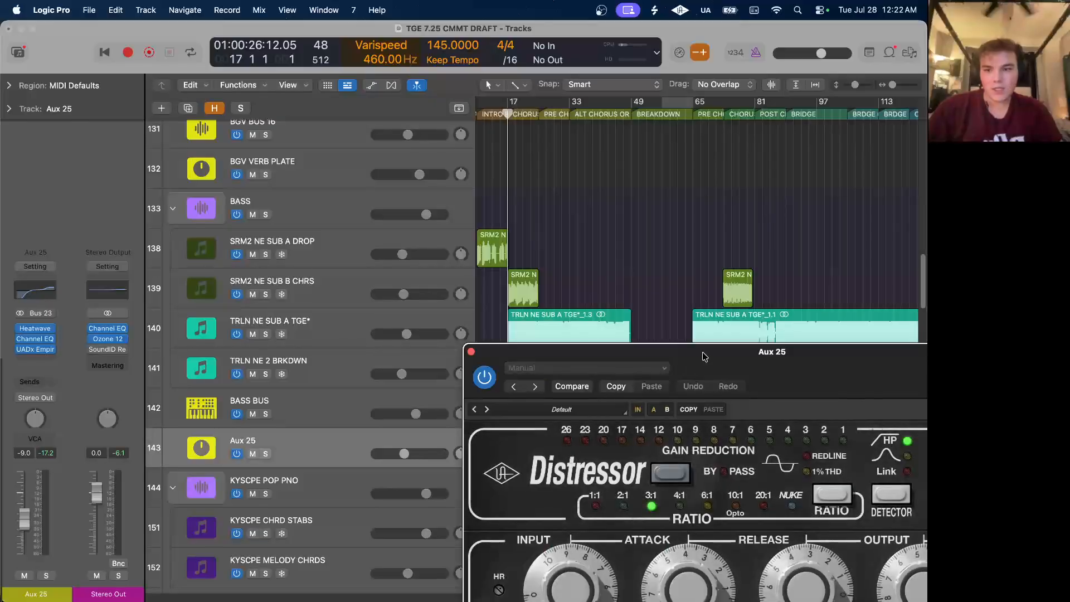
left_click_drag(712, 357, 344, 117)
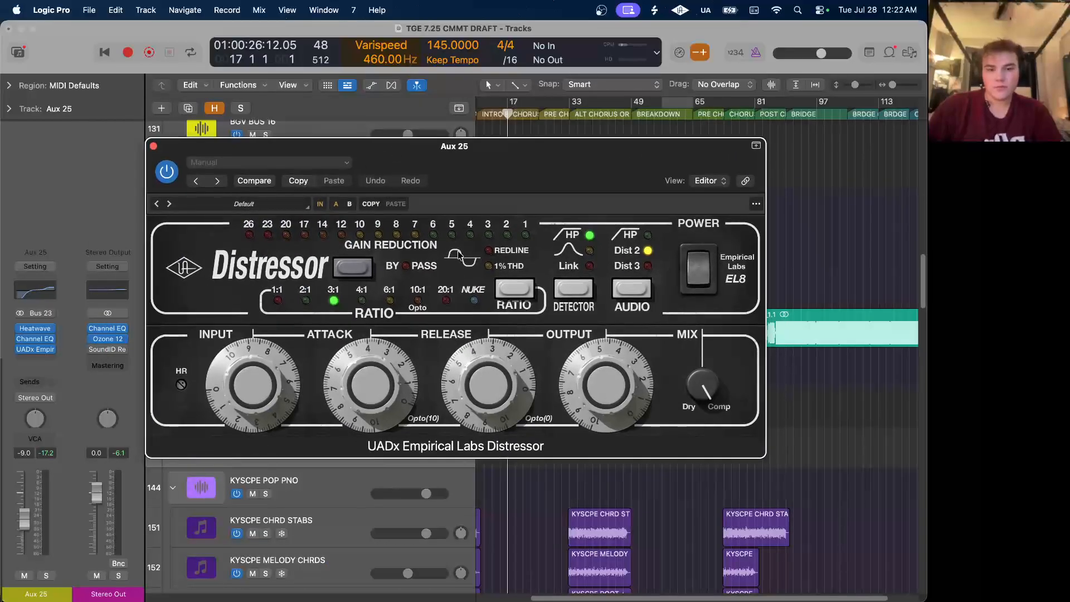
left_click(154, 146)
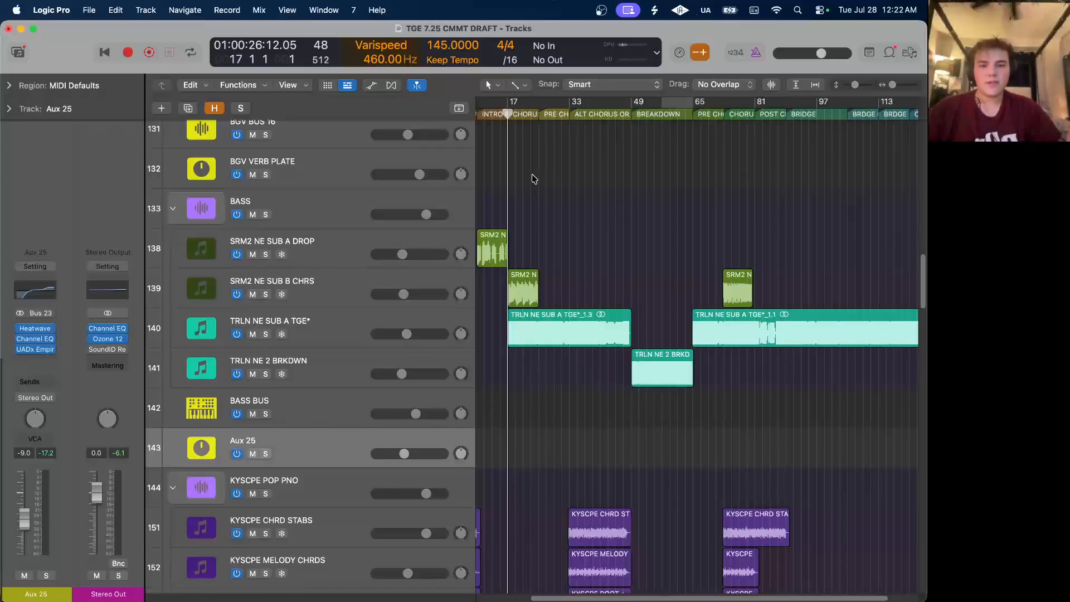
Select the SRM2 NE SUB B CHRS track and move the playhead to bar 18 in CHORUS A1.
left_click(468, 294)
left_click(316, 329)
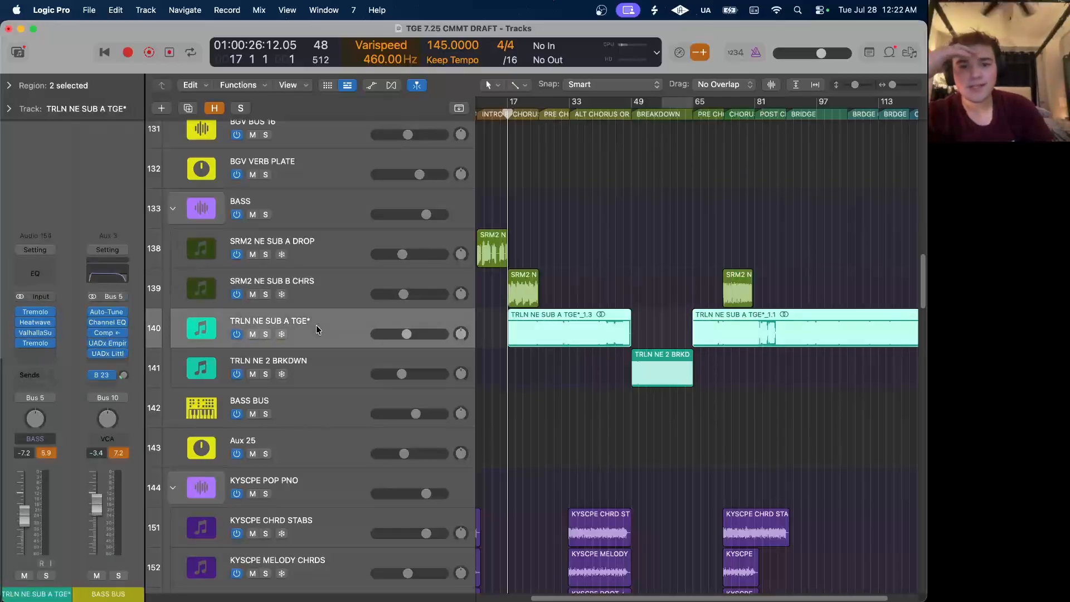
left_click(334, 286)
key("z")
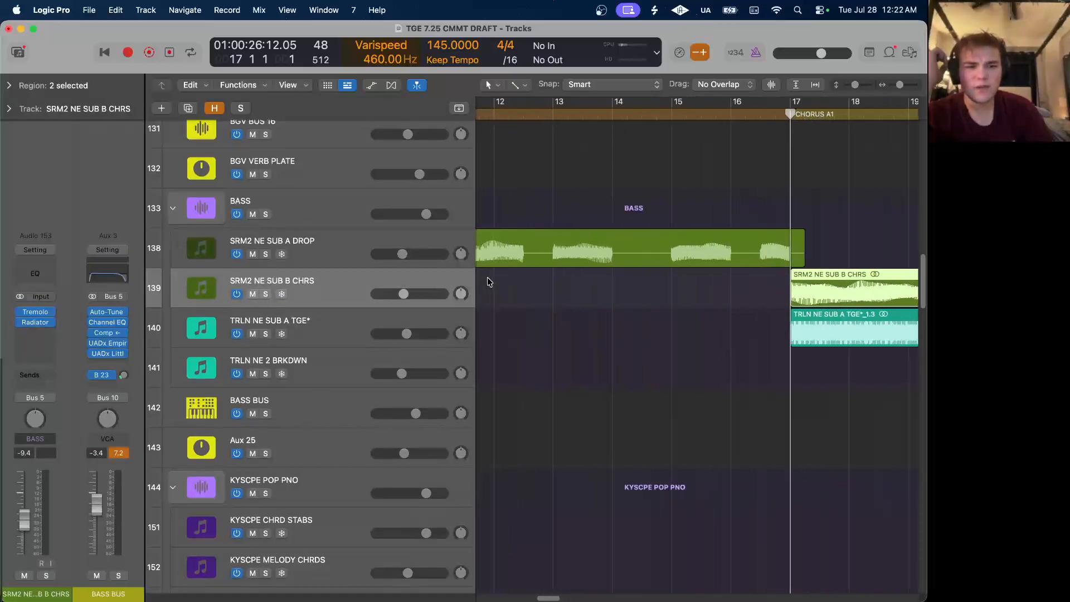
scroll(908, 204, "right", 3)
left_click_drag(635, 114, 748, 126)
key("z")
Select the OMNSPHR NE CHORD PLUCK TGE* CMMT track, followed by OMNSPHR NE ARPEGGIO TGE* CMMT, to show their plug-ins.
scroll(641, 308, "down", 5)
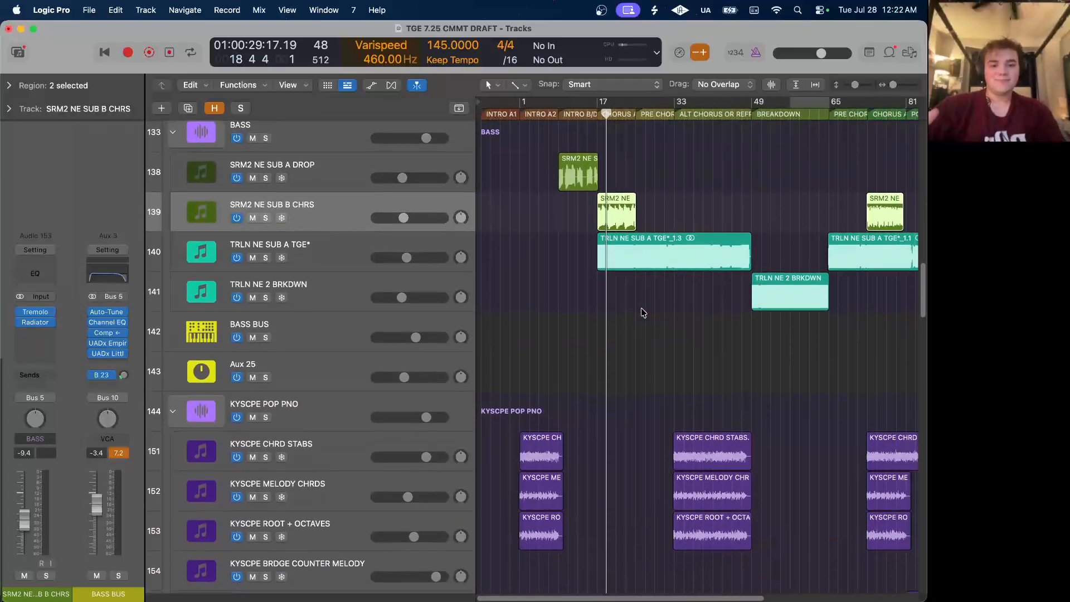
scroll(640, 312, "down", 8)
left_click(342, 245)
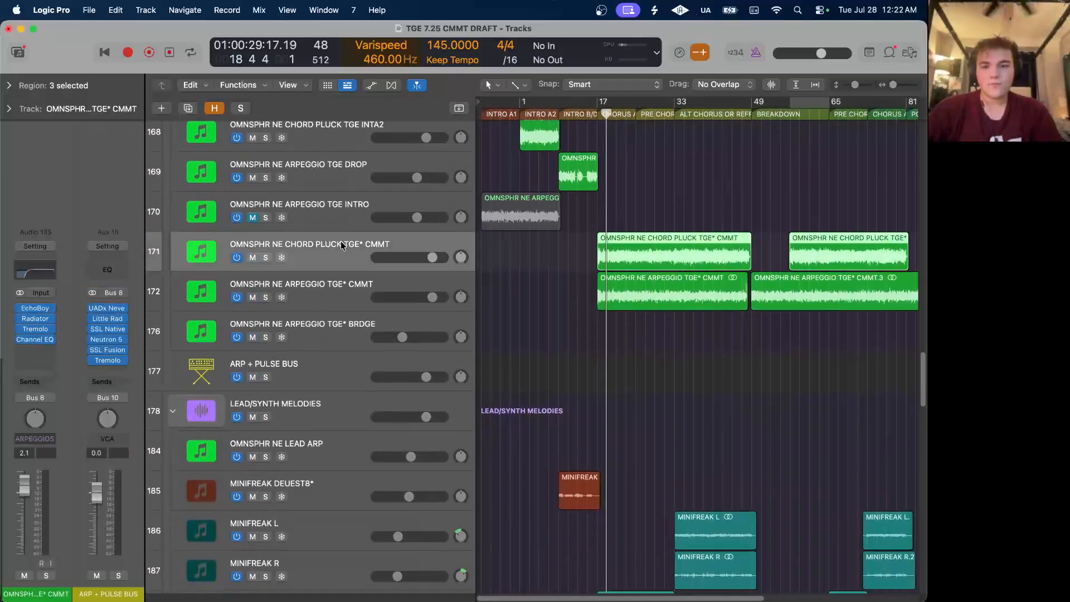
left_click(323, 278)
Solo the OMNSPHR DEEPLY DSTURBD BASS track and move the playhead to bar 17 at the start of its region.
scroll(319, 301, "down", 5)
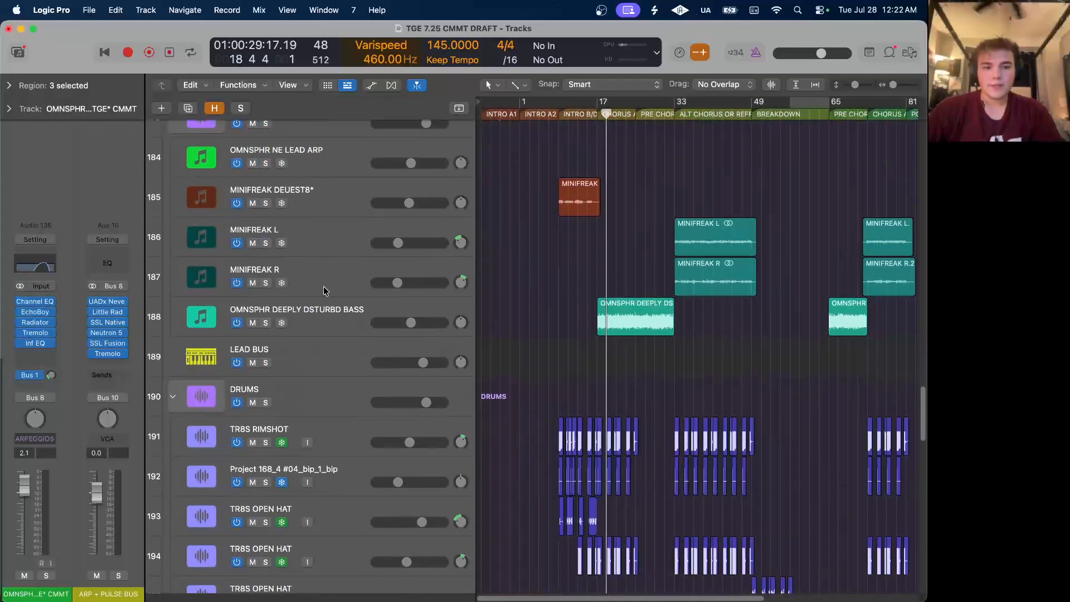
left_click(315, 316)
key("ctrl+s")
key("z")
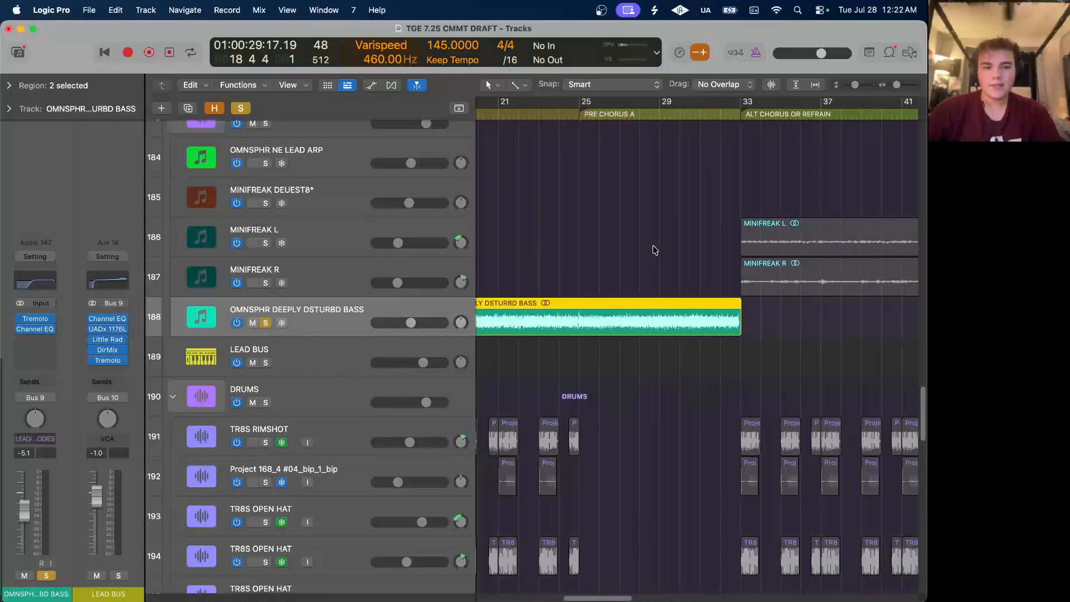
scroll(655, 245, "left", 3)
left_click(601, 114)
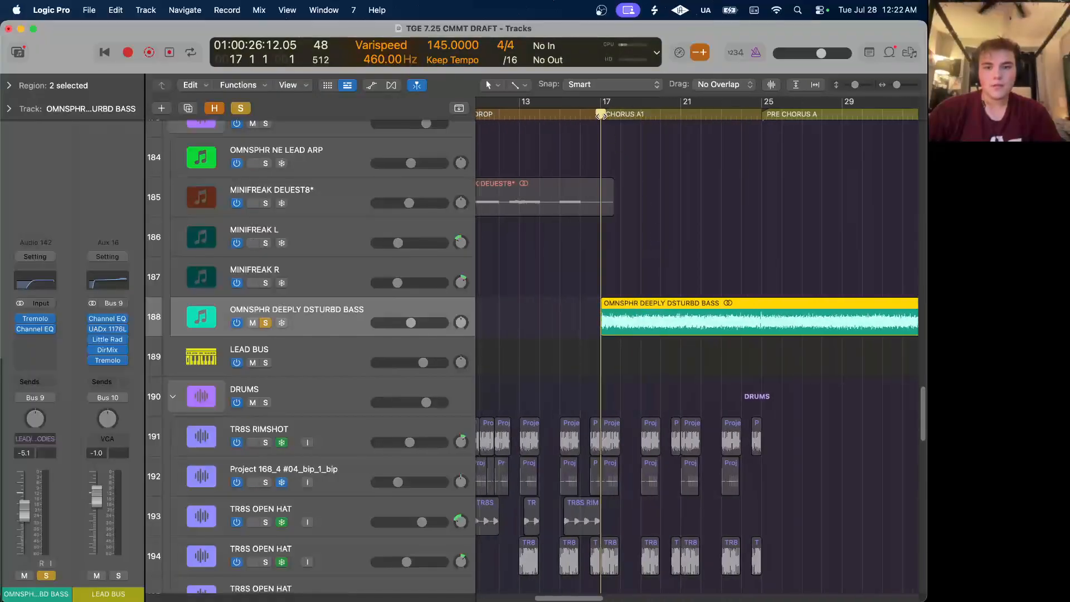
Play the soloed OMNSPHR DEEPLY DSTURBD BASS region from bar 17 to its end at bar 33 and clear the solo.
key("space")
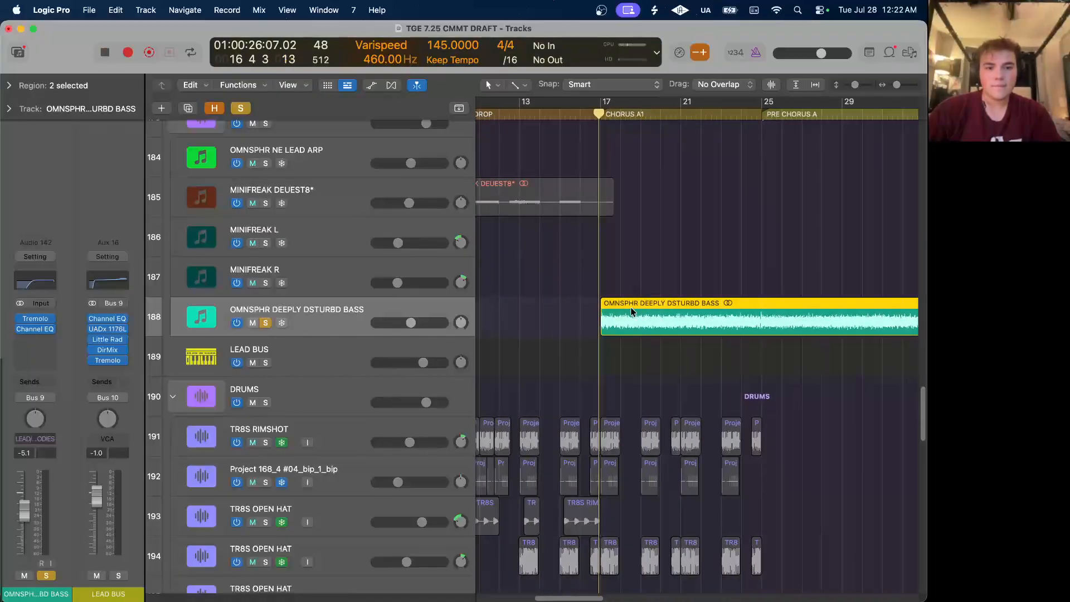
scroll(631, 310, "right", 2)
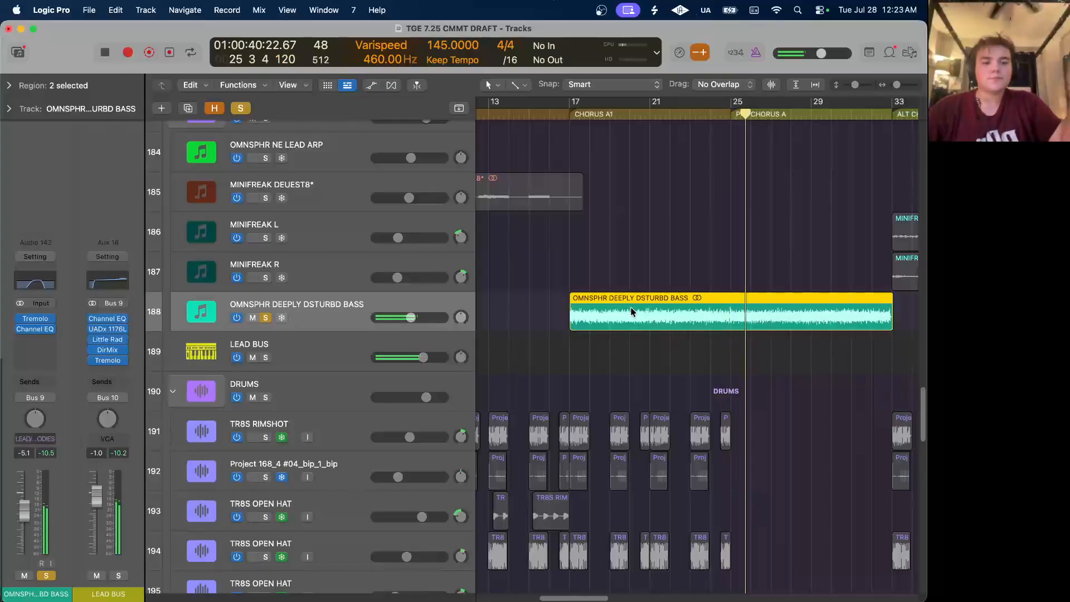
scroll(631, 311, "right", 2)
scroll(631, 311, "right", 5)
scroll(631, 310, "down", 1)
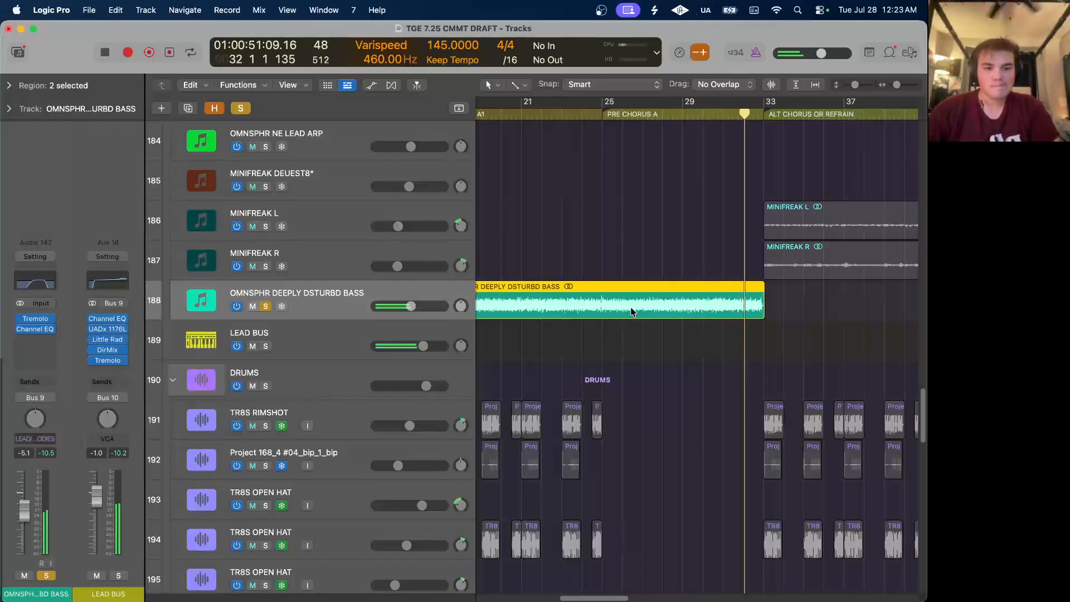
key("space")
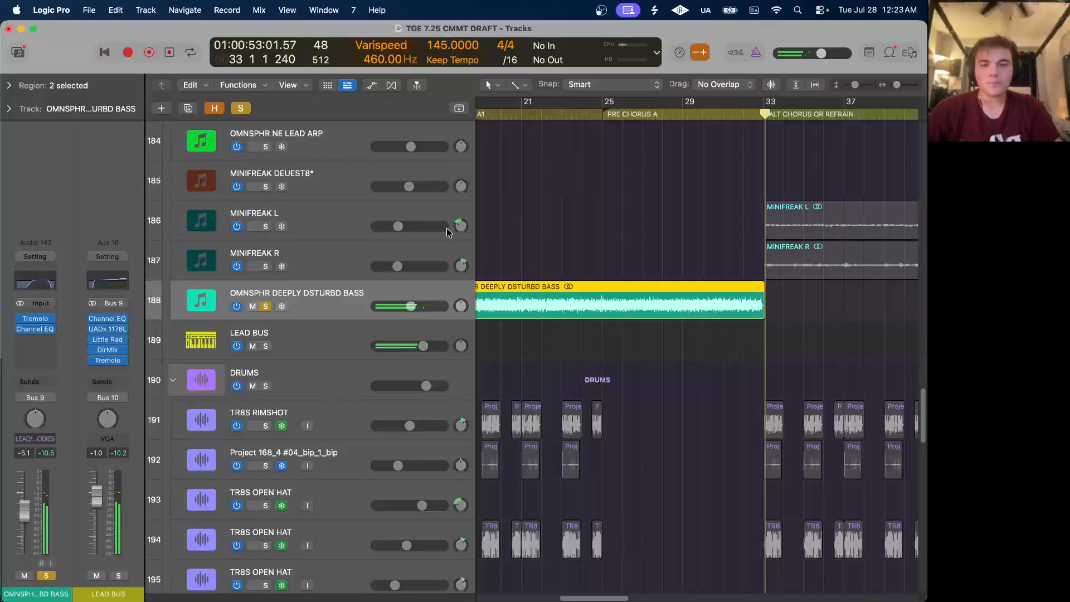
left_click(245, 110)
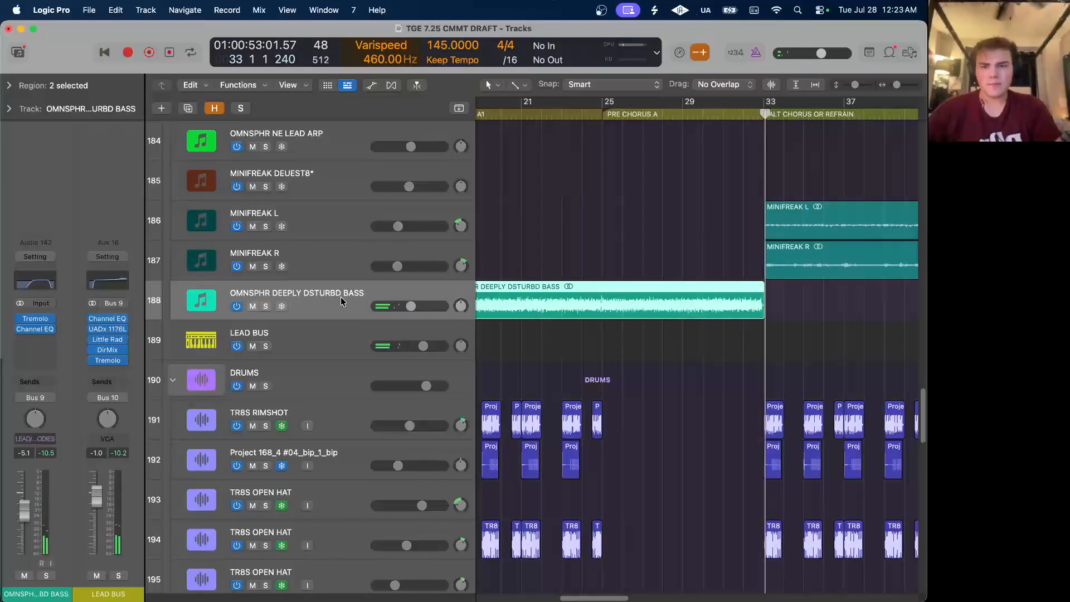
Select the NE ELECTRIBE SNARE track and move the playhead to just before bar 17, where CHORUS A1 begins.
scroll(334, 301, "left", 5)
scroll(284, 300, "down", 3)
scroll(285, 301, "down", 6)
left_click(323, 299)
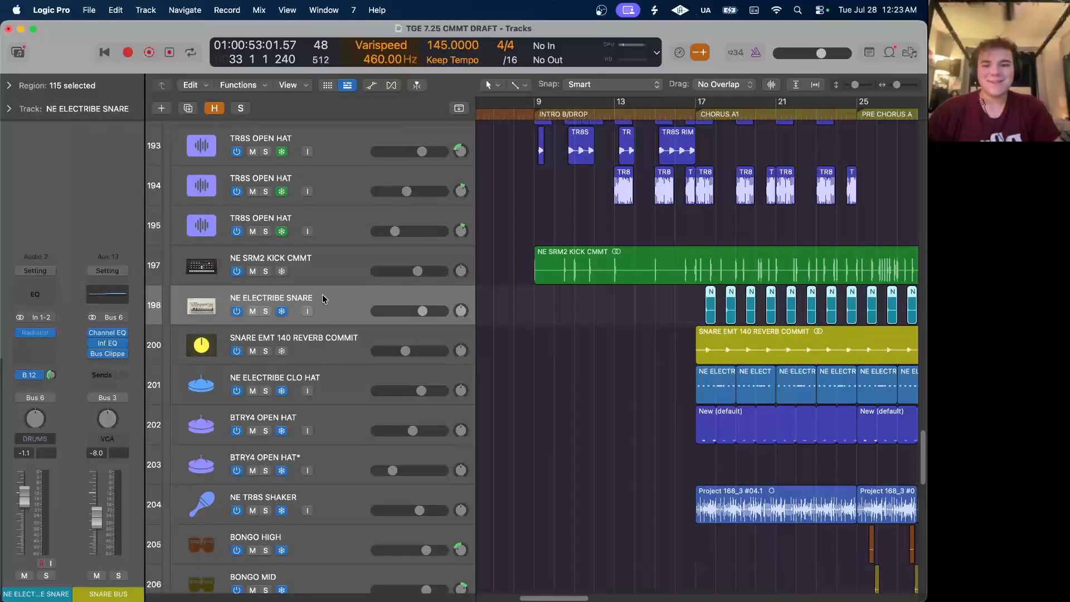
scroll(323, 299, "down", 1)
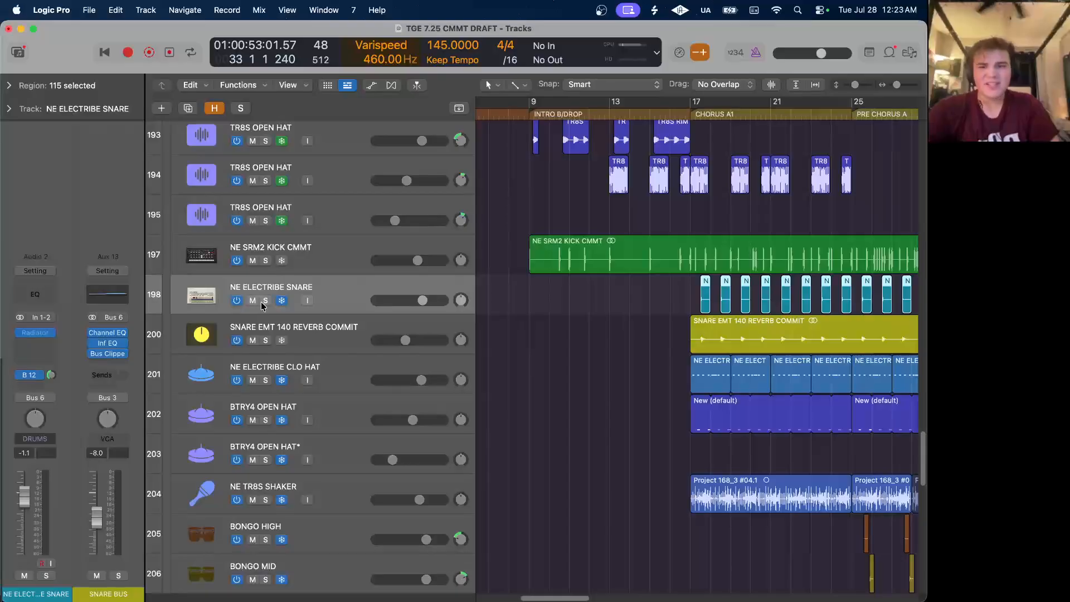
scroll(322, 305, "down", 3)
scroll(322, 306, "right", 1)
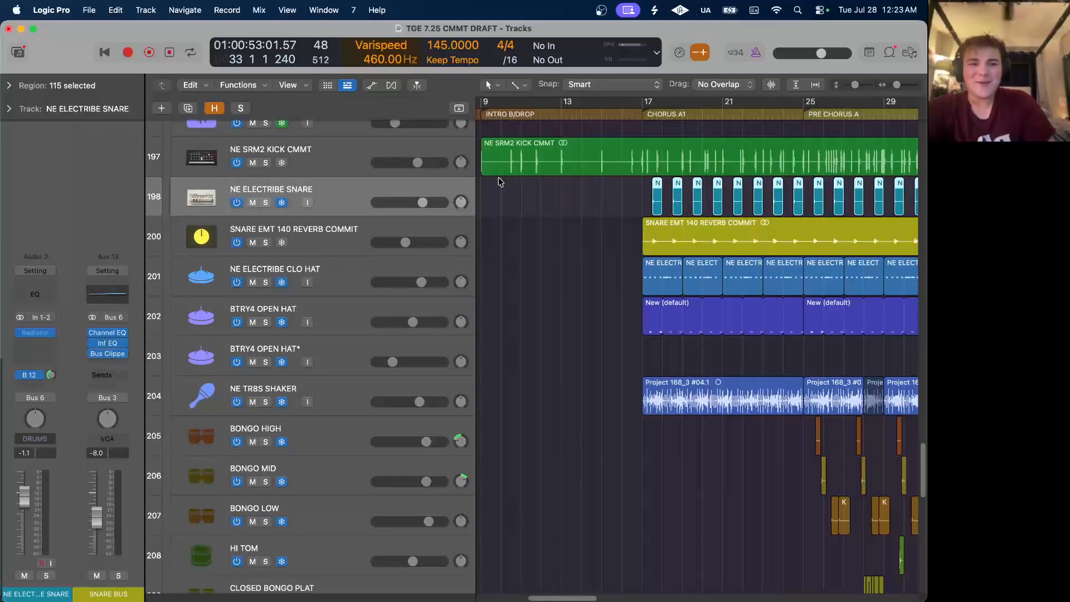
left_click(643, 104)
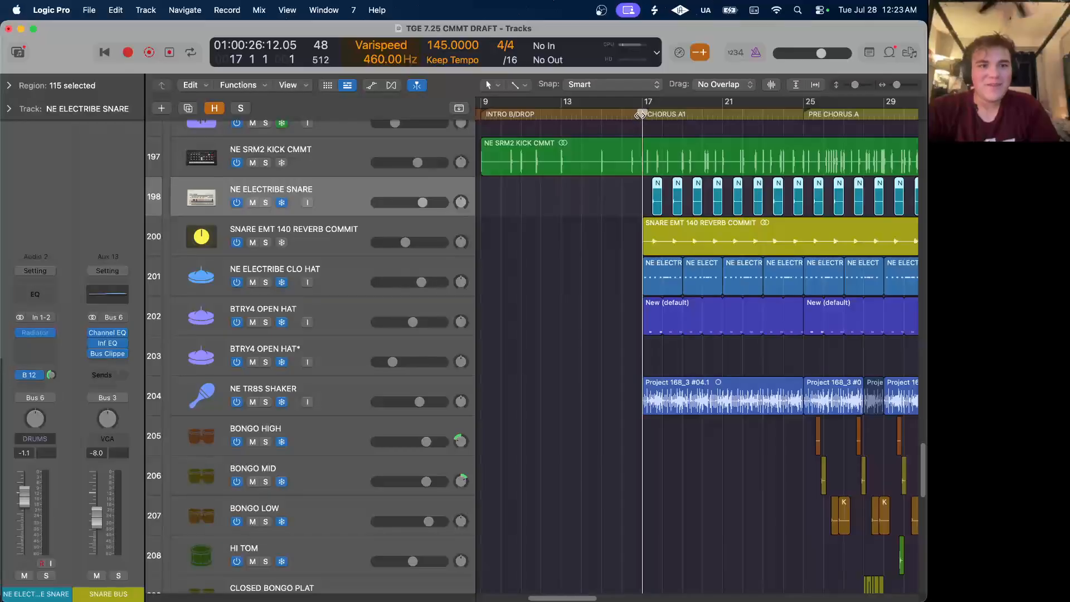
left_click(641, 114)
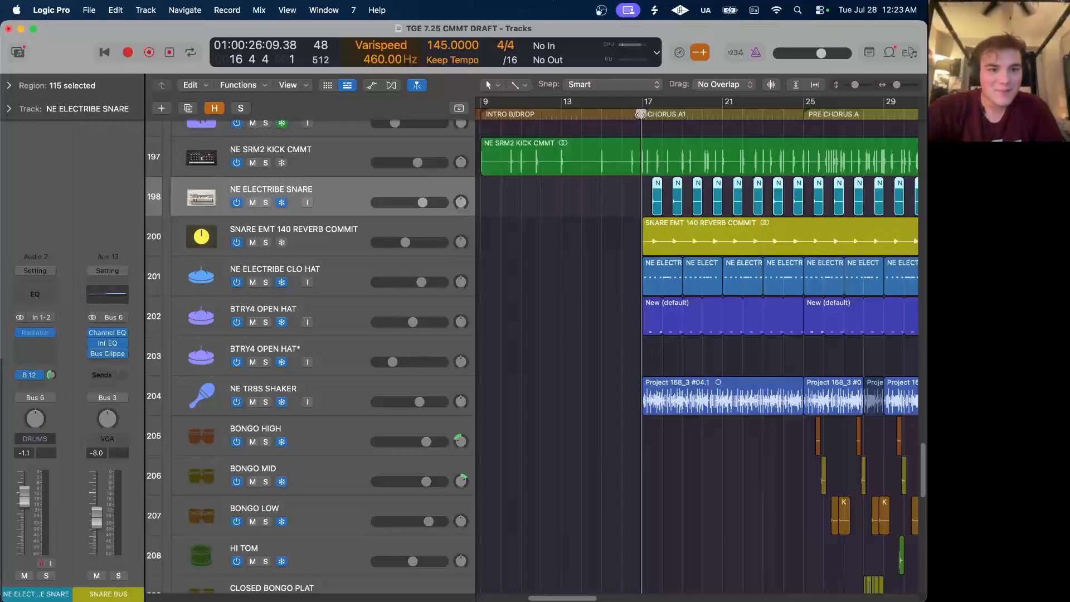
Solo the NE ELECTRIBE SNARE and SNARE EMT 140 REVERB COMMIT tracks and select the reverb track.
left_click(266, 203)
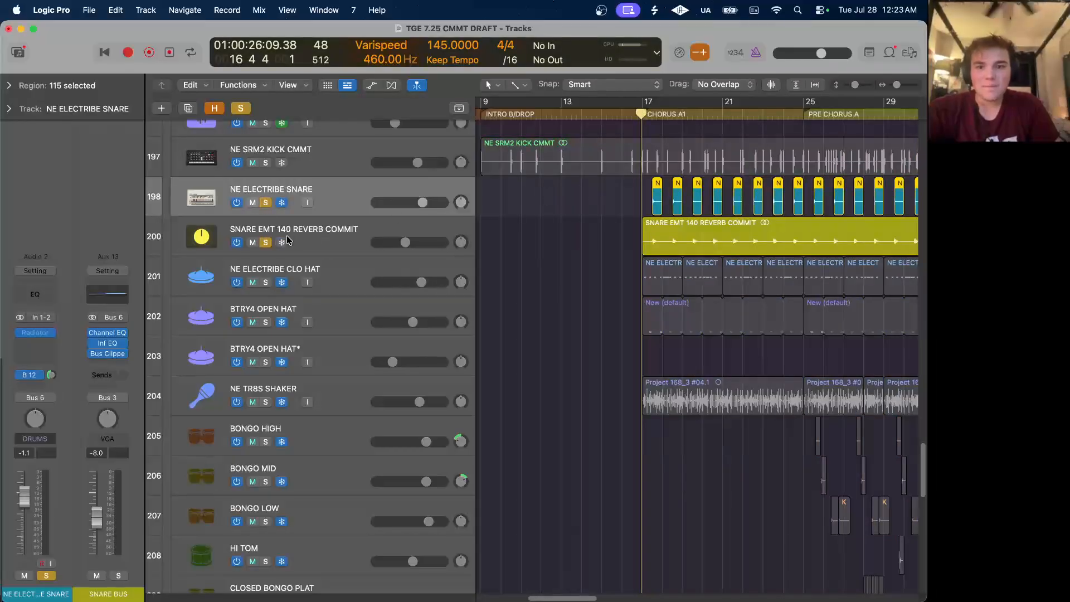
left_click(290, 241)
left_click(254, 282, "alt")
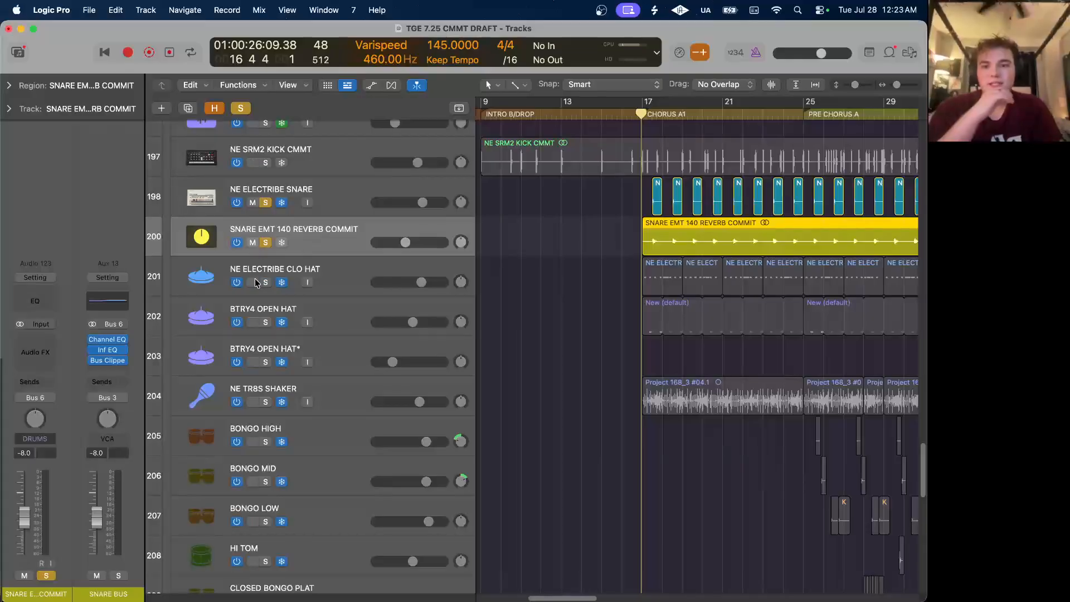
Reveal the hidden tracks to show the original SNARE EMT 140 REVERB track, and hide them again.
left_click(213, 109)
scroll(282, 261, "down", 5)
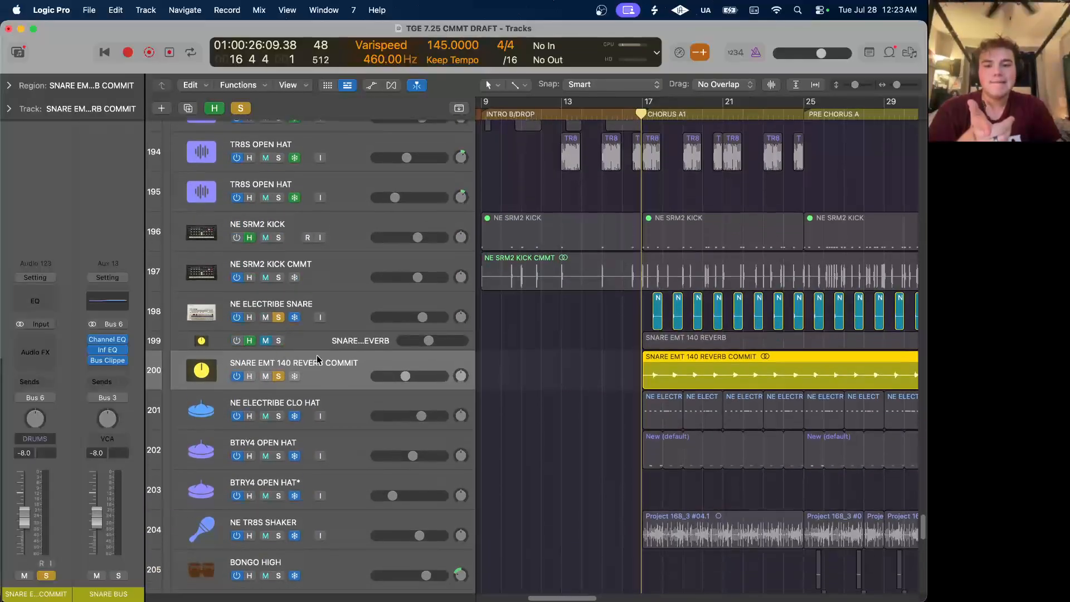
left_click(307, 346)
left_click(214, 108)
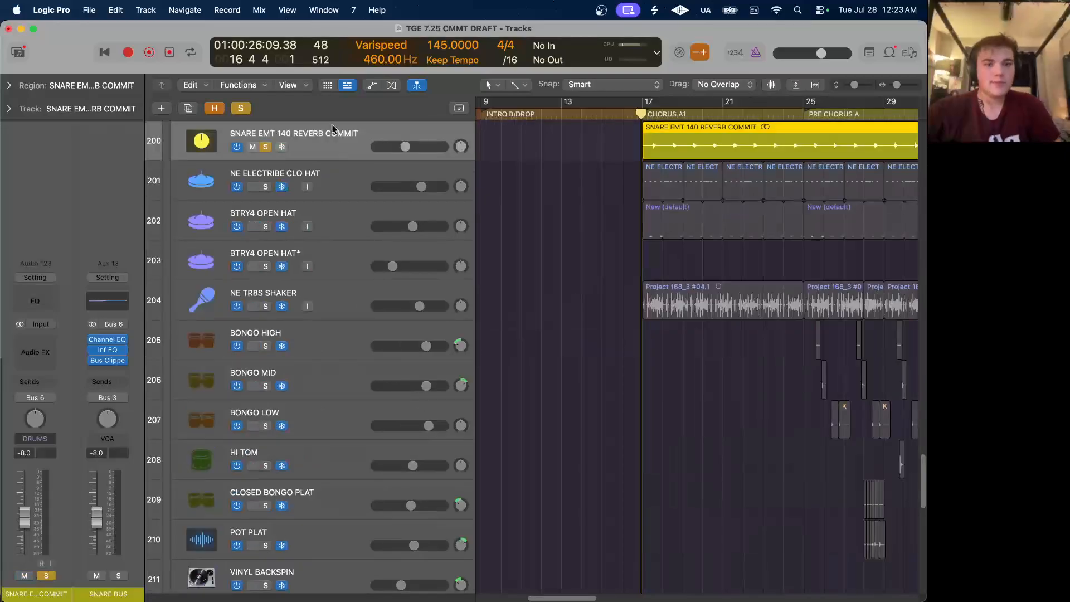
Play the soloed snare and its reverb from the start of CHORUS A1 to bar 18 with NE ELECTRIBE SNARE selected.
scroll(712, 264, "up", 4)
key("space")
left_click(353, 256)
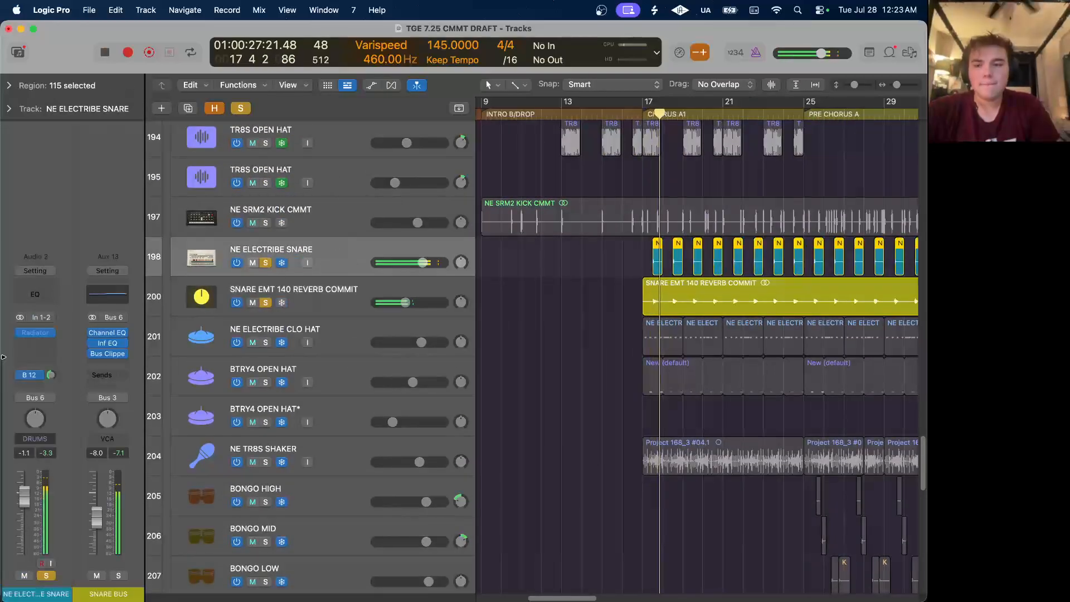
key("space")
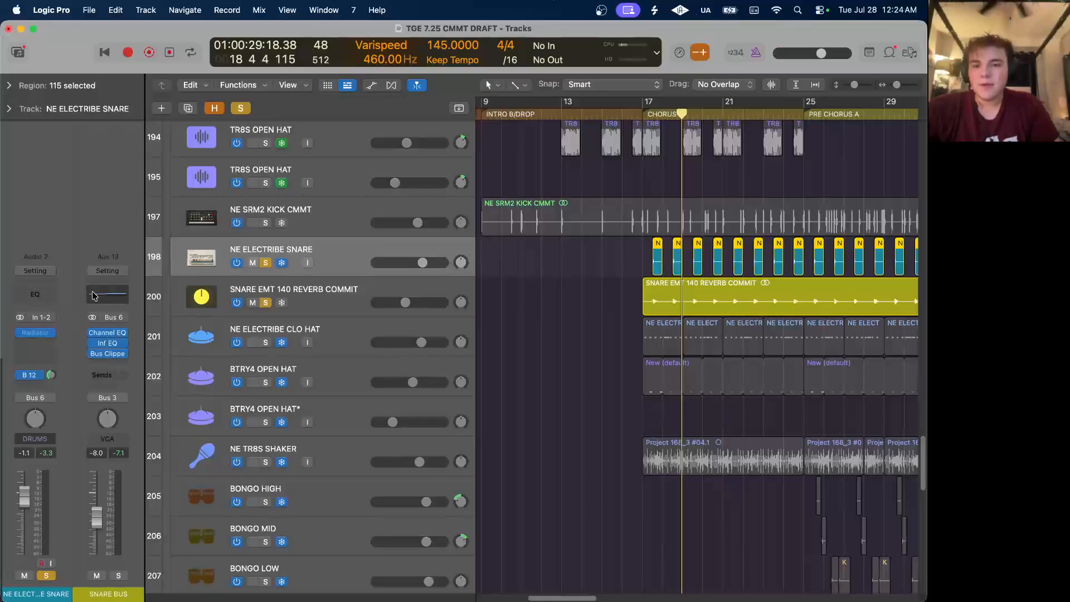
Compare the channel strips of SNARE EMT 140 REVERB COMMIT and NE ELECTRIBE SNARE, ending with the snare track selected.
left_click(266, 295)
left_click(329, 265)
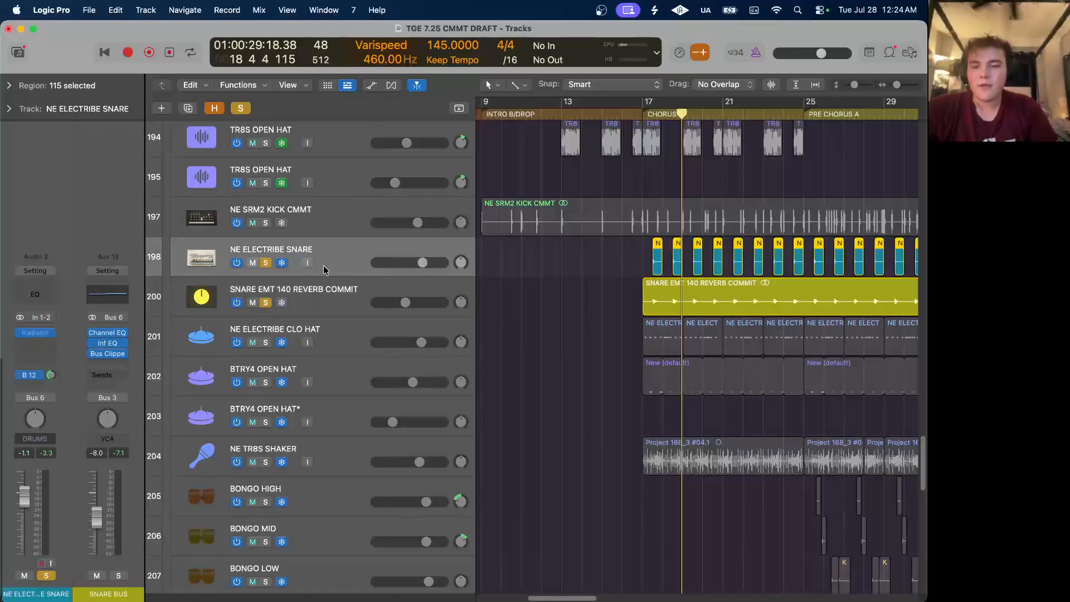
left_click(318, 301)
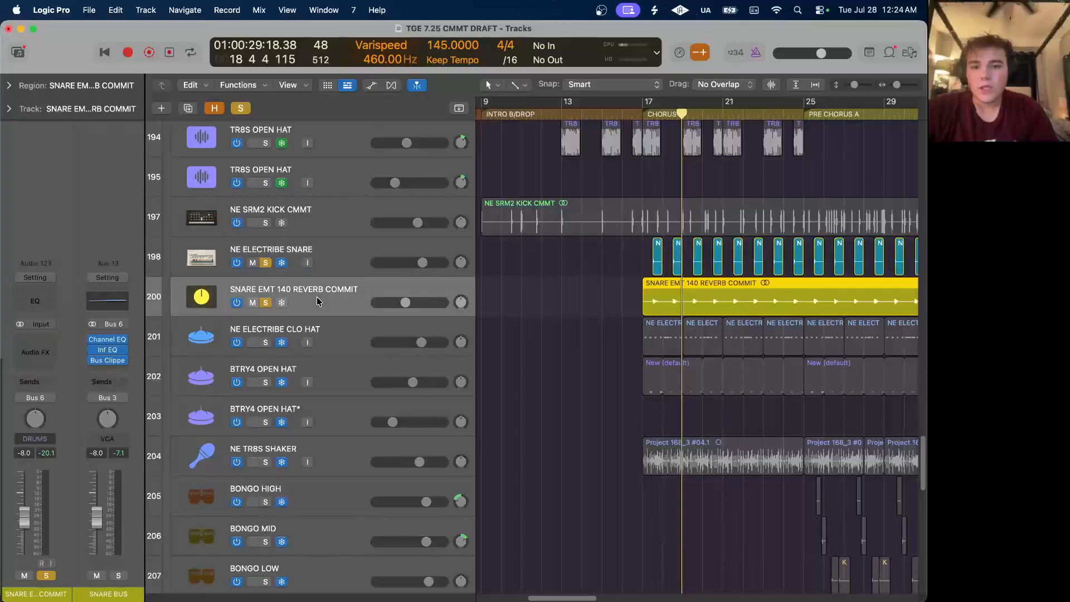
left_click(316, 232)
left_click(329, 245)
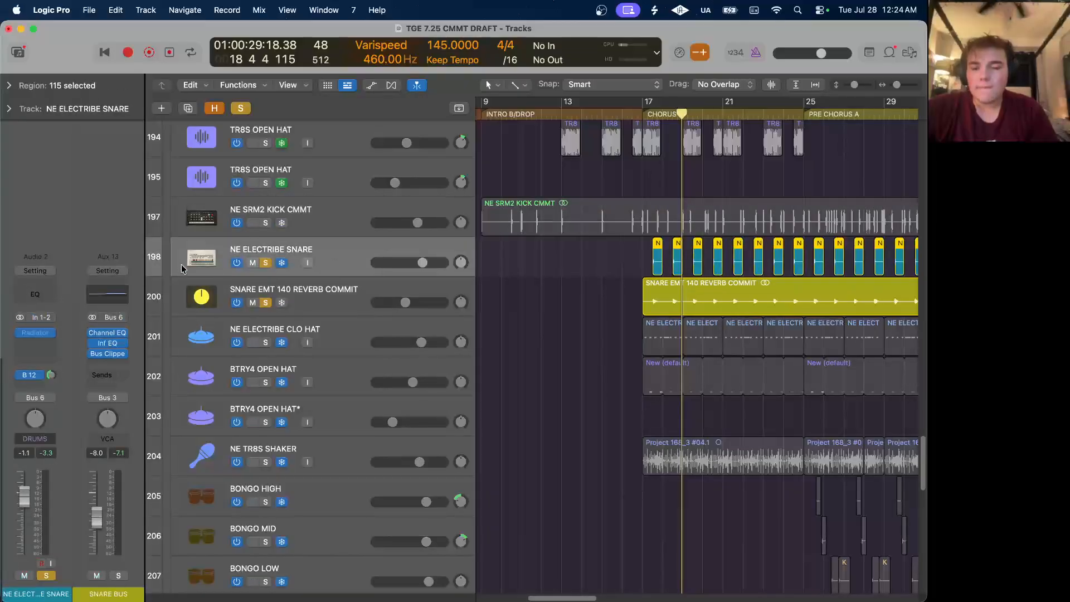
Review the high-cut band in the Infinity EQ 2 on the SNARE BUS and close the plug-in.
left_click(107, 343)
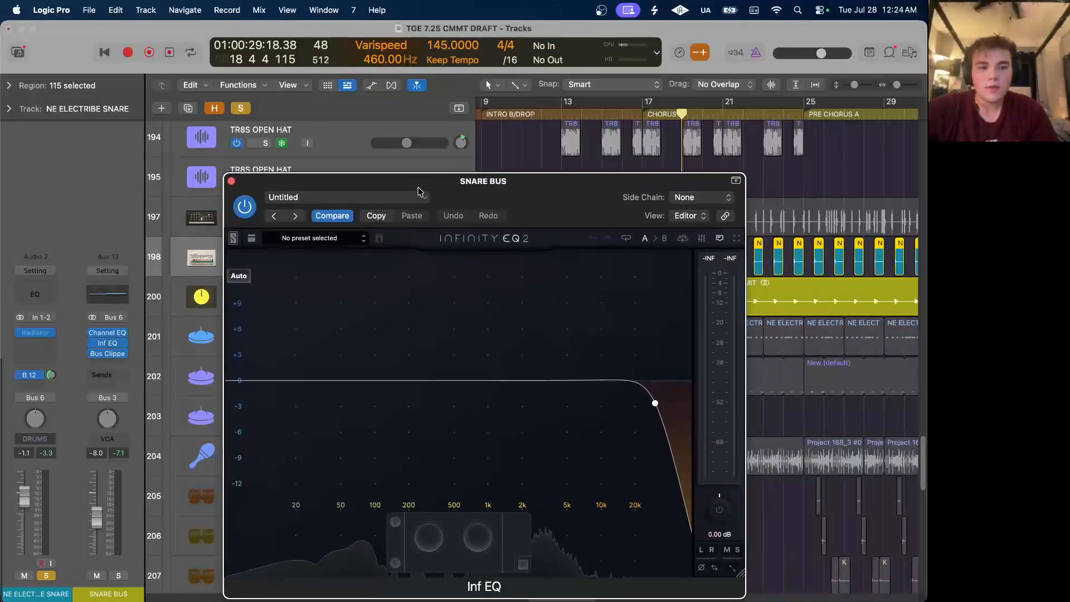
left_click(655, 403)
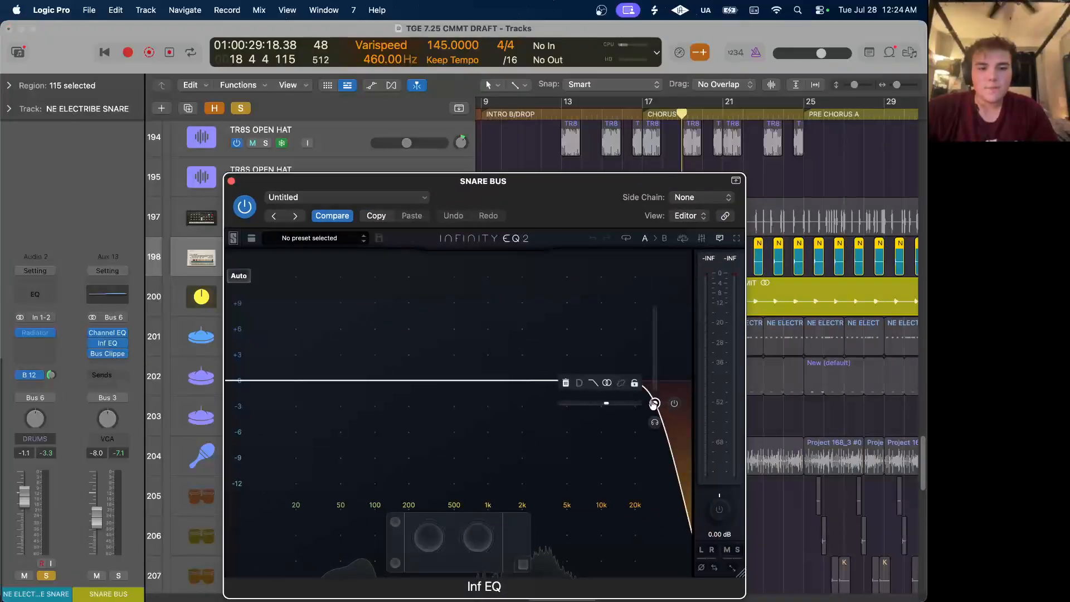
left_click(231, 182)
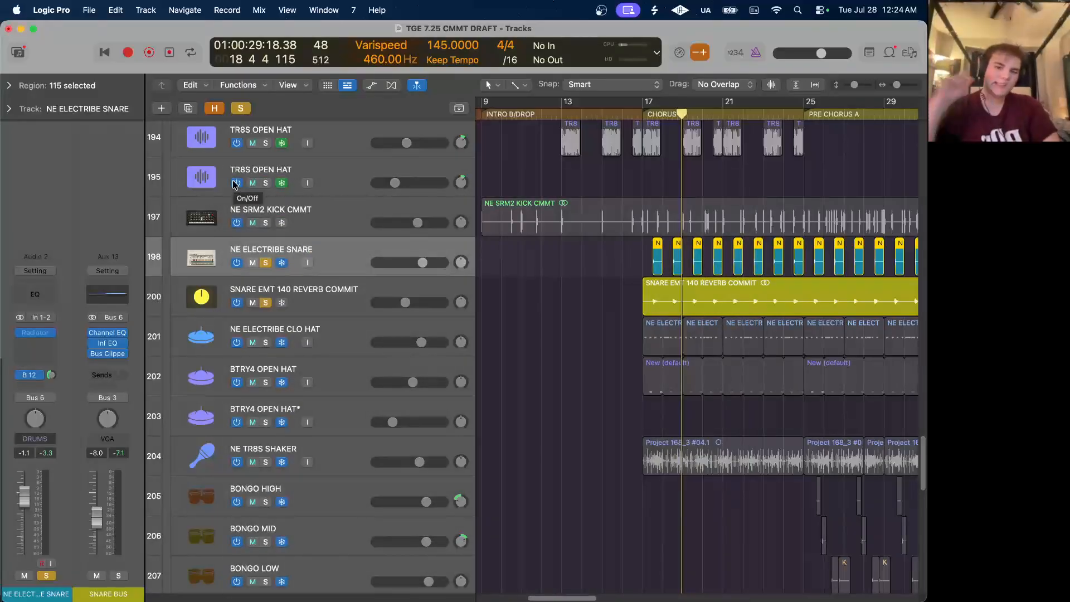
Open the Bus Clipper plug-in on the snare bus, enlarge its view to examine the settings, and close it.
left_click(112, 354)
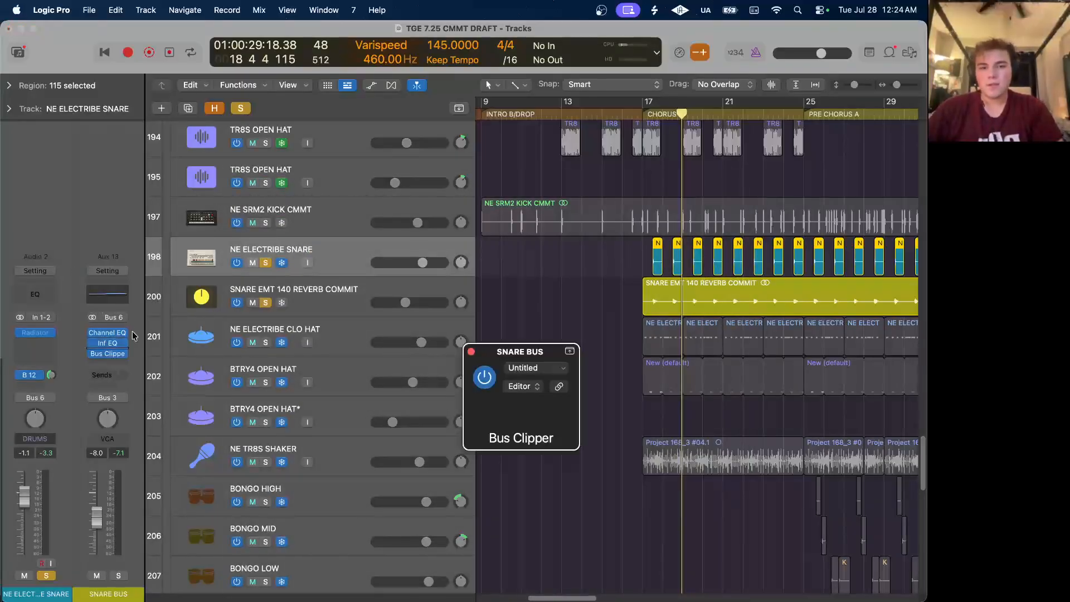
left_click_drag(578, 357, 329, 113)
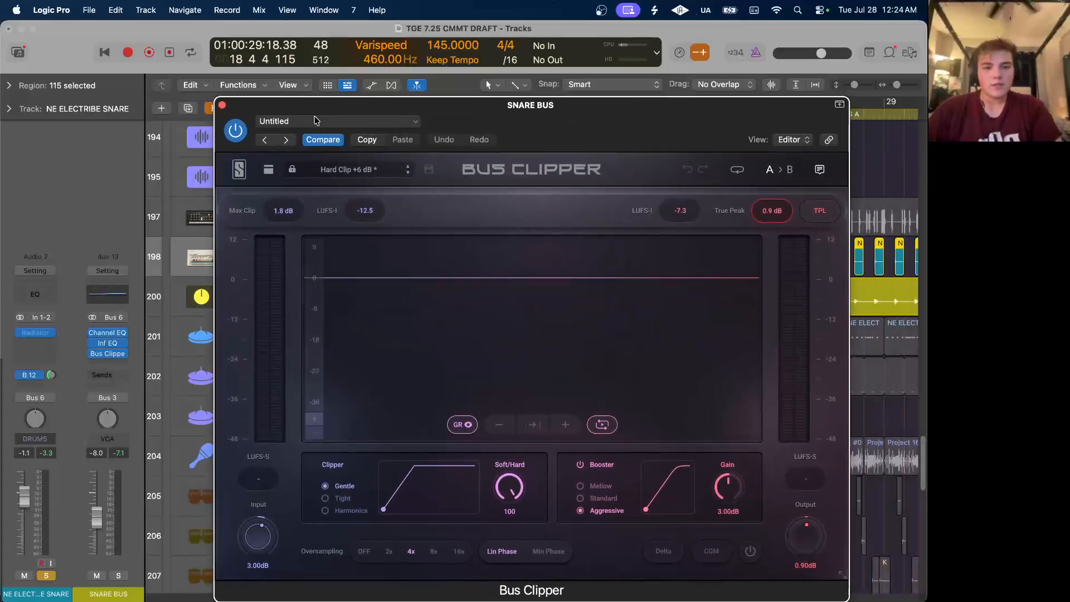
left_click(223, 105)
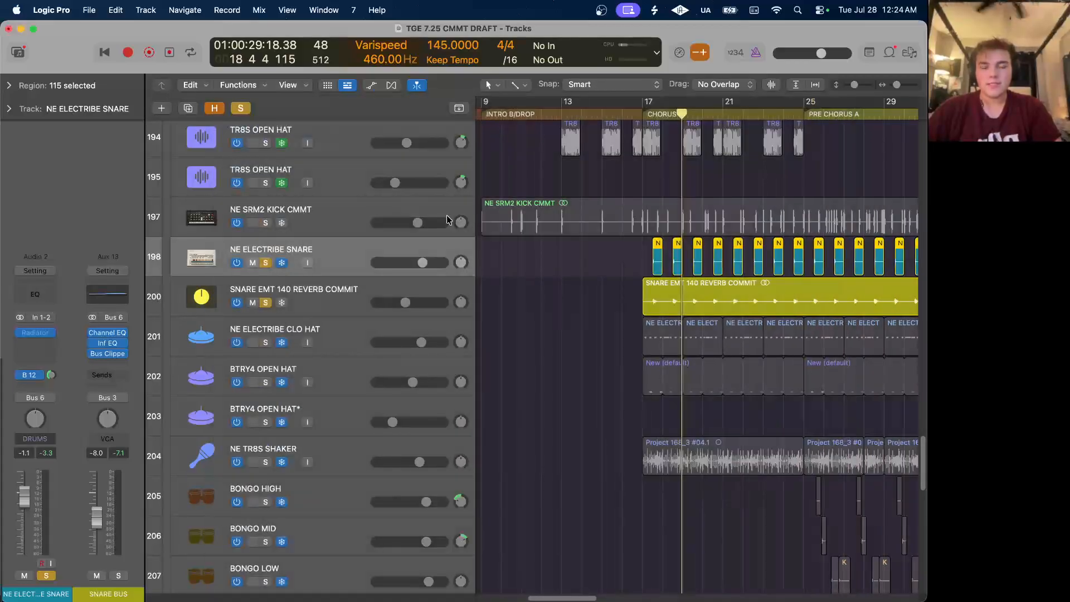
Clear the snare solos, select the NE ELECTRIBE CLO HAT track and leave only that track soloed.
scroll(696, 306, "up", 1)
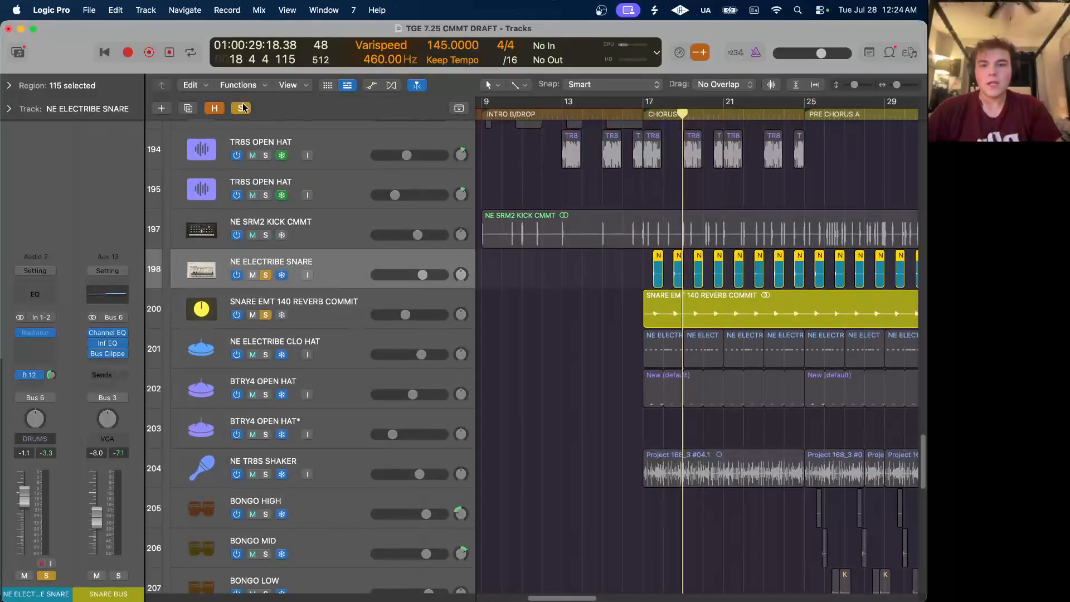
left_click(242, 107)
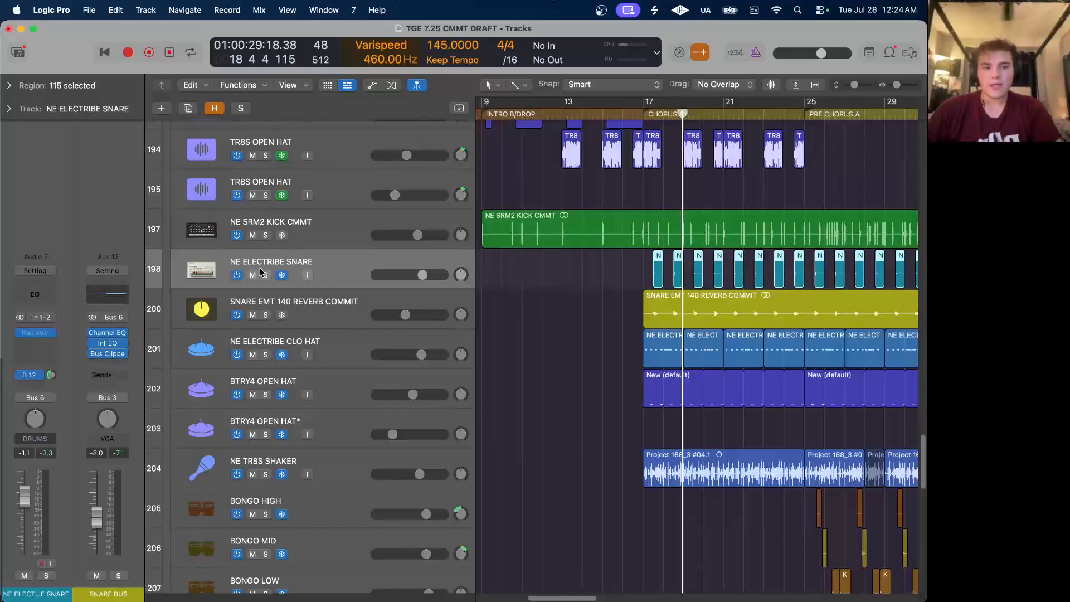
scroll(296, 334, "down", 3)
left_click(344, 282)
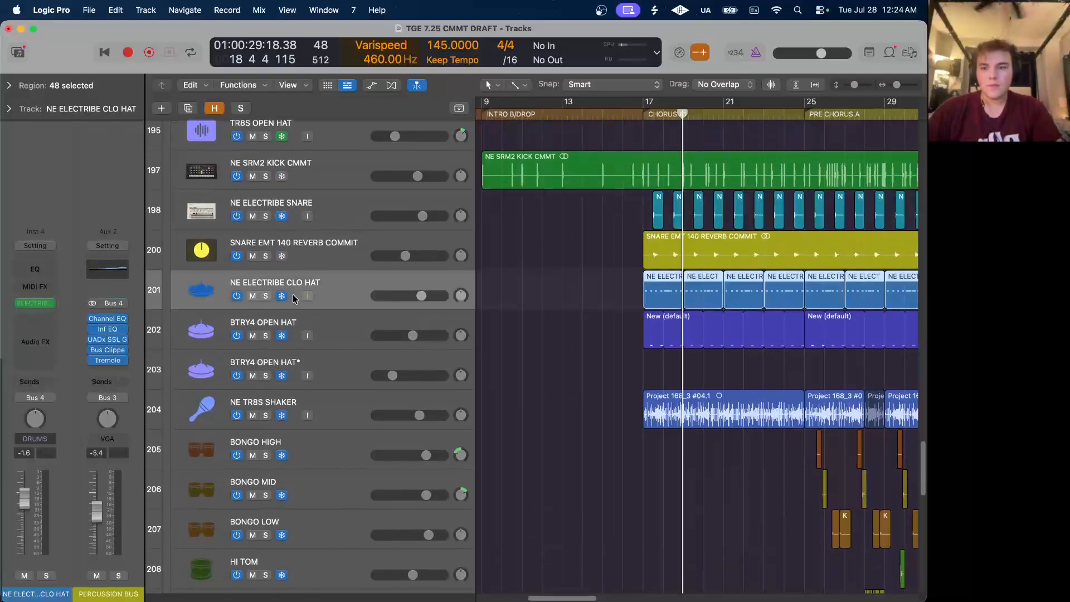
left_click_drag(267, 301, 260, 412)
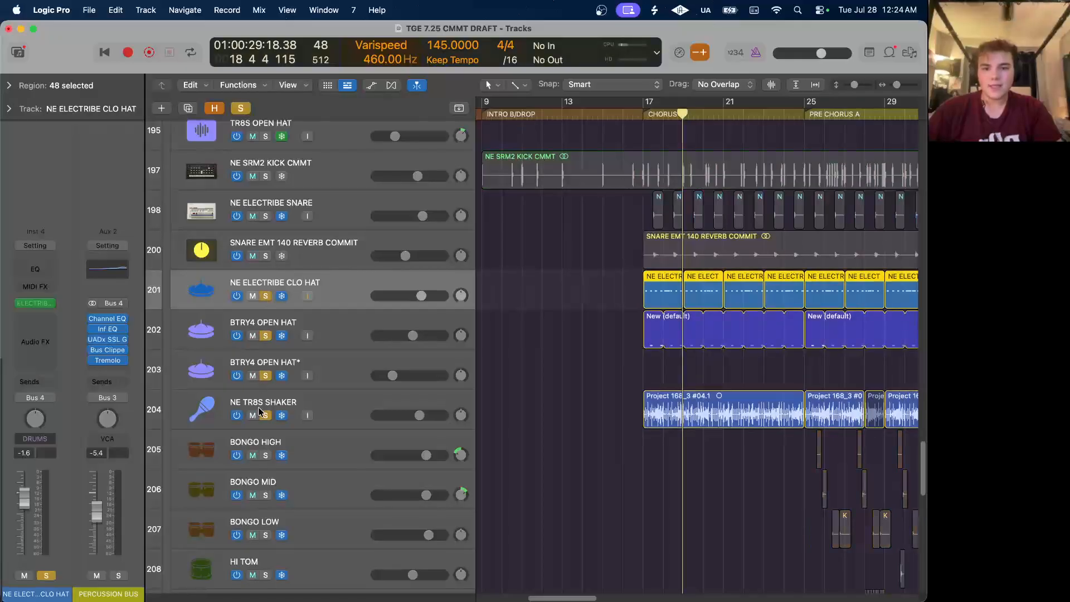
left_click(265, 415)
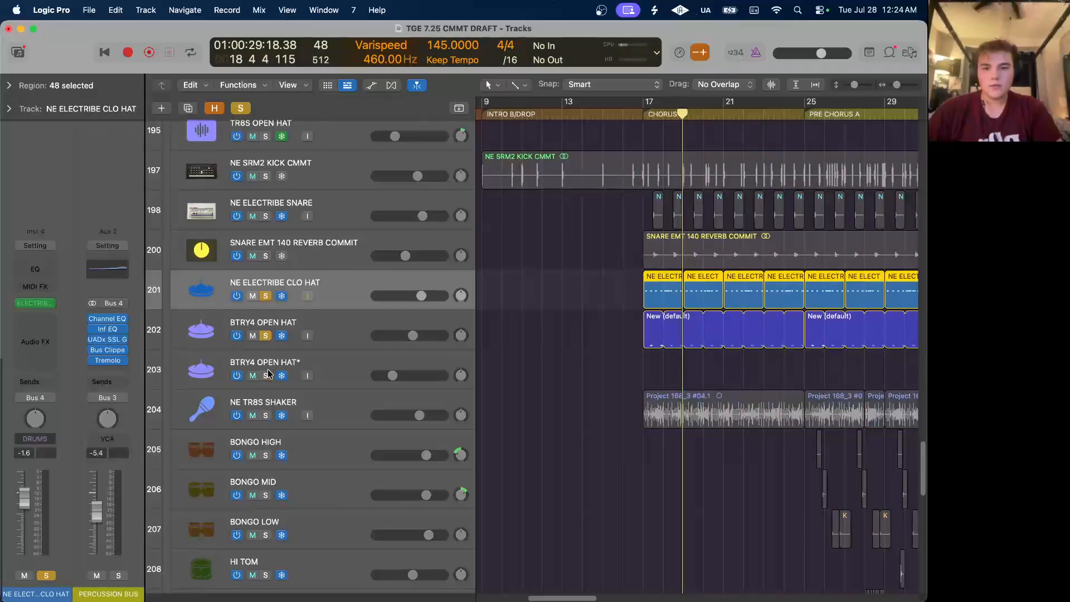
left_click(266, 337)
Play the soloed closed hat from the start of Chorus A1 at bar 17, examine its regions, and stop playback.
key("alt+comma")
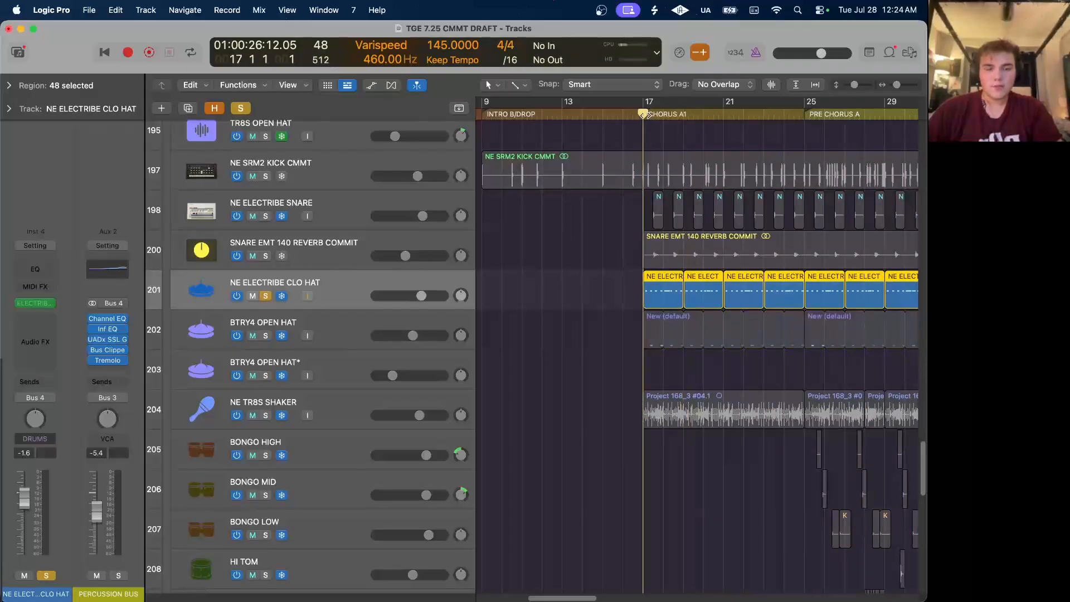
key("space")
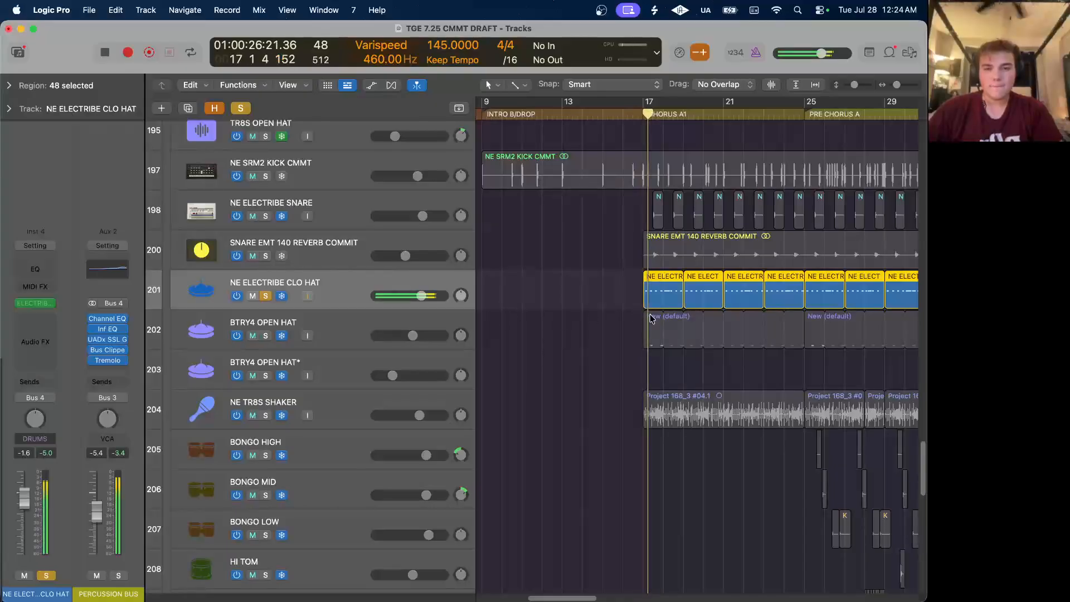
key("super+Right")
key("super+Right")
key("super+Right")
scroll(650, 319, "down", 1)
scroll(650, 319, "right", 1)
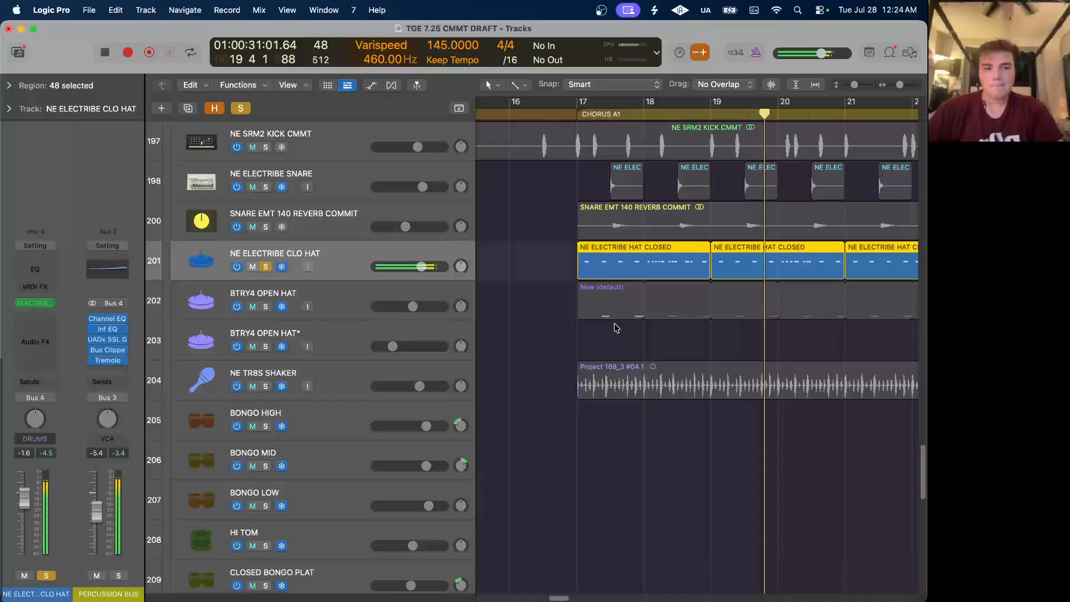
scroll(727, 322, "right", 1)
key("space")
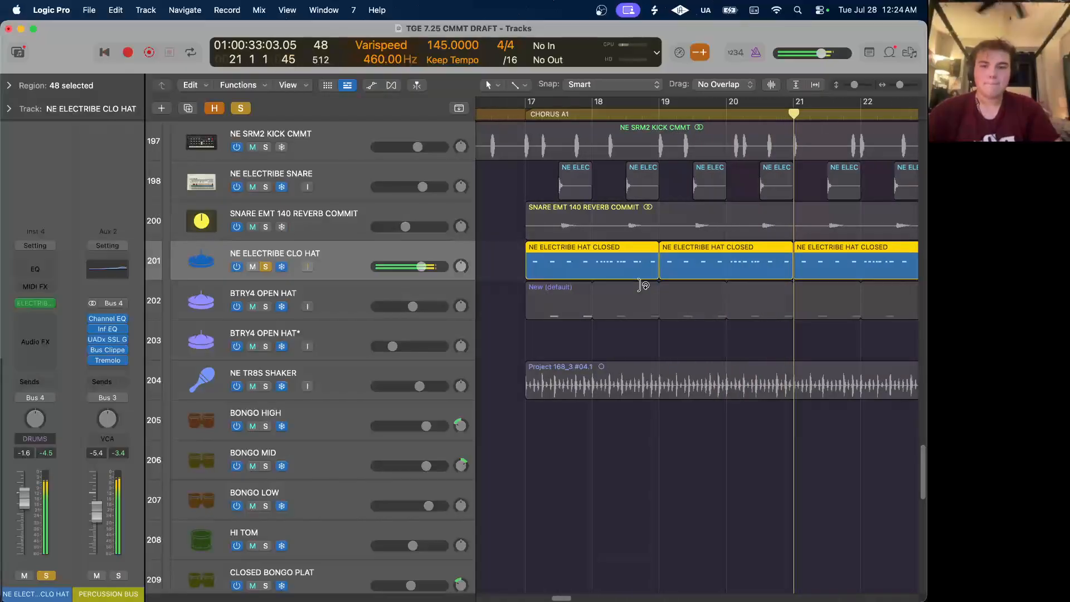
Solo BTRY4 OPEN HAT instead of the closed hat, select its track, and place the playhead at bar 17.
left_click(265, 267)
left_click(266, 307)
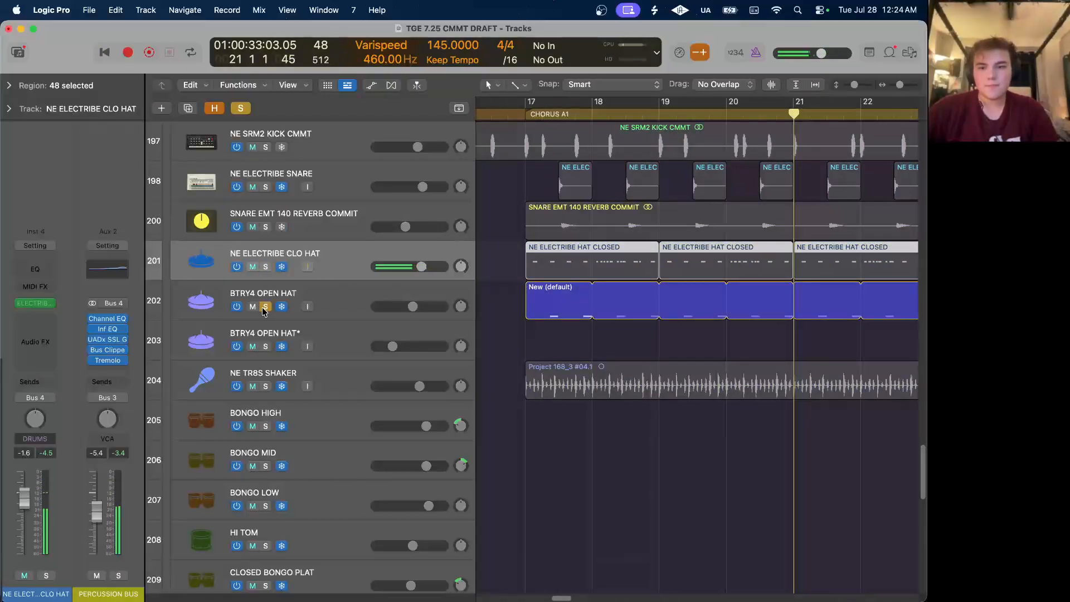
left_click(351, 294)
left_click(524, 115)
key("super+Left")
key("super+Left")
key("super+Left")
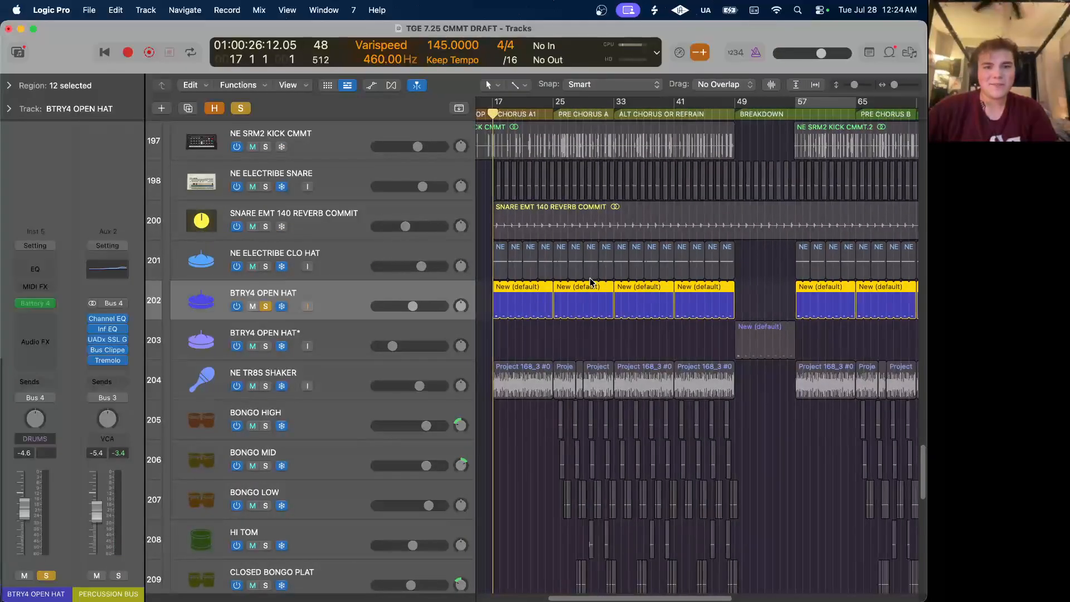
key("super+Right")
key("super+Right")
key("super+Right")
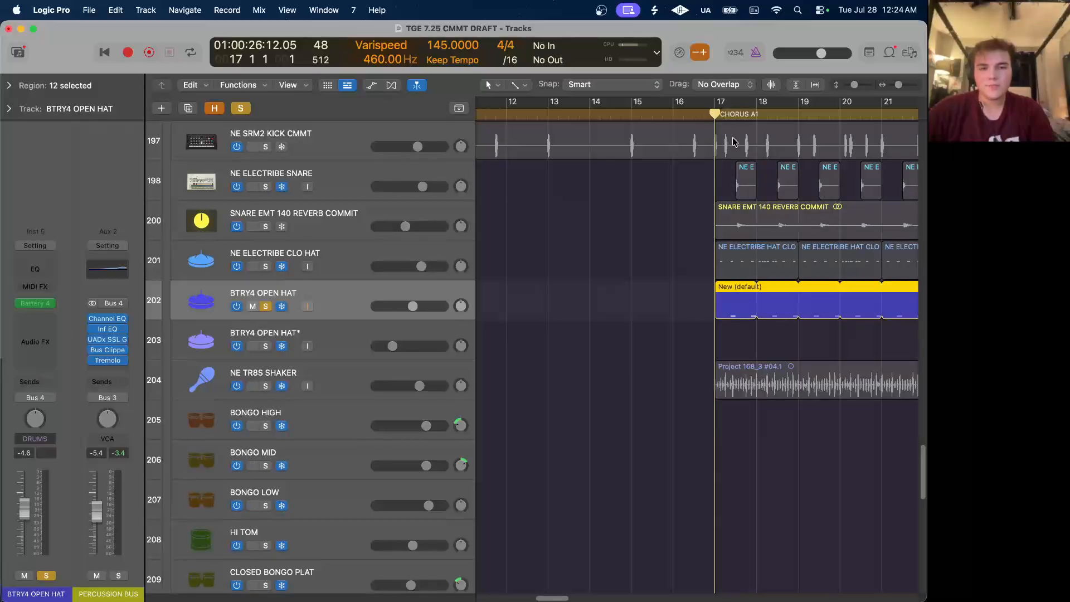
scroll(733, 141, "right", 5)
scroll(707, 248, "right", 2)
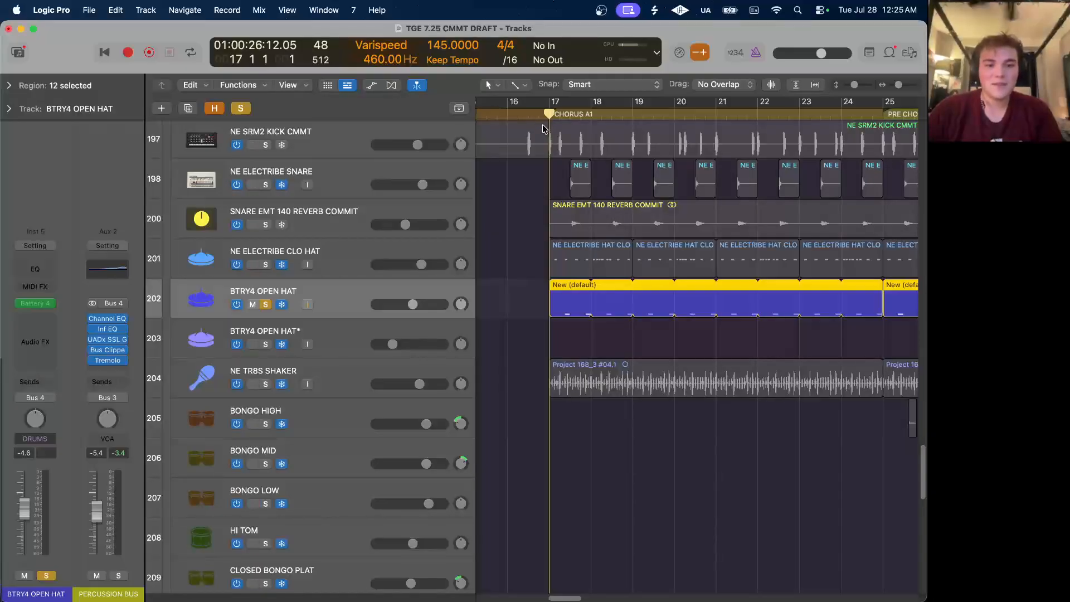
Play the soloed open hat from Chorus A1, look over its regions along the arrangement, and stop playback.
key("space")
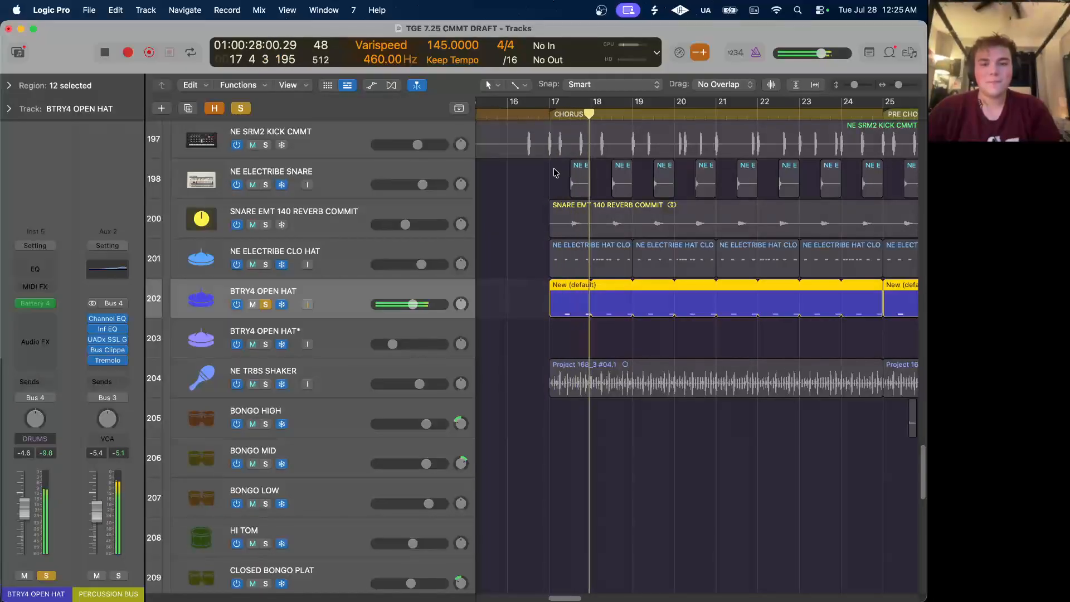
scroll(795, 254, "right", 5)
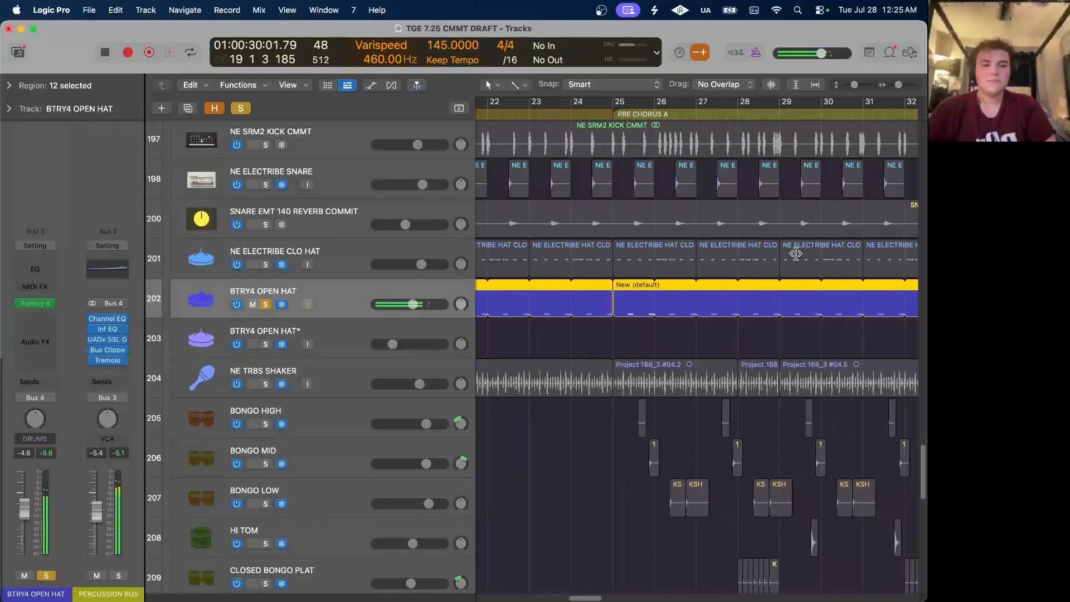
scroll(608, 280, "down", 5)
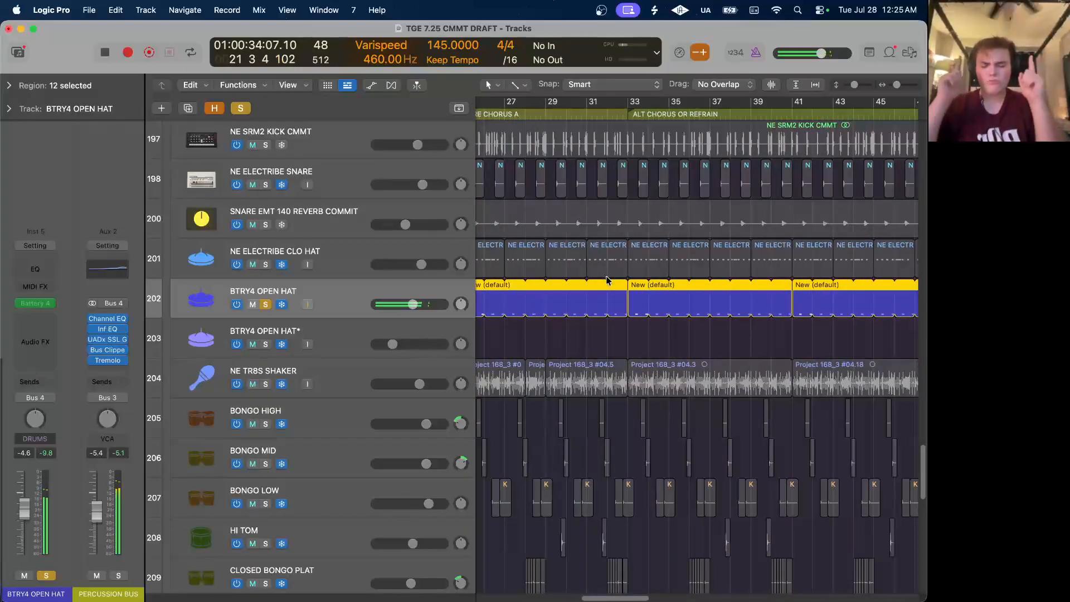
key("space")
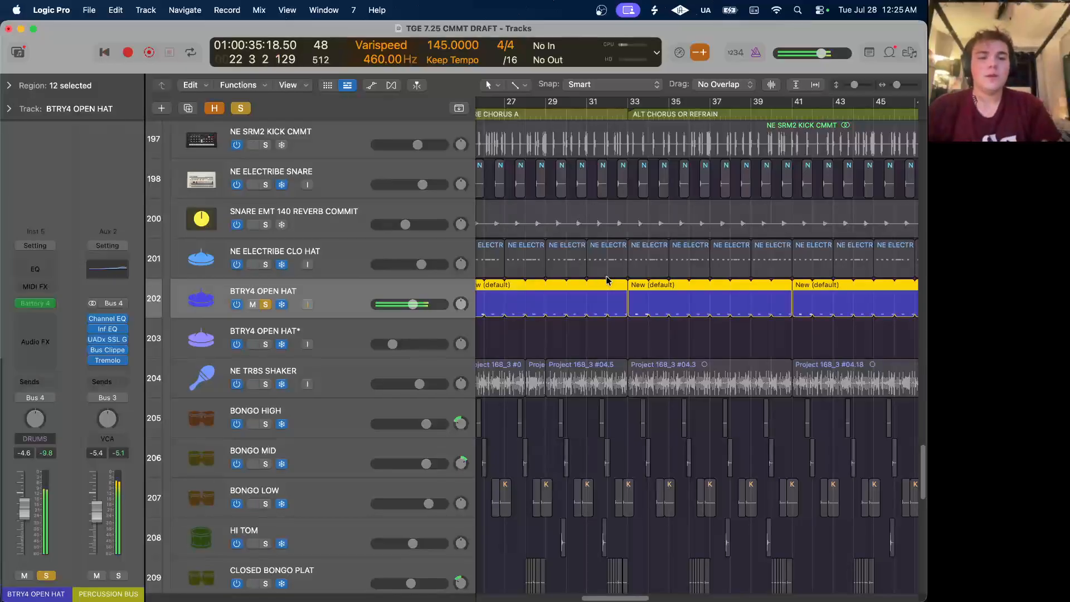
scroll(608, 280, "left", 5)
scroll(607, 279, "left", 5)
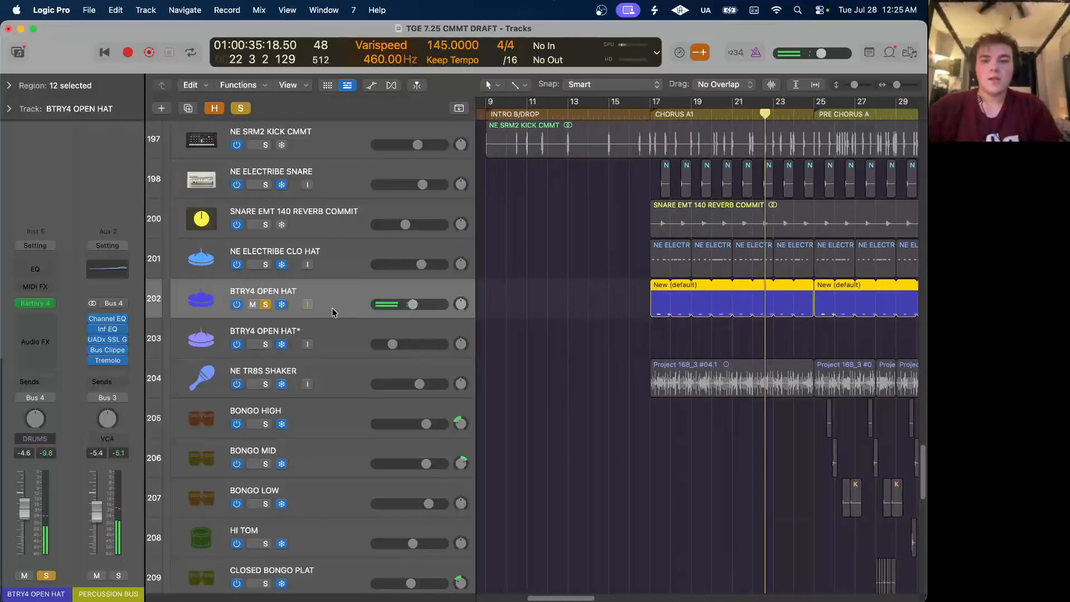
Solo only NE TR8S SHAKER, start playback at Chorus A1 so the track freezes, and select the shaker track.
left_click(265, 384)
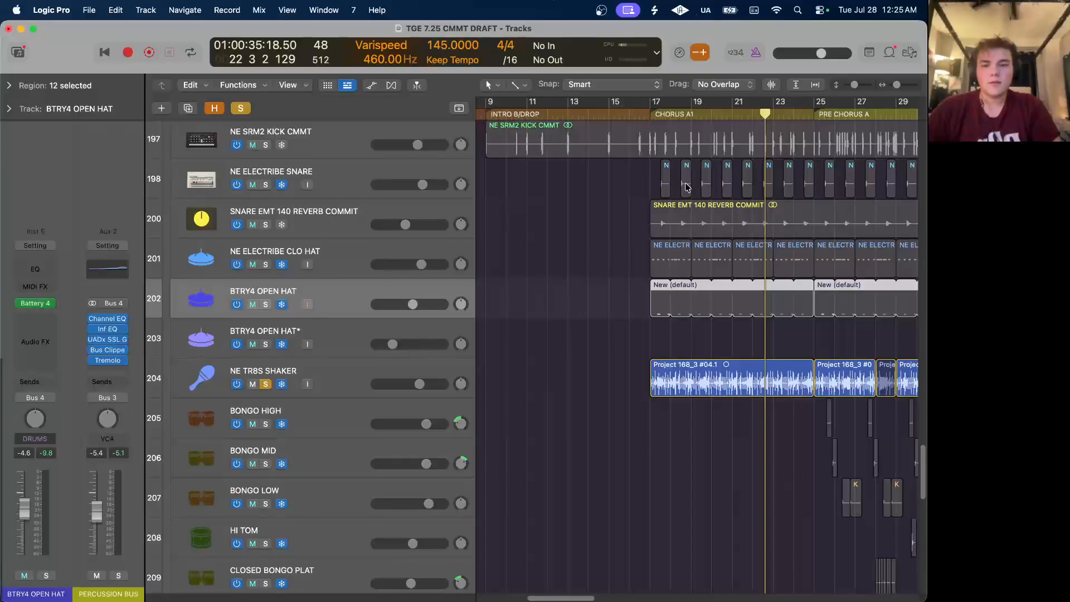
left_click(649, 114)
key("space")
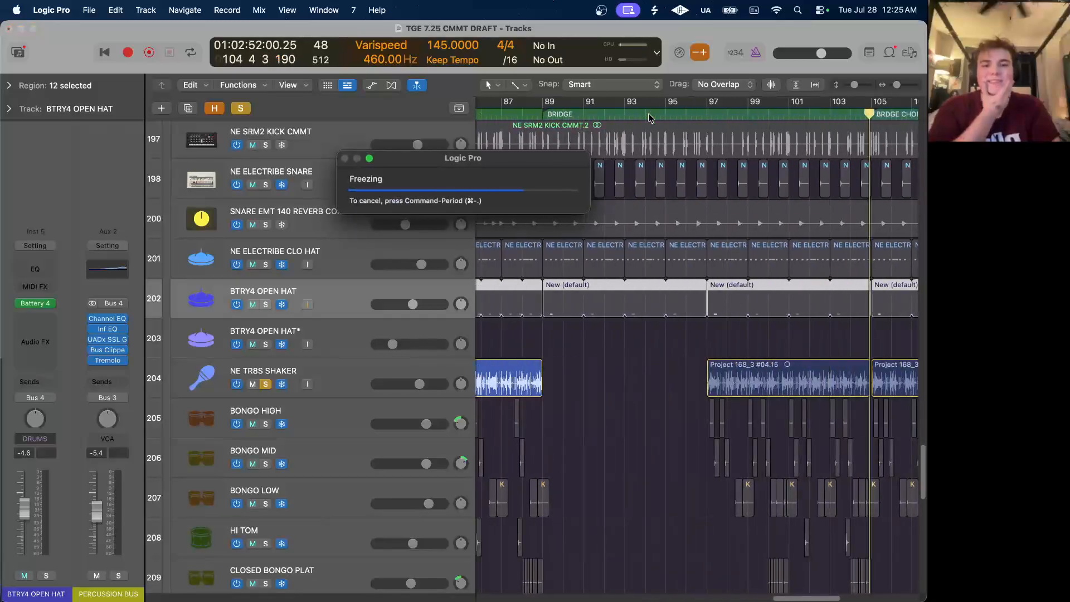
left_click(401, 371)
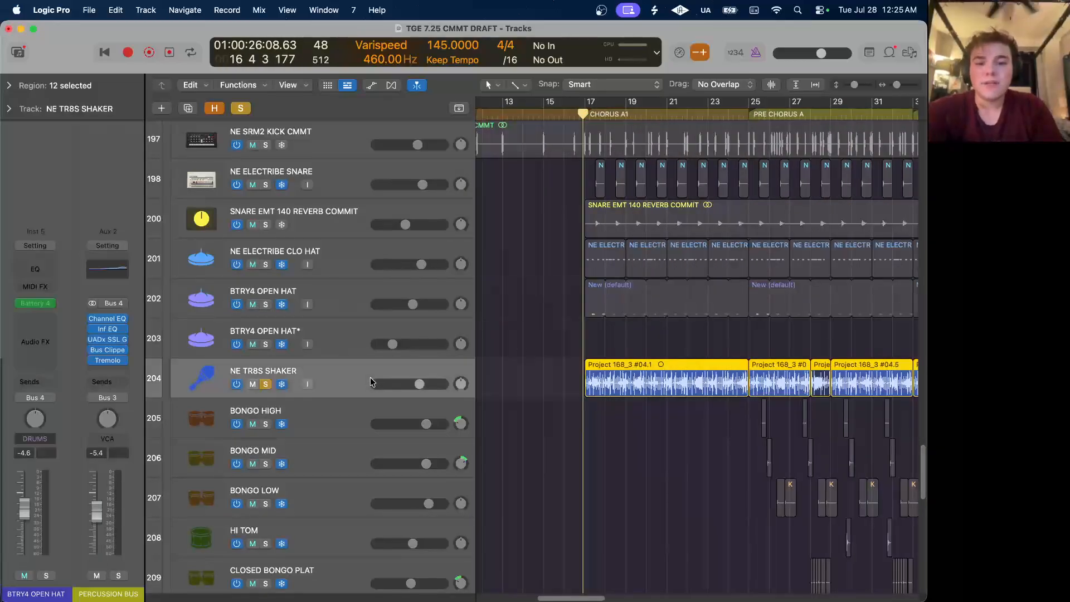
Play the soloed shaker from bar 17, examine its waveform up close, and stop playback.
left_click(587, 117)
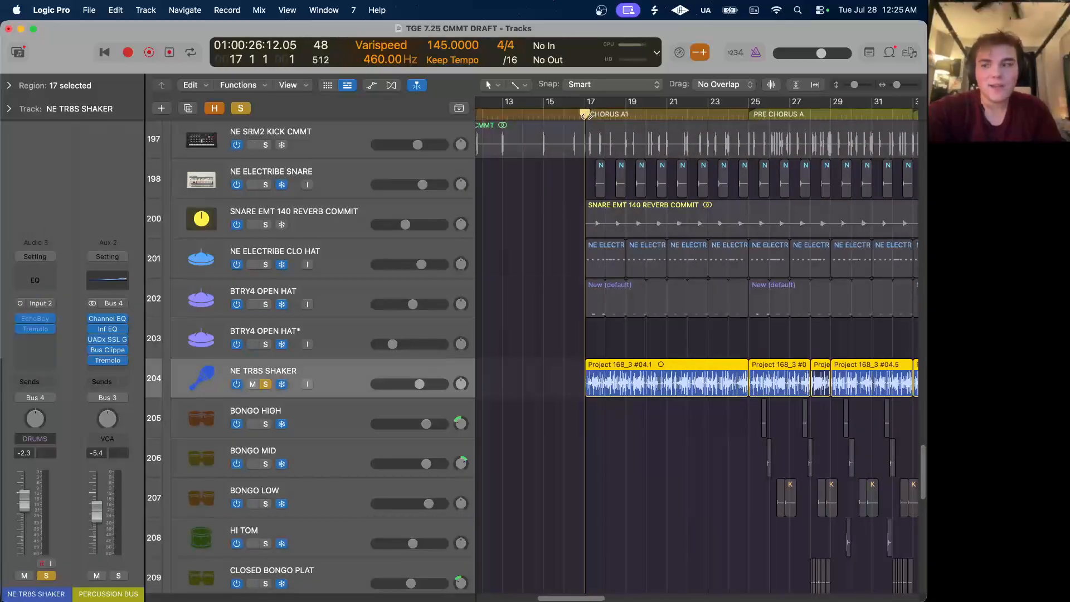
key("space")
scroll(635, 363, "up", 5)
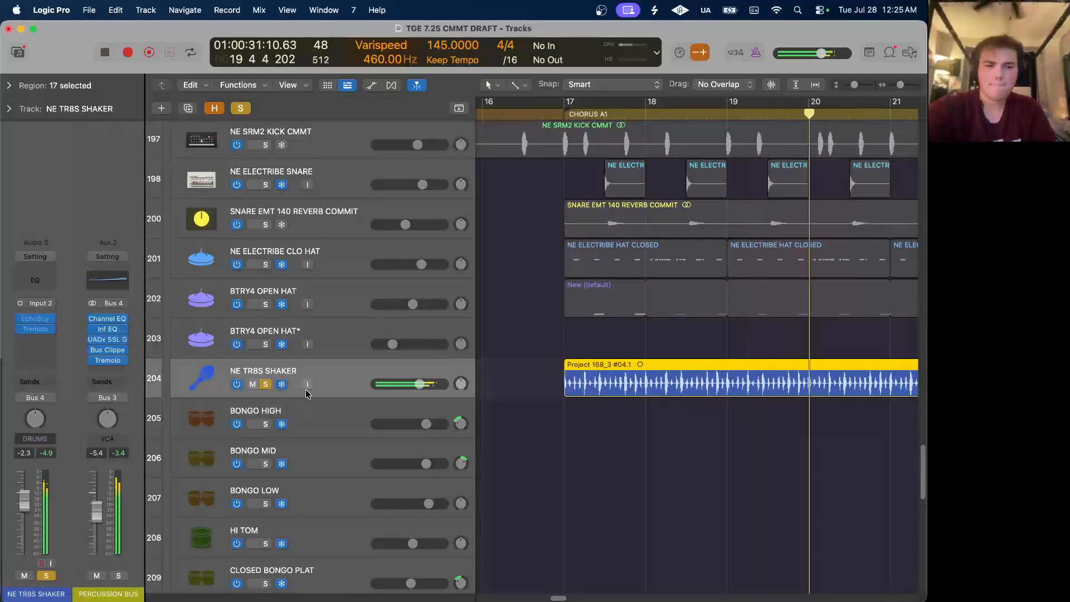
key("space")
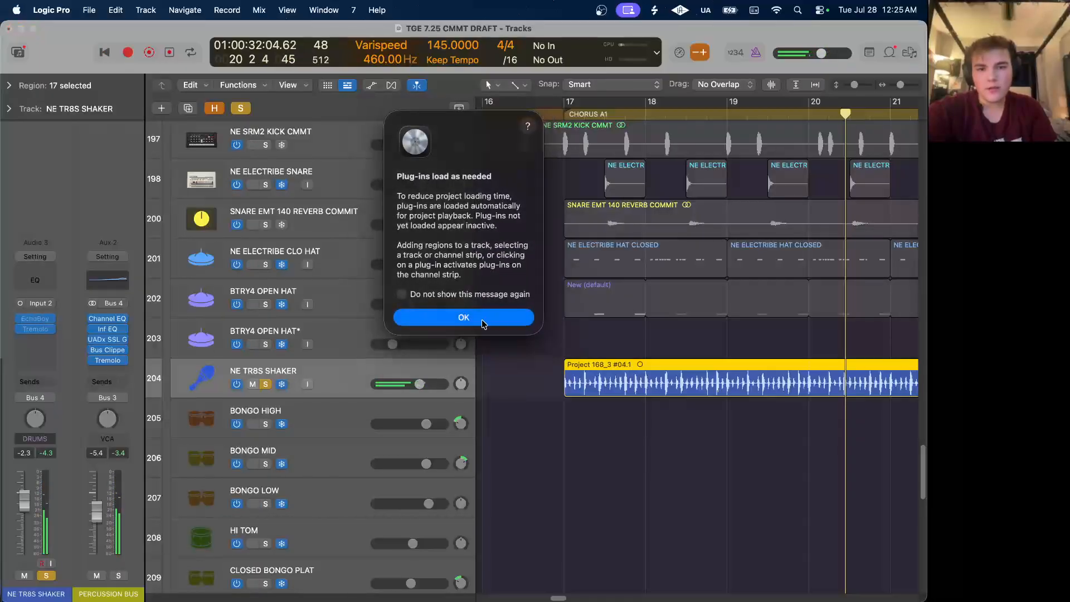
Try to open the EchoBoy plug-in on the frozen shaker track and dismiss the plug-in loading messages.
left_click(483, 321)
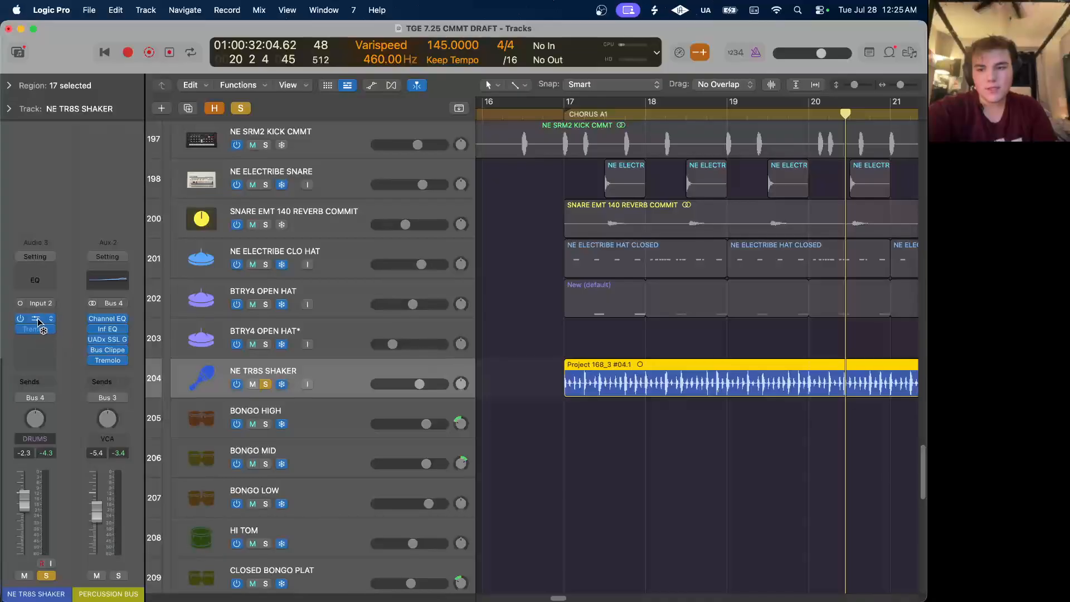
left_click_drag(38, 322, 38, 326)
left_click(463, 320)
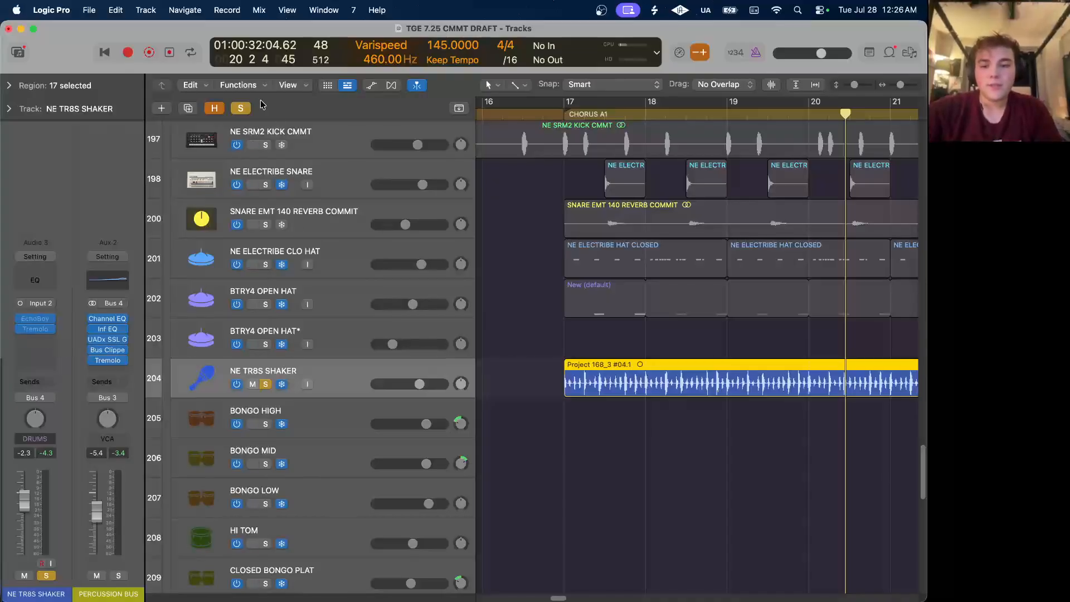
Clear the shaker solo, then select and solo the DS_MT4_fx_impact_cloud track in the FX group.
left_click(242, 110)
scroll(556, 305, "down", 5)
scroll(557, 308, "down", 15)
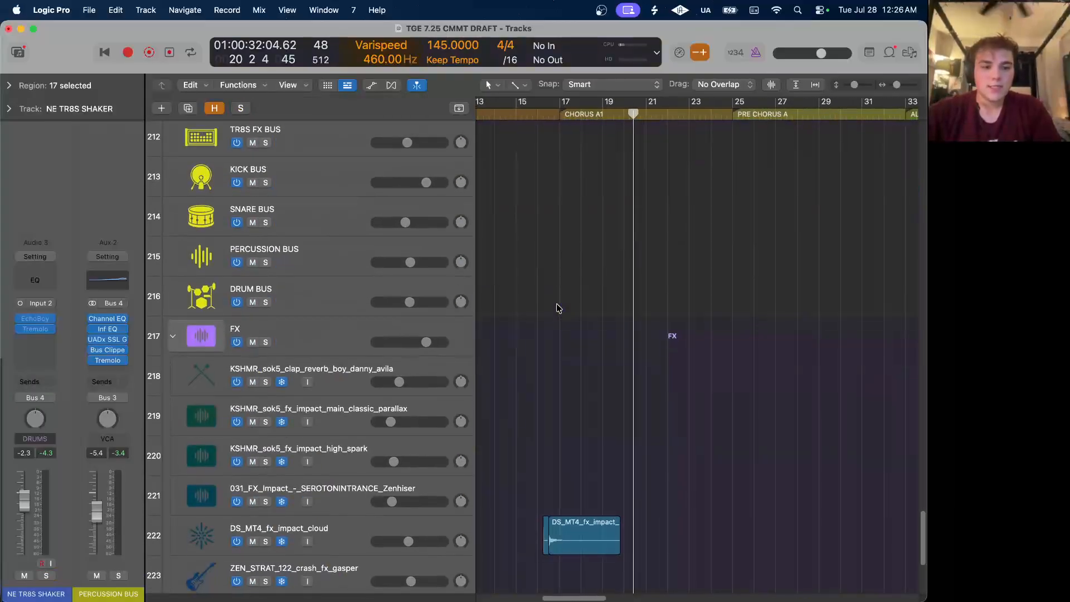
left_click(343, 306)
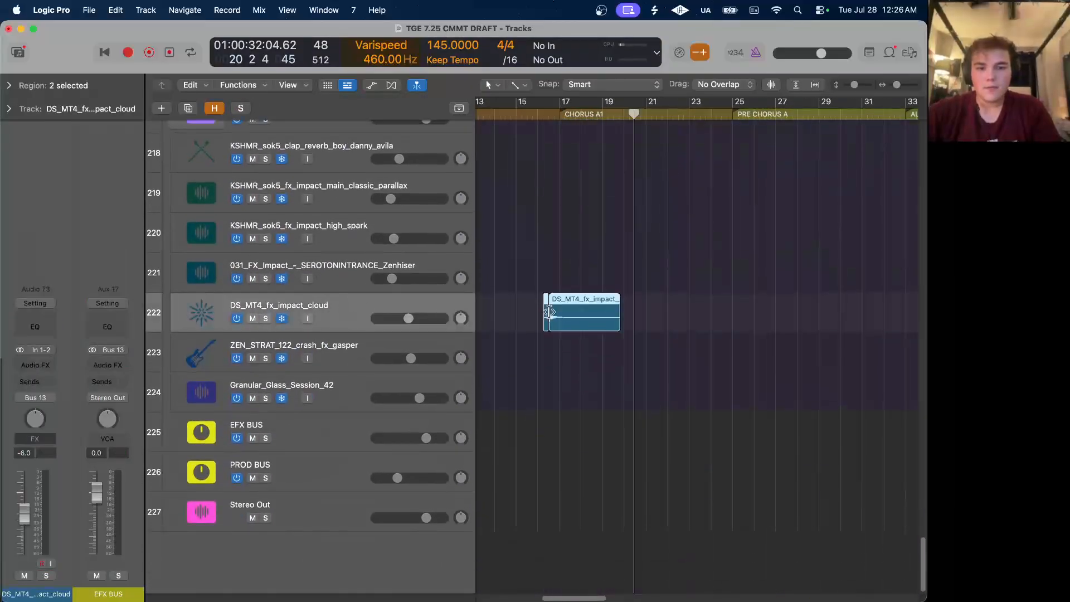
left_click(266, 319)
Play the soloed impact effect from about bar 16, stop playback, and clear all solos.
scroll(604, 179, "up", 5)
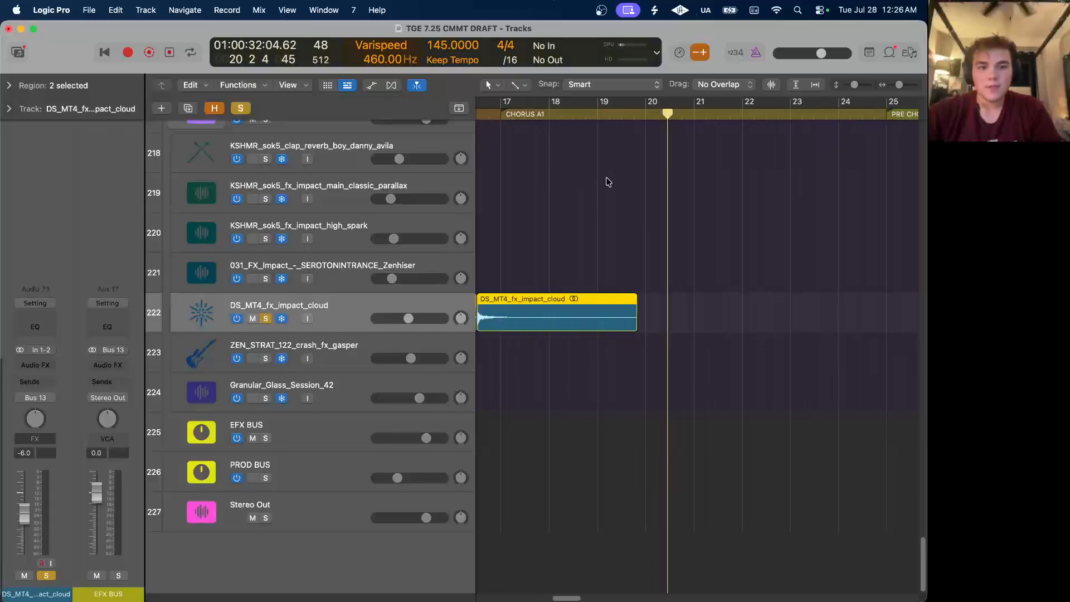
scroll(606, 180, "up", 3)
scroll(608, 182, "right", 2)
left_click(640, 114)
key("space")
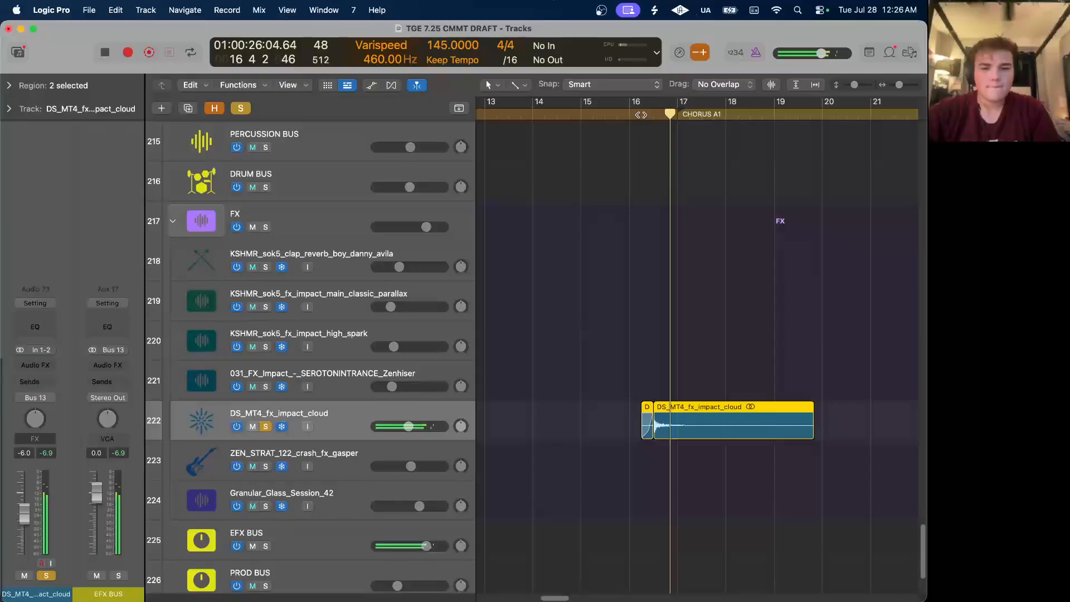
key("space")
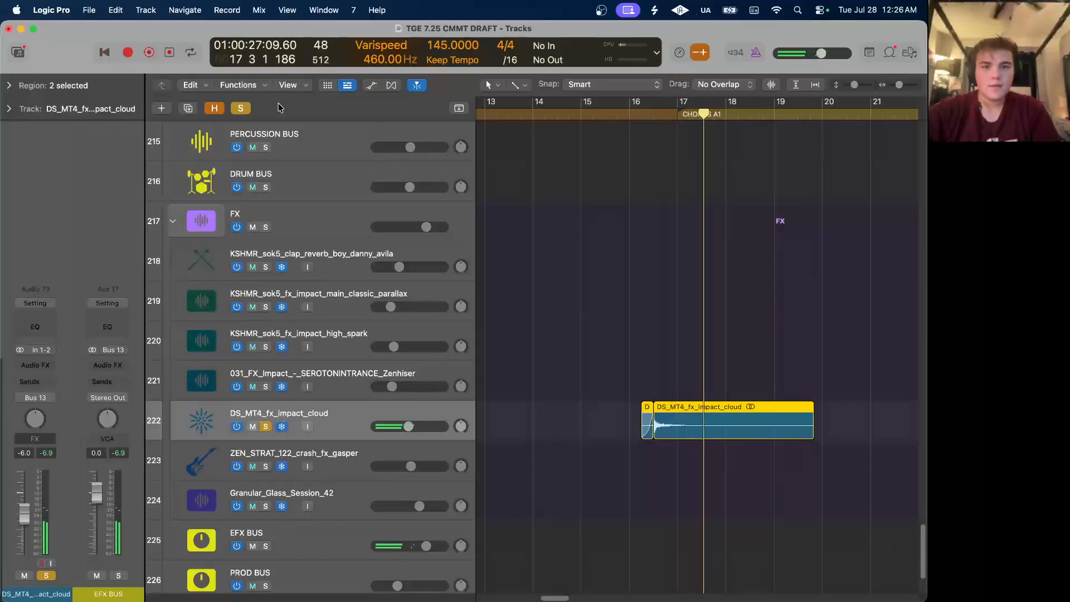
left_click(240, 108)
scroll(538, 306, "down", 5)
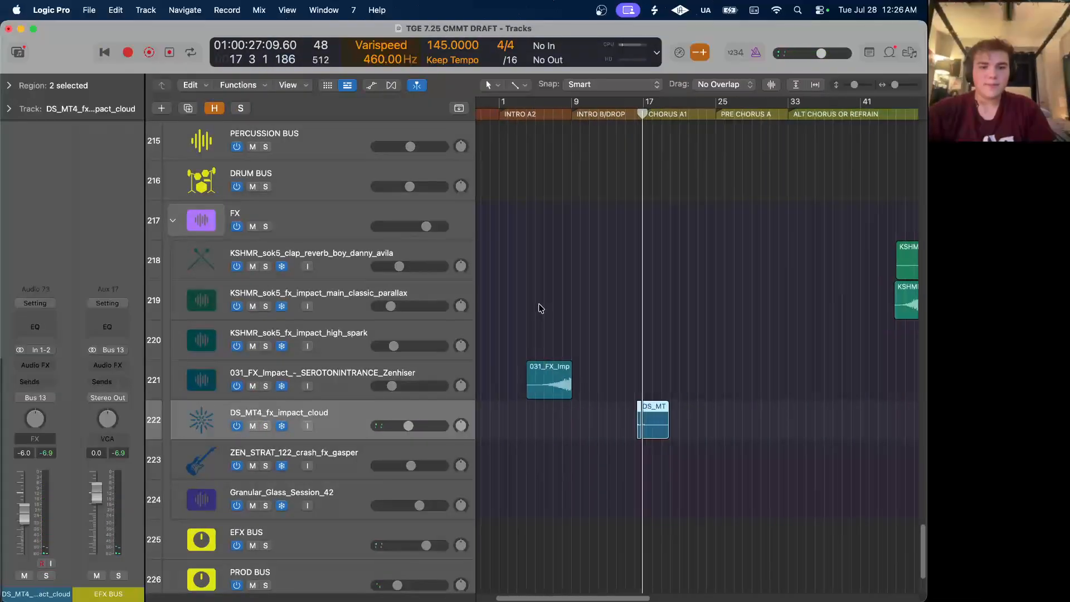
Solo the 031_FX_Impact_-_SEROTONINTRANCE_Zenhiser track and play its impact effect from about bar 6.
scroll(538, 306, "left", 3)
left_click(270, 384)
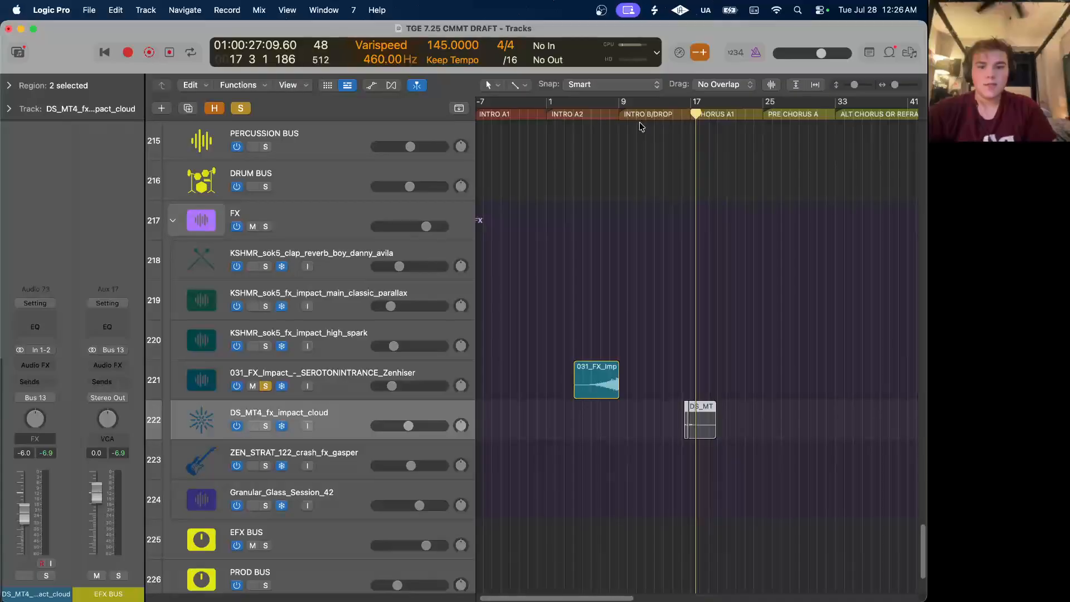
left_click(609, 106)
double_click(582, 116)
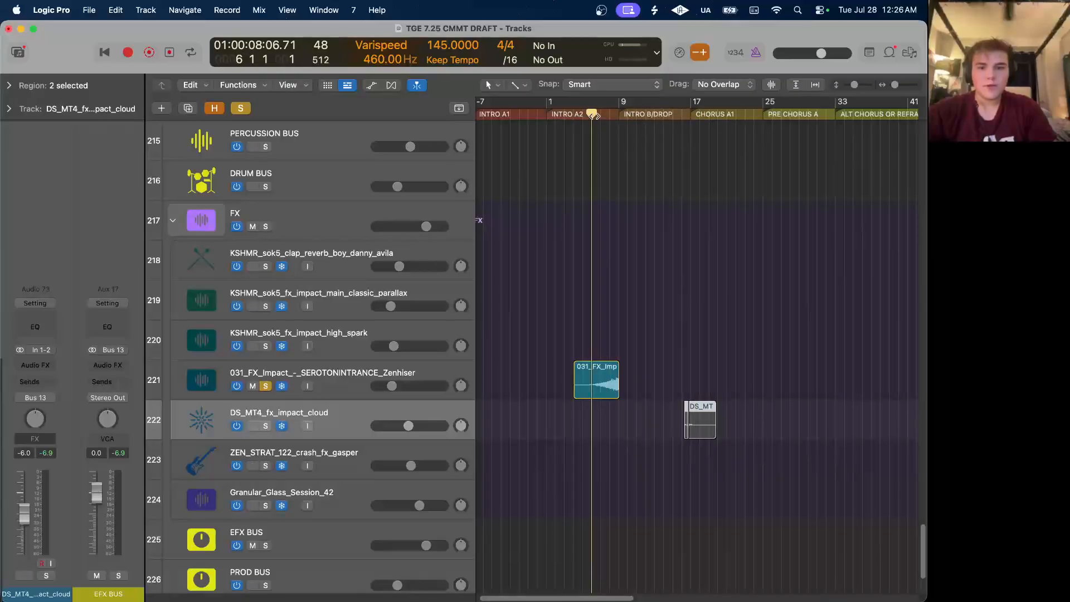
scroll(721, 280, "down", 5)
scroll(720, 281, "right", 2)
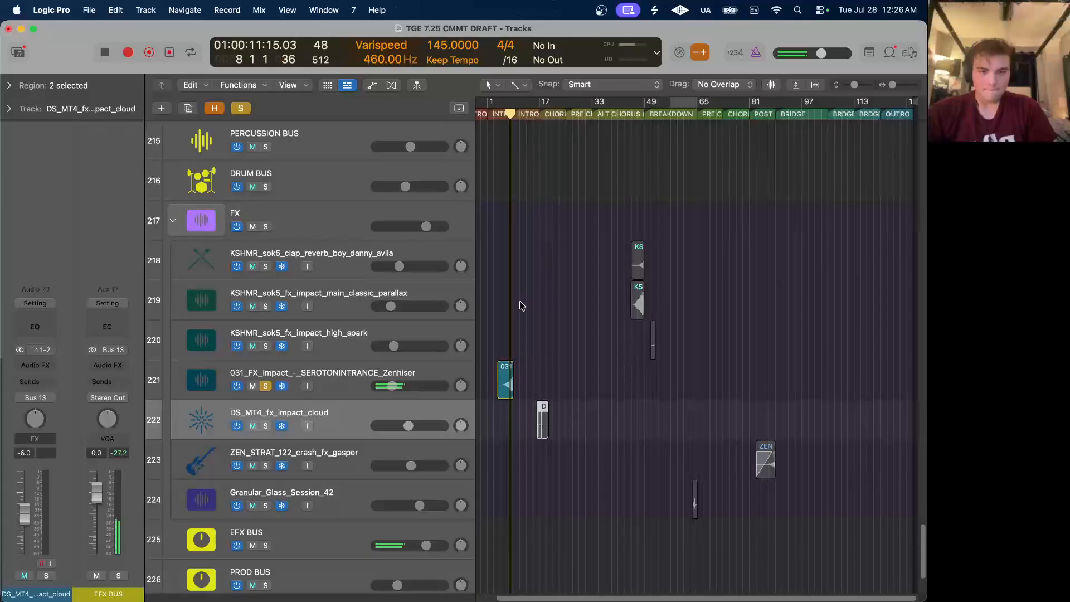
Stop the impact effect's playback and clear all solos.
scroll(520, 303, "up", 5)
key("space")
left_click(240, 108)
Look through the arrangement from the drums up to the lead vocals and place the playhead at bar 25.
scroll(642, 255, "up", 10)
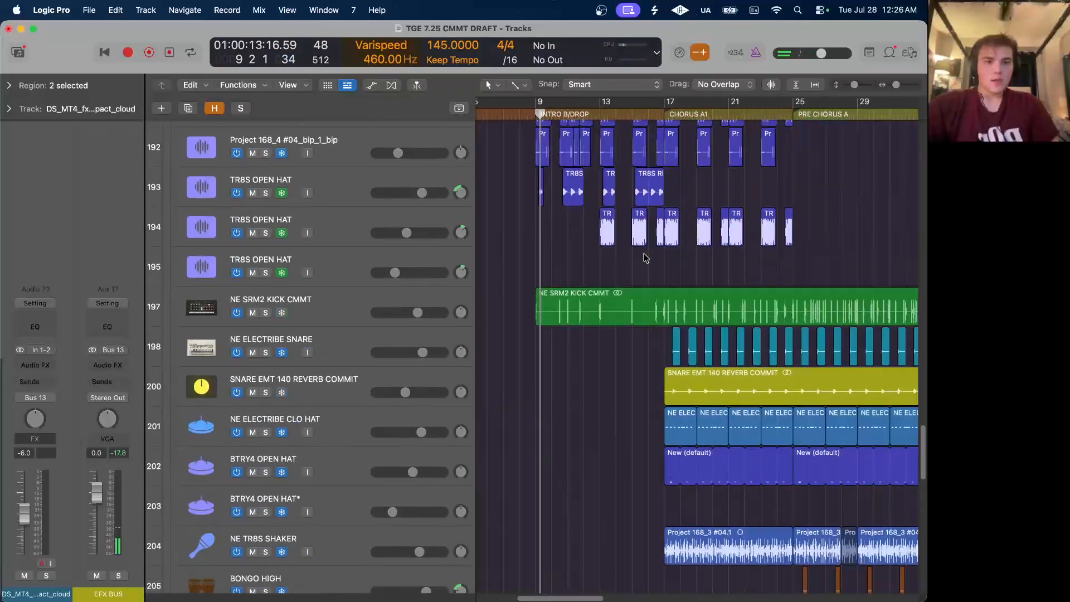
scroll(644, 258, "down", 5)
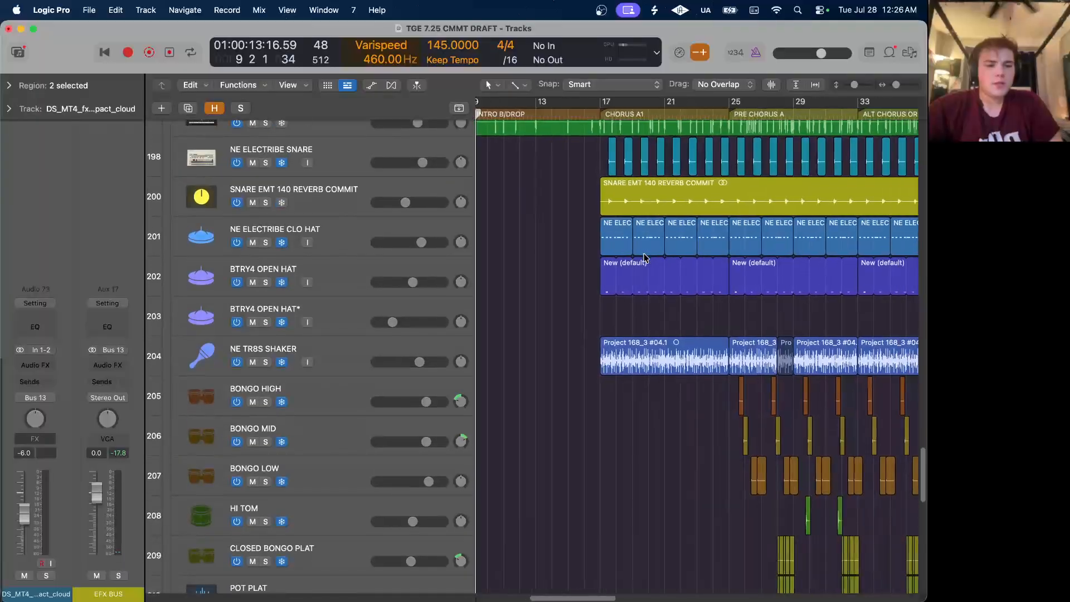
scroll(644, 257, "right", 4)
scroll(644, 258, "up", 10)
scroll(645, 257, "up", 20)
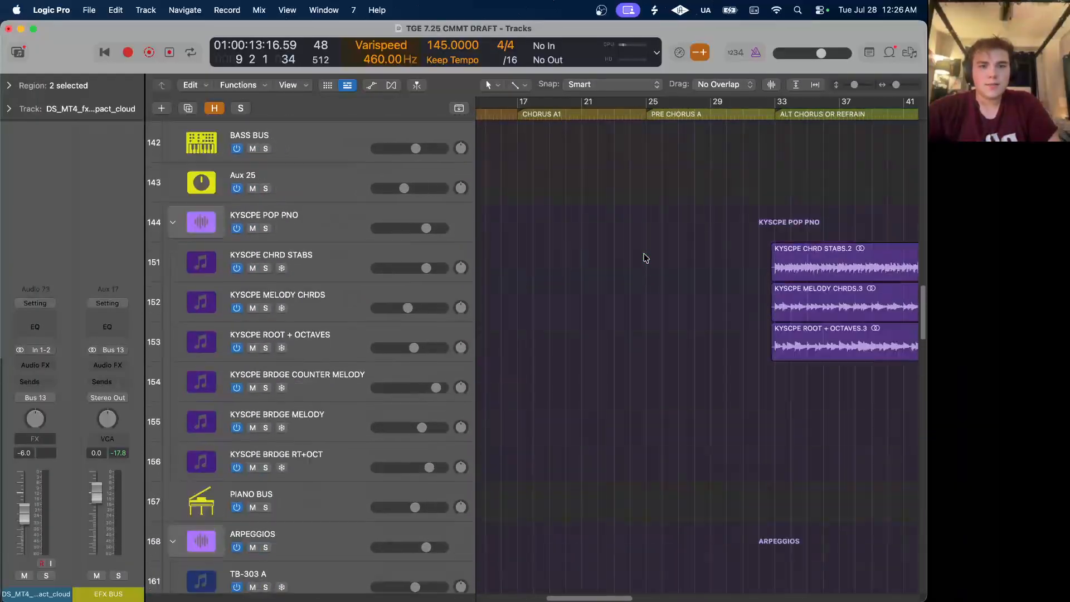
scroll(645, 258, "up", 8)
scroll(644, 254, "right", 3)
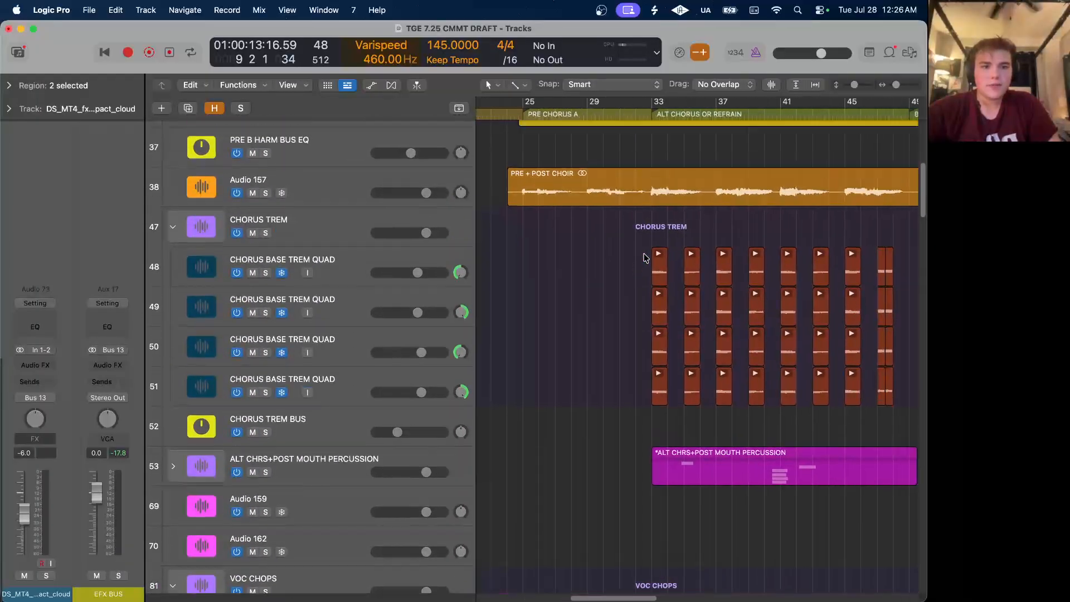
scroll(502, 167, "up", 5)
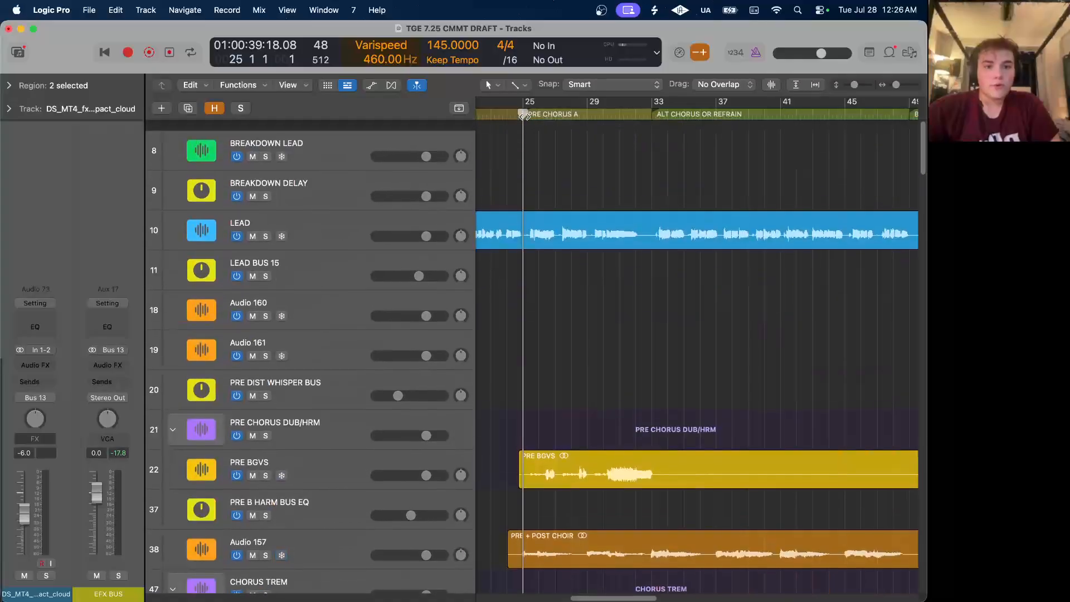
Solo the seven percussion tracks from BONGO HIGH through VINYL BACKSPIN.
scroll(484, 420, "down", 20)
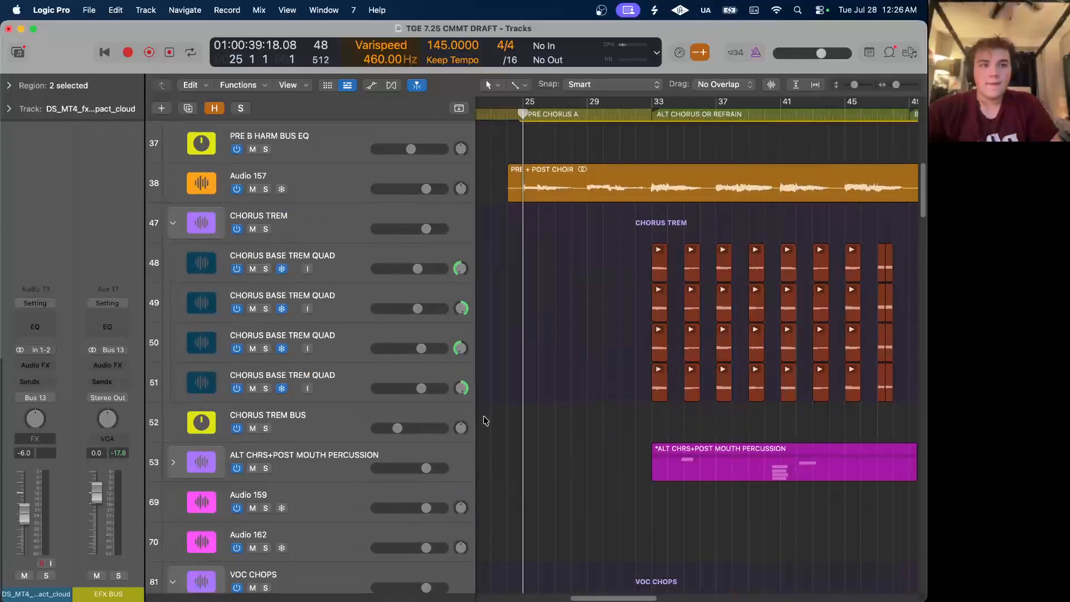
scroll(484, 420, "down", 5)
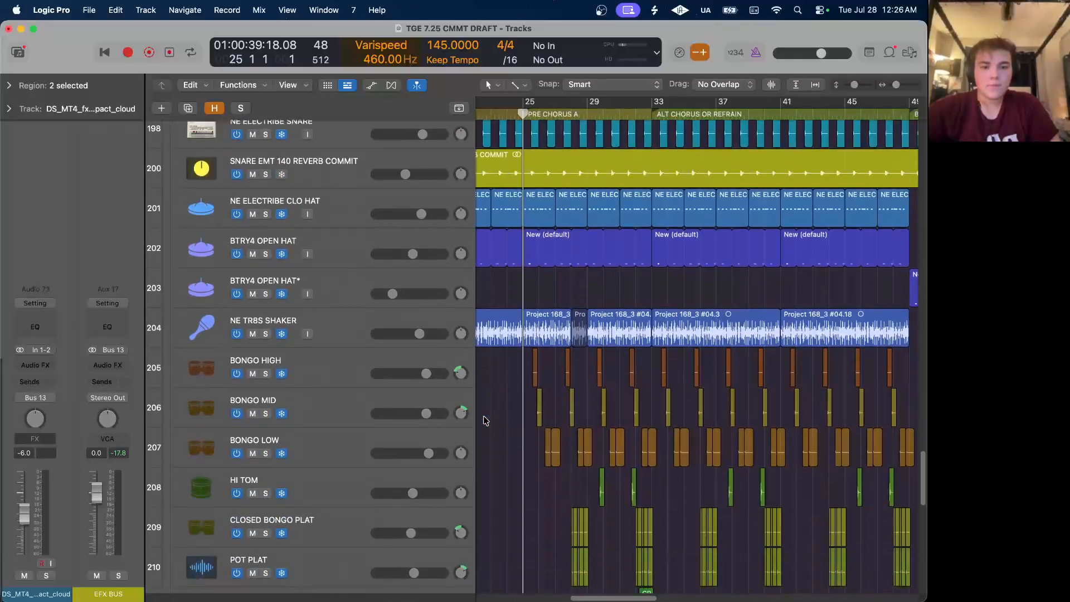
scroll(488, 420, "down", 5)
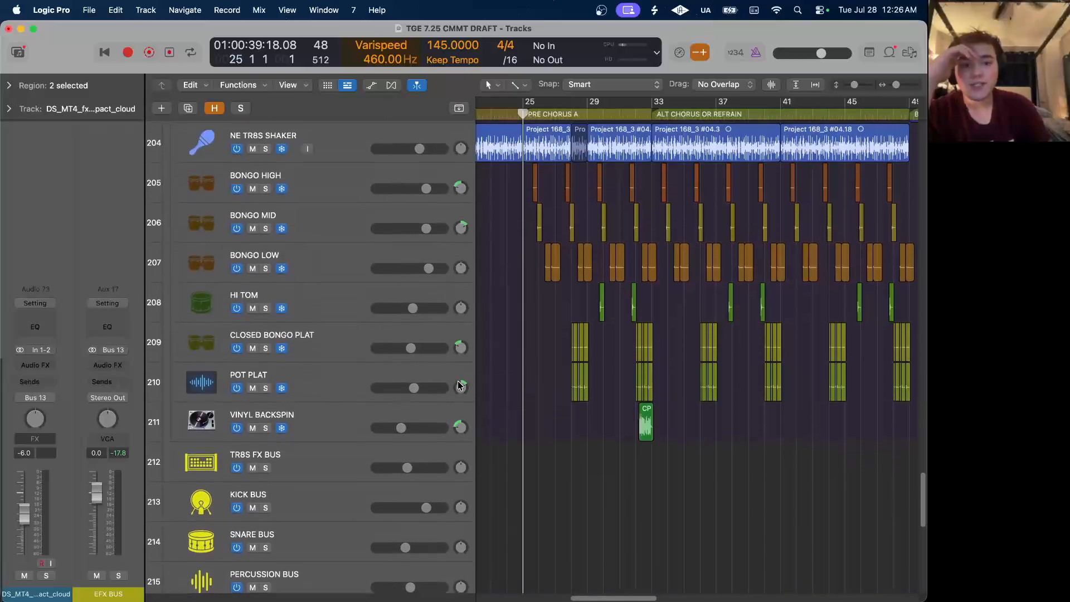
left_click_drag(269, 215, 268, 426)
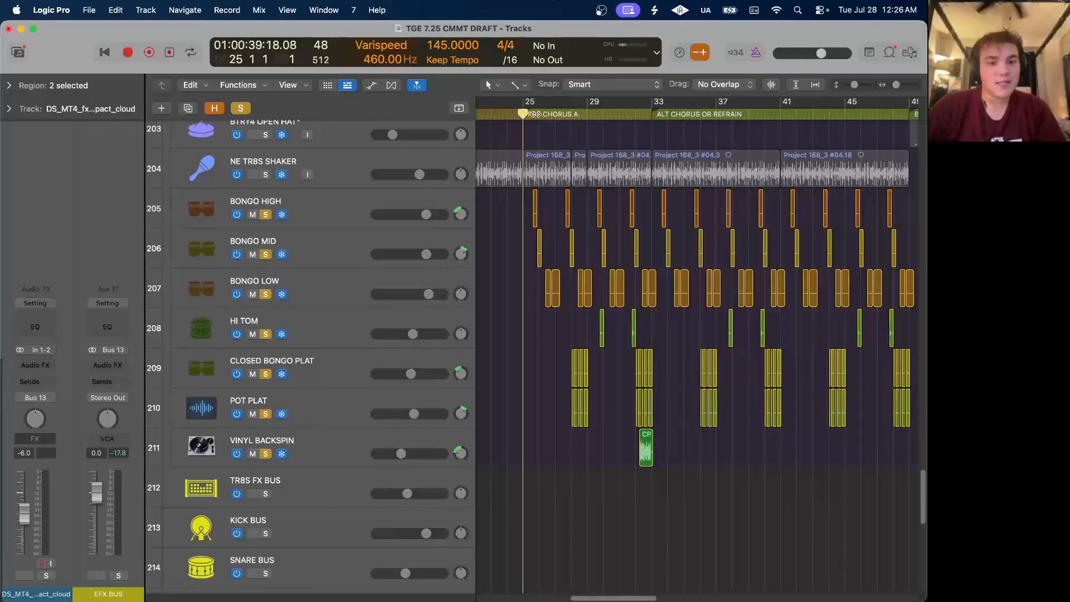
Play the soloed percussion tracks up close from bar 25 and stop at about bar 33.
key("super+Right")
key("super+Right")
key("super+Right")
key("space")
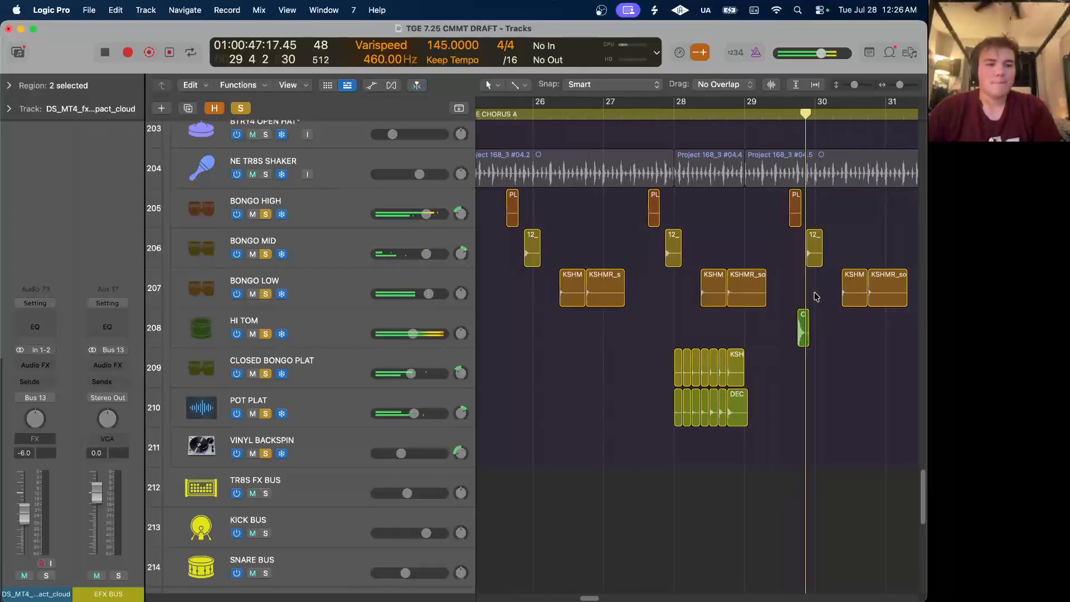
scroll(814, 298, "down", 1)
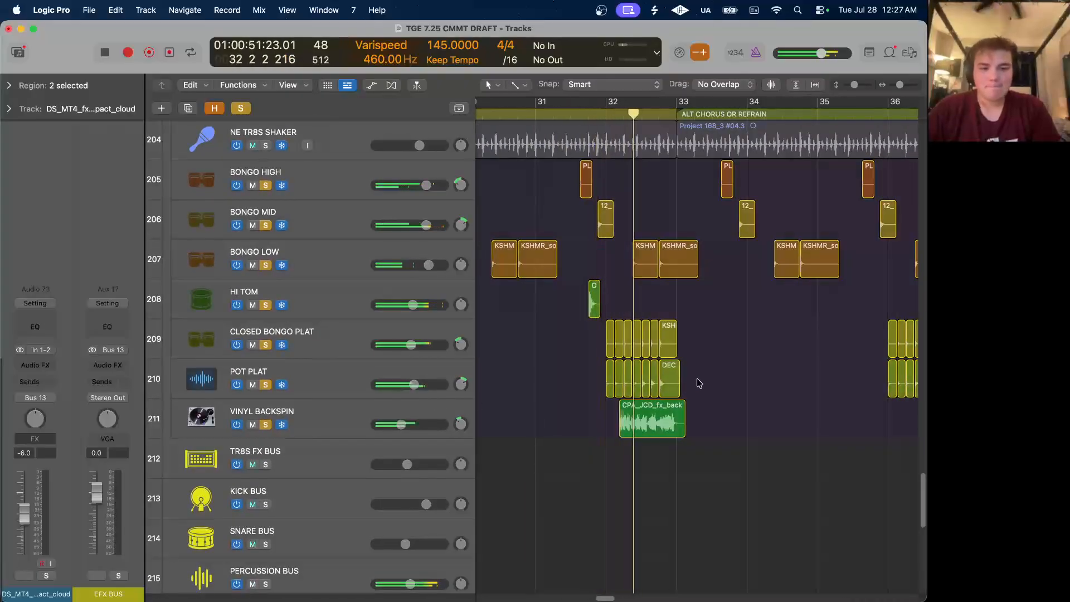
key("space")
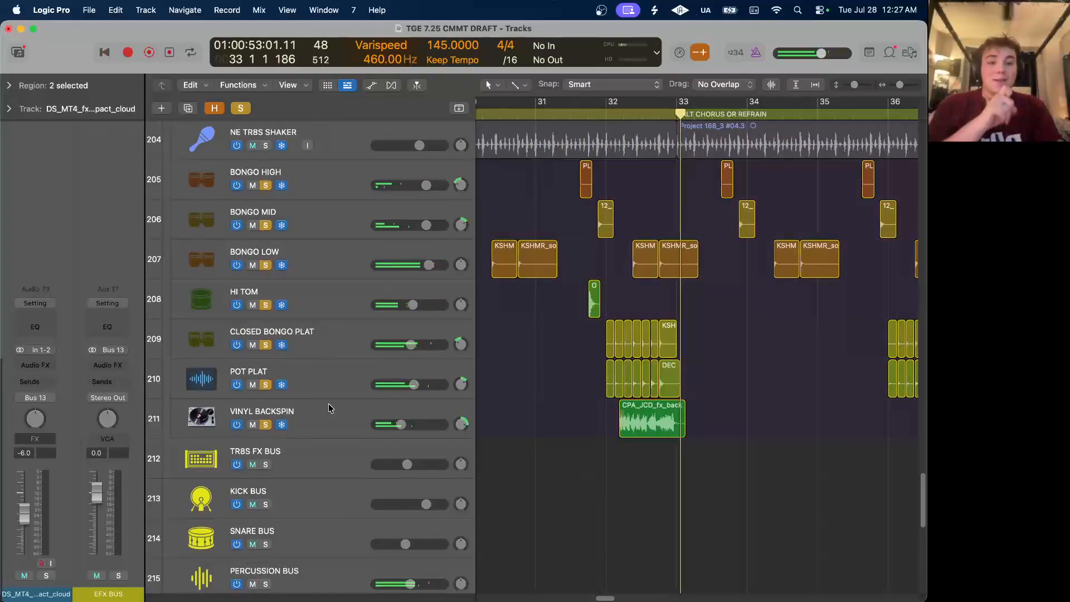
Check the channel strips of BONGO HIGH and VINYL BACKSPIN and examine the backspin region before bar 33 up close.
scroll(329, 473, "left", 5)
left_click(336, 172)
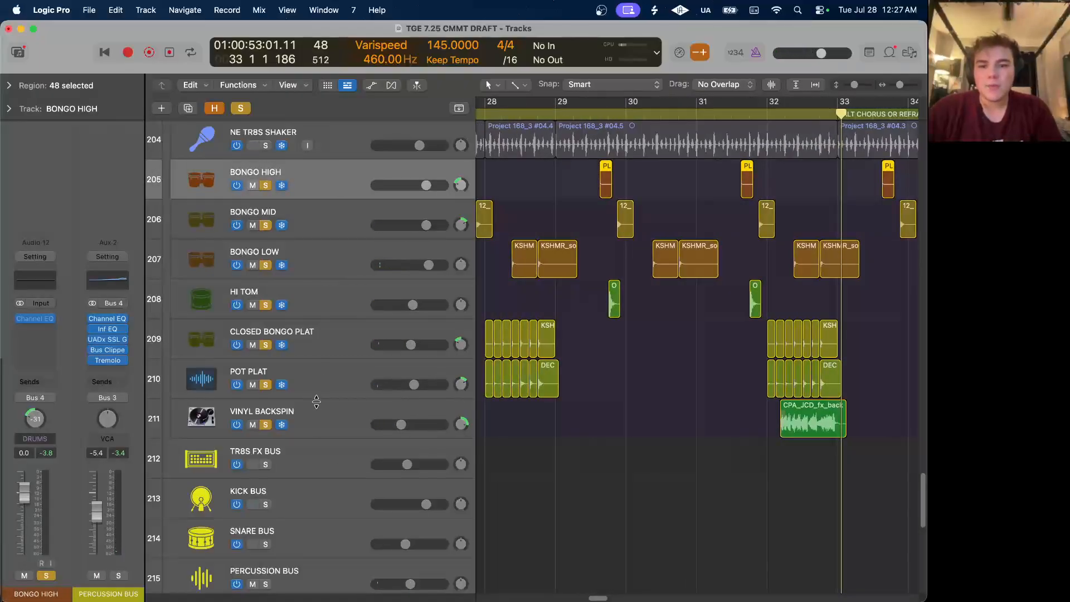
left_click(304, 423)
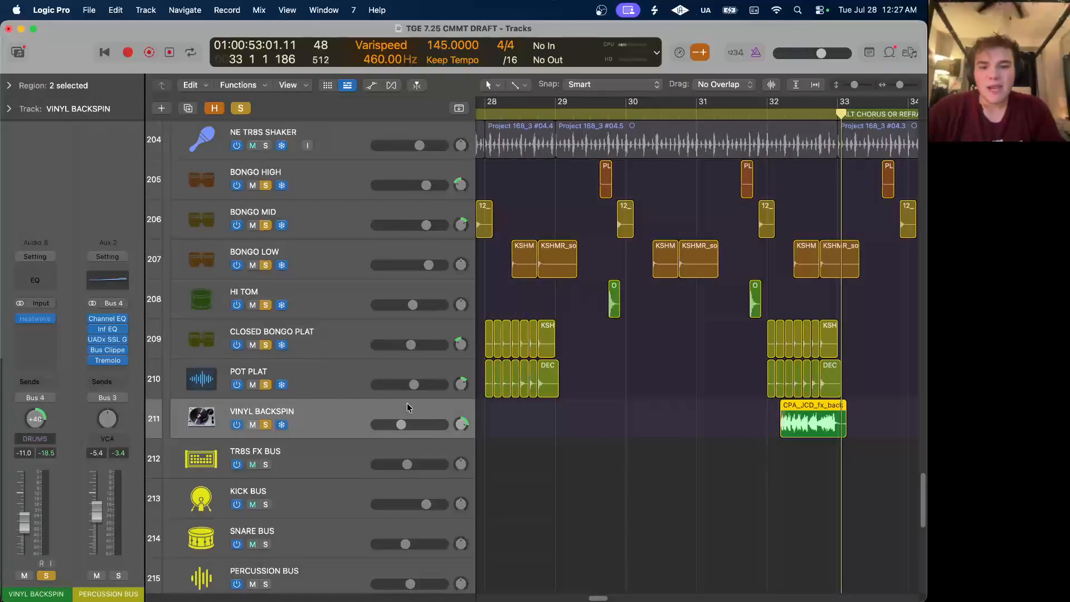
scroll(872, 412, "up", 3)
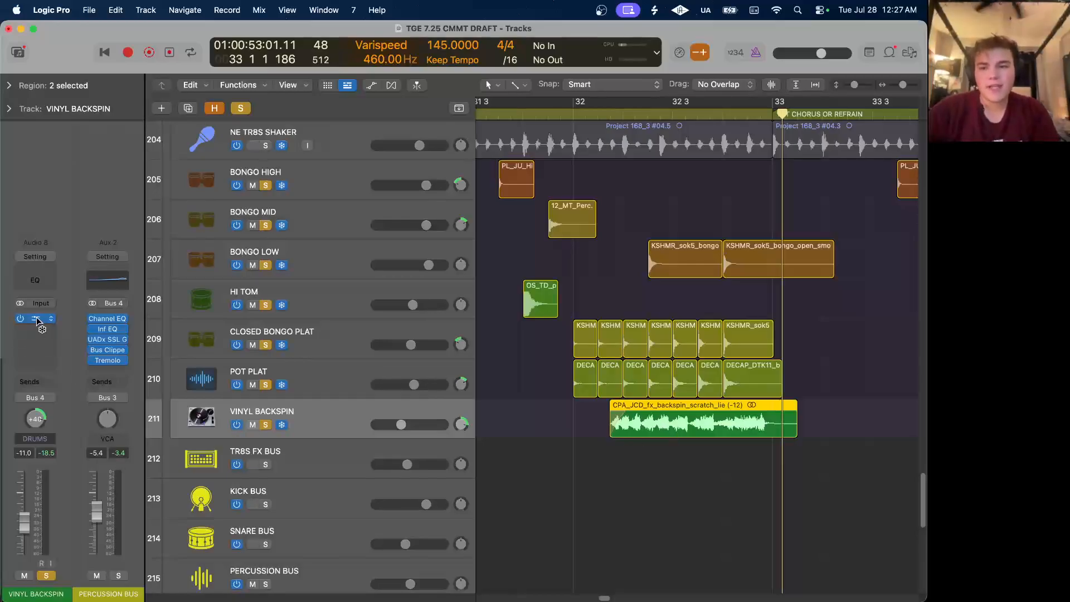
Select the POT PLAT track and take VINYL BACKSPIN out of solo.
left_click(338, 386)
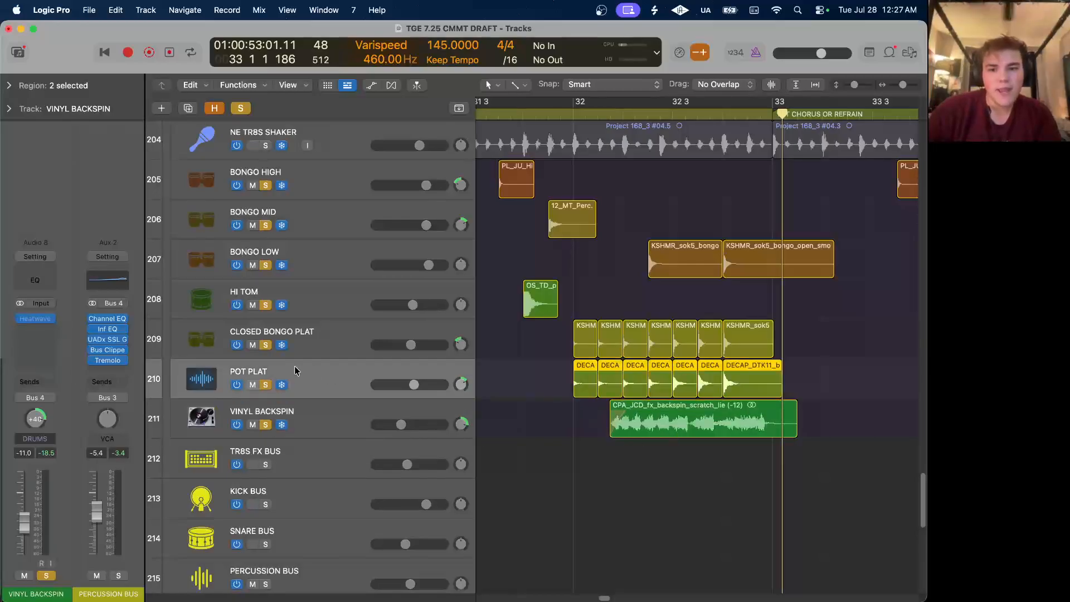
key("super+a")
left_click(266, 425)
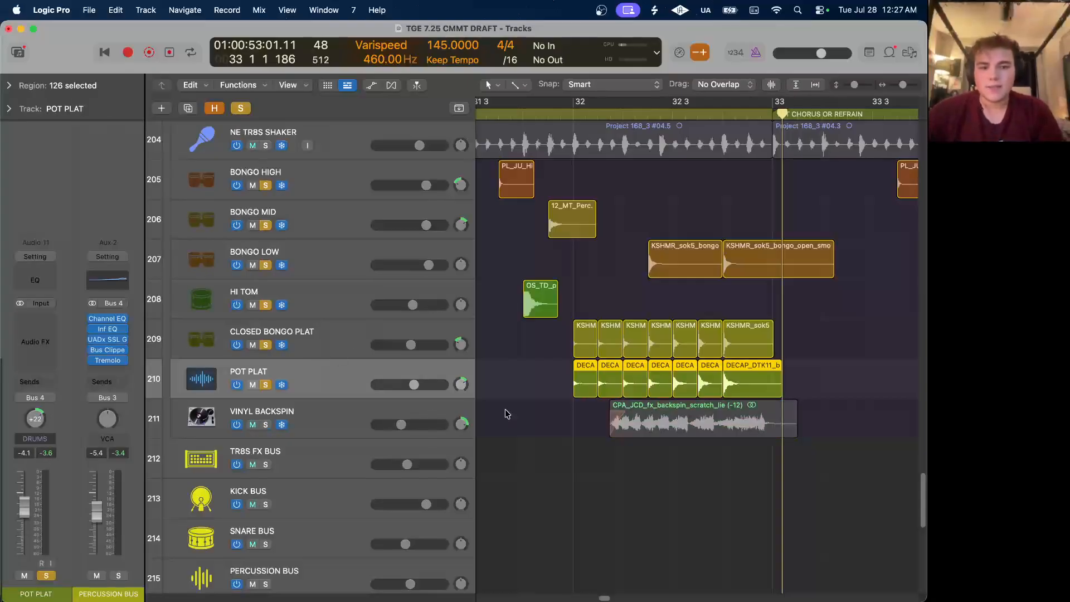
scroll(408, 367, "down", 3)
scroll(393, 365, "up", 3)
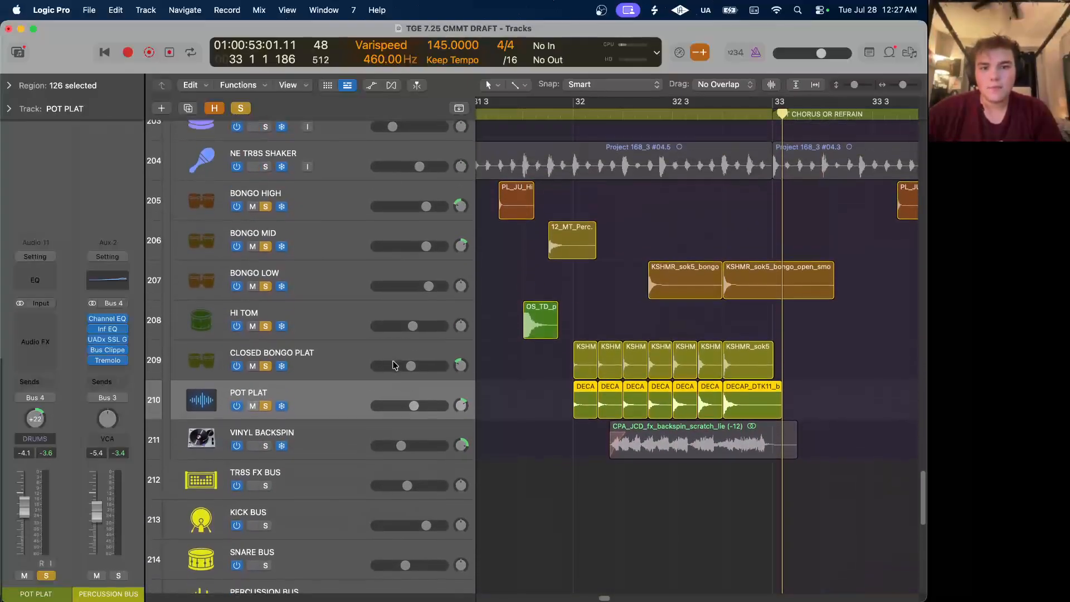
Inspect the Infinity EQ 2 and SSL compressor plug-ins on the PERCUSSION BUS, closing each one.
scroll(366, 306, "left", 3)
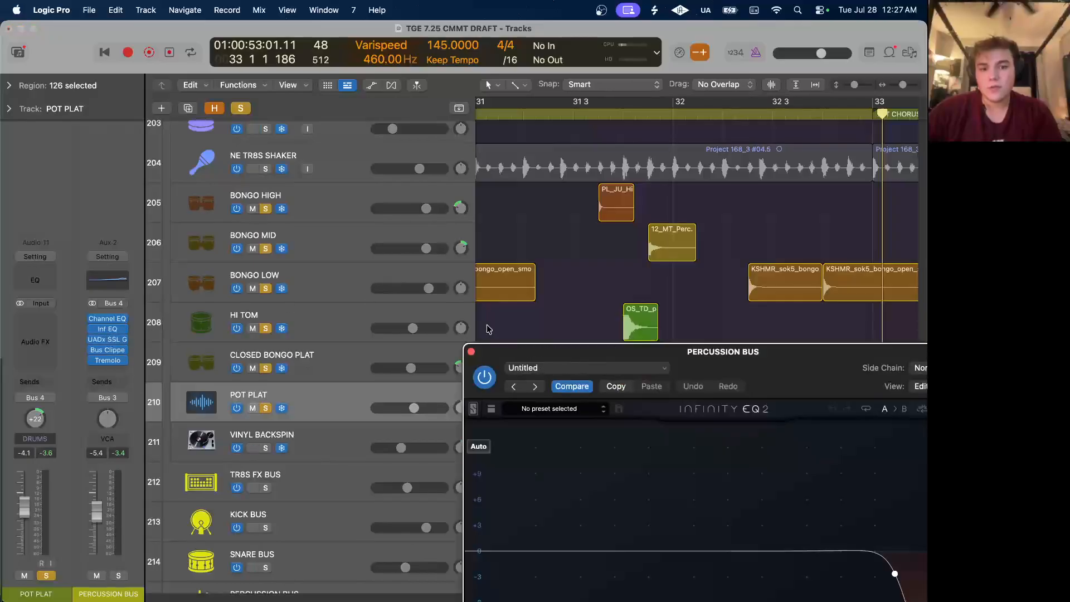
left_click_drag(558, 349, 363, 163)
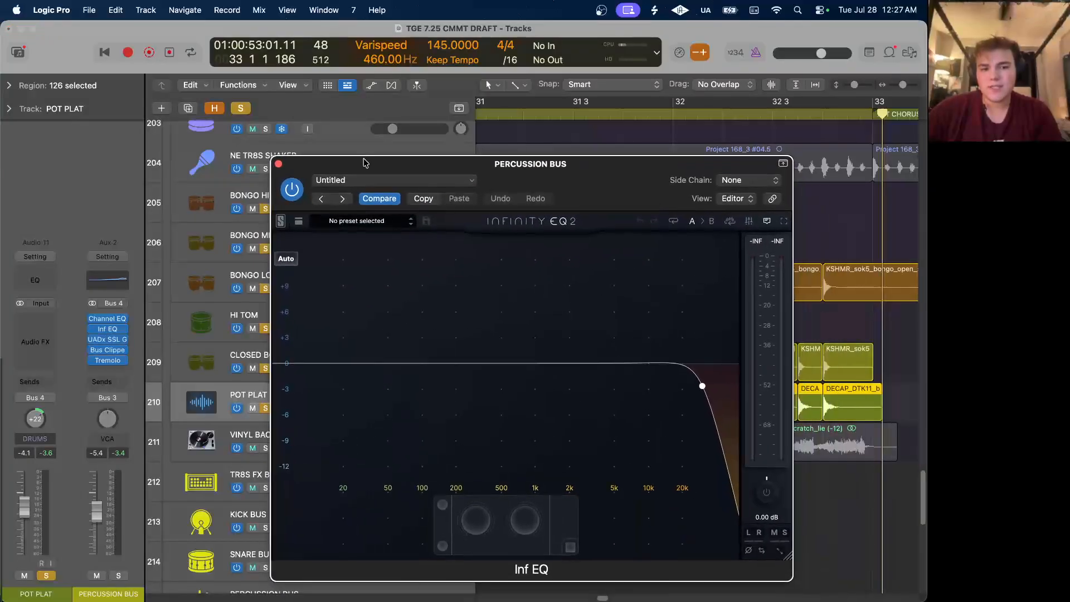
left_click(279, 164)
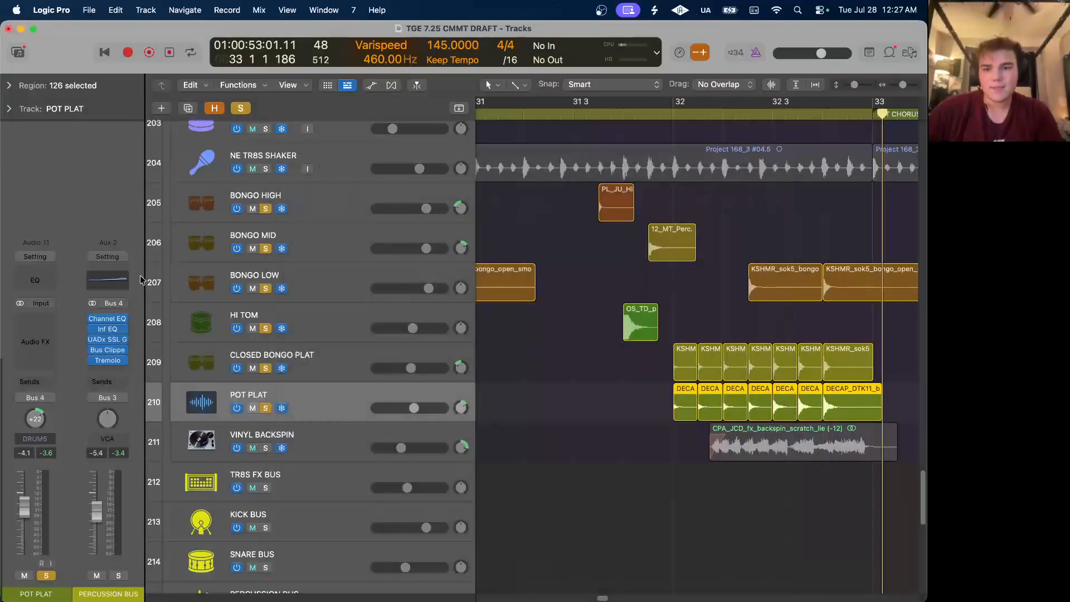
left_click(118, 341)
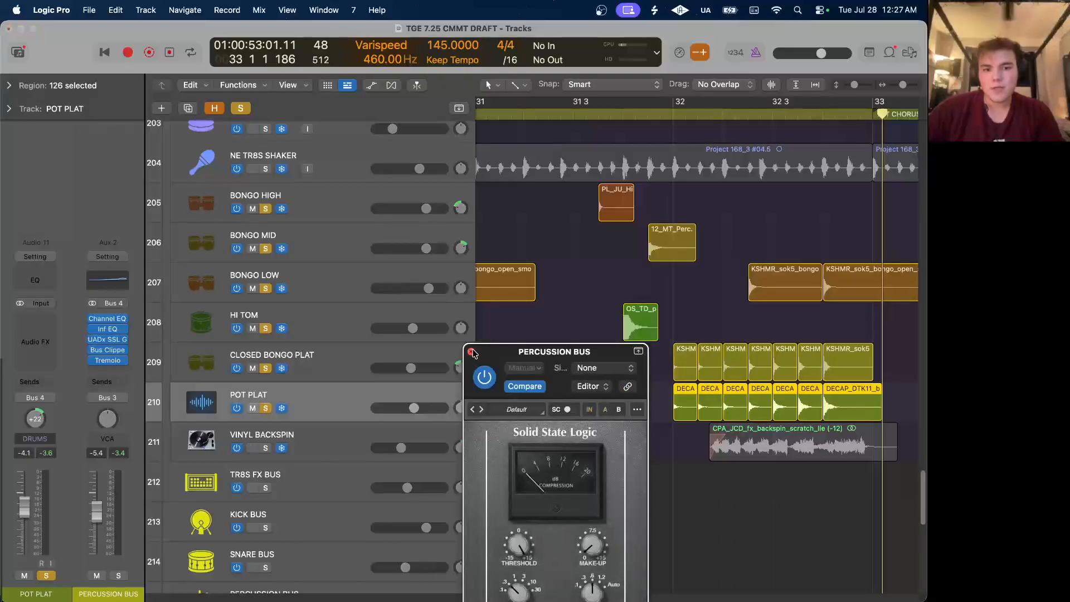
left_click(471, 351)
Inspect the Bus Clipper and Tremolo plug-ins on the PERCUSSION BUS, closing each one.
left_click(113, 351)
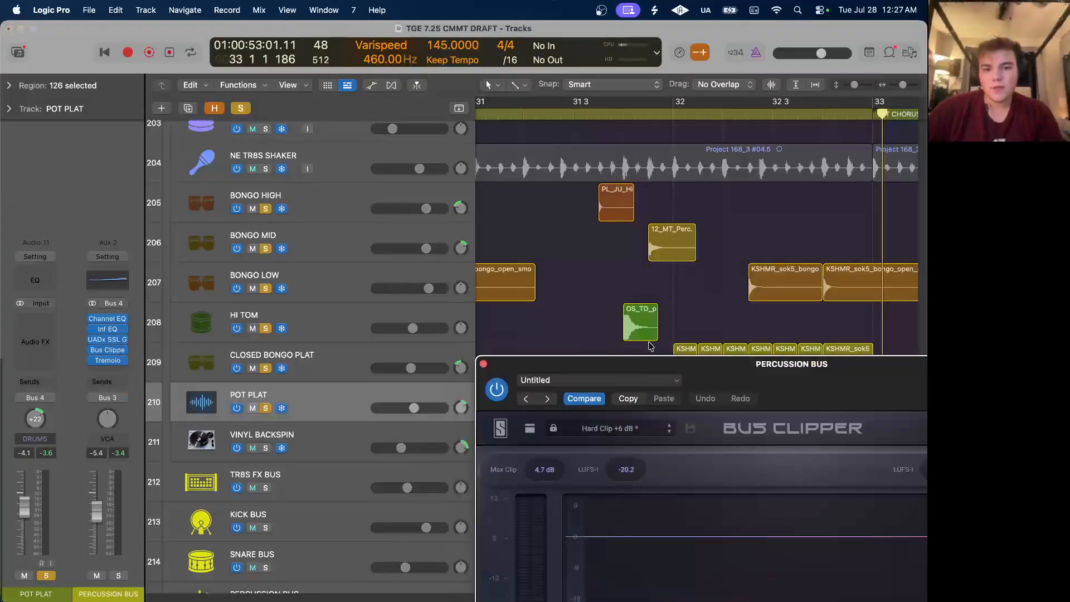
left_click_drag(655, 368, 362, 86)
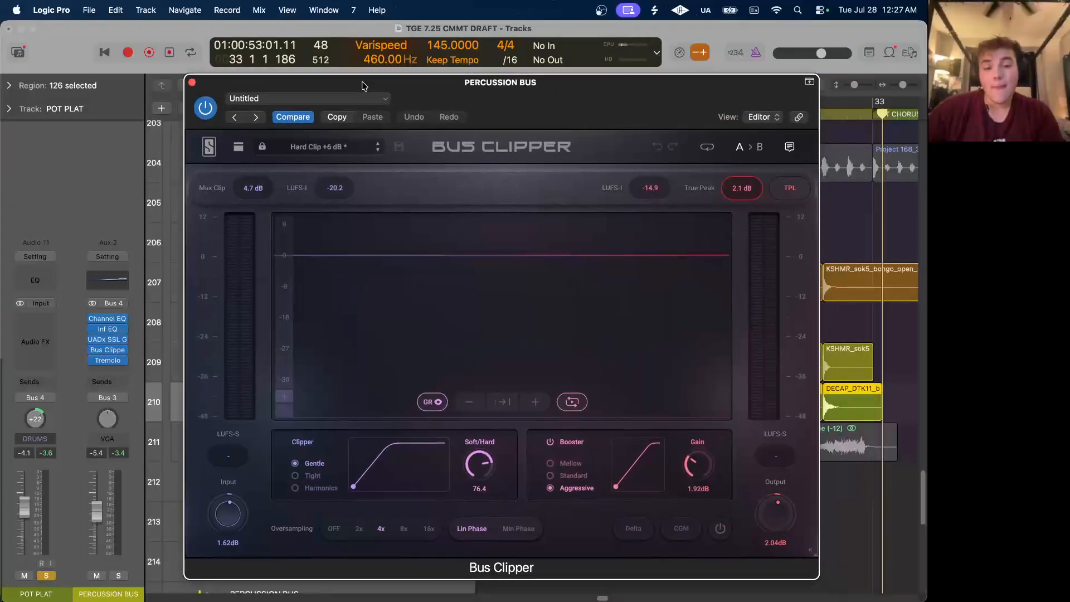
left_click(191, 84)
left_click(109, 361)
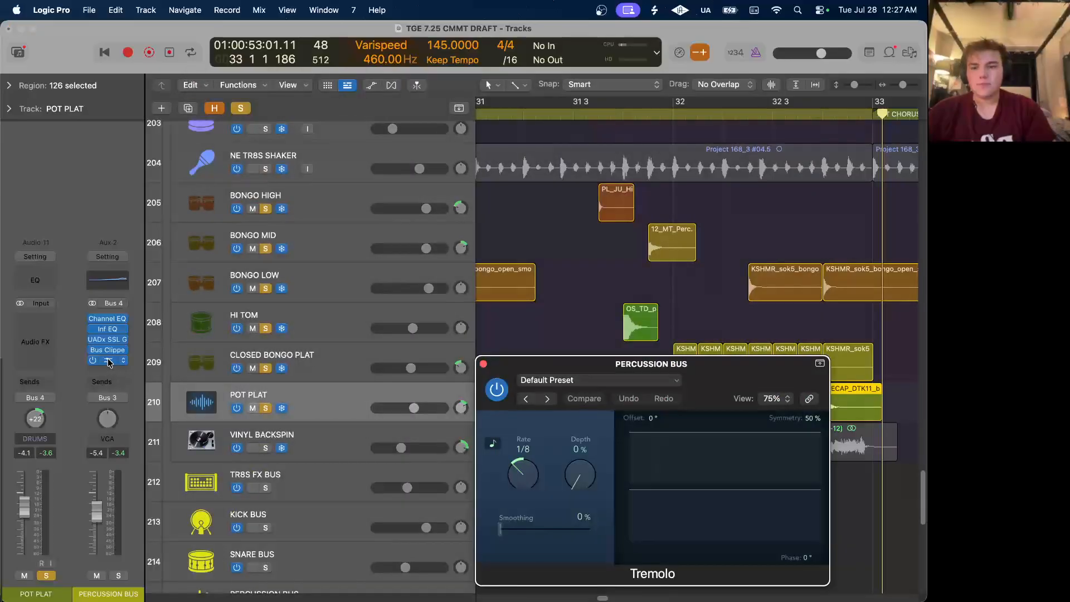
left_click(484, 365)
Show track automation, examine the VINYL BACKSPIN pan and TR8S FX BUS high-cut curves across the song, and hide automation.
scroll(486, 384, "down", 5)
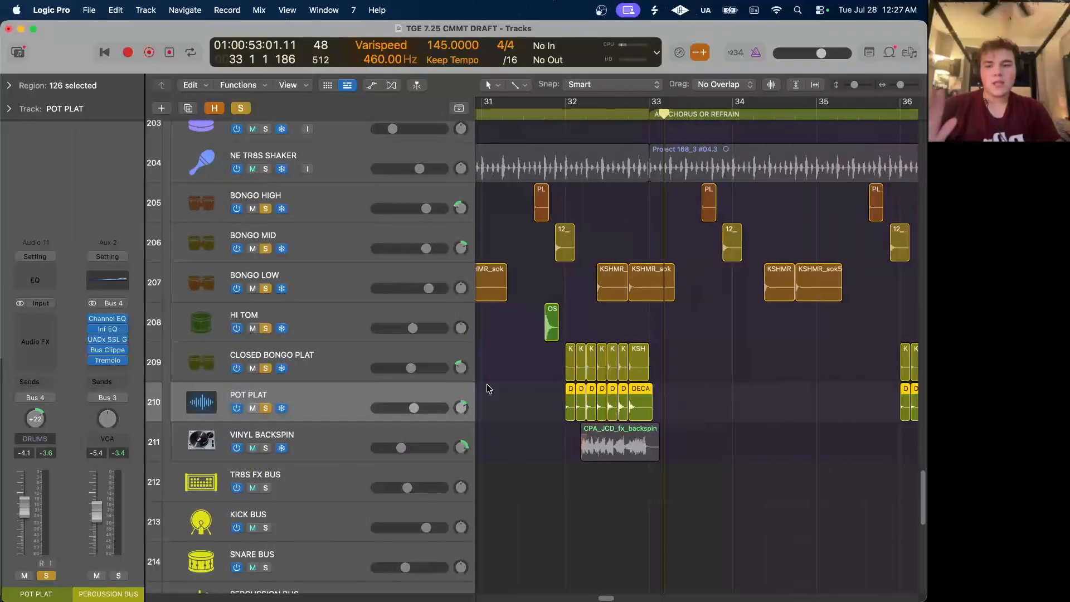
key("a")
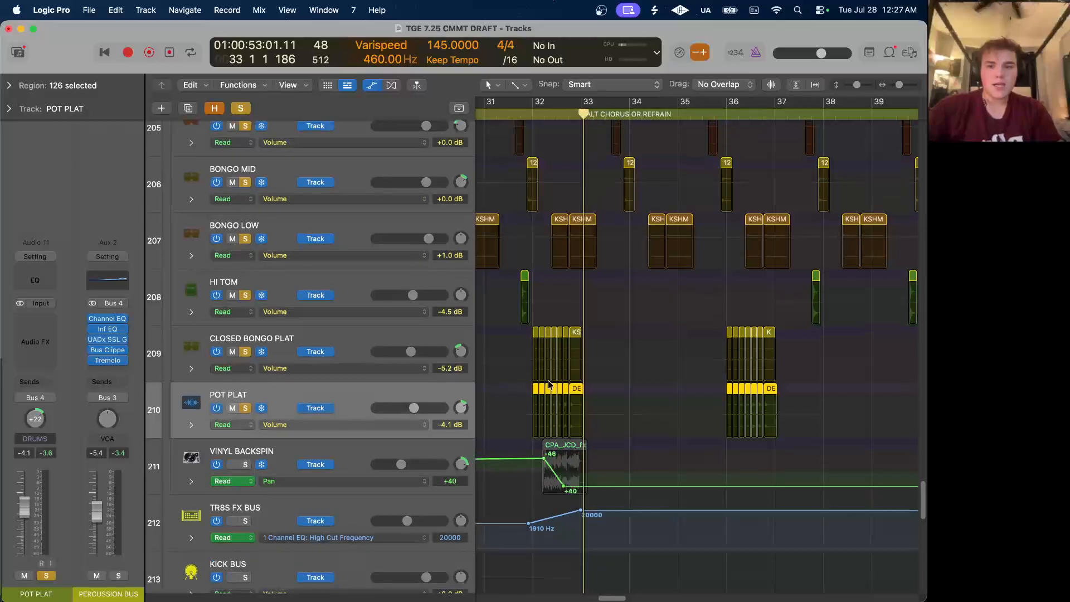
scroll(630, 380, "down", 5)
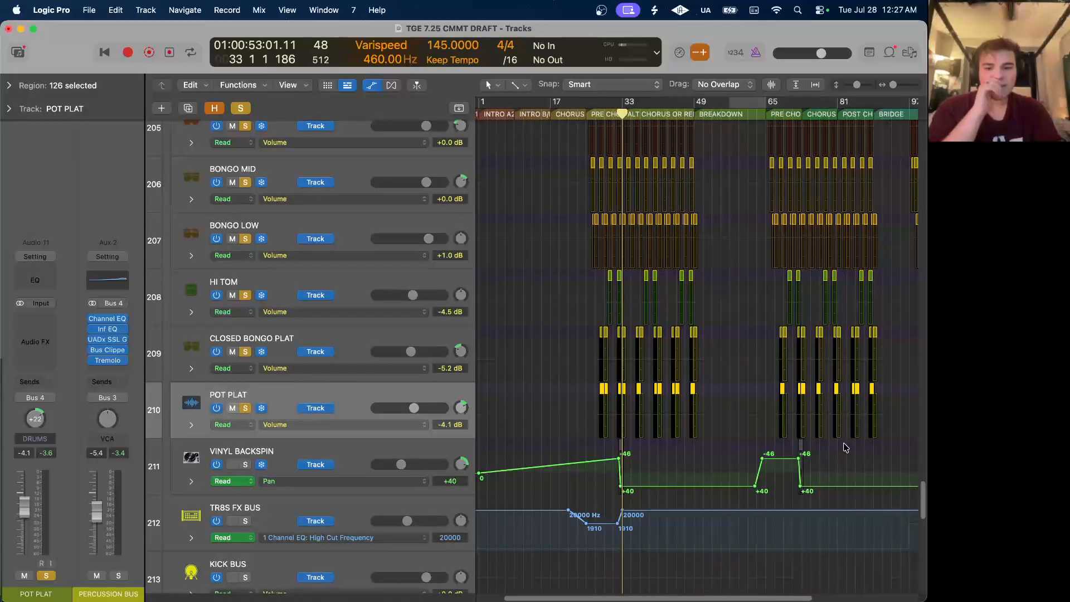
scroll(710, 301, "up", 3)
scroll(701, 291, "right", 5)
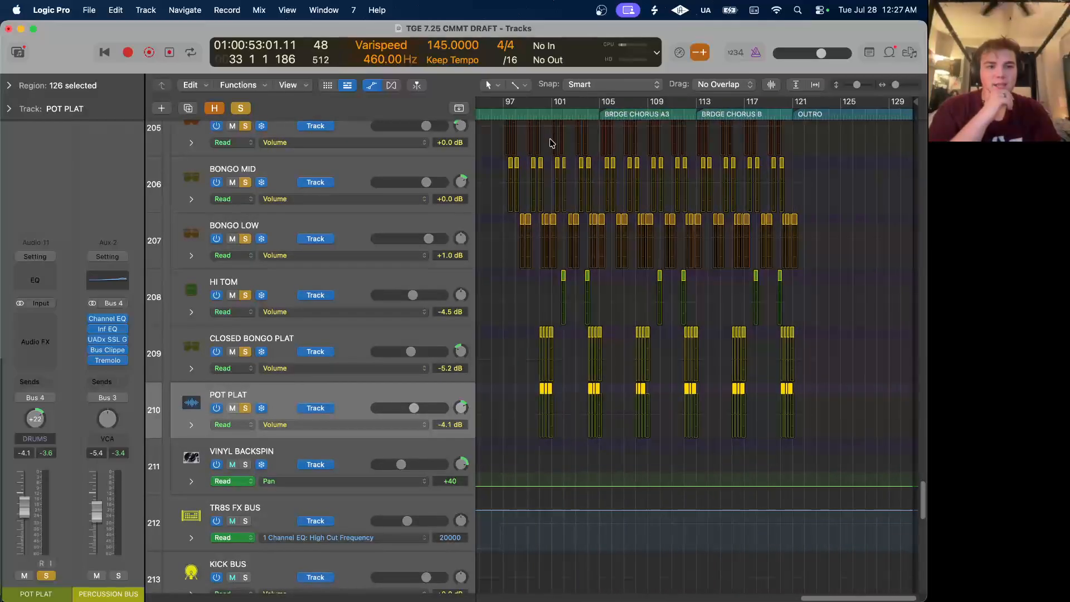
scroll(549, 142, "left", 5)
key("a")
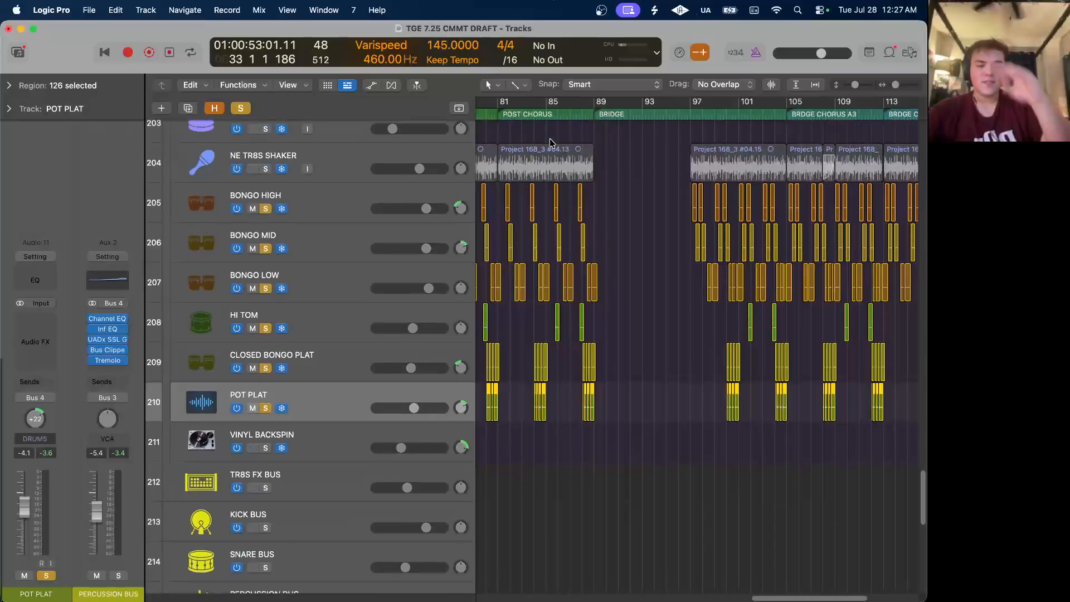
Clear all solos and return to the percussion tracks around bar 33.
scroll(607, 312, "left", 10)
scroll(607, 312, "up", 10)
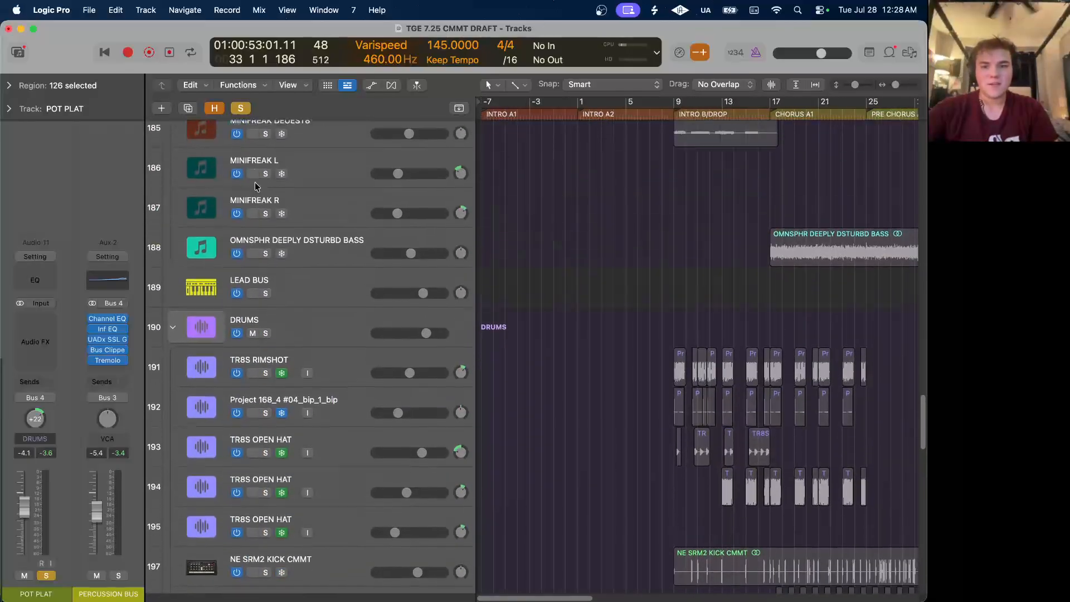
left_click(240, 110)
scroll(583, 423, "down", 10)
scroll(583, 423, "right", 5)
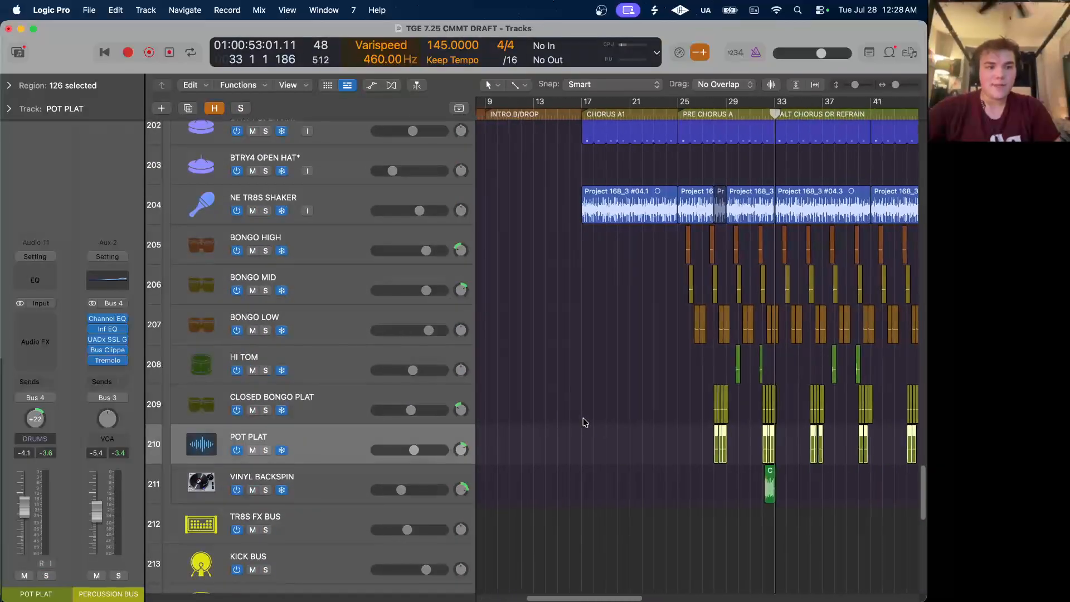
Solo the TR8S FX, kick, snare, percussion and drum buses and play from bar 25, the start of PRE CHORUS A.
scroll(584, 421, "up", 5)
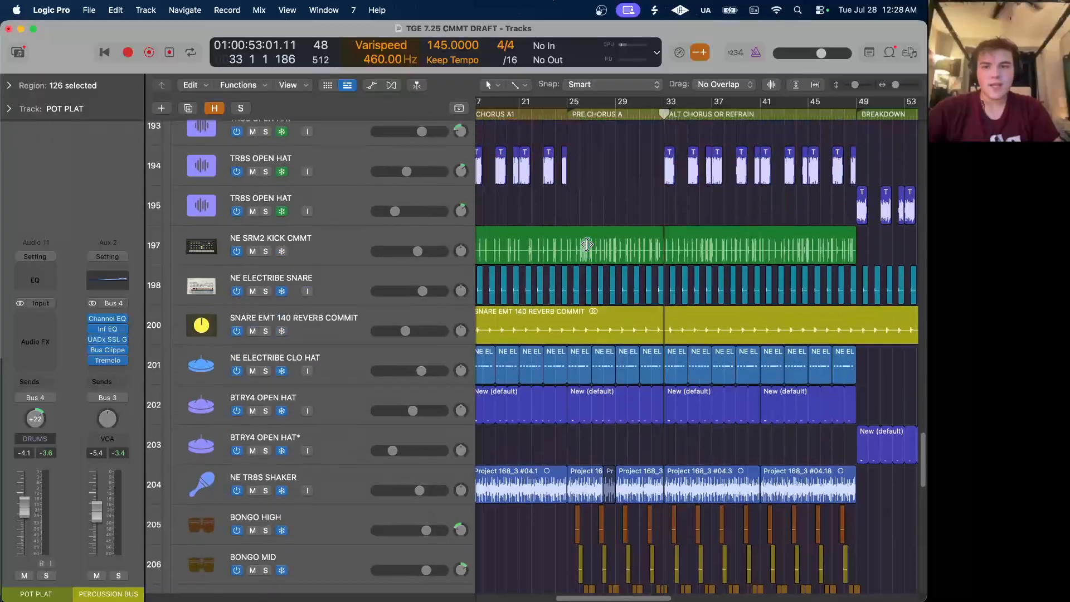
scroll(349, 299, "down", 8)
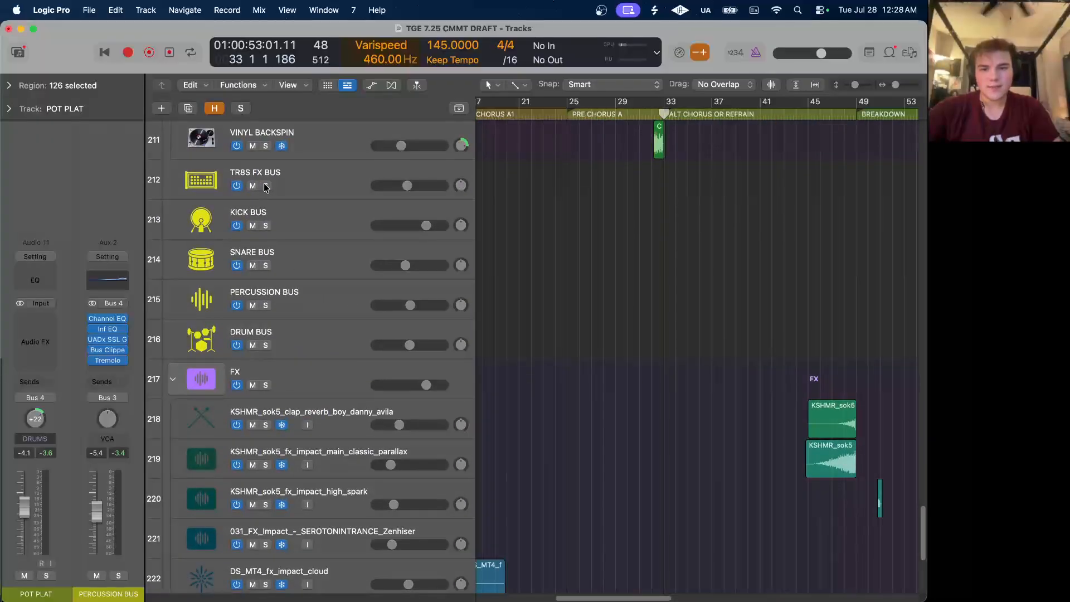
left_click_drag(265, 185, 273, 335)
scroll(620, 144, "up", 2)
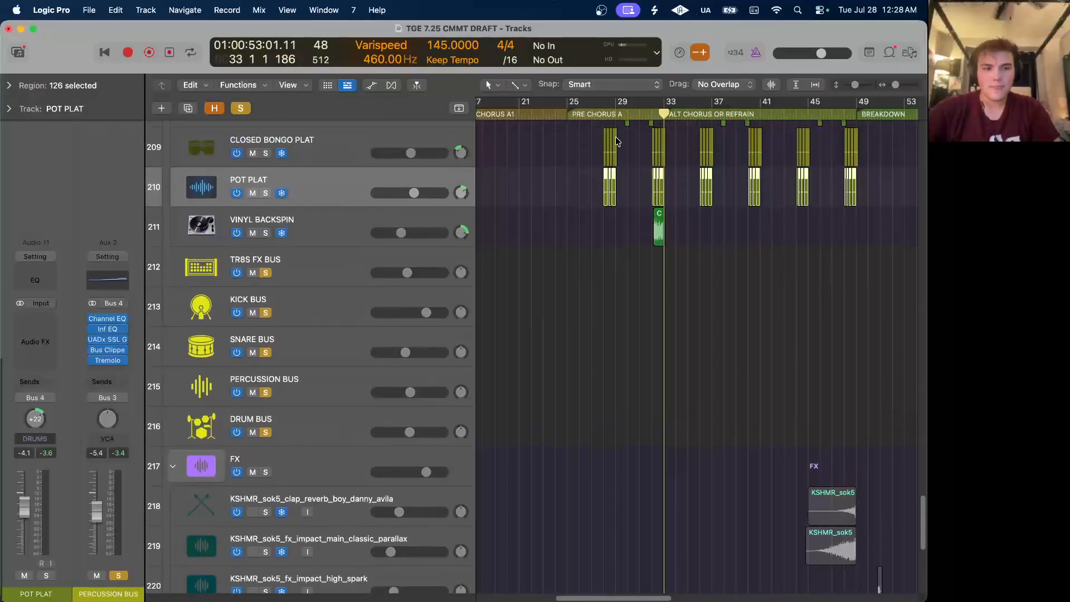
left_click(567, 114)
key("space")
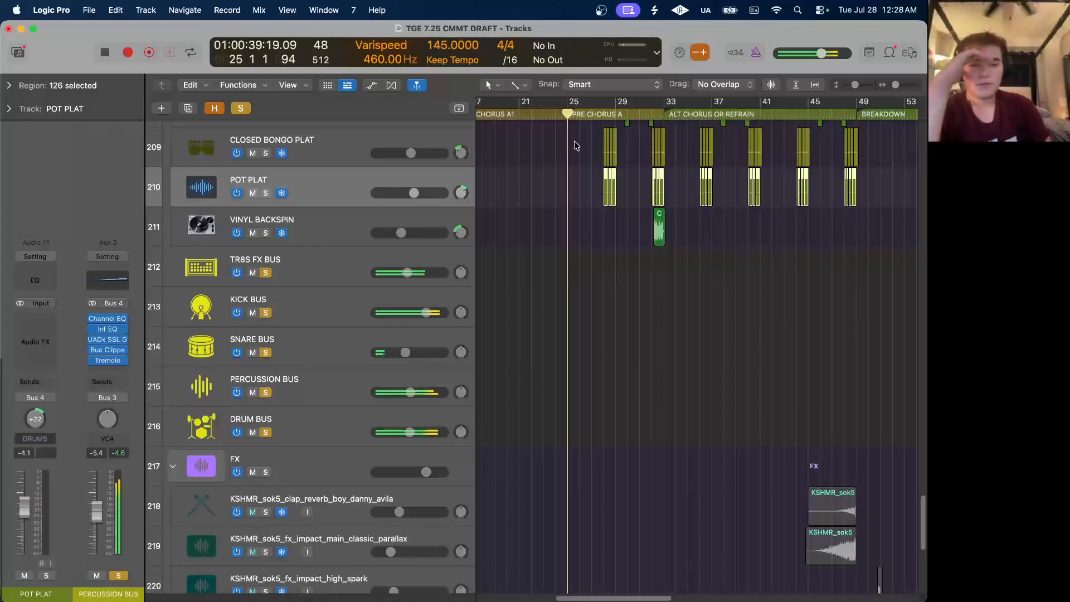
Follow the soloed drum buses' playback along the hat, shaker, bongo and tom regions up to bar 33 and stop.
scroll(574, 134, "up", 4)
key("super+Right")
key("super+Right")
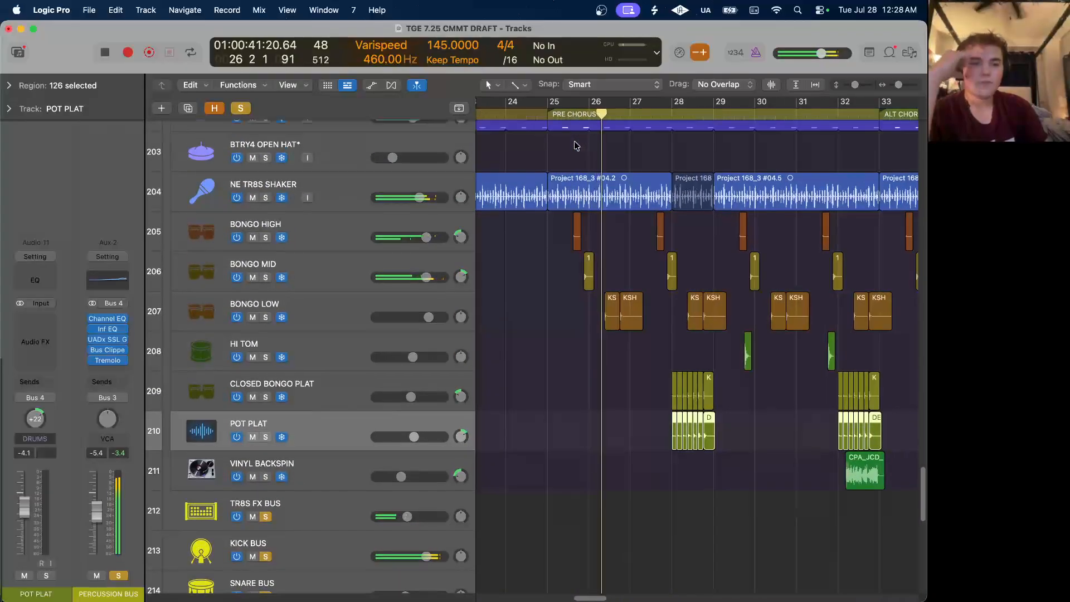
scroll(575, 145, "up", 3)
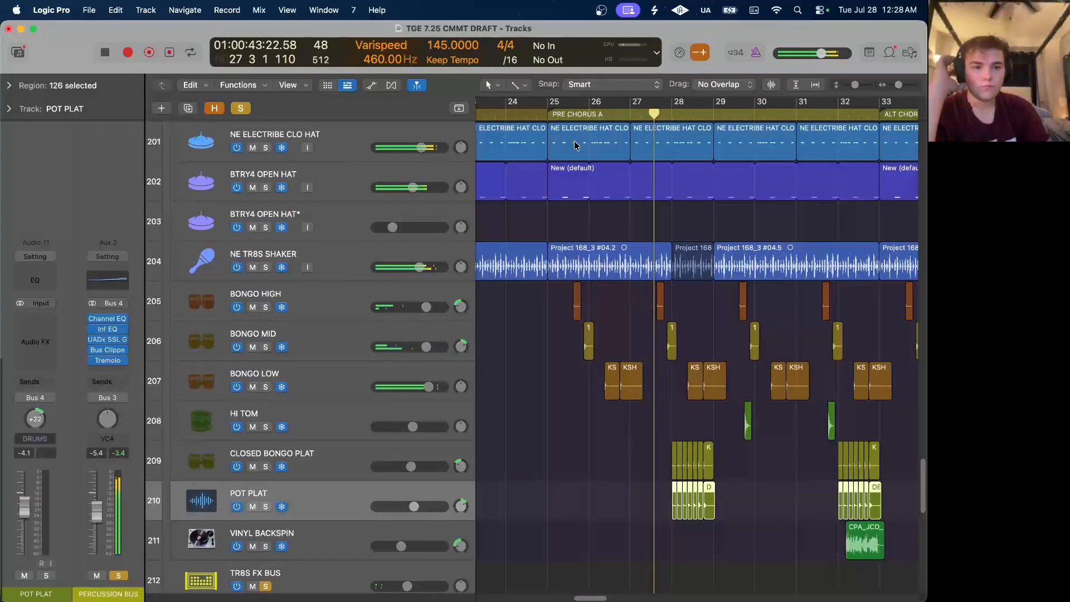
scroll(575, 145, "up", 5)
scroll(576, 146, "down", 8)
scroll(575, 146, "right", 5)
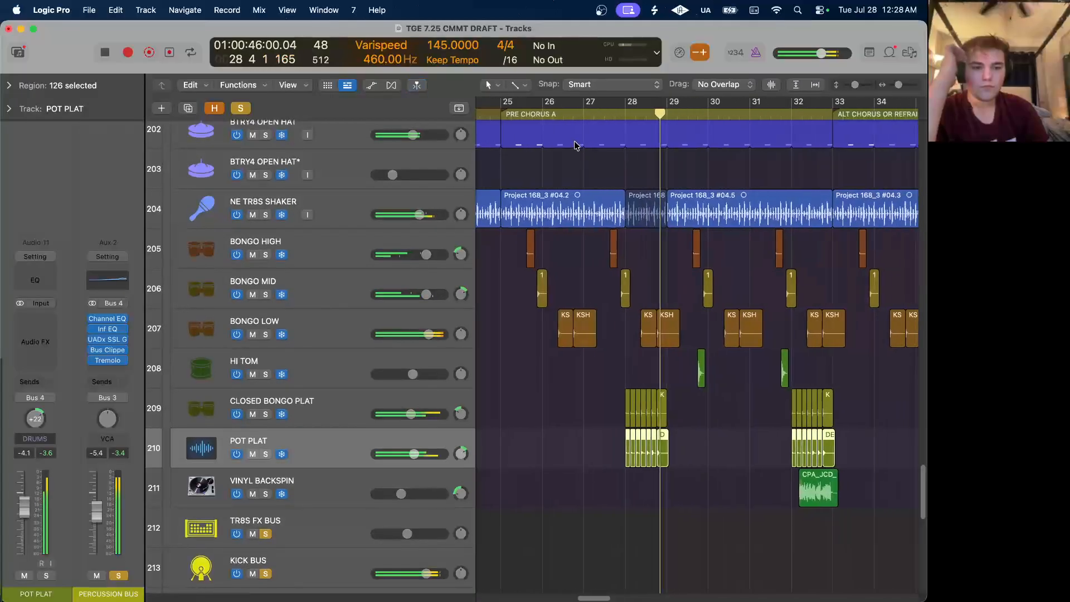
scroll(575, 146, "down", 1)
scroll(575, 145, "right", 5)
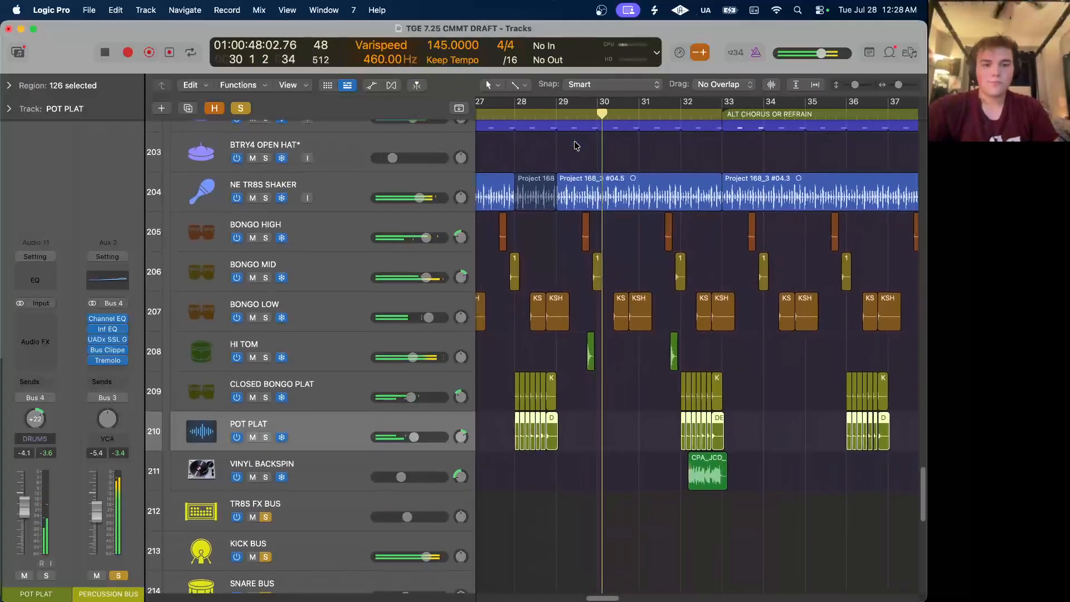
scroll(575, 145, "right", 2)
scroll(576, 145, "up", 1)
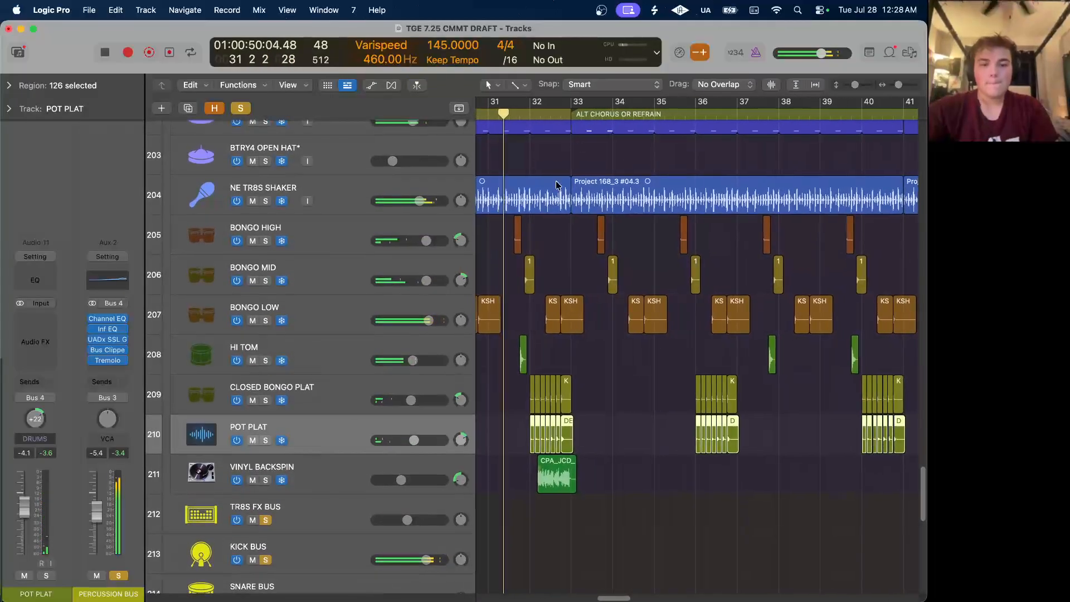
scroll(567, 219, "right", 2)
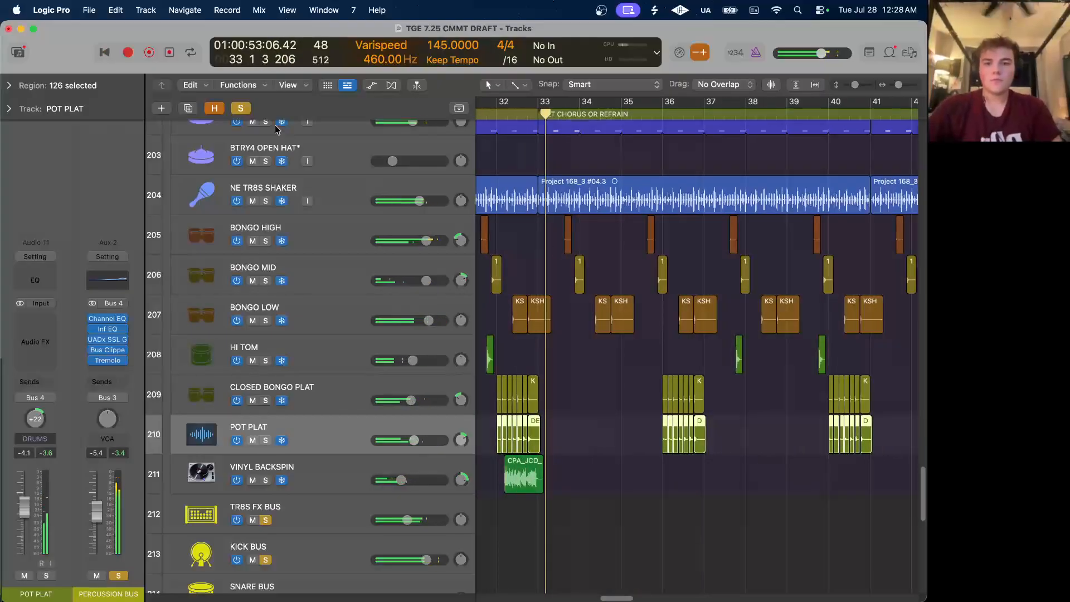
Clear all bus solos and return from the drums to the vocal tracks around PRE CHORUS A.
left_click(248, 109)
scroll(626, 219, "up", 10)
scroll(626, 219, "left", 5)
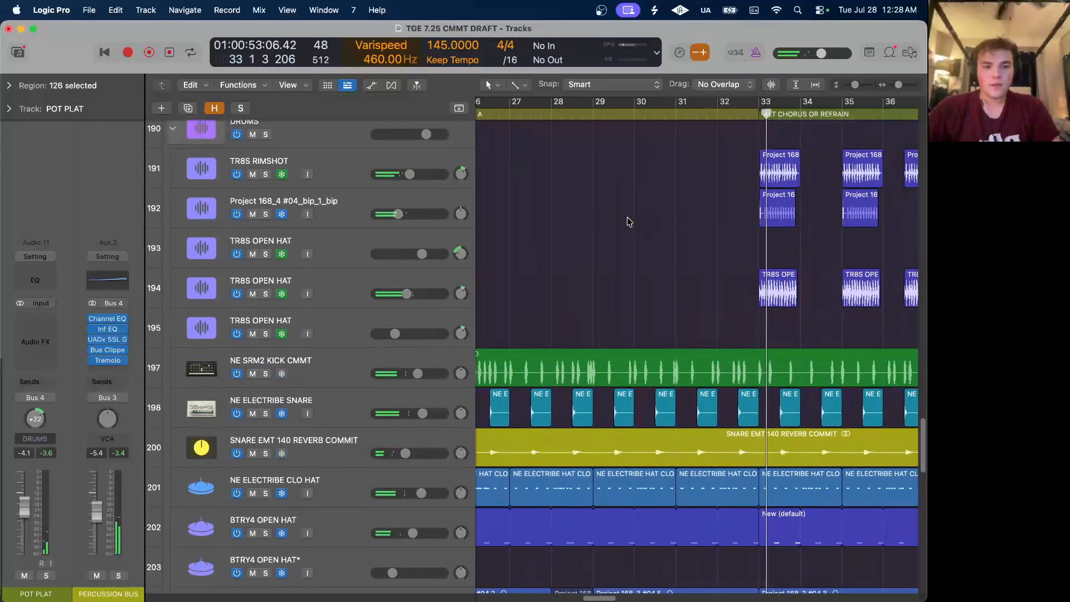
scroll(629, 222, "up", 15)
scroll(628, 222, "left", 3)
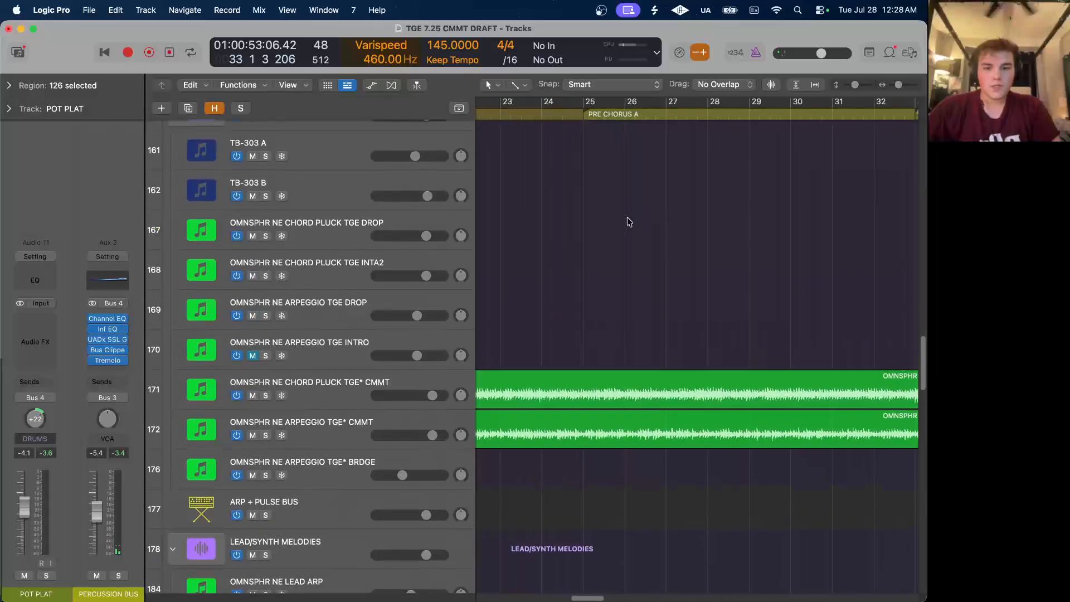
scroll(628, 221, "up", 20)
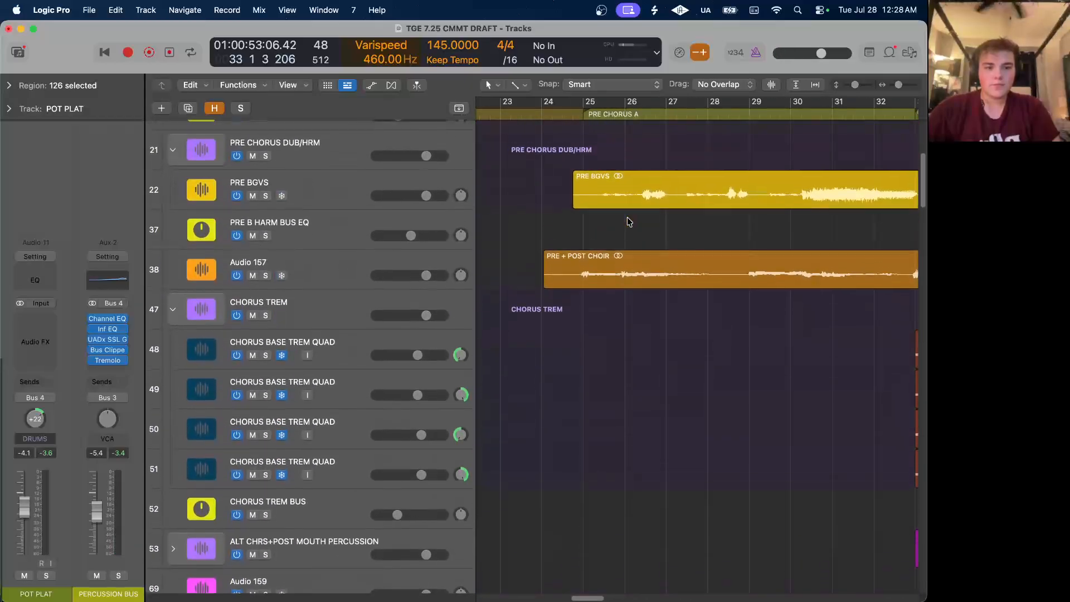
Solo the VOCAL CHOPS track Audio 163 and play it from bar 25 through to bar 33.
left_click(265, 231)
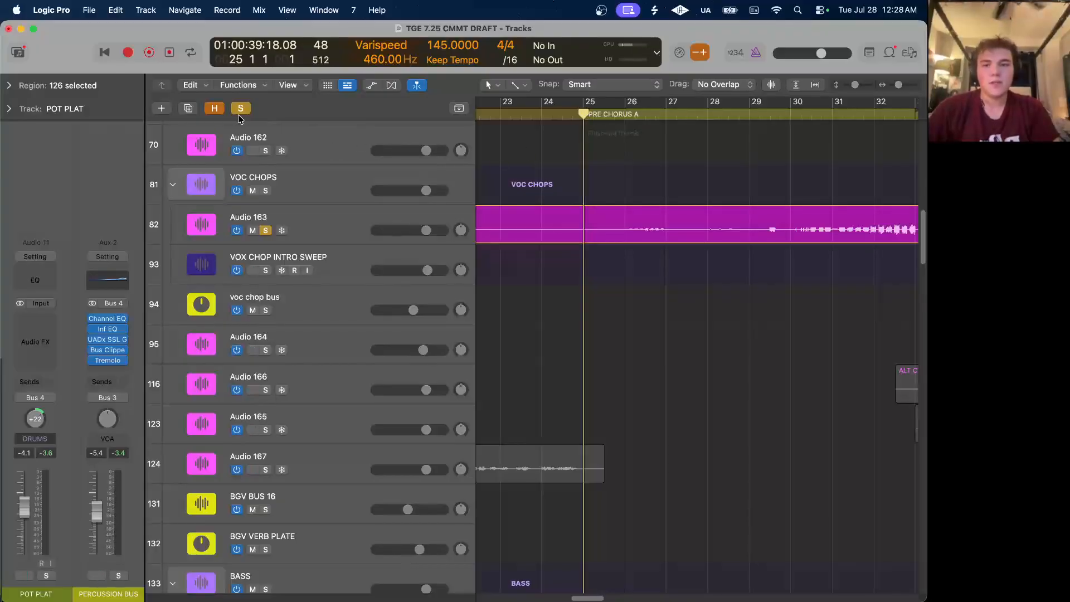
key("space")
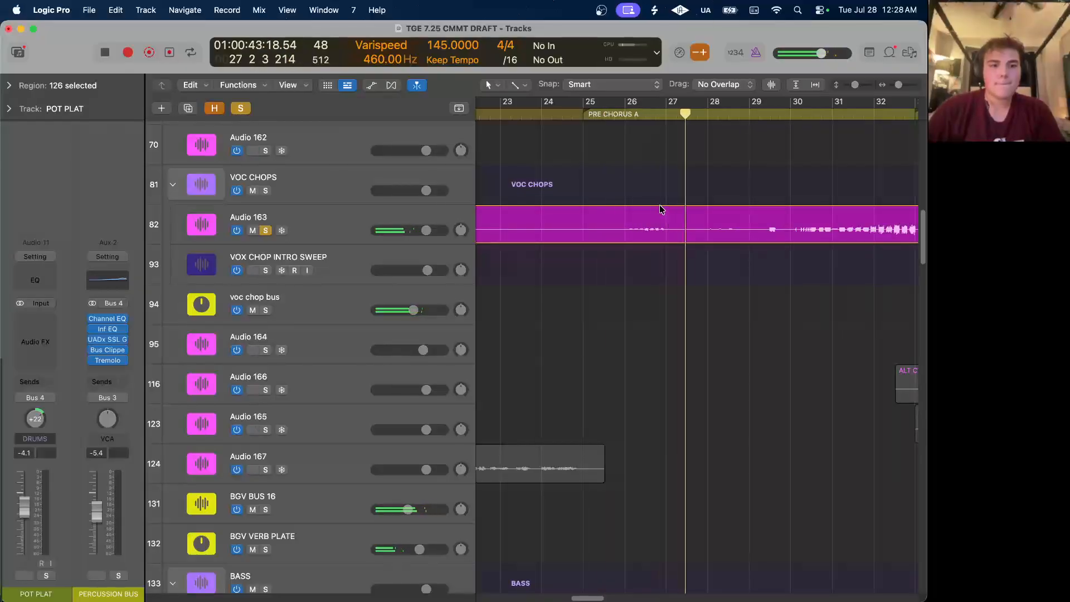
scroll(819, 270, "right", 2)
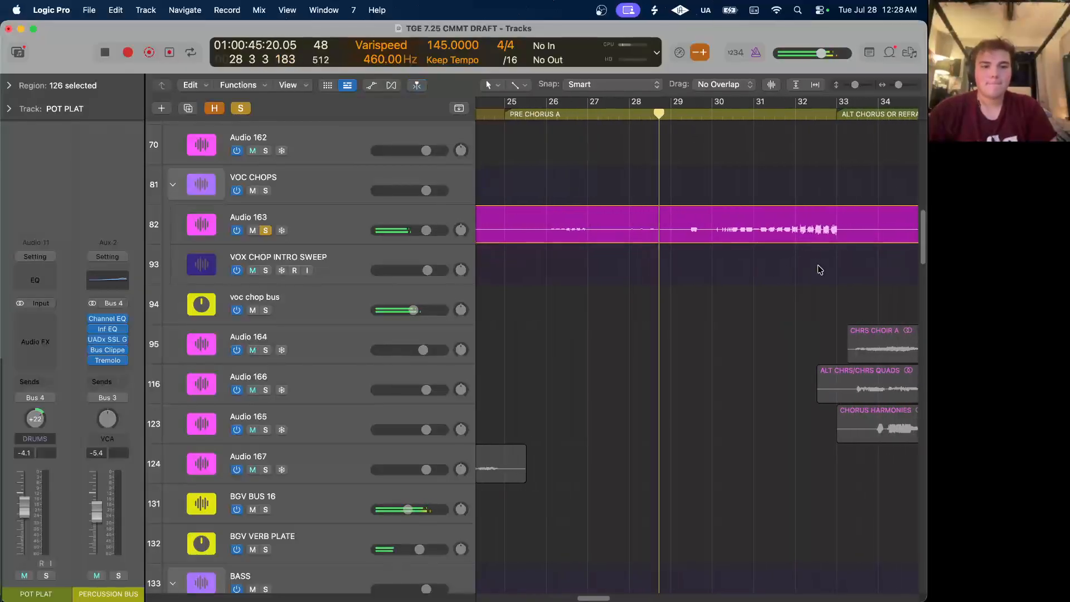
scroll(819, 270, "right", 3)
scroll(818, 270, "down", 1)
scroll(819, 270, "right", 3)
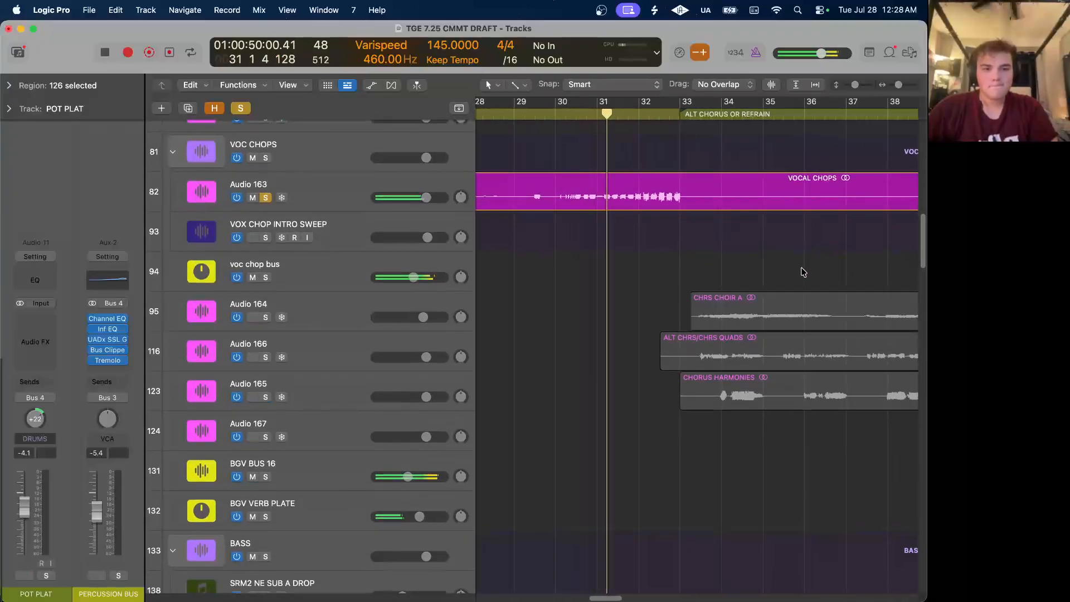
scroll(800, 272, "right", 3)
scroll(800, 272, "left", 3)
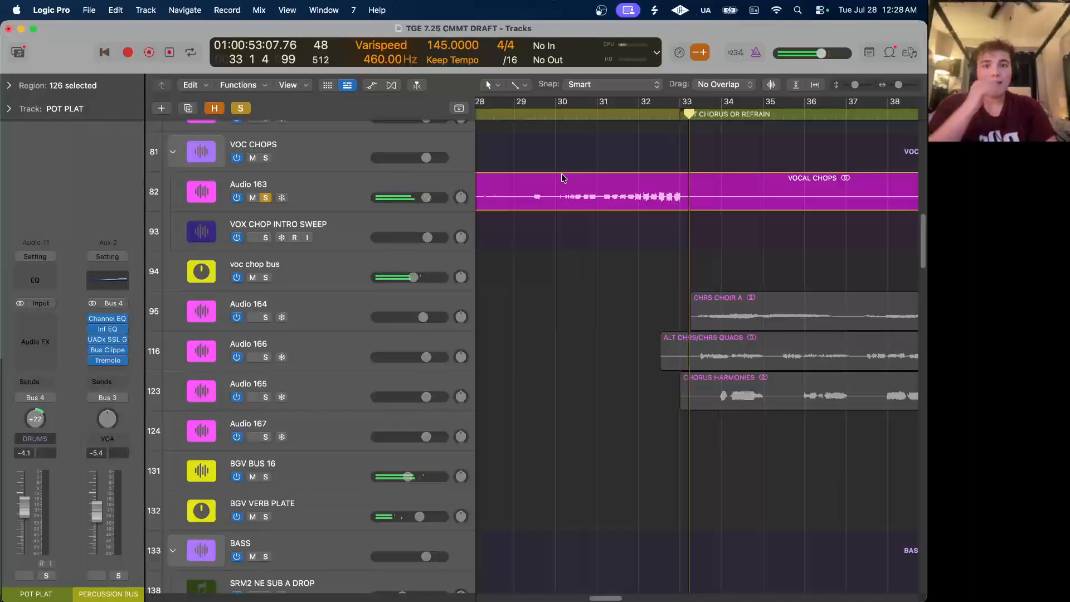
Reveal the hidden tracks and inspect the CVOX chorus layers around bar 33, selecting CVOX track 115.
left_click(215, 109)
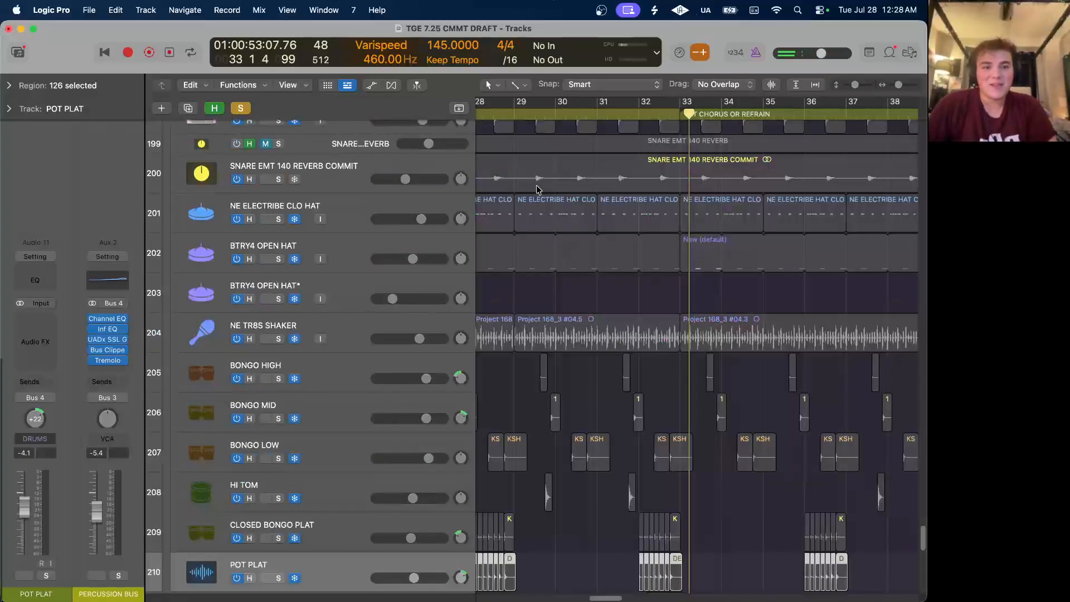
scroll(700, 211, "up", 20)
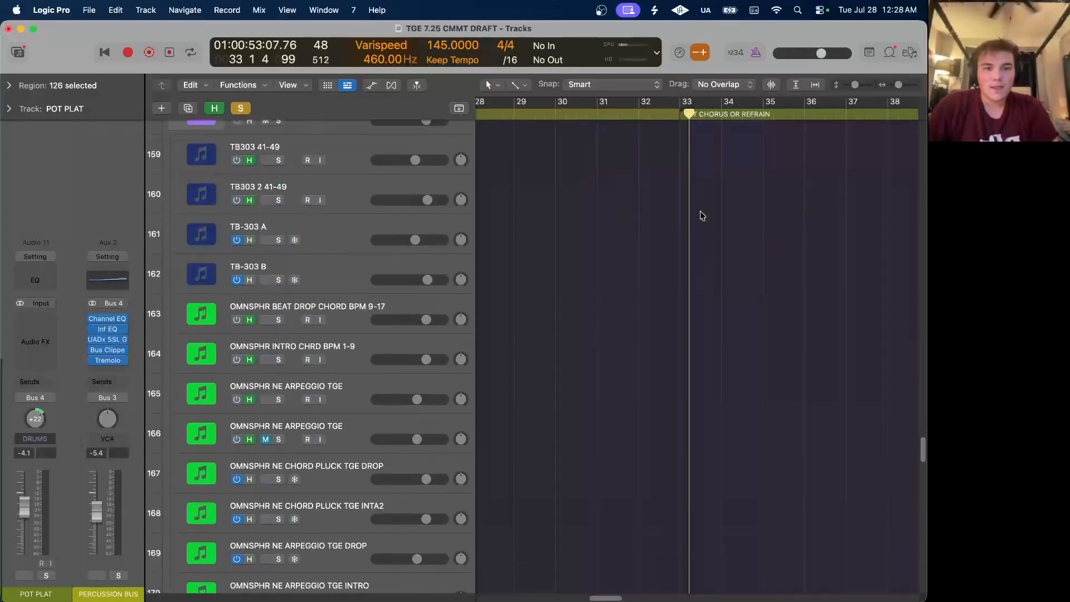
scroll(700, 210, "up", 15)
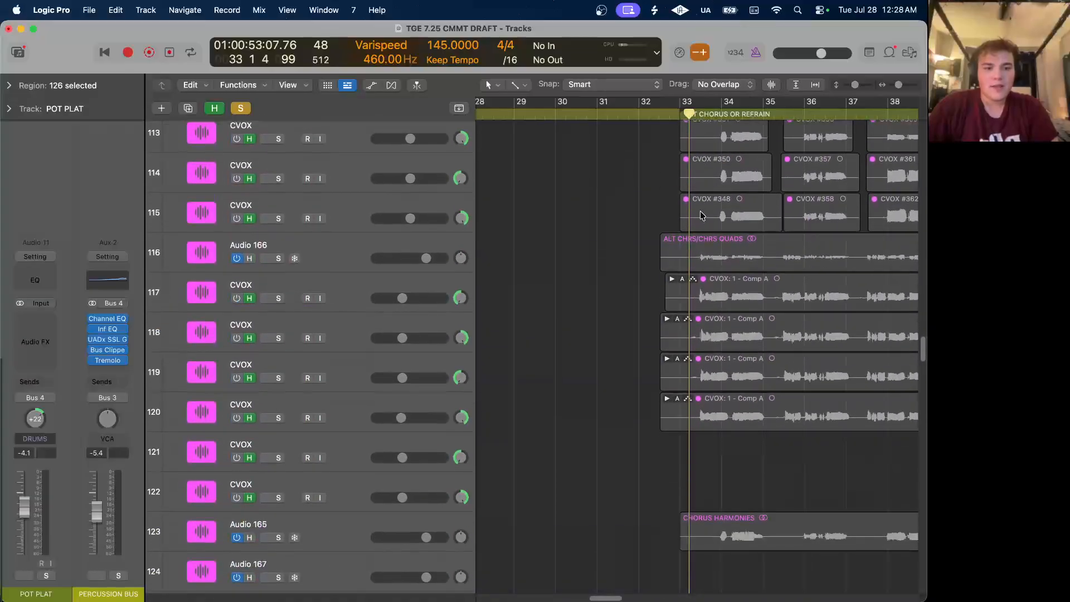
scroll(701, 216, "right", 5)
left_click(343, 201)
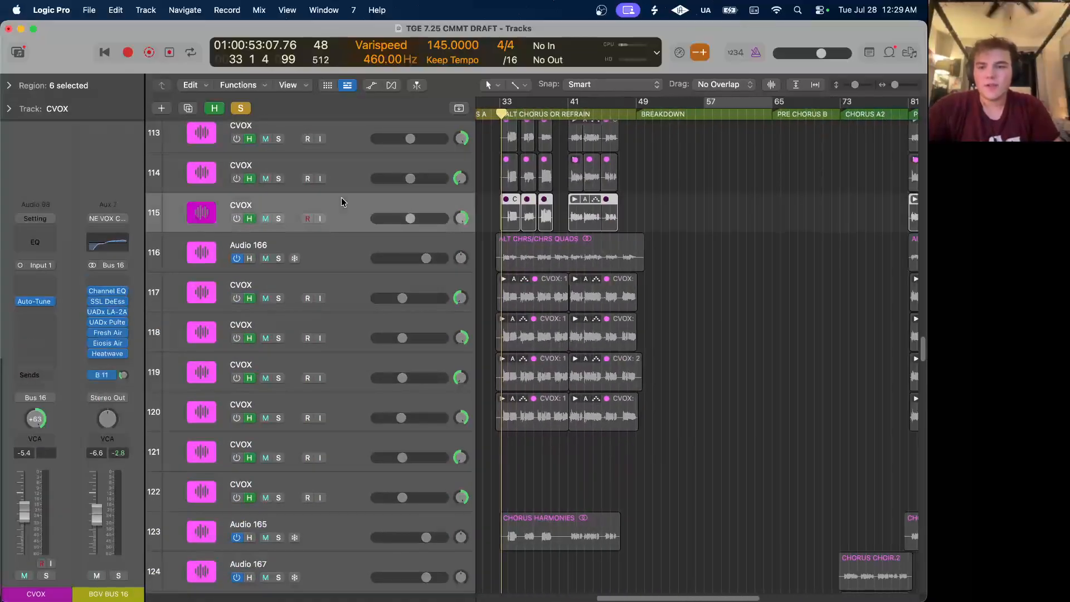
scroll(620, 218, "left", 1)
scroll(620, 218, "left", 3)
scroll(624, 220, "up", 5)
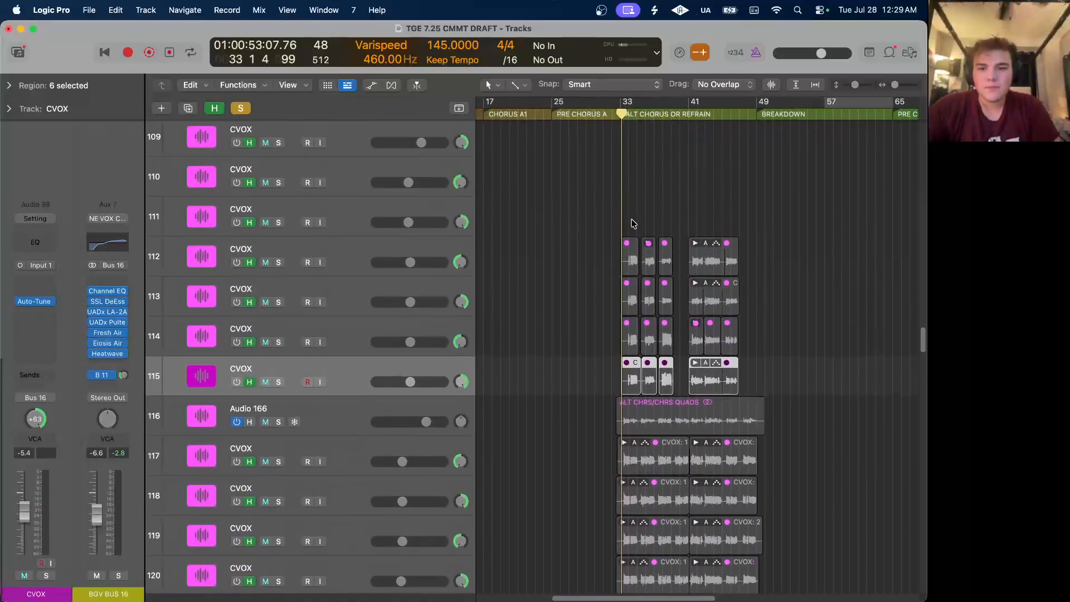
Examine the hidden CVOX tracks 83 to 92 in the VOC CHOPS stack, selecting track 92 to check its channel strip.
scroll(633, 223, "down", 4)
scroll(633, 223, "up", 15)
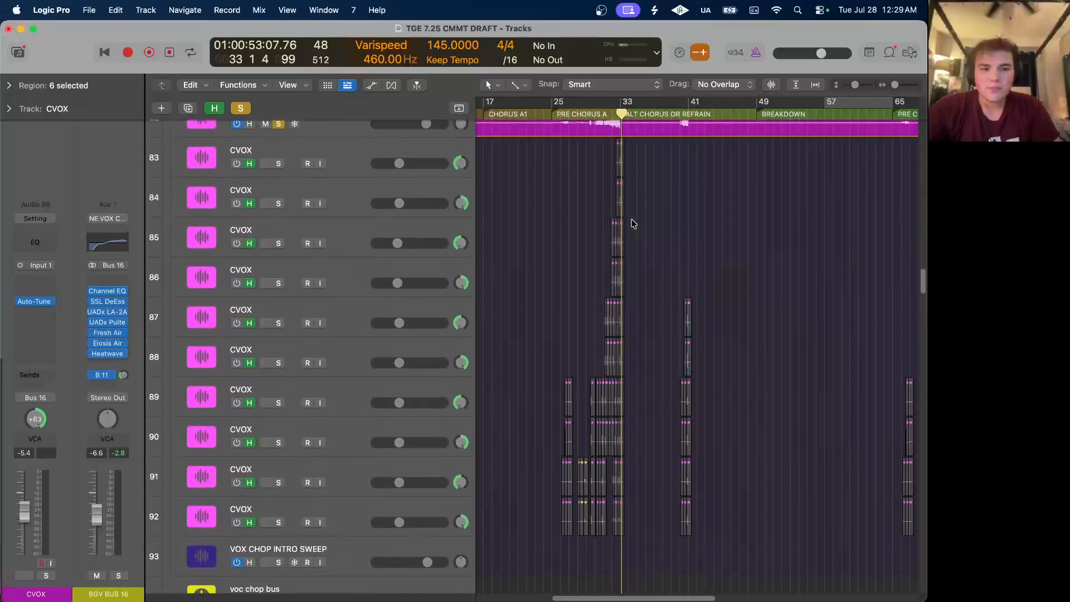
scroll(315, 517, "down", 1)
left_click(358, 496)
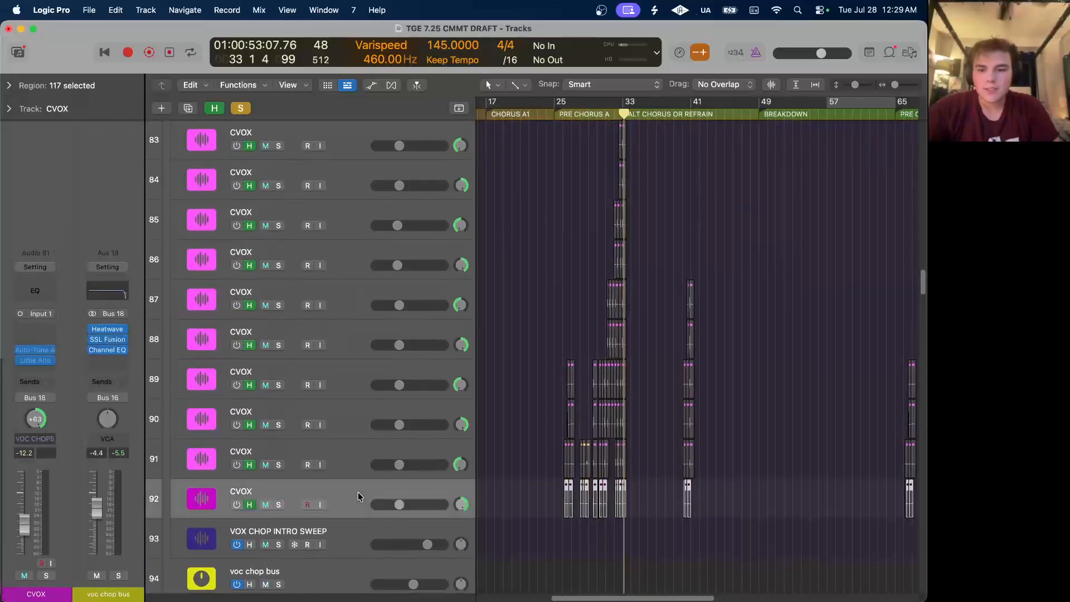
scroll(345, 485, "down", 3)
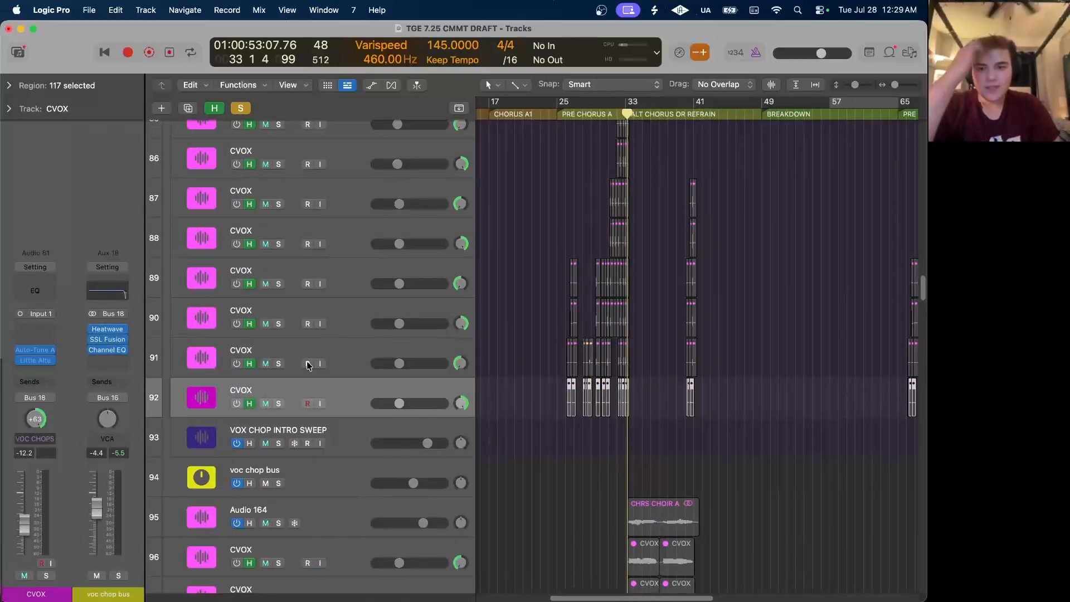
mouse_move(17, 350)
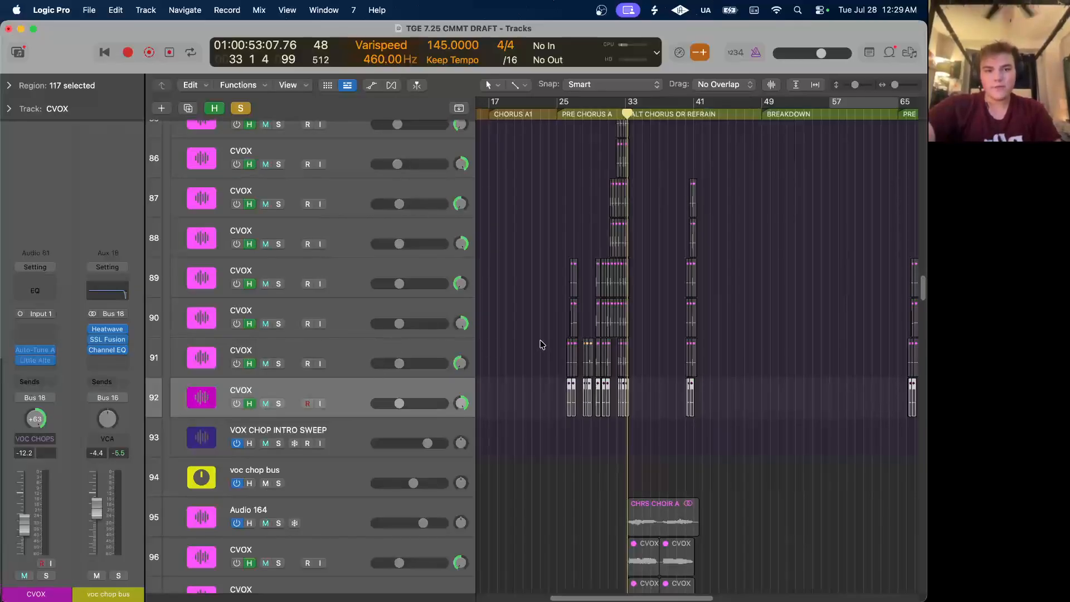
scroll(591, 256, "up", 5)
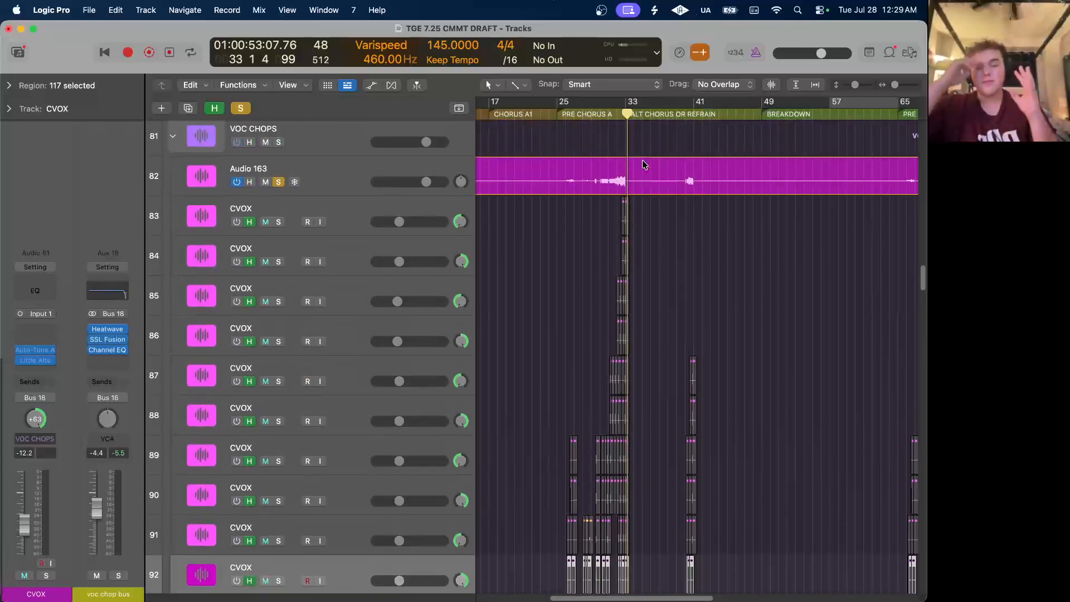
Hide the hidden tracks again and play the soloed VOCAL CHOPS track from bar 25, stopping in bar 27.
left_click(600, 115)
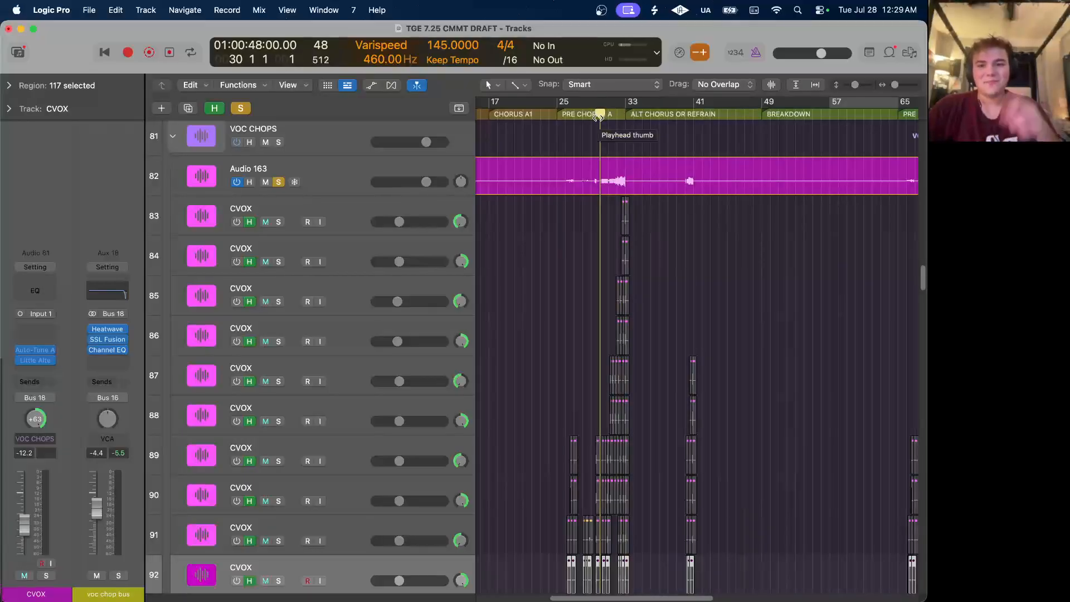
left_click(215, 108)
scroll(584, 241, "up", 10)
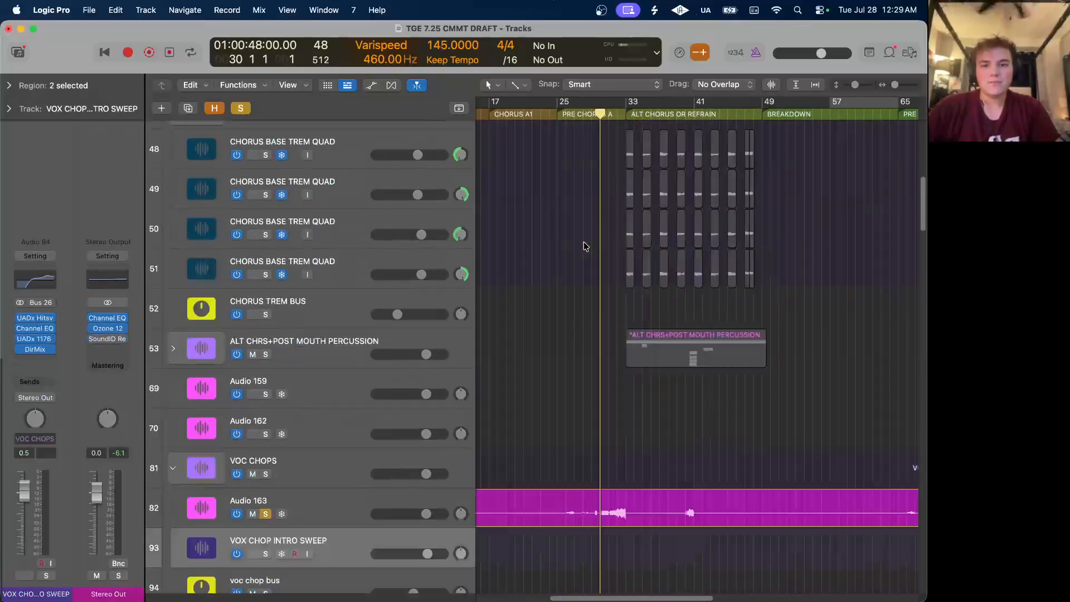
key("space")
scroll(596, 254, "down", 5)
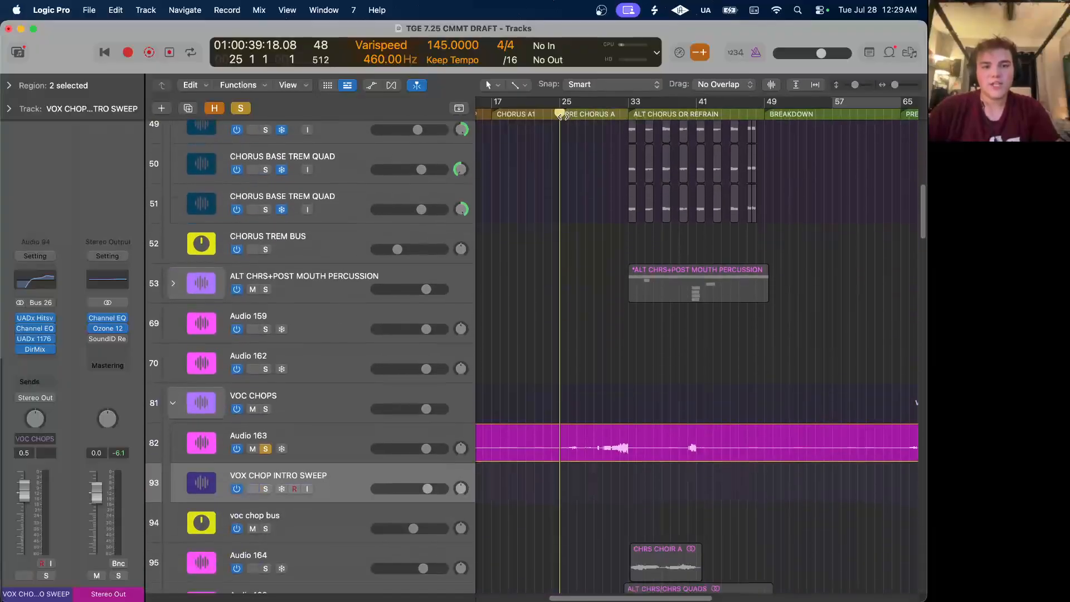
key("super+Right")
key("super+Right")
key("super+Right")
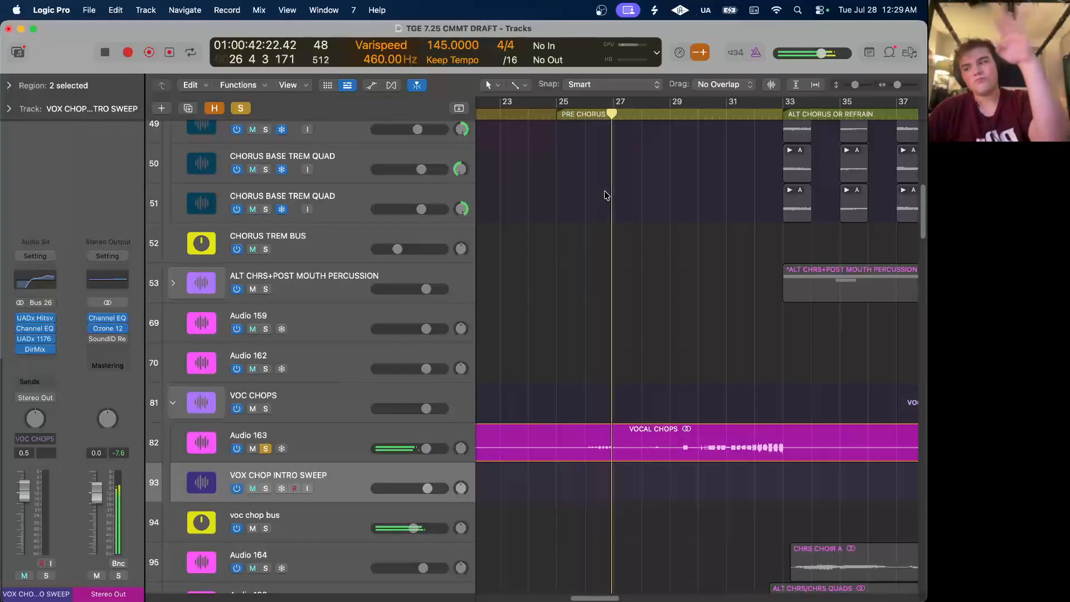
key("space")
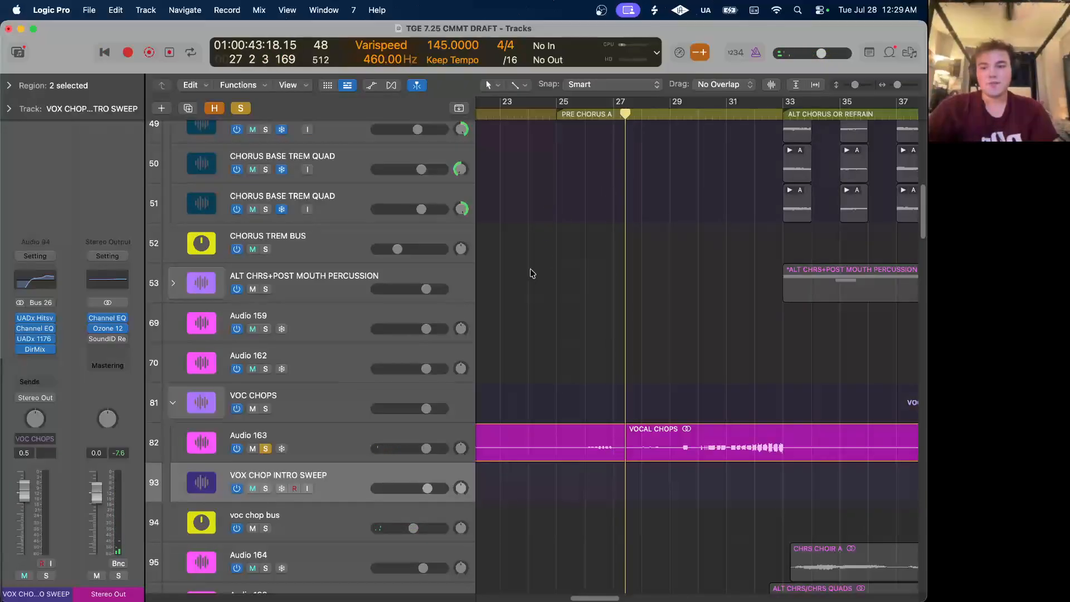
Survey the VOCAL CHOPS and VOX CHOP INTRO SWEEP regions across the whole song.
key("super+Left")
key("super+Left")
key("super+Left")
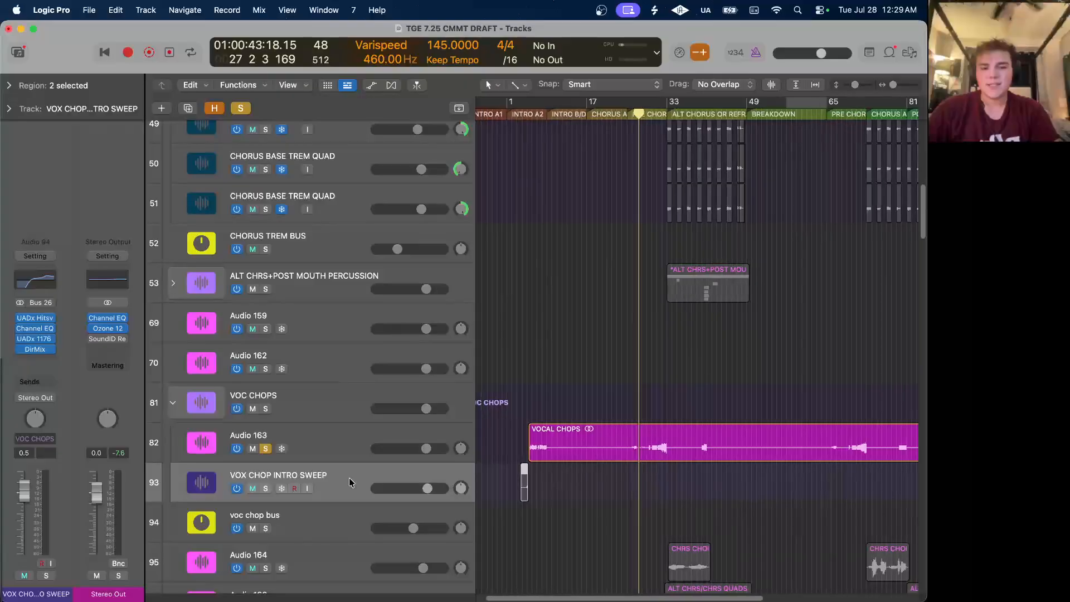
scroll(691, 484, "right", 10)
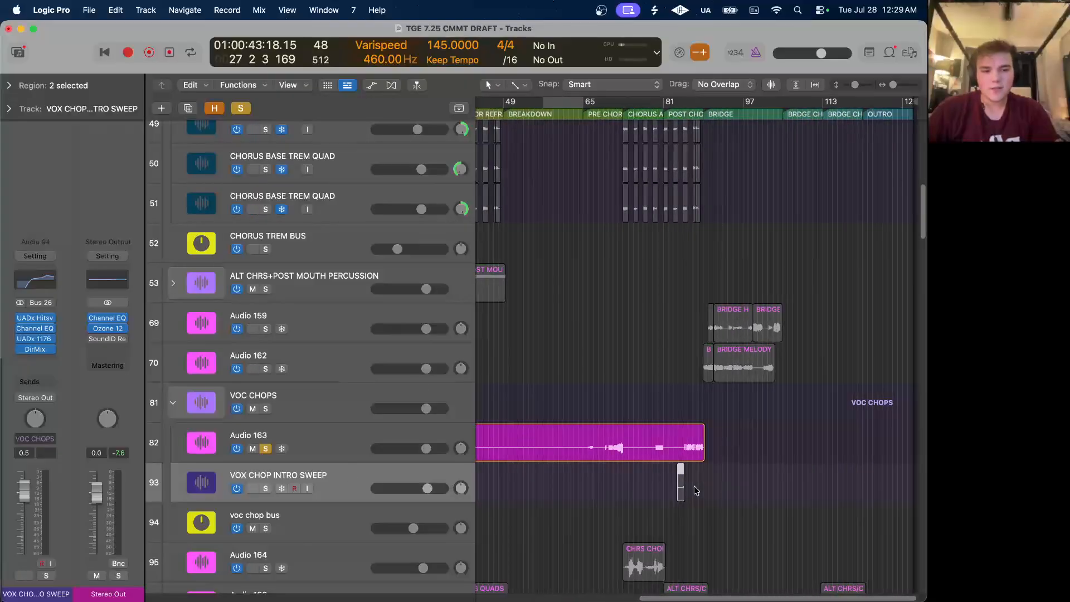
Return to the VOX CHOP INTRO SWEEP region before bar 5 and inspect that track's Hitsville Reverb Chambers plug-in.
scroll(695, 491, "up", 5)
scroll(689, 345, "left", 15)
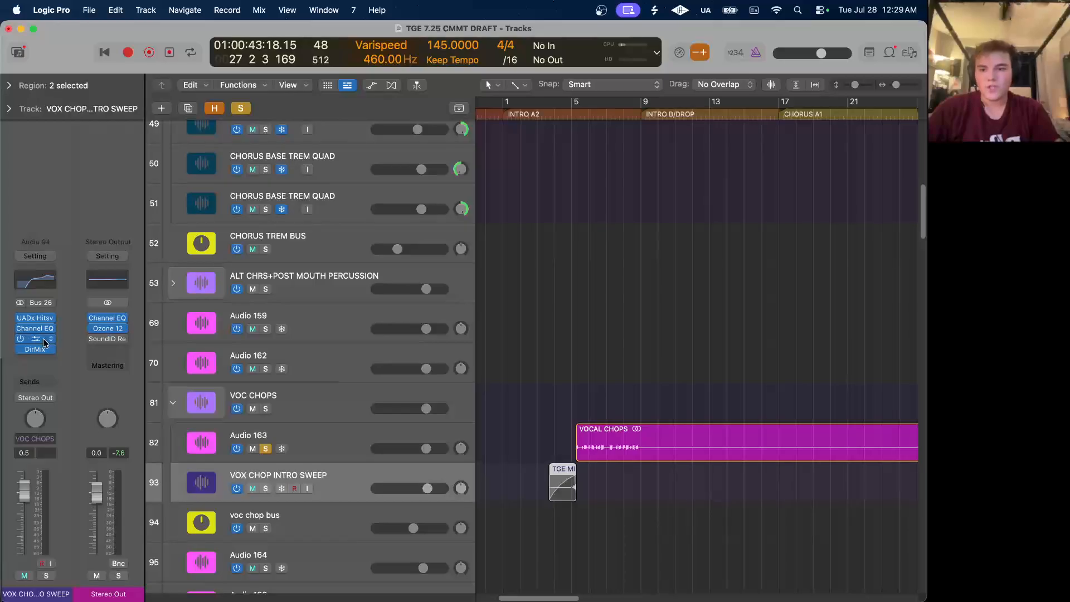
left_click(39, 319)
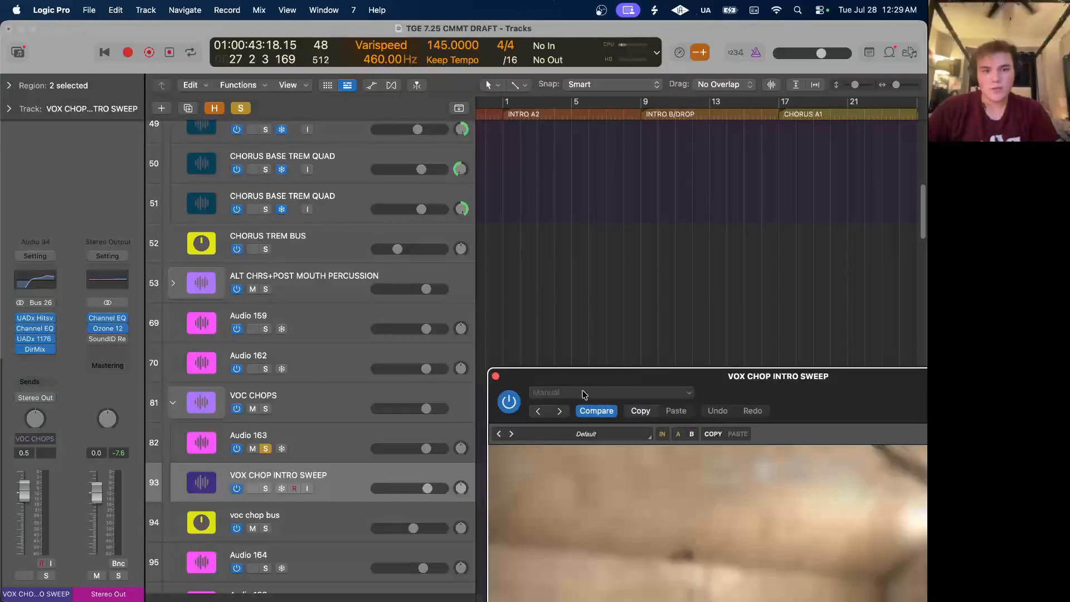
left_click_drag(626, 377, 333, 133)
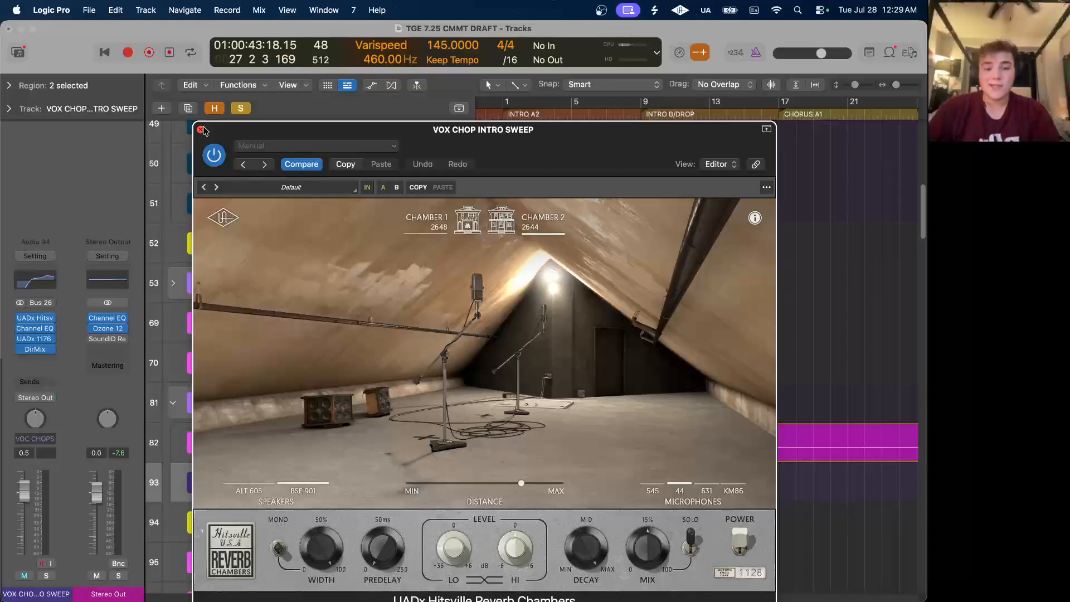
left_click(201, 130)
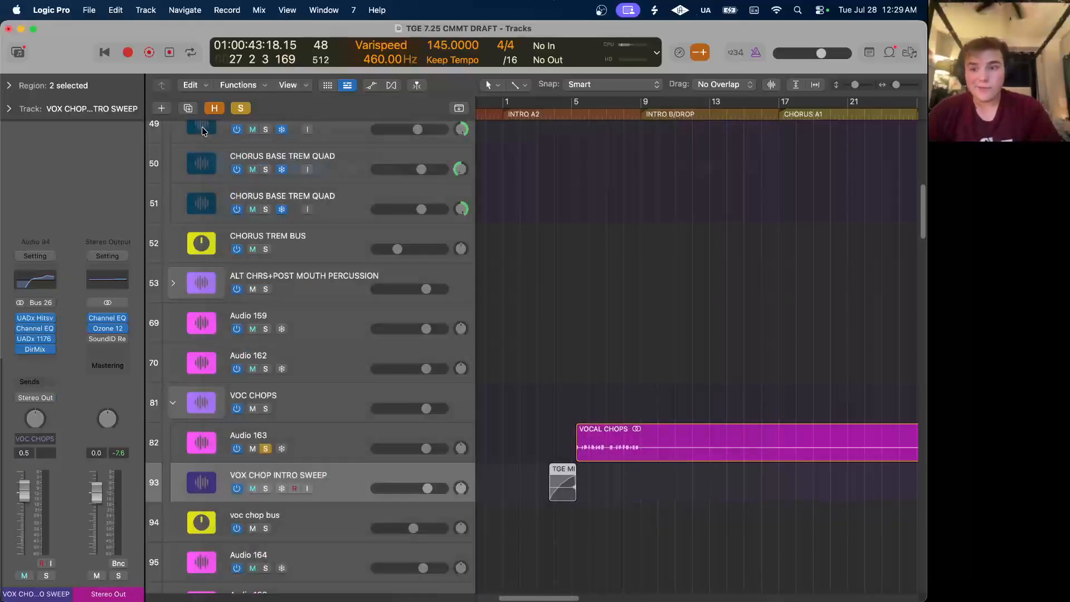
Check the sweep track's Direction Mixer, then show automation and examine the Direction curve around bars 3 to 5.
left_click(35, 350)
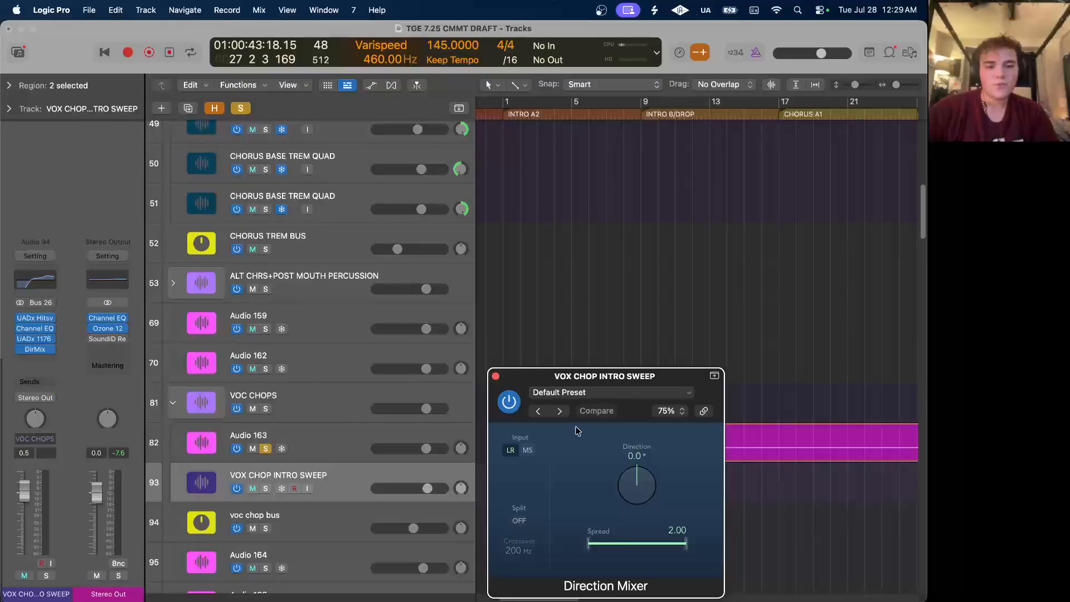
key("a")
left_click(495, 376)
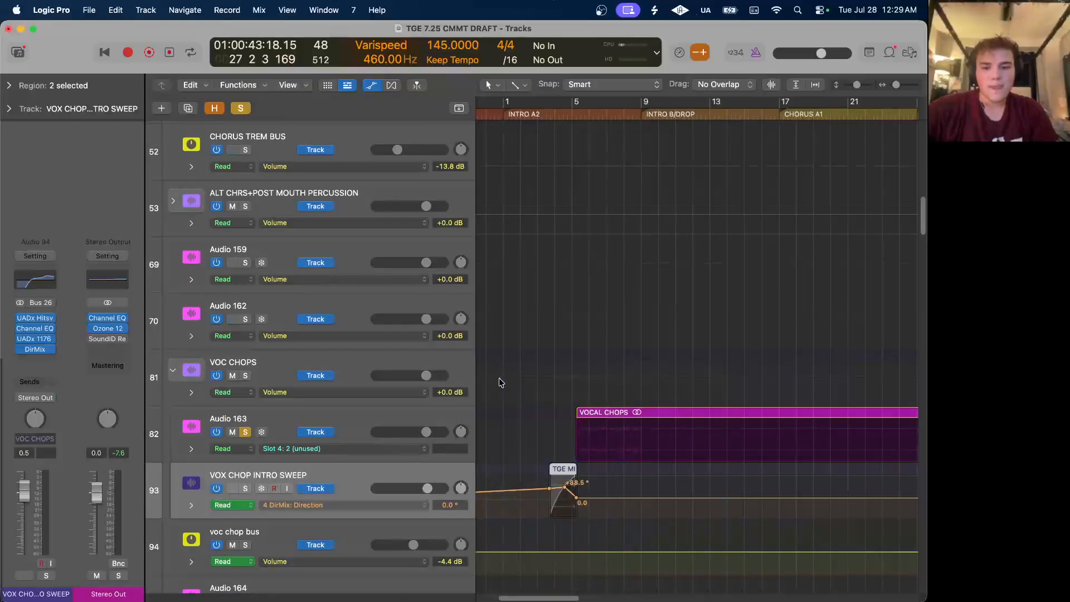
scroll(564, 502, "down", 2)
scroll(563, 507, "up", 4)
scroll(541, 432, "up", 3)
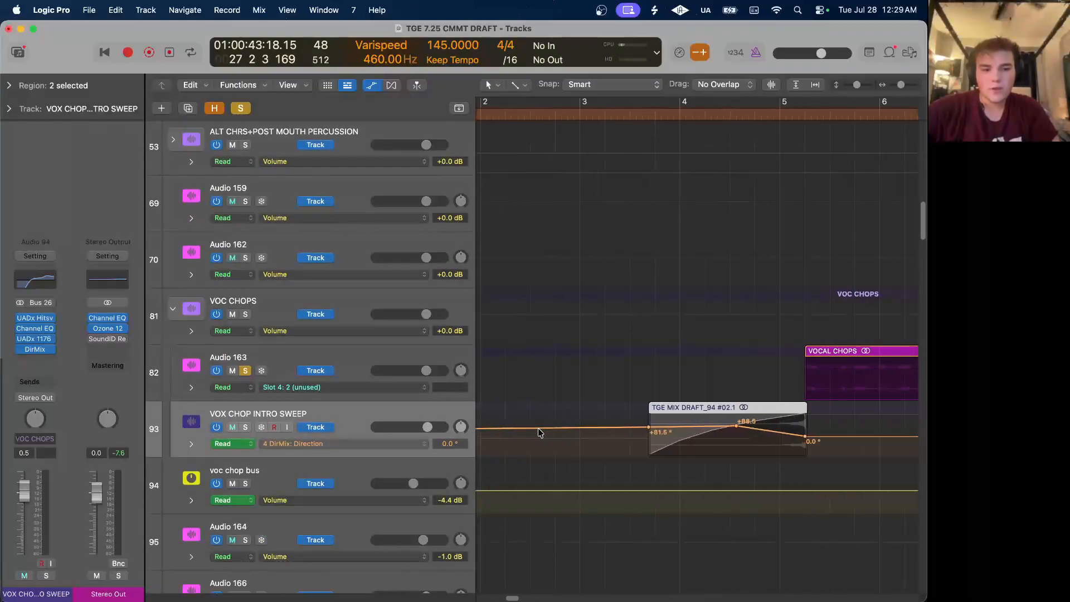
Place the playhead at the sweep region's start in bar 3, check the Direction Mixer settings there, and hide automation.
left_click(652, 116)
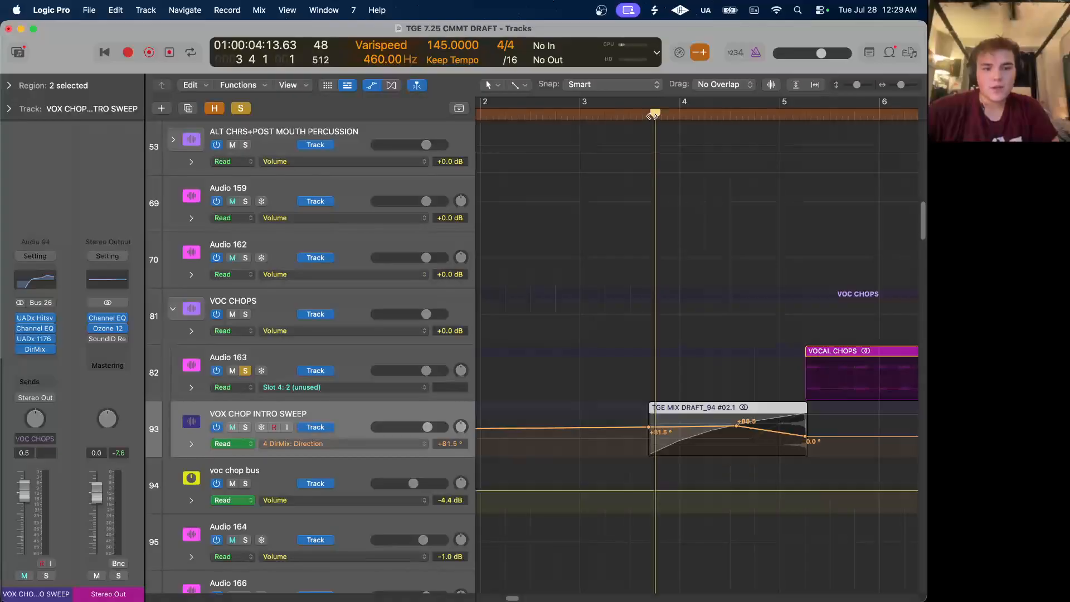
left_click(39, 349)
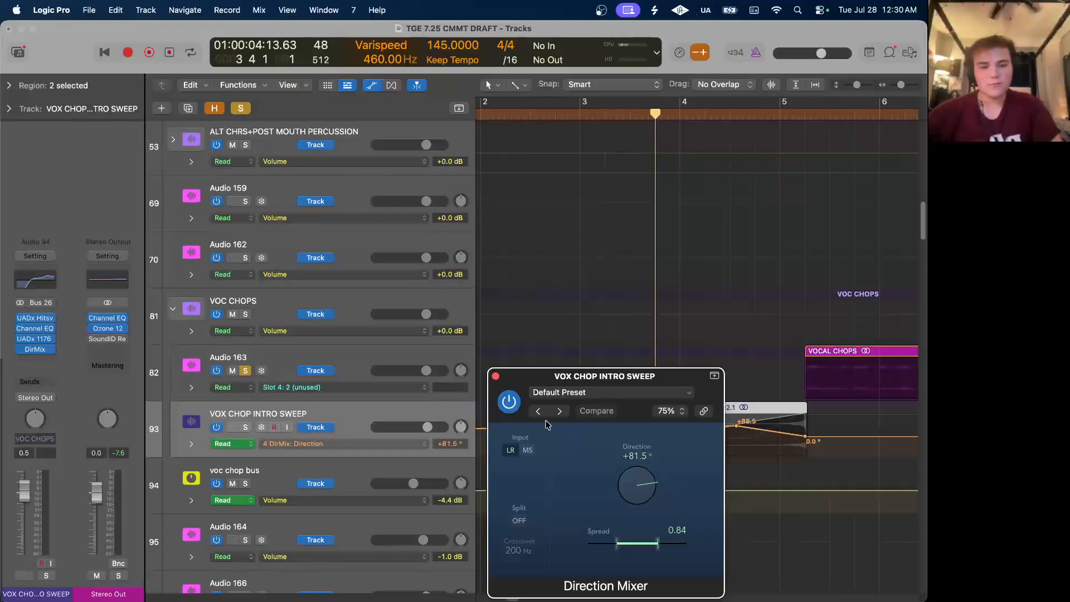
left_click(495, 377)
scroll(685, 428, "right", 3)
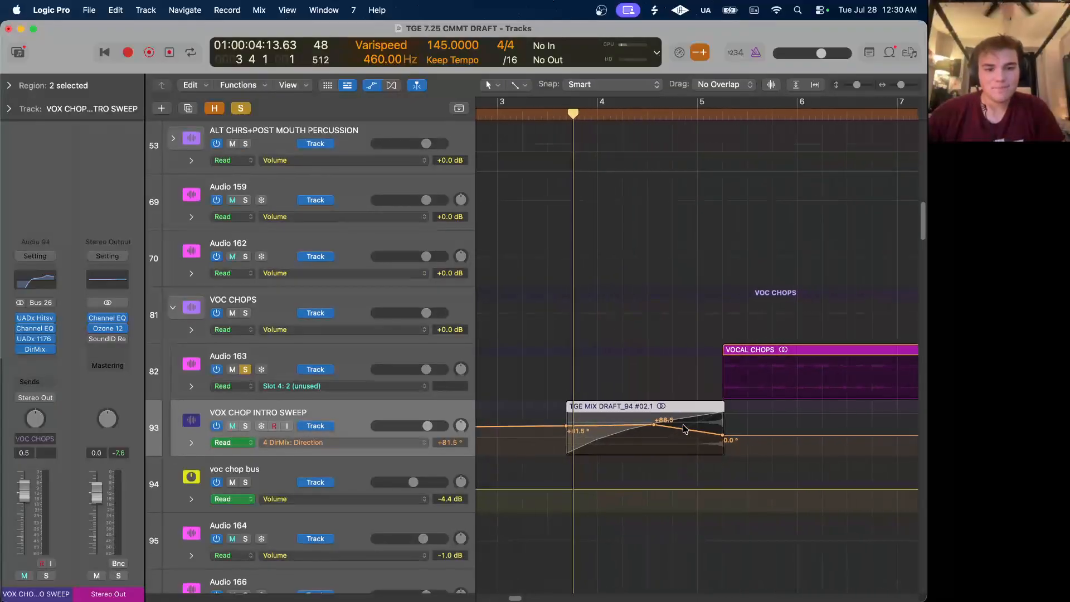
key("a")
Select the VOCAL CHOPS track Audio 163 and inspect the Heatwave plug-in on its voc chop bus.
scroll(552, 432, "down", 5)
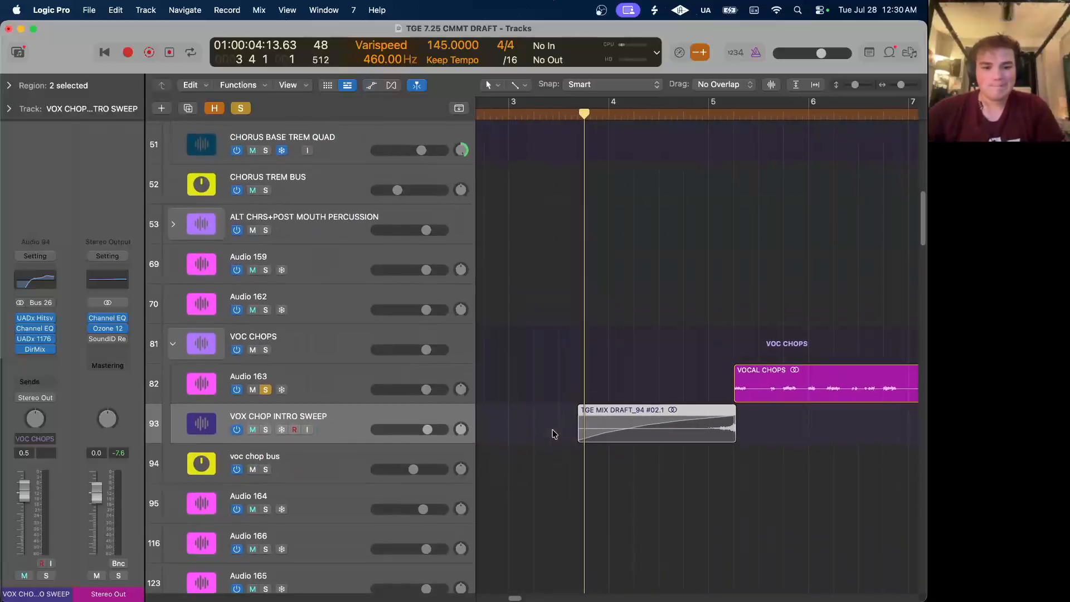
scroll(845, 430, "right", 10)
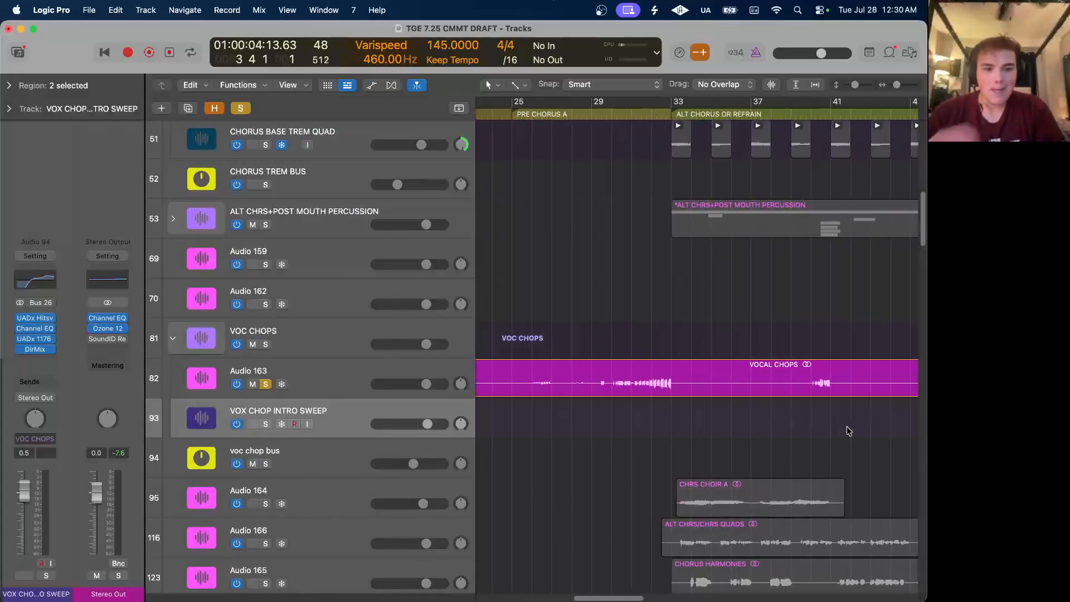
scroll(662, 397, "down", 3)
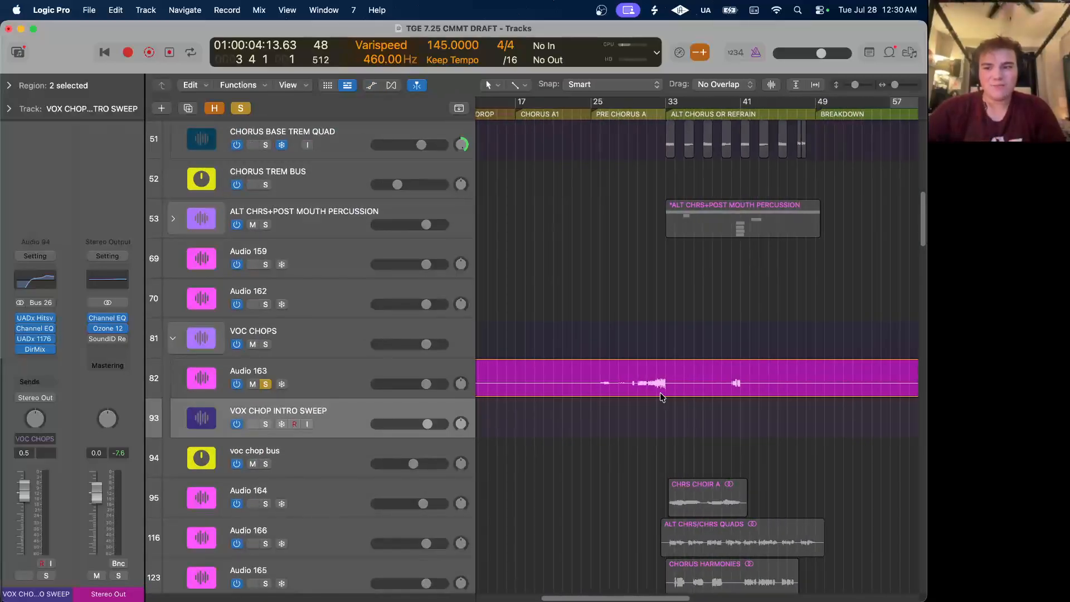
left_click(369, 373)
scroll(586, 370, "down", 5)
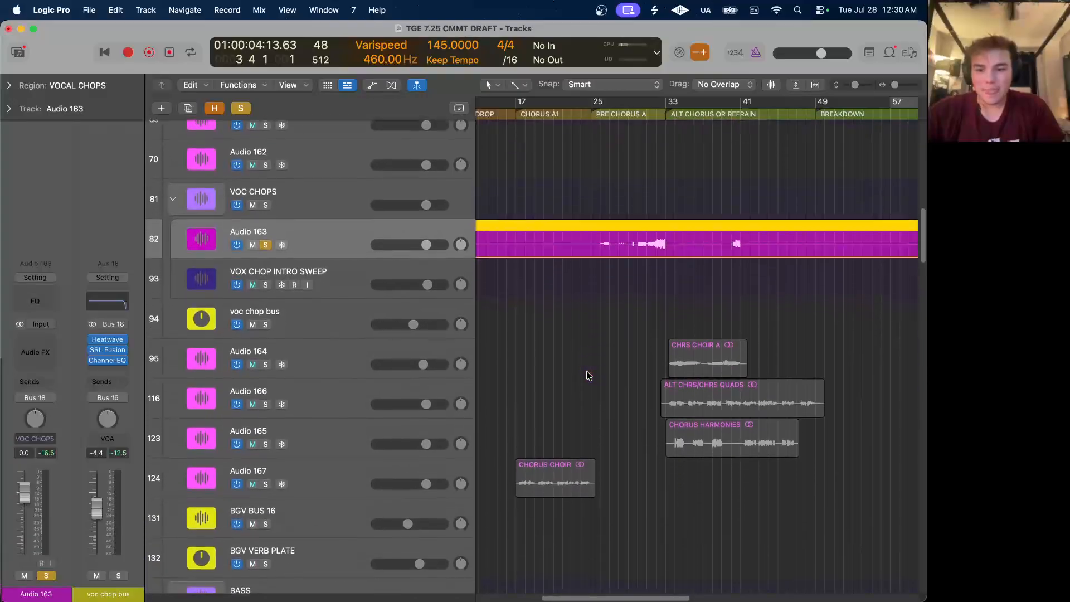
left_click(111, 340)
left_click_drag(628, 401, 604, 222)
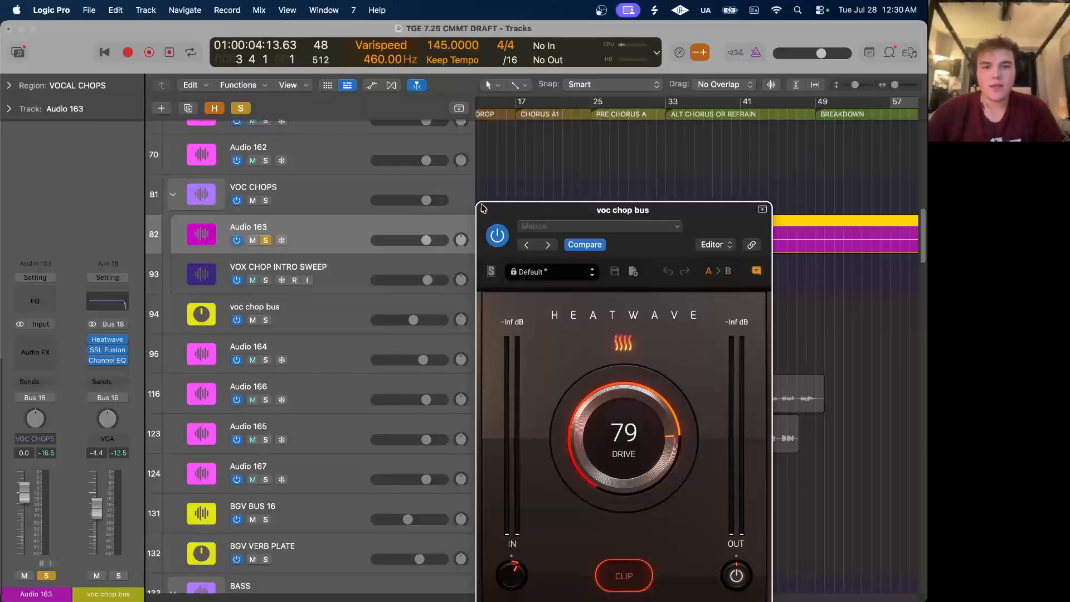
left_click(483, 210)
Inspect the SSL Fusion Violet EQ on the voc chop bus, checking its high gain setting.
left_click(111, 348)
left_click(111, 349)
left_click(109, 349)
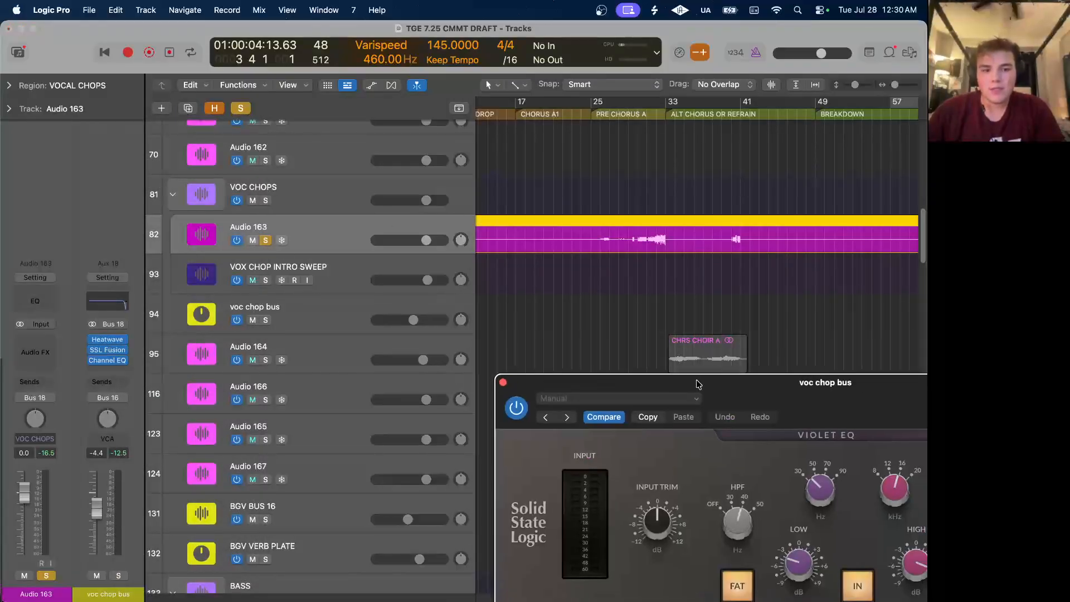
left_click_drag(703, 391, 424, 96)
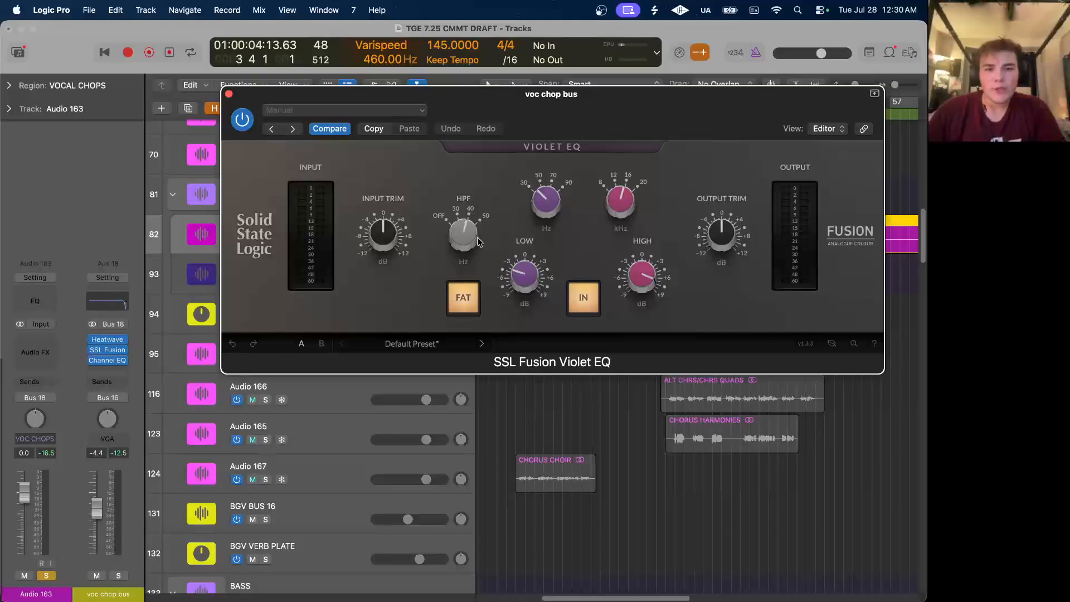
mouse_move(656, 273)
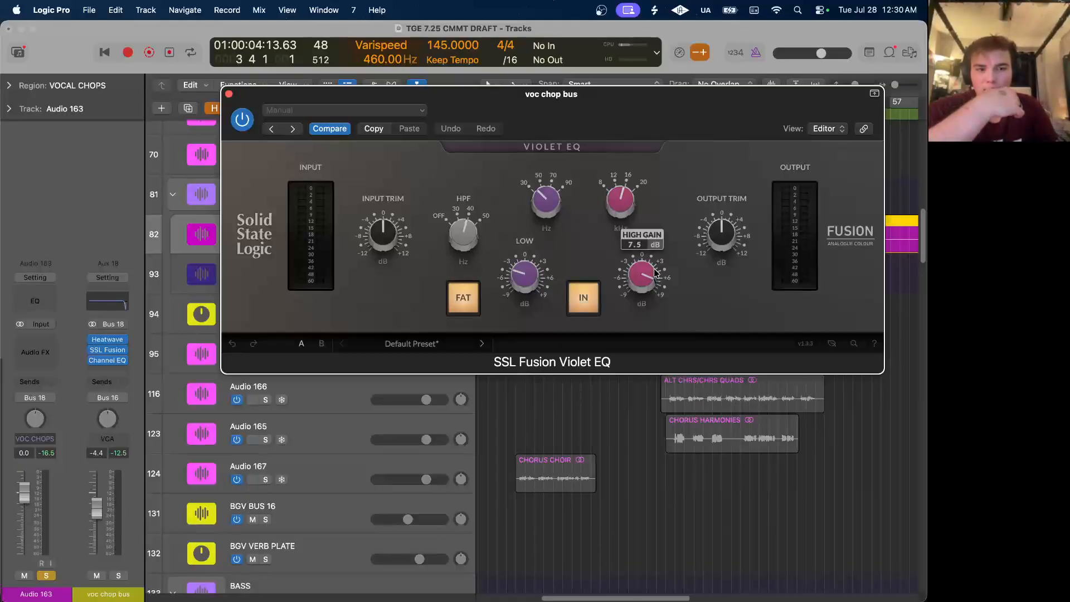
left_click(229, 94)
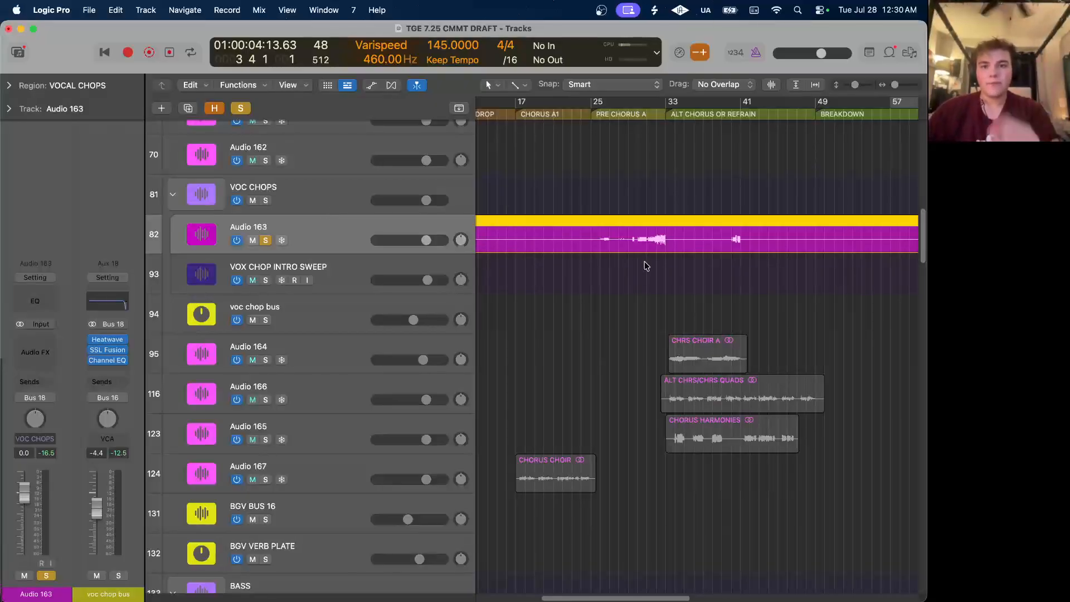
Show the whole song's arrangement and clear all track solos.
key("super+Left")
key("super+Left")
key("super+Left")
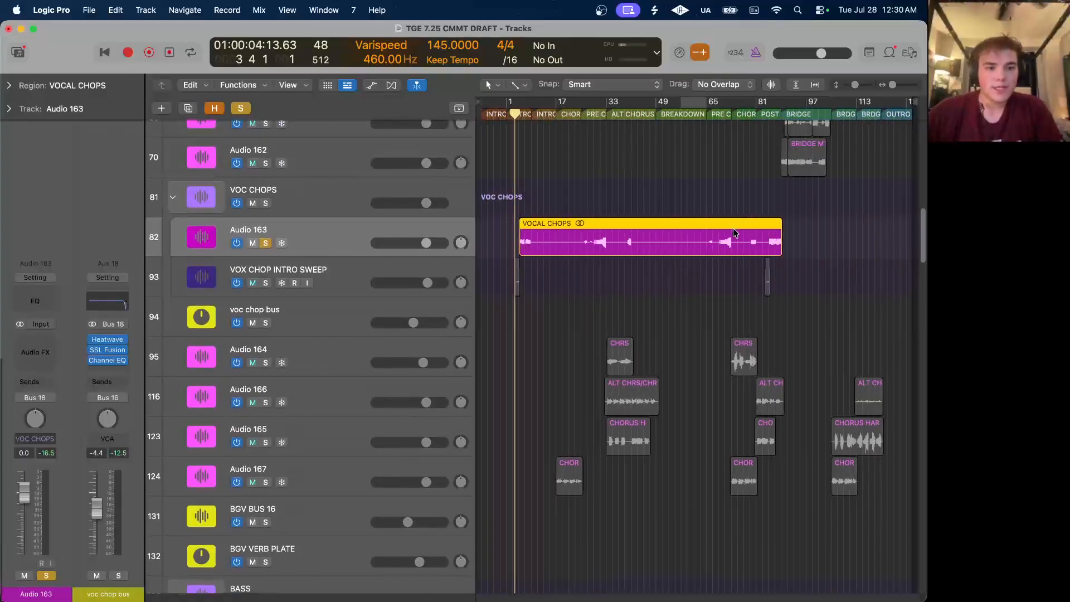
left_click(240, 107)
Solo the BGV BUS 16 and LEAD BUS 15 tracks.
scroll(635, 263, "up", 2)
scroll(638, 263, "up", 5)
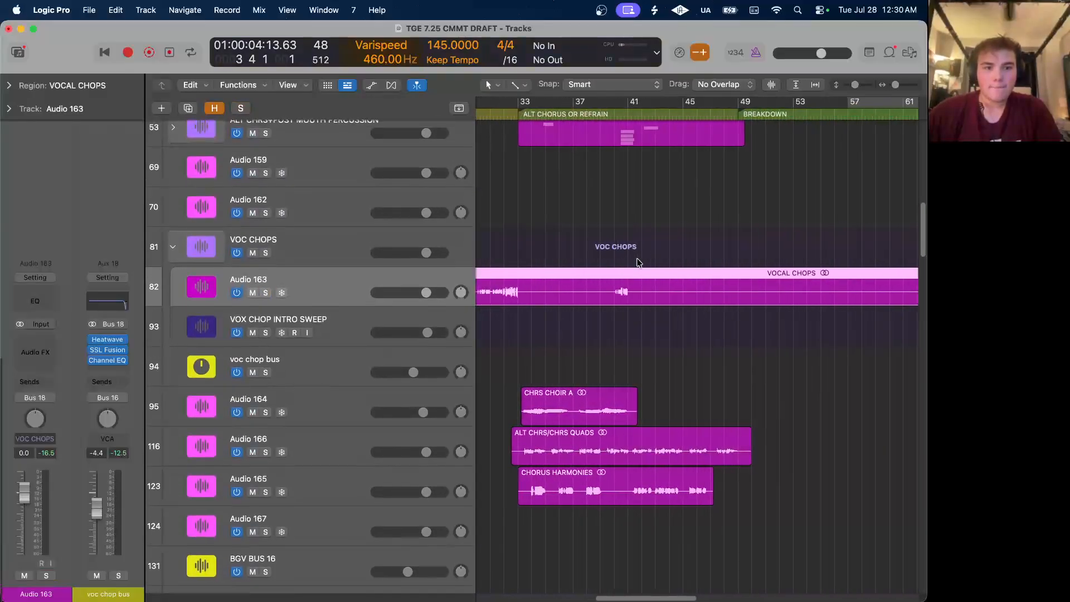
scroll(638, 263, "left", 5)
scroll(638, 262, "up", 10)
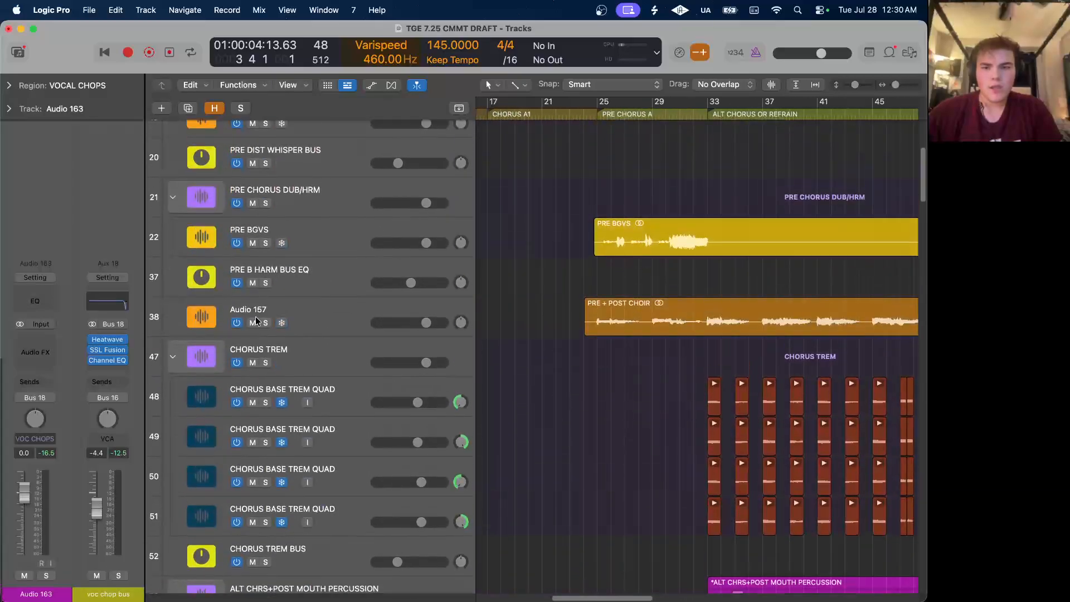
scroll(256, 320, "up", 2)
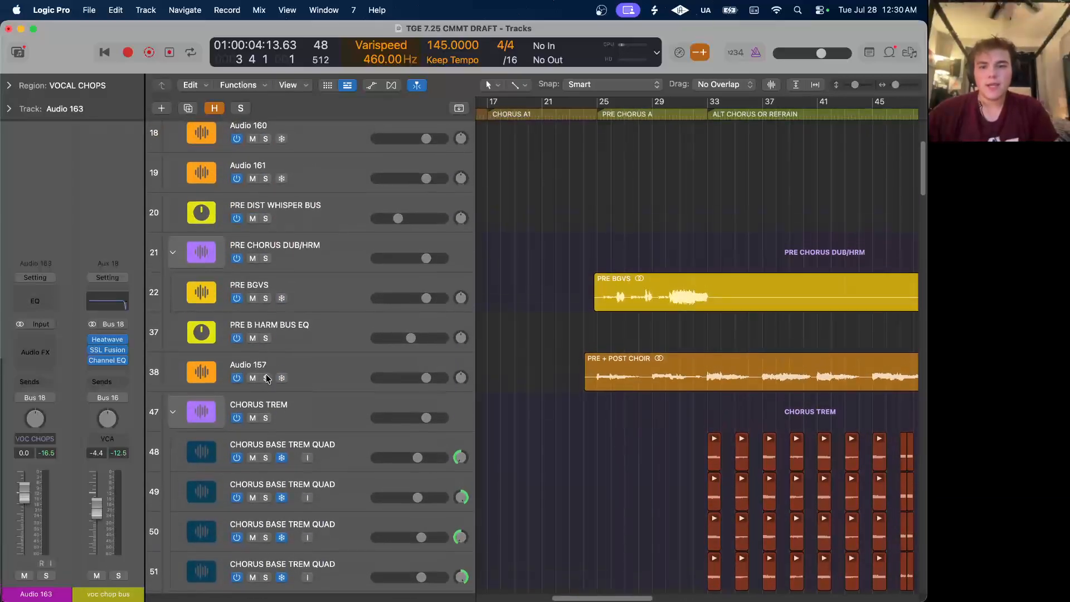
scroll(267, 378, "down", 15)
left_click(266, 357)
scroll(266, 359, "up", 15)
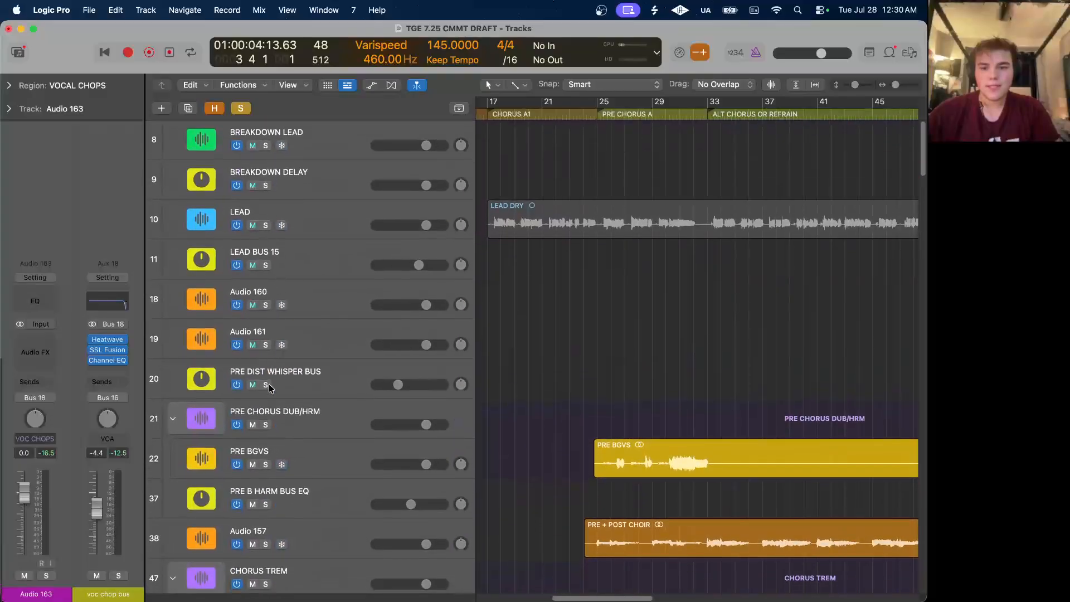
left_click(265, 266)
Play the soloed lead and background vocals from bar 25 and mute the VOCAL CHOPS track Audio 163 during playback.
left_click(597, 114)
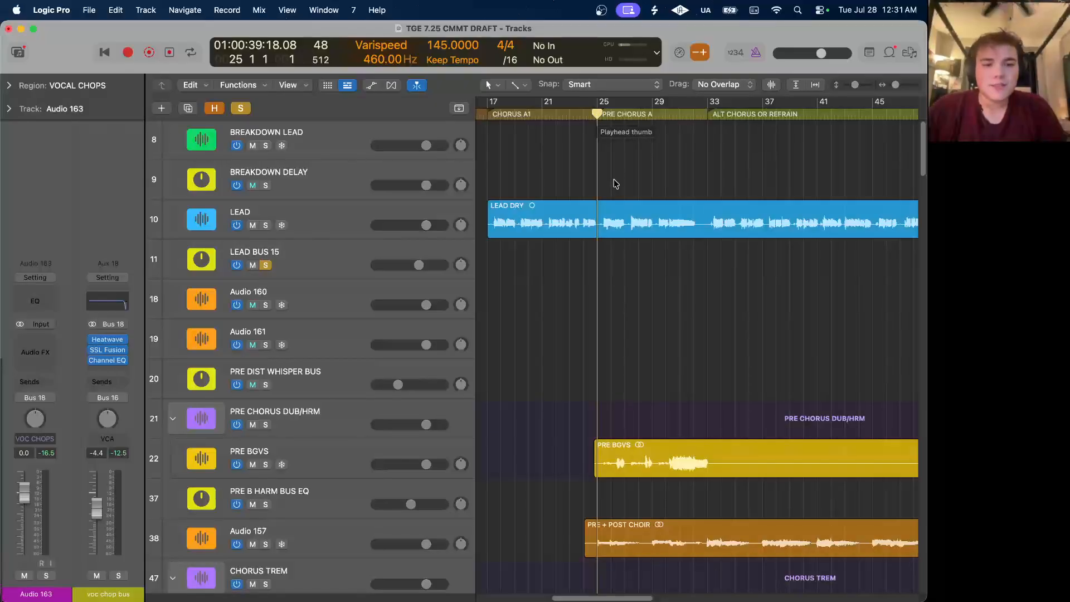
scroll(615, 133, "up", 5)
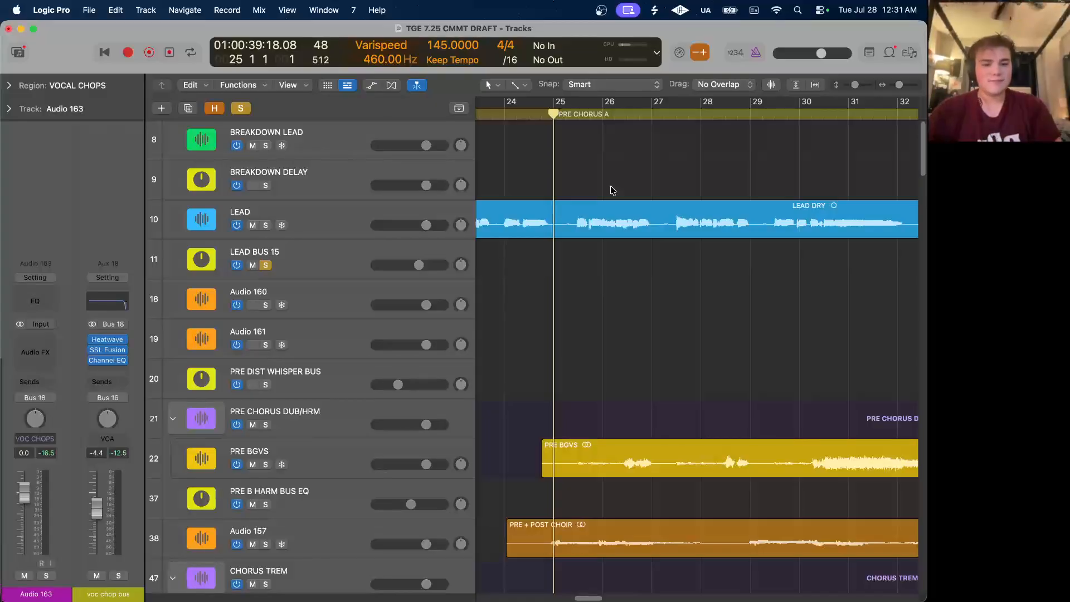
key("space")
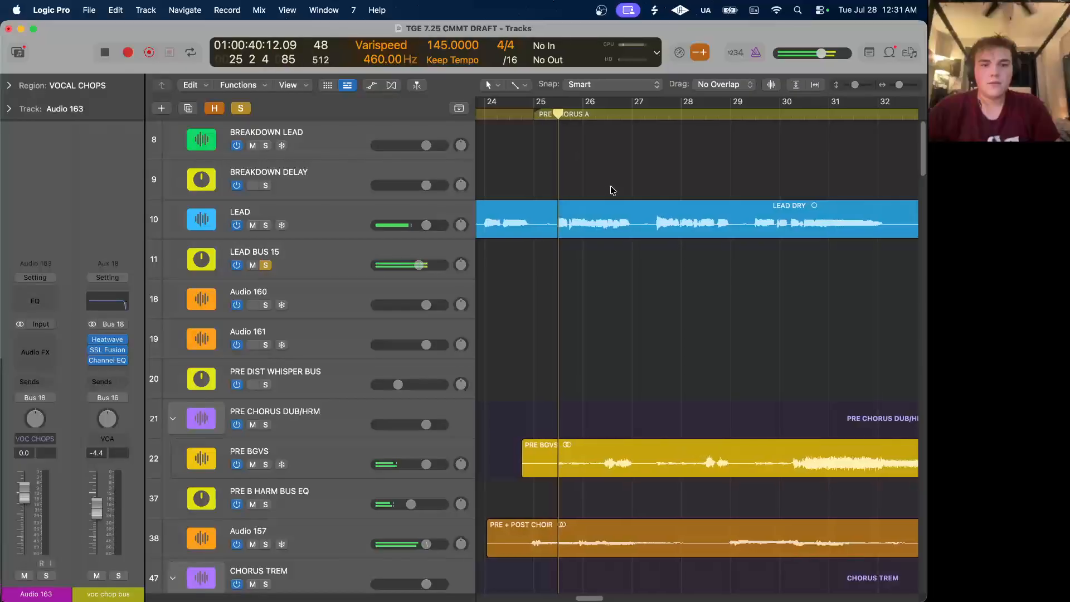
scroll(611, 190, "down", 2)
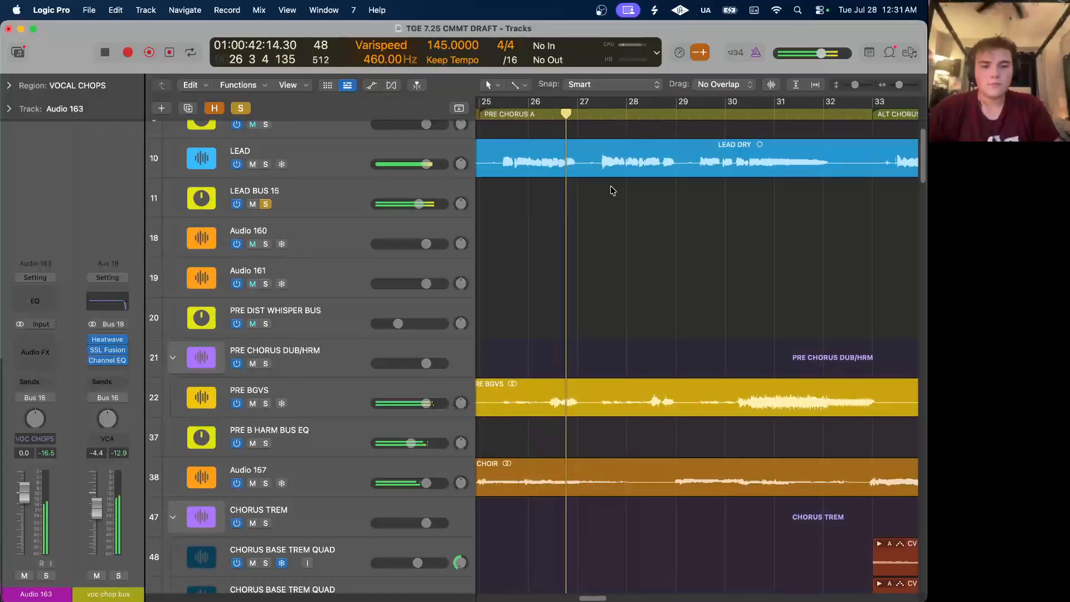
scroll(612, 191, "down", 8)
scroll(611, 189, "down", 10)
scroll(574, 278, "up", 3)
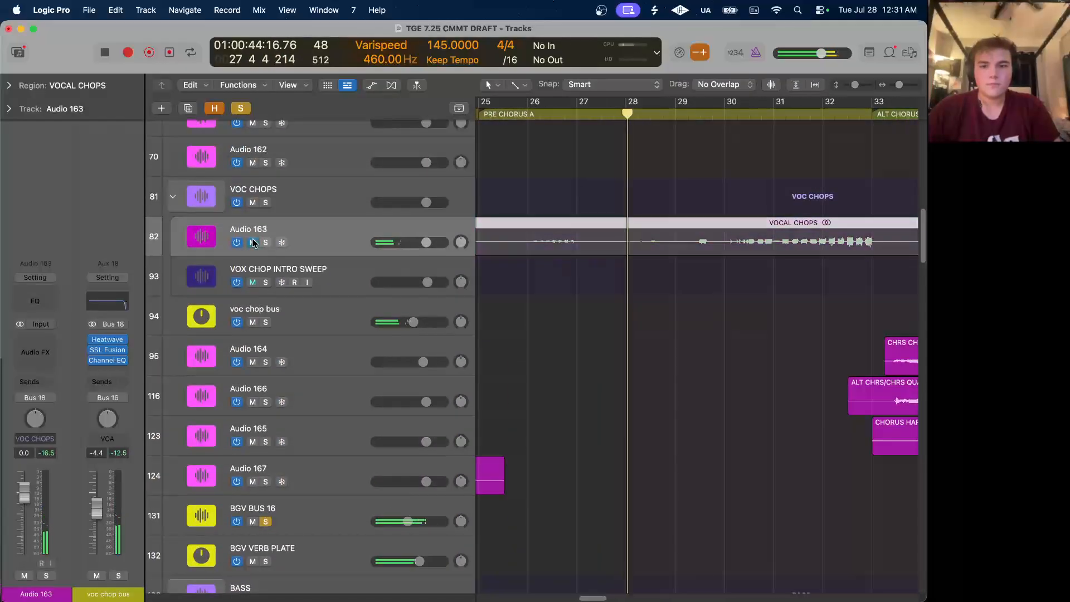
scroll(579, 278, "down", 3)
scroll(580, 279, "up", 4)
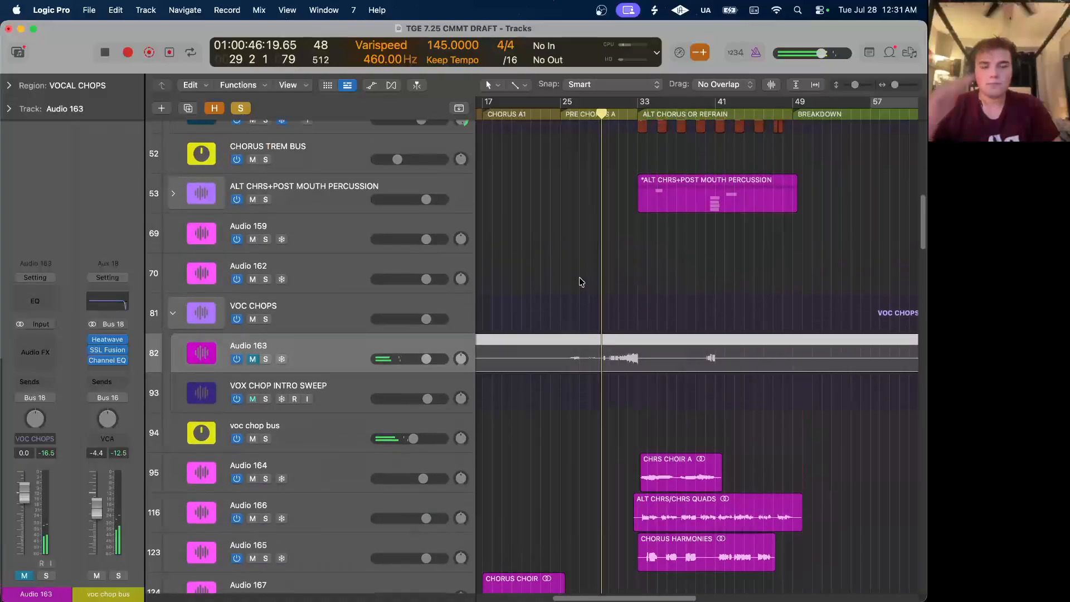
Follow the PRE BGVS and PRE + POST CHOIR regions while playback runs through the pre-chorus into bar 33.
scroll(580, 281, "up", 13)
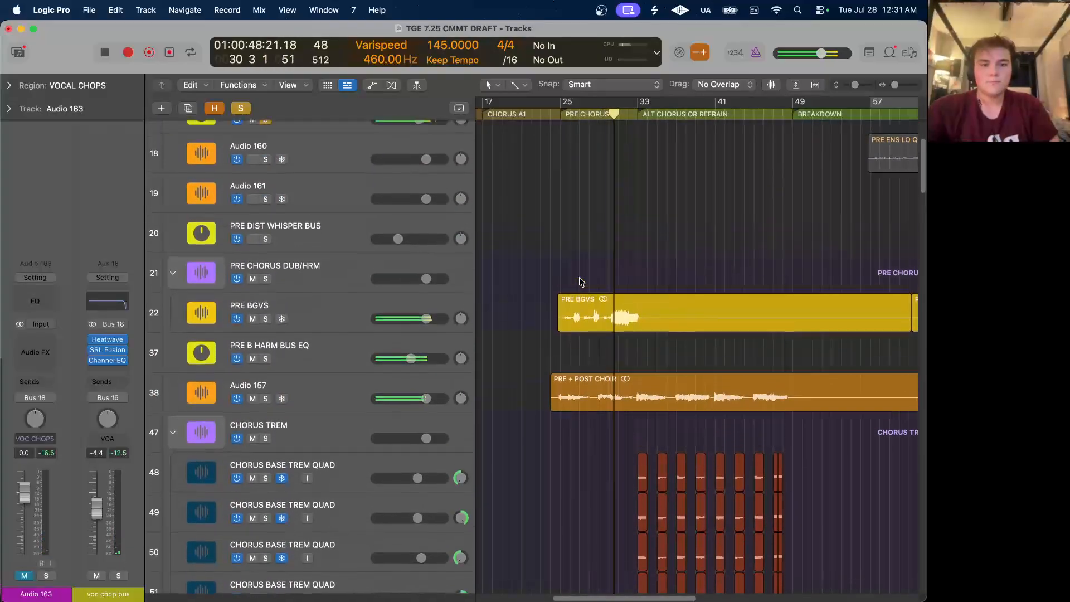
scroll(580, 281, "up", 3)
scroll(579, 281, "down", 1)
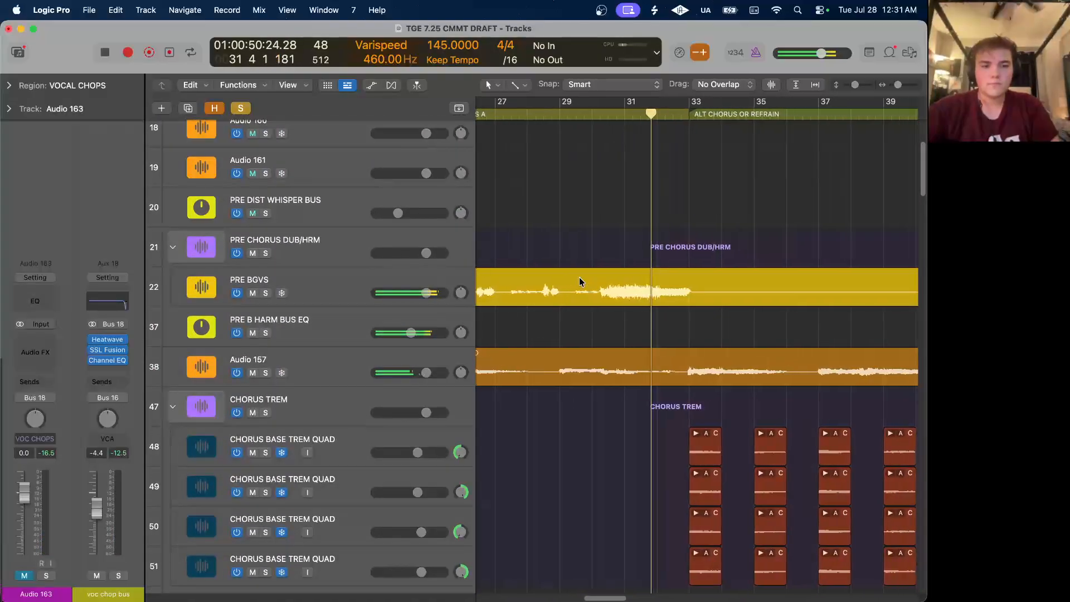
scroll(580, 281, "down", 1)
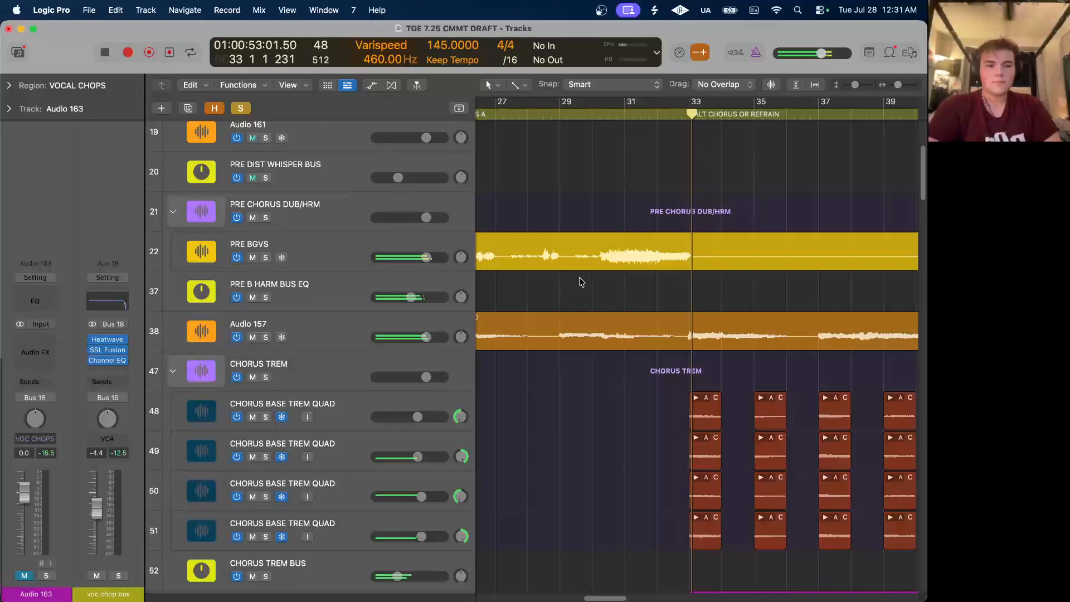
Clear the bus solos, solo the PRE BGVS track and play it from about bar 26.
left_click(241, 108)
left_click(265, 257)
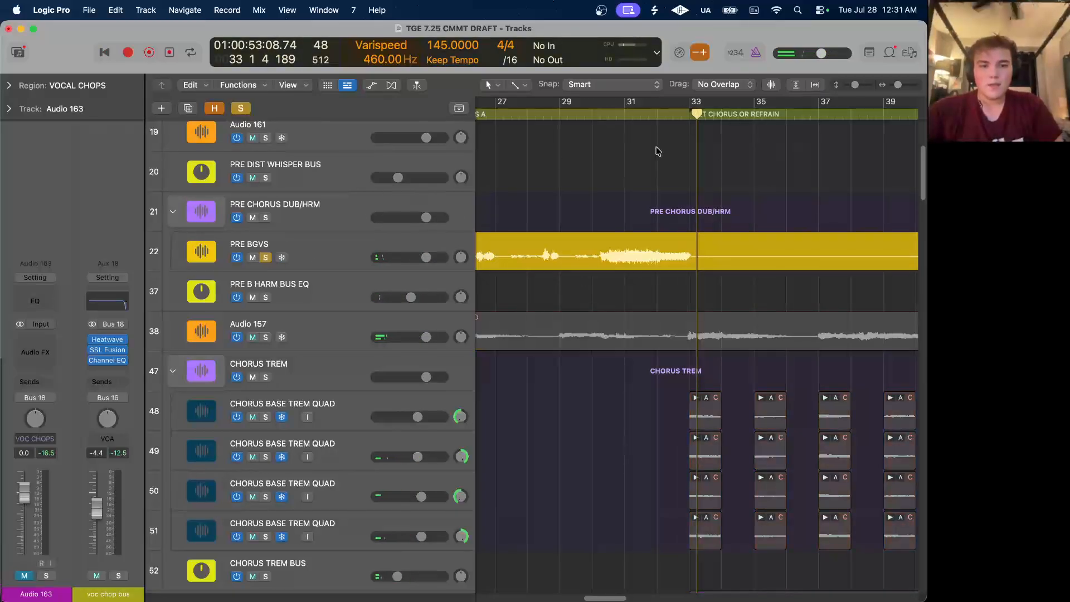
scroll(574, 127, "left", 5)
left_click(574, 115)
key("space")
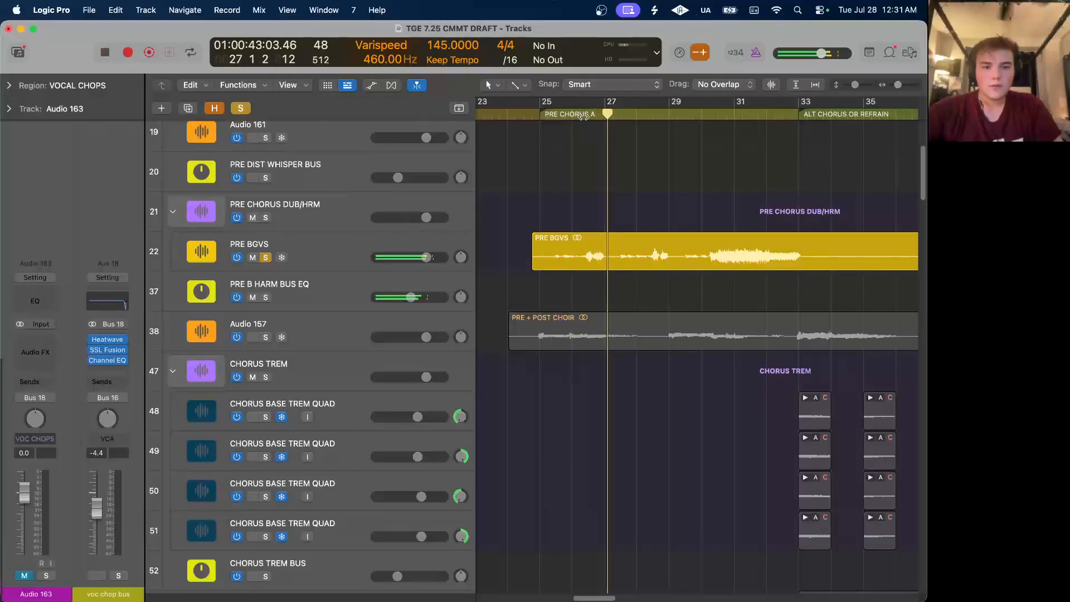
Add the PRE + POST CHOIR track Audio 157 to the solo, stop playback at bar 33 and clear all solos.
left_click(270, 339)
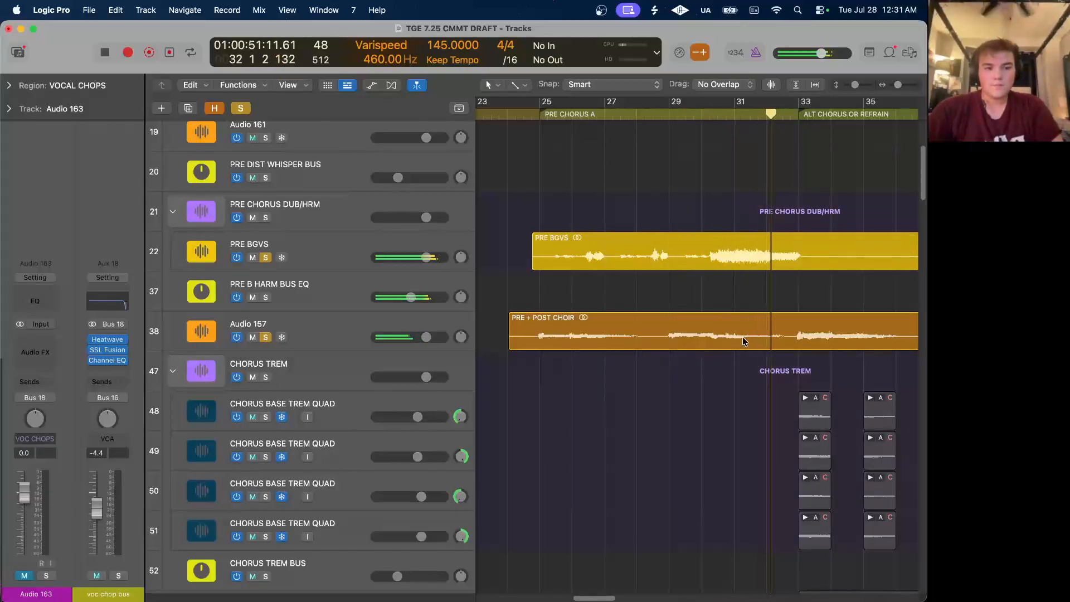
key("space")
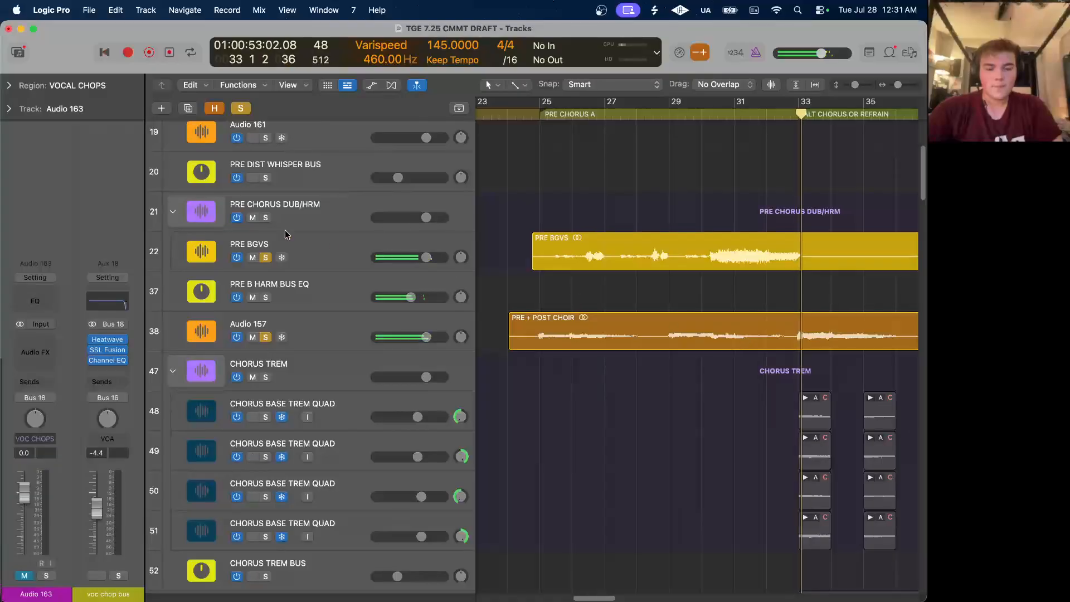
left_click(241, 109)
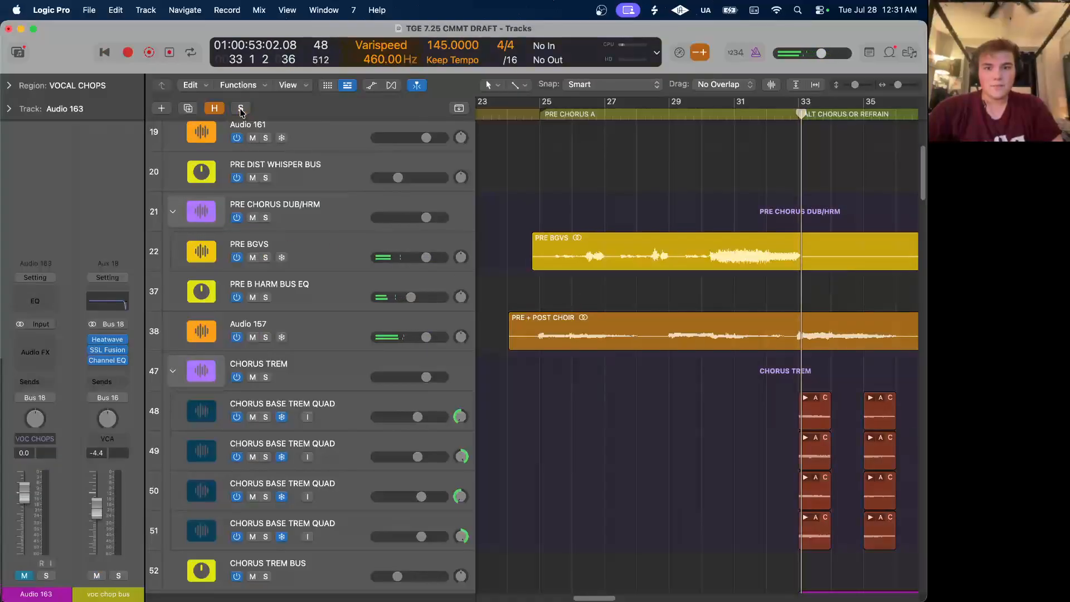
Select the PRE BGVS track and unmute the VOCAL CHOPS track Audio 163 in the VOC CHOPS stack.
scroll(669, 266, "right", 2)
scroll(669, 266, "up", 1)
left_click(379, 262)
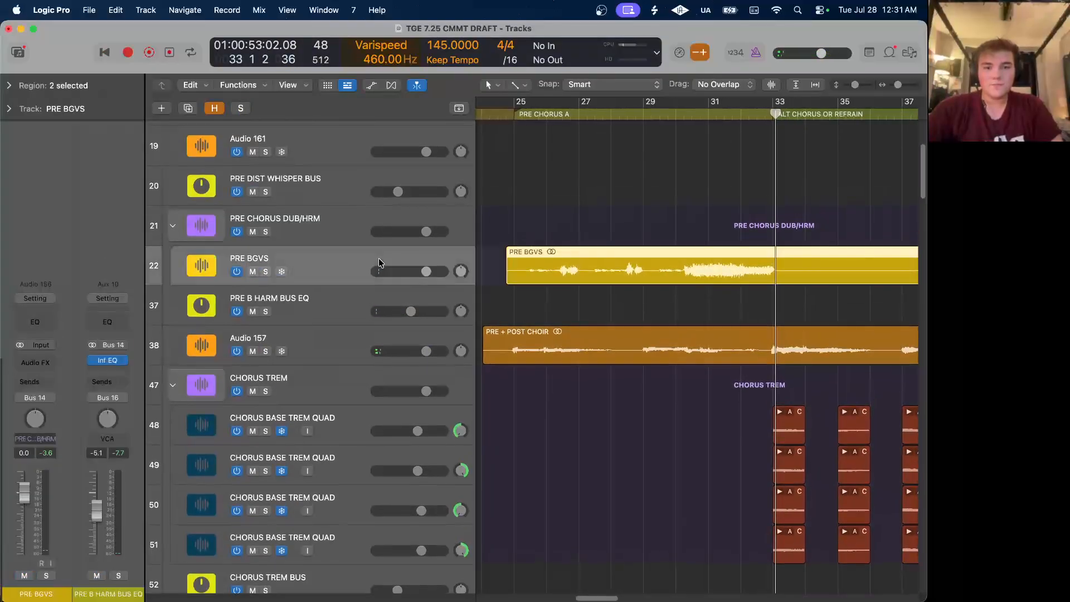
scroll(777, 251, "down", 3)
scroll(777, 251, "up", 10)
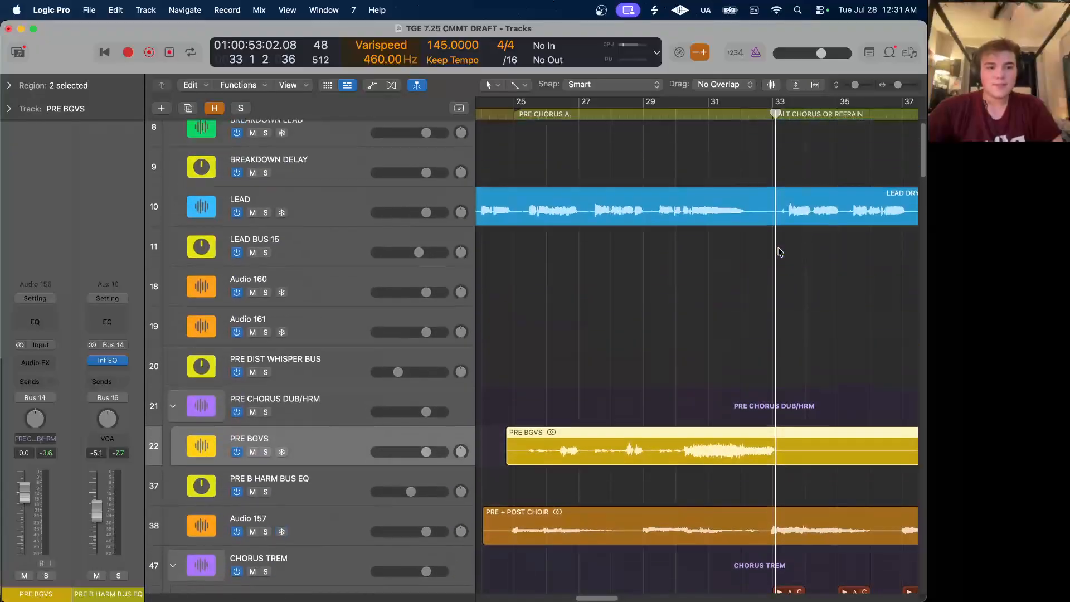
scroll(777, 251, "down", 20)
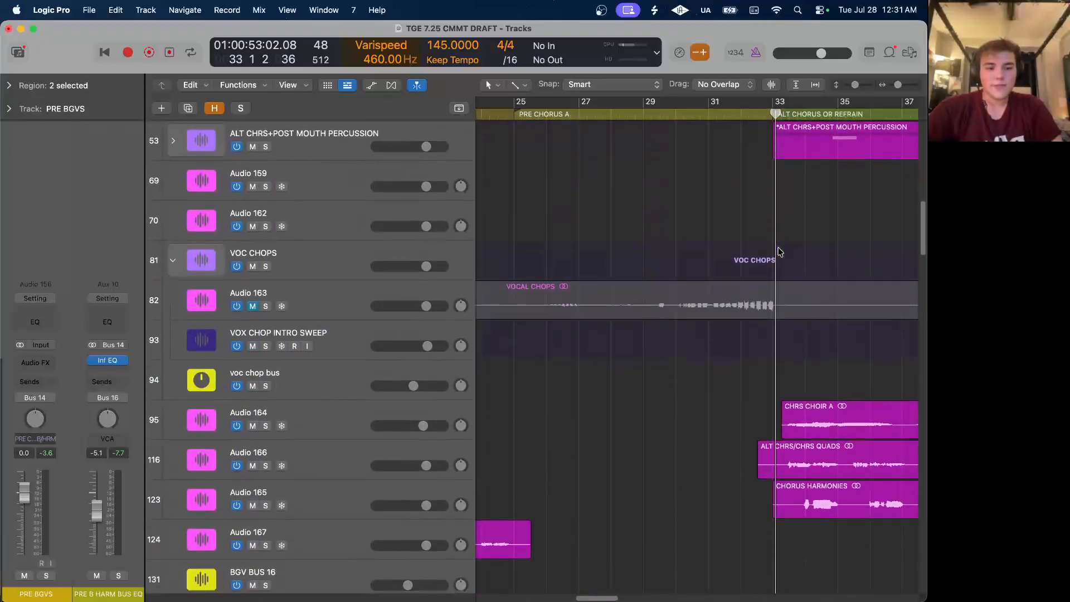
left_click(254, 285)
Place the playhead at bar 33, the start of the ALT CHORUS OR REFRAIN section.
scroll(741, 278, "right", 10)
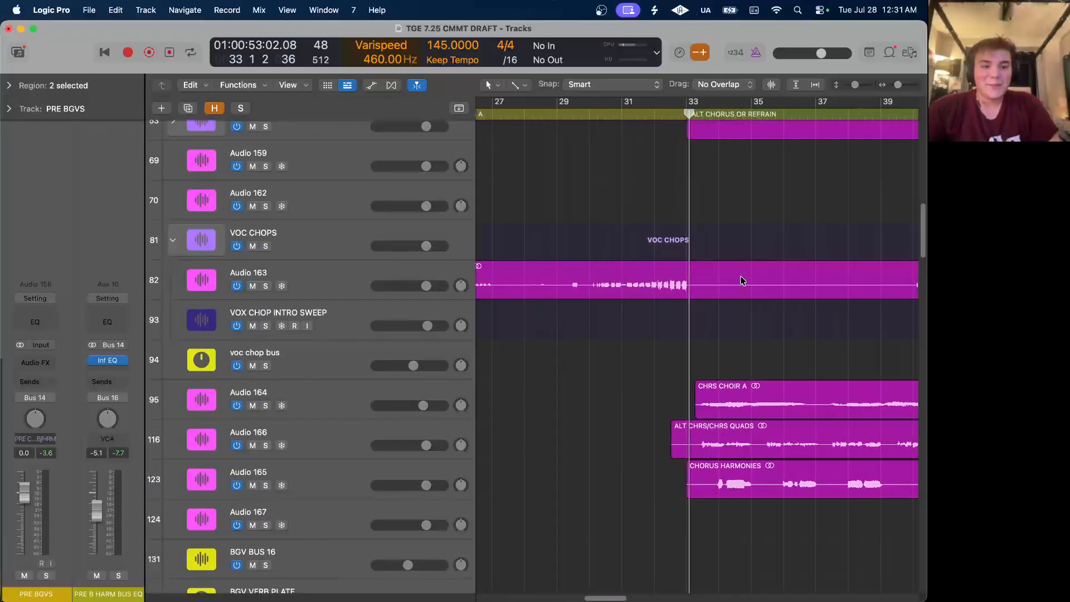
left_click(509, 113)
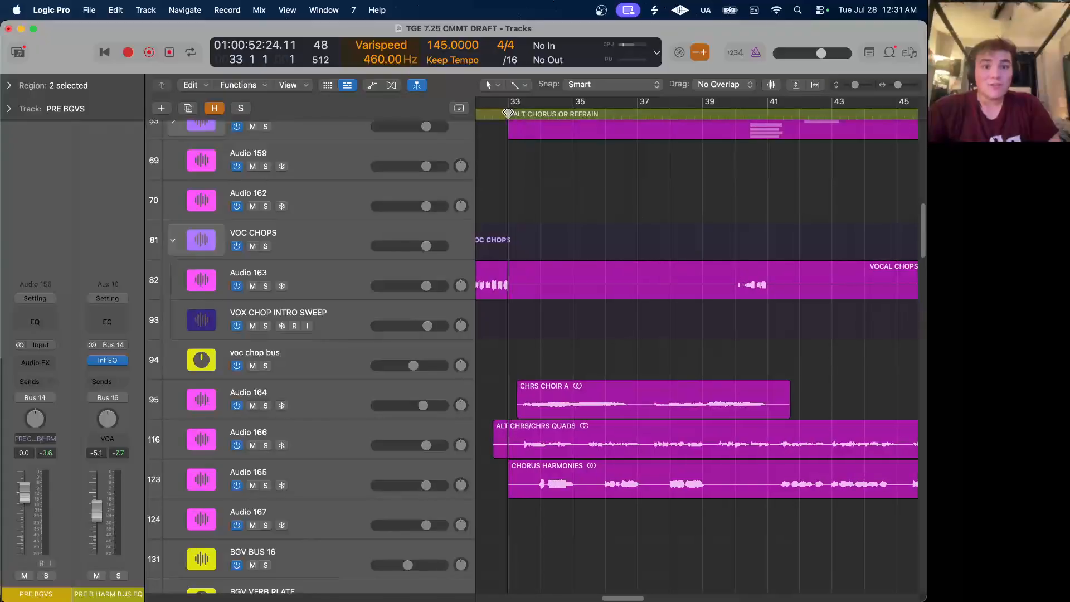
left_click(565, 114)
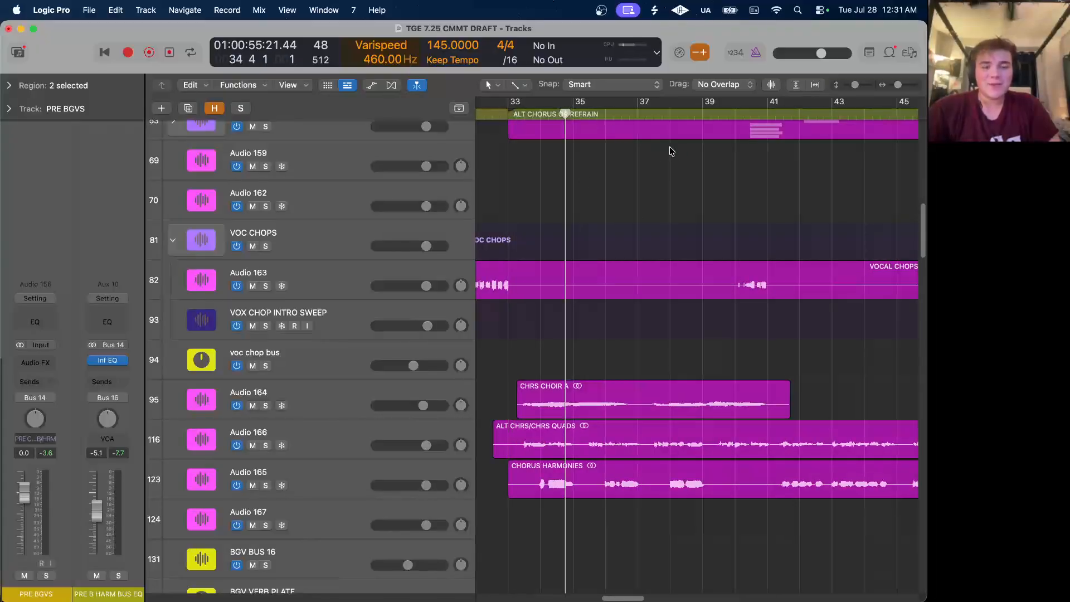
scroll(675, 152, "down", 10)
scroll(676, 152, "up", 5)
scroll(552, 129, "up", 8)
scroll(818, 141, "right", 2)
scroll(817, 141, "right", 10)
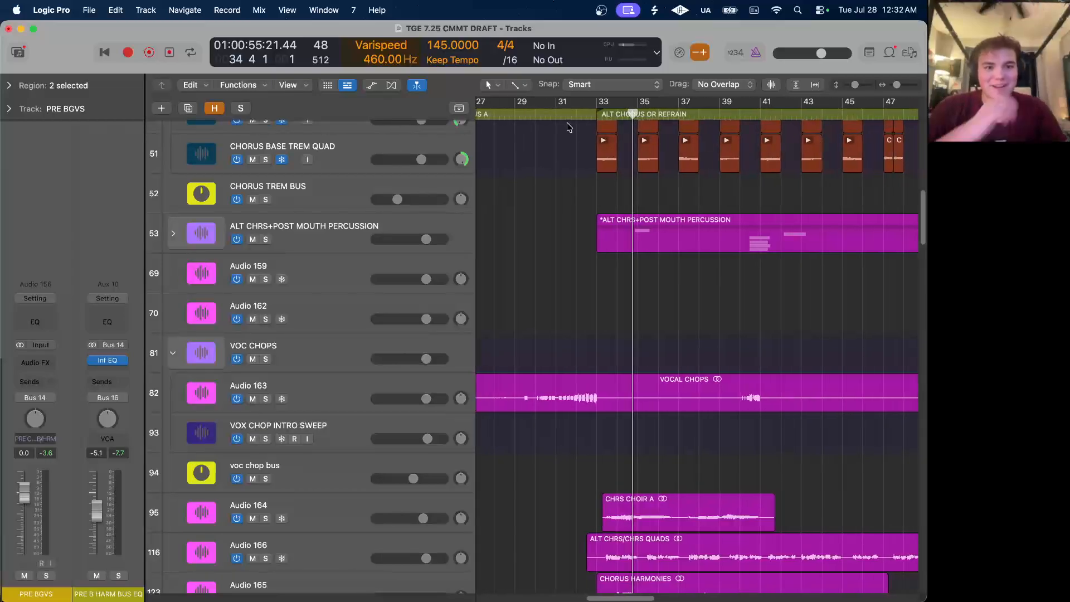
left_click(595, 114)
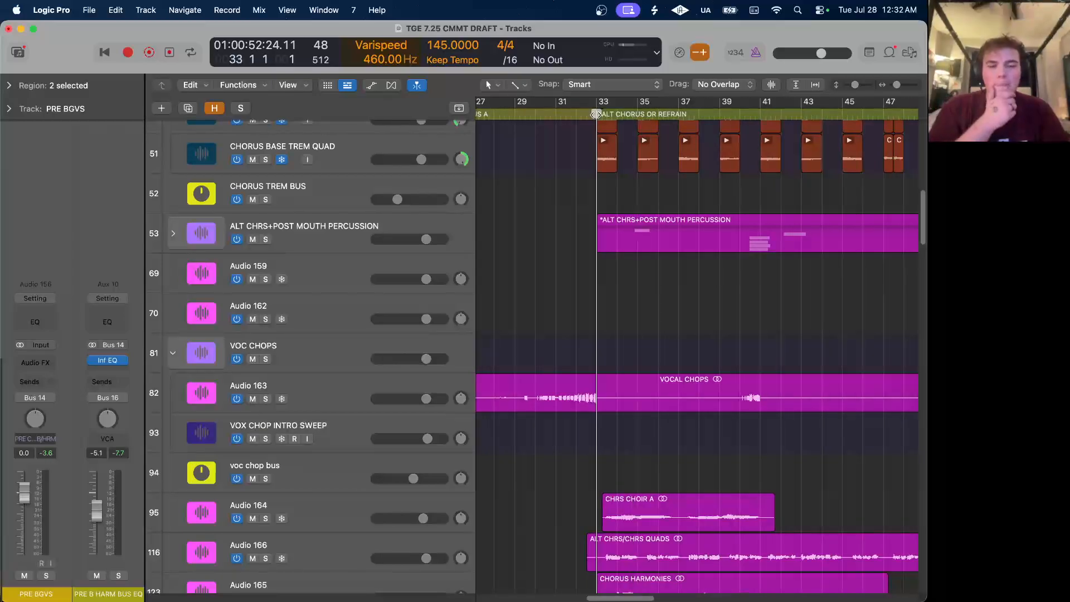
Solo the KYSCPE POP PNO stack and play it from bar 33 to about bar 35.
scroll(689, 168, "down", 5)
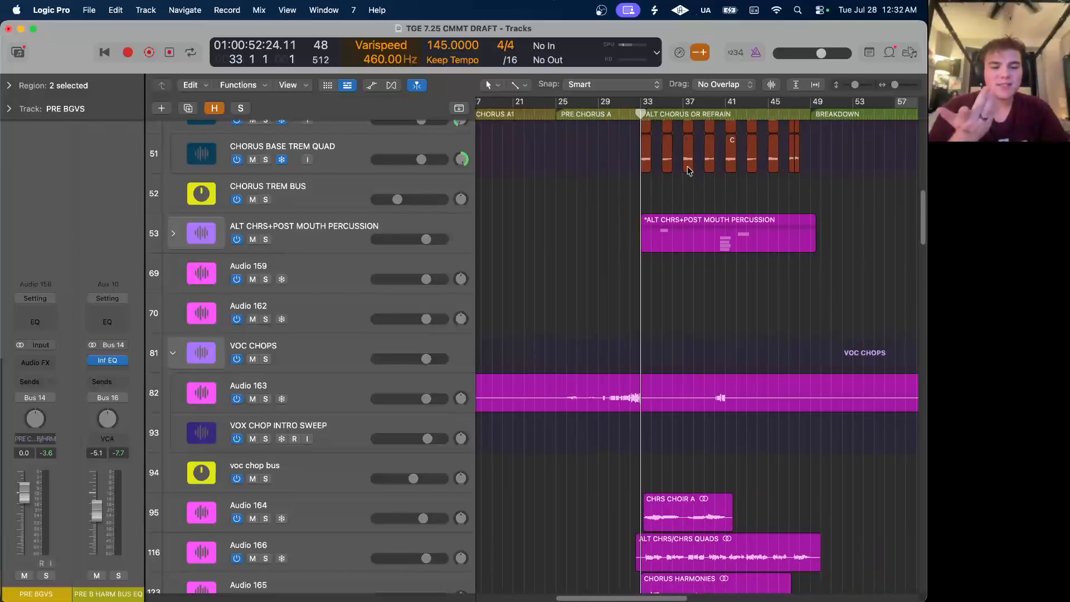
scroll(688, 167, "down", 5)
scroll(647, 131, "down", 2)
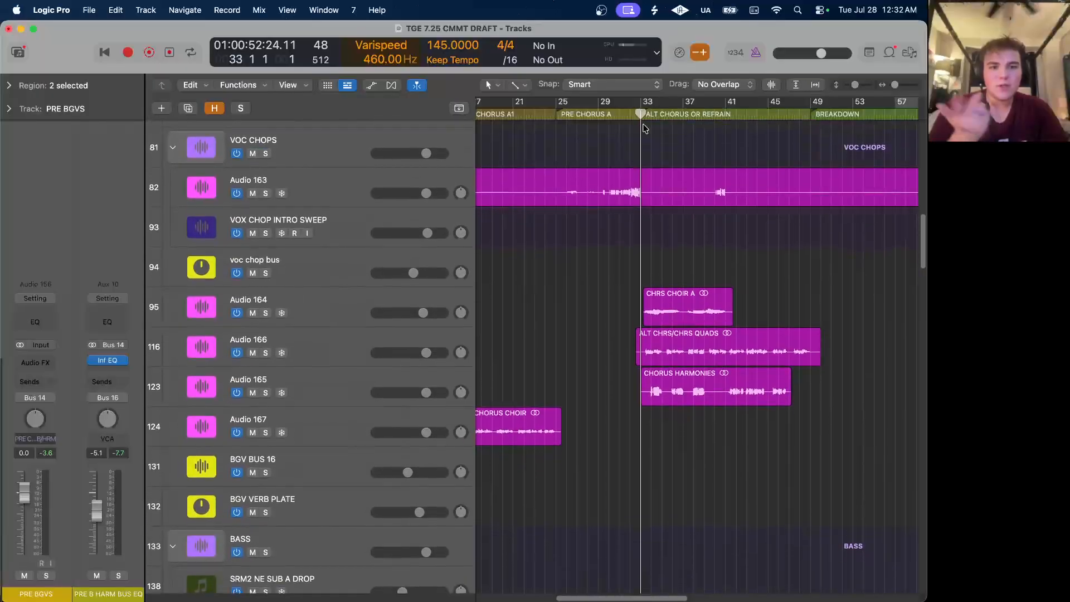
scroll(644, 129, "down", 4)
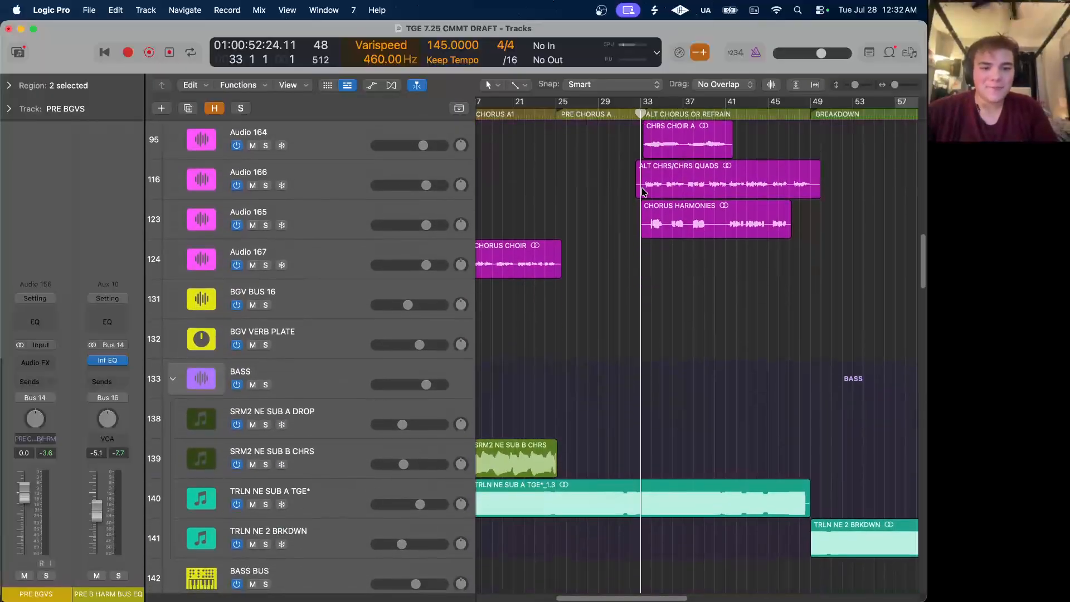
scroll(644, 191, "up", 8)
scroll(640, 191, "down", 10)
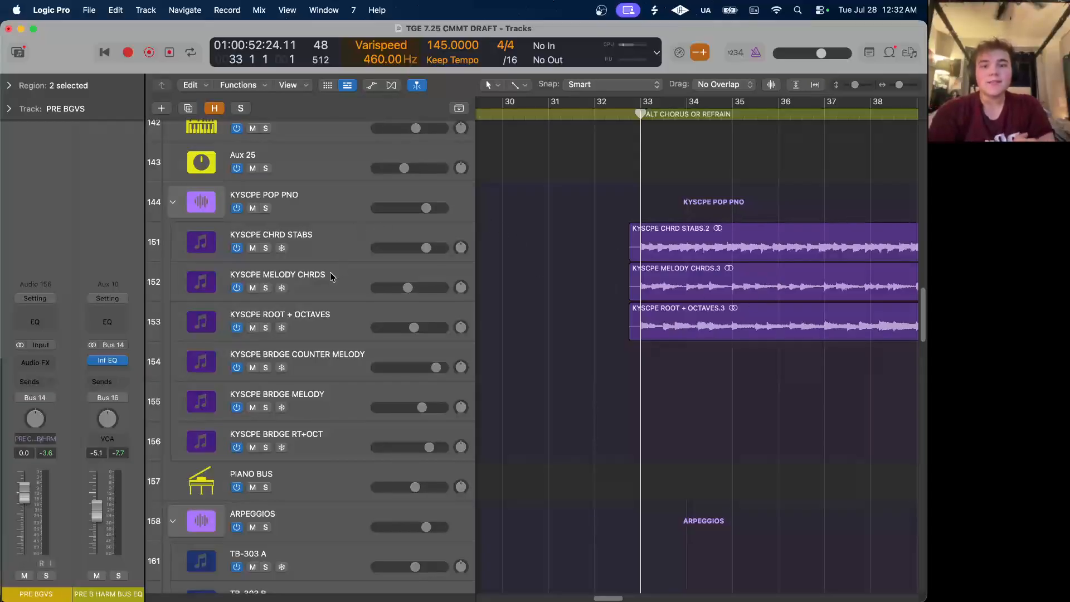
left_click(266, 208)
left_click(266, 208)
left_click(266, 209)
key("space")
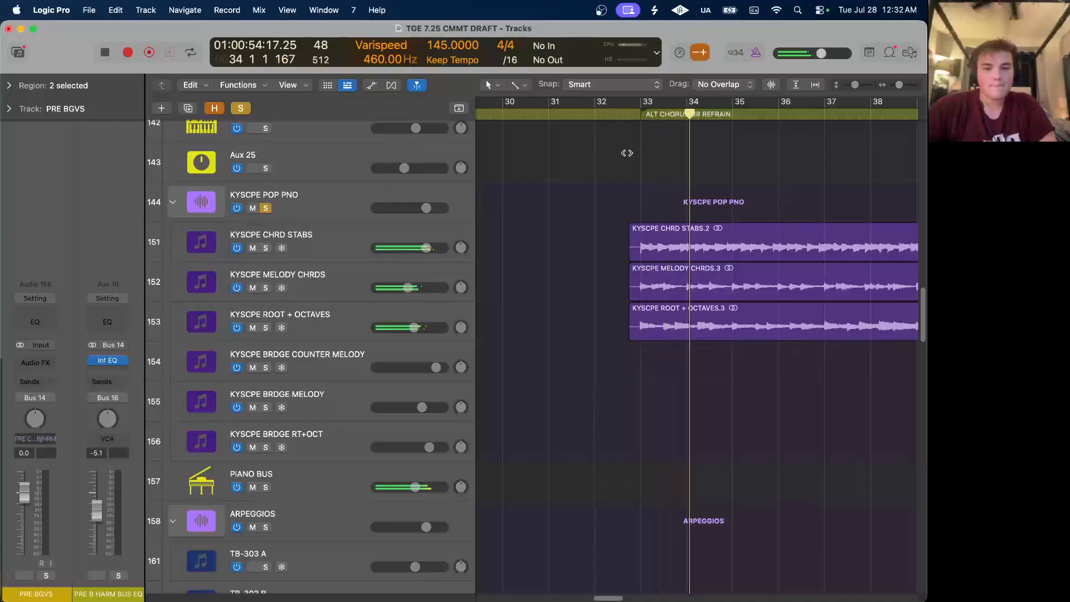
key("space")
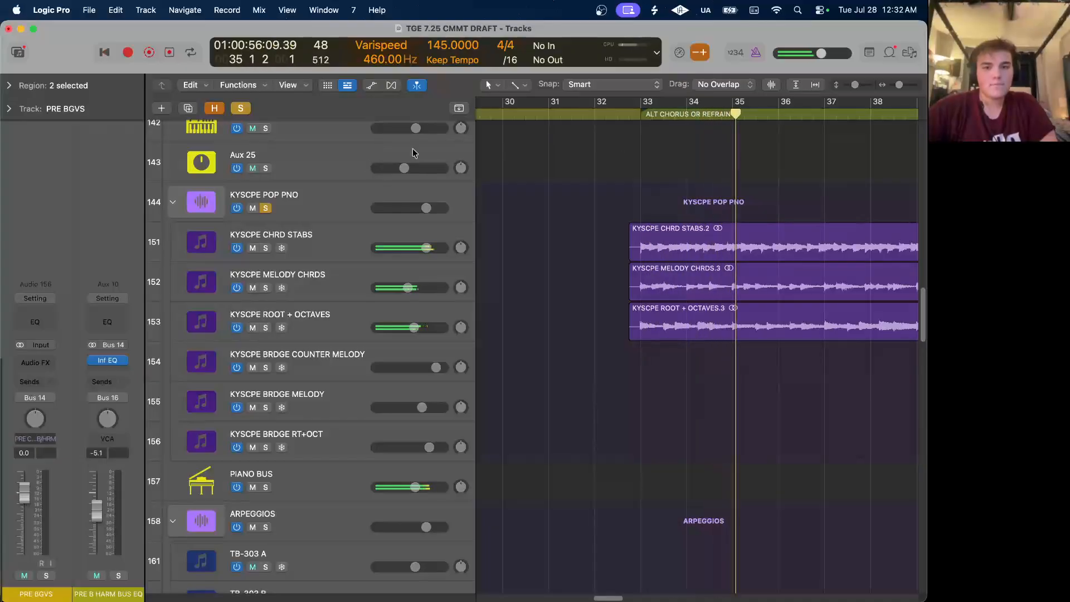
Clear the piano solo and select the OMNSPHR NE CHORD PLUCK TGE* CMMT track to view its channel strip.
scroll(655, 301, "down", 5)
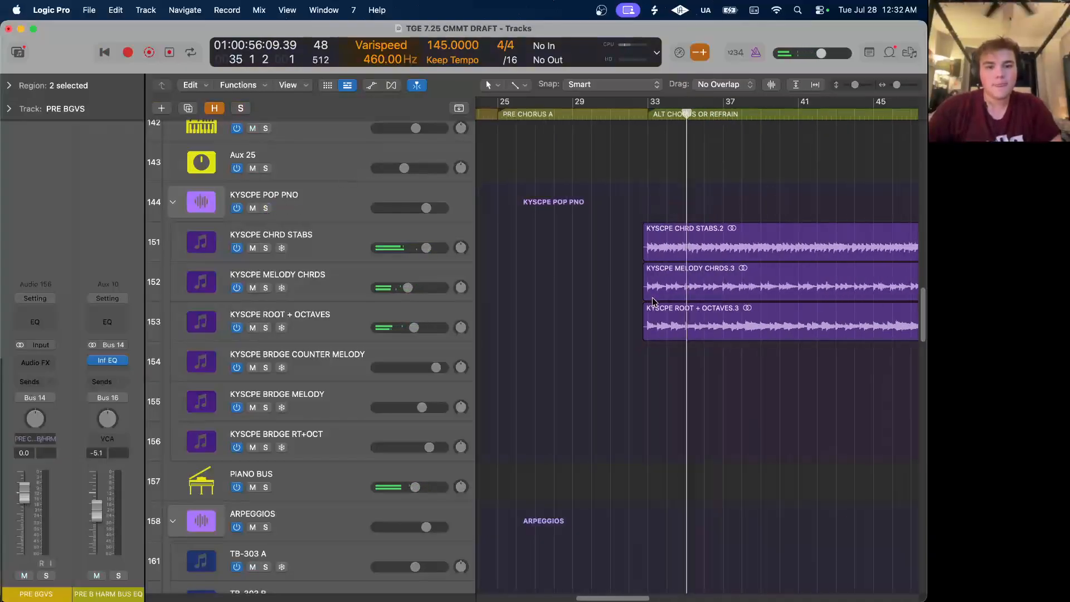
scroll(655, 301, "down", 10)
scroll(655, 302, "down", 2)
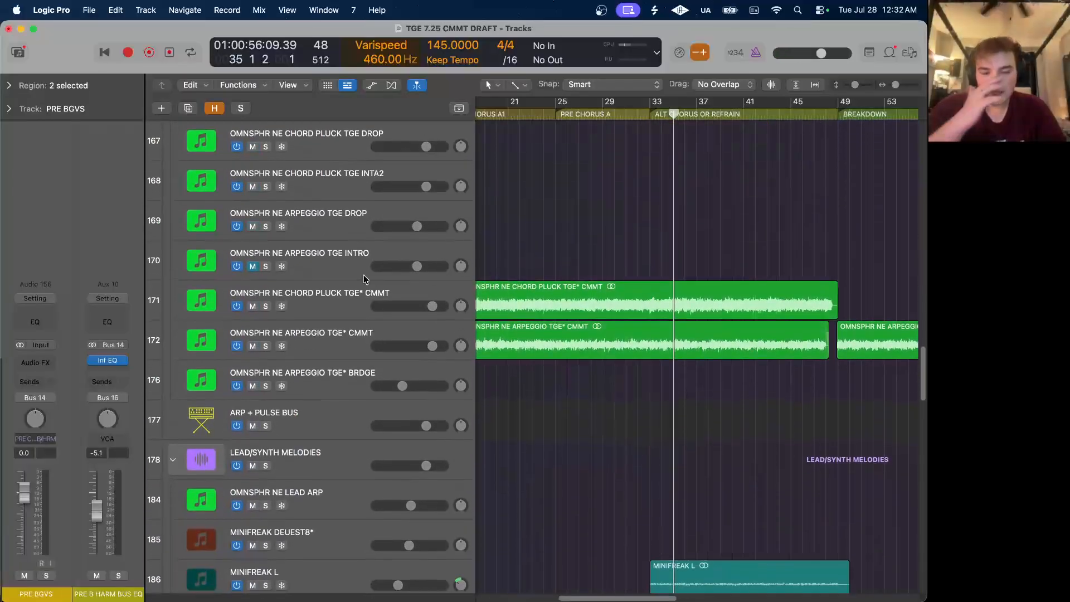
left_click(391, 298)
scroll(458, 286, "left", 1)
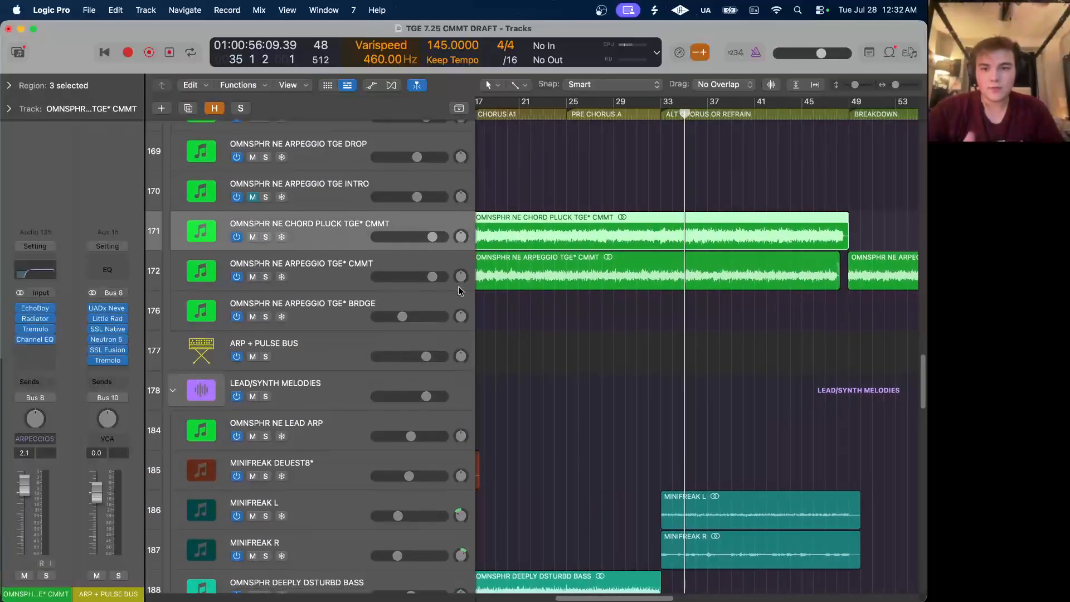
Select the MINIFREAK L track and solo both MINIFREAK L and MINIFREAK R.
scroll(458, 286, "down", 5)
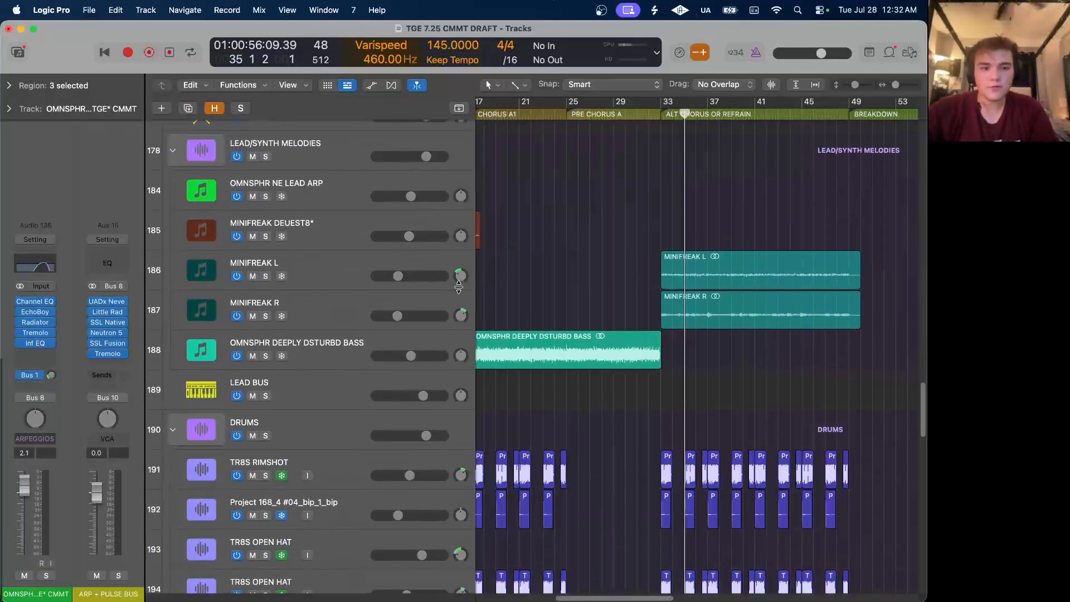
left_click(406, 265)
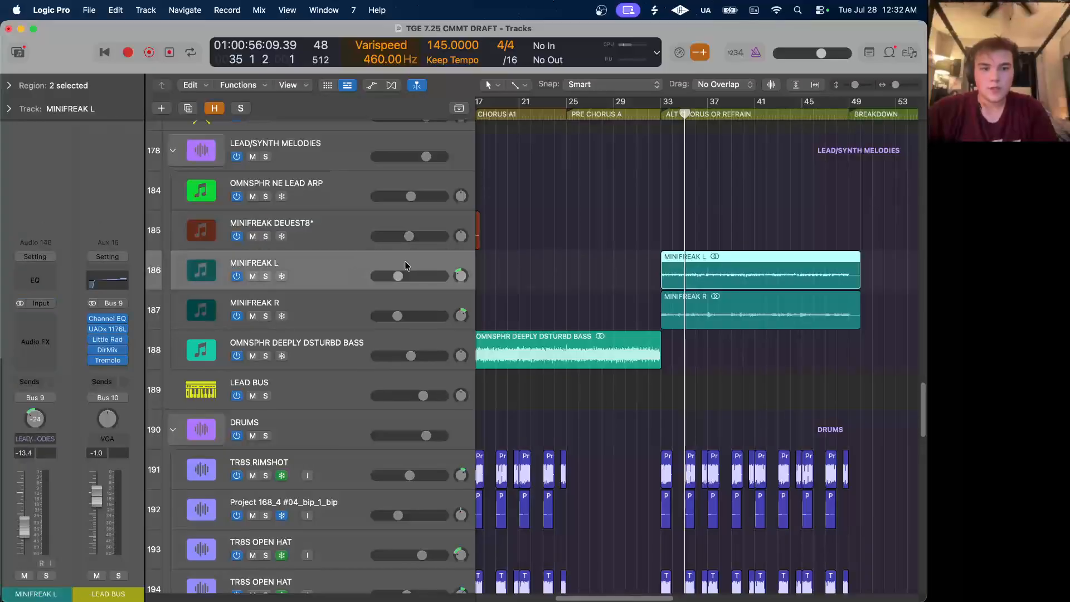
left_click(265, 276)
left_click(265, 316)
Play the soloed MINIFREAK tracks from bar 33 to about bar 38, stop and clear the solos.
scroll(543, 284, "left", 3)
scroll(543, 284, "right", 6)
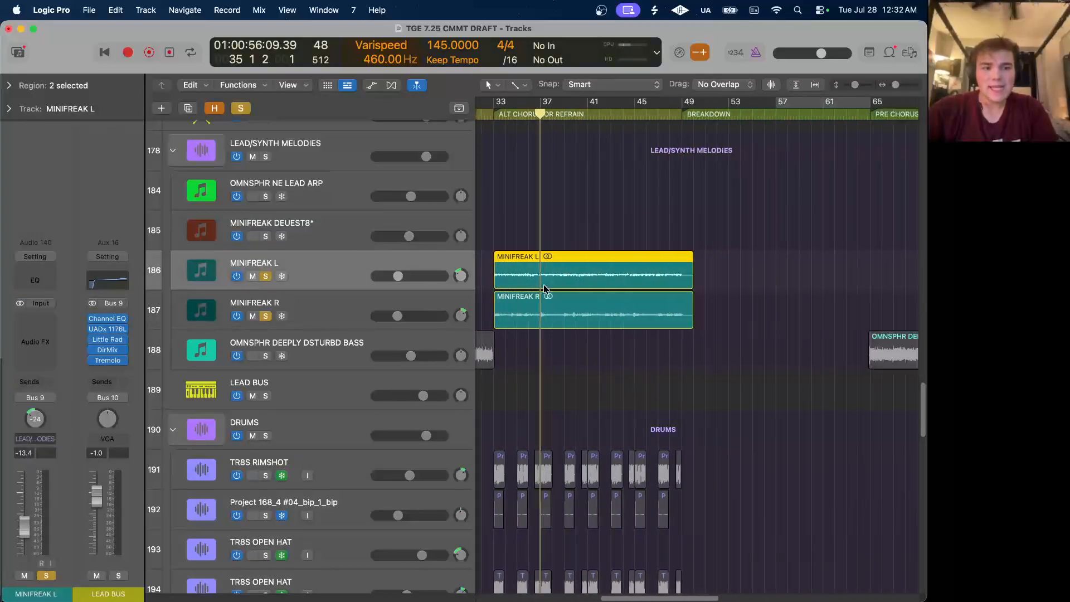
scroll(543, 284, "left", 3)
left_click(611, 113)
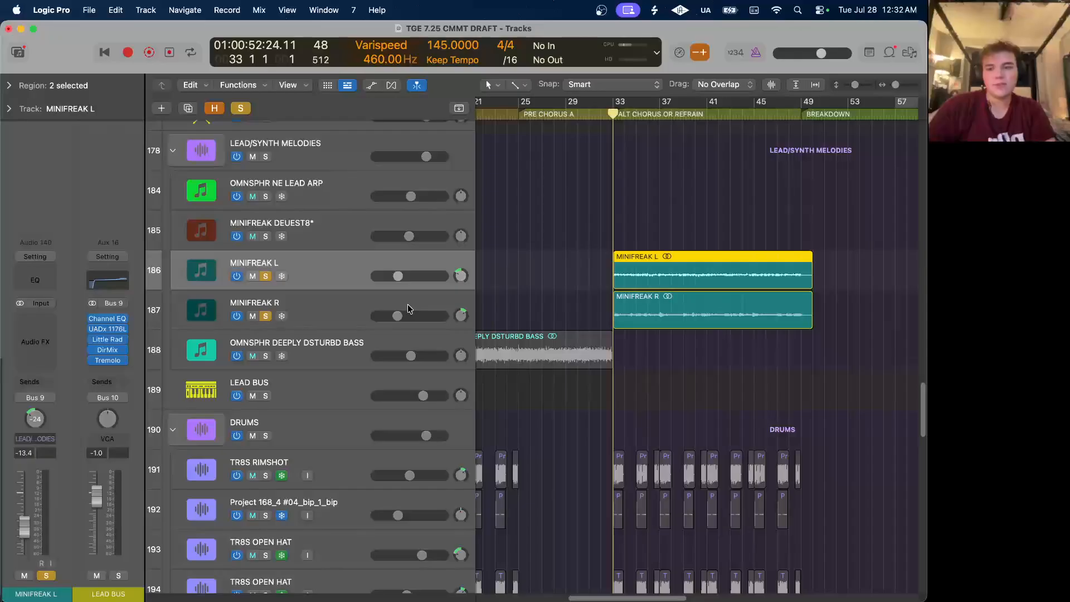
key("space")
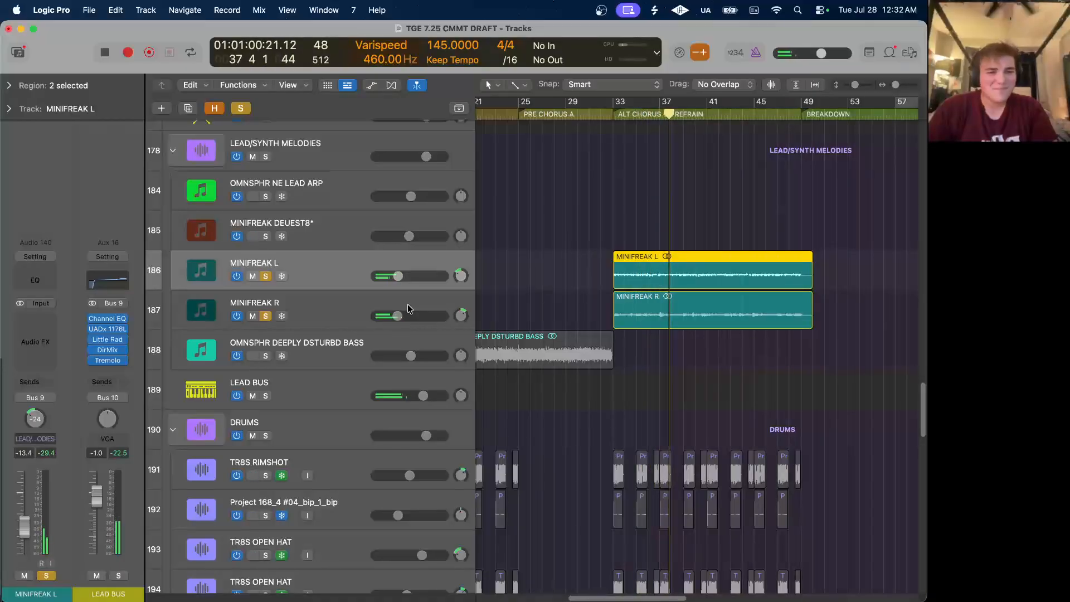
key("space")
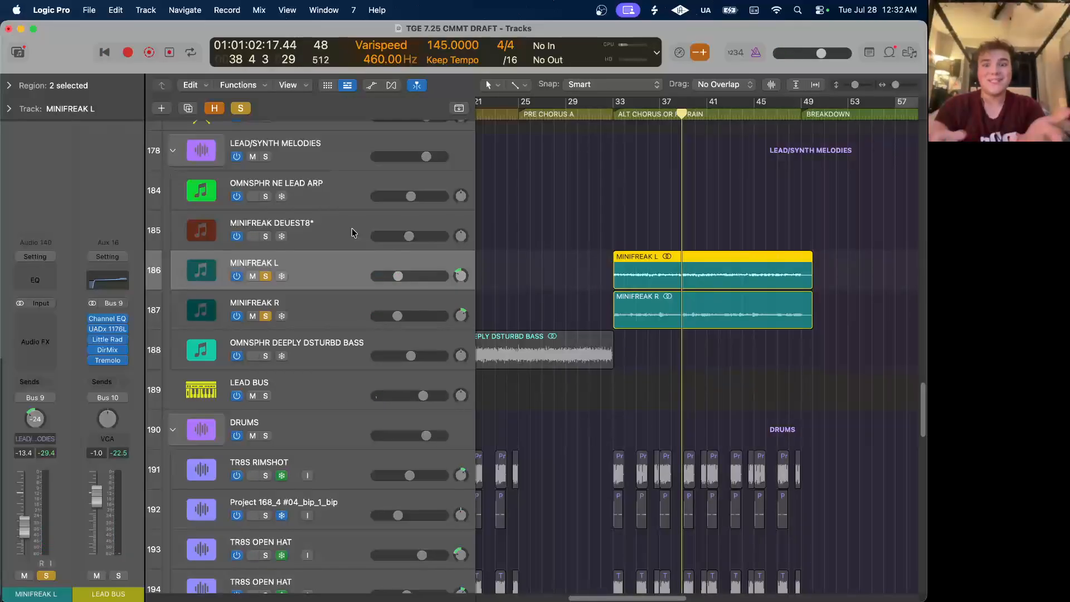
left_click(241, 109)
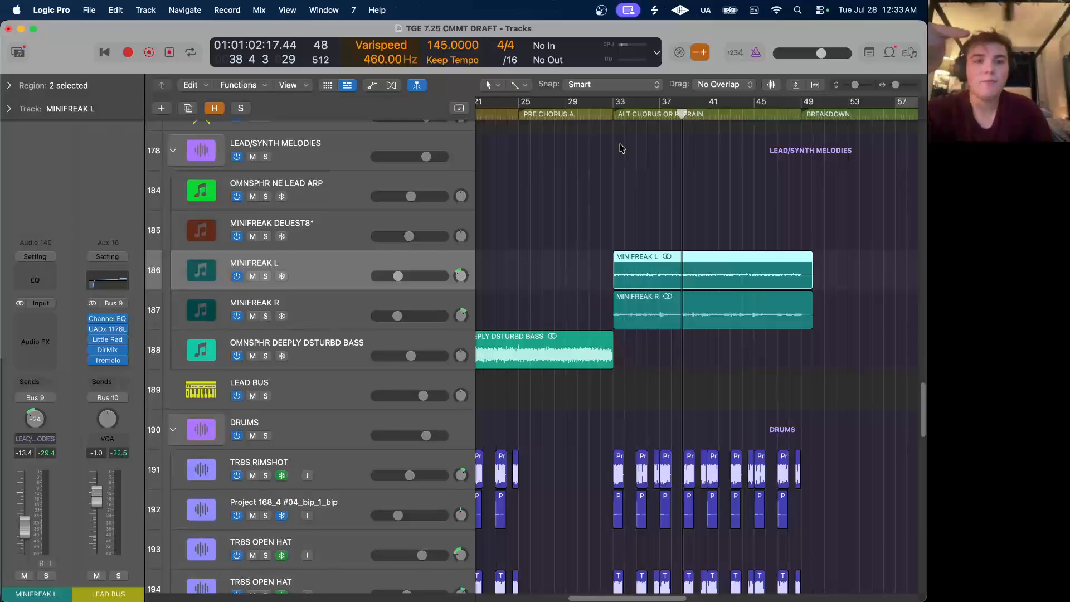
Inspect the LEAD BUS compressor, Direction Mixer and Tremolo plug-ins, closing each window after viewing.
scroll(609, 211, "down", 1)
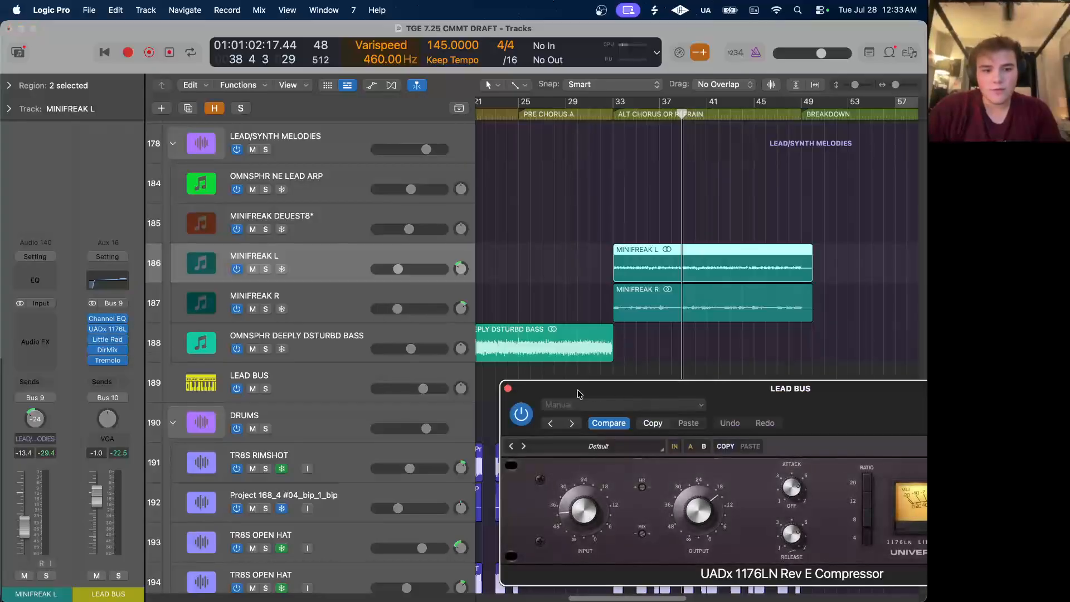
left_click(507, 389)
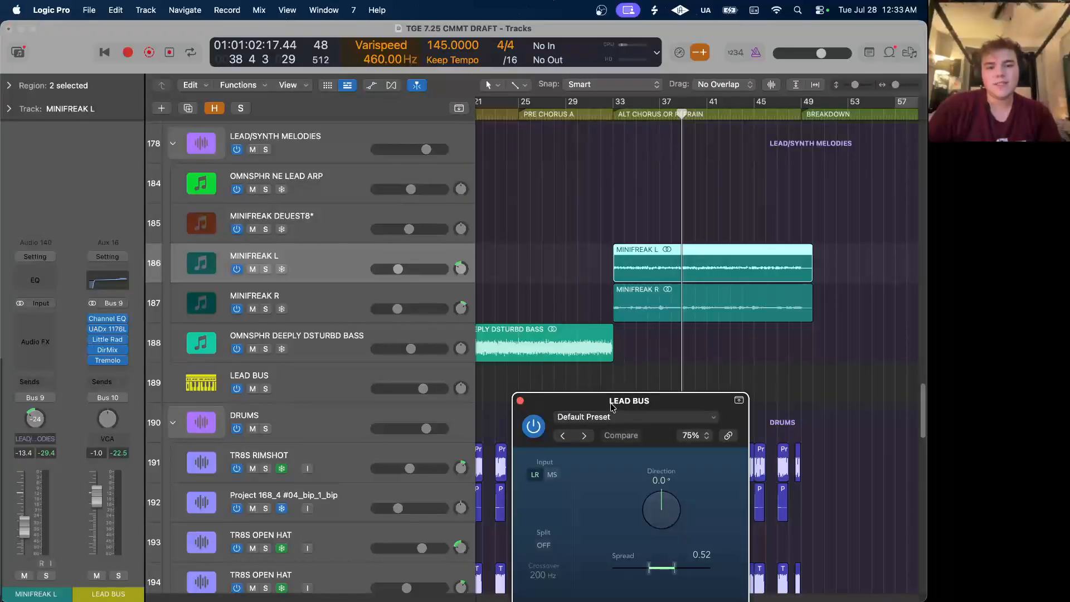
left_click_drag(611, 406, 478, 227)
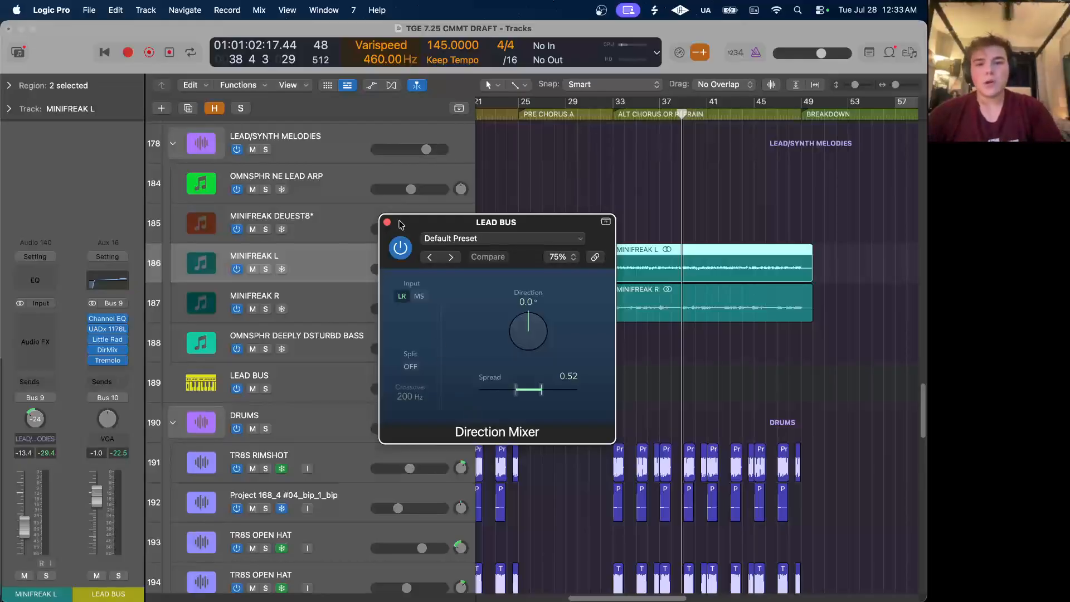
left_click(387, 222)
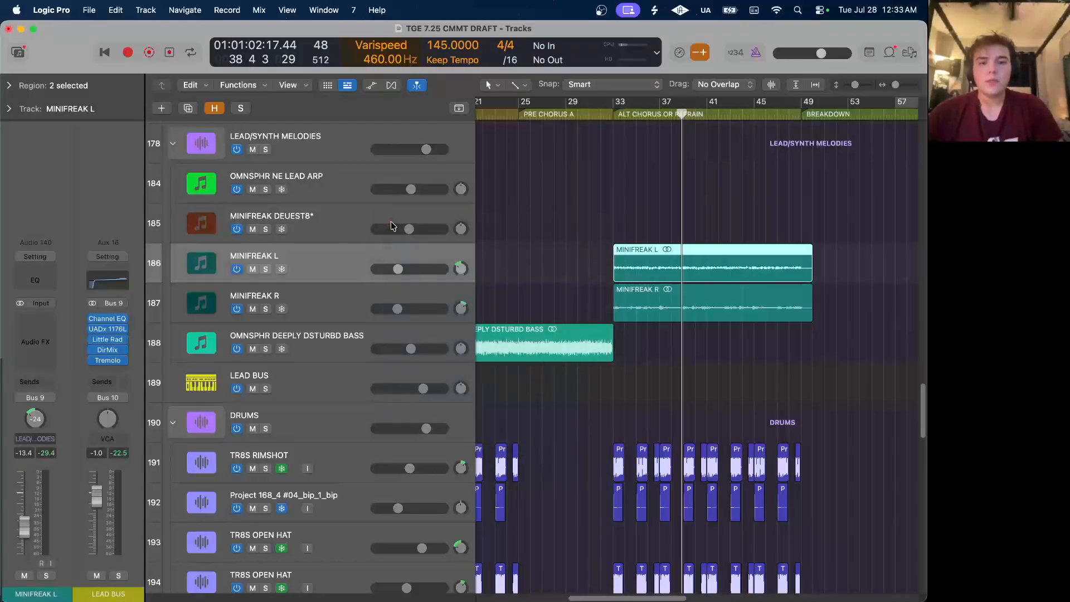
left_click(108, 360)
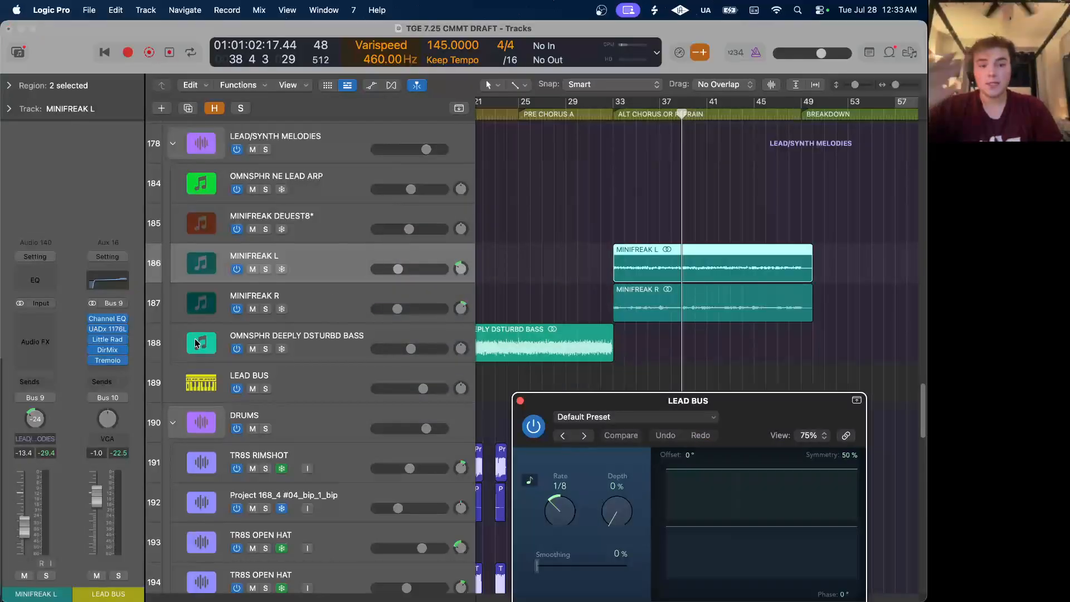
left_click(520, 400)
Look over the DRUMS and FX tracks down to the Stereo Out and return to the BASS tracks.
scroll(521, 401, "down", 5)
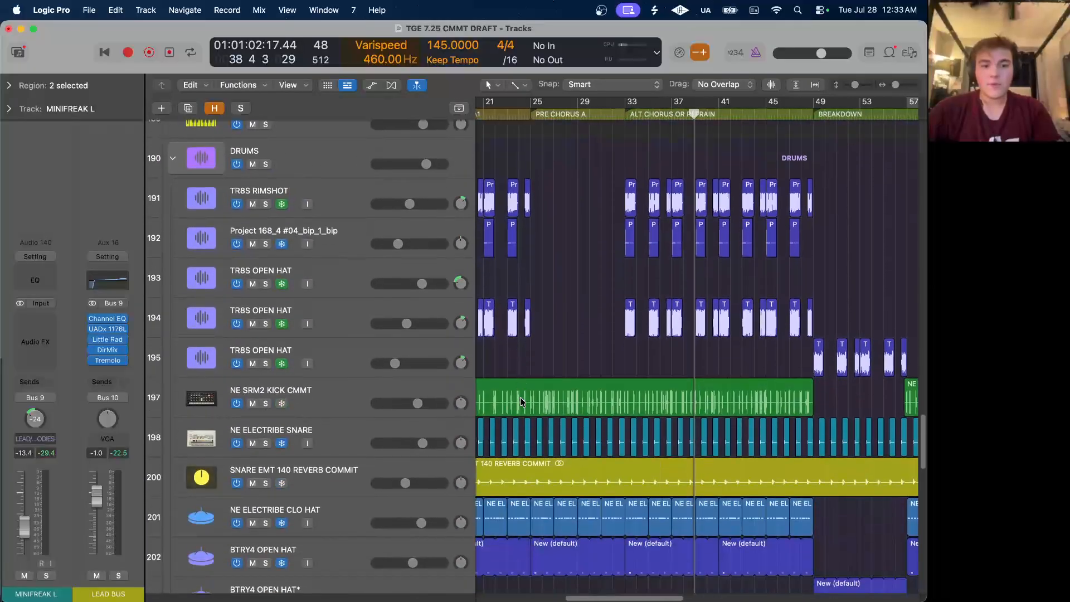
scroll(521, 401, "down", 10)
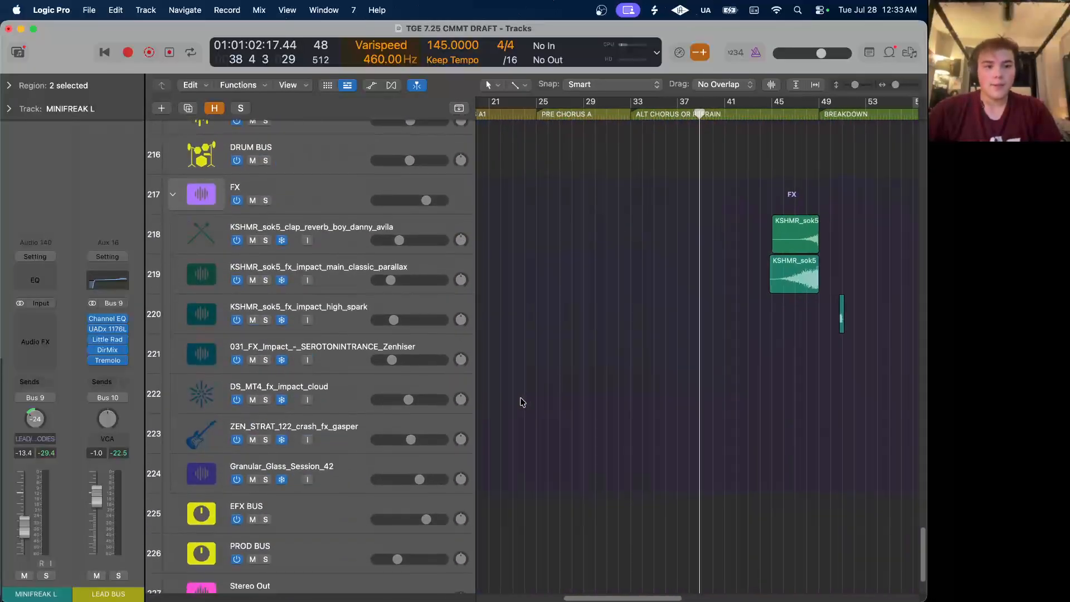
scroll(522, 401, "down", 3)
scroll(522, 401, "up", 10)
scroll(616, 425, "up", 15)
scroll(661, 354, "up", 3)
scroll(611, 341, "up", 6)
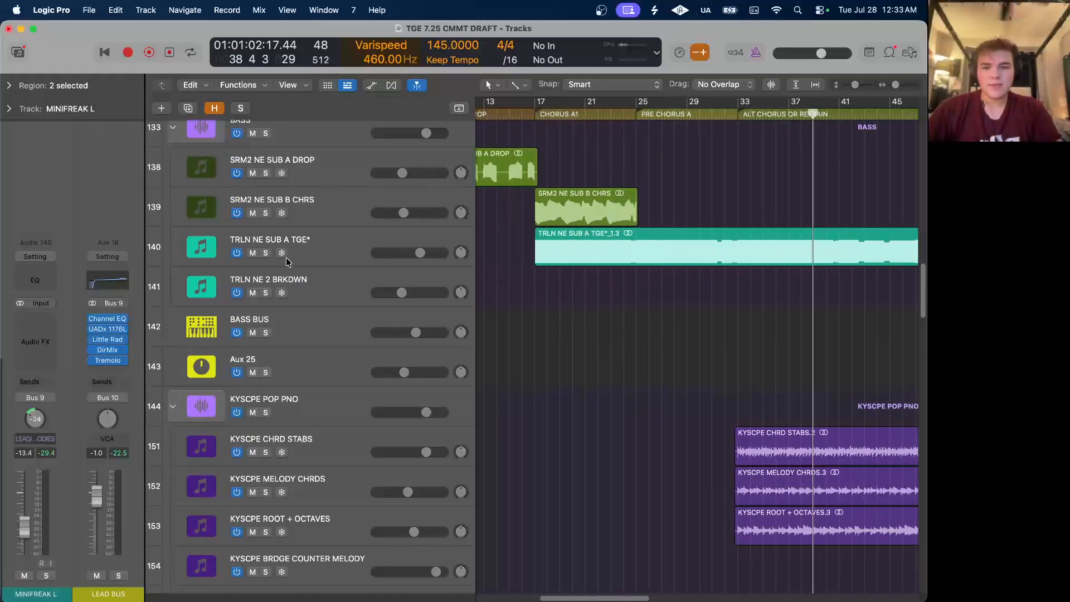
Solo the TRLN NE SUB A TGE* bass track and place the playhead at bar 33, the start of the alt chorus.
left_click(265, 252)
scroll(796, 227, "right", 10)
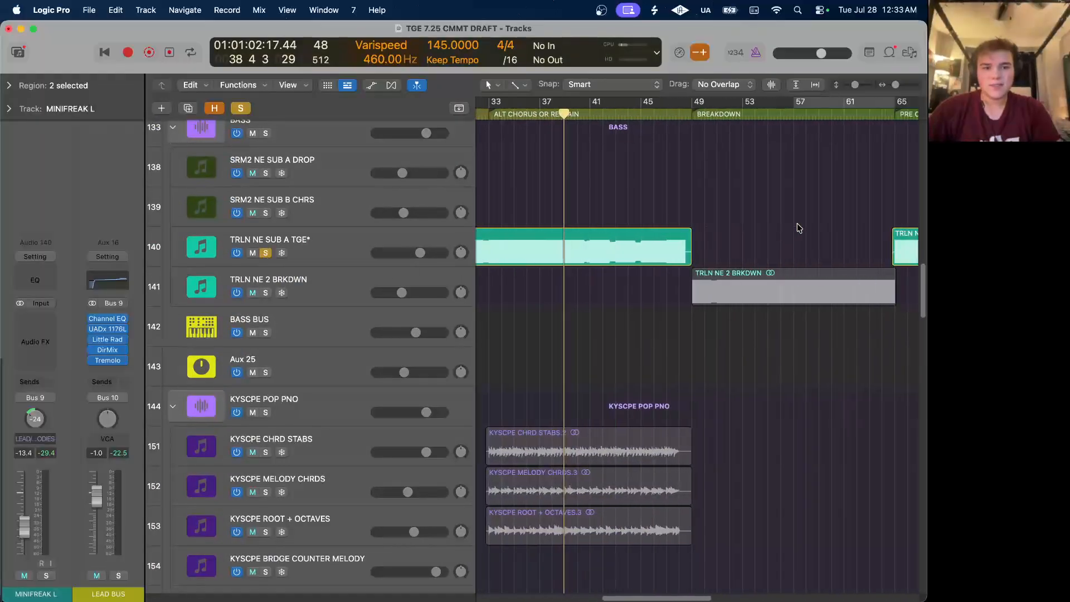
scroll(499, 234, "down", 10)
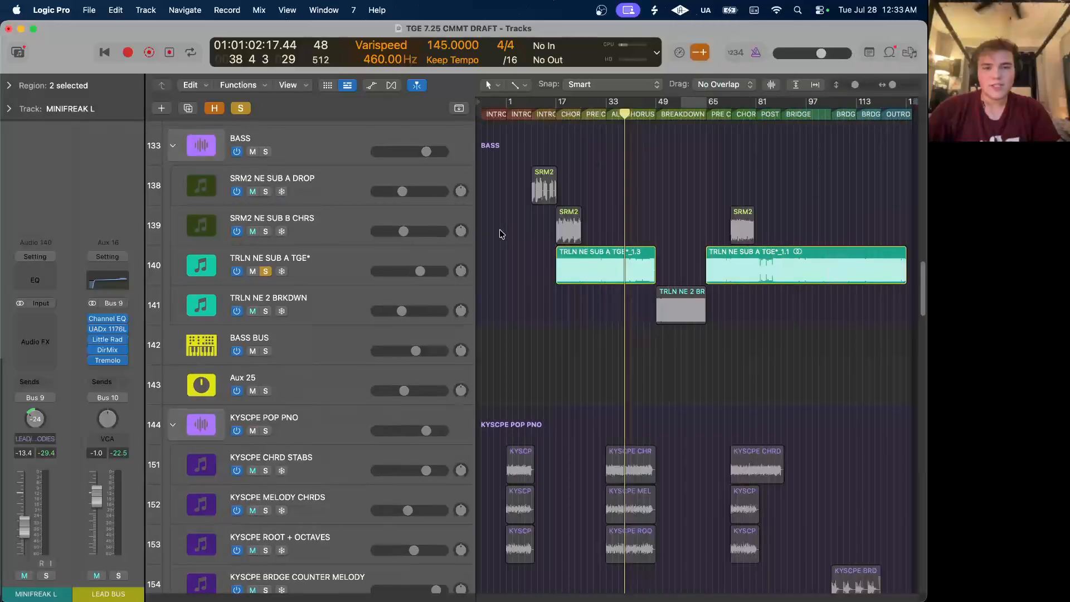
left_click(604, 114)
scroll(606, 114, "up", 5)
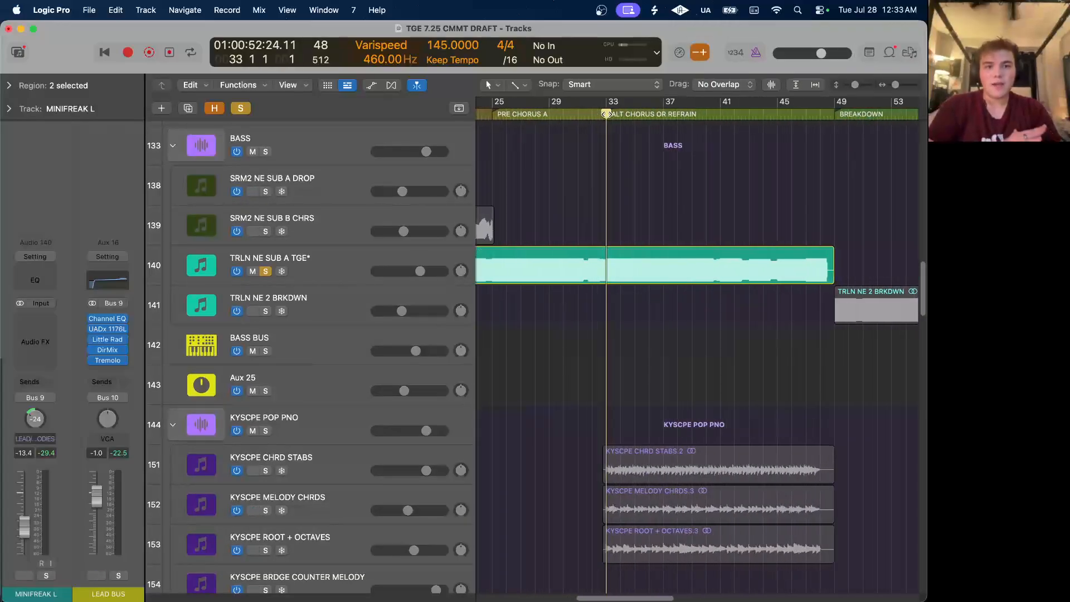
scroll(588, 162, "left", 3)
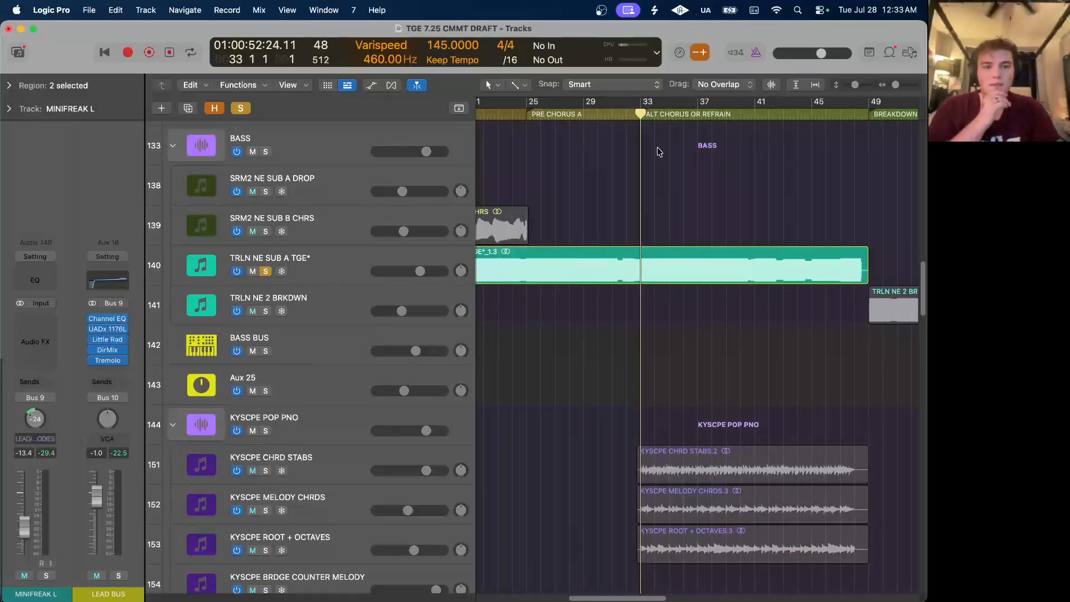
Play the alt chorus from bar 33, clear the bass solo and look over the drum and percussion tracks during playback.
key("space")
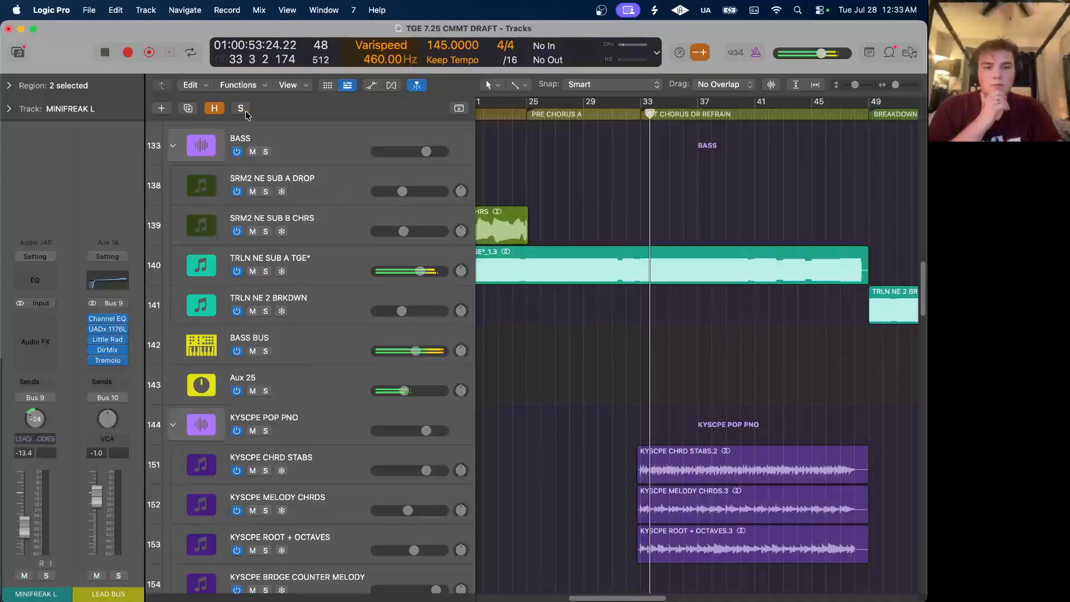
scroll(706, 357, "down", 15)
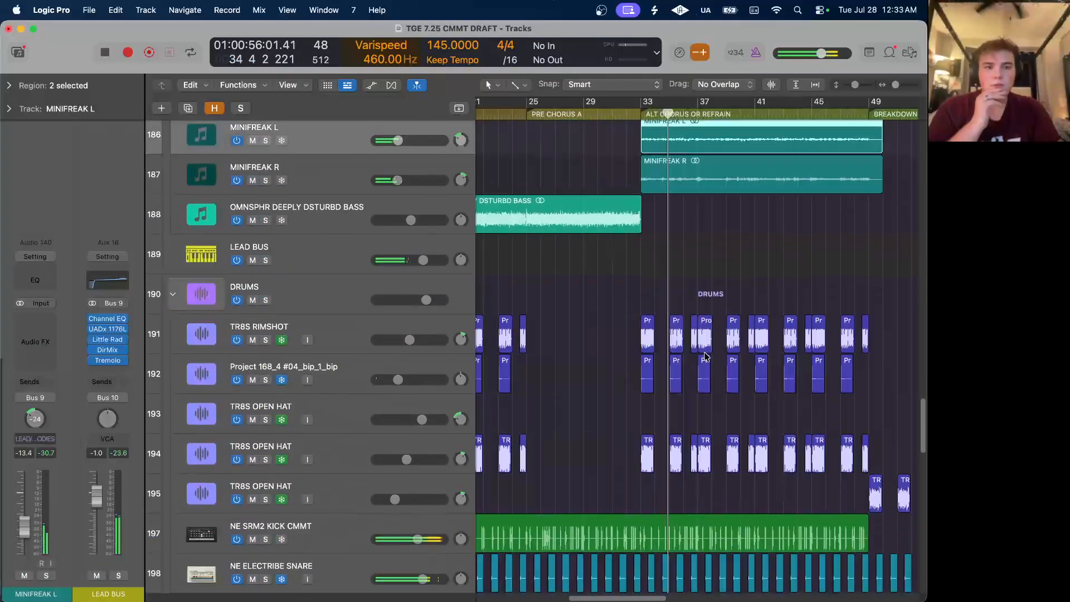
scroll(705, 356, "down", 8)
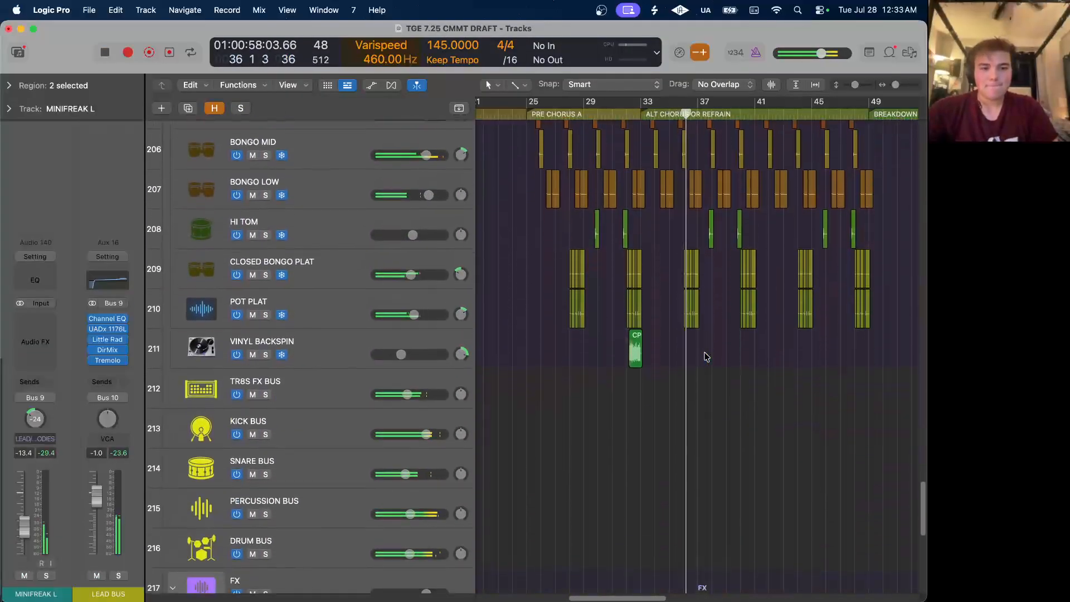
scroll(705, 357, "down", 3)
scroll(706, 356, "up", 14)
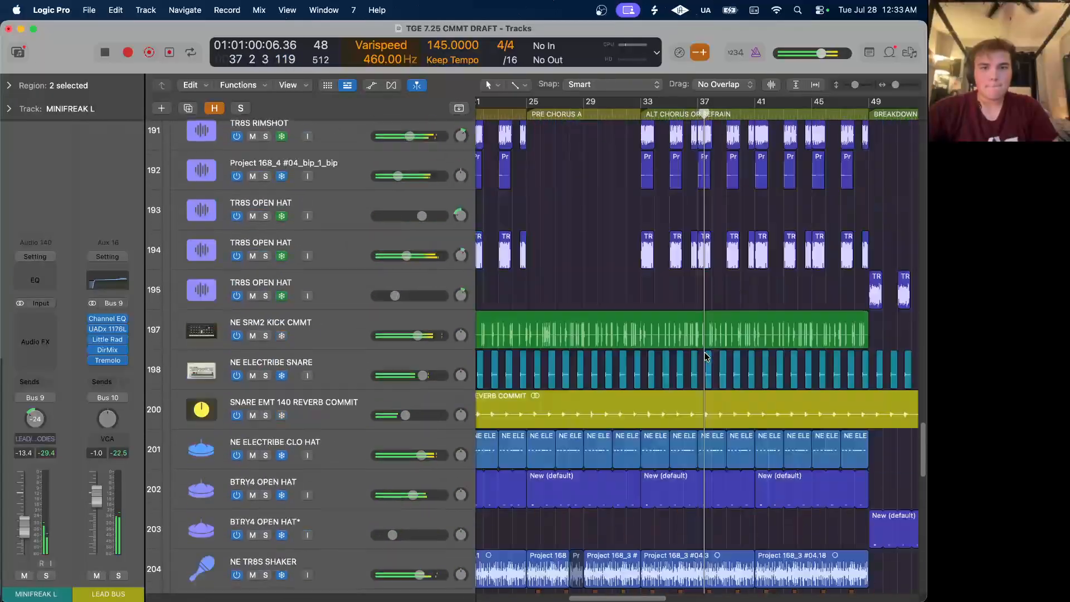
scroll(706, 356, "up", 20)
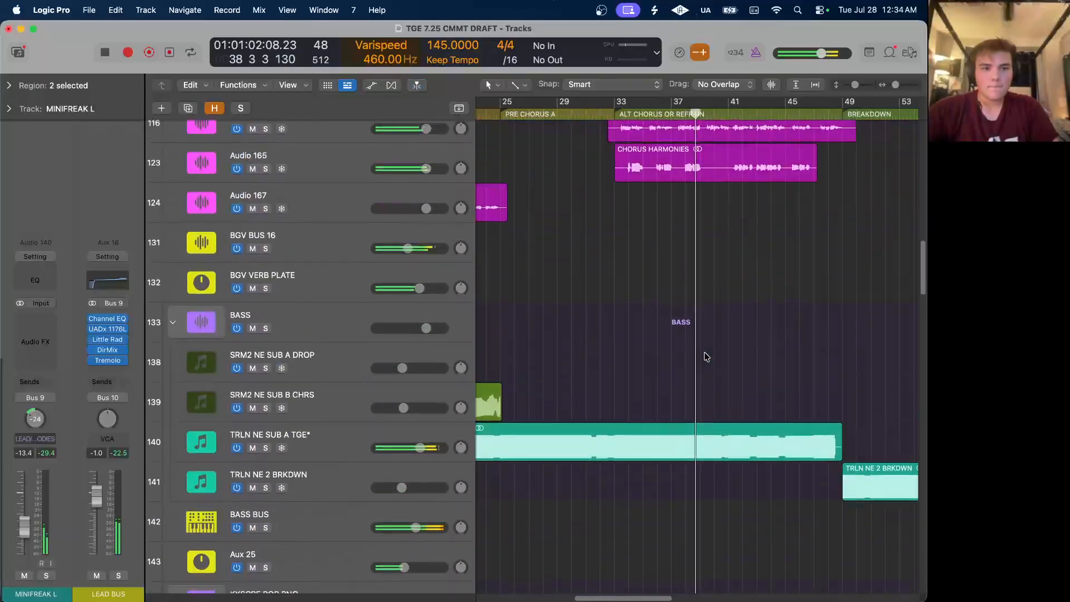
Follow the vocal chops, chorus trem and choir tracks during playback and stop near the breakdown at about bar 49.
scroll(706, 357, "up", 8)
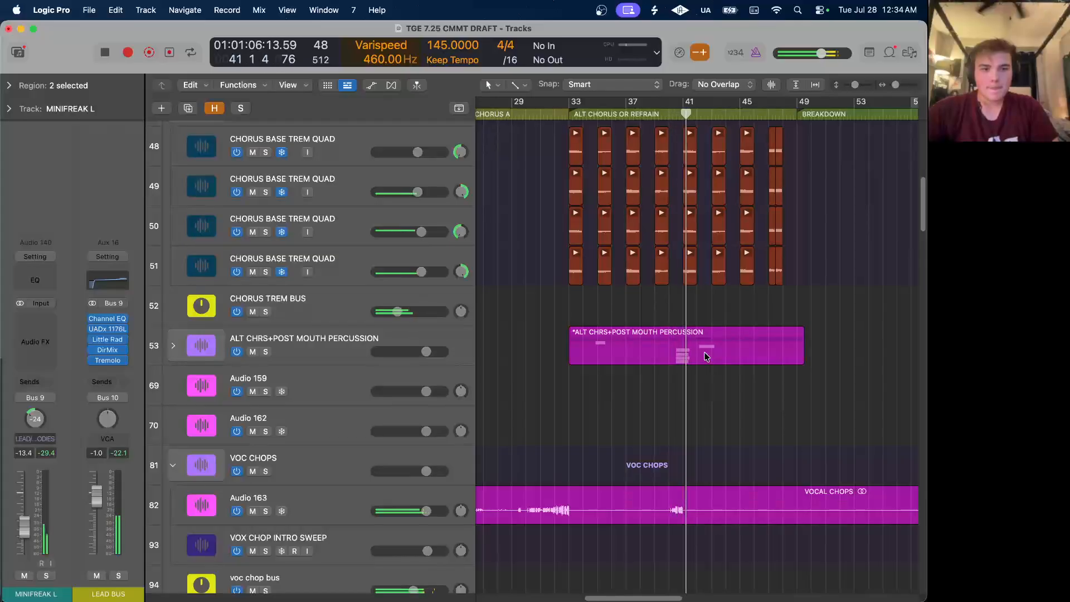
scroll(706, 356, "right", 3)
scroll(706, 357, "left", 3)
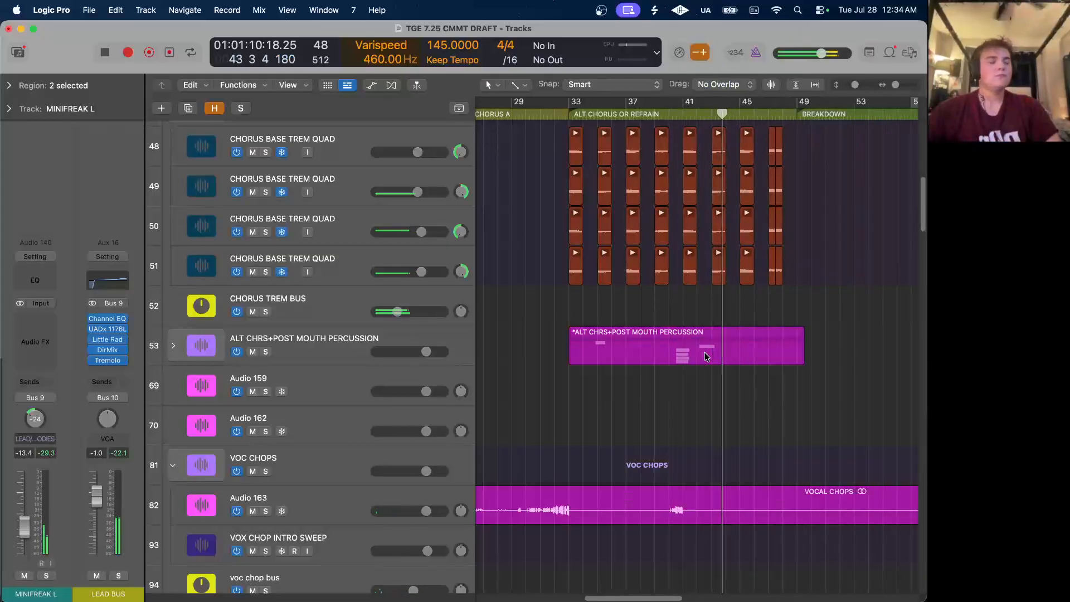
scroll(706, 357, "up", 5)
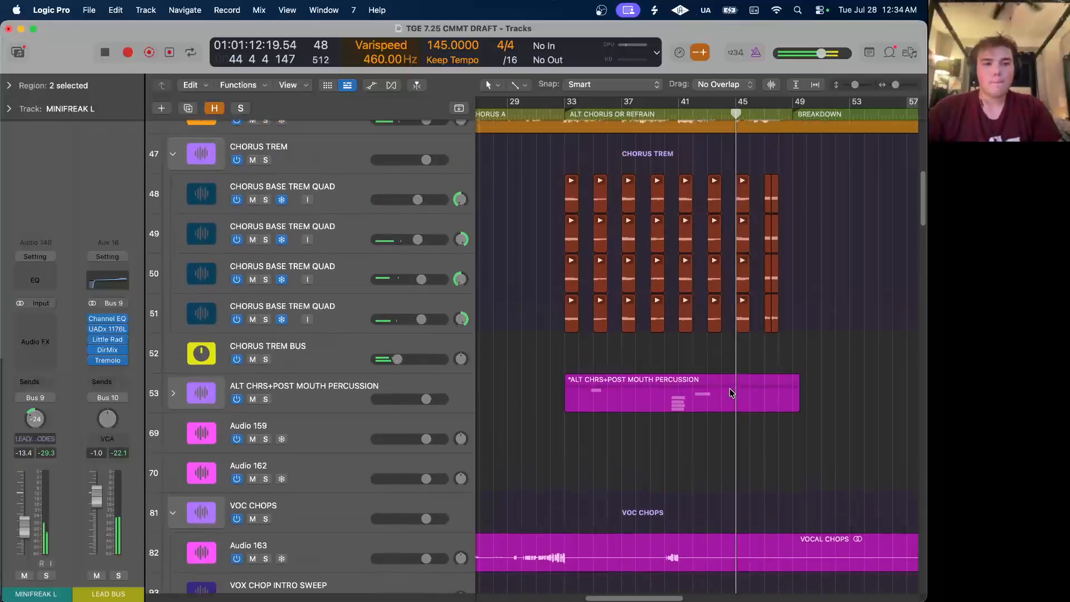
scroll(730, 391, "up", 5)
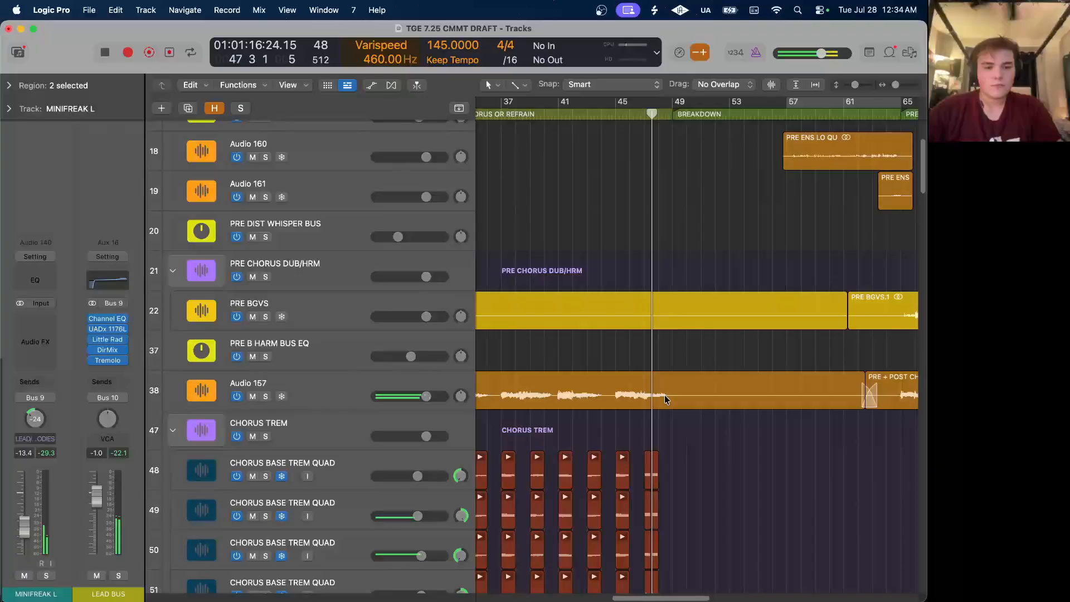
key("space")
scroll(666, 398, "left", 2)
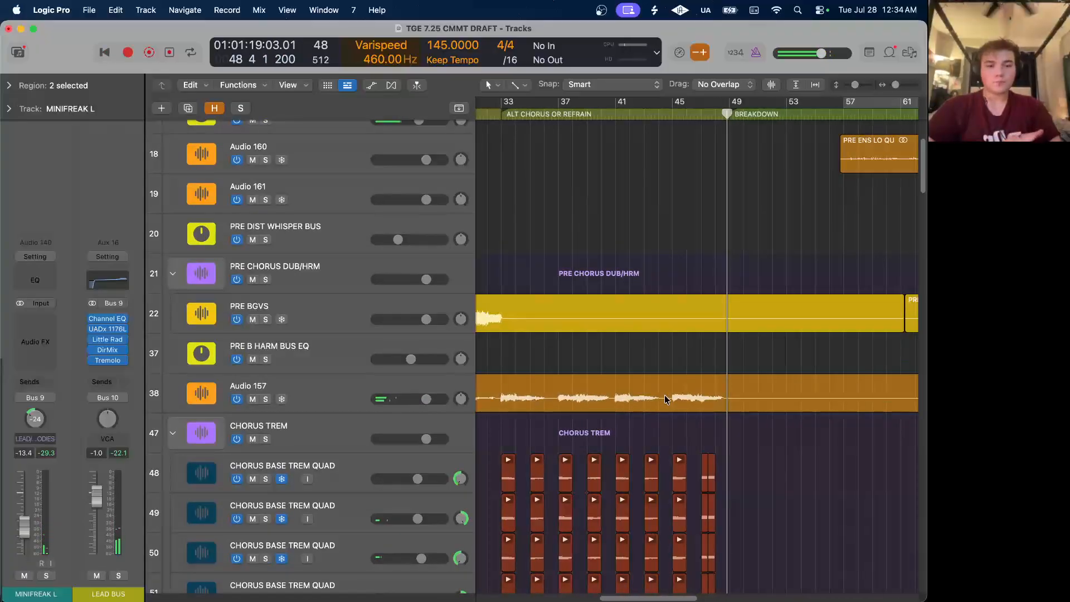
Expand the ALT CHRS+POST MOUTH PERCUSSION stack and solo it.
scroll(653, 387, "down", 2)
scroll(652, 387, "left", 2)
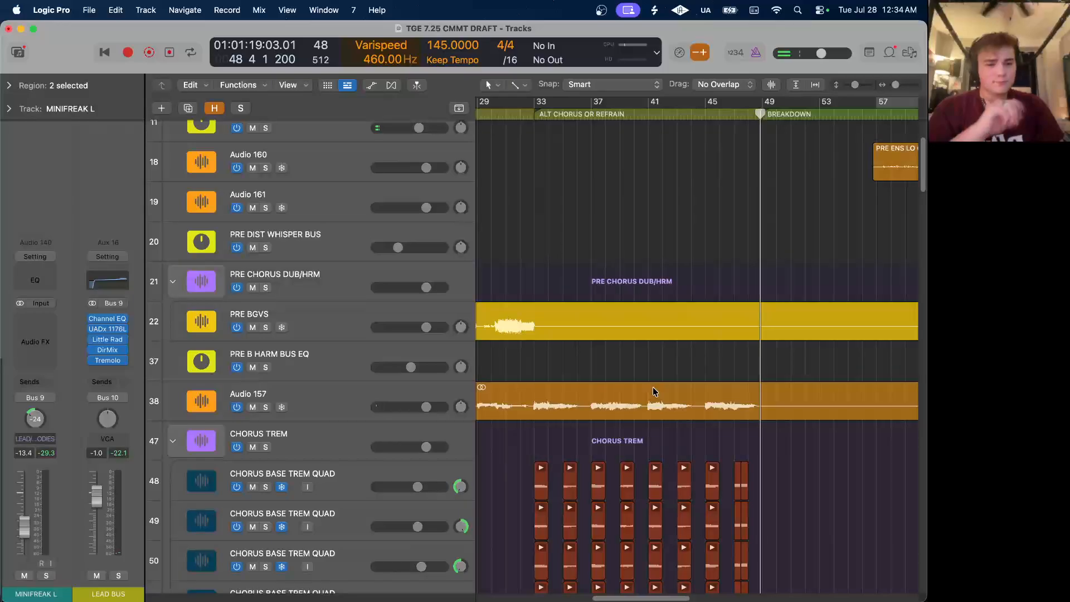
scroll(655, 391, "down", 5)
scroll(523, 313, "up", 10)
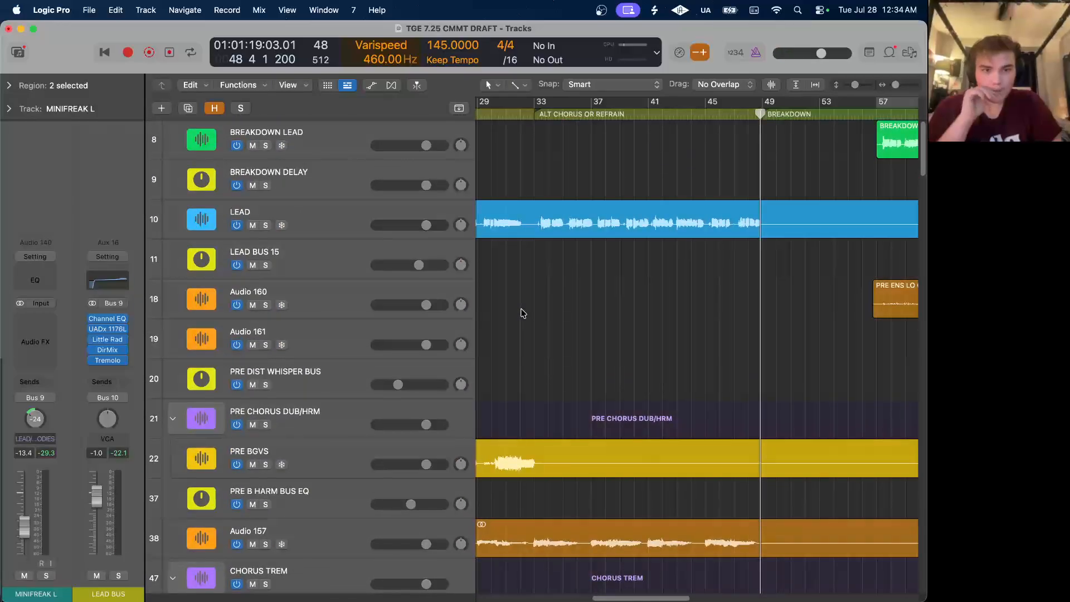
scroll(523, 313, "down", 5)
scroll(523, 313, "down", 2)
left_click(173, 483)
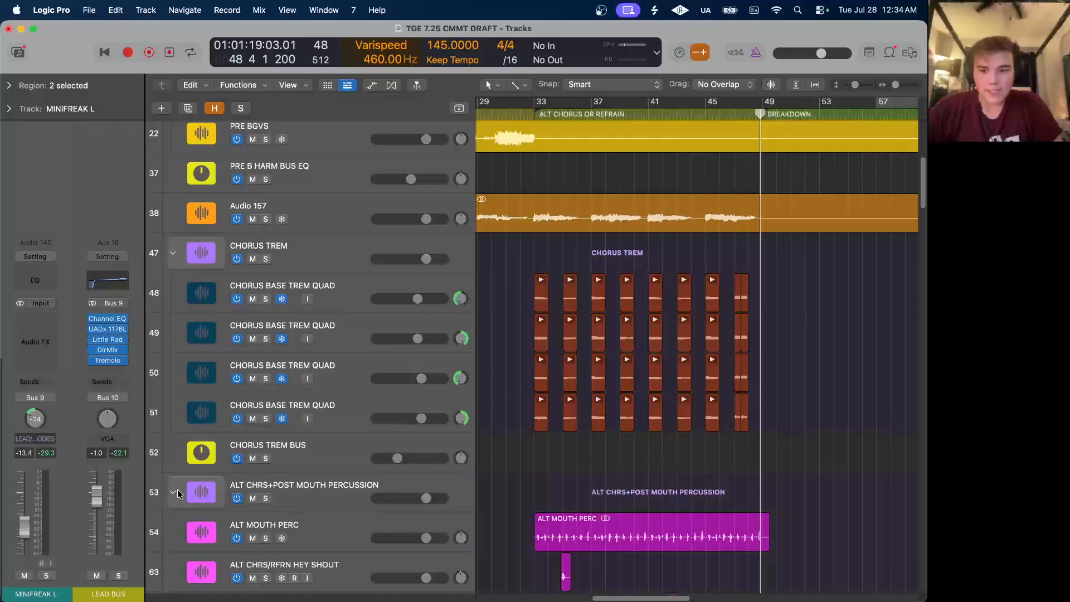
scroll(395, 470, "down", 3)
left_click(265, 401)
Look over the mouth percussion stack's regions and place the playhead on the last beat before bar 33.
scroll(637, 402, "down", 5)
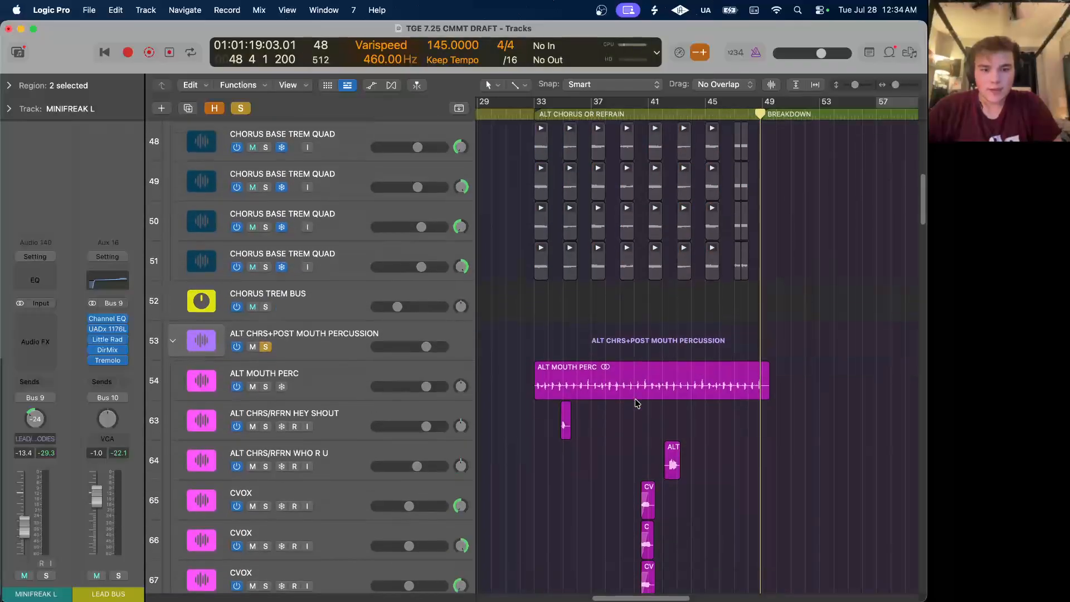
scroll(635, 402, "down", 3)
key("super+Left")
scroll(635, 398, "up", 3)
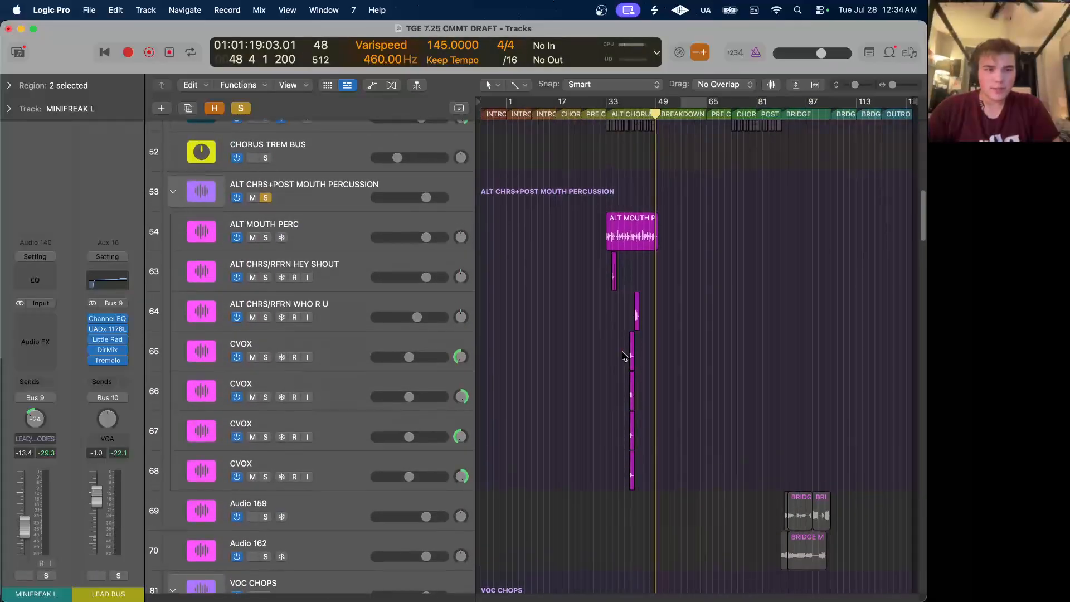
key("super+Right")
left_click(599, 114)
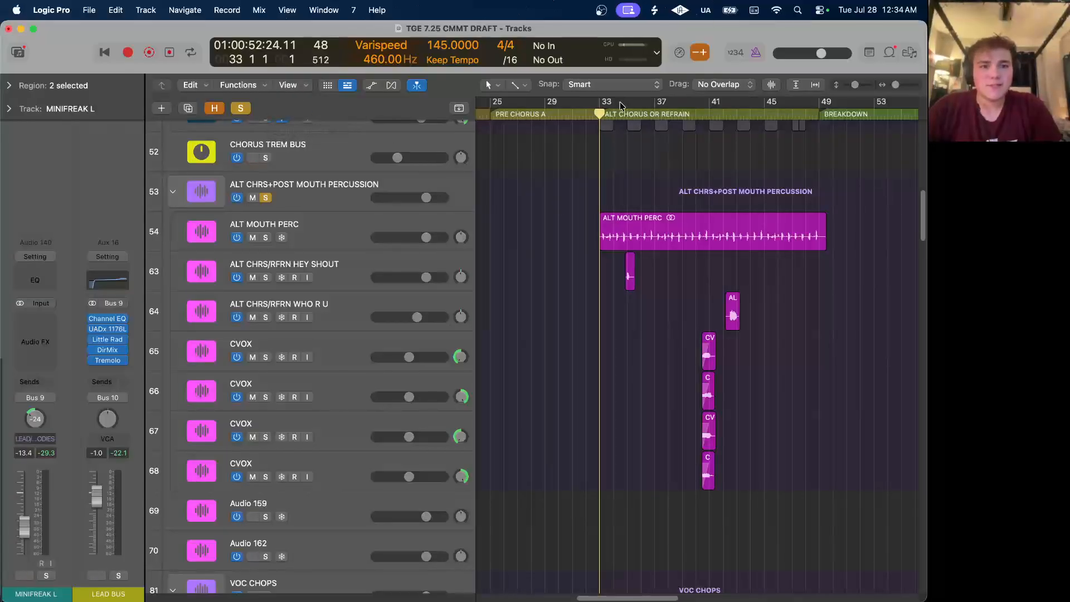
scroll(604, 119, "up", 3)
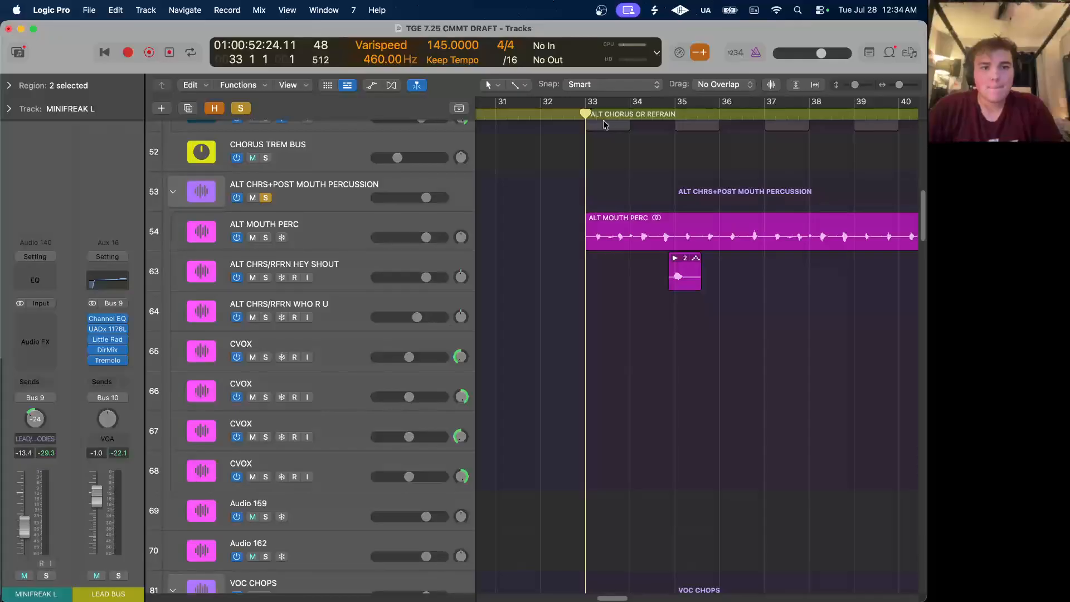
left_click(573, 114)
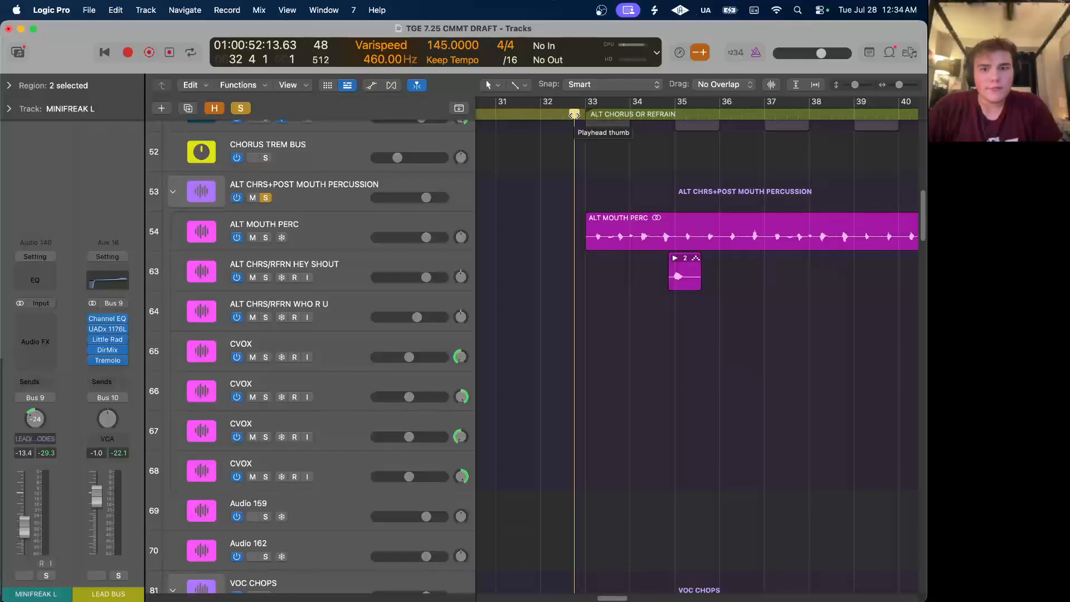
Reveal and rehide the hidden tracks, and look through the track list back to the mouth percussion stack.
left_click(219, 112)
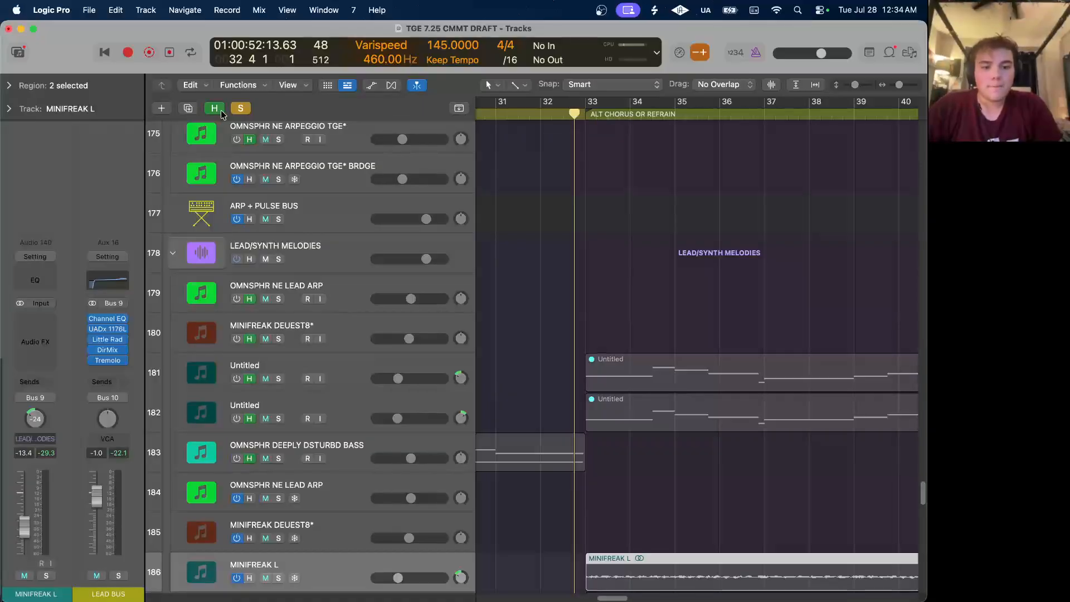
scroll(592, 246, "down", 5)
scroll(583, 252, "up", 5)
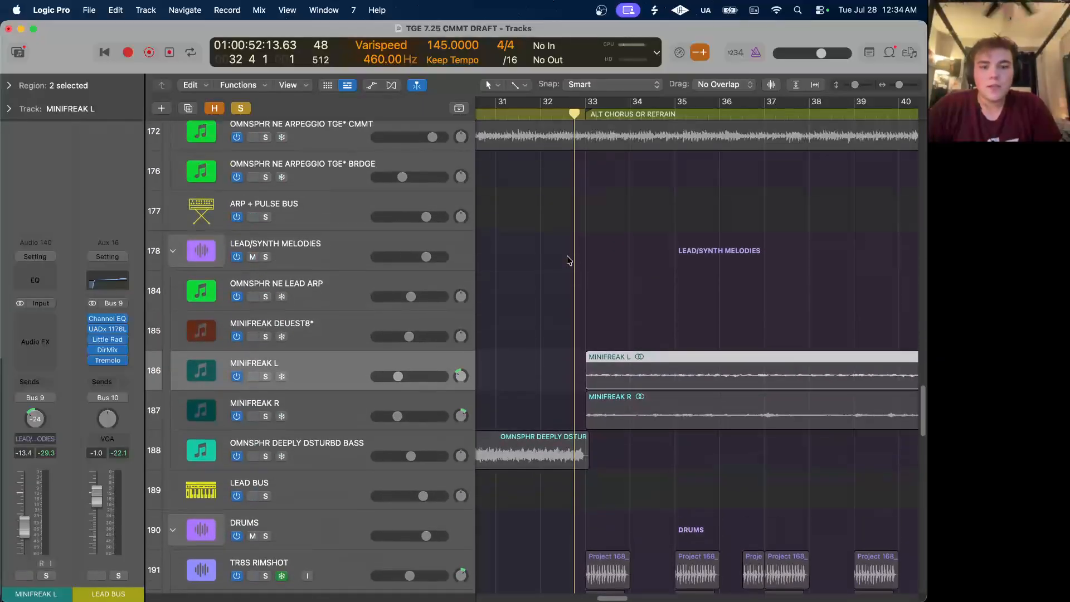
scroll(566, 258, "down", 5)
scroll(568, 257, "up", 5)
scroll(568, 259, "up", 5)
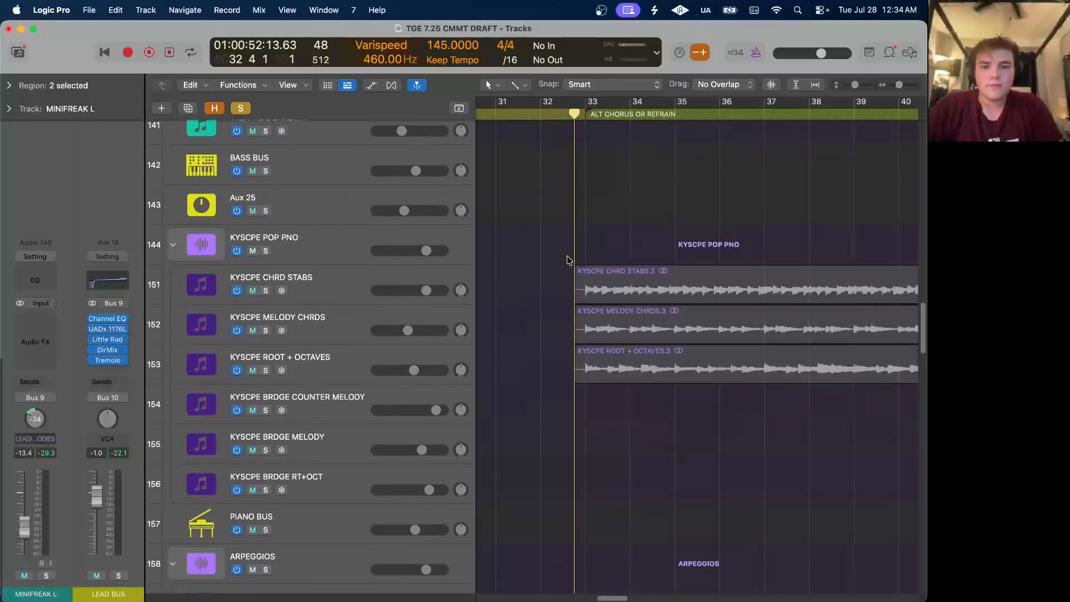
scroll(568, 260, "down", 10)
scroll(568, 259, "down", 10)
scroll(568, 259, "up", 15)
scroll(568, 260, "up", 15)
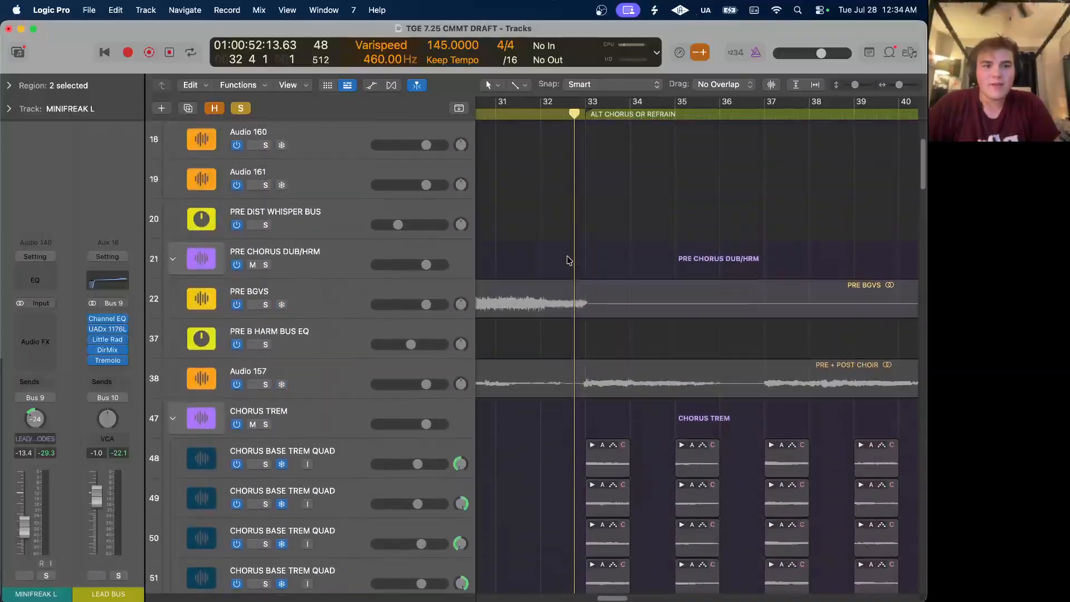
scroll(568, 260, "down", 2)
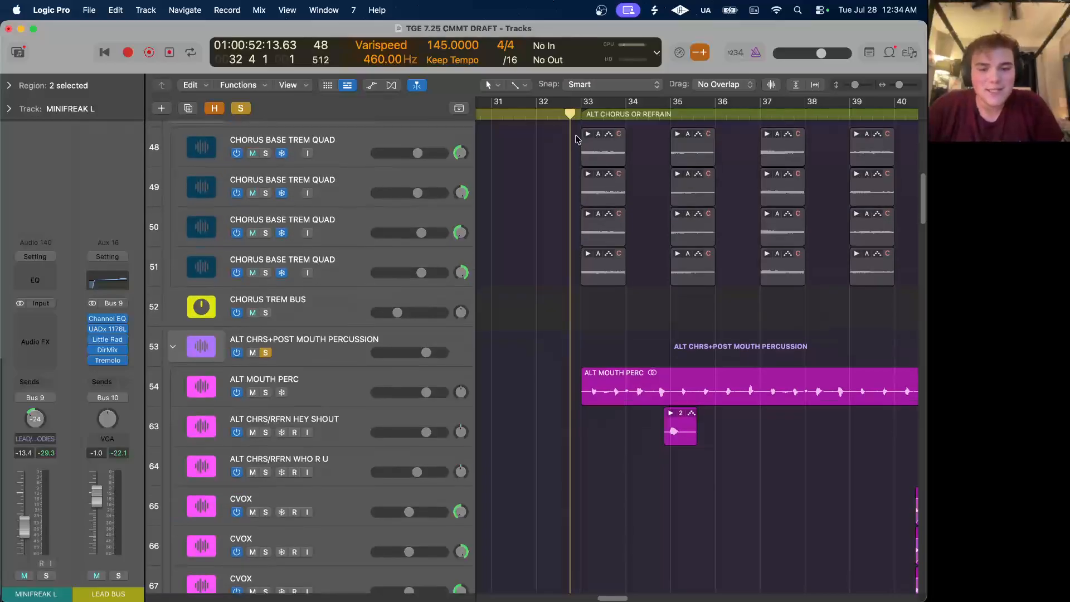
Select the ALT MOUTH PERC region and place the playhead at bar 33.
left_click(673, 393)
left_click(585, 114)
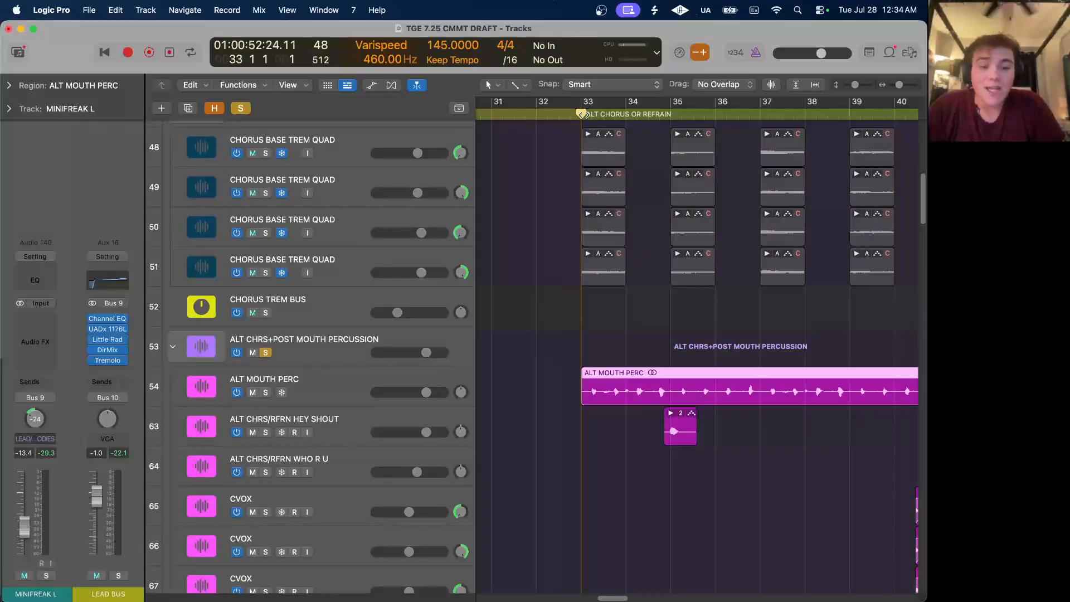
scroll(669, 294, "down", 3)
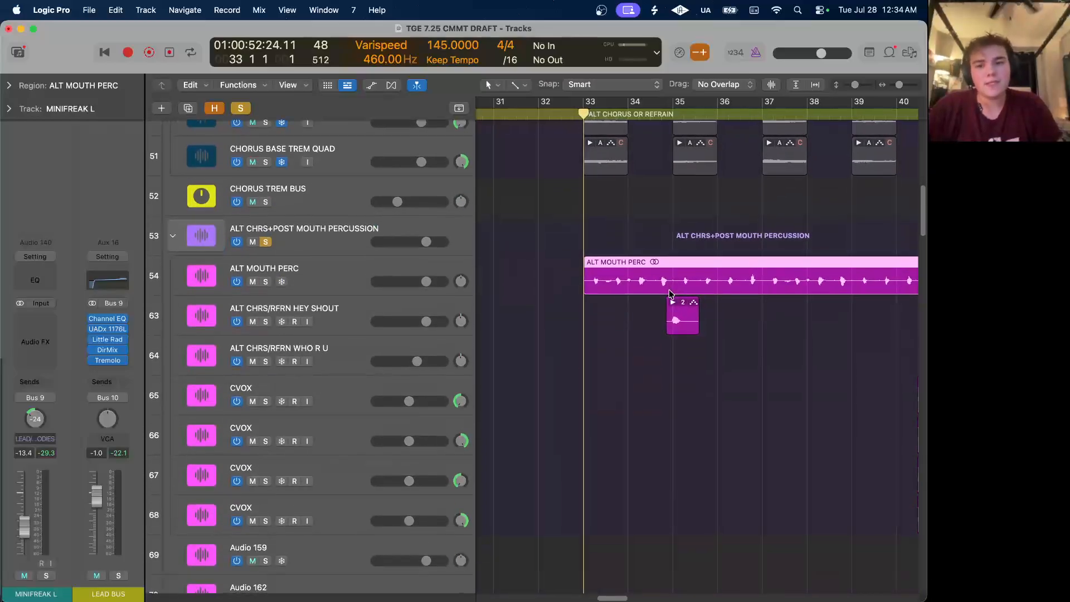
Select the HEY SHOUT and WHO R U tracks in turn, then view the automation lanes and hide them again.
left_click(351, 301)
scroll(563, 348, "down", 3)
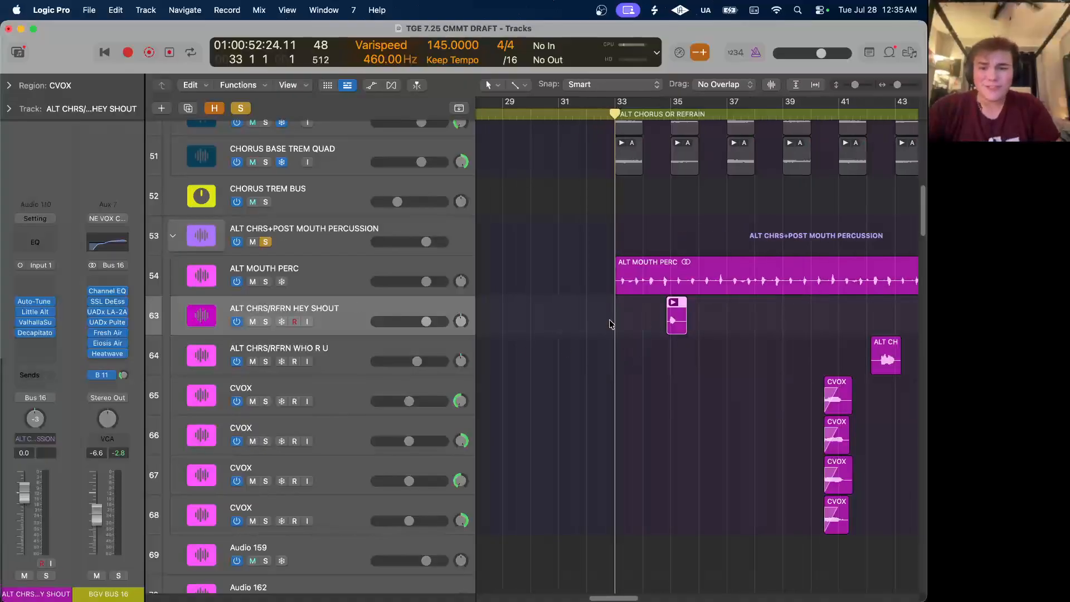
left_click(363, 349)
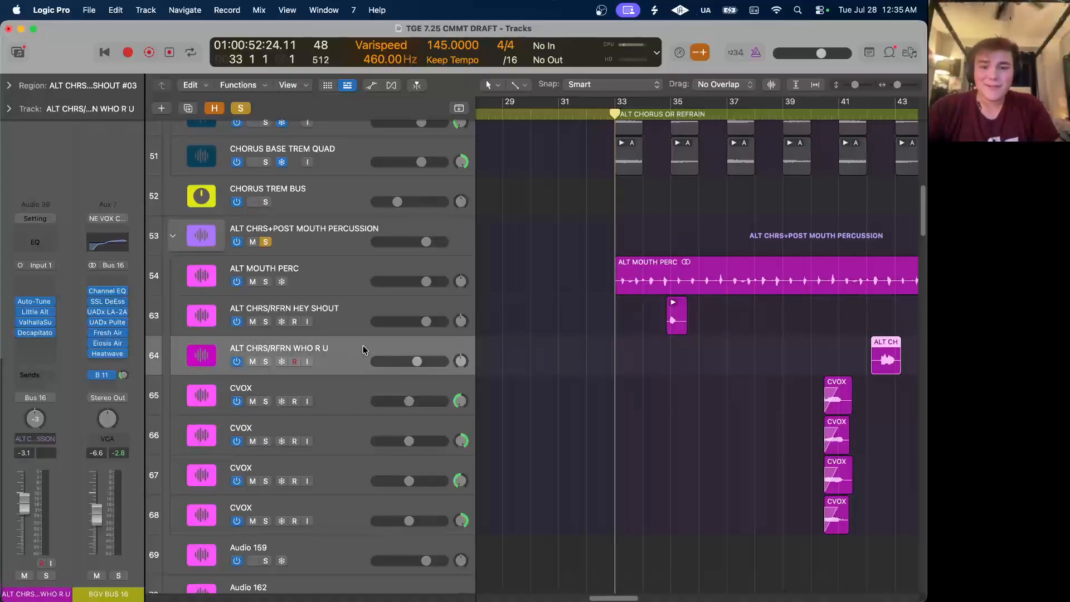
left_click(322, 315)
key("a")
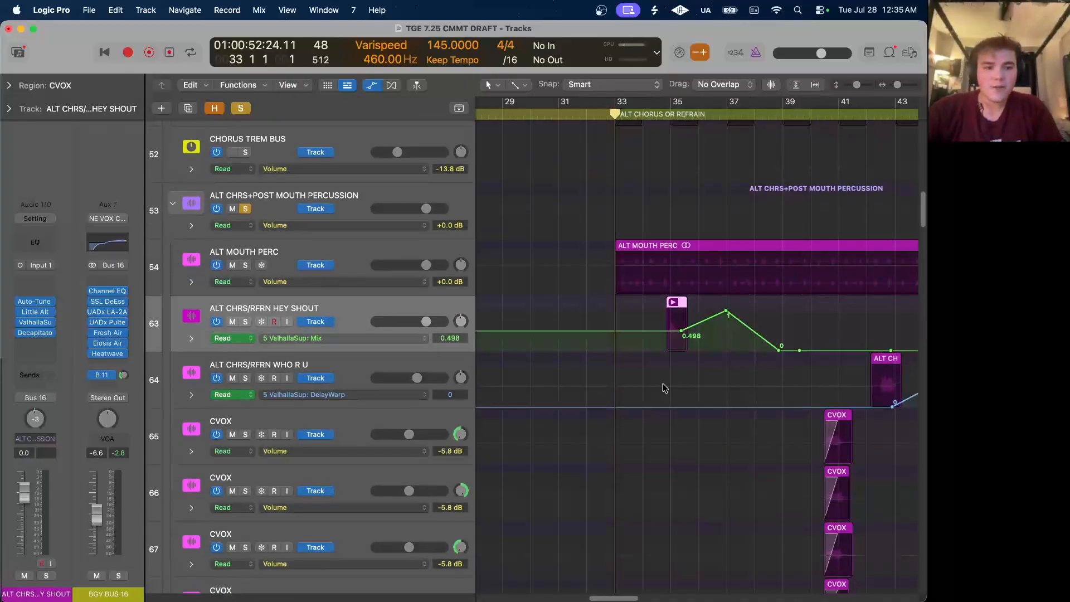
key("a")
scroll(664, 384, "right", 5)
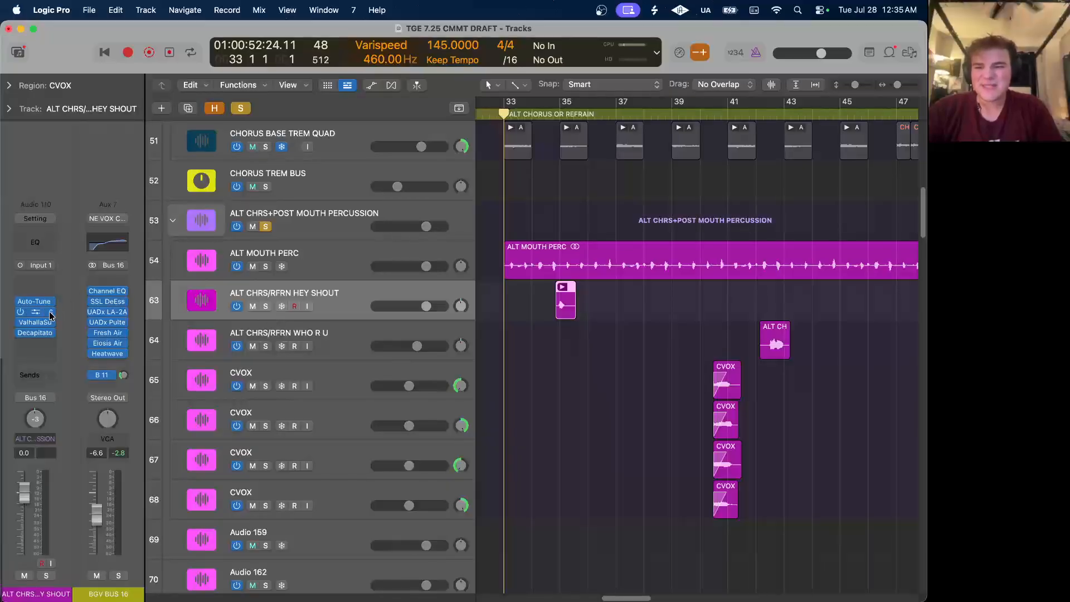
Inspect the Little Alt, ValhallaSupermassive and Decapitator plug-ins on the HEY SHOUT track one after another, closing each window.
left_click(33, 313)
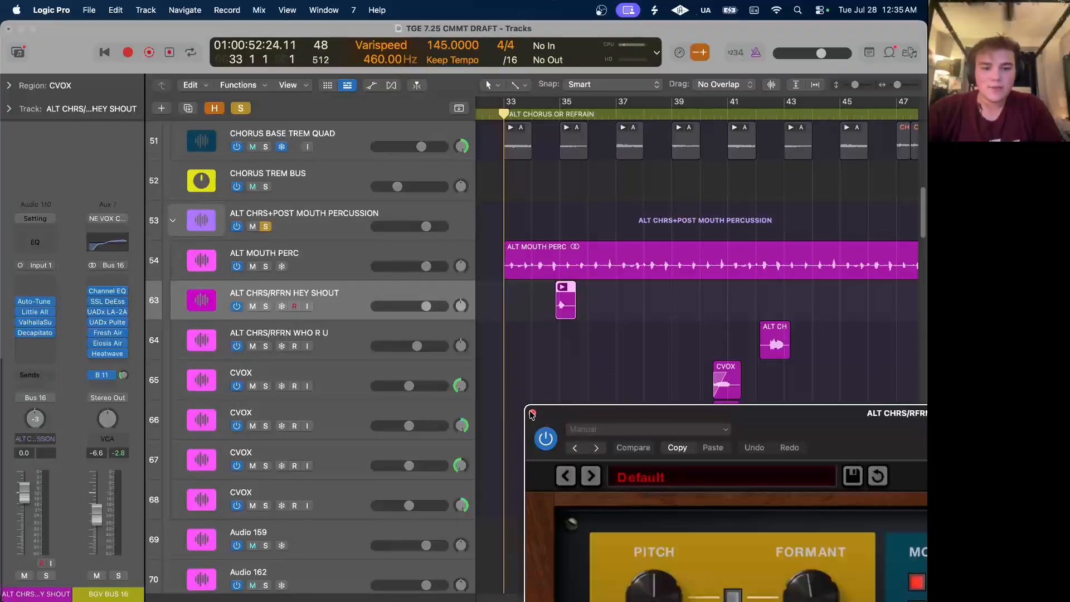
left_click(532, 415)
left_click(33, 323)
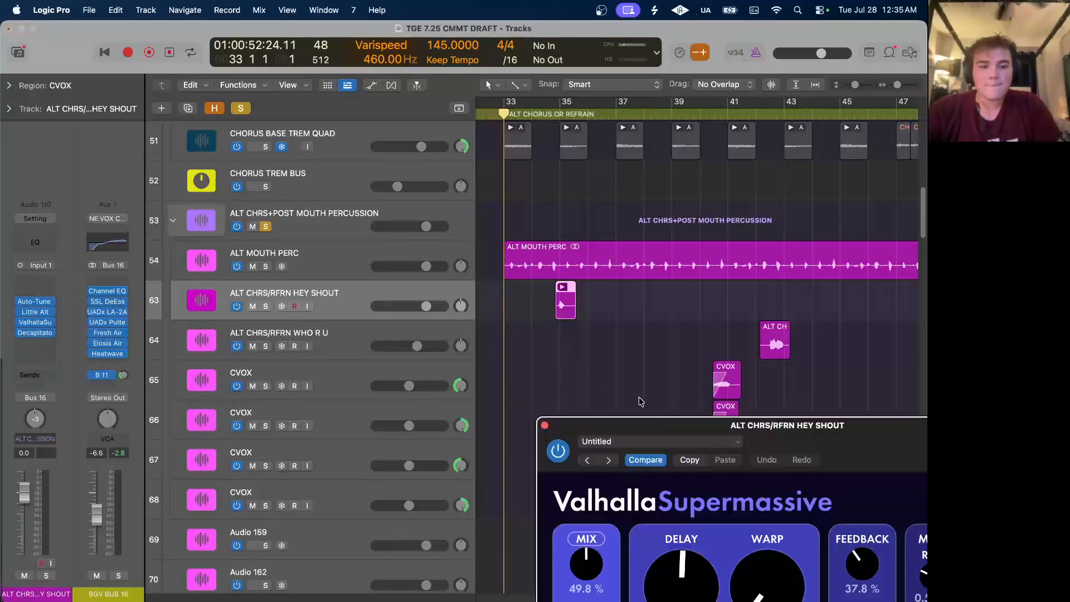
left_click(545, 426)
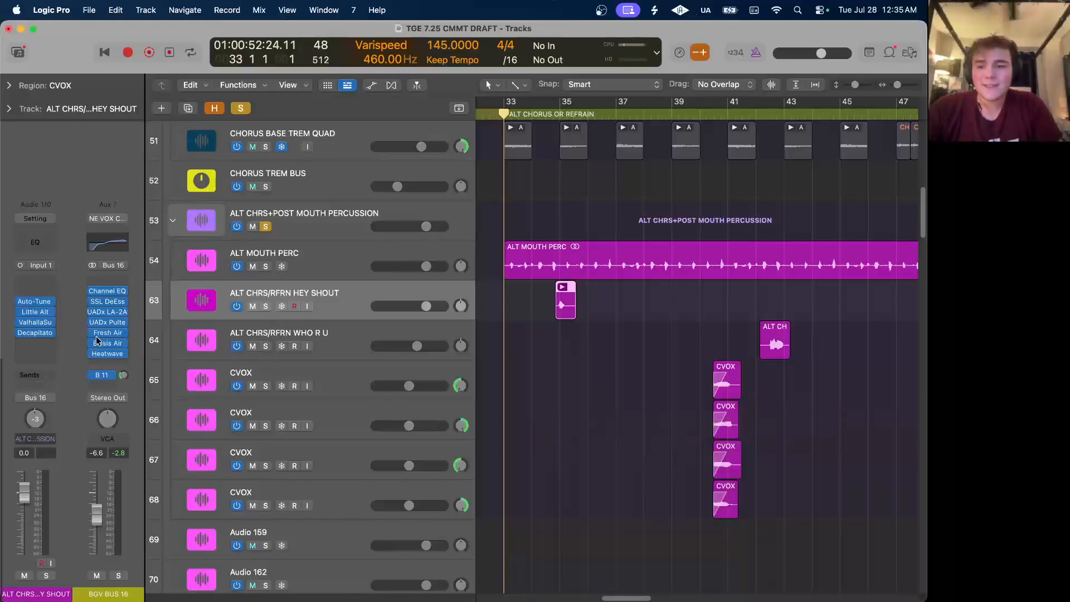
left_click(35, 334)
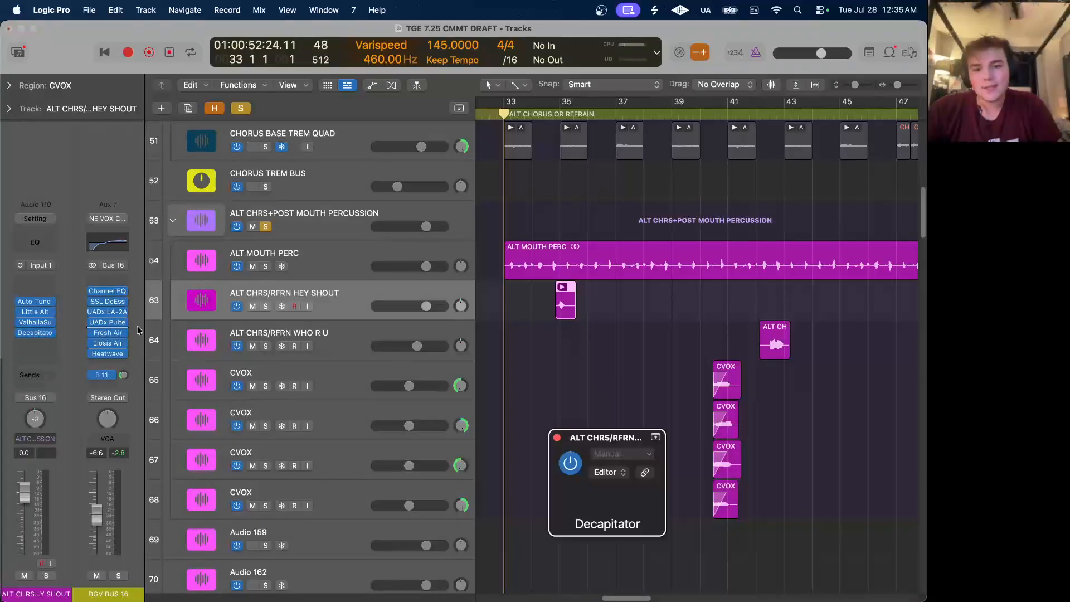
left_click(556, 438)
Select the WHO R U track and the four CVOX tracks in turn, then play the soloed mouth percussion stack from bar 33.
left_click(341, 341)
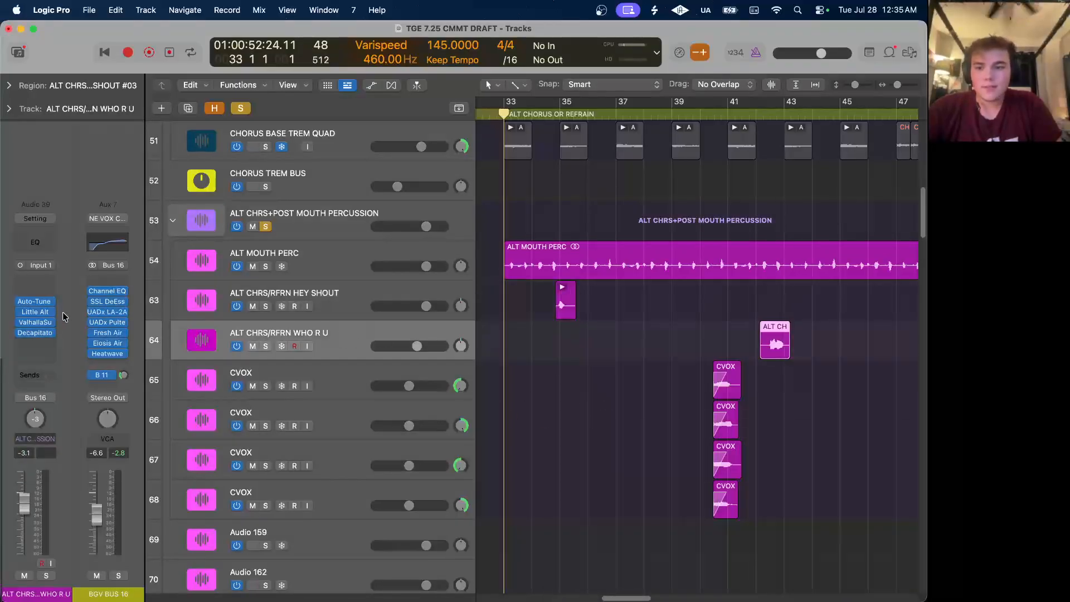
left_click(310, 378)
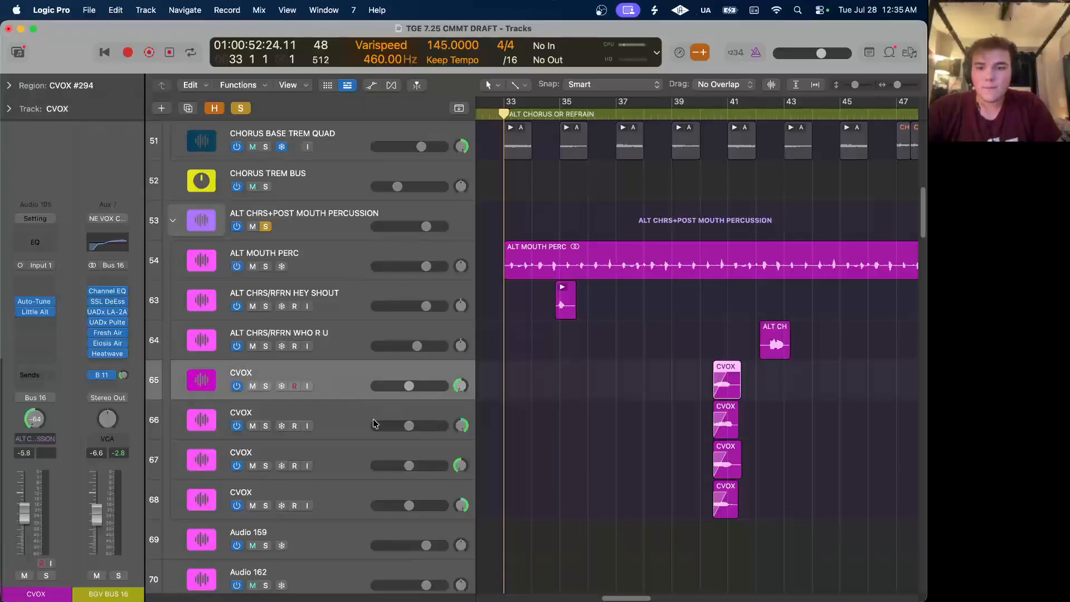
left_click(346, 422)
left_click(346, 451)
left_click(346, 484)
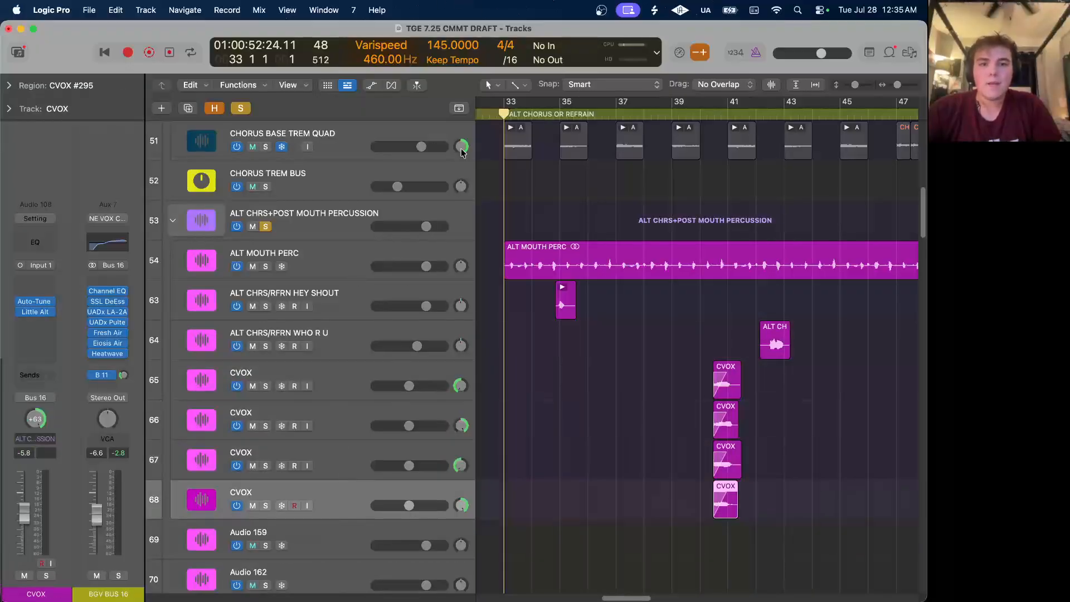
key("space")
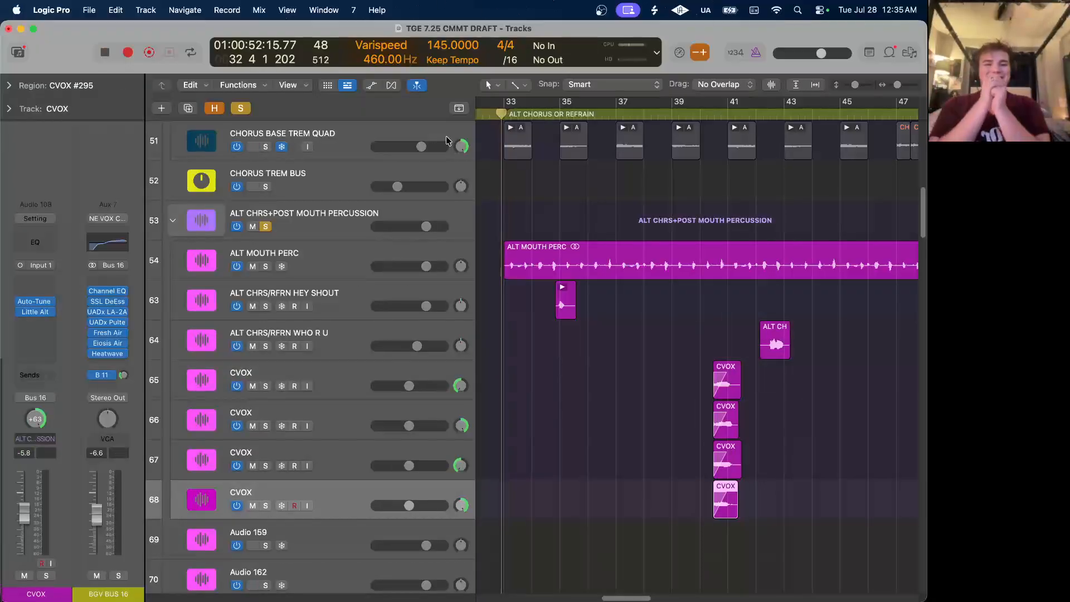
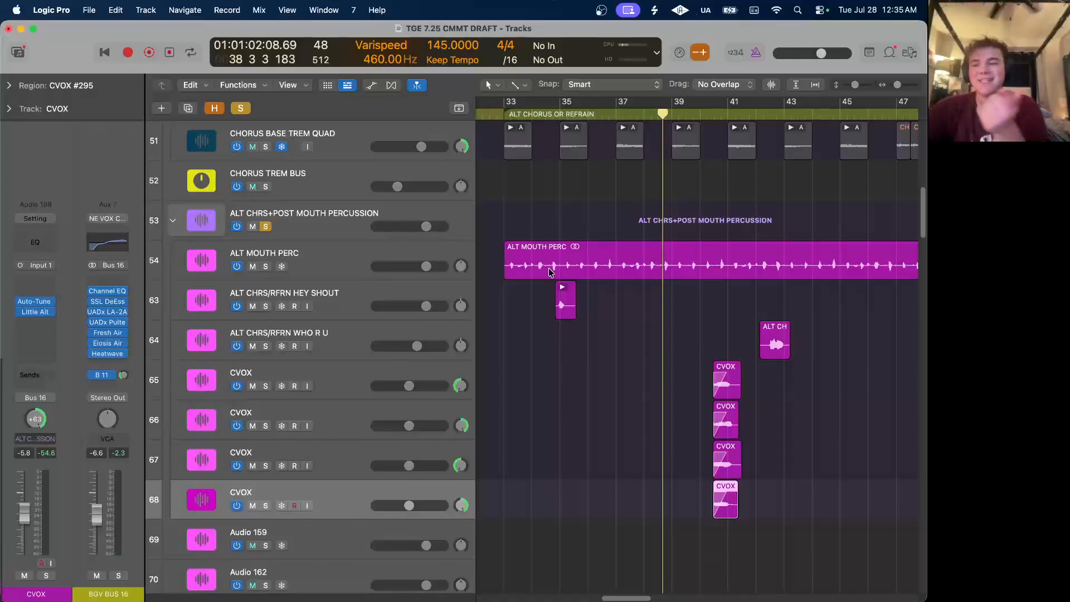
Inspect the full ValhallaSupermassive settings on the HEY SHOUT track, then close the plug-in window.
left_click(344, 312)
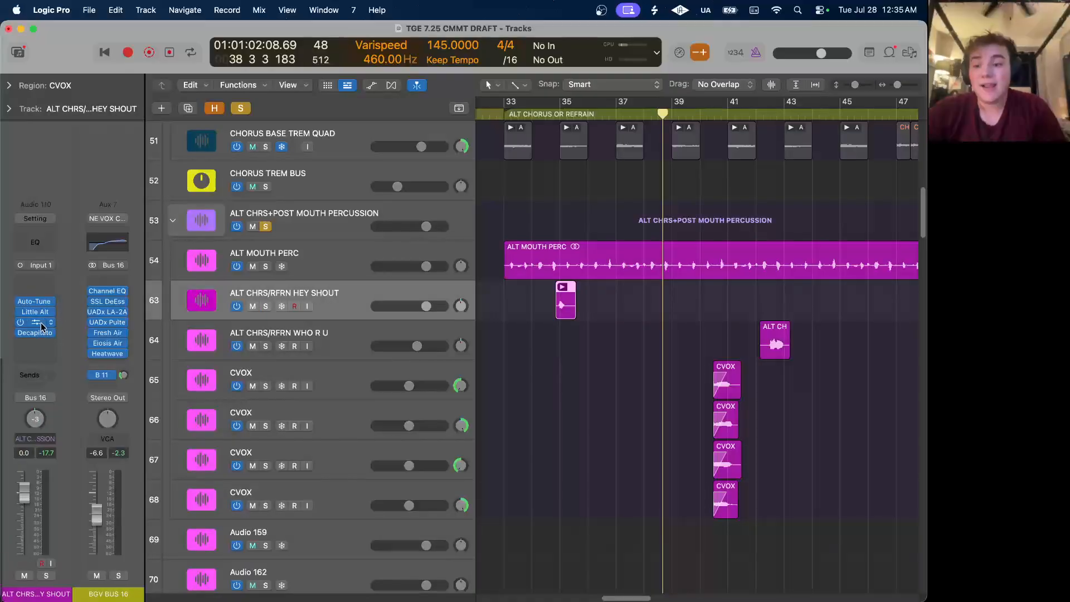
left_click(41, 325)
left_click_drag(685, 428, 482, 251)
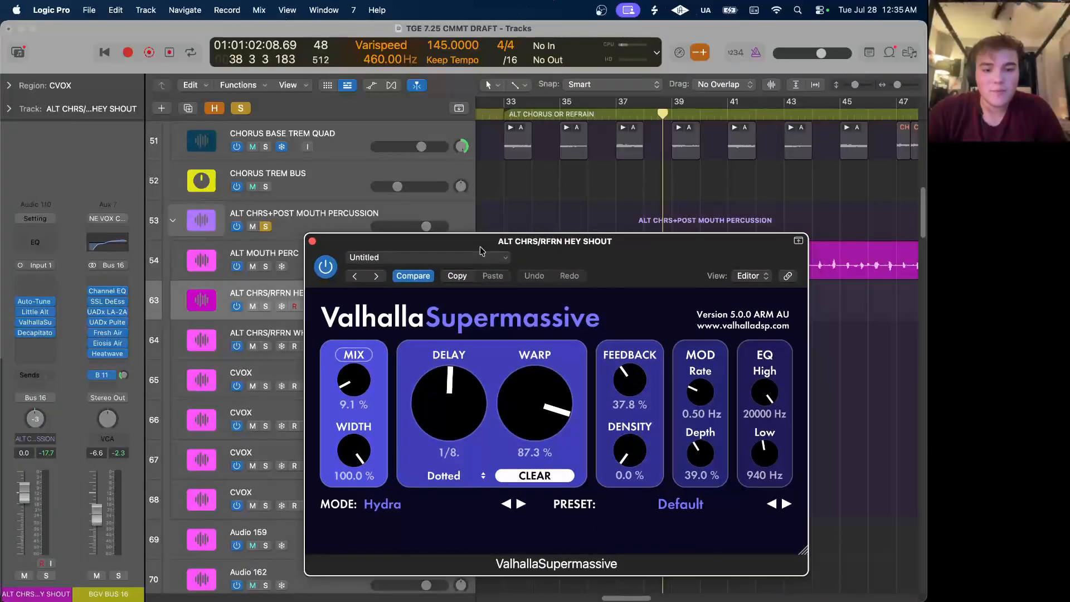
left_click(311, 242)
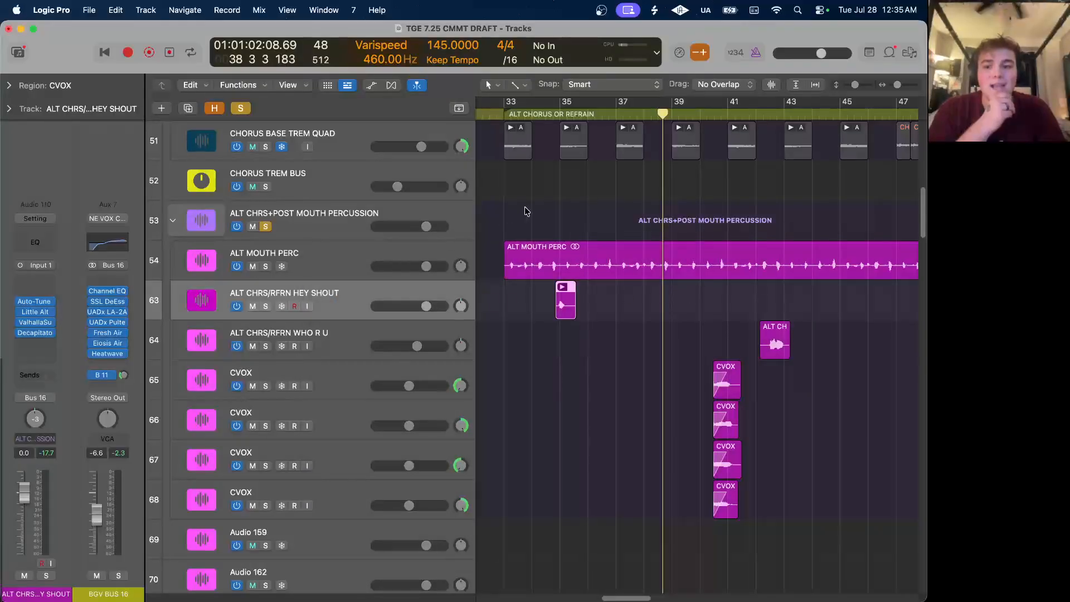
Place the playhead at bar 40 and play the soloed mouth percussion stack through the CVOX and WHO R U regions.
scroll(665, 261, "down", 3)
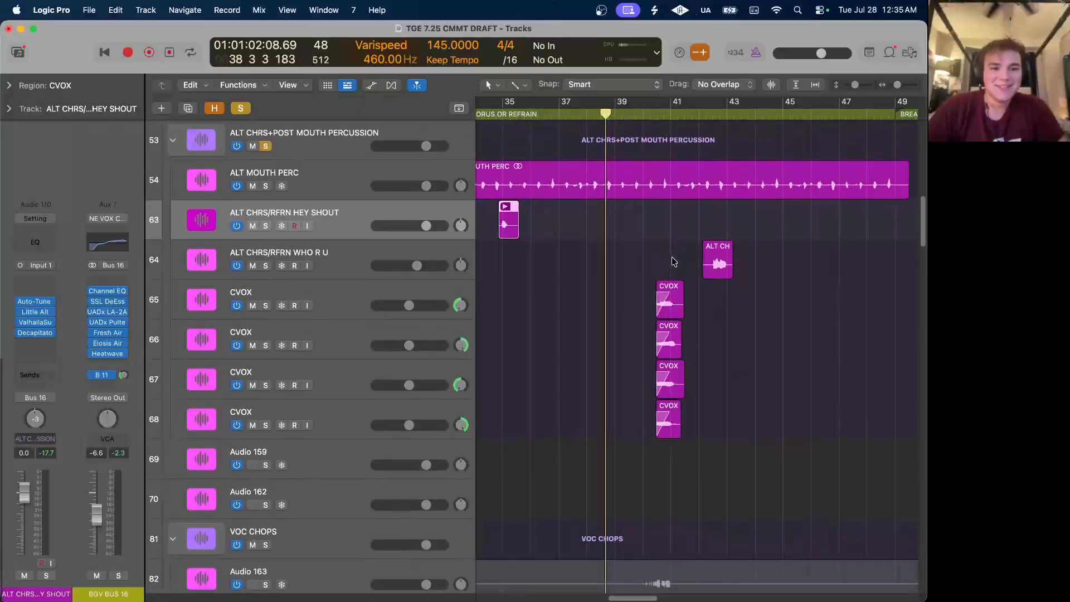
key("space")
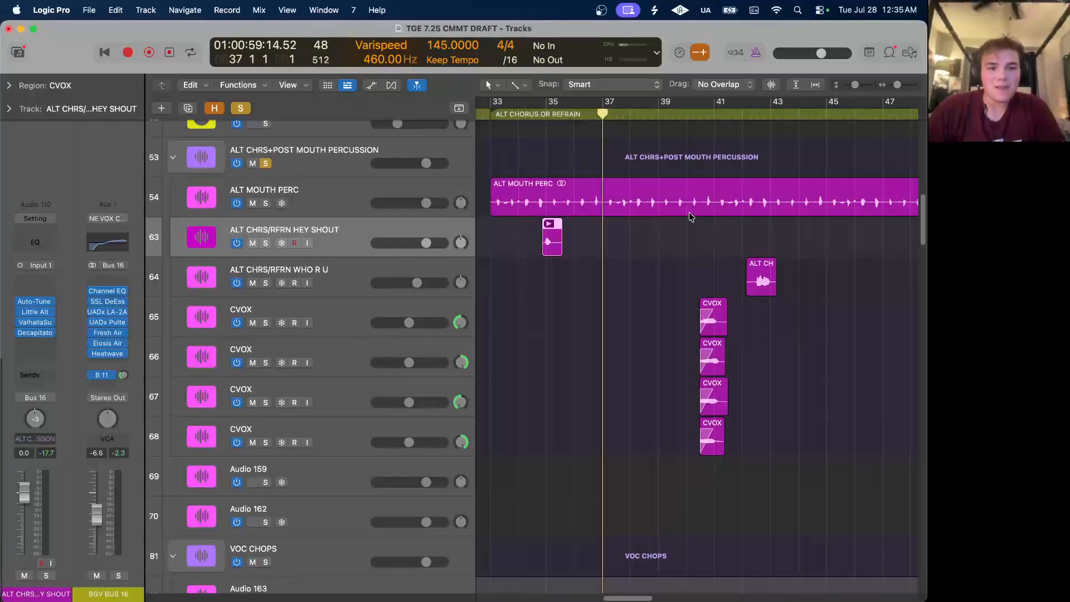
scroll(739, 277, "right", 2)
scroll(743, 276, "down", 2)
left_click(611, 109)
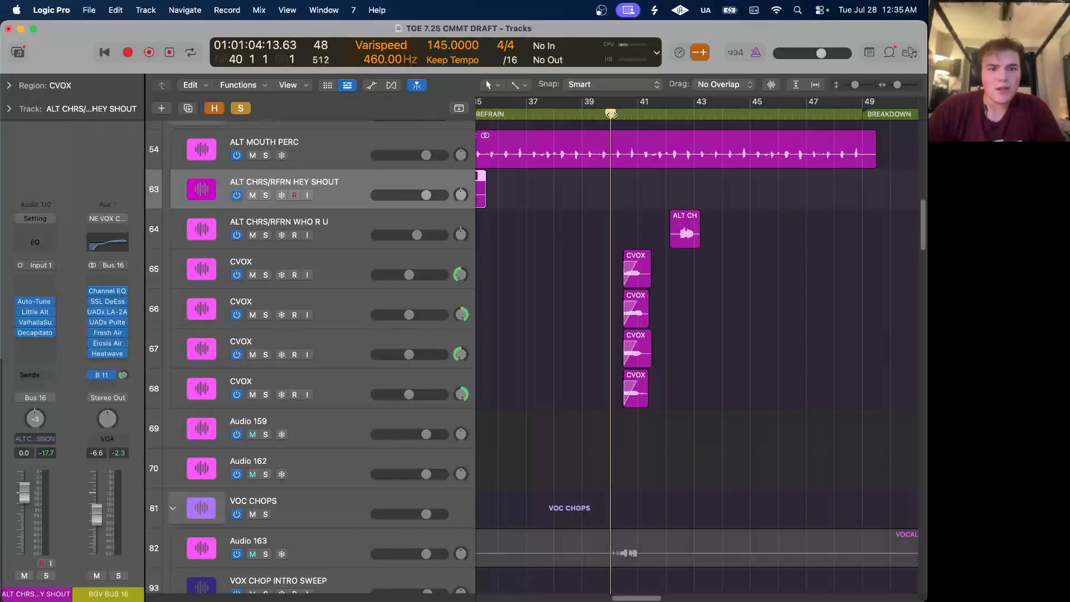
key("space")
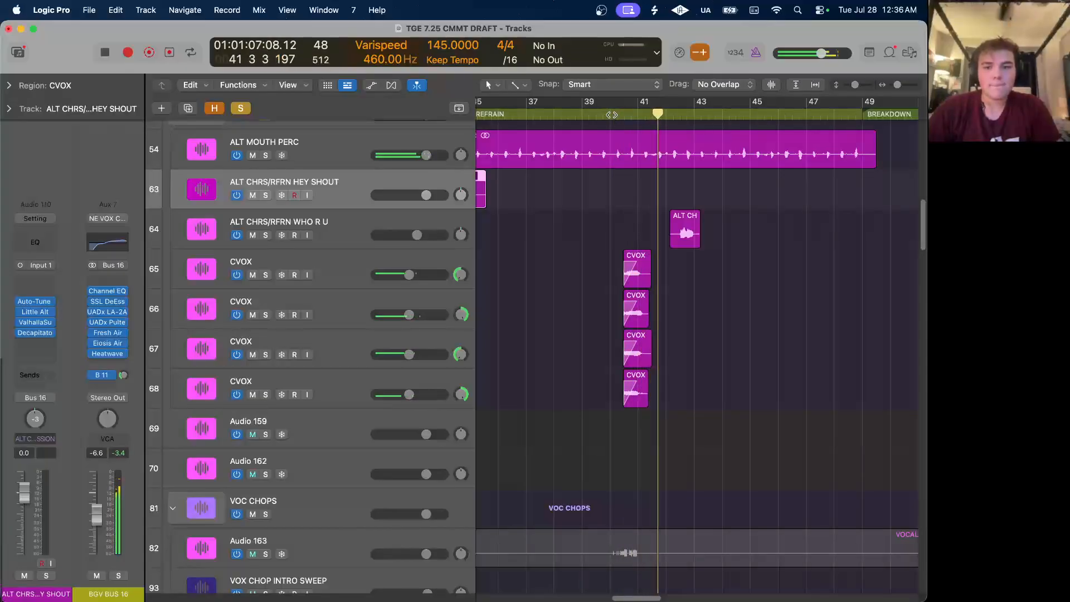
Select the first CVOX track, view the automation lanes and hide them again, and stop playback.
left_click(358, 262)
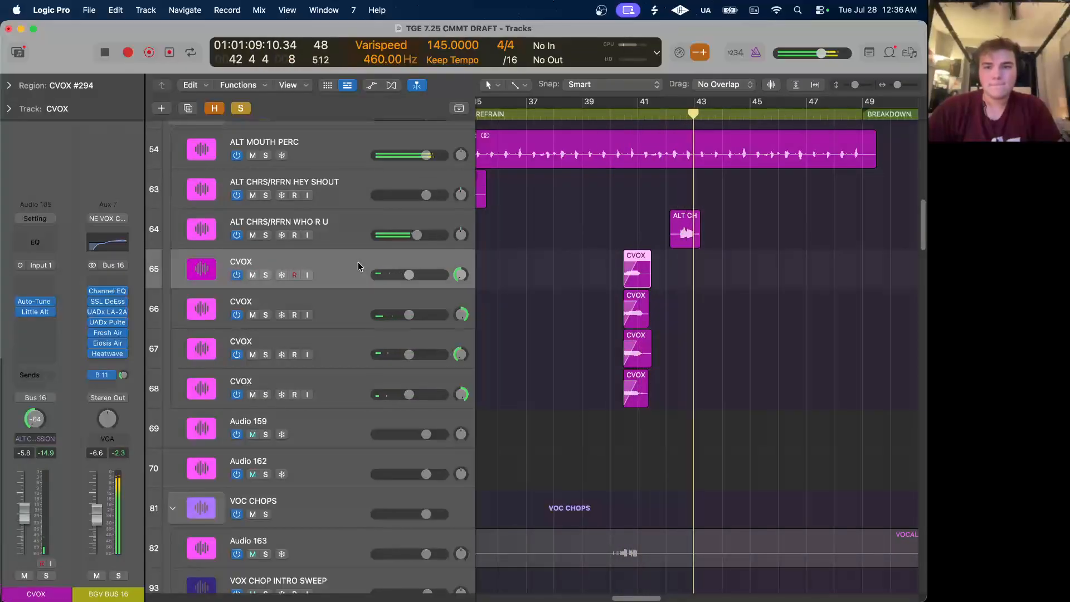
key("a")
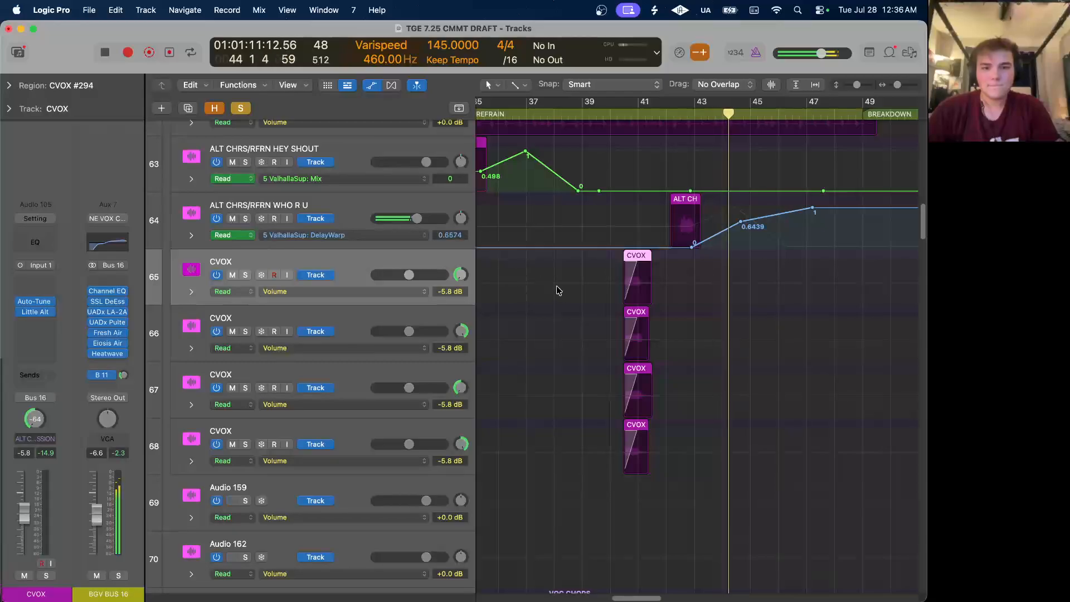
key("a")
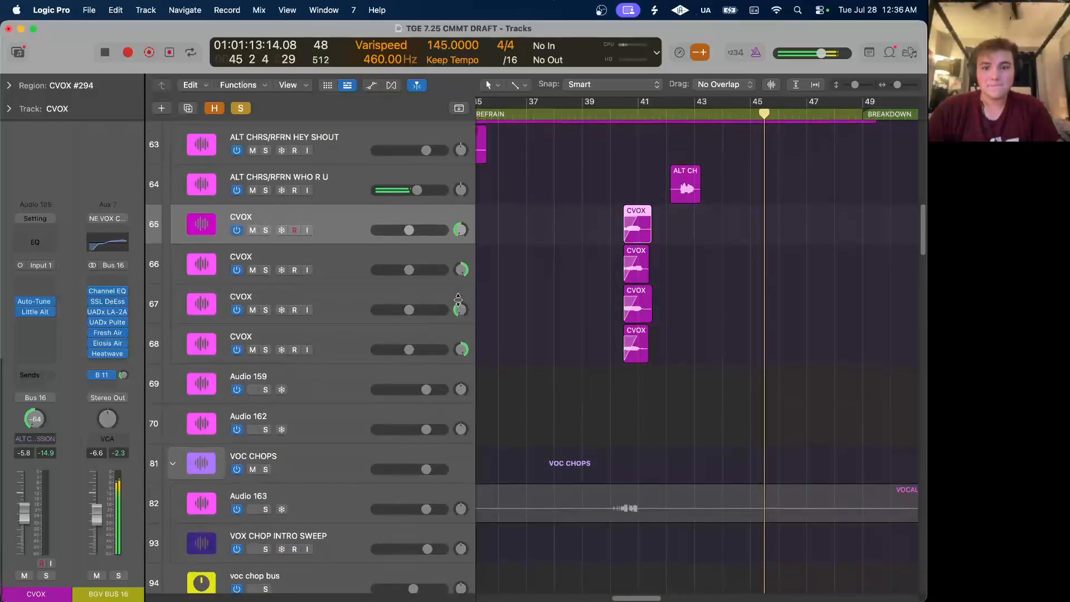
scroll(333, 293, "down", 5)
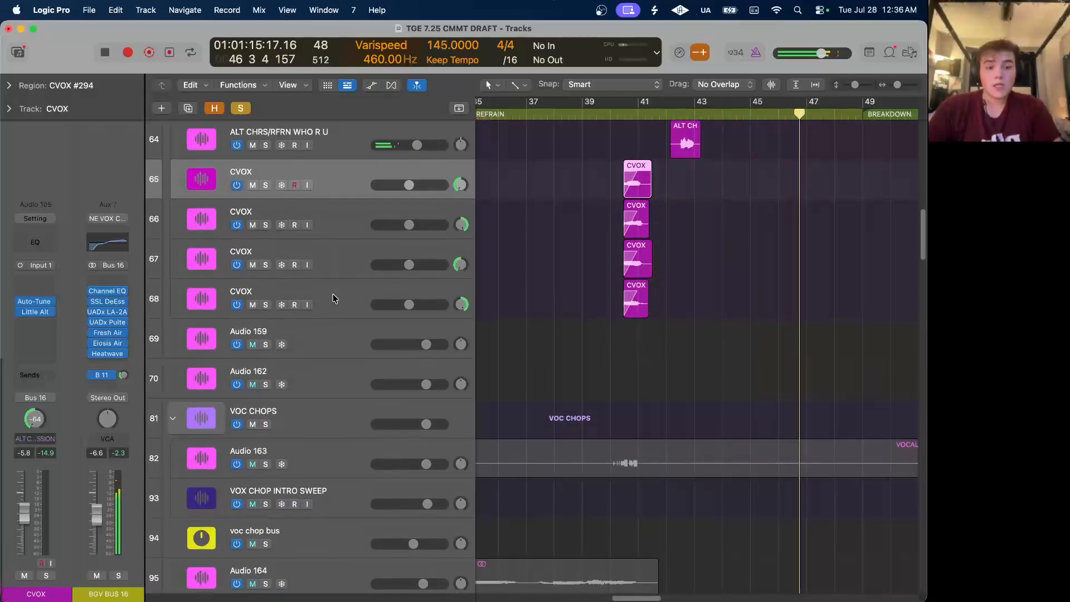
key("space")
Unsolo the ALT CHRS+POST MOUTH PERCUSSION stack and solo the CHORUS TREM BUS track instead.
scroll(510, 338, "up", 12)
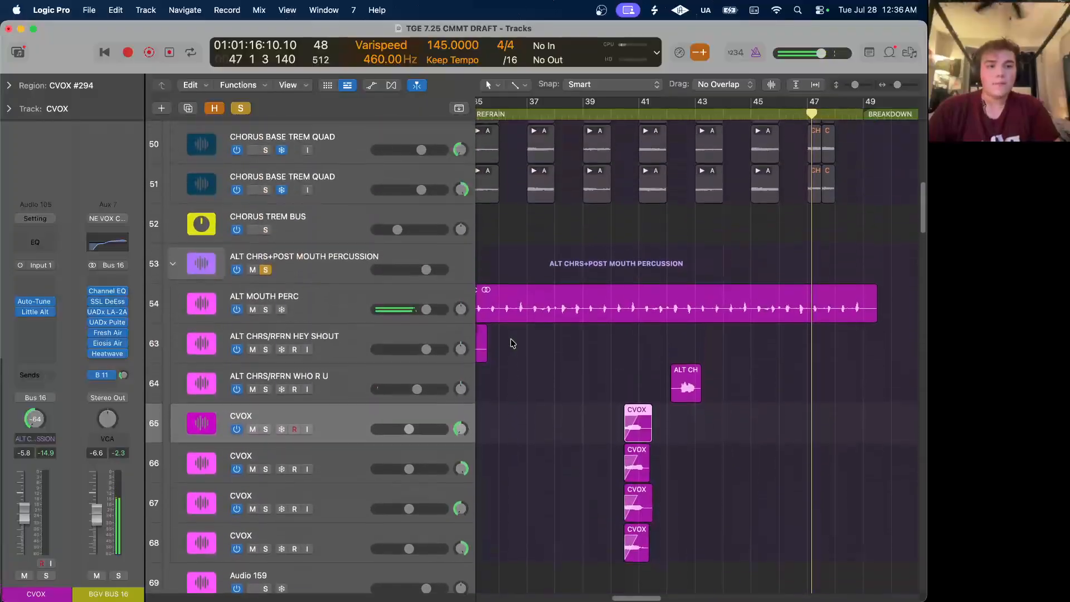
scroll(512, 342, "left", 5)
scroll(501, 335, "up", 1)
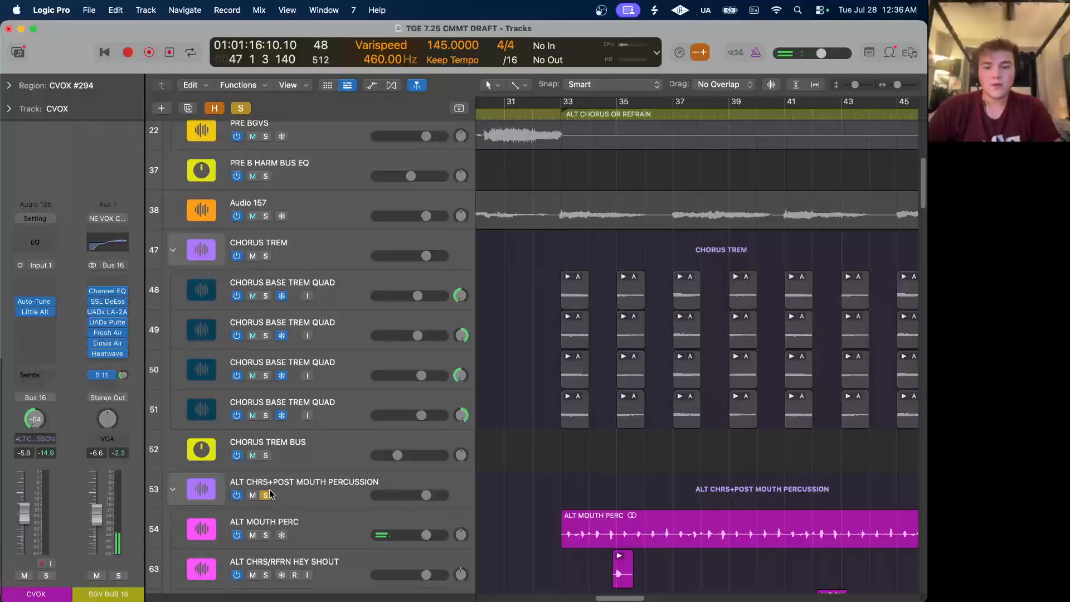
scroll(270, 495, "down", 5)
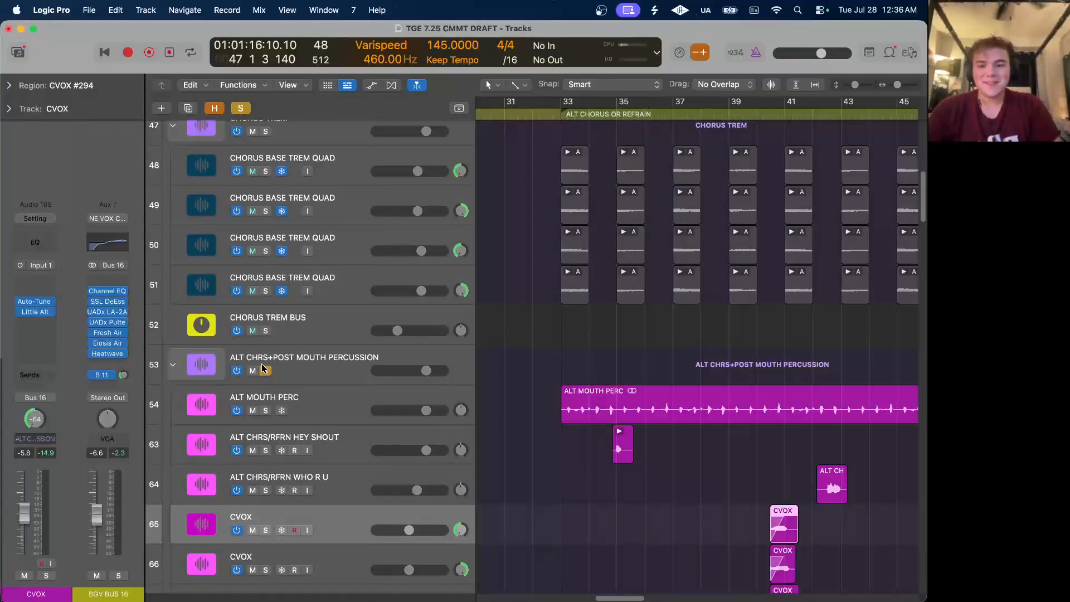
scroll(285, 365, "up", 2)
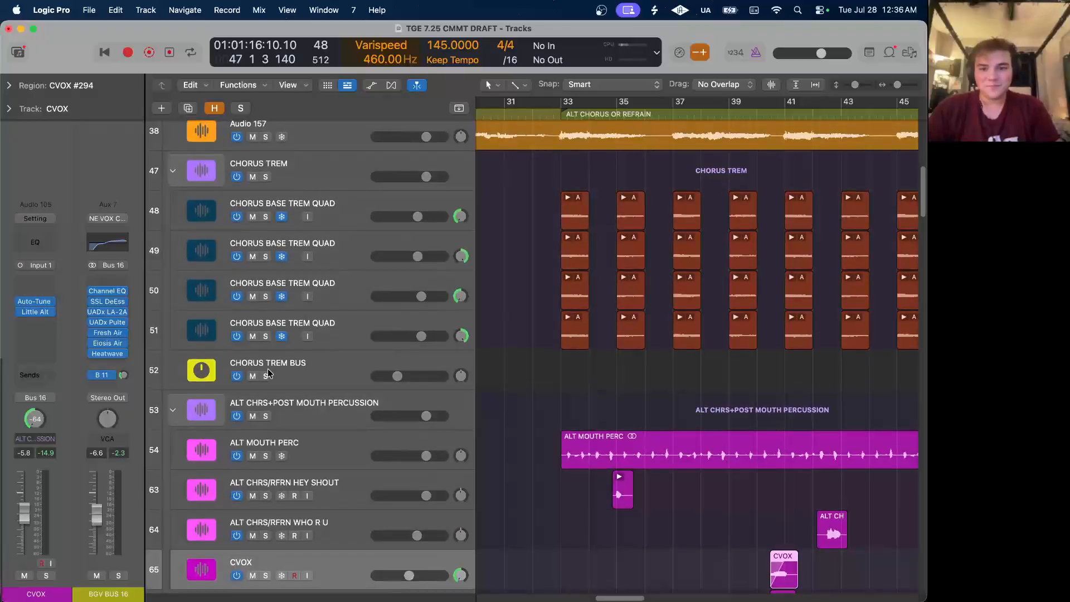
left_click(266, 377)
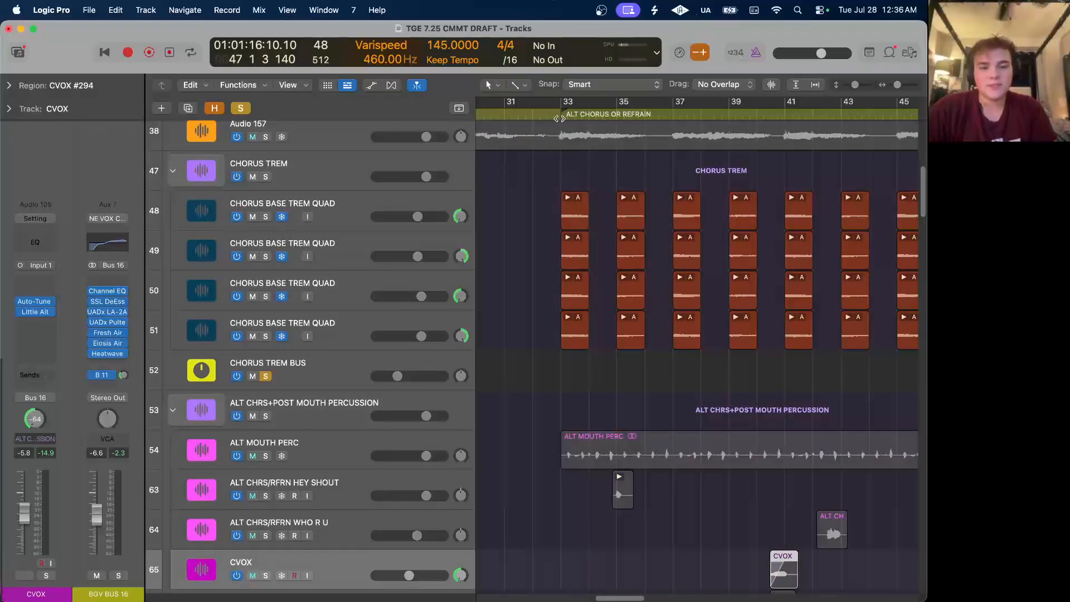
Select the first CHORUS BASE TREM QUAD track and play the soloed tremolo vocals from bar 33 to the end of the alt chorus.
left_click(359, 205)
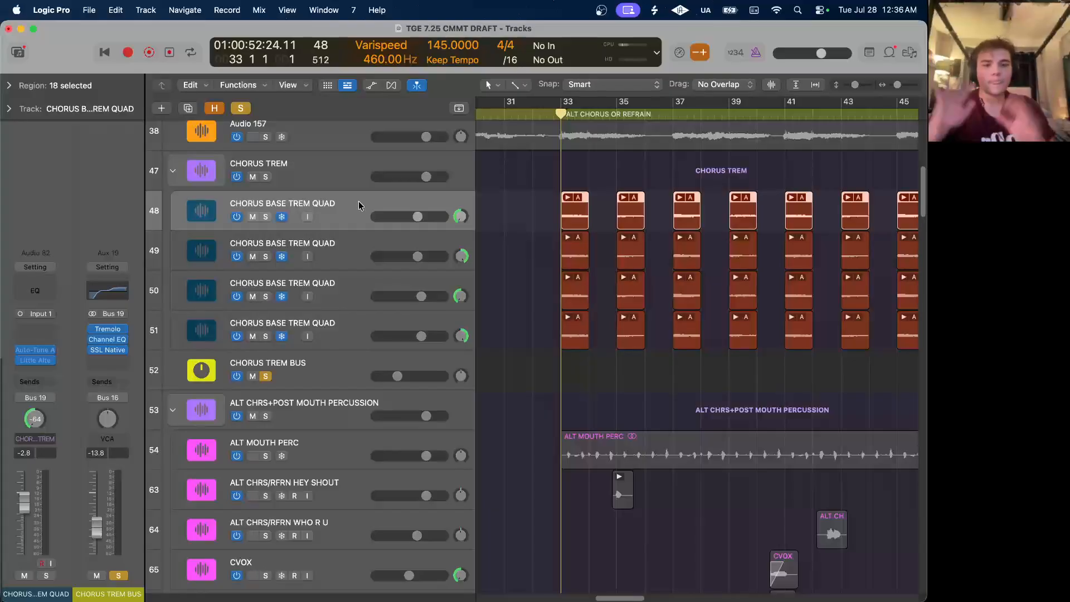
key("space")
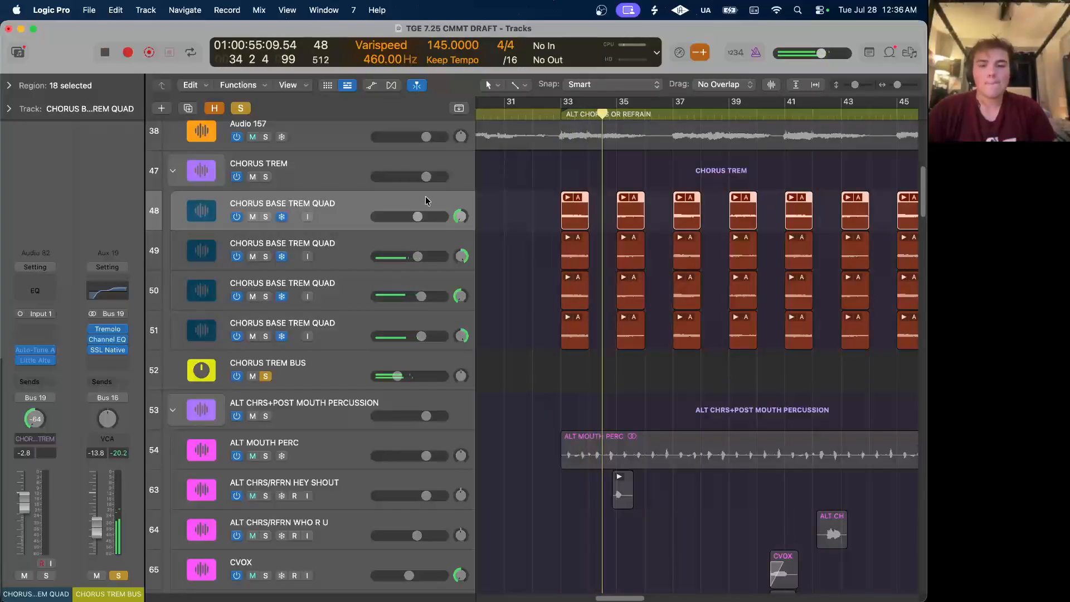
scroll(659, 283, "down", 5)
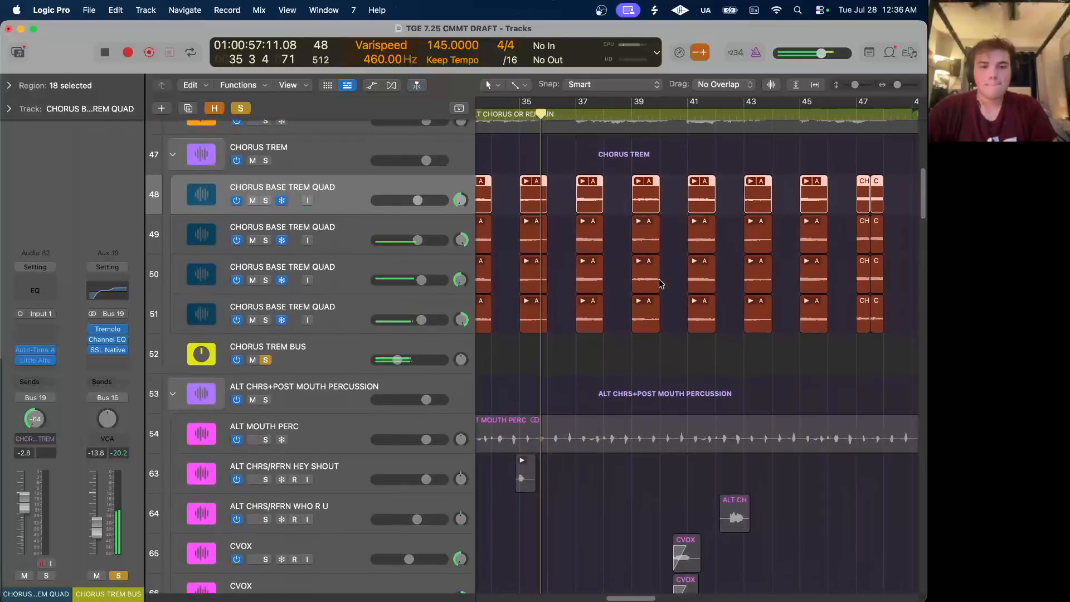
scroll(657, 283, "down", 3)
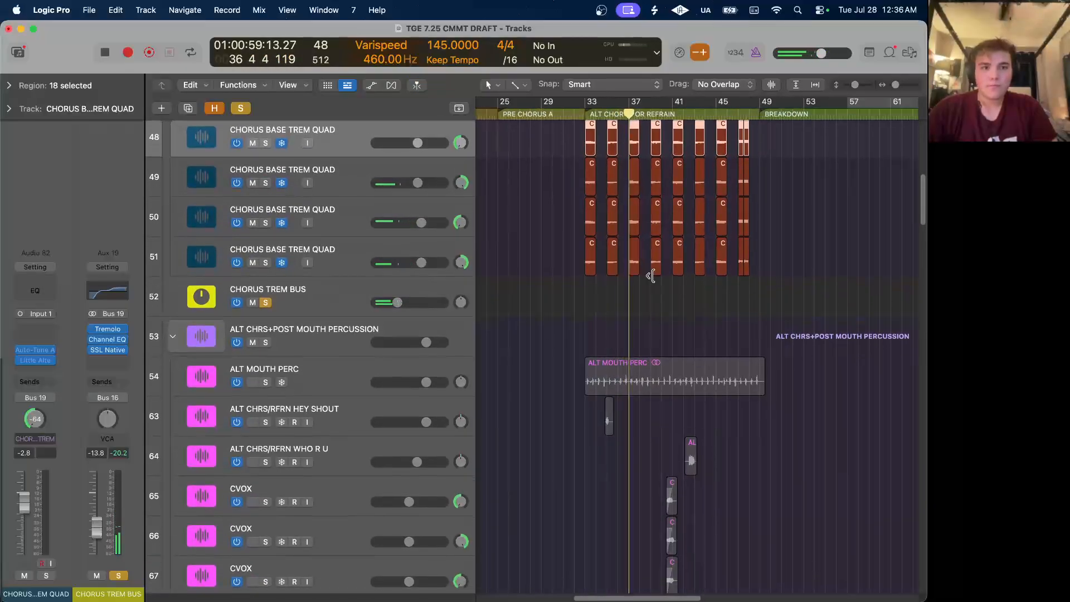
scroll(646, 251, "up", 2)
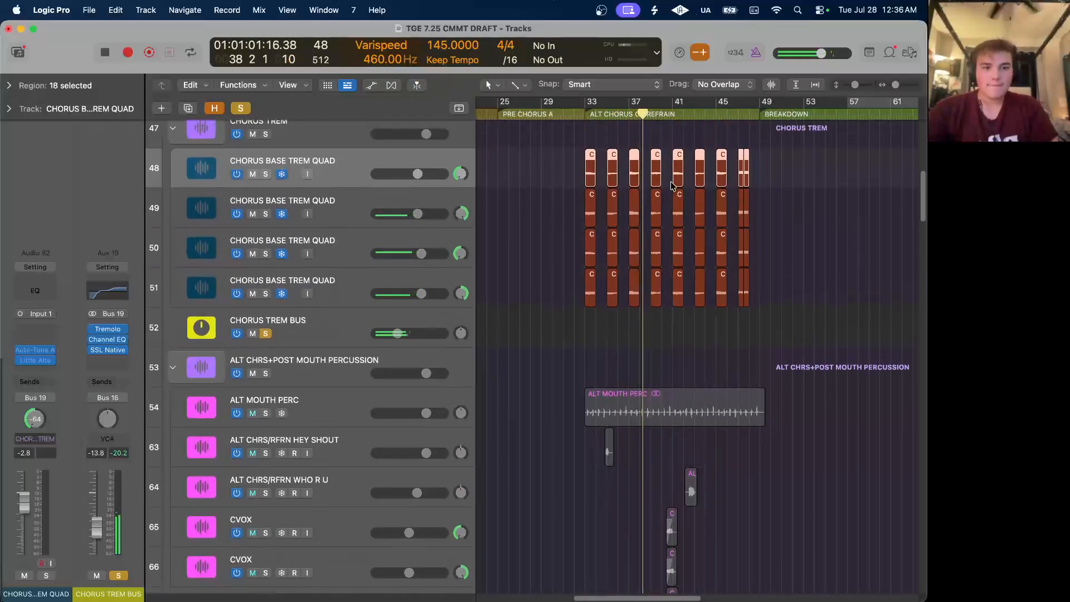
scroll(672, 186, "up", 3)
scroll(671, 186, "down", 1)
scroll(668, 167, "right", 3)
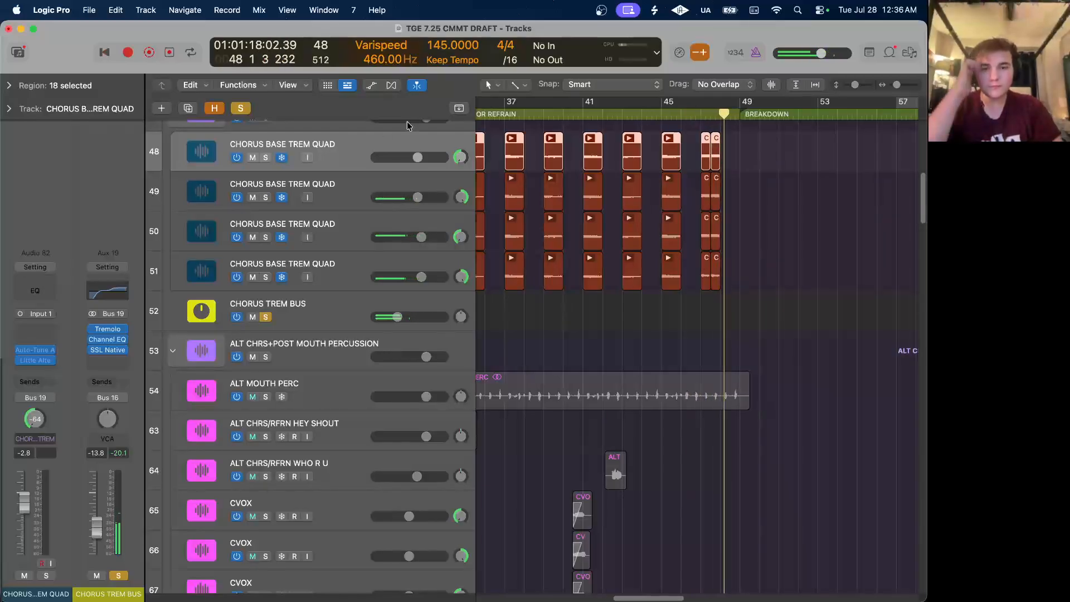
Clear the active solo and solo only the Audio 157 choir track, leaving PRE BGVS unsoloed.
left_click(241, 113)
scroll(488, 204, "up", 5)
scroll(488, 204, "left", 3)
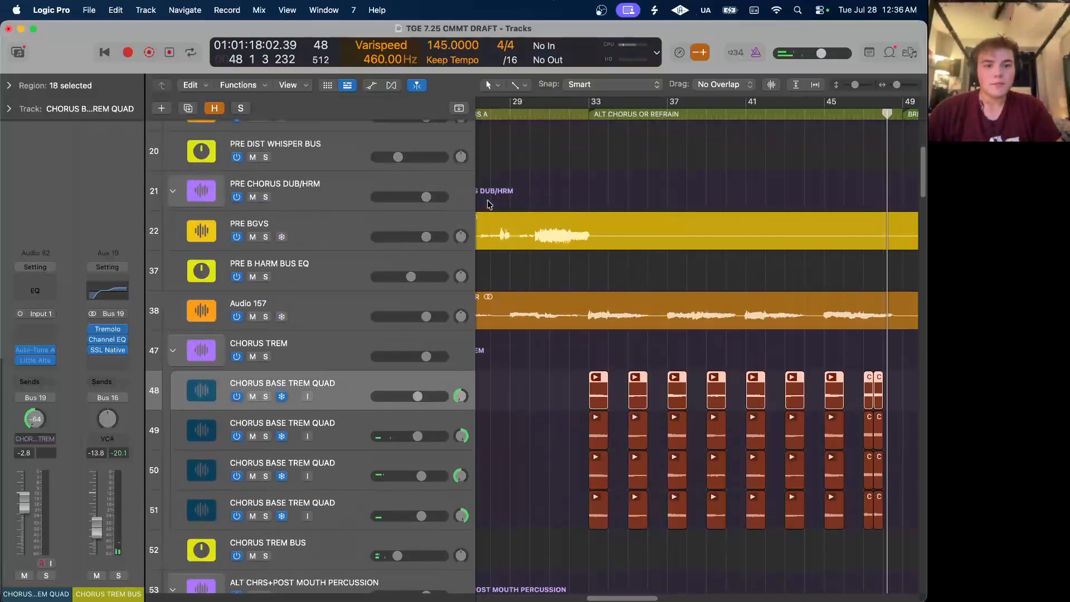
left_click(265, 317)
left_click(265, 238)
left_click(263, 238)
scroll(626, 172, "left", 2)
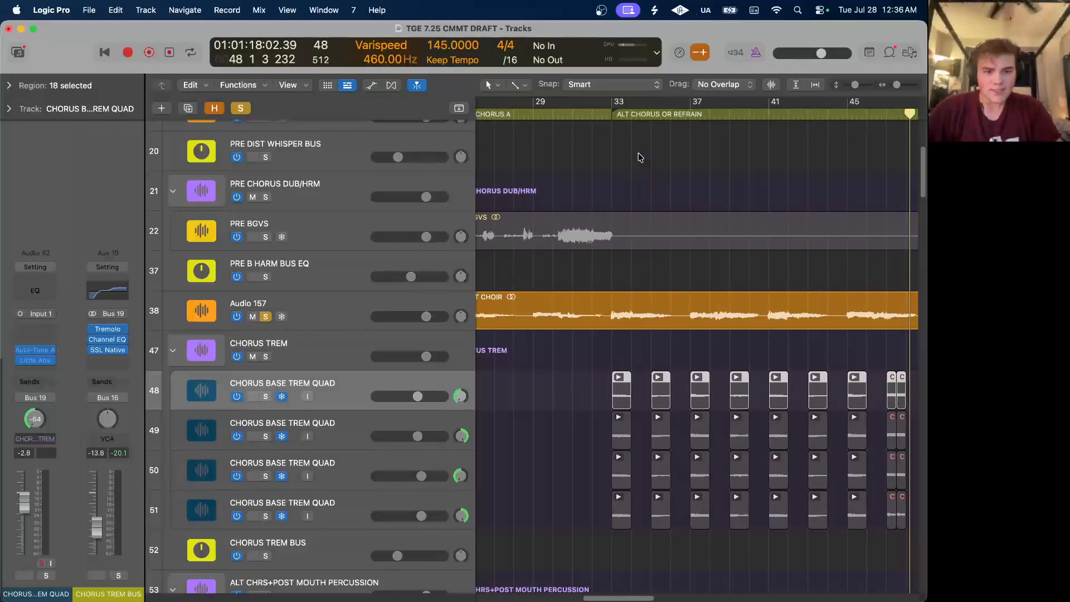
Place the playhead at bar 33 and play the soloed Audio 157 choir track through the alt chorus.
left_click(610, 115)
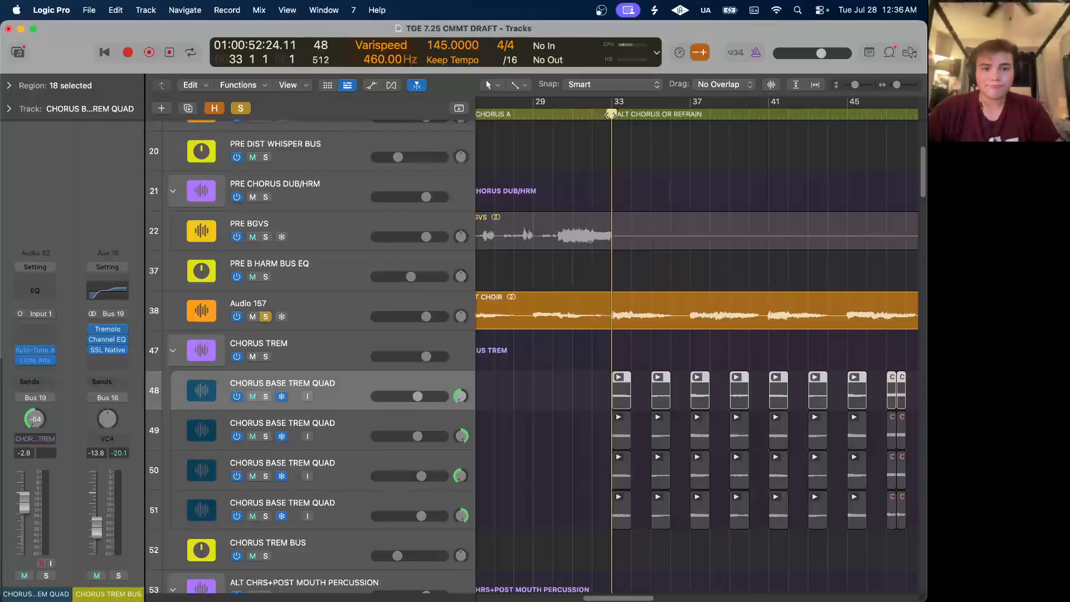
key("space")
scroll(656, 223, "right", 4)
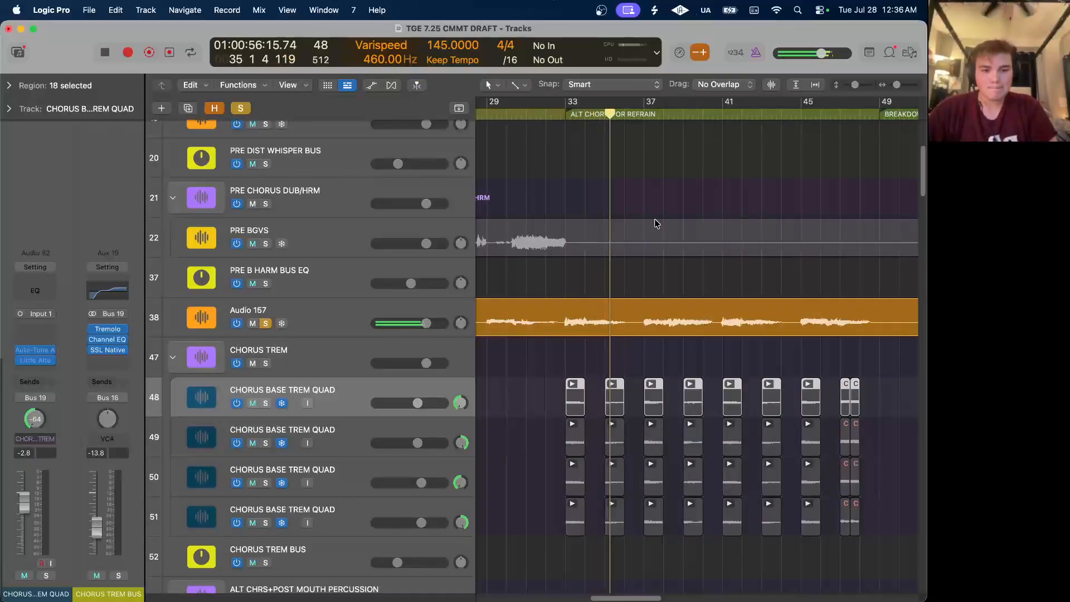
Listen to the soloed Audio 157 choir through the alt chorus, resuming playback from around bar 40.
scroll(656, 223, "right", 3)
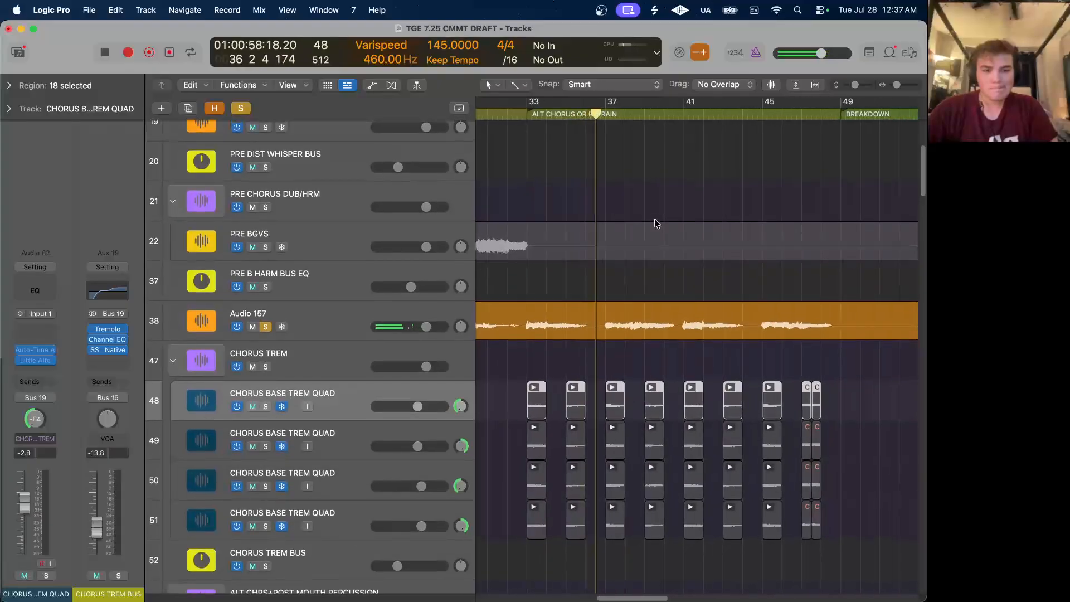
scroll(656, 222, "right", 5)
scroll(656, 223, "down", 1)
scroll(550, 253, "left", 3)
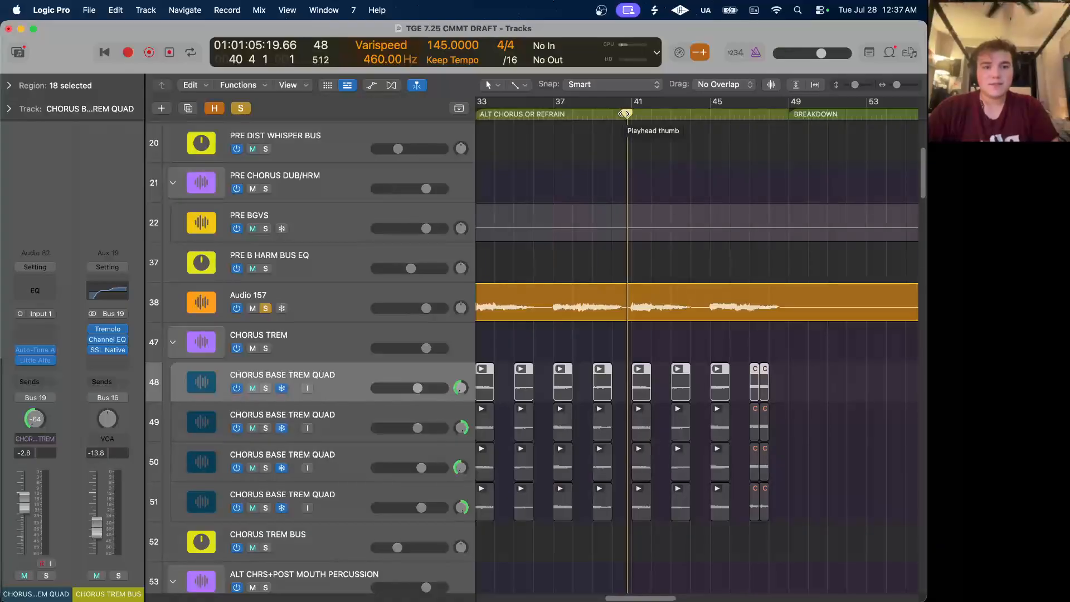
key("space")
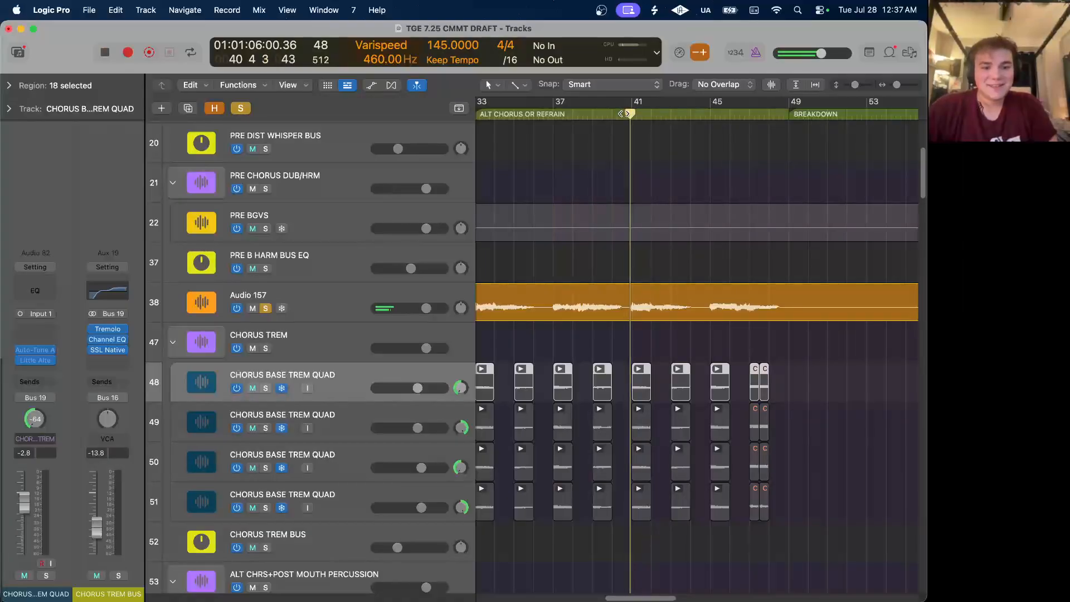
left_click(697, 115)
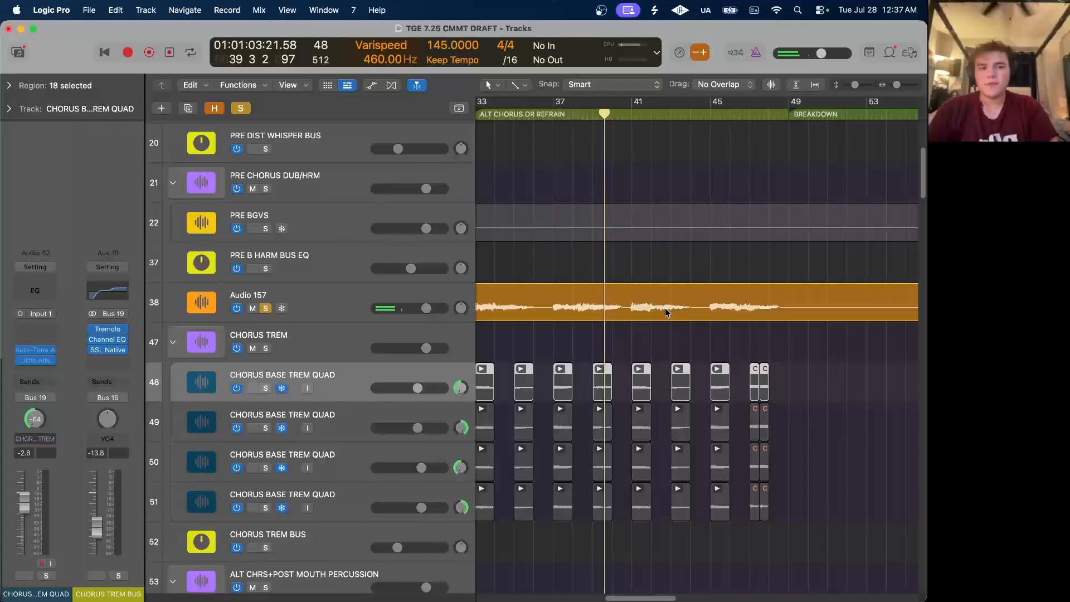
Clear the active solo on the Audio 157 choir and select the LEAD vocal track.
left_click(240, 109)
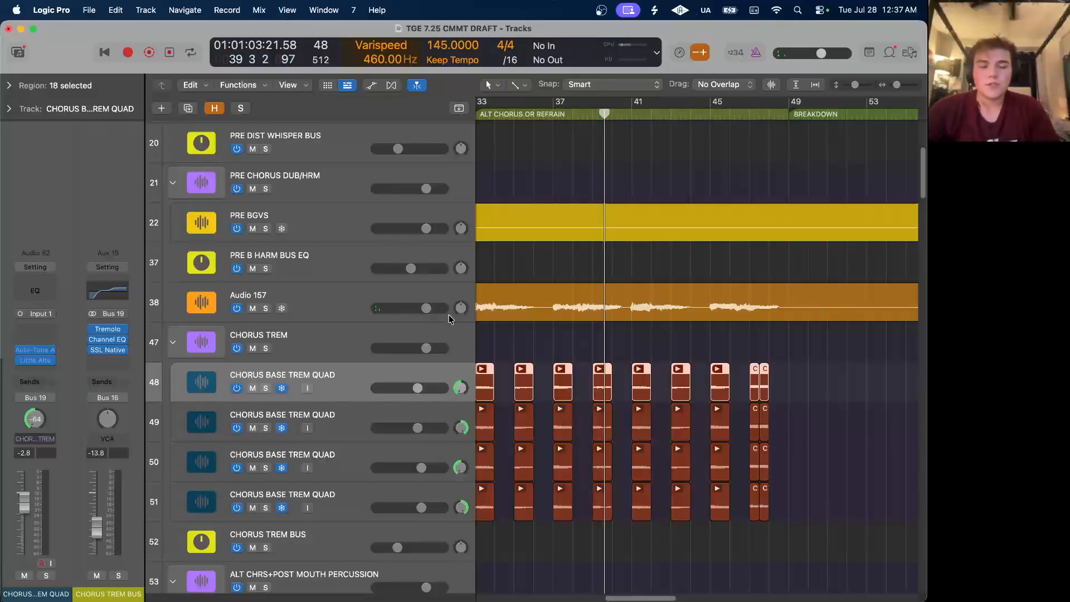
scroll(450, 319, "down", 5)
scroll(450, 319, "down", 3)
scroll(450, 319, "up", 7)
scroll(450, 318, "up", 5)
scroll(450, 319, "left", 2)
left_click(300, 211)
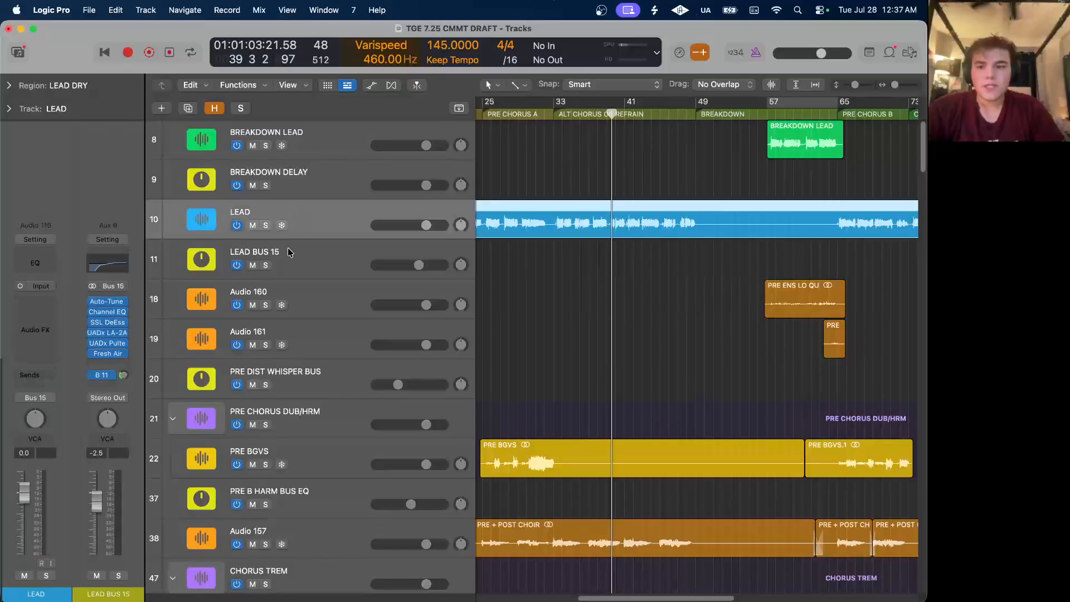
Solo the Audio 163 vocal chops track and play its short chop phrase from bar 40 to bar 41.
scroll(317, 320, "down", 15)
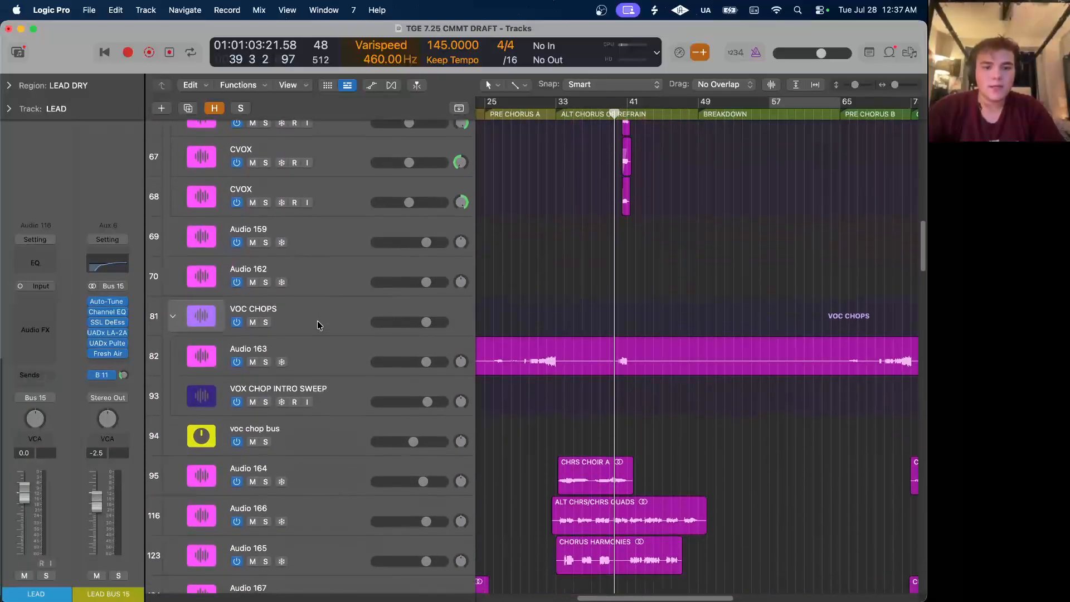
scroll(318, 325, "down", 3)
left_click(265, 301)
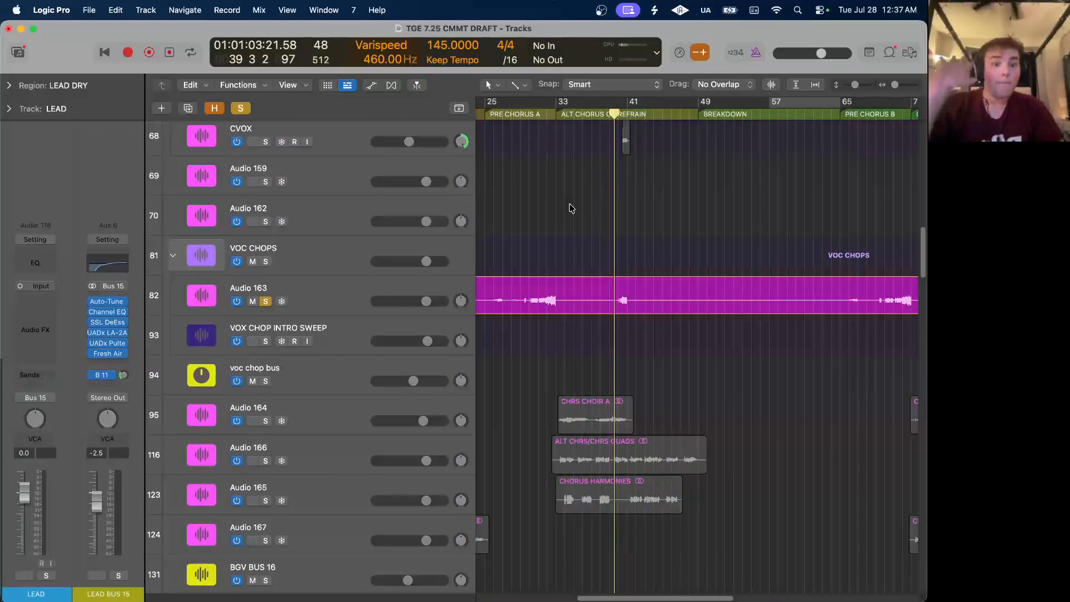
scroll(618, 153, "up", 5)
left_click(640, 112)
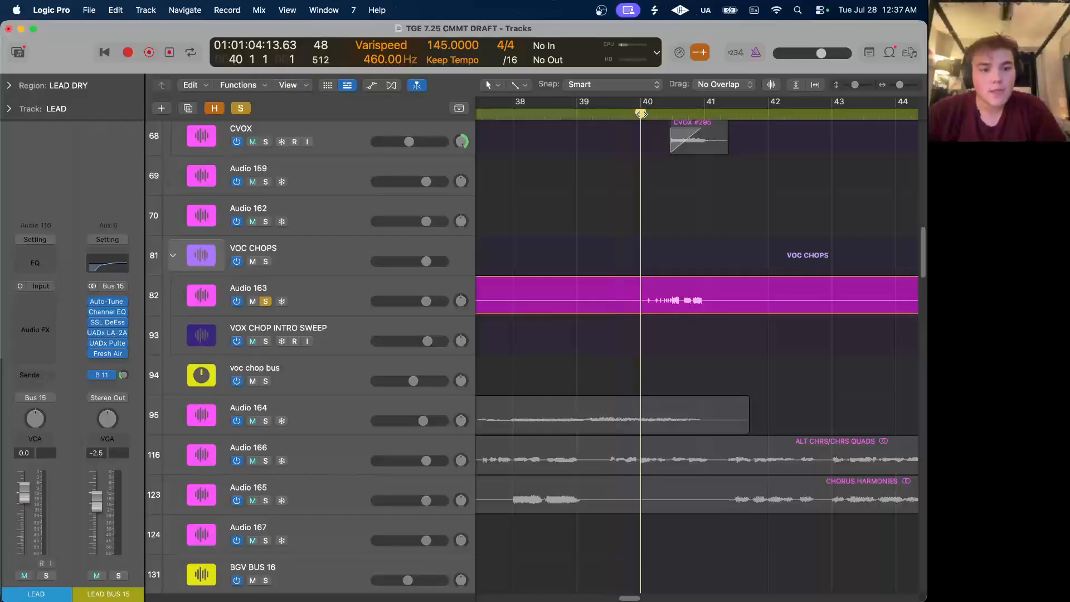
key("space")
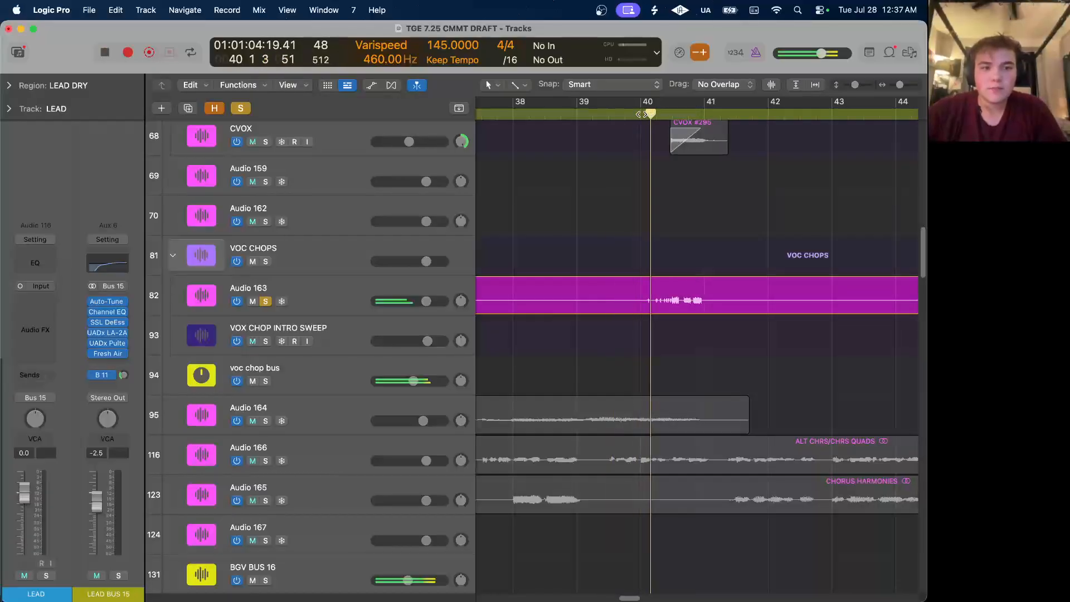
key("space")
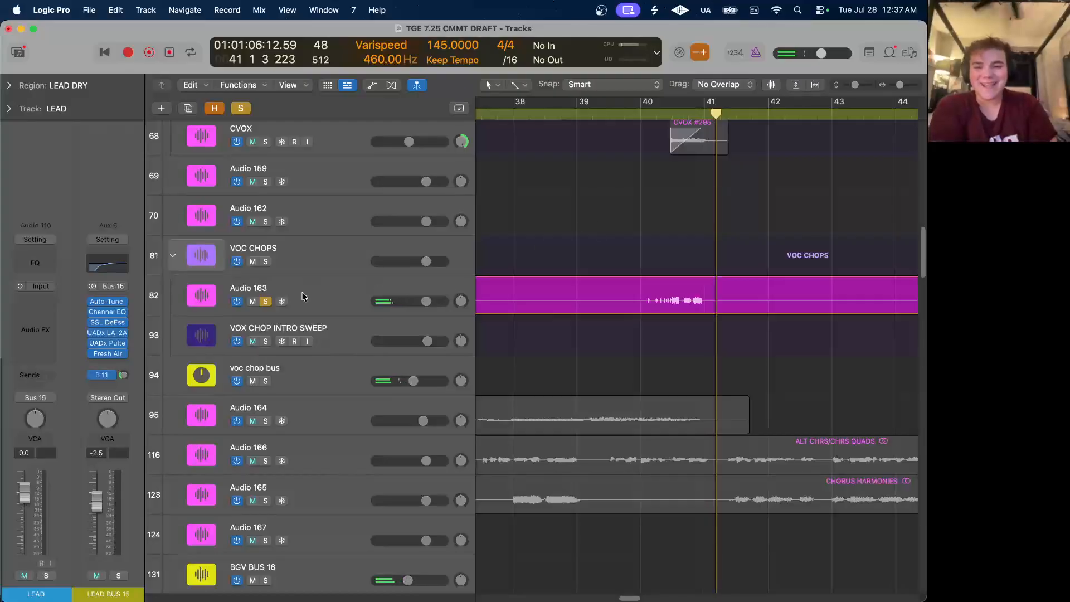
Unsolo Audio 163, select Audio 164, and solo the Audio 164, Audio 166 and Audio 165 background vocals.
left_click(266, 301)
scroll(454, 345, "down", 5)
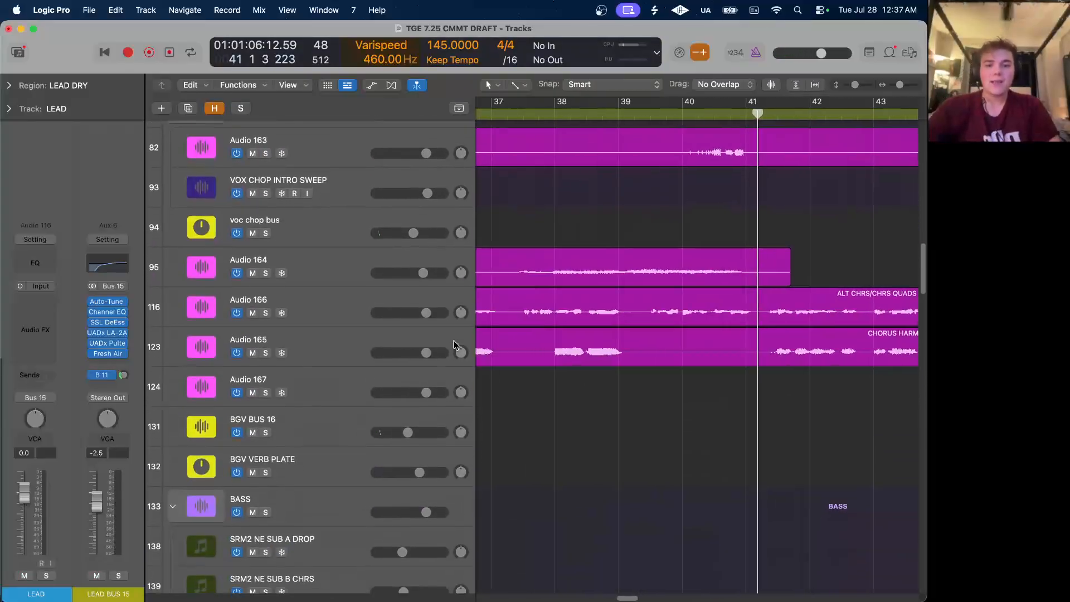
left_click(336, 273)
scroll(336, 273, "down", 3)
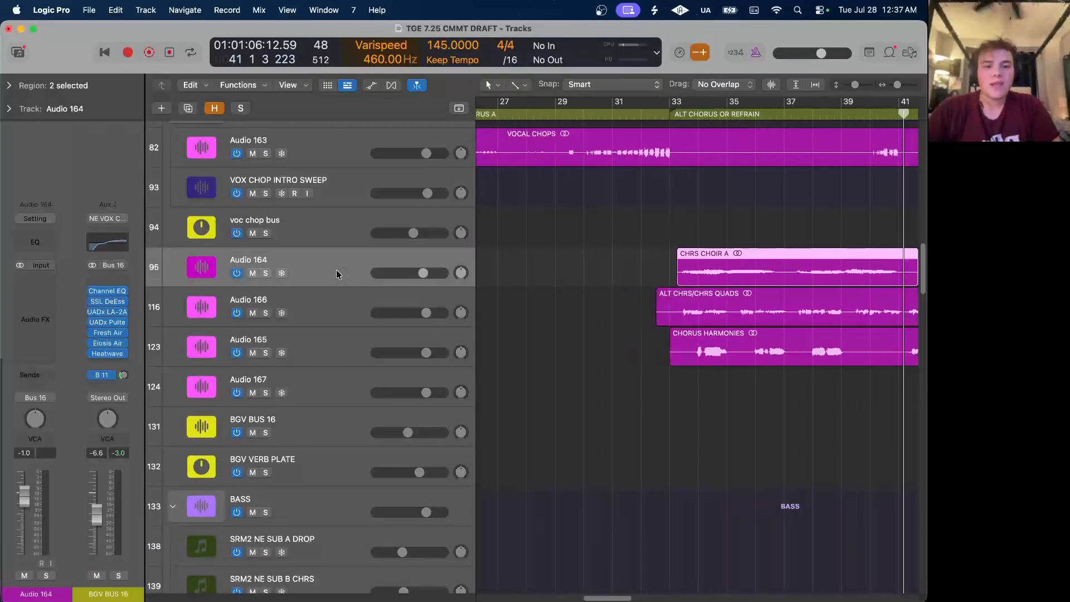
scroll(336, 273, "right", 2)
left_click_drag(271, 277, 270, 343)
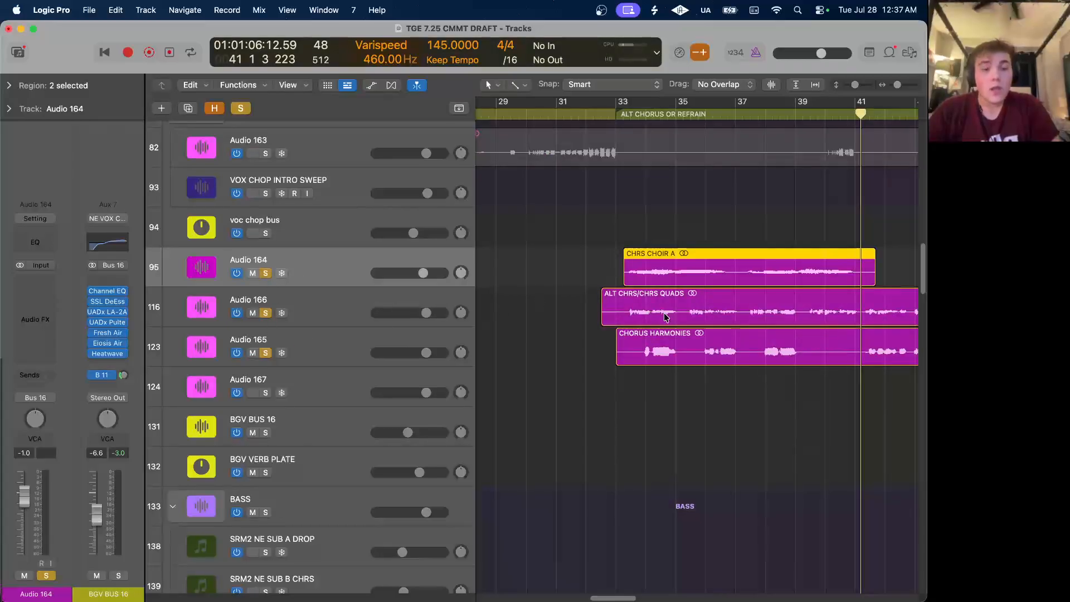
Play the soloed choir, quads and harmonies from bar 33 to around bar 40 of the alt chorus.
scroll(656, 351, "down", 3)
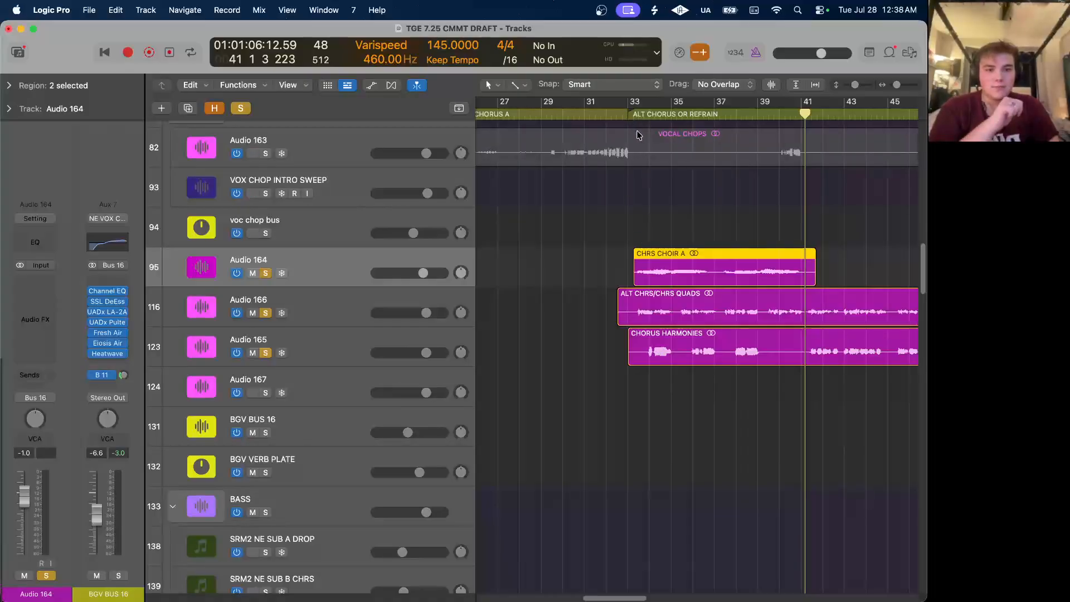
left_click(629, 113)
key("space")
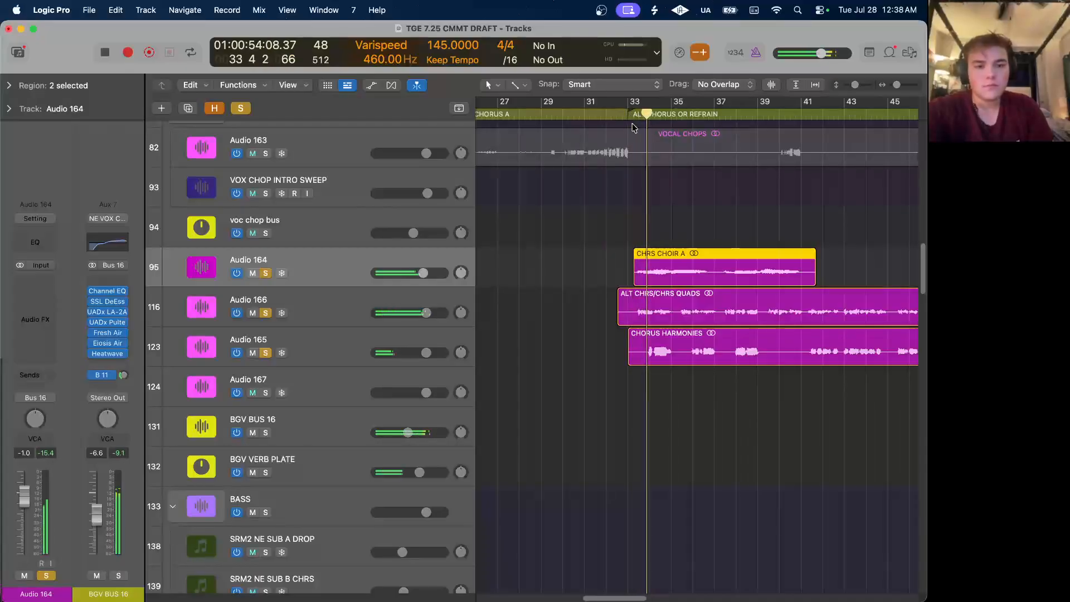
scroll(651, 205, "up", 3)
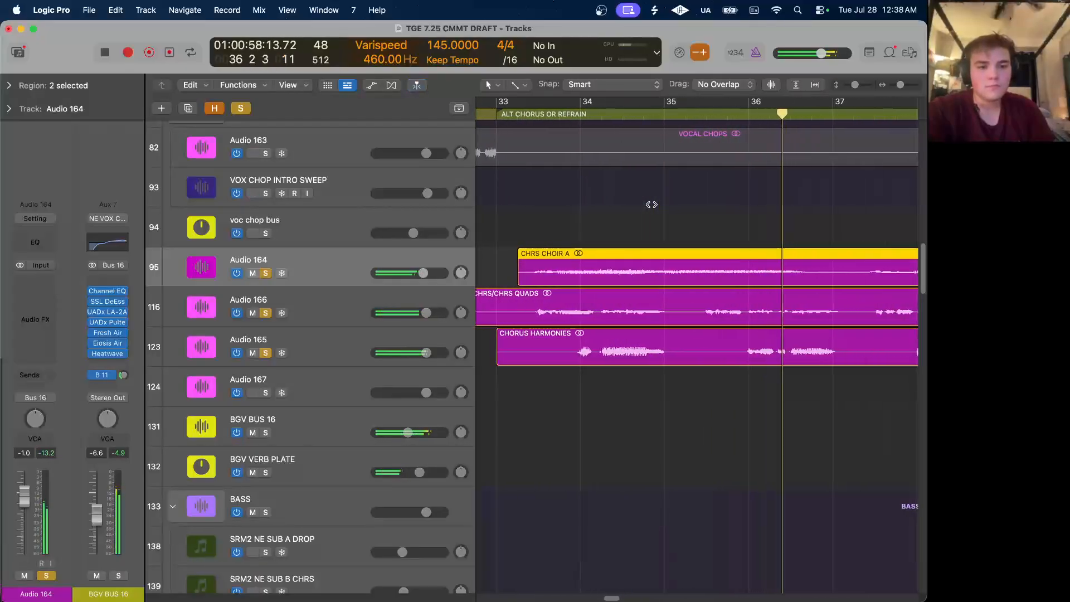
scroll(651, 205, "down", 1)
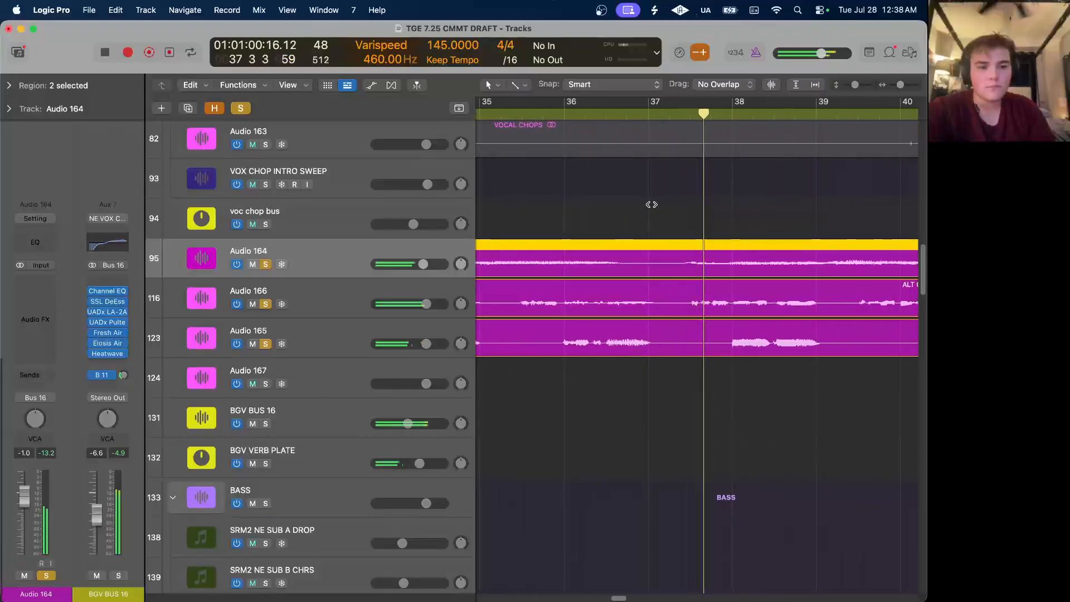
scroll(651, 205, "down", 3)
scroll(688, 219, "up", 4)
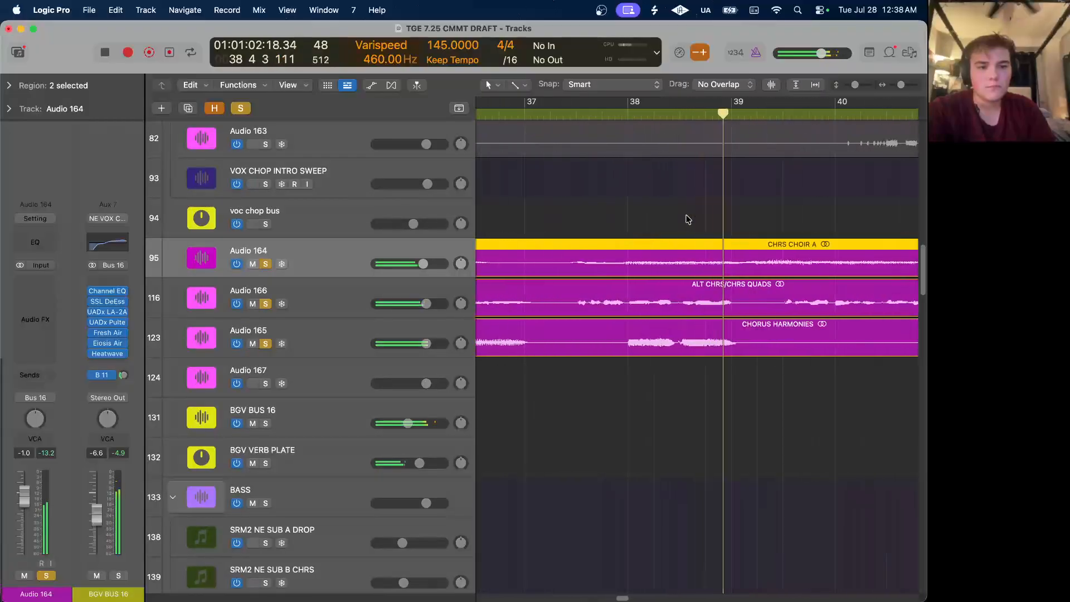
scroll(688, 218, "left", 10)
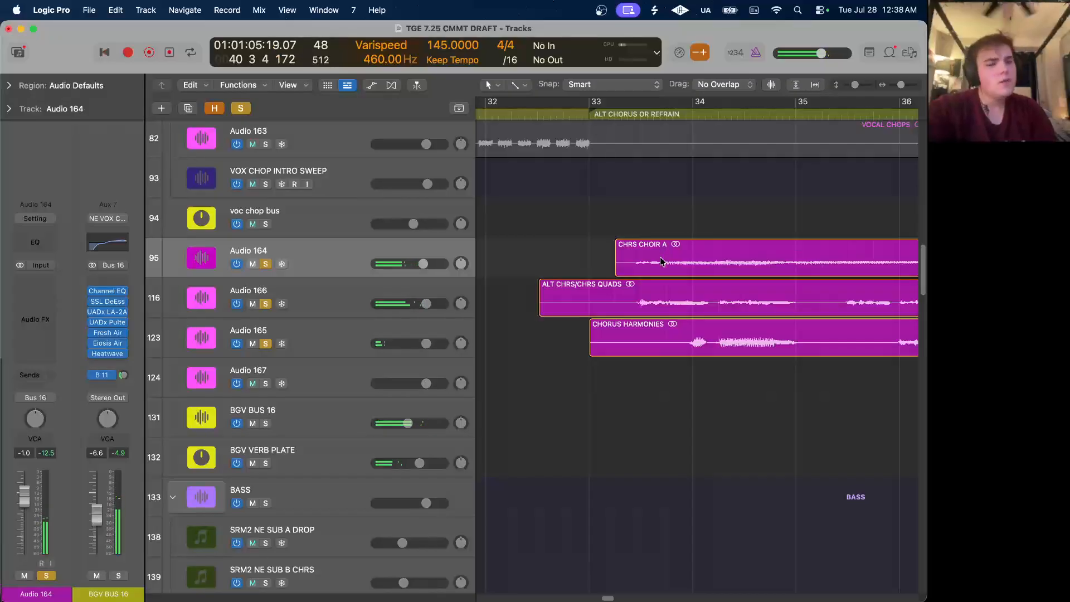
Unsolo Audio 166 and Audio 165, keeping only the Audio 164 choir soloed.
left_click(309, 246)
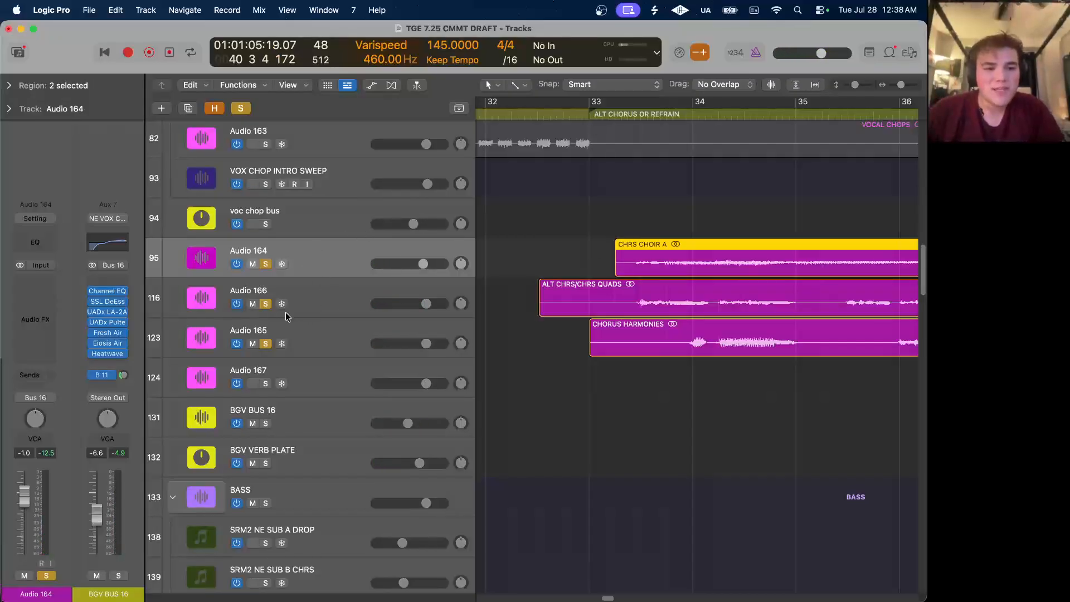
left_click_drag(268, 307, 267, 330)
scroll(573, 256, "up", 3)
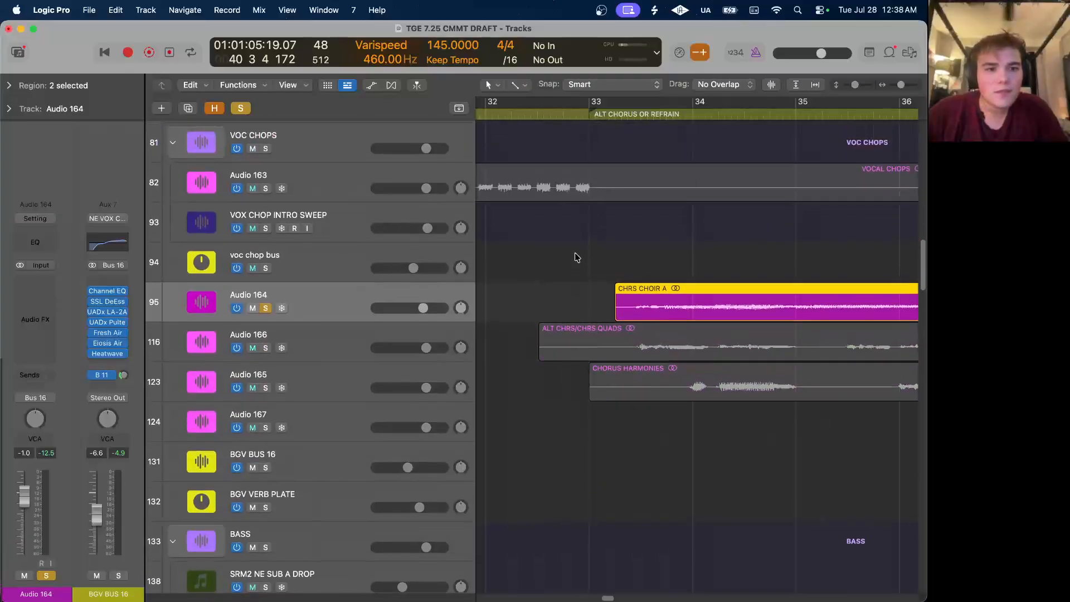
Play the CHRS CHOIR A region on its own from the start of the alt chorus at bar 33.
key("space")
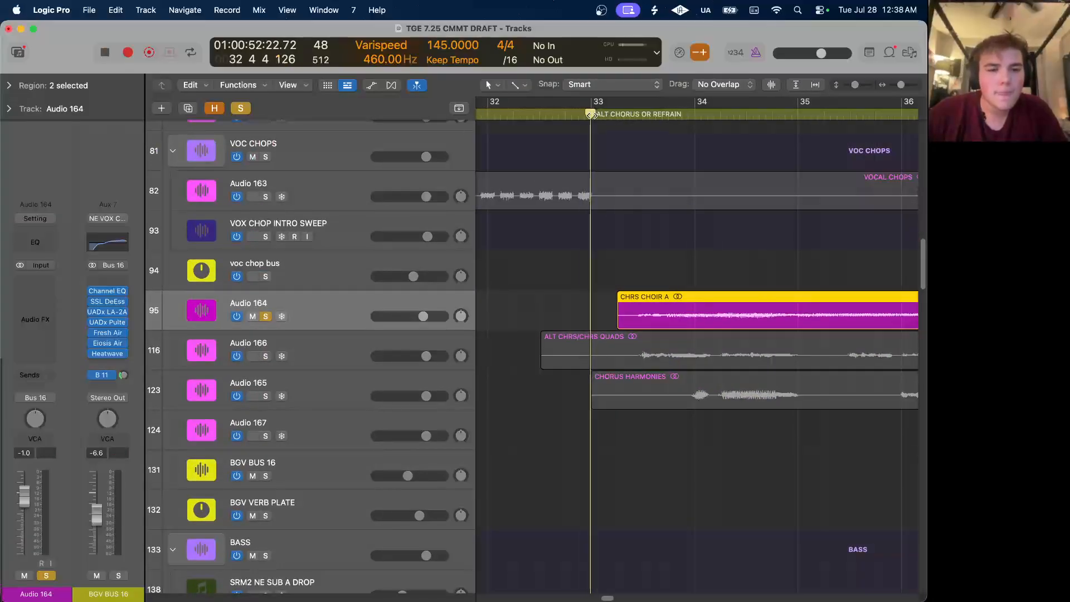
mouse_move(680, 319)
left_mouse_down()
mouse_move(646, 315)
mouse_move(669, 318)
left_mouse_up()
key("super+Right")
key("super+Right")
key("super+Right")
key("super+Left")
key("super+Left")
key("super+Left")
left_click(635, 114)
key("space")
Add Audio 166 and Audio 165 back to the solo and play all three vocal tracks from bar 33.
left_click_drag(266, 356, 269, 395)
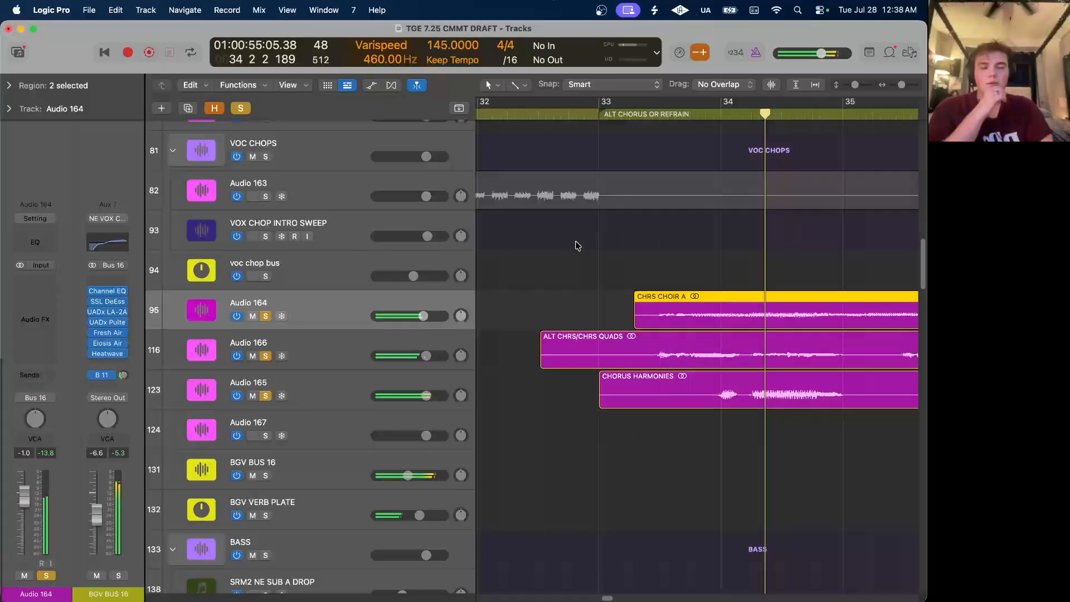
left_click(598, 115)
key("space")
scroll(739, 347, "right", 4)
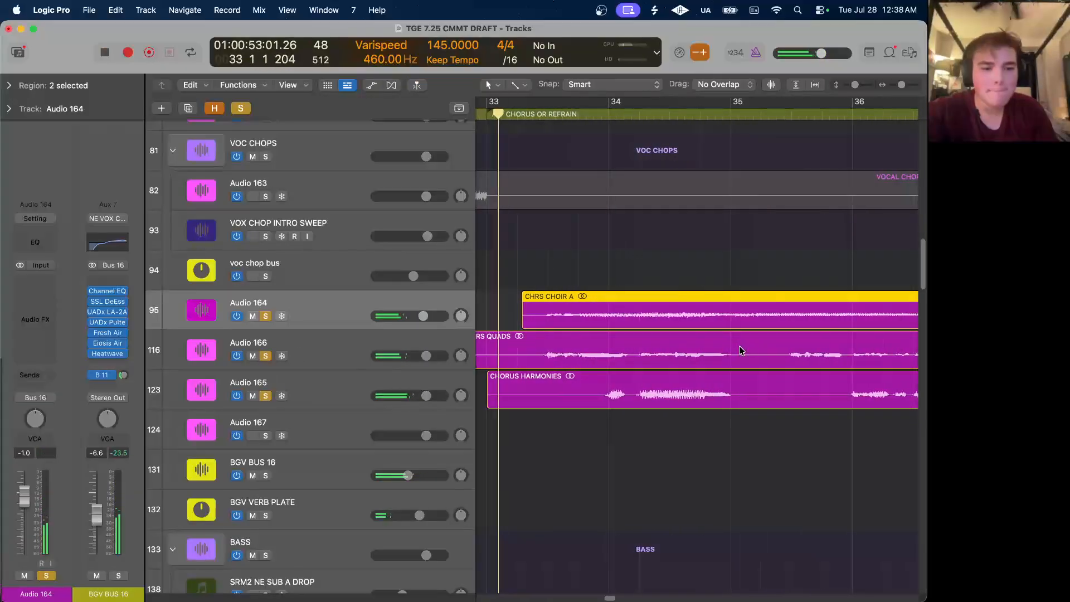
scroll(739, 345, "right", 5)
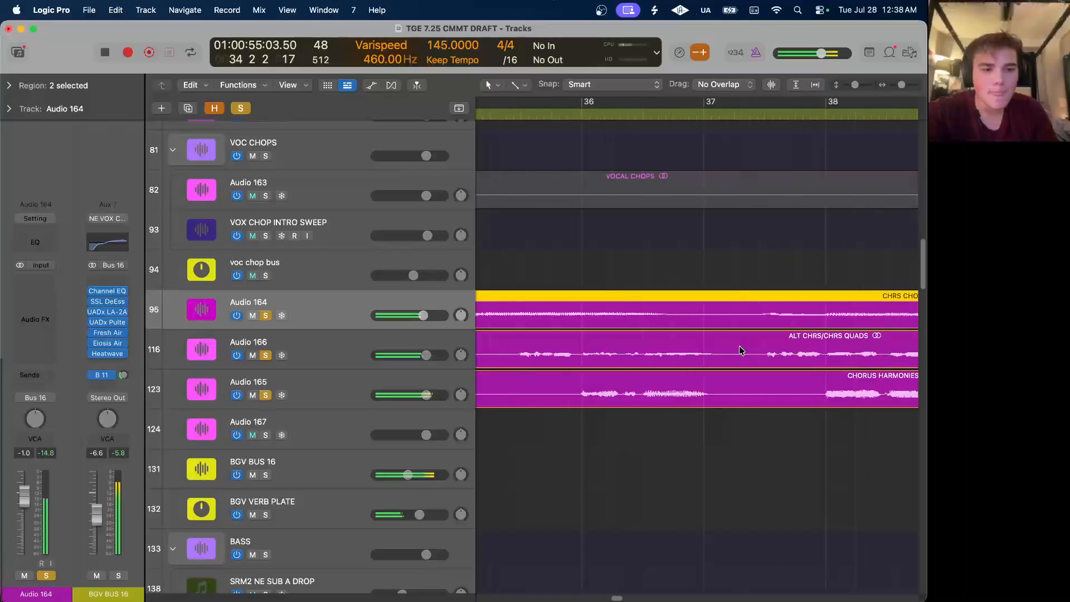
scroll(739, 344, "down", 10)
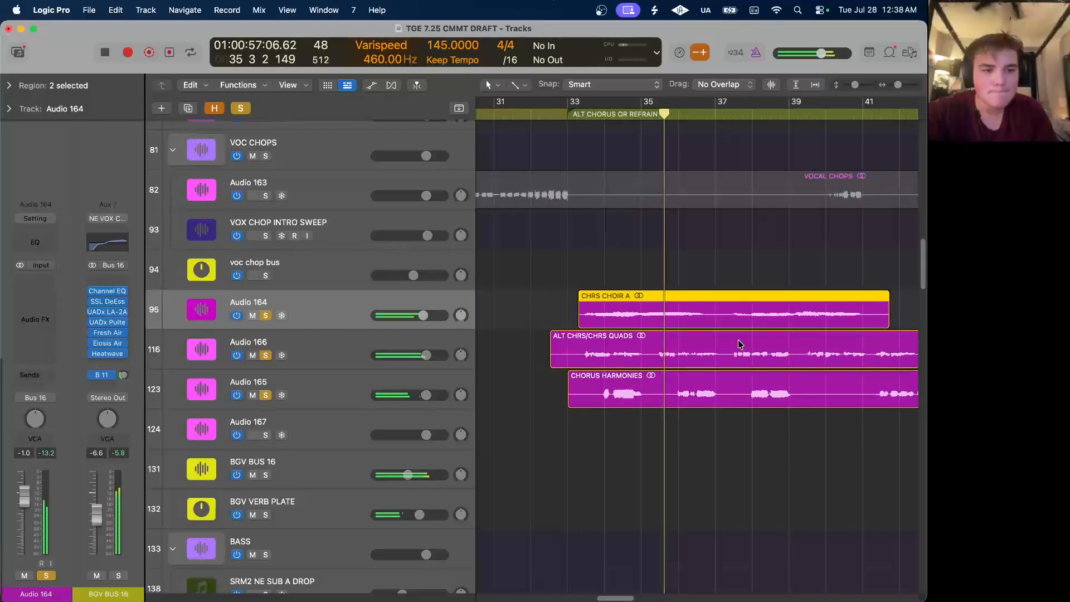
scroll(738, 344, "up", 10)
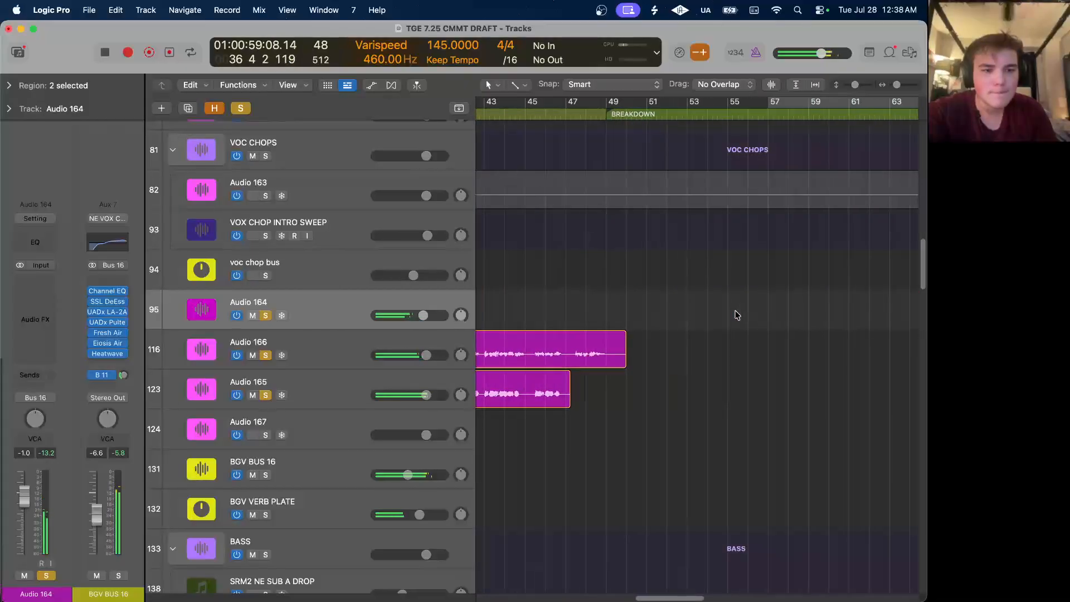
Select the CHRS CHOIR A.2 region on Audio 164 at the start of CHORUS A2.
left_click(724, 343)
scroll(730, 346, "up", 8)
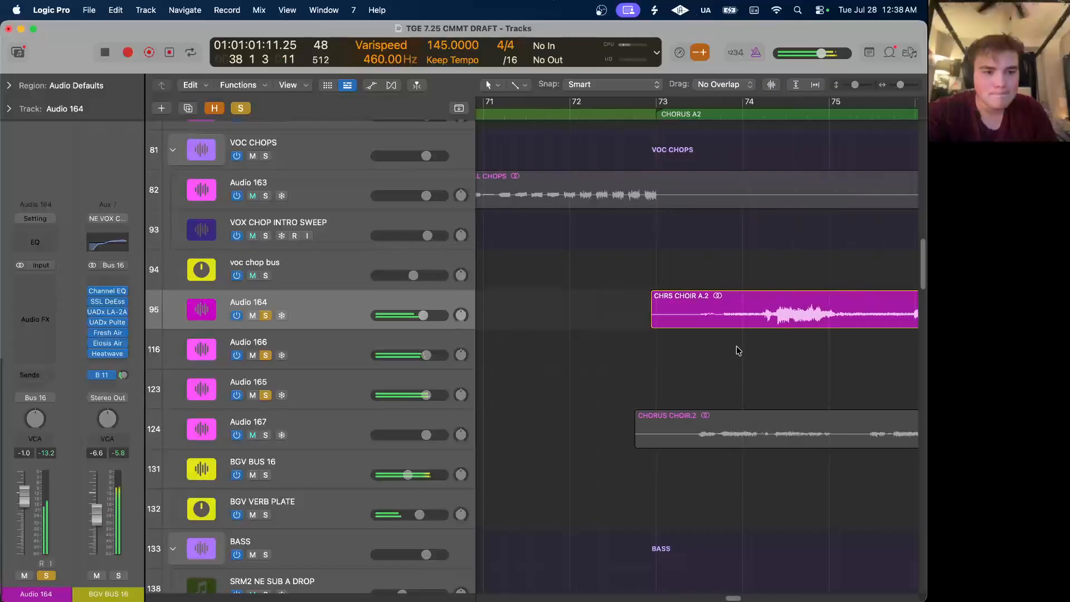
scroll(741, 340, "right", 3)
left_click_drag(759, 324, 755, 327)
scroll(729, 365, "down", 10)
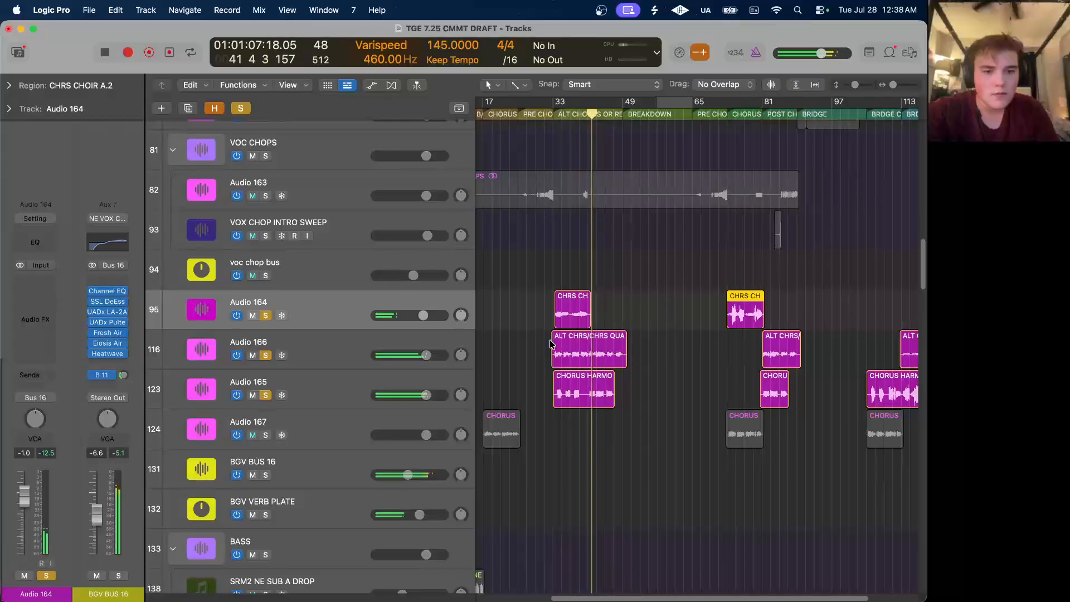
Clear the solos on the background vocal tracks while the alt chorus keeps playing.
scroll(575, 348, "up", 3)
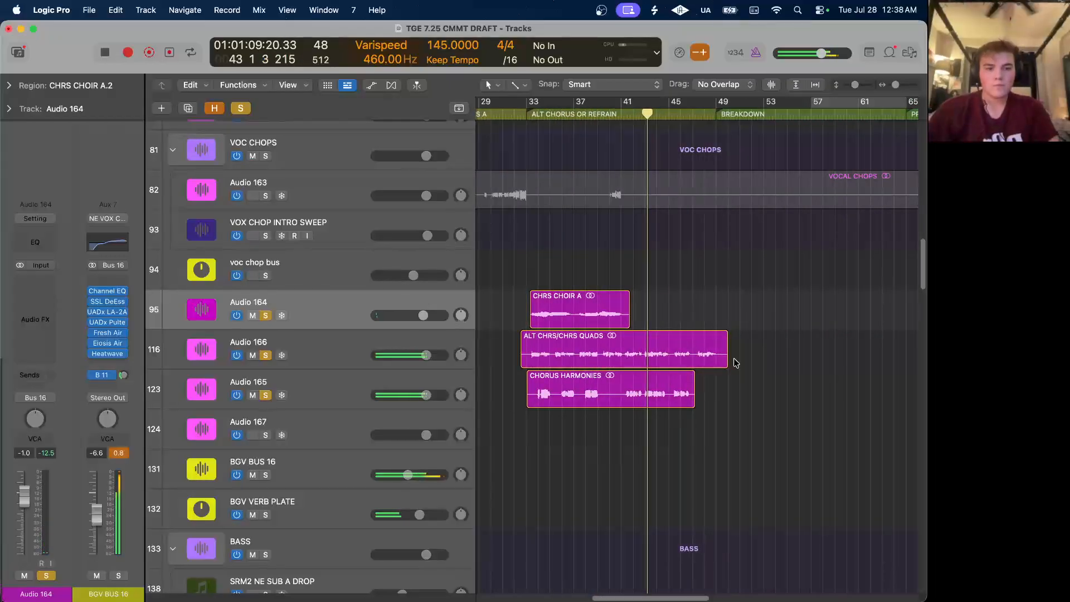
scroll(732, 301, "up", 3)
key("ctrl+s")
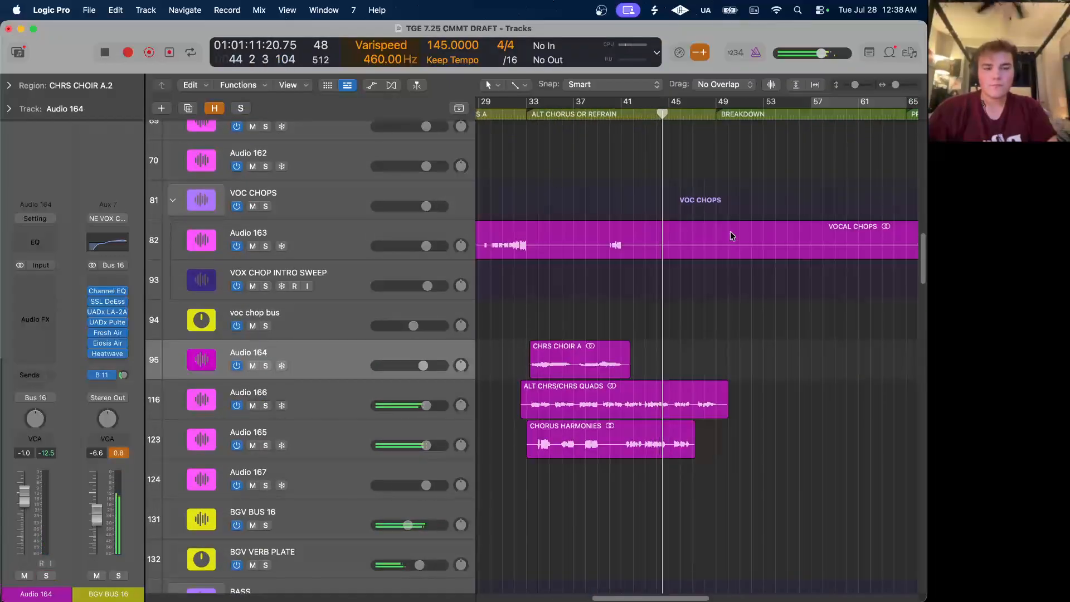
Play the full mix to the end of the alt chorus and return the playhead to bar 33.
scroll(731, 235, "down", 15)
scroll(731, 234, "up", 10)
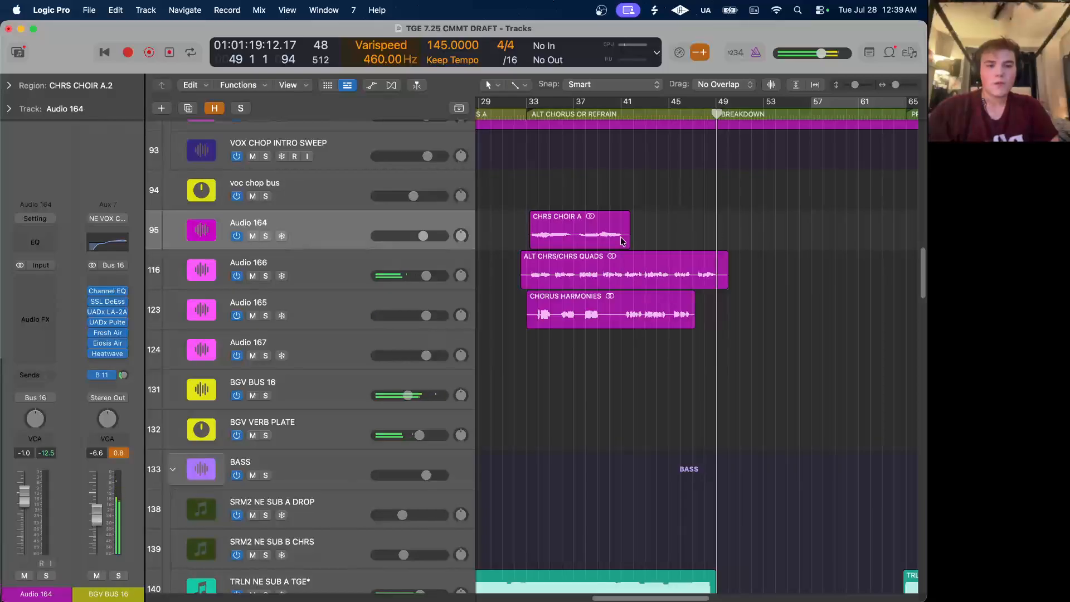
scroll(493, 187, "down", 5)
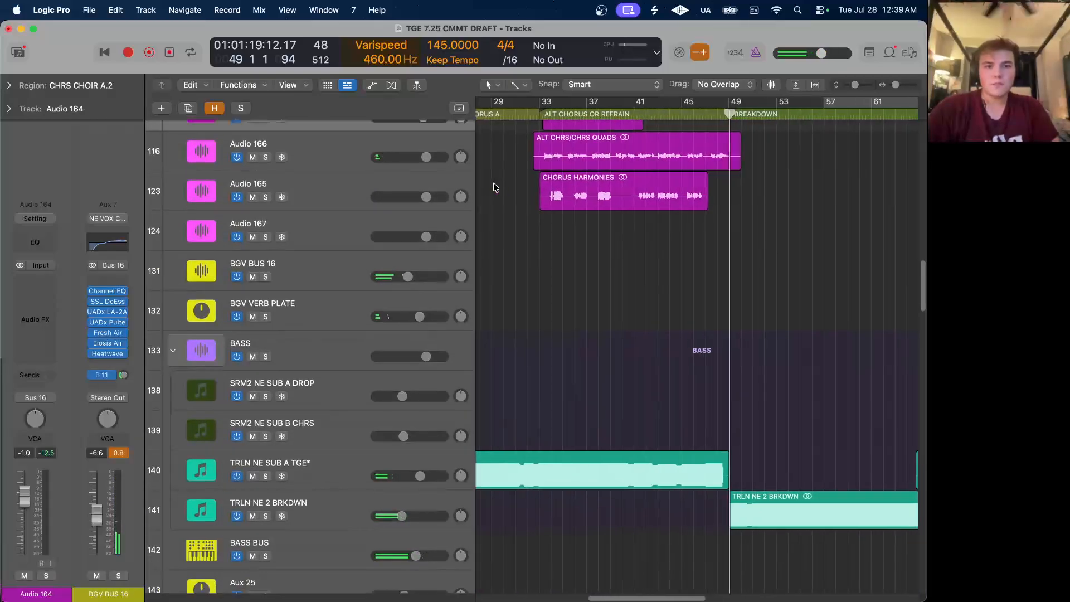
left_click(541, 115)
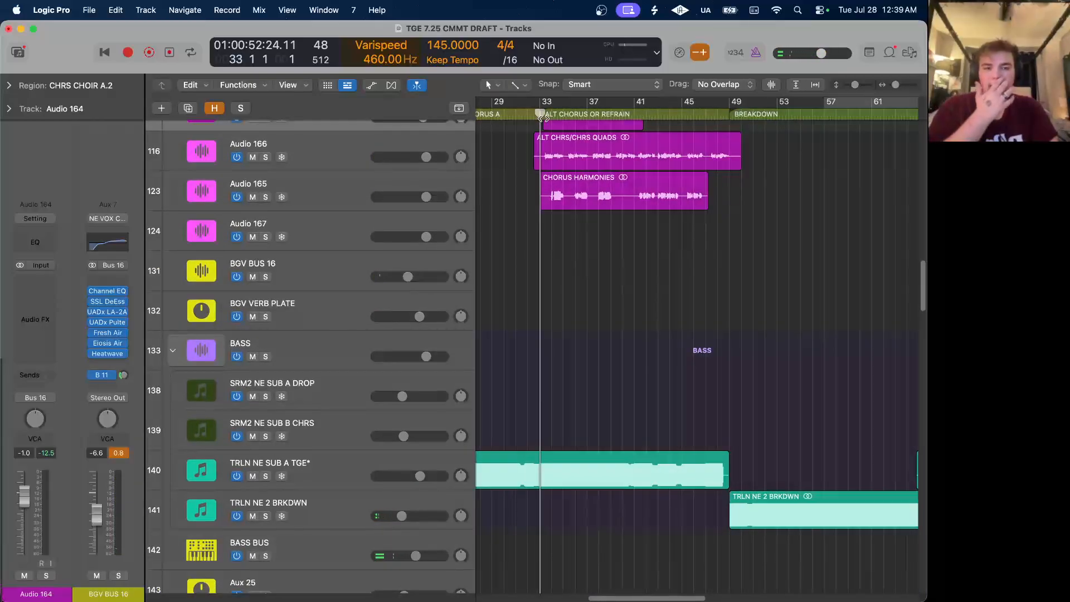
Place the playhead at bar 49, the start of BREAKDOWN, and select the TB-303 A track in the ARPEGGIOS stack.
scroll(542, 118, "down", 15)
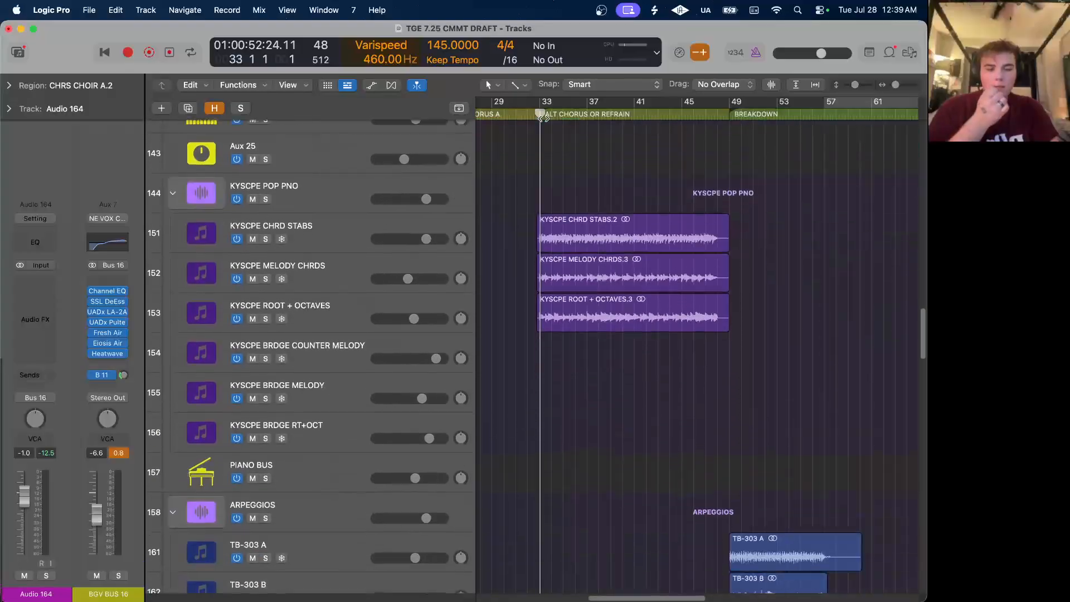
scroll(543, 118, "right", 5)
left_click(569, 115)
left_click(334, 365)
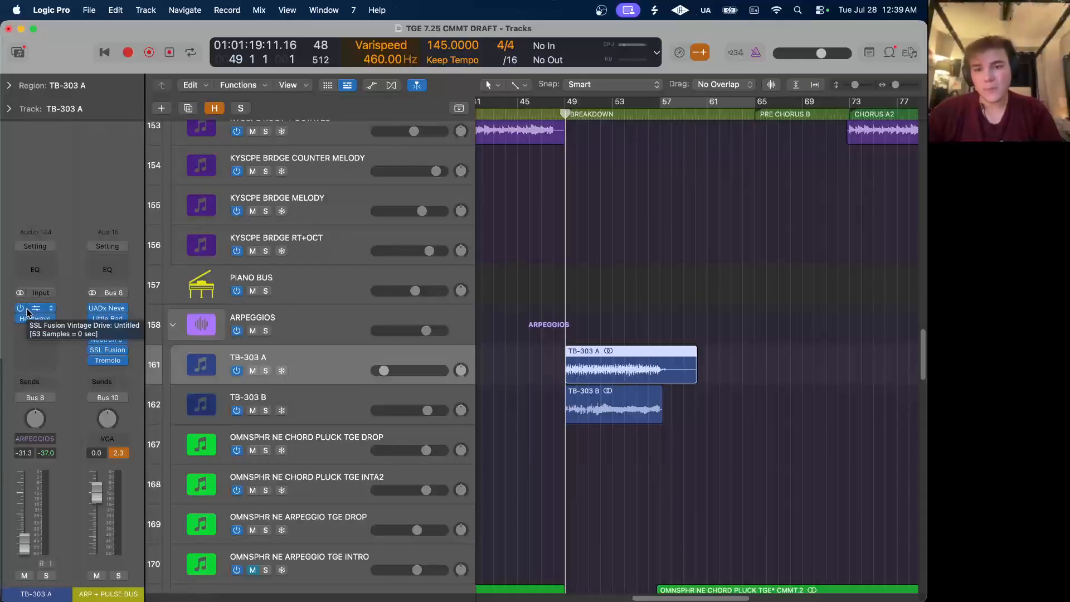
Solo TB-303 A and TB-303 B, play them through the breakdown, and return the playhead to bar 49.
left_click(265, 371)
left_click(266, 408)
key("space")
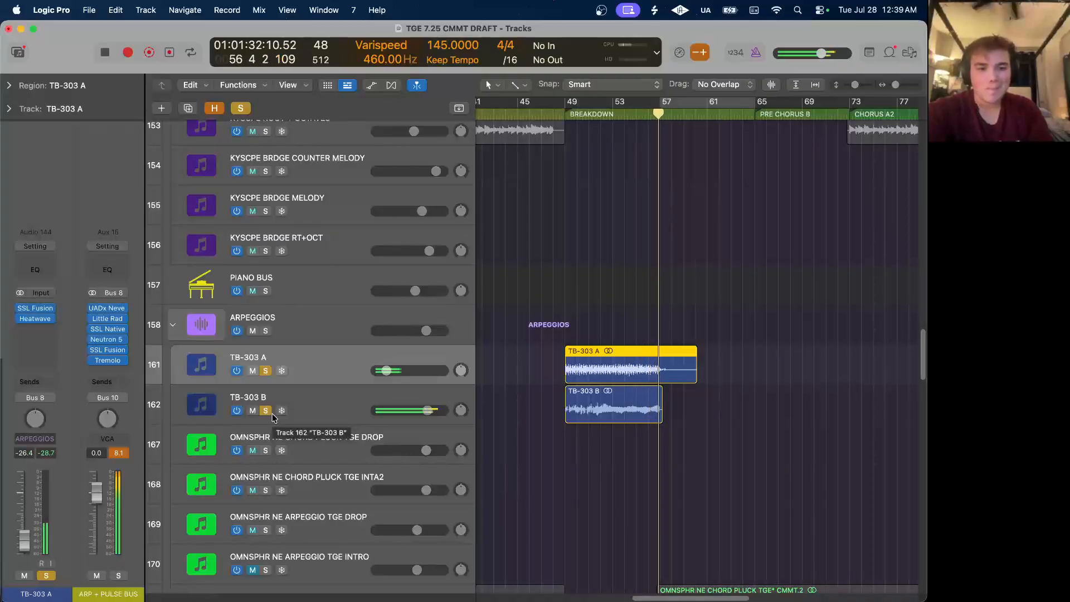
key("space")
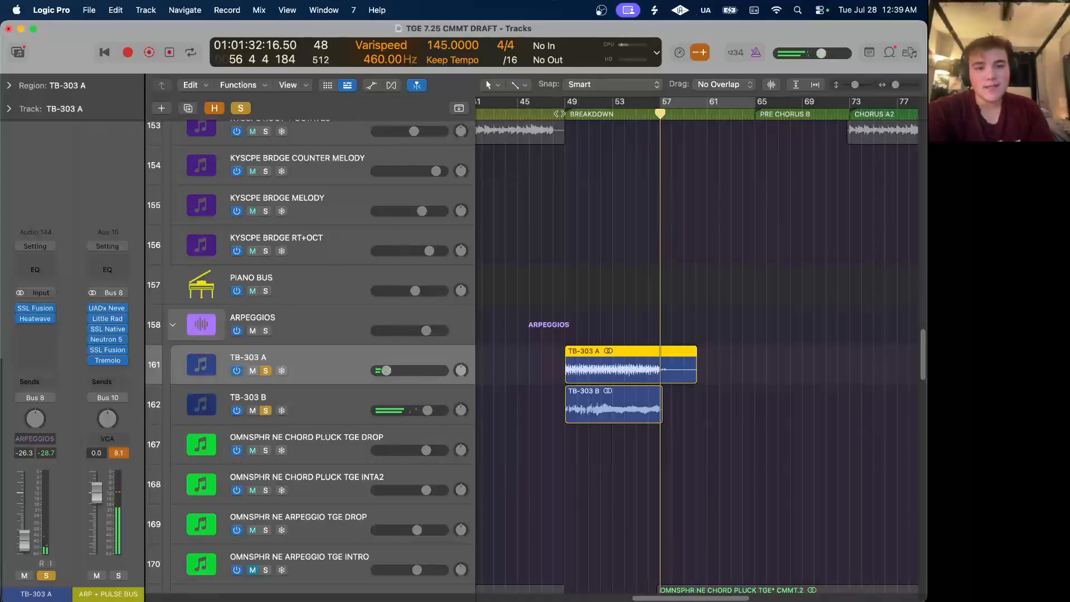
left_click(556, 103)
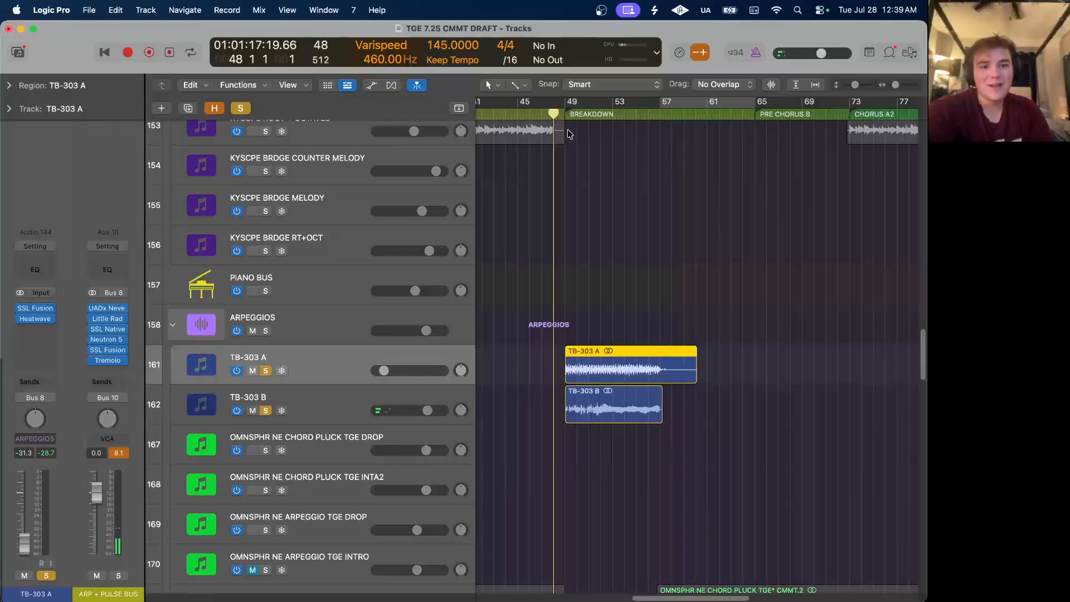
left_click(563, 115)
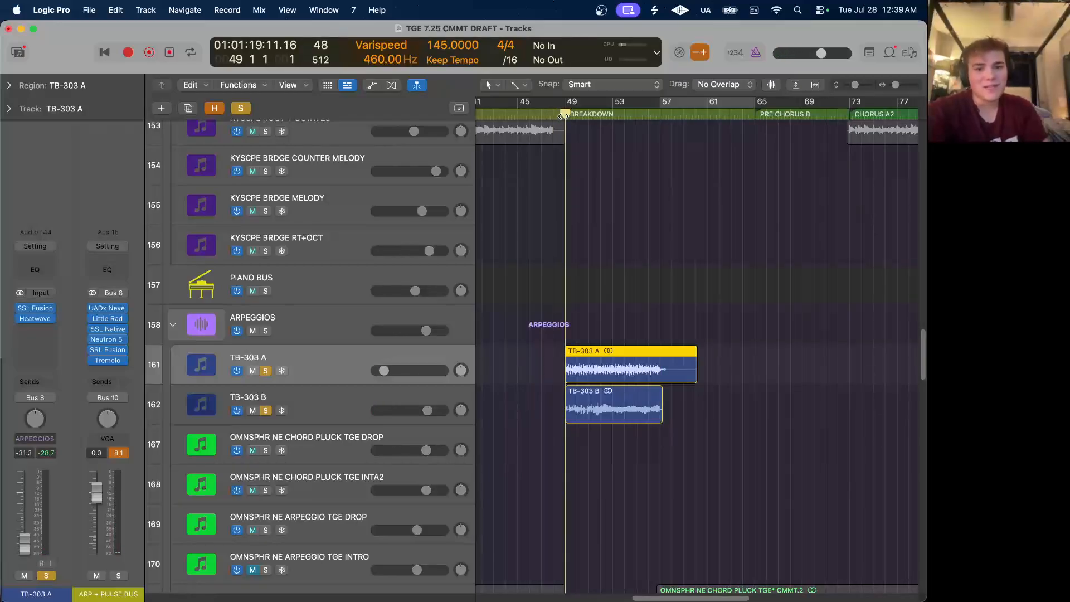
Inspect the SSL Fusion Vintage Drive and Heatwave plug-ins on TB-303 A, closing each window.
left_click(48, 308)
left_click_drag(715, 456, 352, 171)
left_click(191, 170)
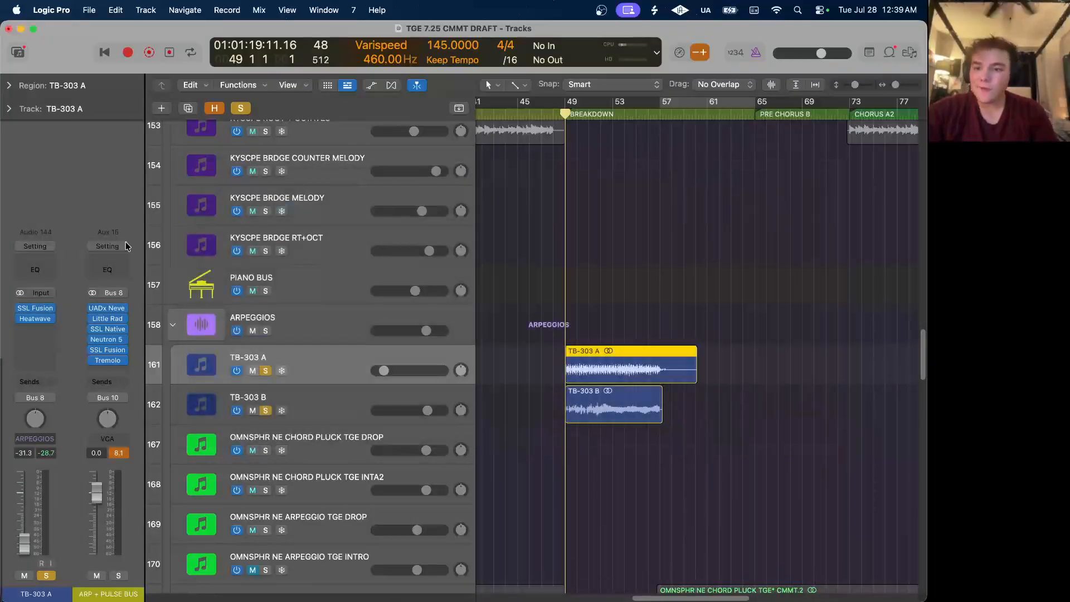
left_click(35, 319)
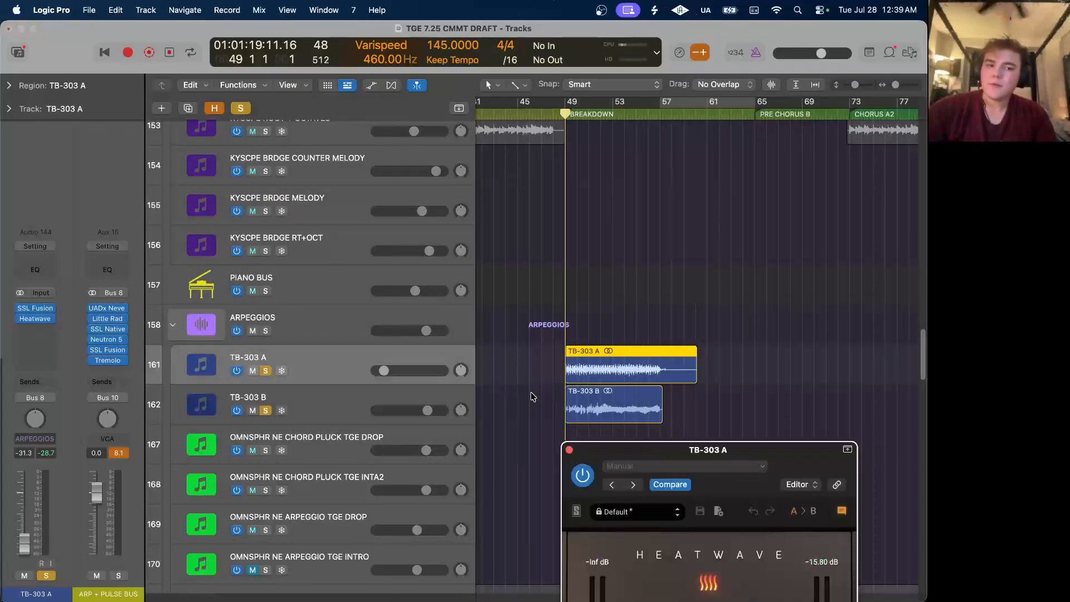
left_click(569, 450)
Show the track automation to examine the TB-303 A lane over the breakdown, and hide it again.
key("a")
scroll(613, 373, "up", 5)
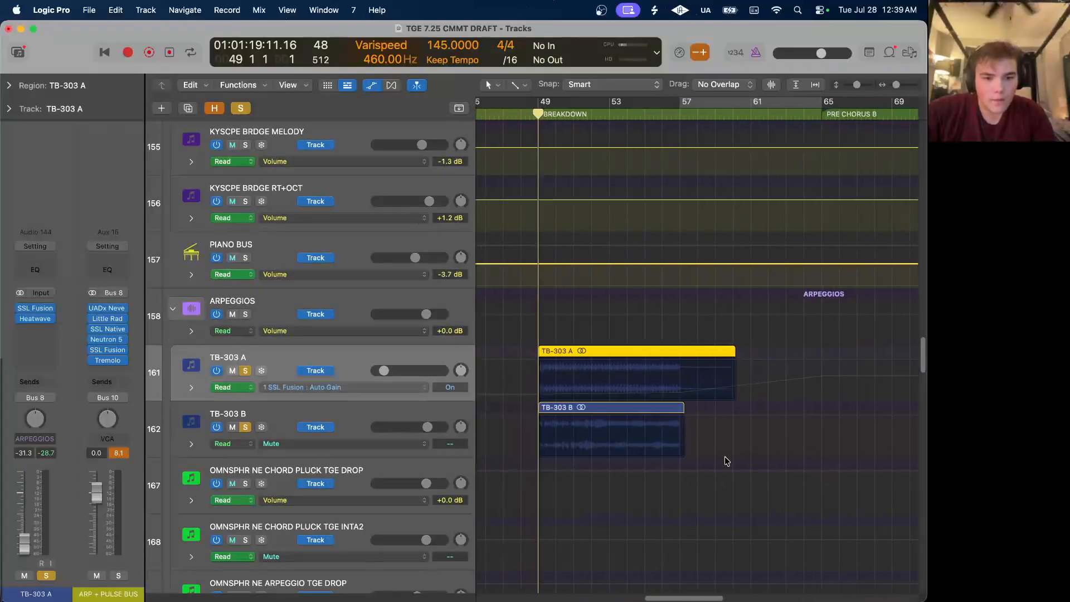
key("a")
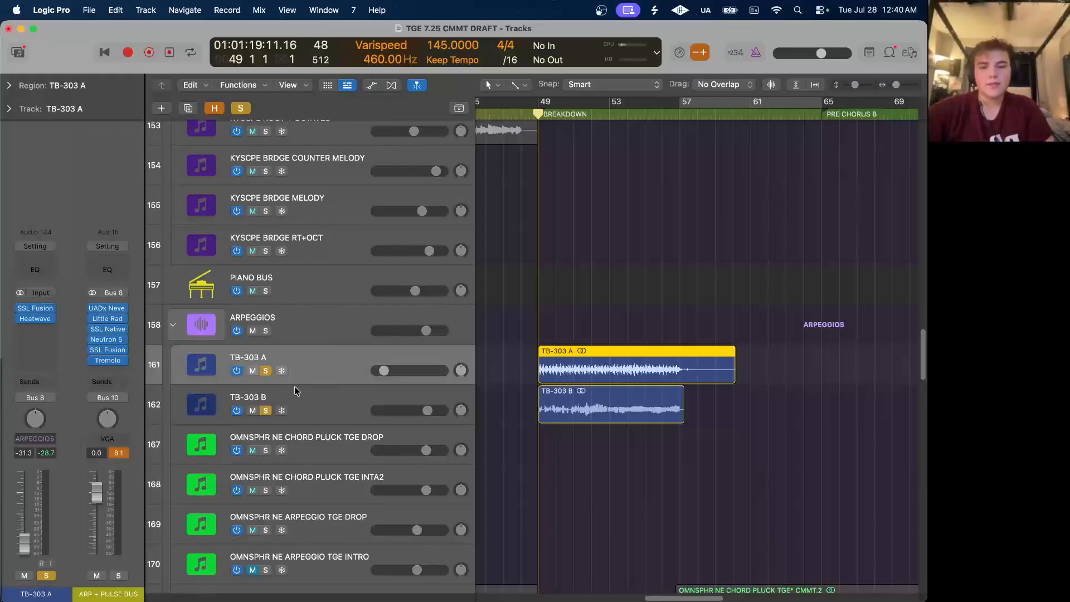
Take TB-303 B out of the solo and play TB-303 A alone from bar 49 to about bar 57.
left_click(266, 410)
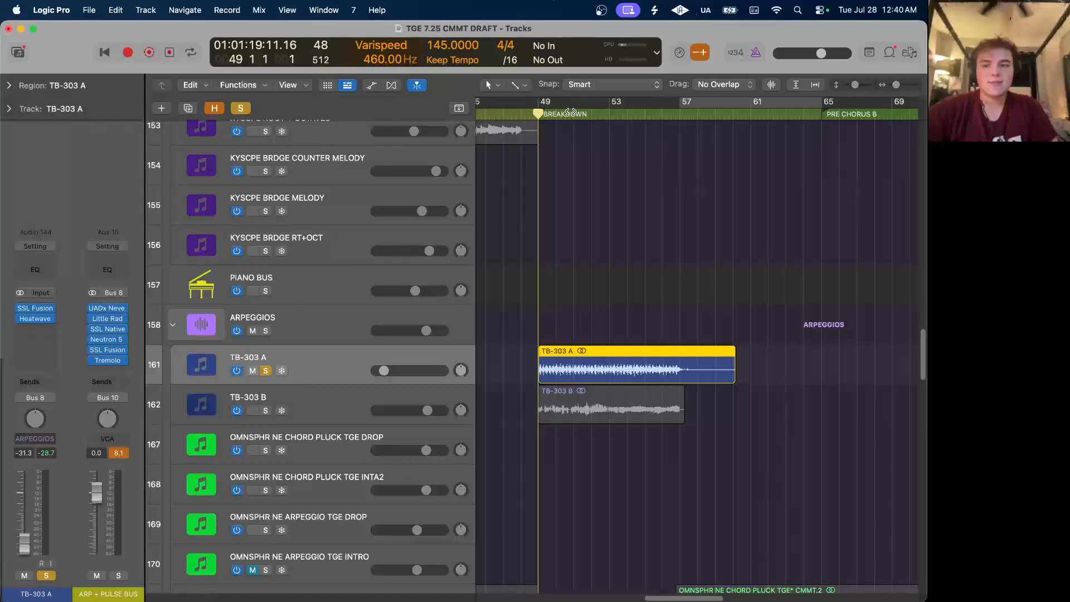
key("space")
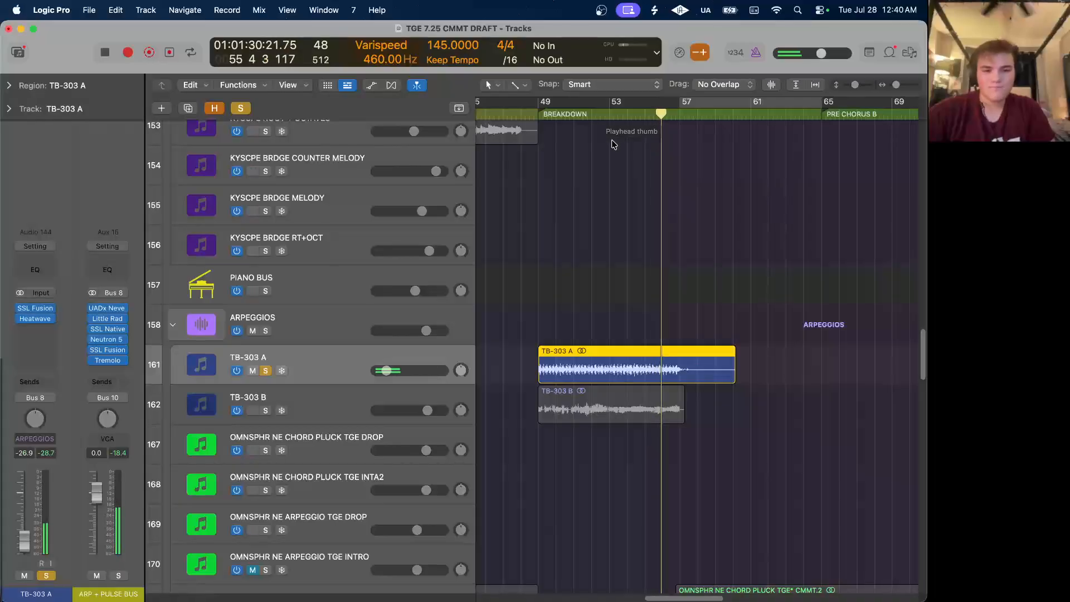
key("space")
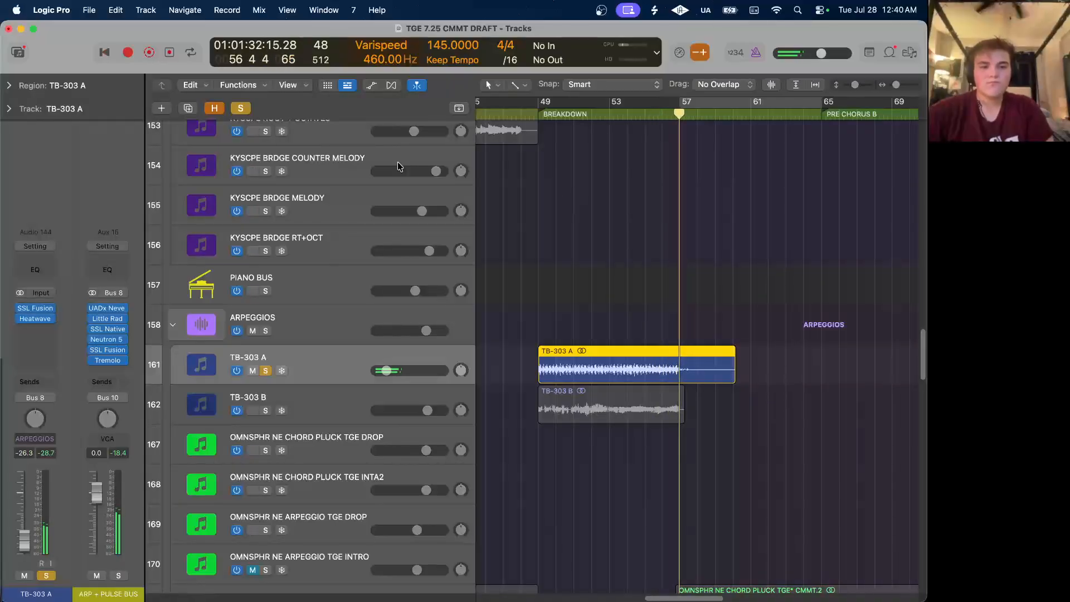
Clear the TB-303 A solo, solo the BTRY4 OPEN HAT* track, and play its New (default) region from bar 49.
left_click(241, 108)
scroll(486, 240, "down", 8)
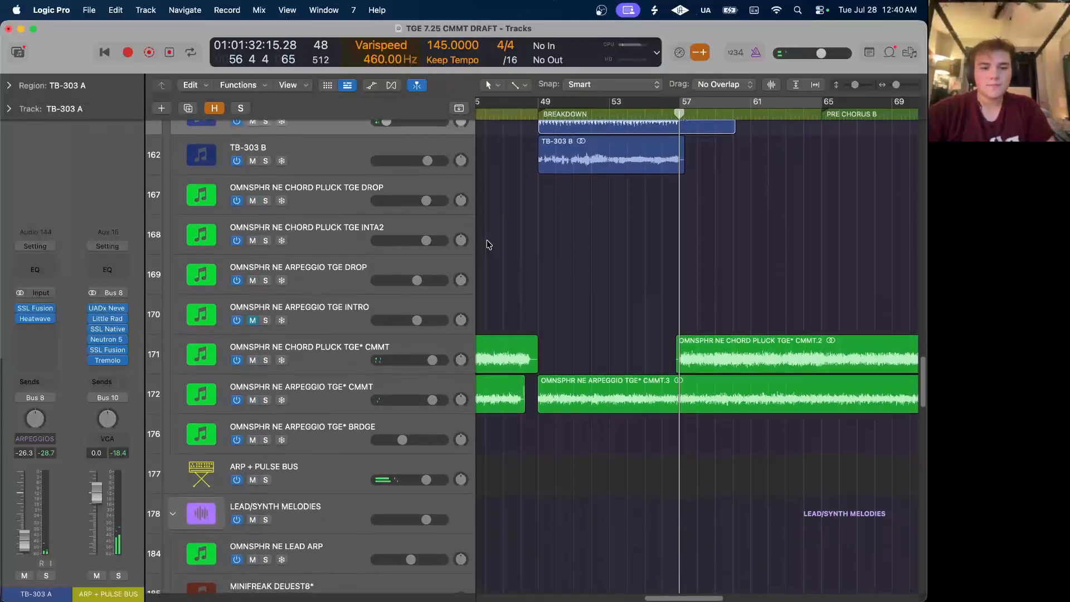
scroll(395, 246, "down", 15)
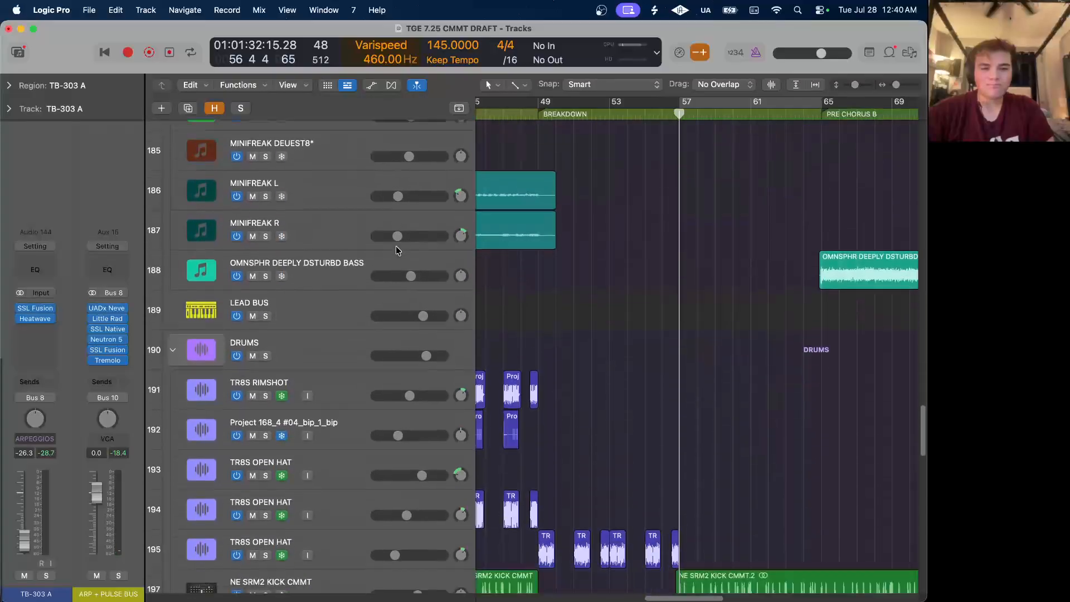
scroll(395, 246, "down", 5)
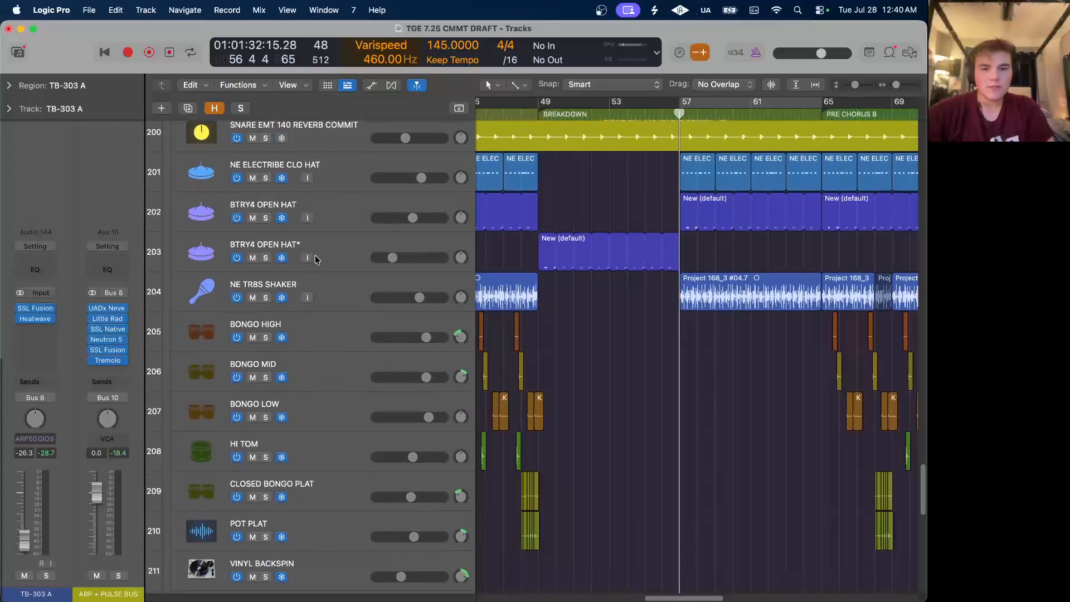
left_click(350, 258)
left_click(266, 258)
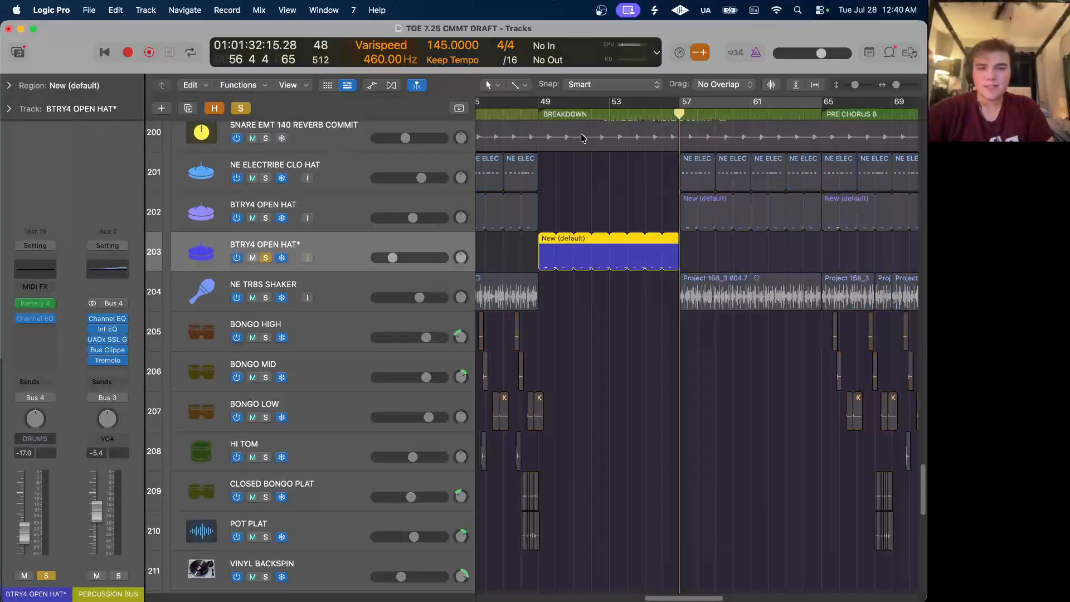
key("shift+space")
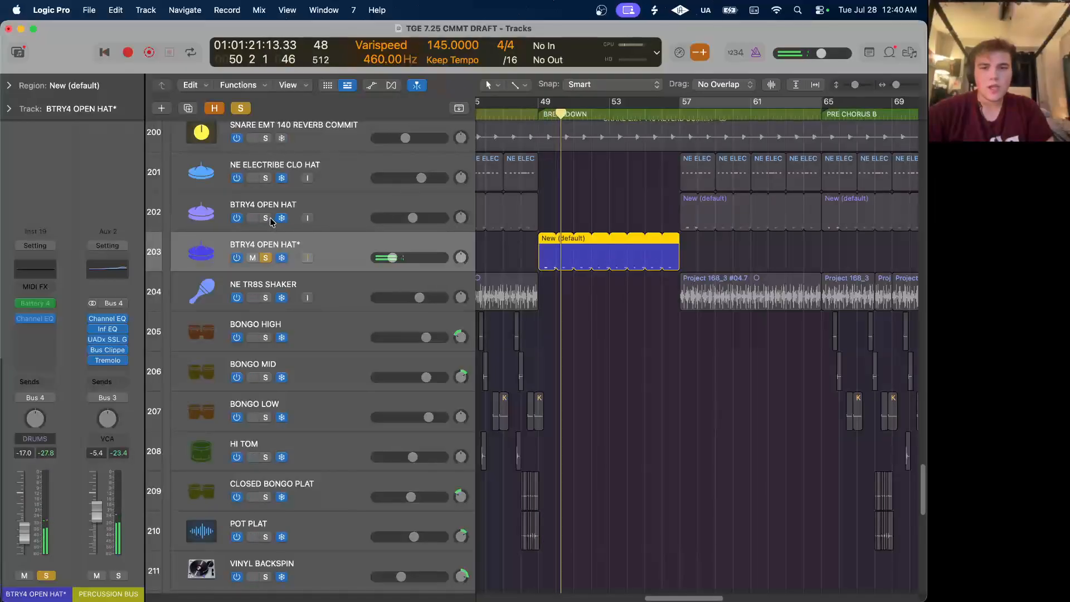
Clear the open hat solo, solo the FX stack, and play its two KSHMR regions leading into the breakdown.
left_click(240, 107)
scroll(463, 369, "down", 5)
scroll(463, 369, "down", 5)
scroll(390, 341, "left", 3)
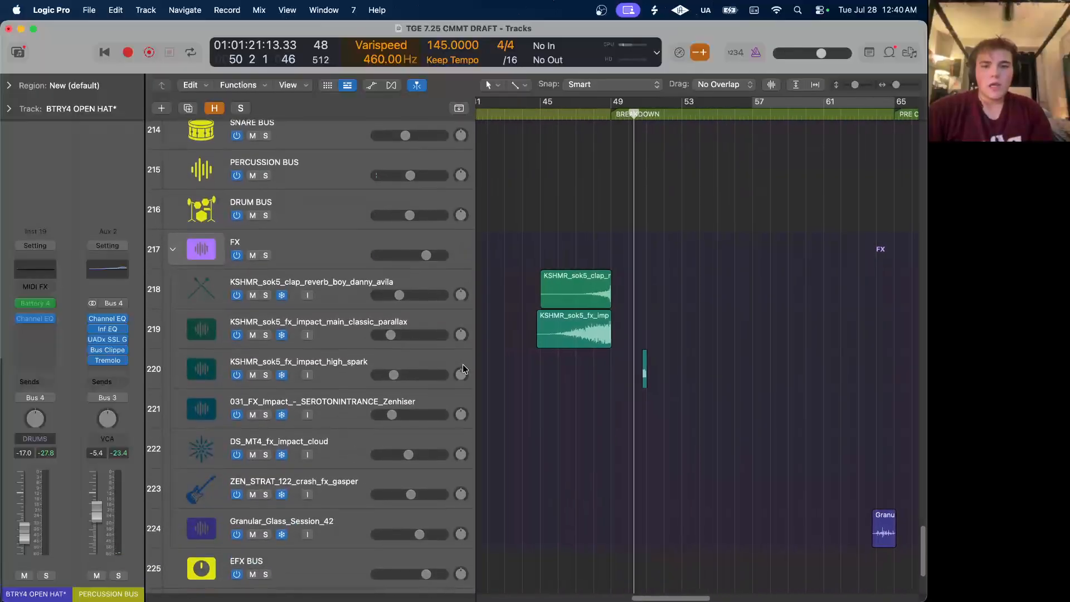
left_click(265, 254)
left_click(578, 115)
key("space")
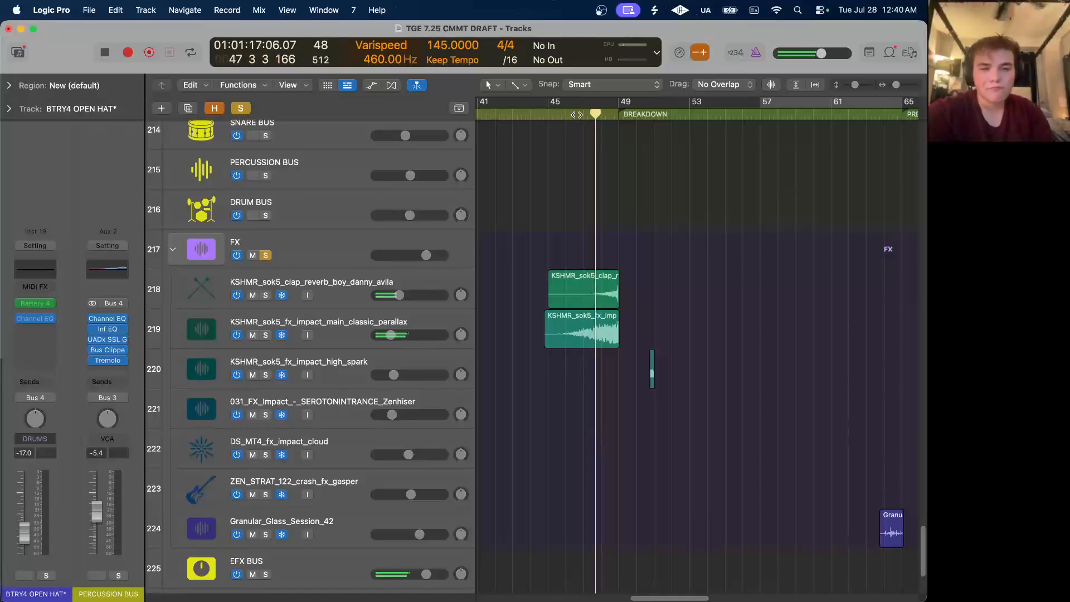
Stop the FX playback at the breakdown and place the playhead in bar 50, just before the high spark impact region.
scroll(578, 242, "up", 5)
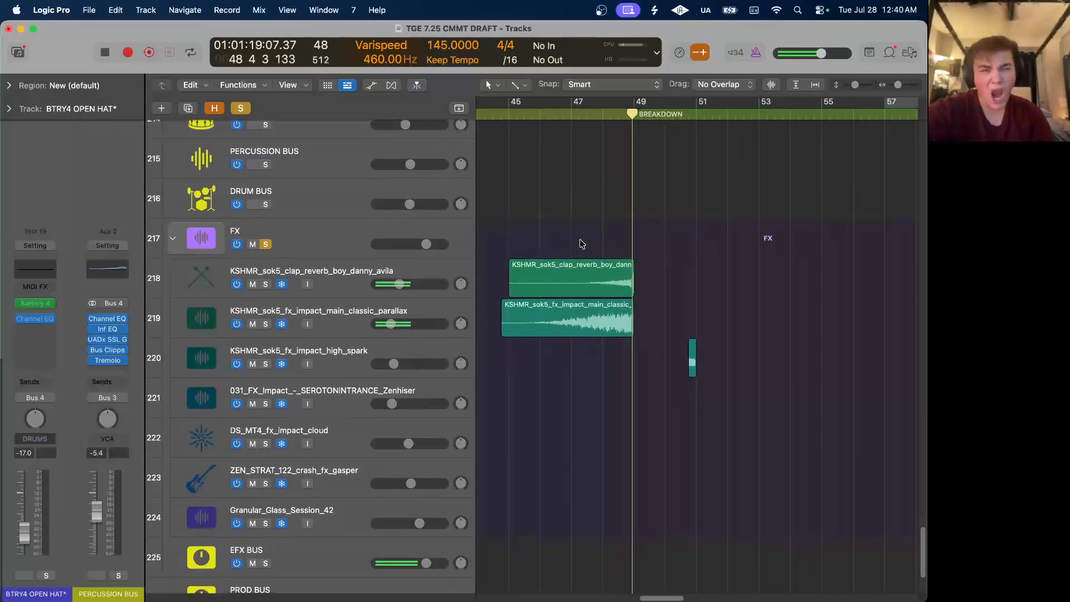
key("space")
left_click(681, 113)
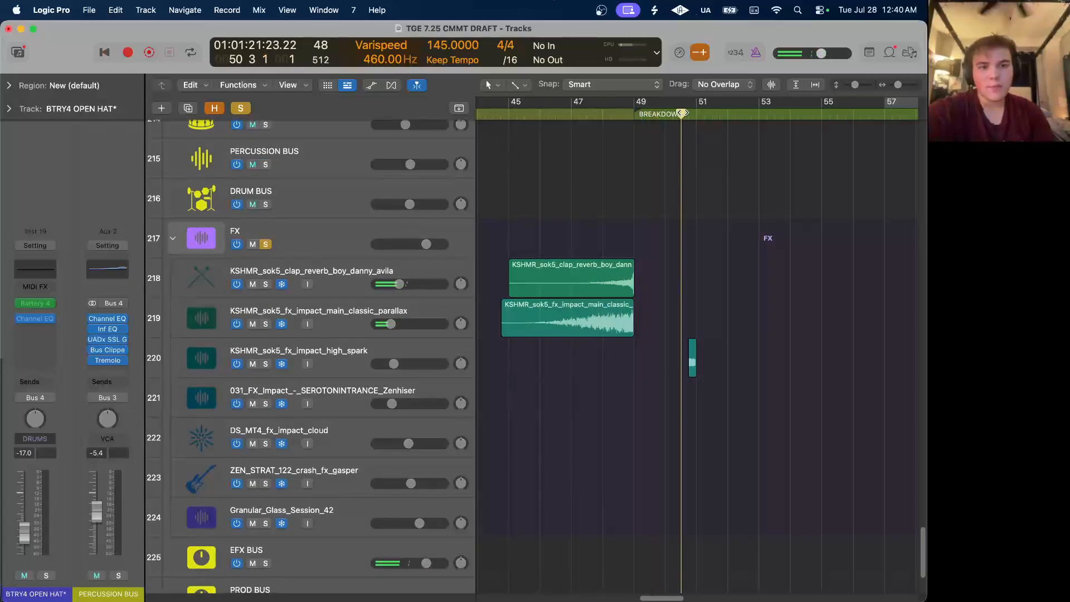
Look over the FX regions across the arrangement, including the clap reverb region leading into the breakdown and the high spark impact.
scroll(565, 424, "right", 5)
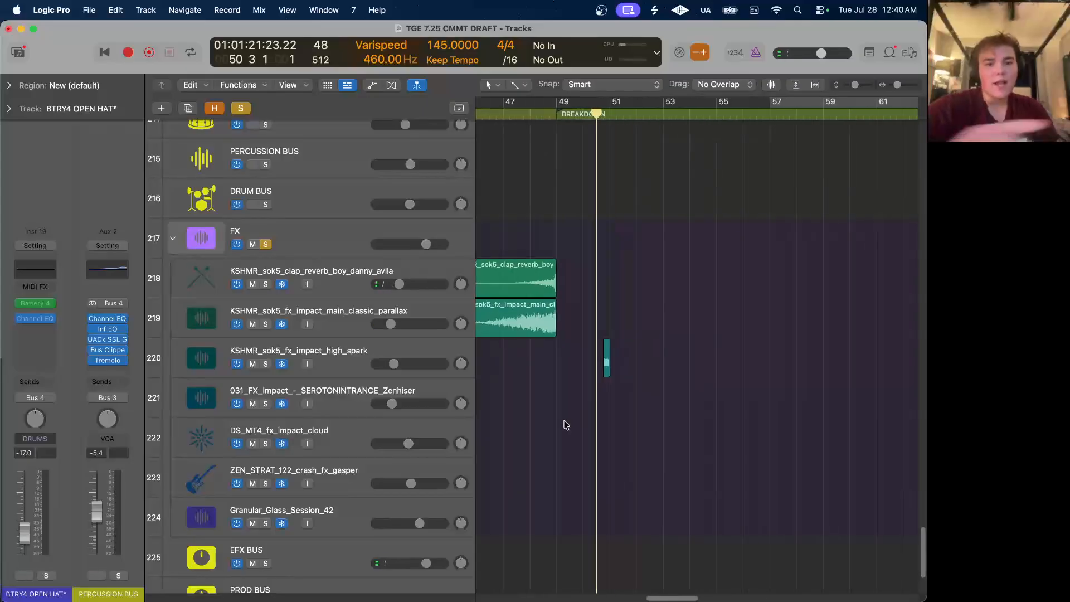
scroll(566, 424, "down", 3)
scroll(566, 424, "down", 5)
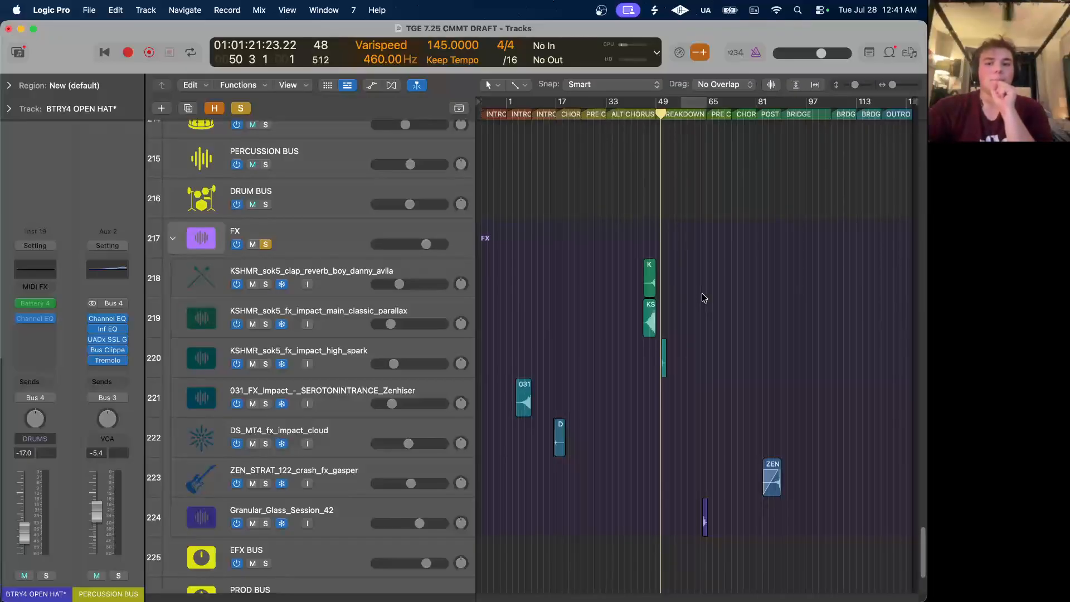
scroll(703, 298, "up", 5)
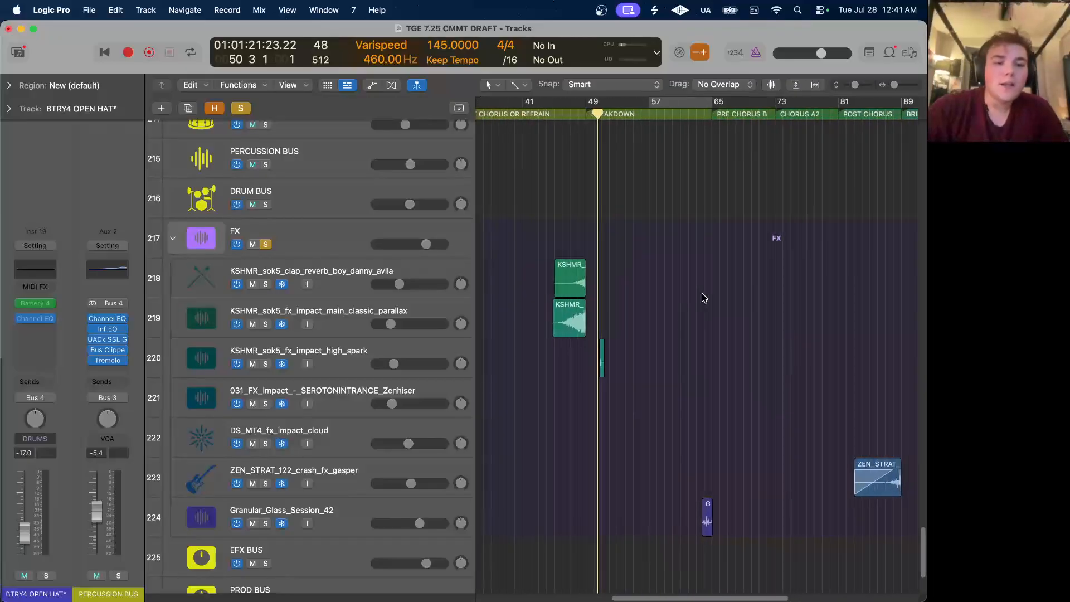
left_click(560, 273)
scroll(560, 273, "up", 5)
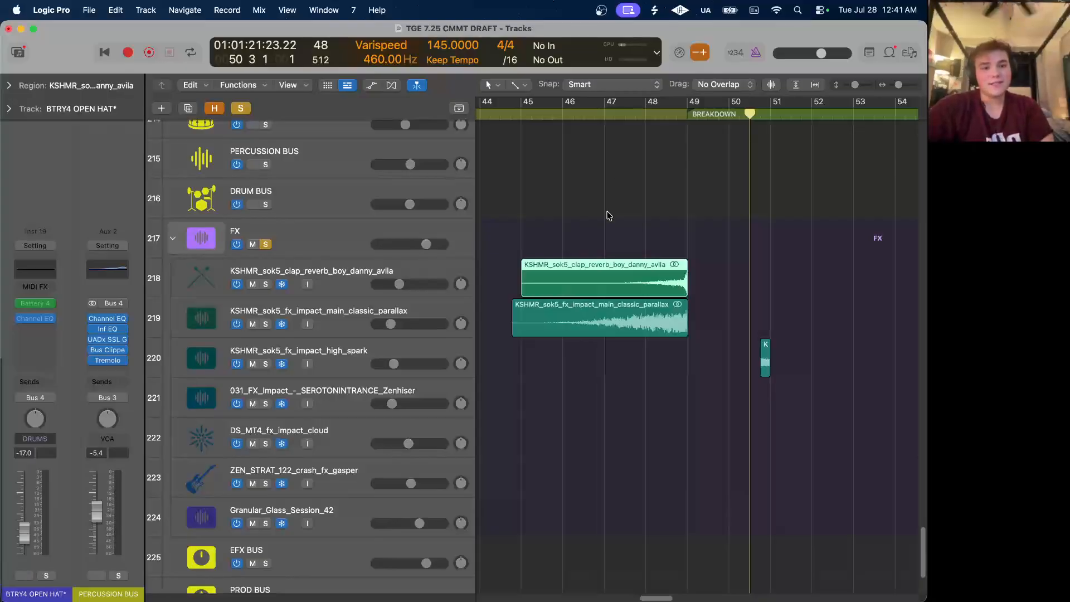
scroll(606, 214, "down", 3)
scroll(661, 202, "up", 6)
scroll(792, 206, "right", 5)
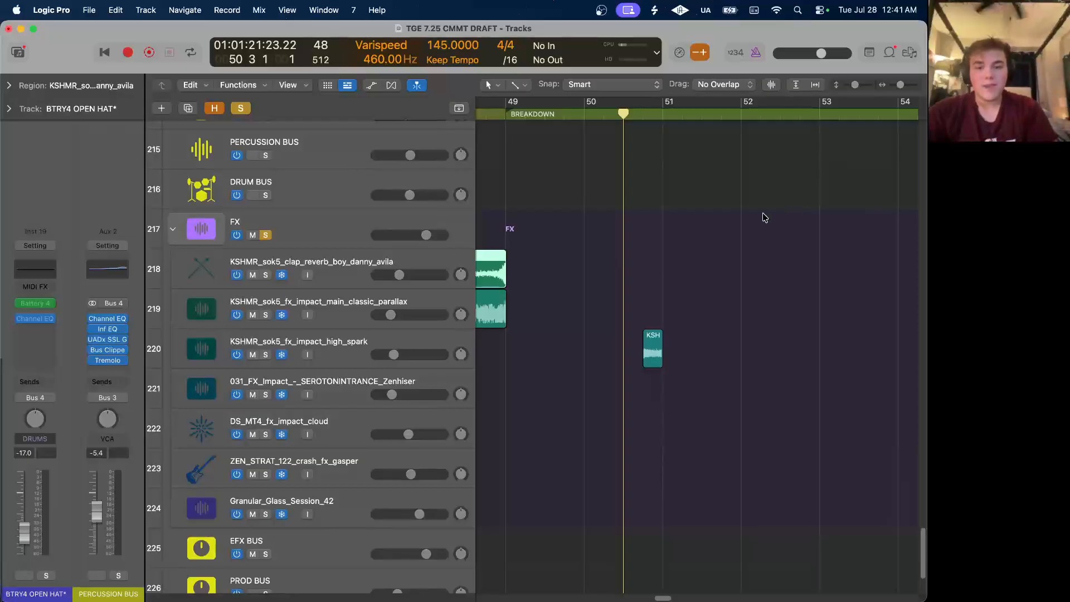
Play back the soloed high spark impact before bar 51, including a pass starting from bar 50.
left_click(633, 113)
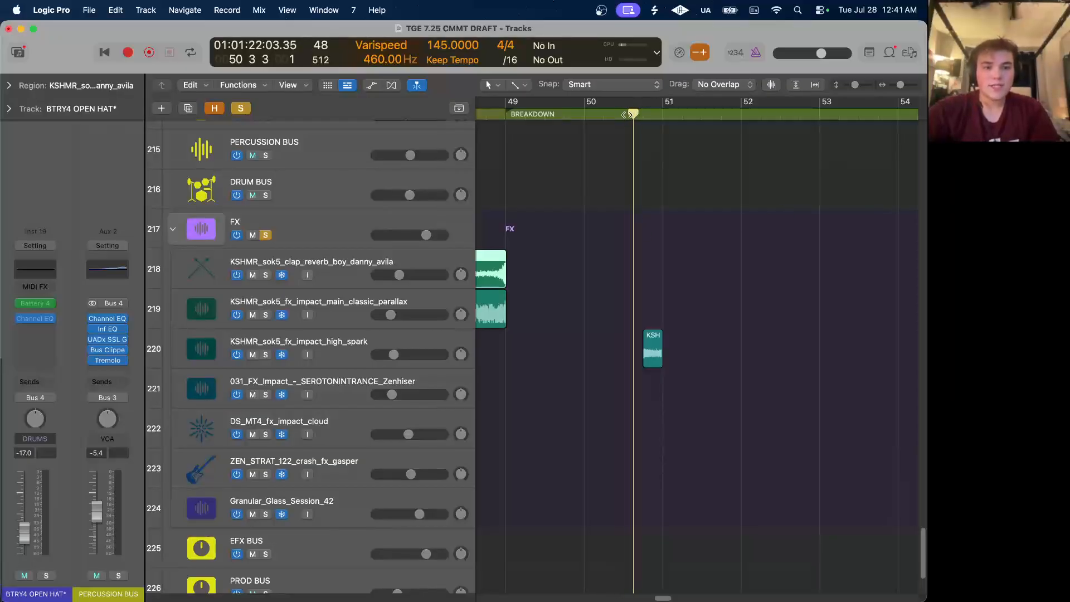
left_click_drag(624, 115, 613, 114)
key("space")
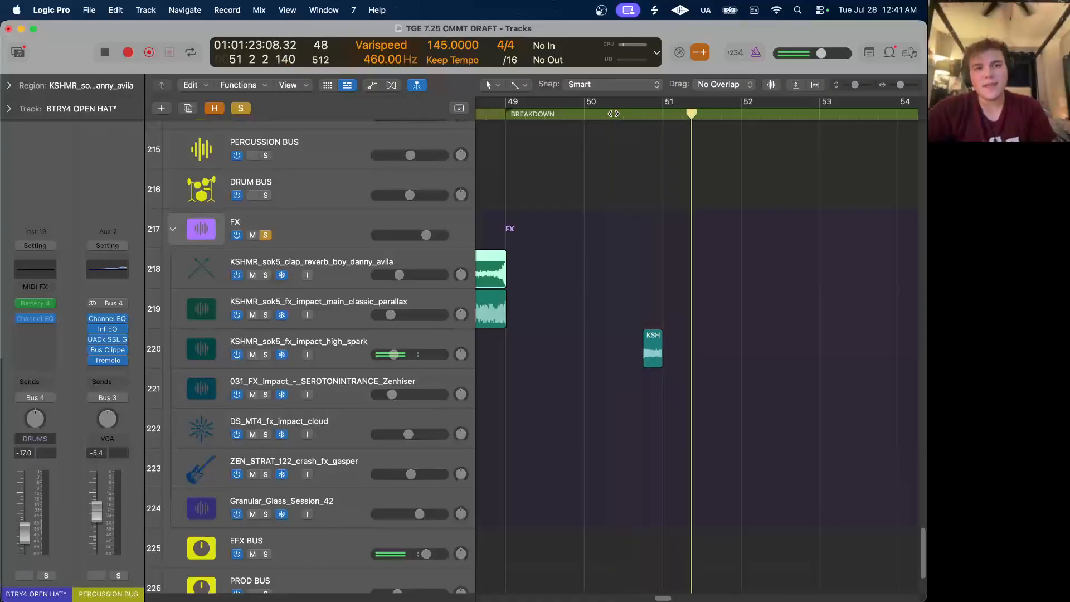
key("space")
left_click(584, 114)
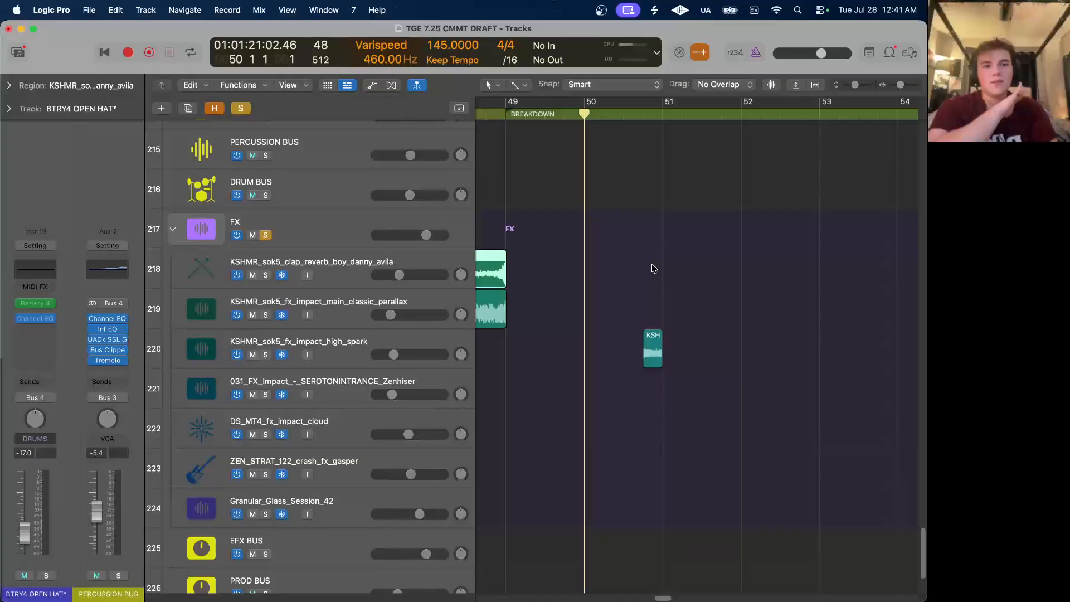
key("space")
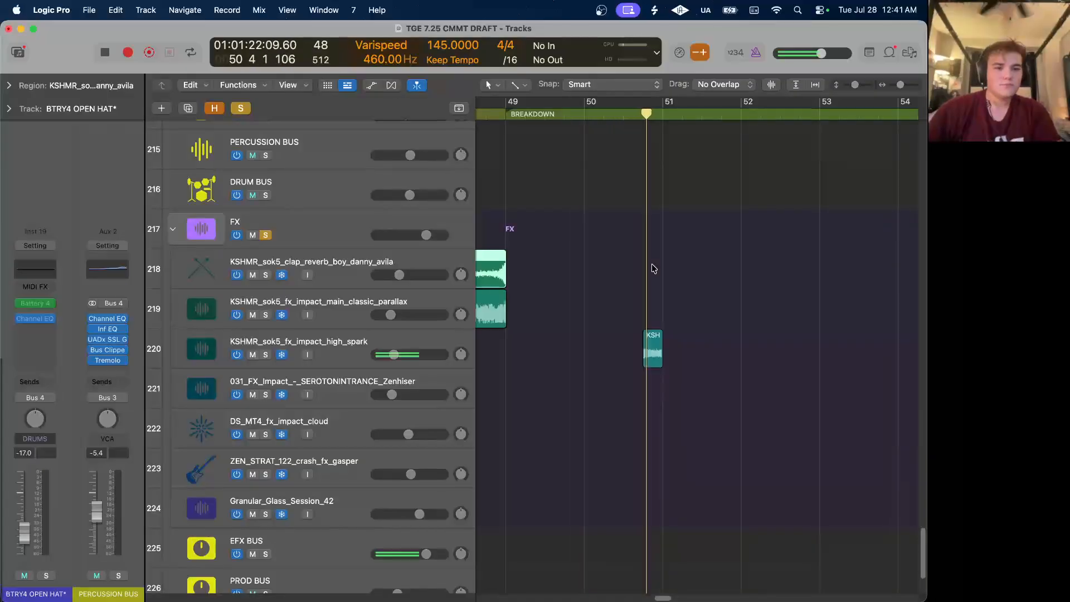
key("space")
Clear the solo on the FX tracks and place the playhead at bar 57 in the breakdown.
left_click(240, 108)
scroll(648, 226, "down", 5)
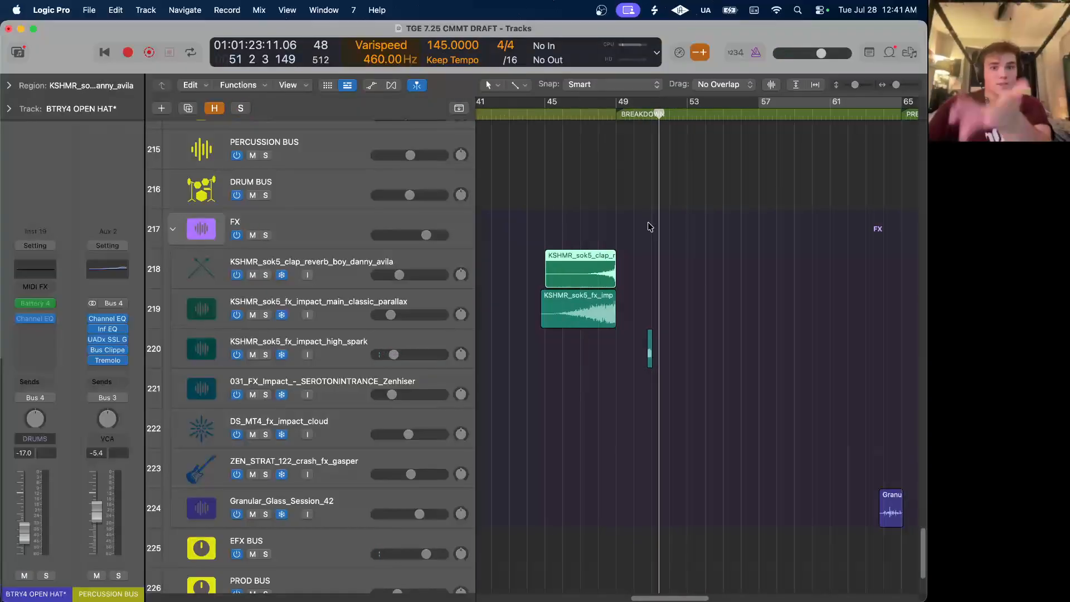
scroll(696, 346, "right", 5)
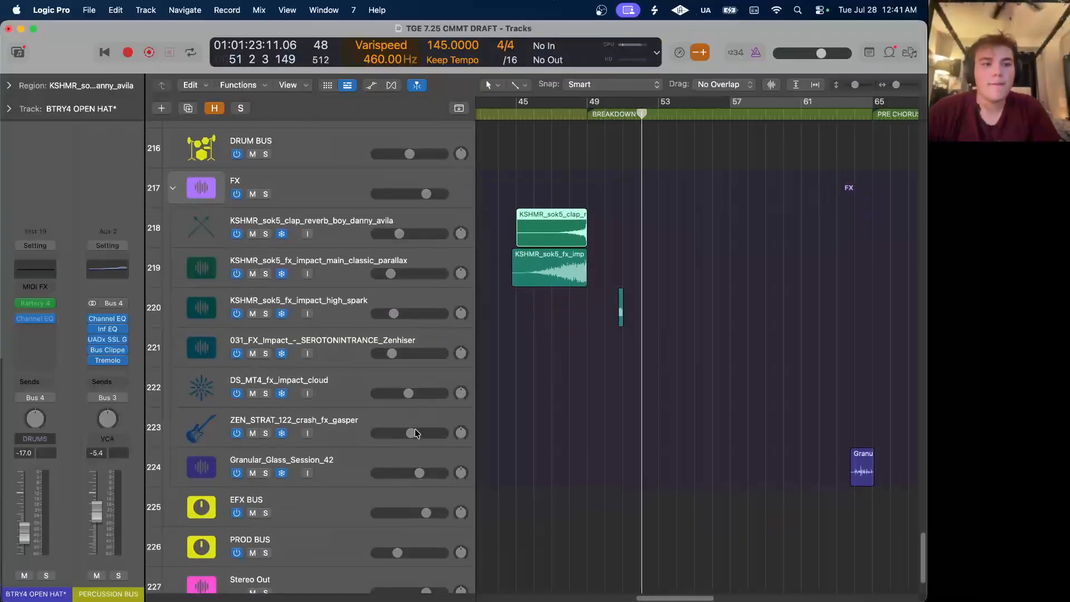
scroll(415, 429, "up", 5)
scroll(414, 429, "up", 12)
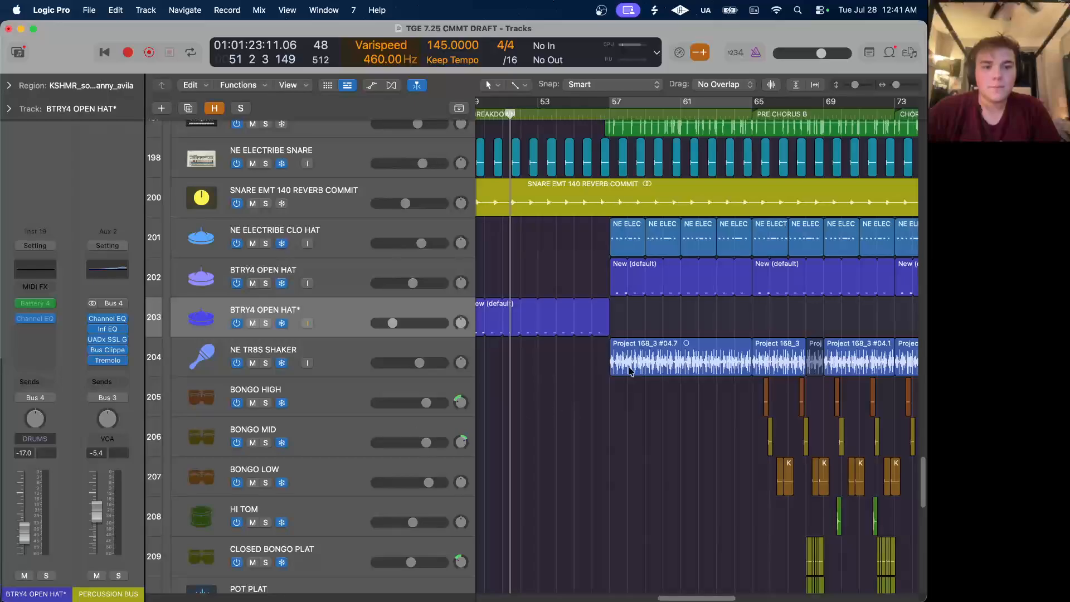
scroll(670, 405, "right", 1)
scroll(670, 405, "right", 2)
scroll(669, 405, "up", 20)
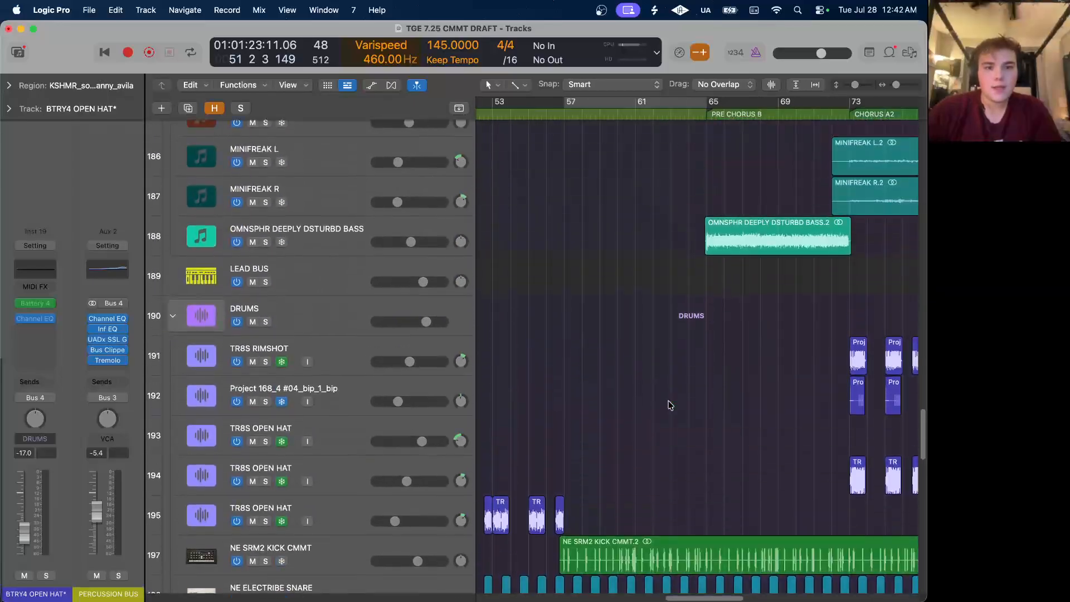
left_click(565, 111)
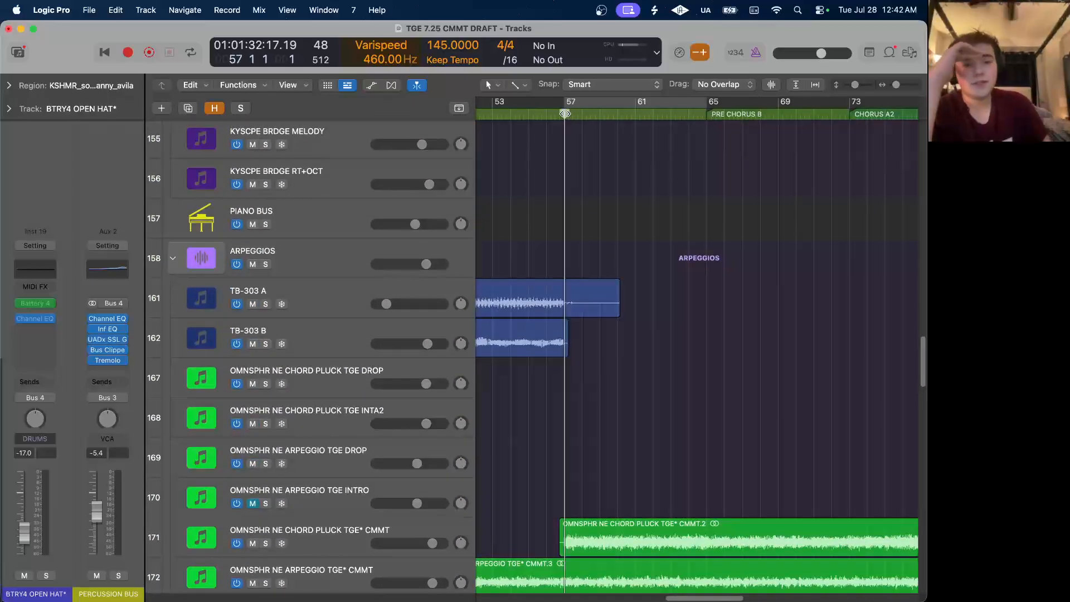
Examine which vocal, arpeggio and drum regions enter at bar 57, selecting the drum regions between bars 57 and 65.
scroll(565, 113, "up", 20)
scroll(565, 114, "down", 15)
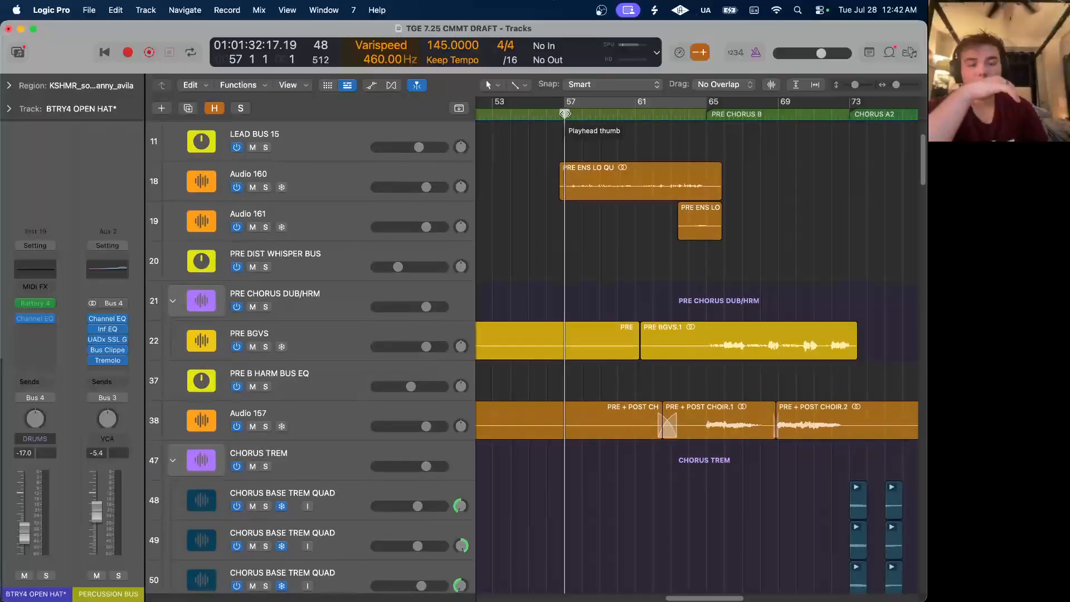
scroll(565, 113, "down", 10)
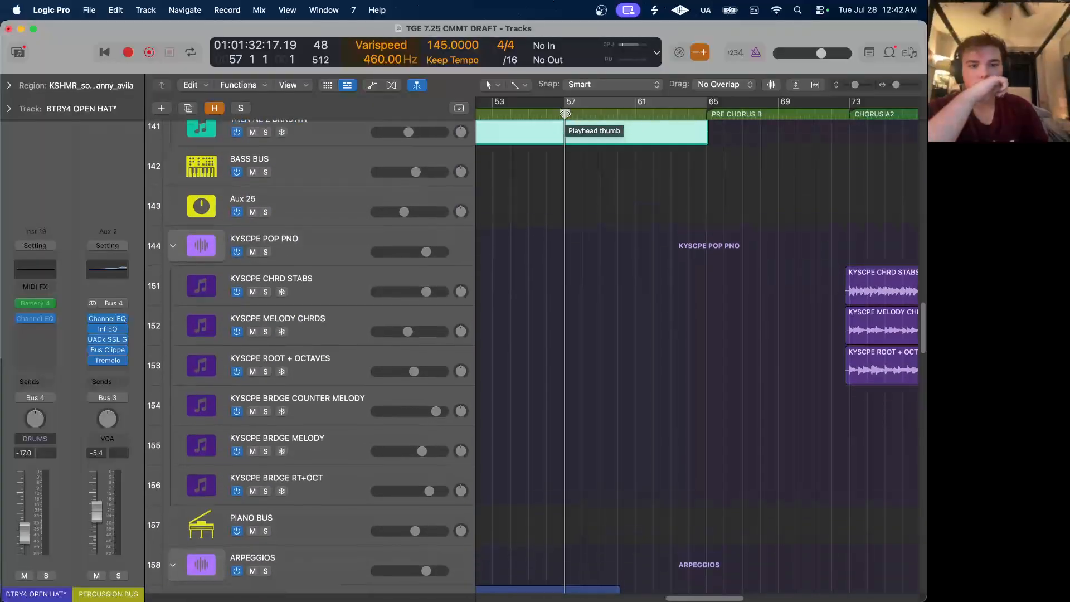
scroll(565, 114, "down", 10)
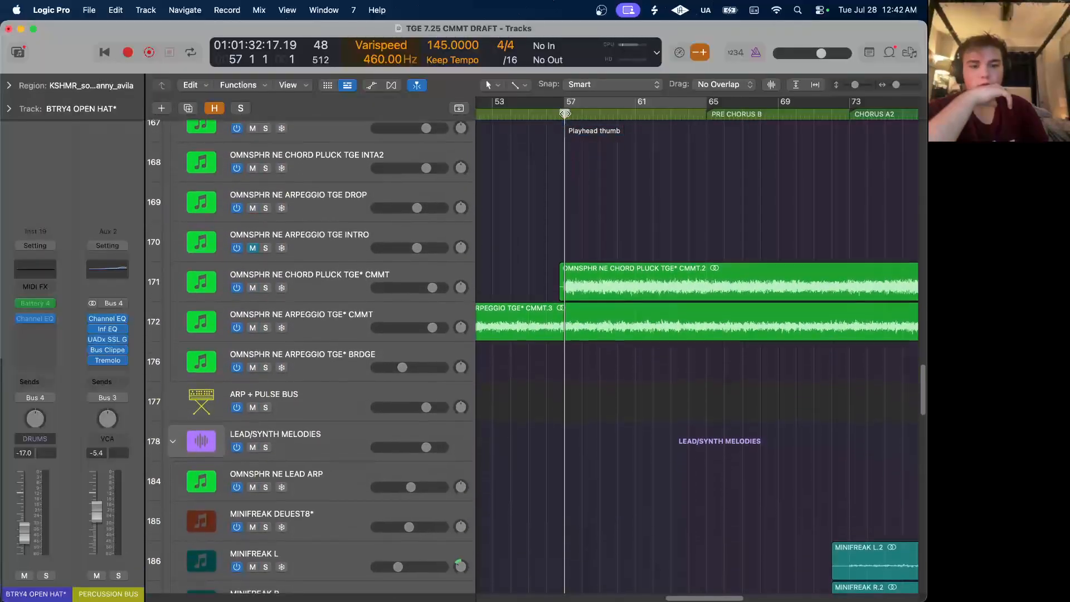
scroll(565, 114, "down", 5)
left_click_drag(574, 405, 691, 128)
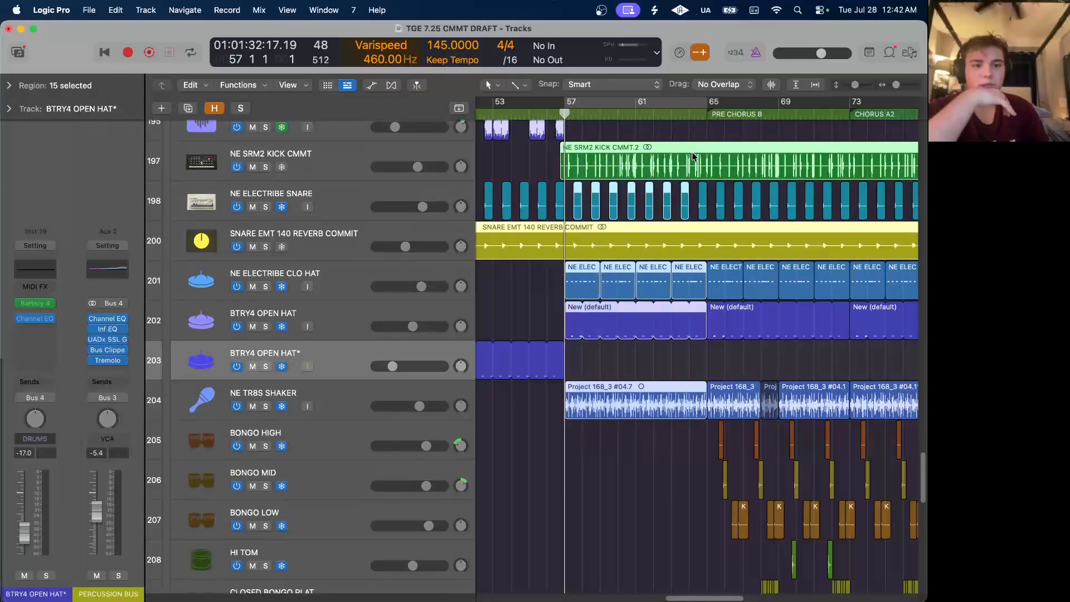
scroll(692, 156, "down", 8)
scroll(694, 157, "down", 5)
scroll(701, 234, "up", 20)
scroll(710, 299, "up", 20)
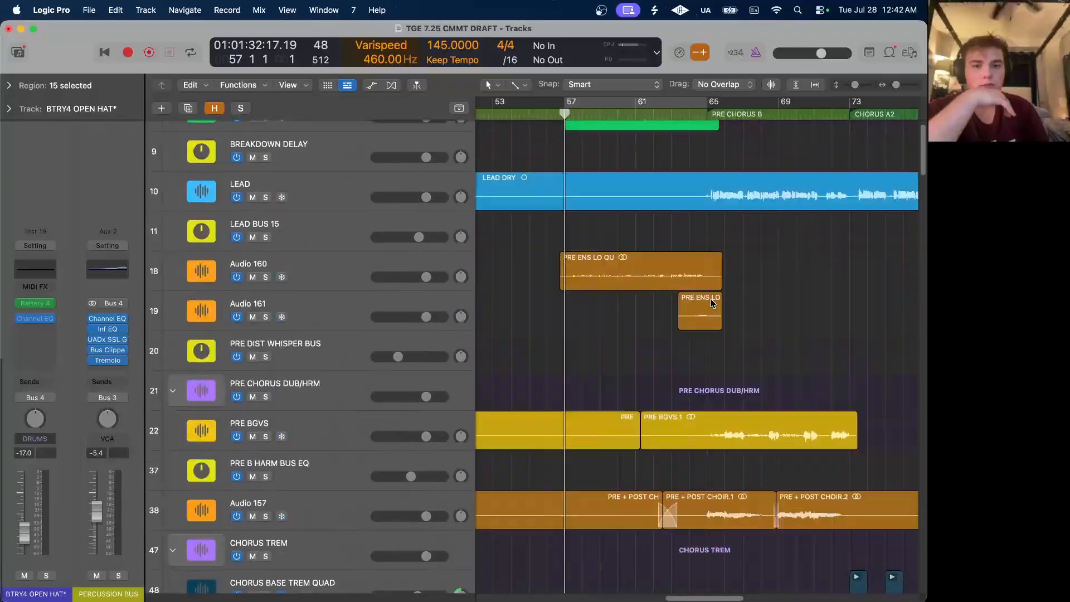
Inspect the BREAKDOWN LEAD track's Little AlterBoy plug-in and its Bus 20 send to BREAKDOWN DELAY.
left_click(294, 136)
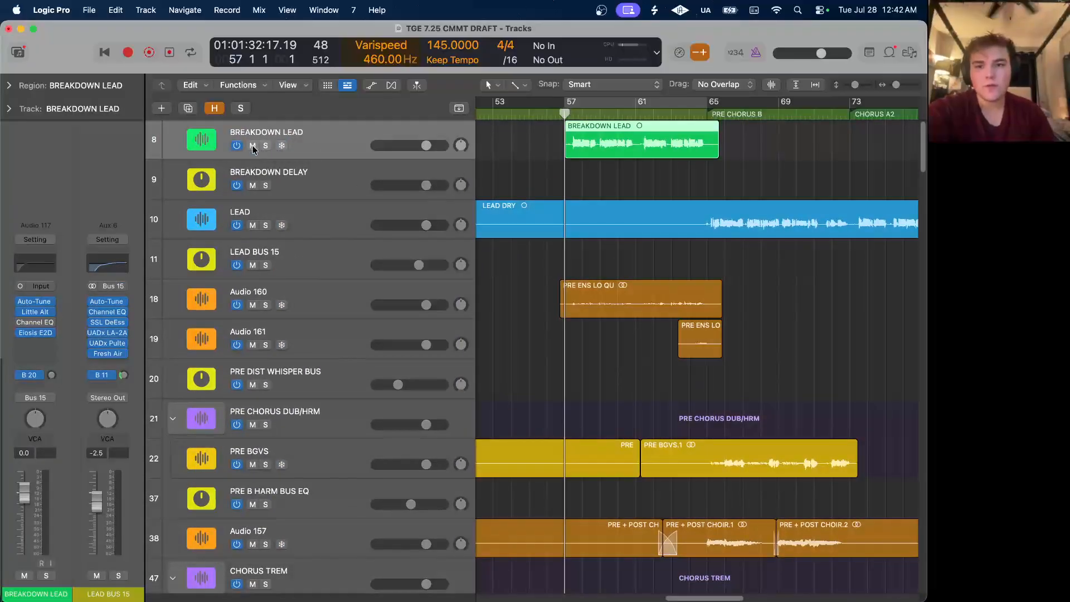
left_click(34, 311)
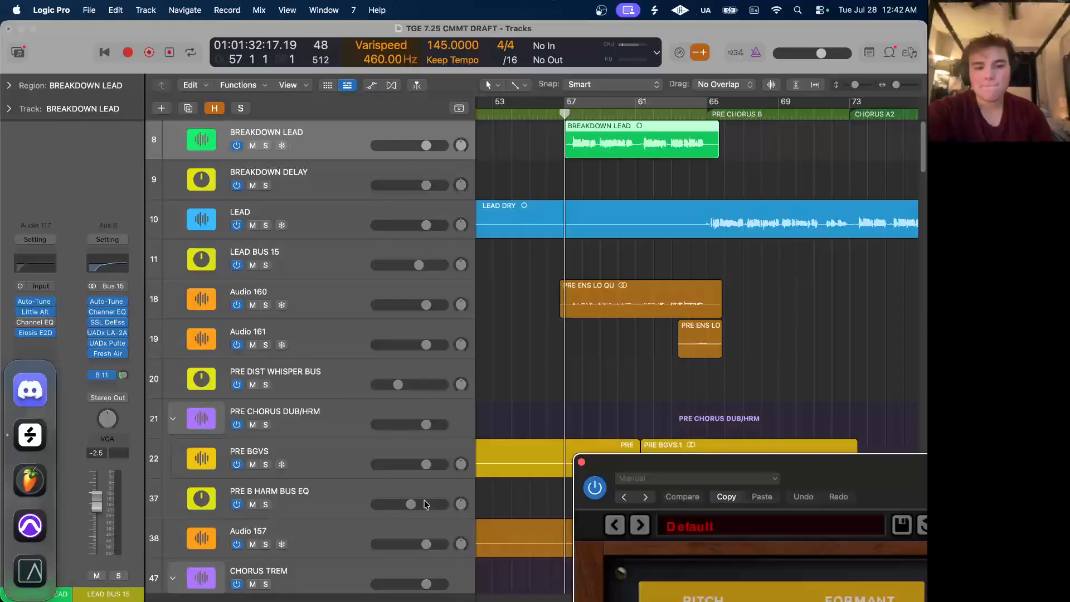
left_click_drag(782, 464, 476, 237)
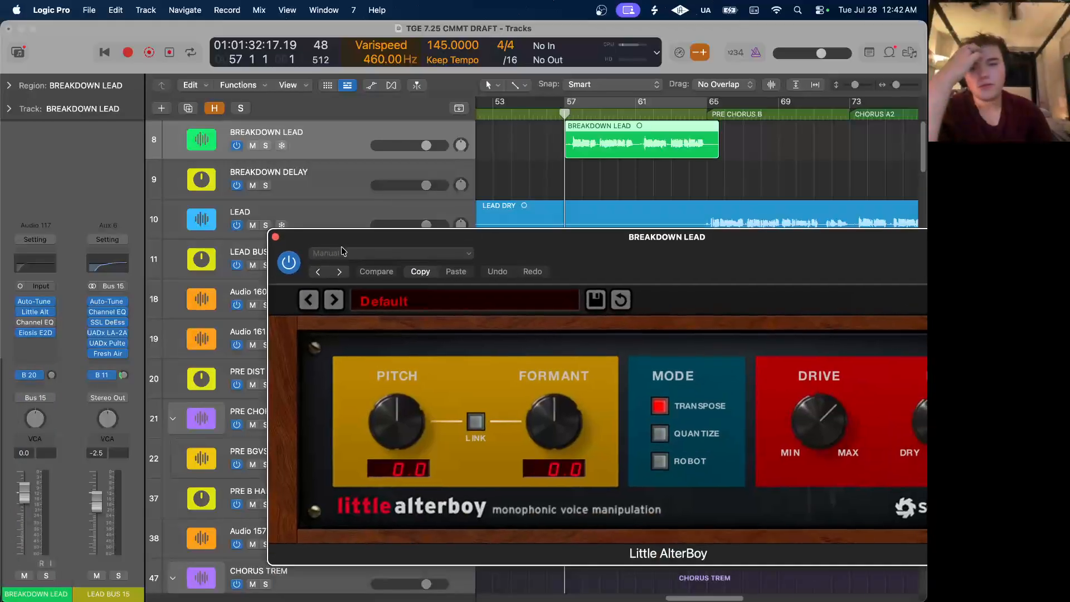
left_click(275, 238)
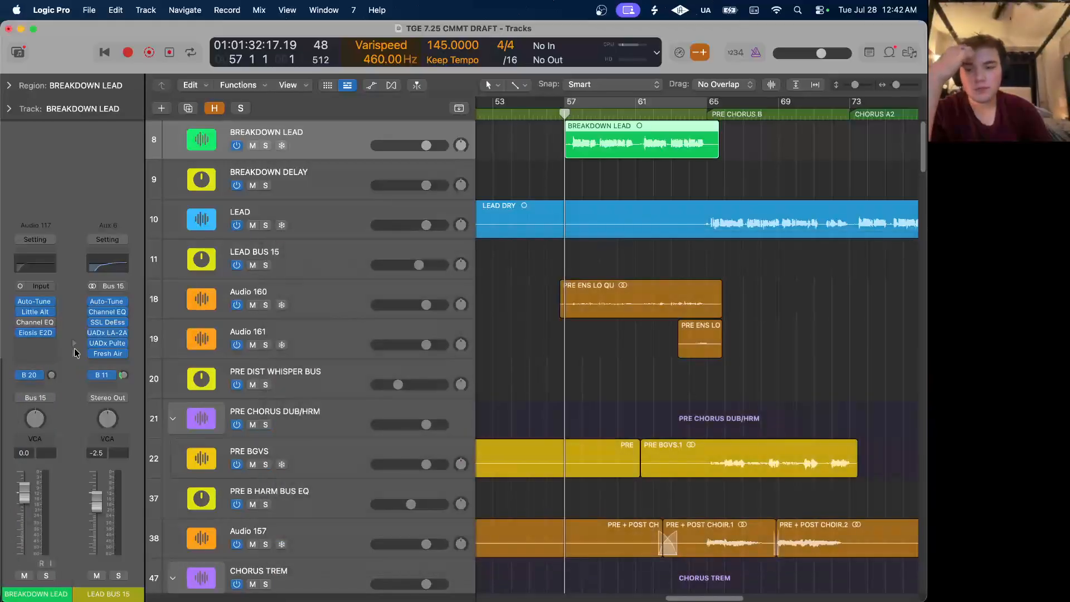
left_click(34, 375)
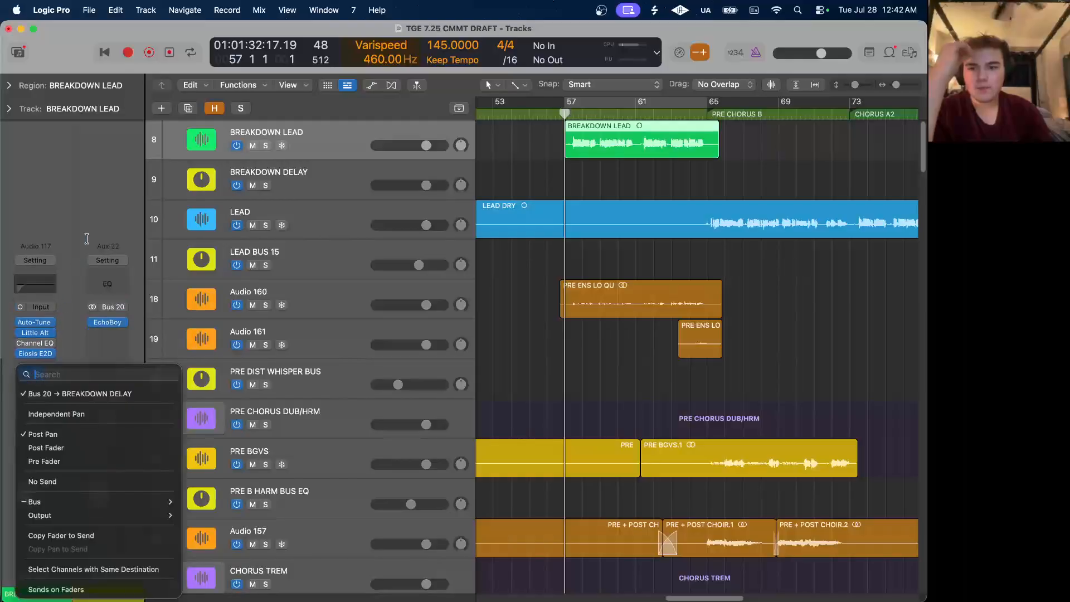
left_click(93, 209)
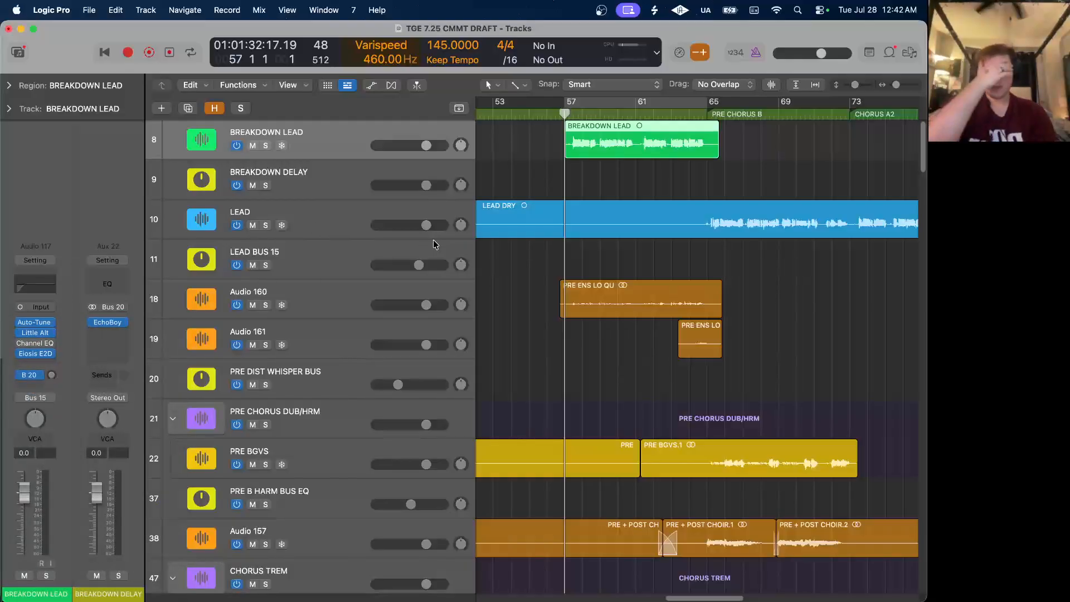
Show the track automation to check the BREAKDOWN LEAD vocal from bar 57, and hide it again.
key("a")
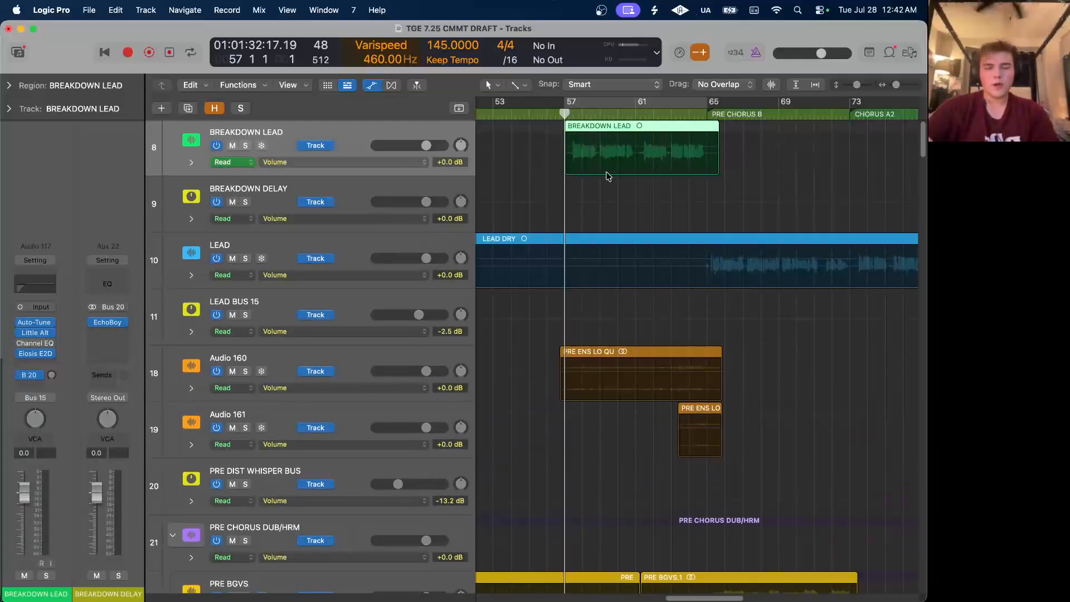
scroll(598, 166, "up", 5)
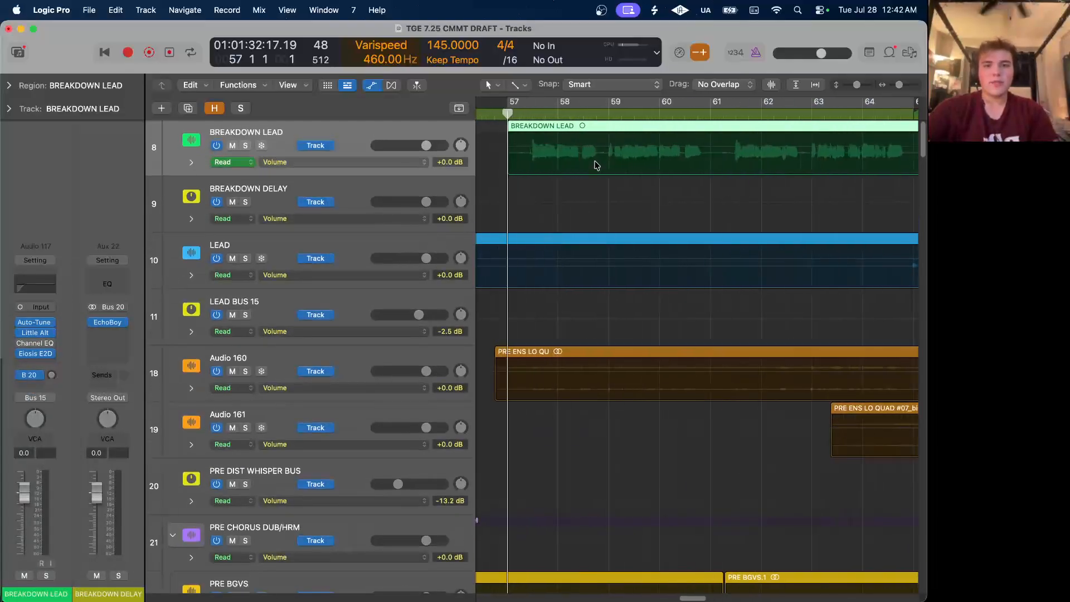
left_click(382, 169)
left_click(684, 207)
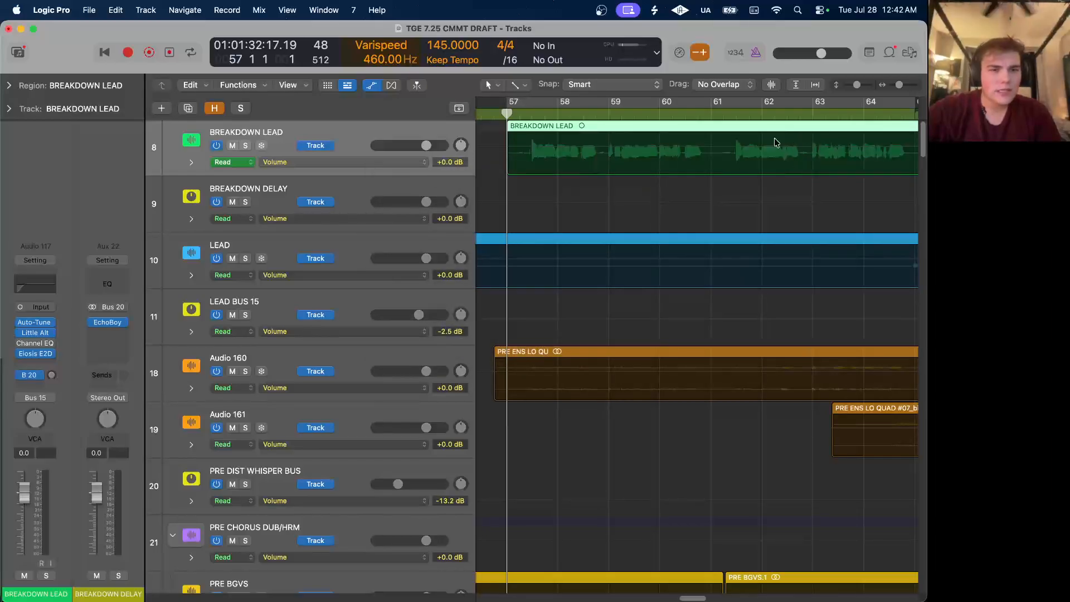
key("a")
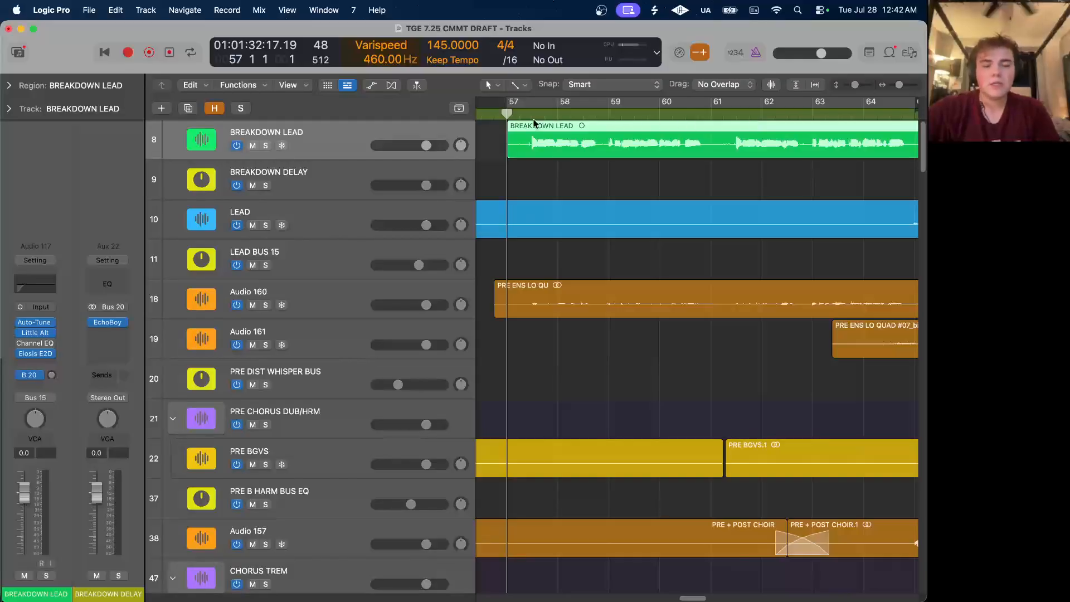
Play the second half of the breakdown from bar 57 while reviewing the vocal and bass tracks, stopping before PRE CHORUS B.
key("space")
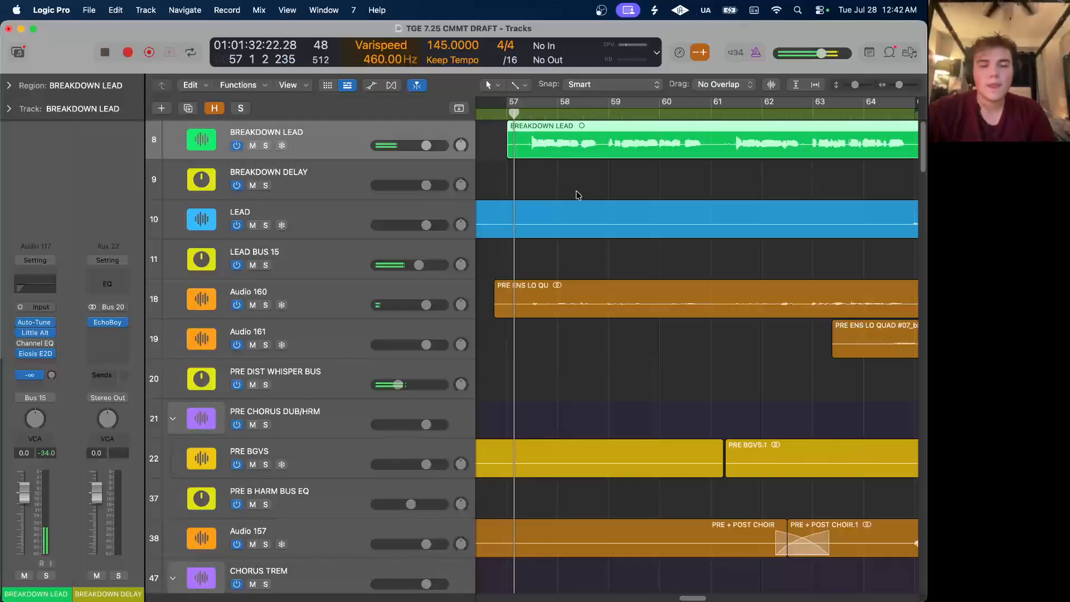
scroll(578, 195, "down", 2)
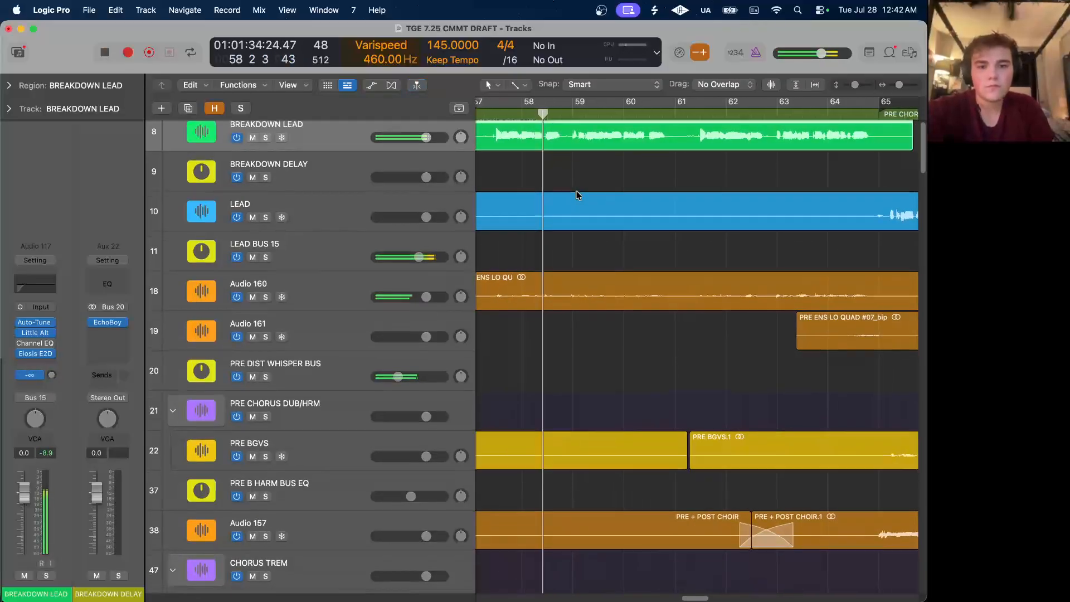
key("super+Left")
scroll(578, 195, "down", 10)
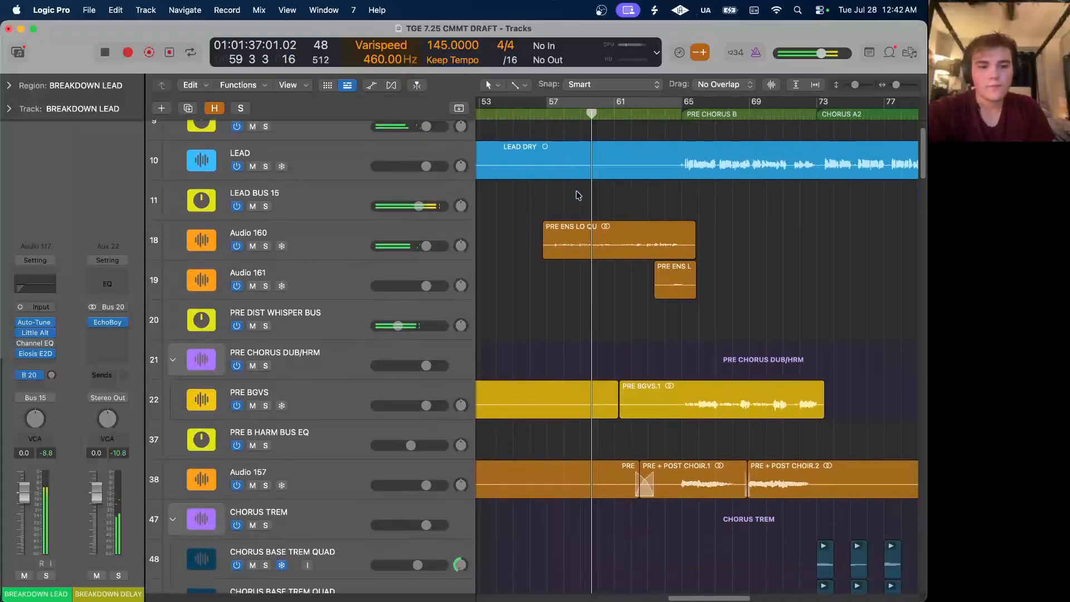
scroll(578, 195, "down", 20)
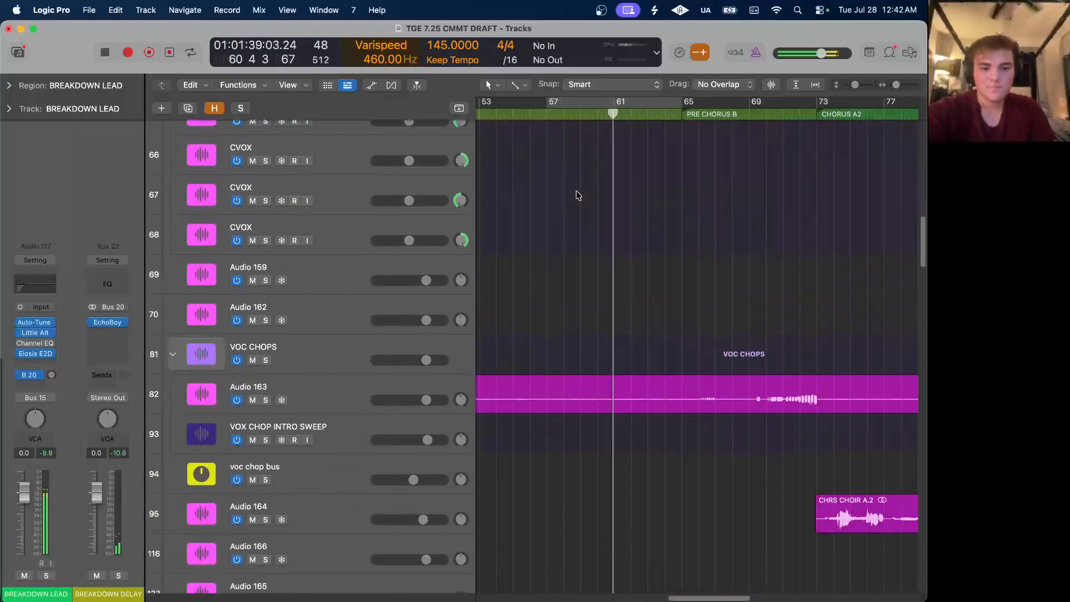
scroll(674, 227, "down", 10)
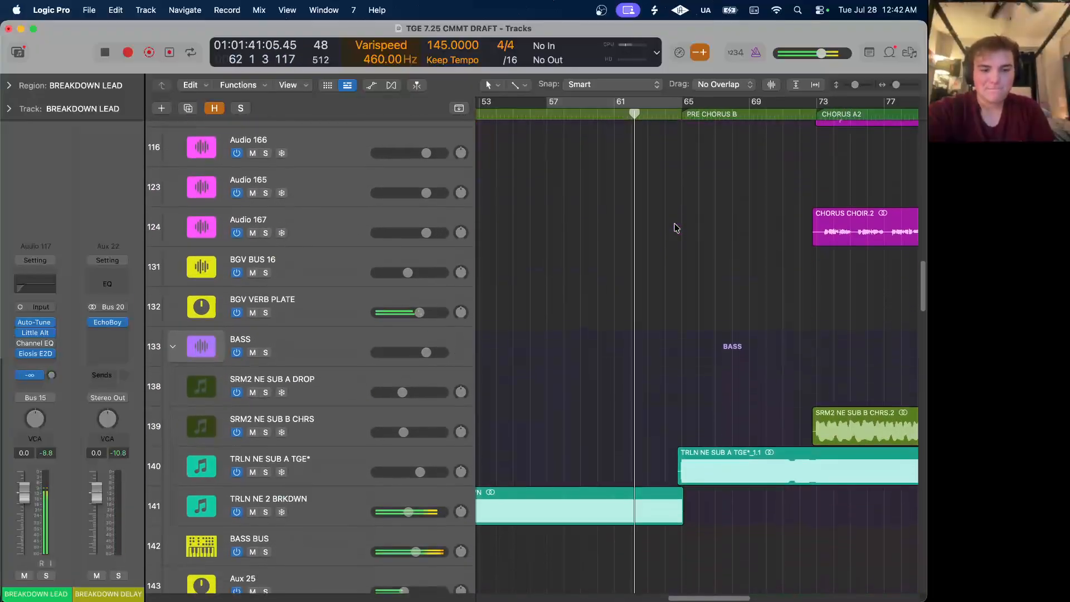
scroll(674, 227, "down", 5)
scroll(674, 228, "up", 20)
key("space")
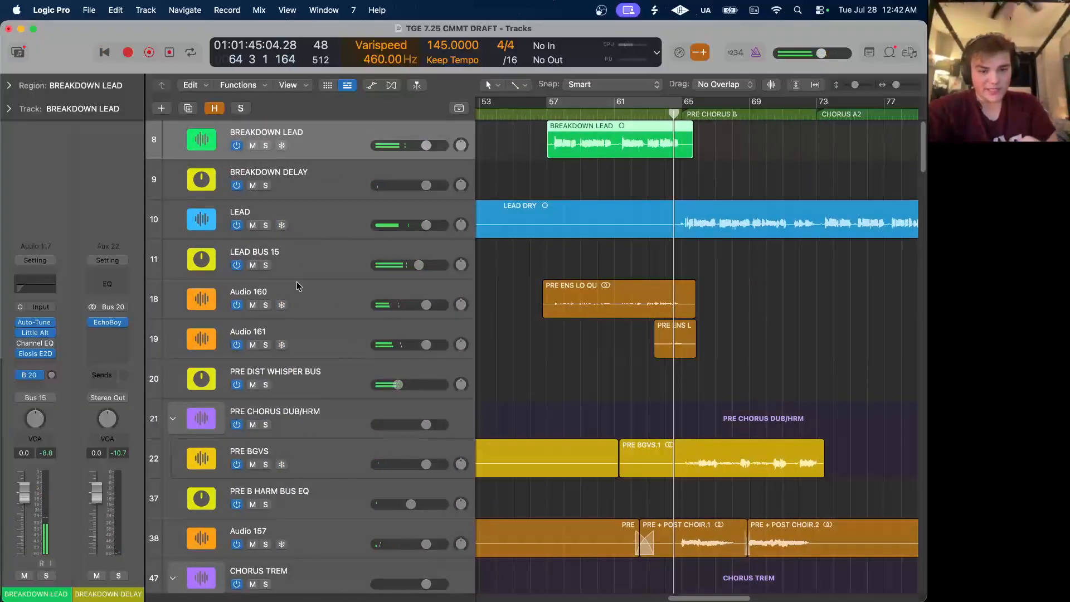
Solo Audio 160 and Audio 161, then play the PRE ENS LO QUAD vocal regions from bar 57 and again near their end.
left_click(267, 306)
left_click(267, 345)
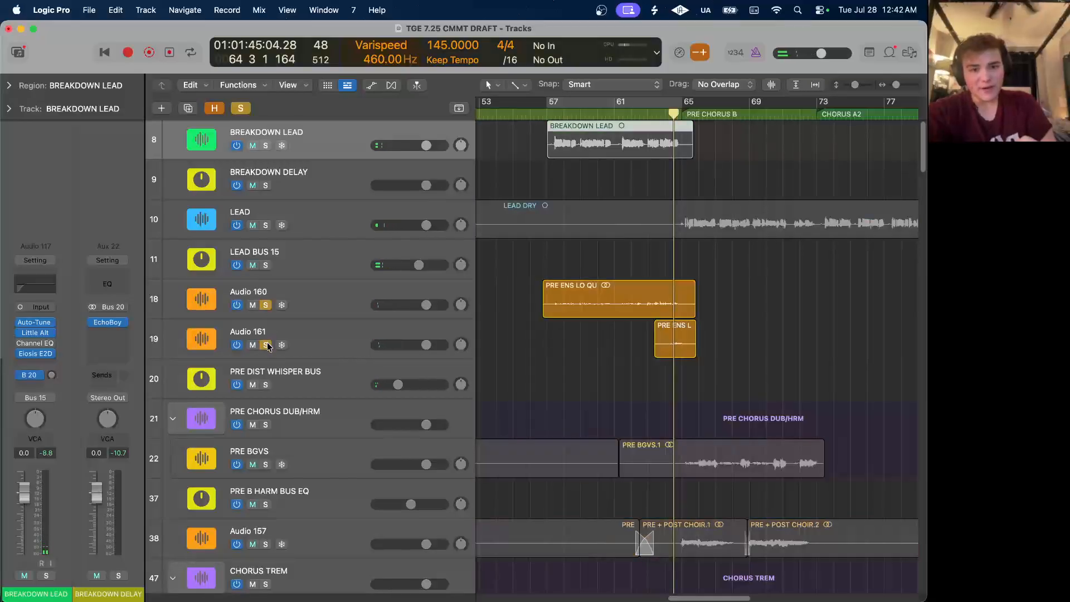
left_click(548, 113)
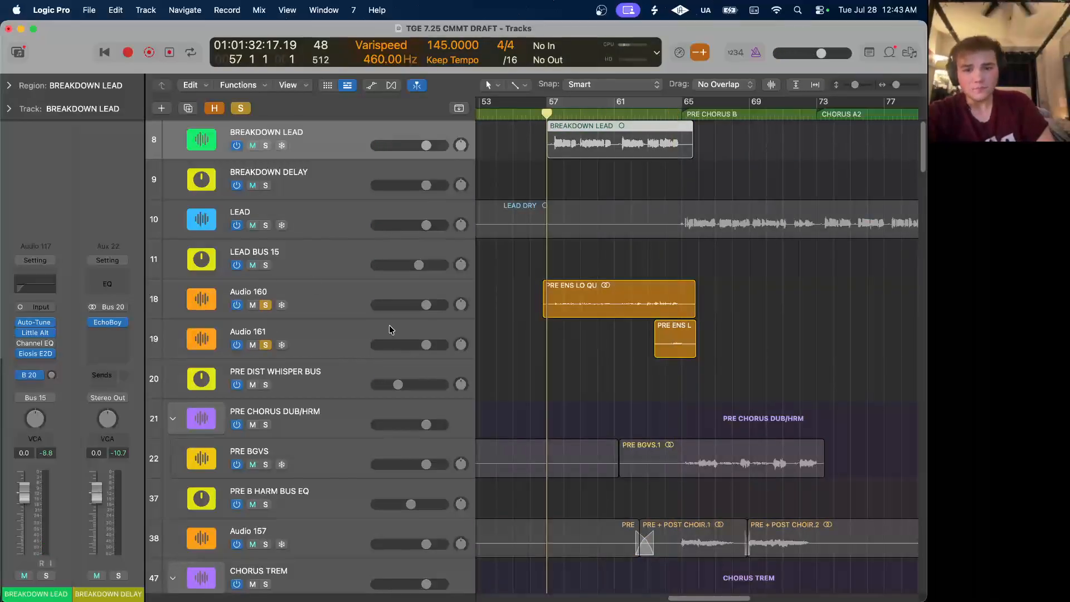
left_click(354, 295)
key("space")
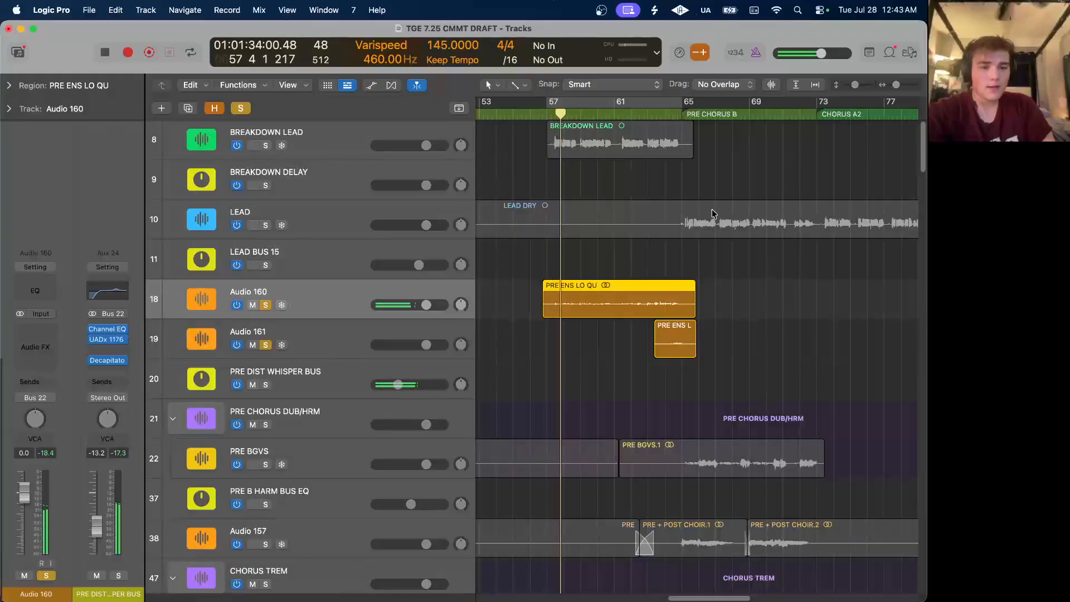
left_click(646, 119)
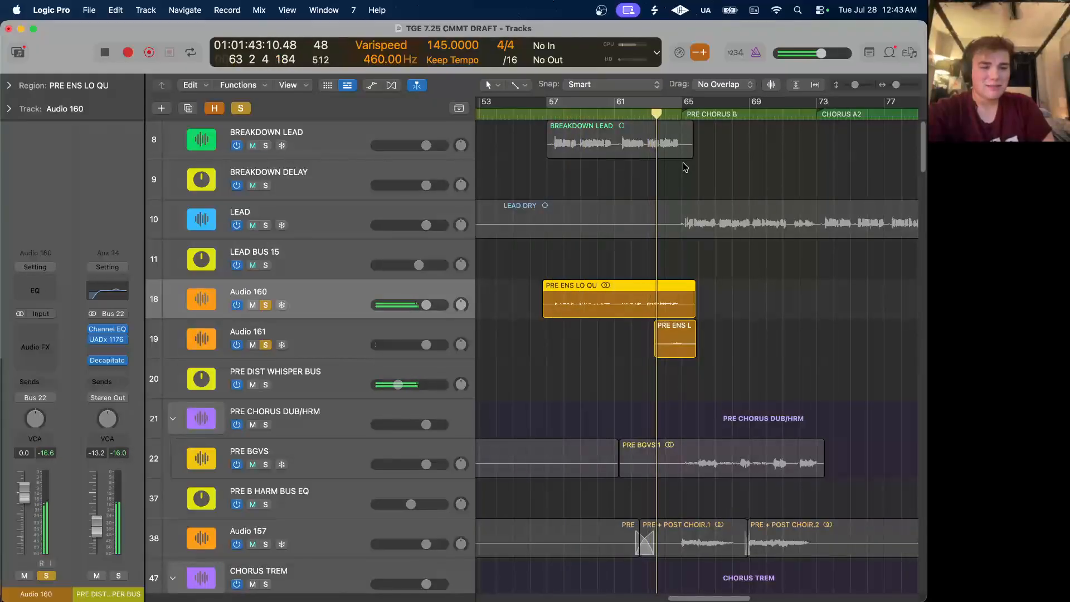
key("space")
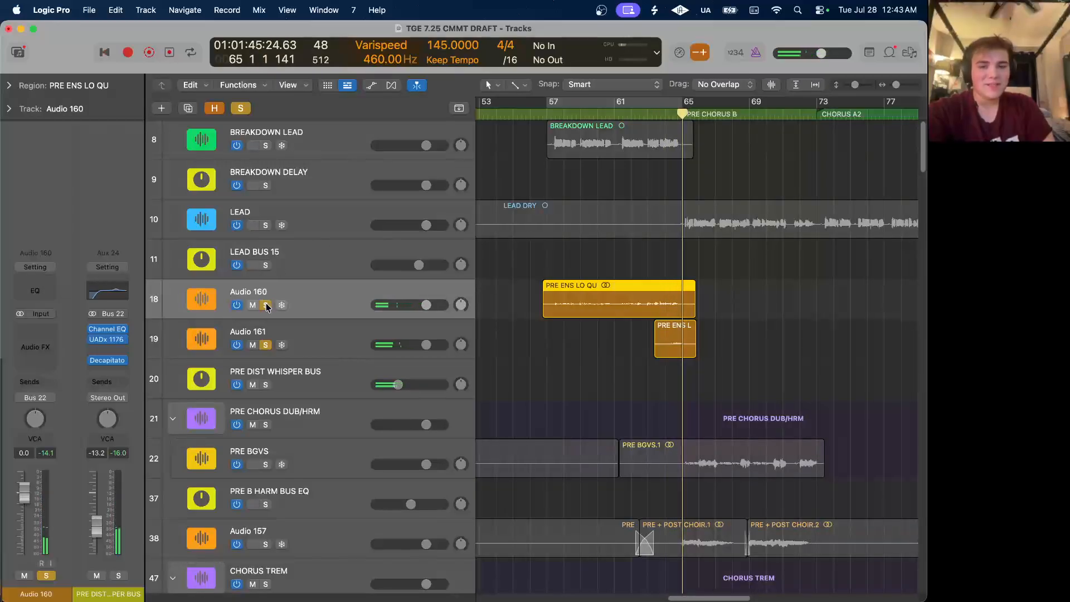
Unsolo Audio 160 and play only the Audio 161 region from bar 64 into PRE CHORUS B.
left_click(266, 306)
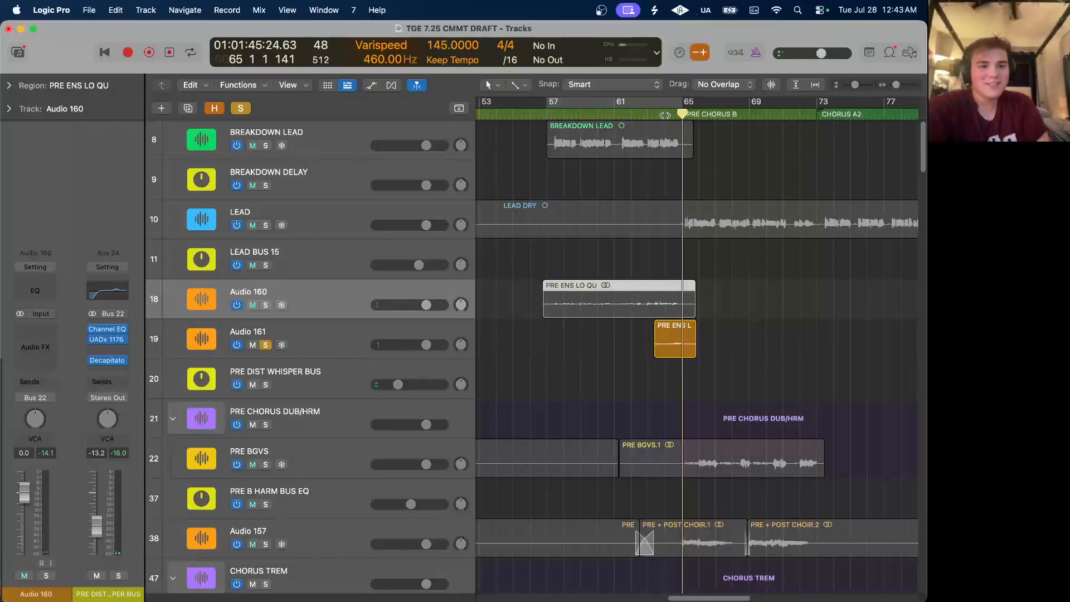
left_click(665, 115)
key("super+Right")
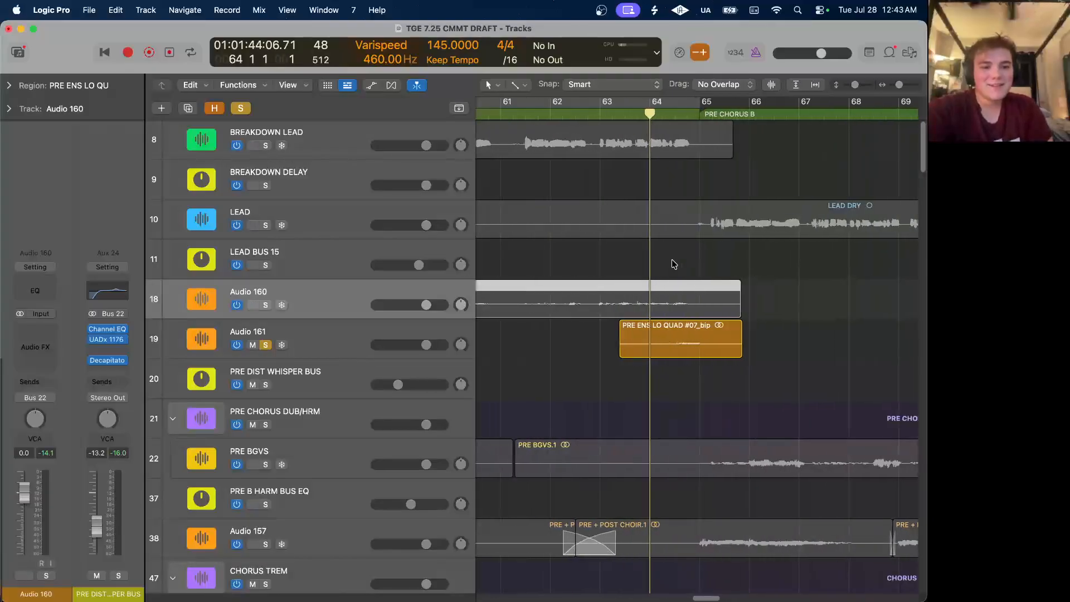
left_click(345, 338)
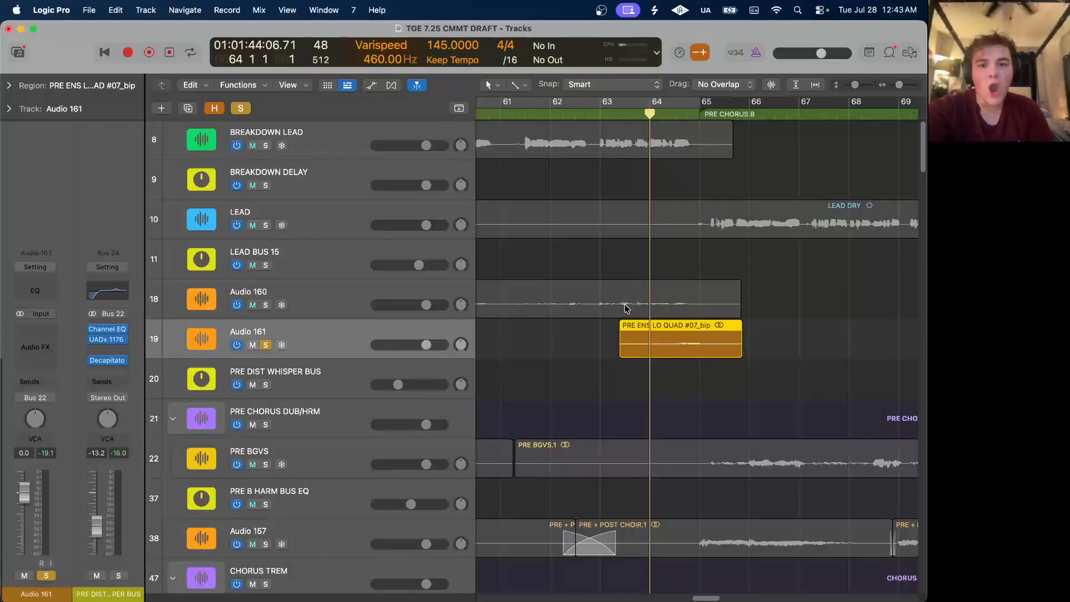
key("space")
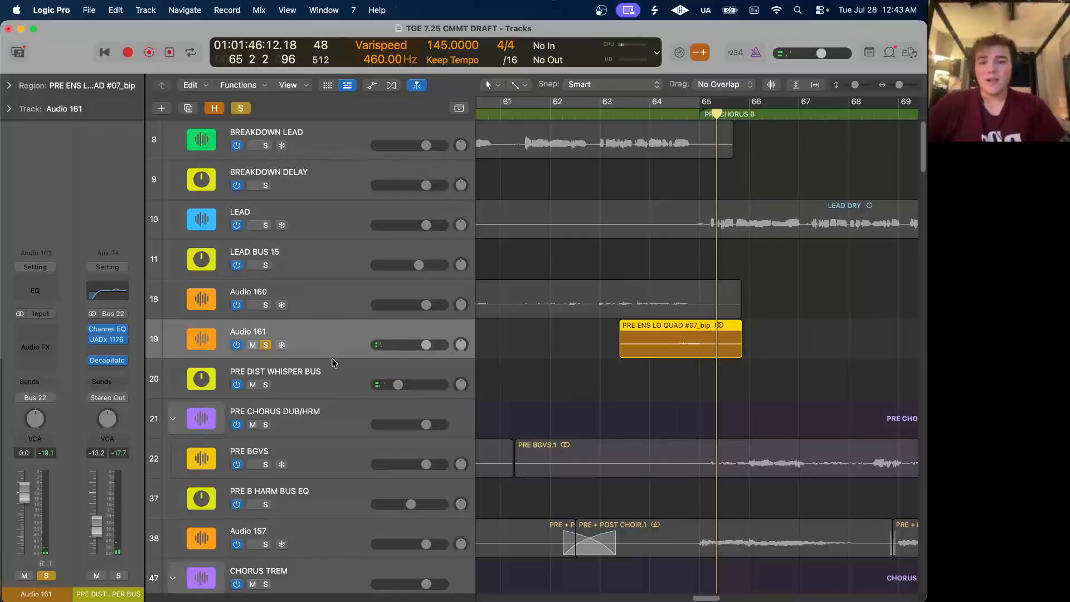
Inspect the Decapitator plug-in on PRE DIST WHISPER BUS, close it, and clear the remaining track solo.
left_click(352, 375)
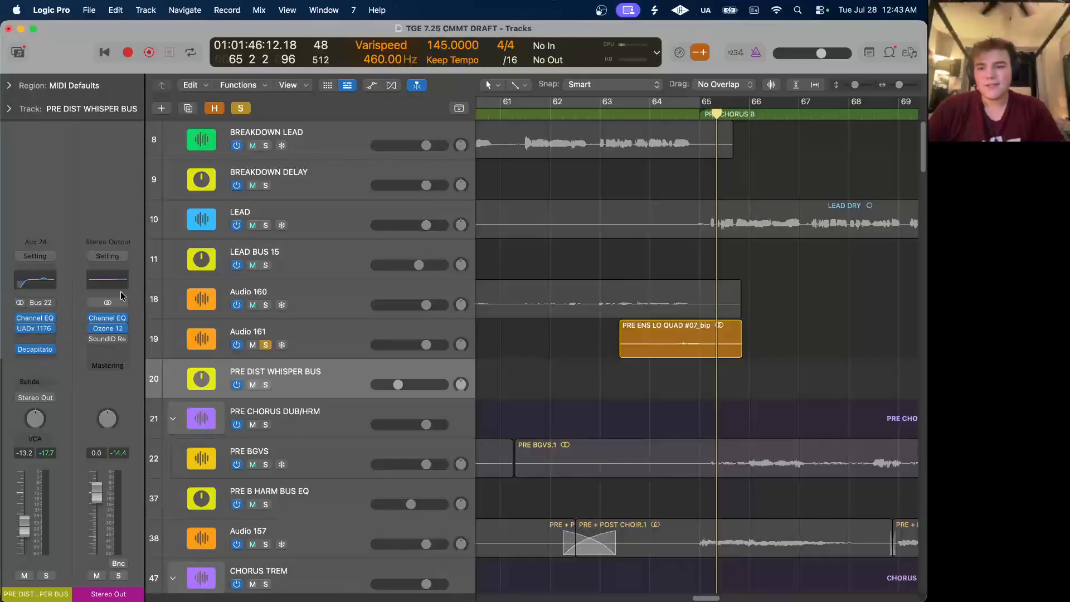
left_click(35, 348)
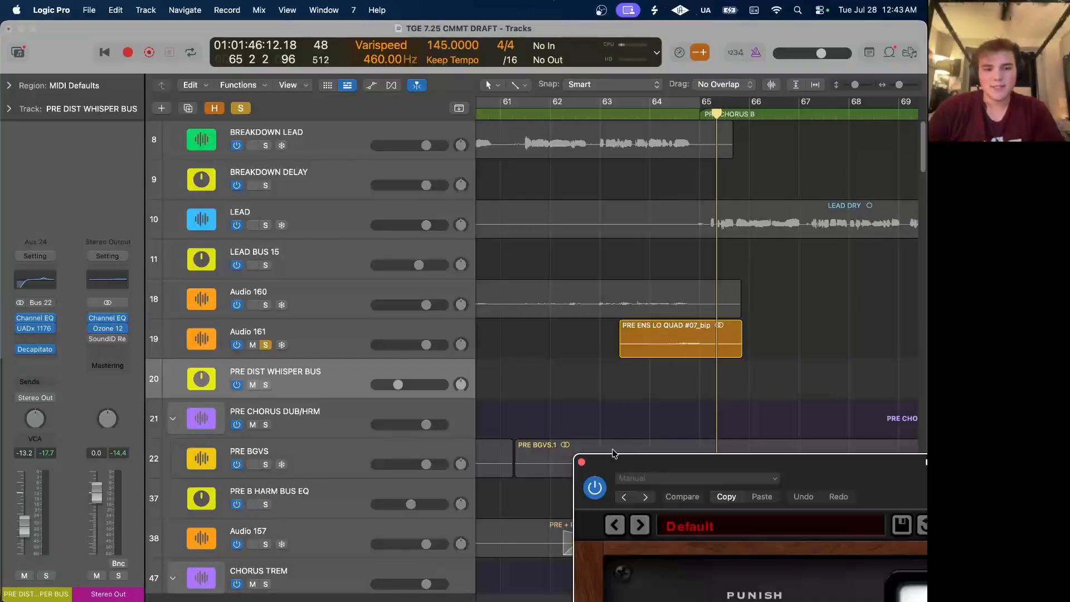
left_click(581, 462)
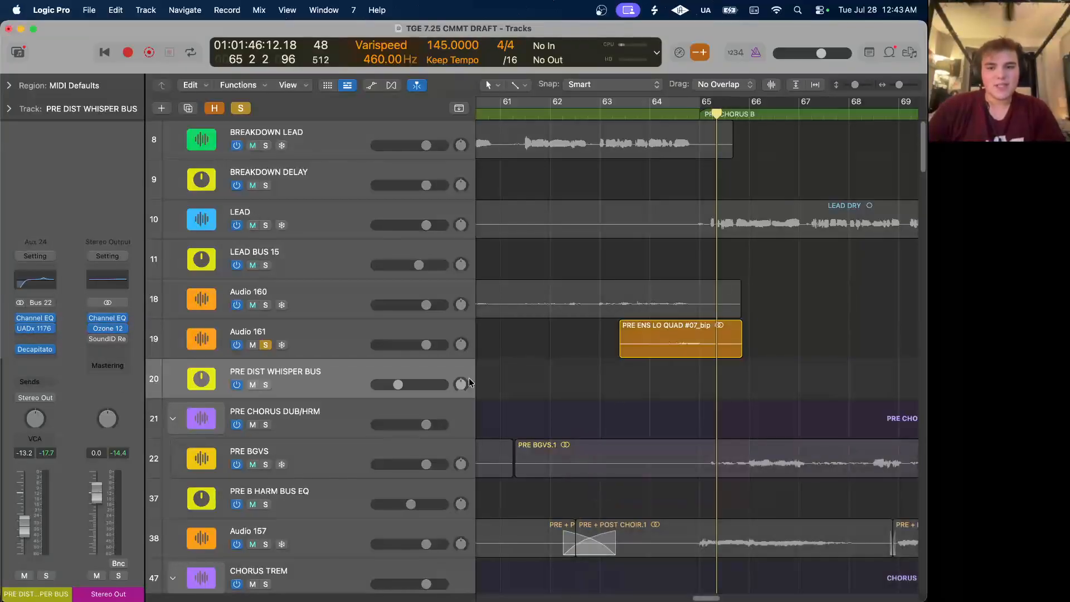
left_click(248, 112)
Find the Granular_Glass_Session_42 effect track and solo it.
scroll(676, 227, "down", 5)
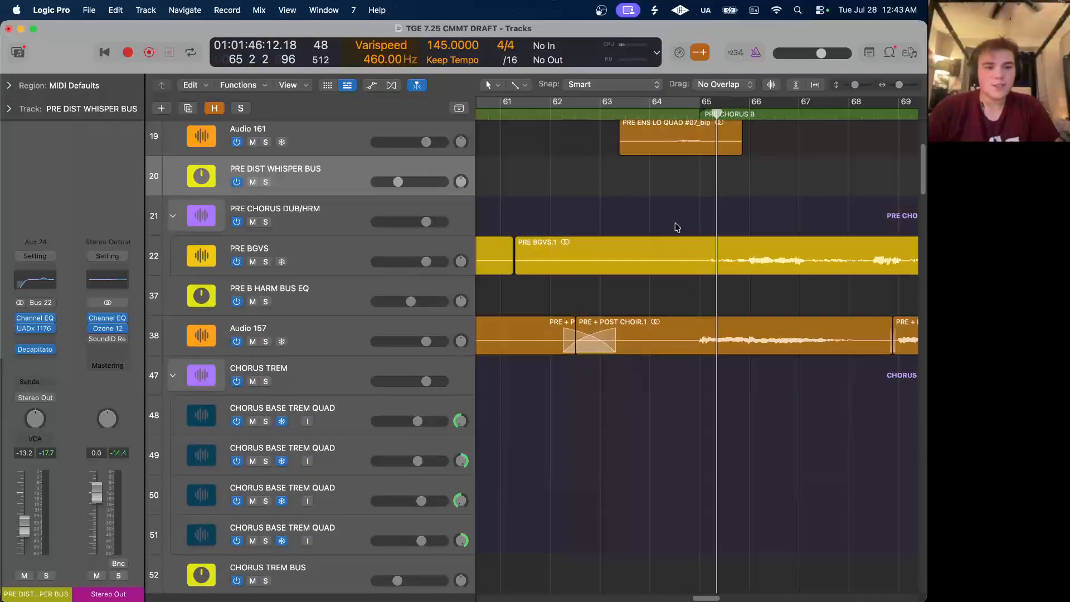
scroll(676, 227, "down", 20)
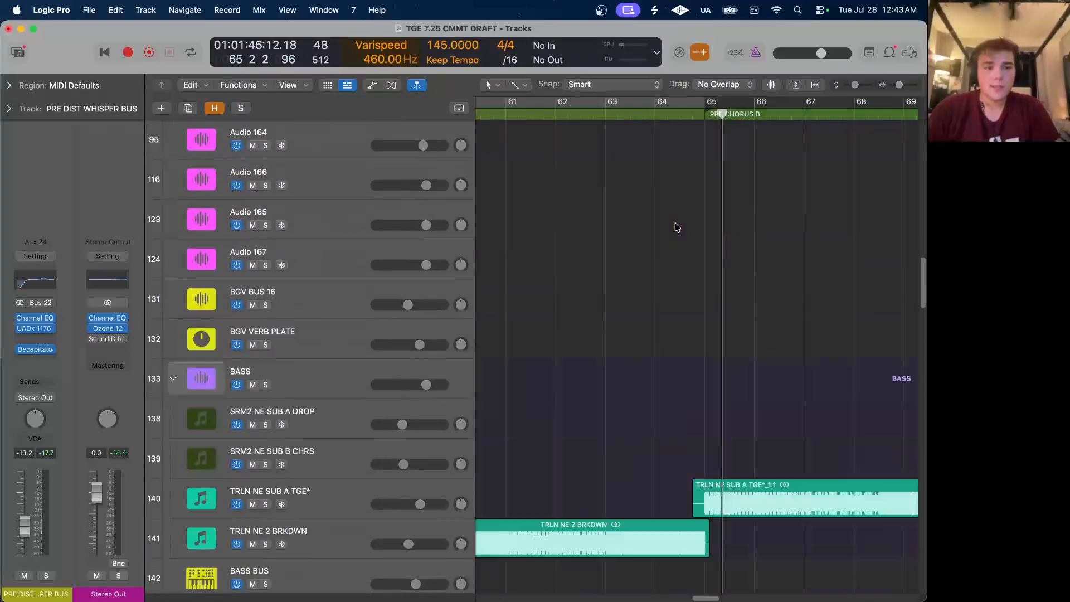
scroll(675, 227, "down", 20)
scroll(675, 226, "down", 2, "alt")
scroll(674, 222, "down", 5)
scroll(674, 222, "right", 3)
scroll(674, 223, "up", 4)
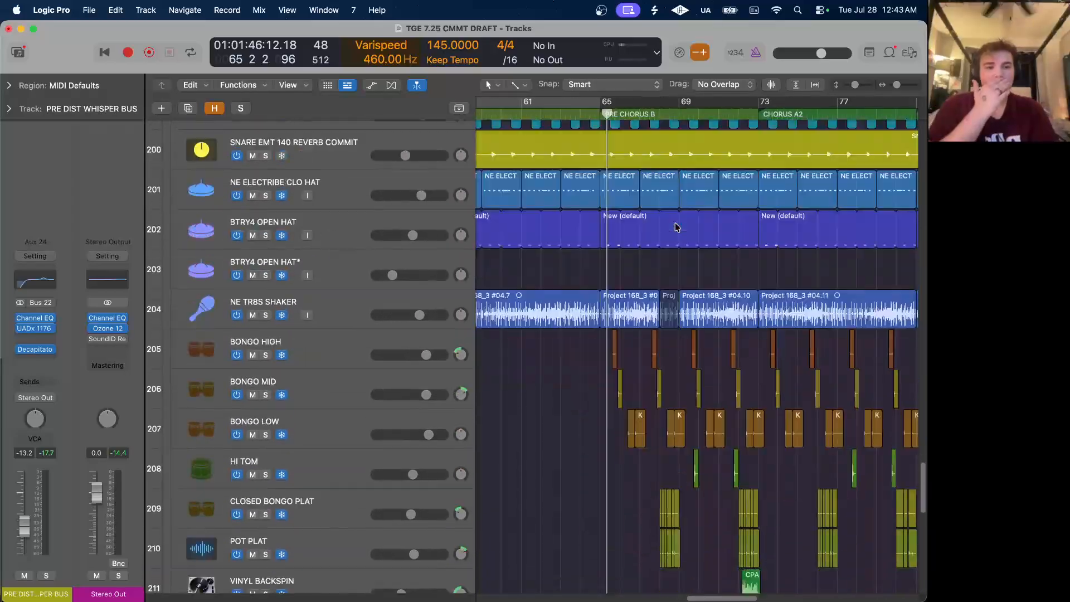
scroll(676, 227, "down", 10)
left_click(265, 398)
Play the soloed granular glass region from its beginning just before bar 64.
left_click(579, 116)
key("super+Right")
key("super+Right")
key("super+Right")
key("super+Right")
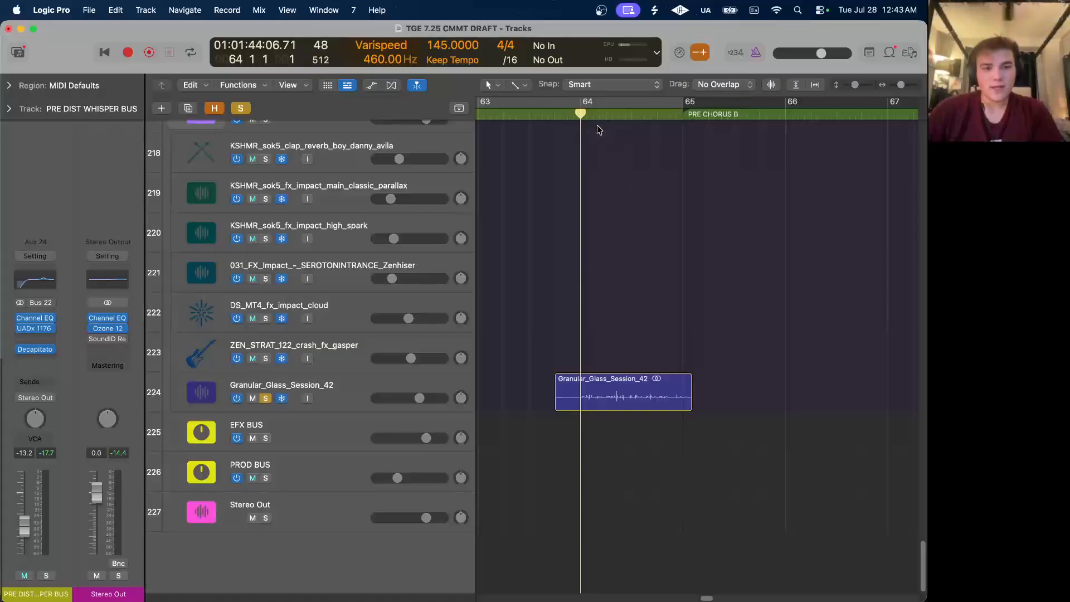
mouse_move(562, 114)
left_mouse_down()
mouse_move(549, 115)
mouse_move(578, 115)
mouse_move(548, 115)
left_mouse_up()
key("space")
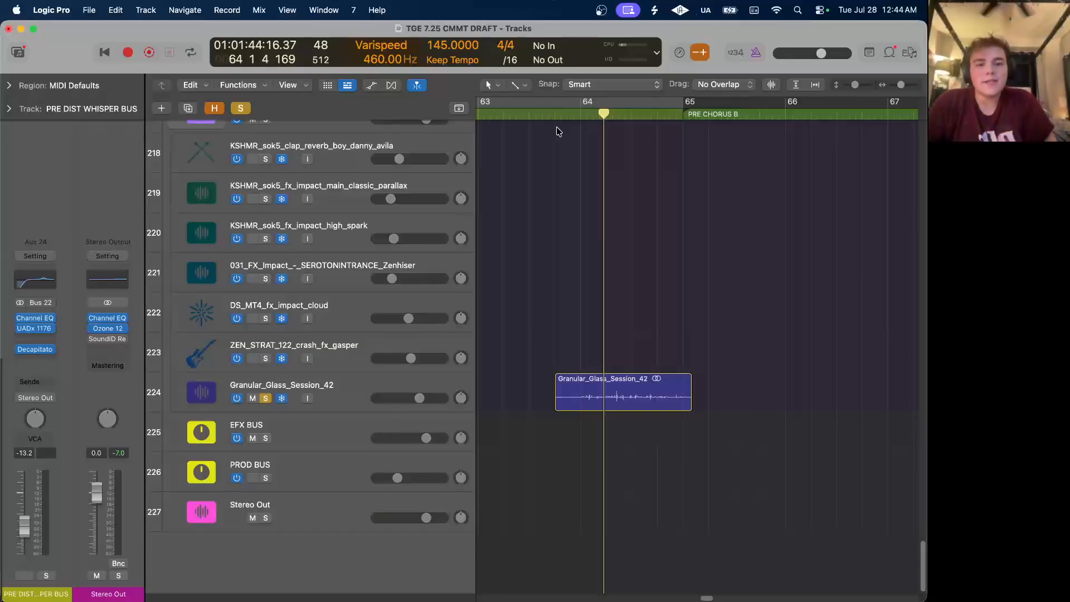
Select the Granular_Glass_Session_42 track, replay its region from the last beat of bar 63, and clear the solo.
left_click(567, 116)
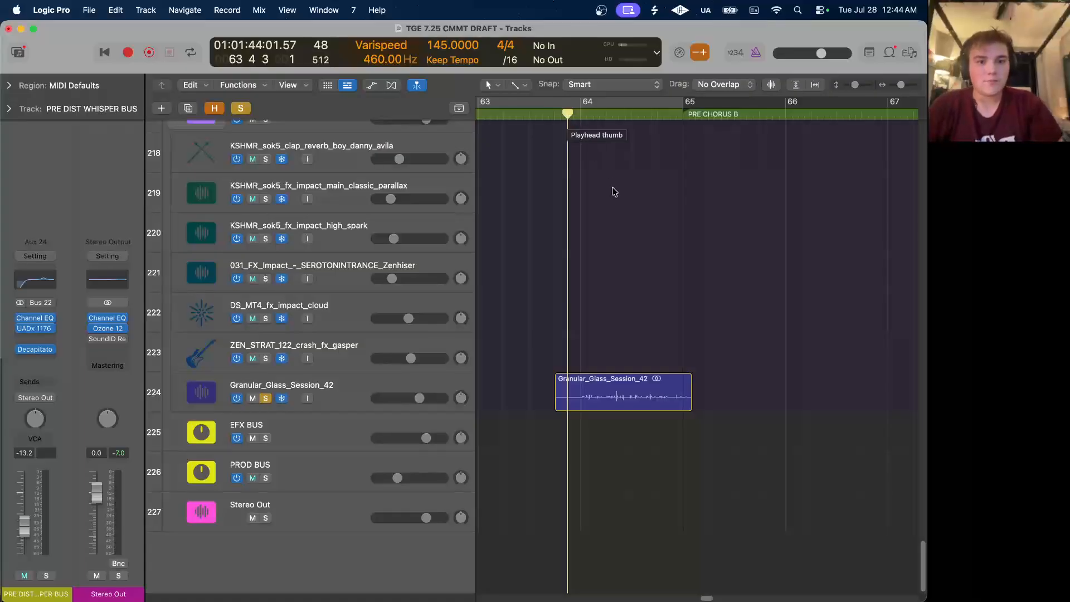
left_click(360, 390)
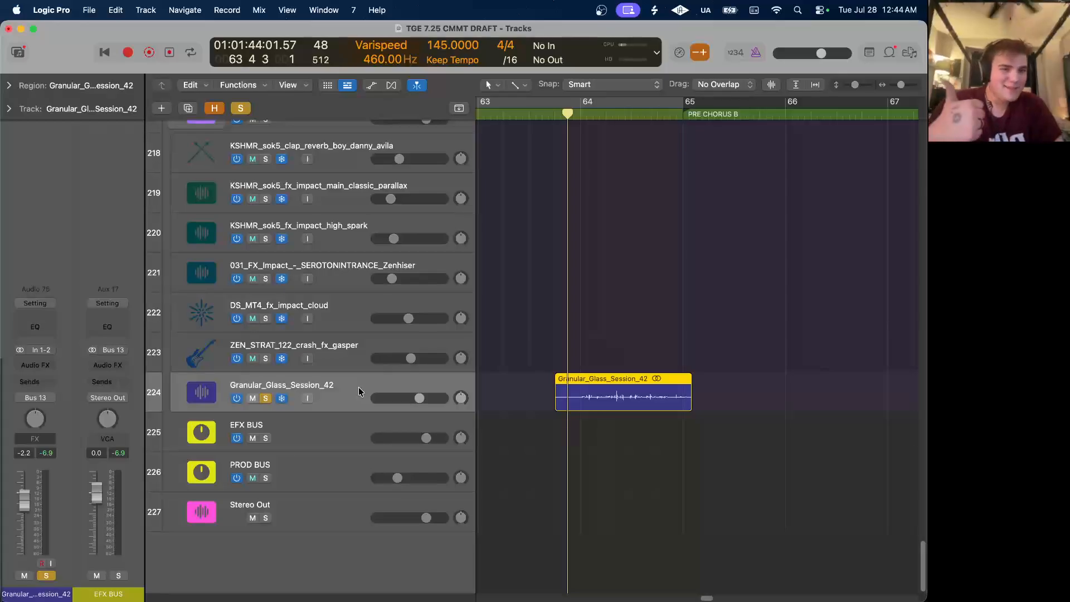
key("space")
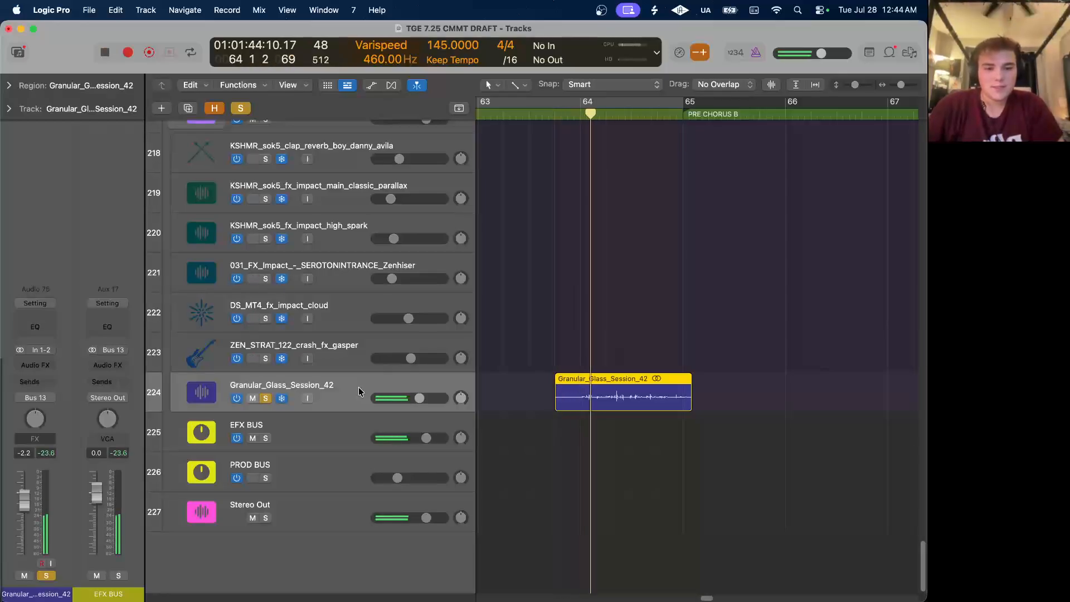
key("space")
left_click(245, 110)
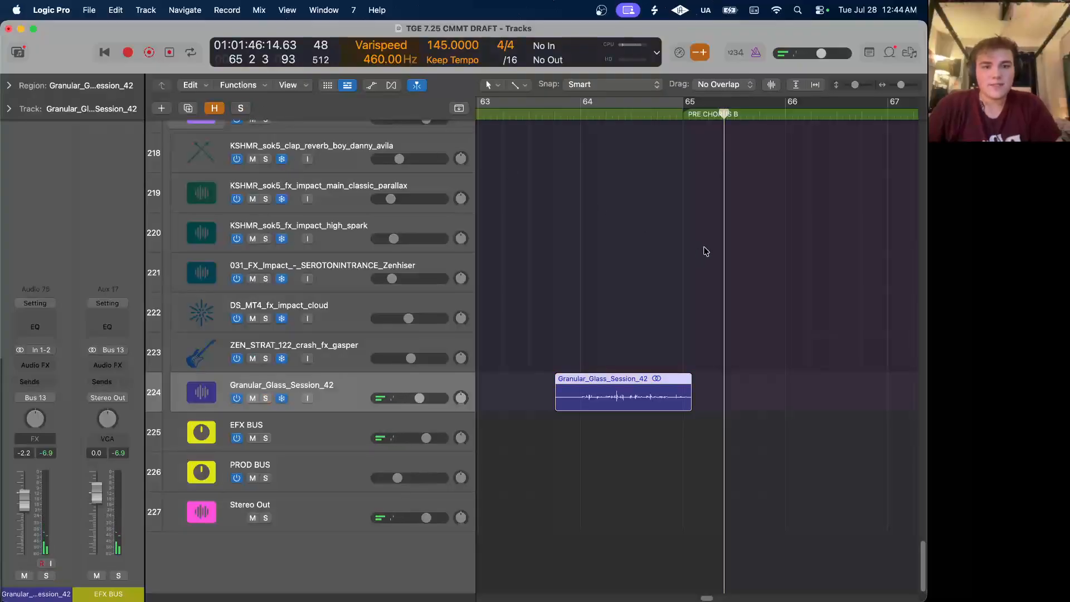
Examine the arpeggio, synth and bass regions leading from the breakdown into PRE CHORUS B.
scroll(703, 252, "up", 15)
key("super+Left")
scroll(704, 250, "down", 3)
scroll(566, 461, "right", 5)
scroll(595, 466, "up", 15)
scroll(595, 465, "left", 4)
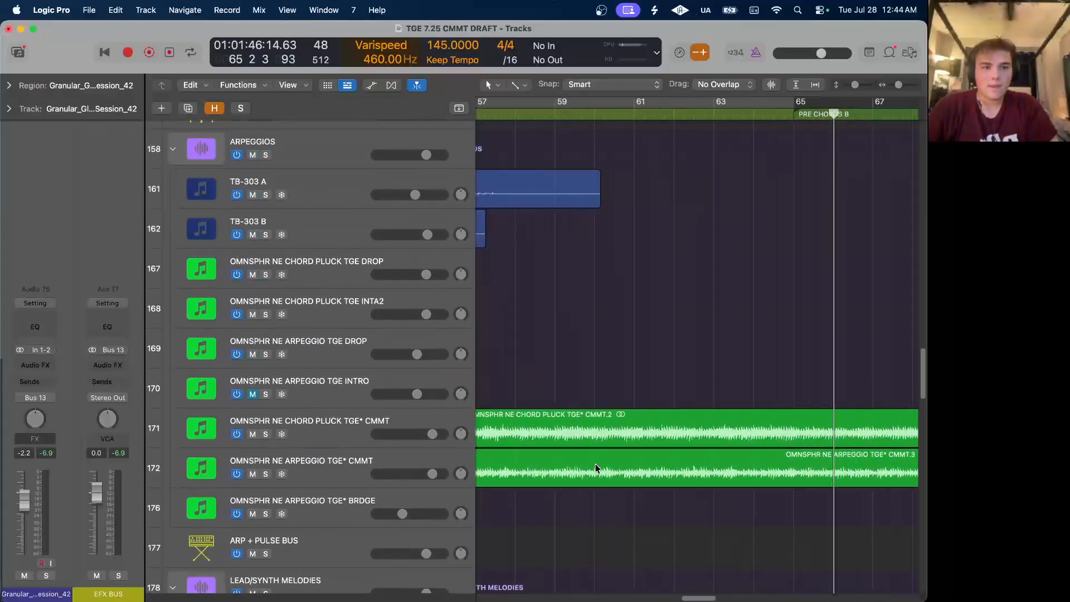
scroll(595, 465, "down", 5)
scroll(595, 466, "right", 3)
scroll(677, 413, "up", 10)
scroll(678, 418, "down", 15)
scroll(678, 418, "up", 15)
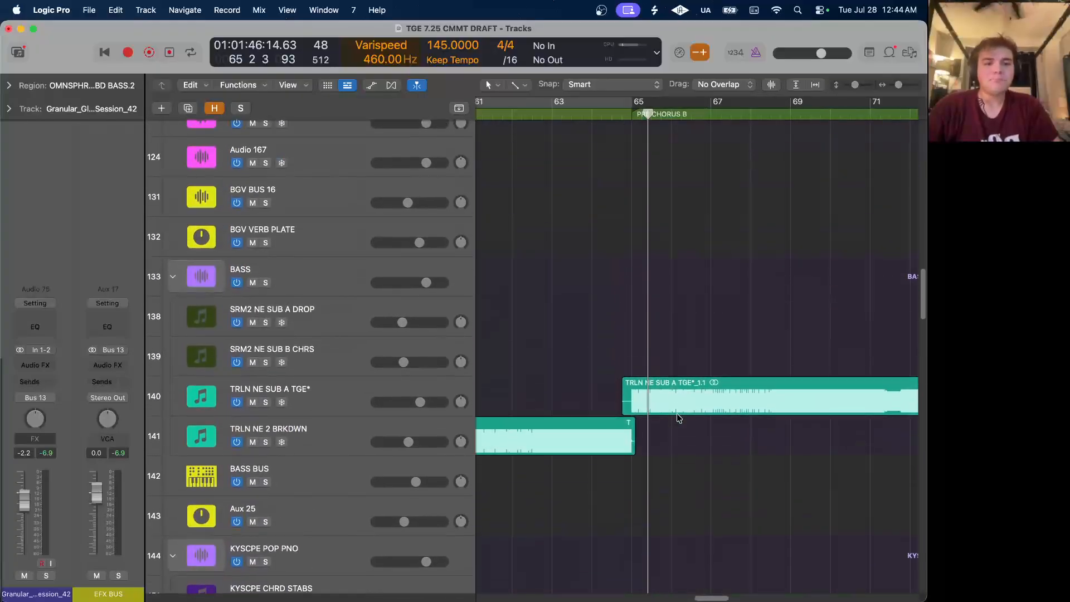
scroll(678, 418, "up", 1)
scroll(676, 416, "down", 3)
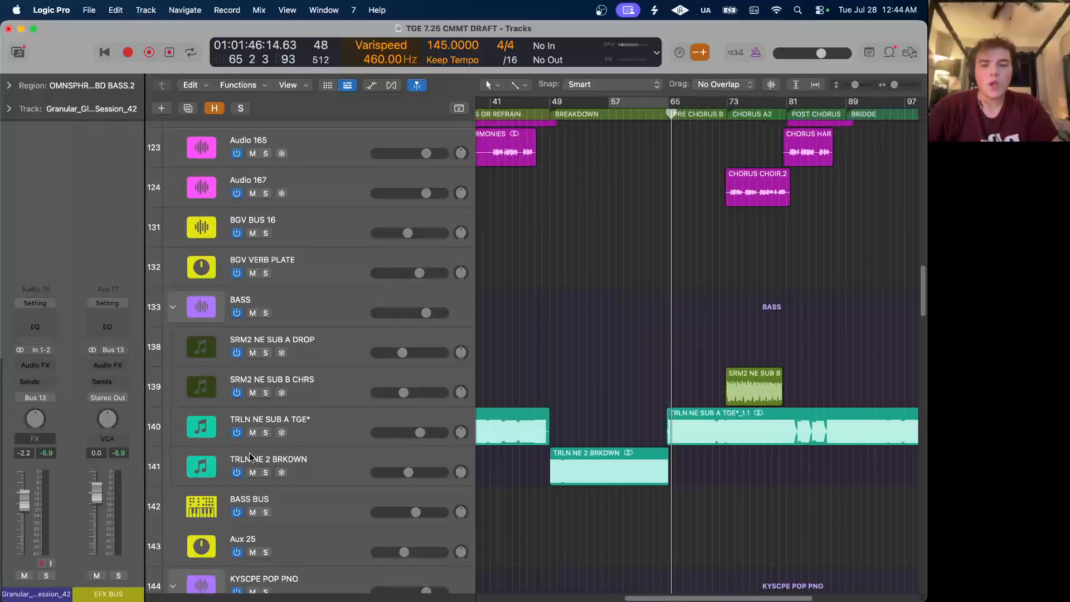
Solo the TRLN NE 2 BRKDWN bass track and play it from the start of the breakdown at bar 49.
left_click(327, 458)
left_click(261, 473)
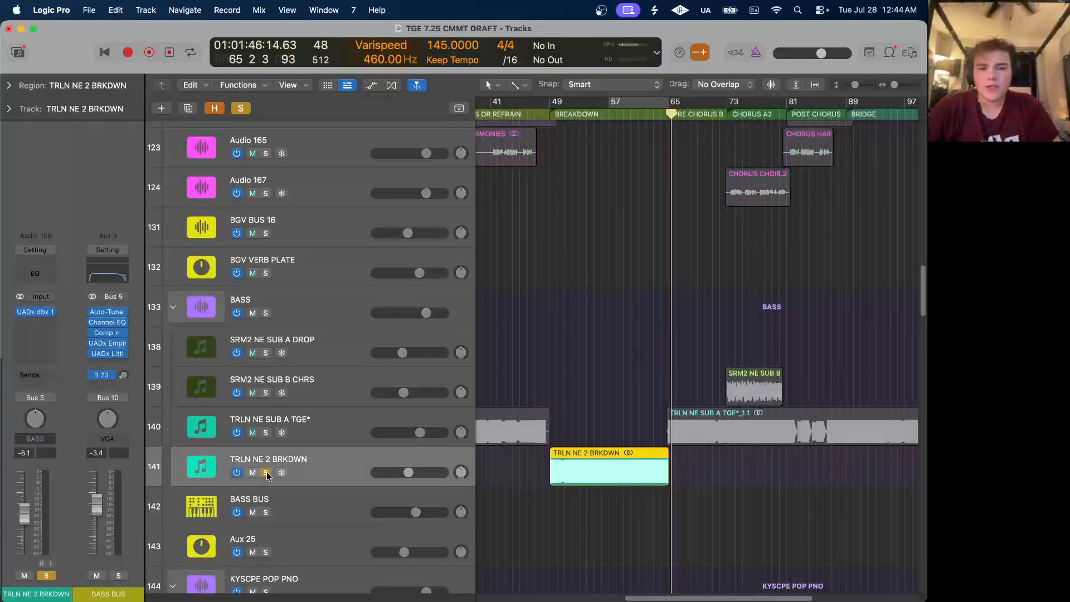
left_click(546, 114)
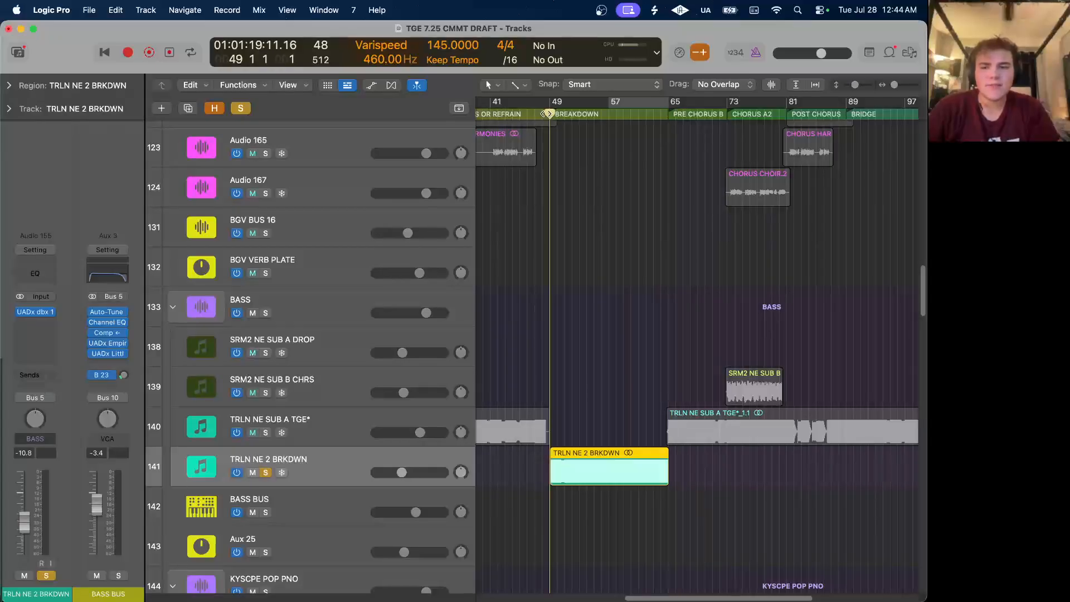
key("space")
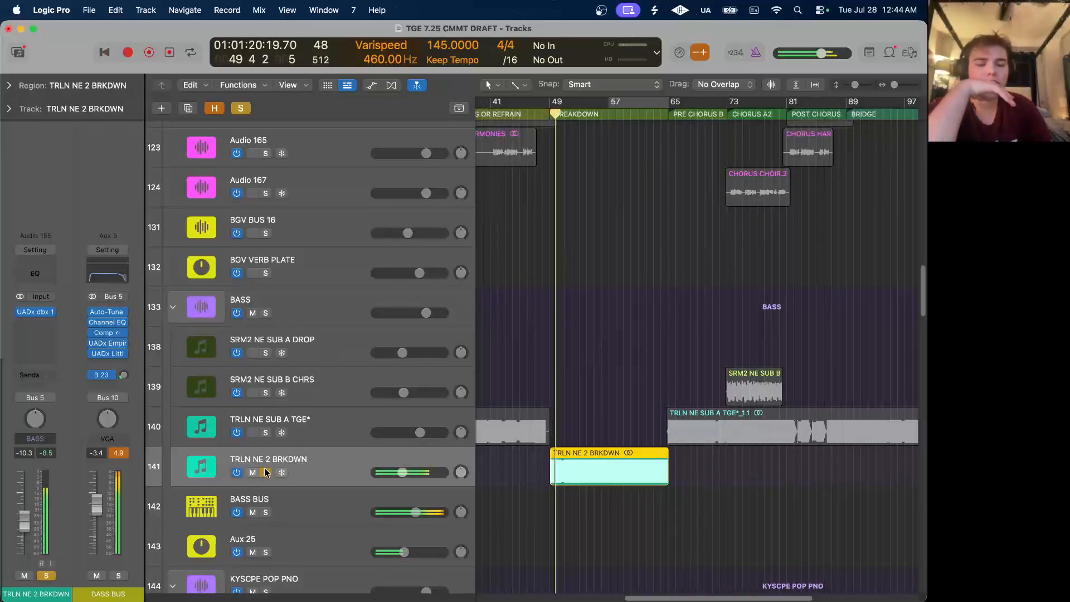
Switch the solo to TRLN NE SUB A TGE*, play it from bar 44 for comparison, then clear the solo and return to bar 49.
left_click(265, 432)
left_click(265, 472)
left_click(512, 113)
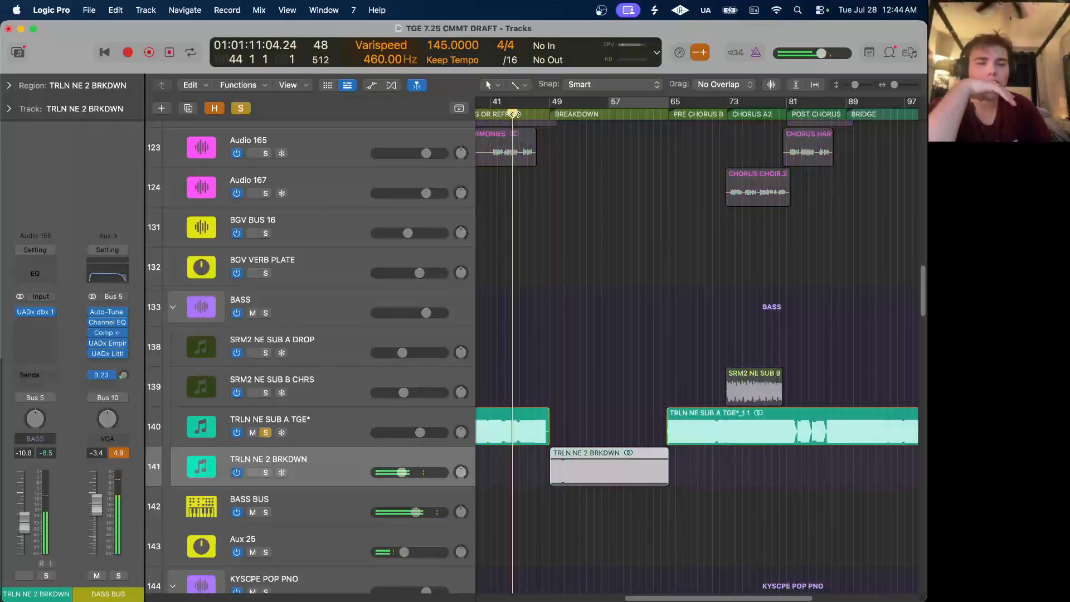
left_click(512, 114)
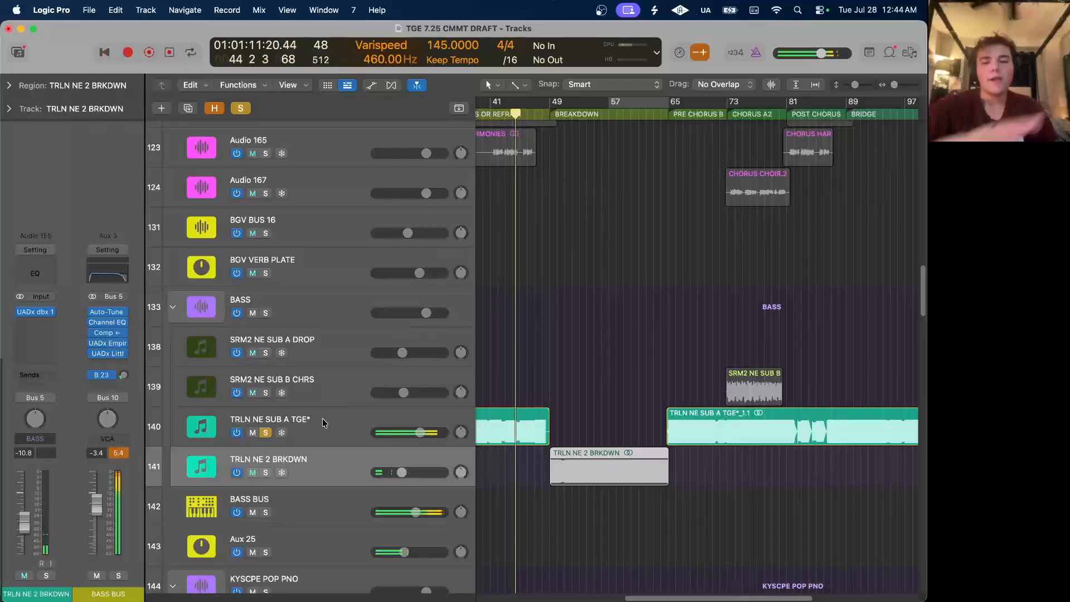
left_click(265, 433)
left_click(548, 118)
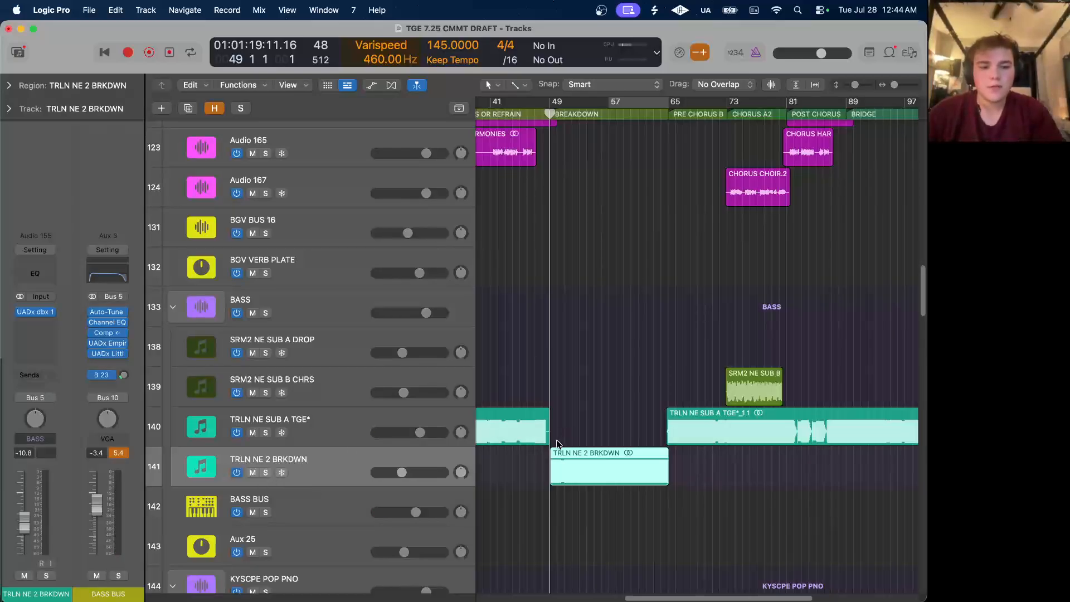
Review the vocal tracks past the breakdown and move the playhead to bar 73 at the start of CHORUS A2.
scroll(874, 301, "right", 10)
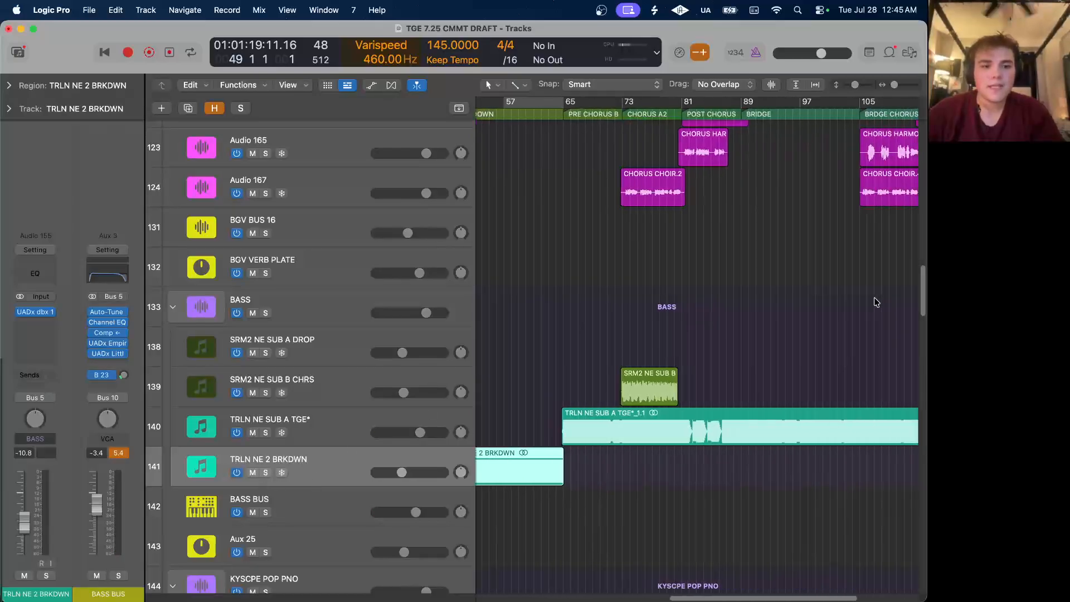
scroll(874, 301, "left", 5)
scroll(874, 301, "up", 5)
scroll(874, 301, "up", 10)
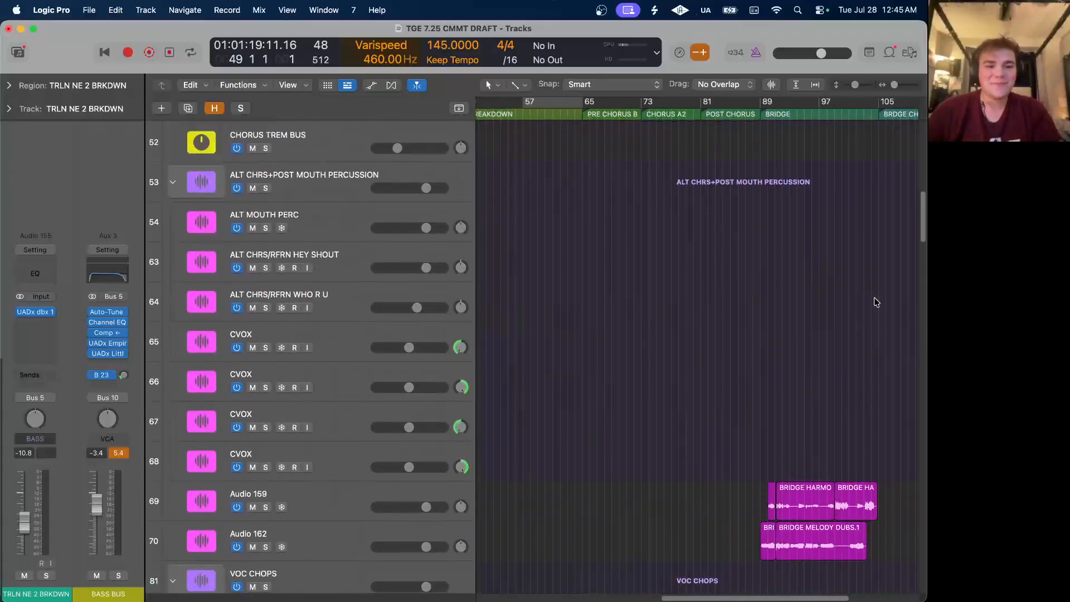
scroll(603, 299, "down", 8)
left_click_drag(590, 115, 644, 122)
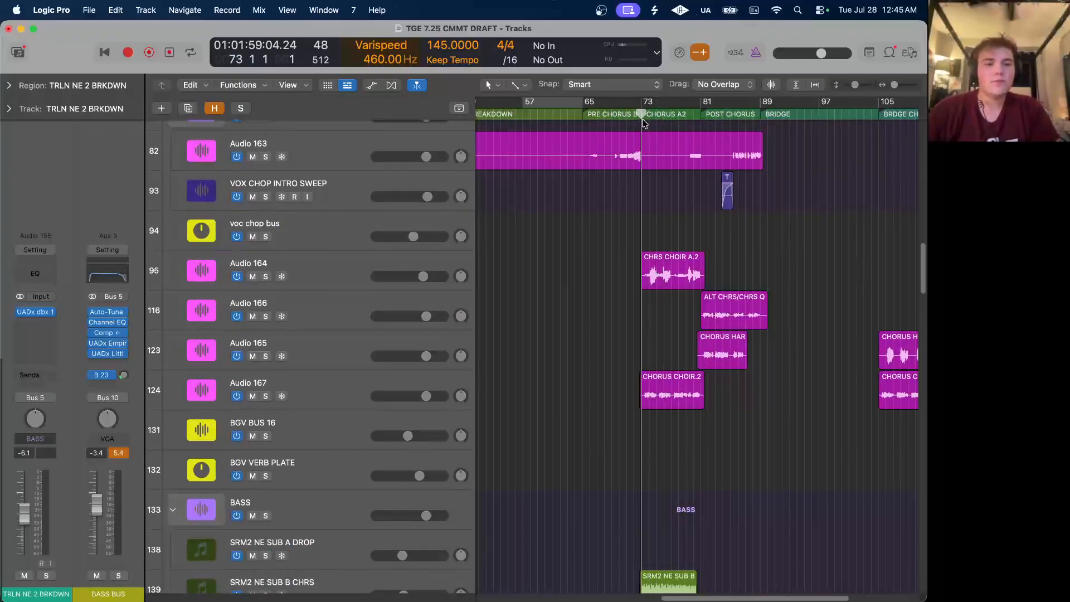
Examine the vocal chop, choir and harmony regions around CHORUS A2 and POST CHORUS.
scroll(660, 195, "up", 5)
scroll(659, 199, "down", 8)
scroll(653, 220, "left", 3)
scroll(653, 219, "right", 6)
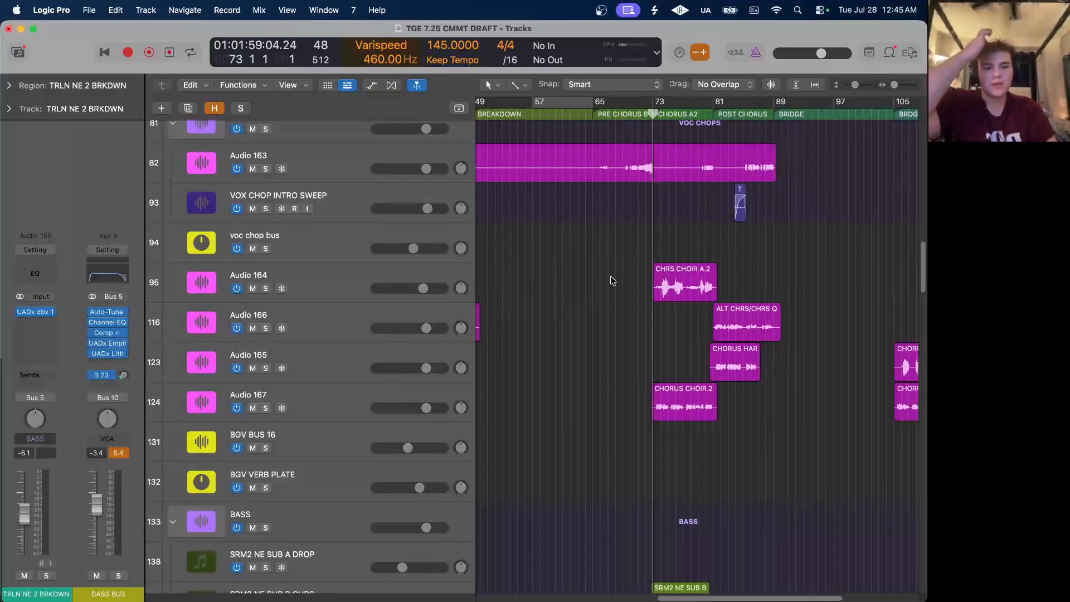
scroll(613, 280, "up", 1)
scroll(612, 279, "right", 1)
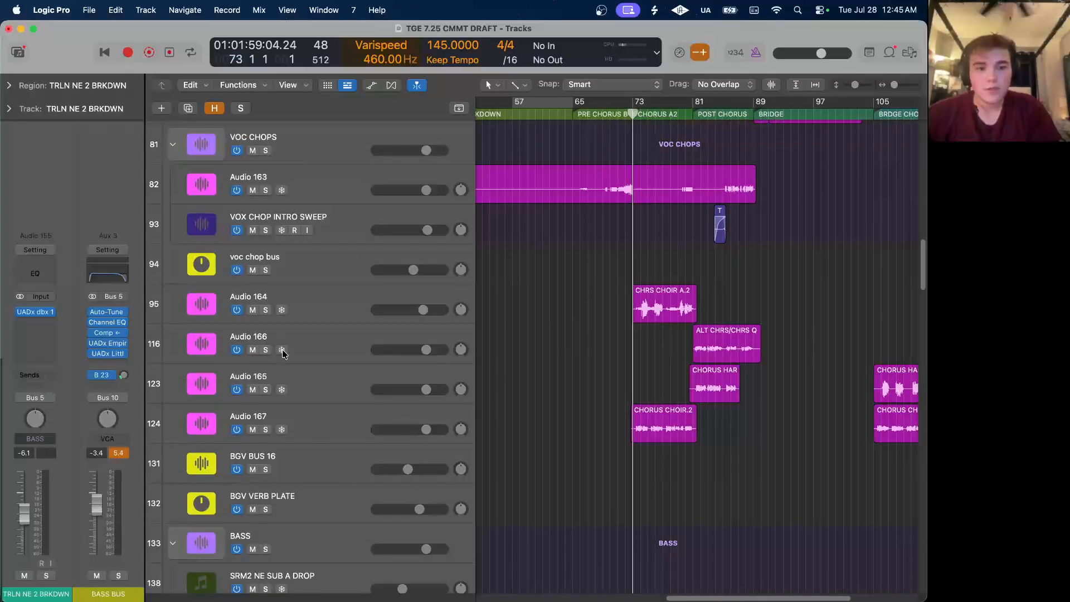
Solo the Audio 164 to Audio 167 tracks, then clear the solo and play the full mix from bar 73.
left_click_drag(265, 310, 265, 434)
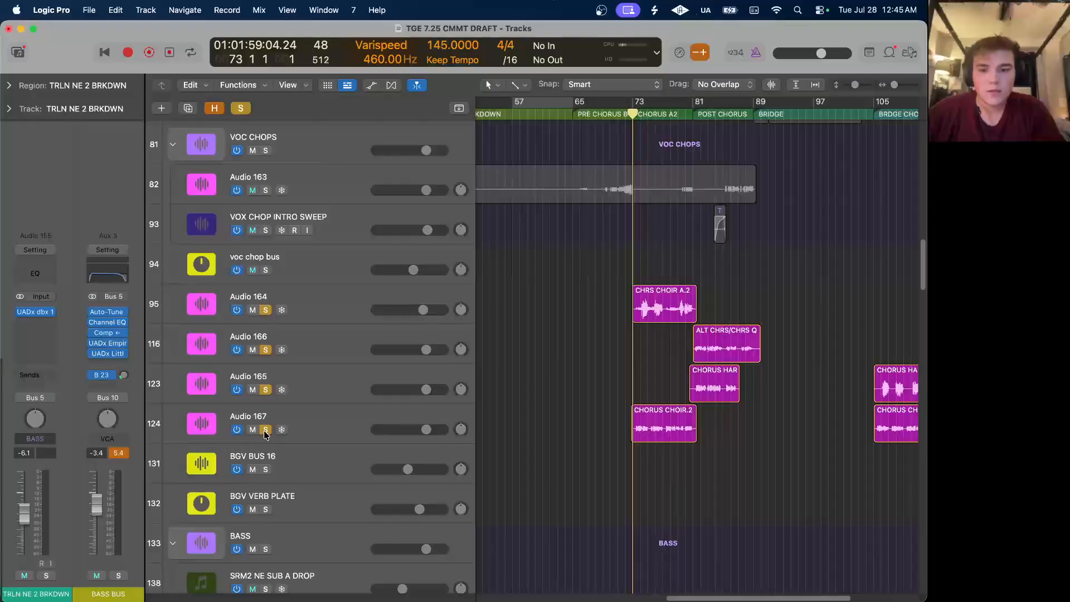
left_click(241, 108)
key("space")
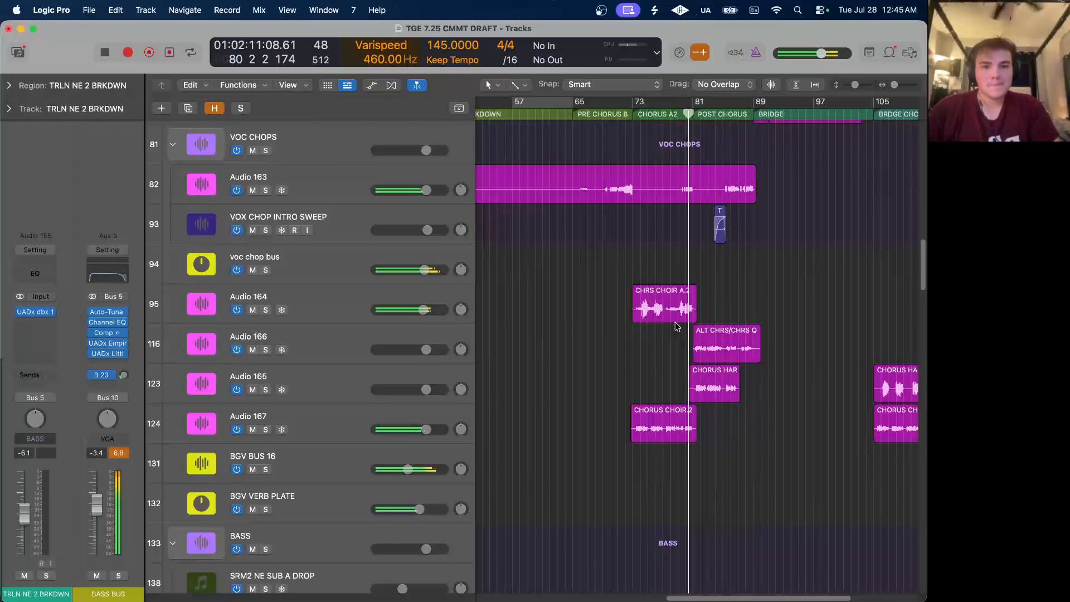
Select the Audio 164 track and solo the four choir and harmony tracks together with BGV BUS 16.
left_click(303, 307)
left_click_drag(265, 310, 268, 449)
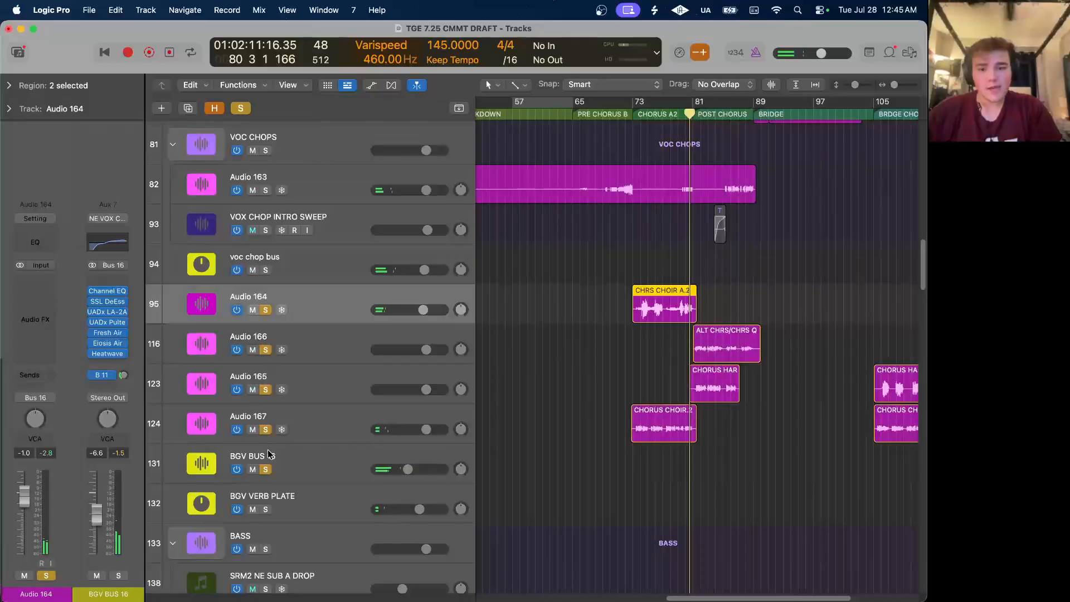
scroll(737, 173, "up", 5)
scroll(737, 173, "left", 4)
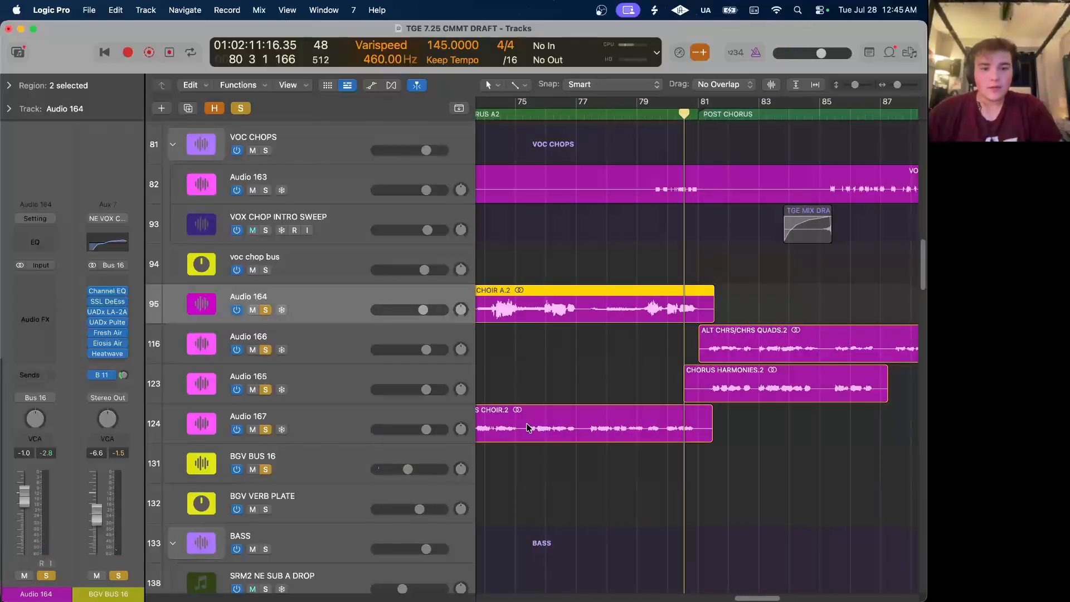
Select the CHRS CHOIR A.2 and CHORUS CHOIR.2 regions and play the soloed vocals from the start of CHORUS A2.
left_click(528, 427)
scroll(528, 427, "left", 3)
scroll(575, 335, "up", 3)
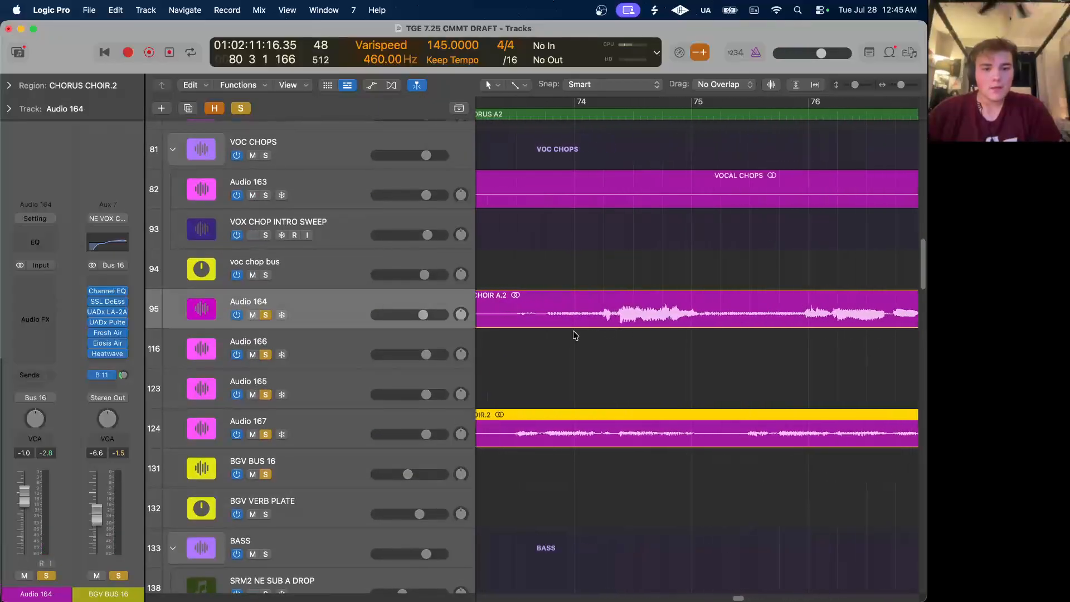
scroll(575, 333, "left", 2)
left_click(576, 317)
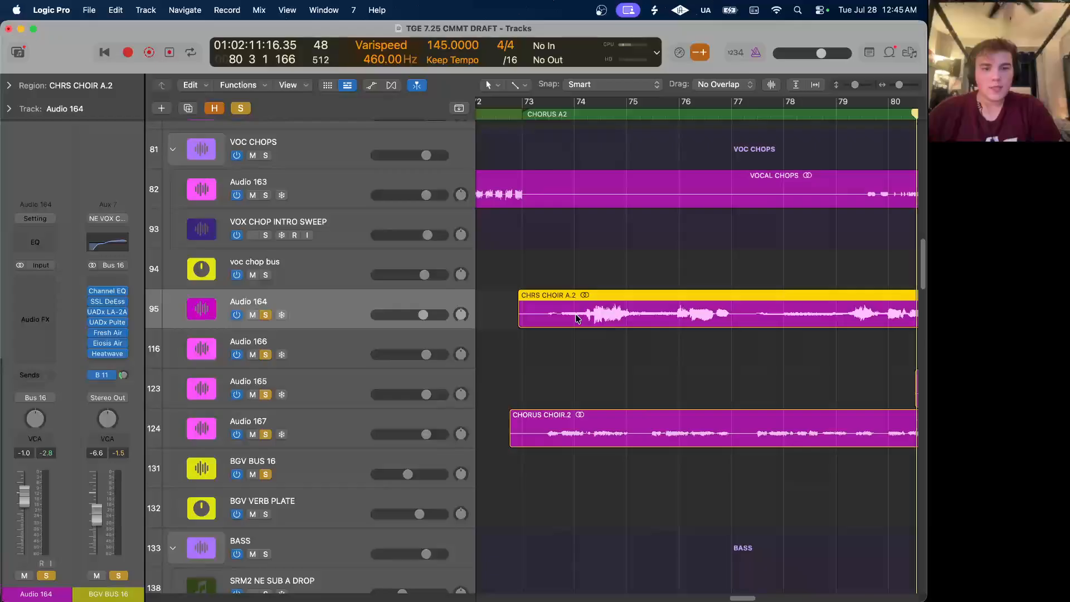
left_click_drag(629, 513, 623, 245)
left_click(522, 114)
key("space")
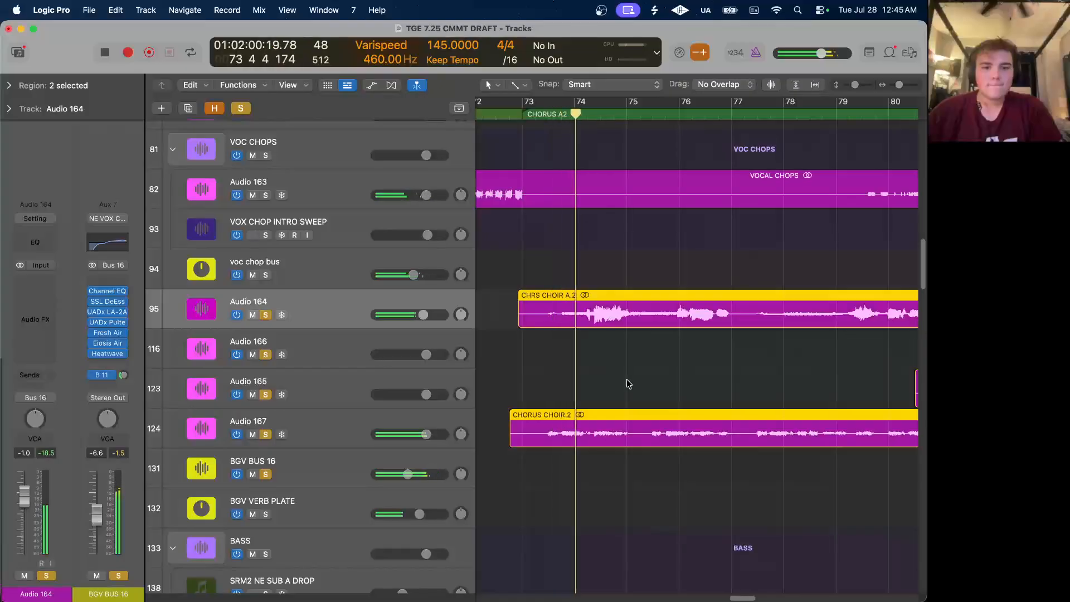
Follow the soloed playback through CHORUS A2 into POST CHORUS, examining the choir, quads and harmony regions.
key("super+Left")
scroll(628, 383, "up", 15)
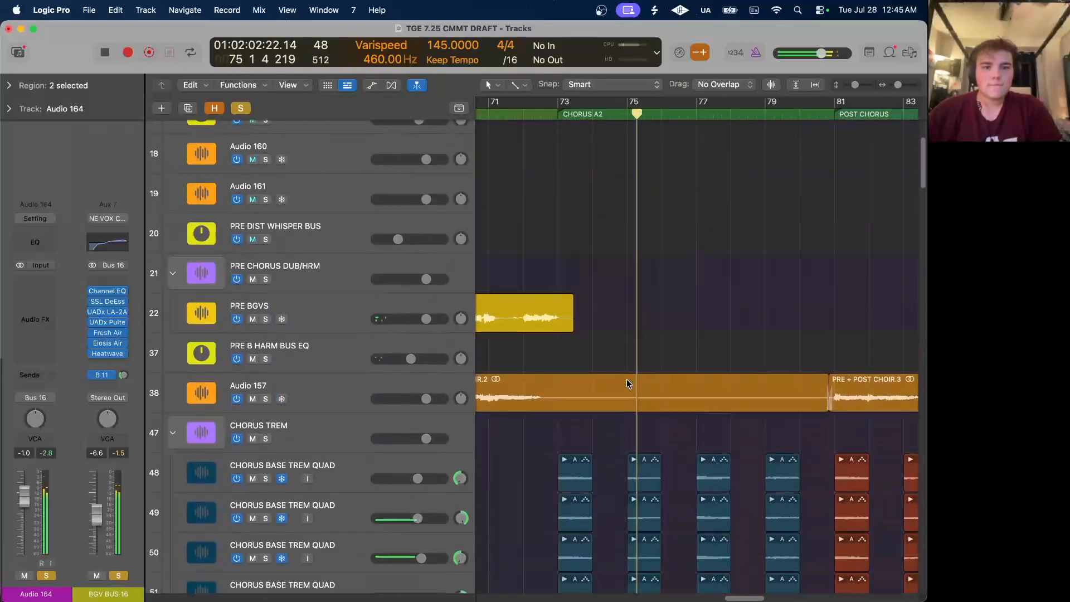
scroll(628, 383, "down", 20)
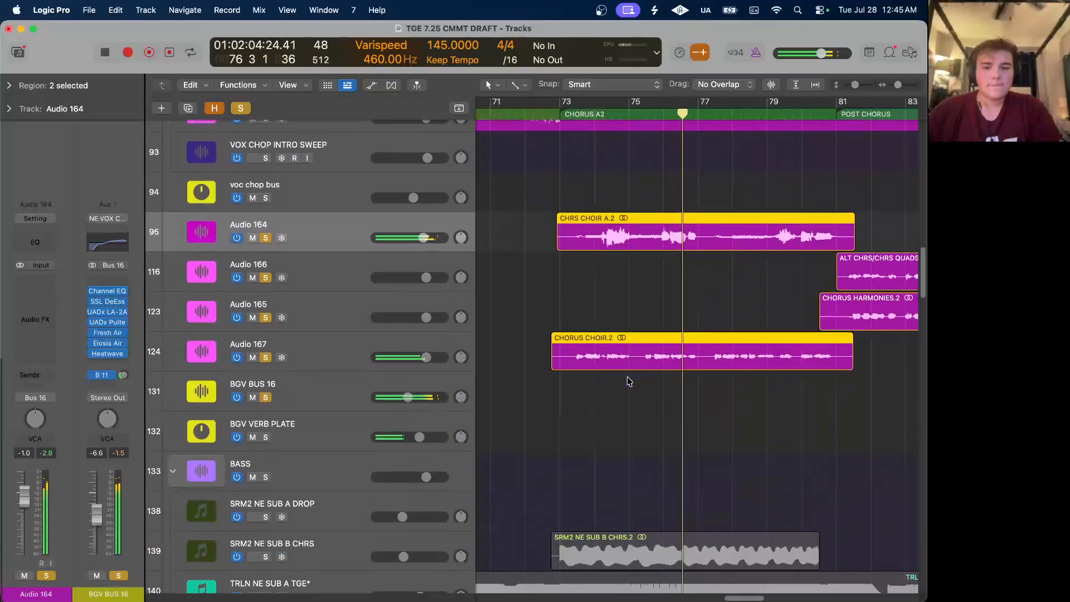
scroll(628, 382, "right", 3)
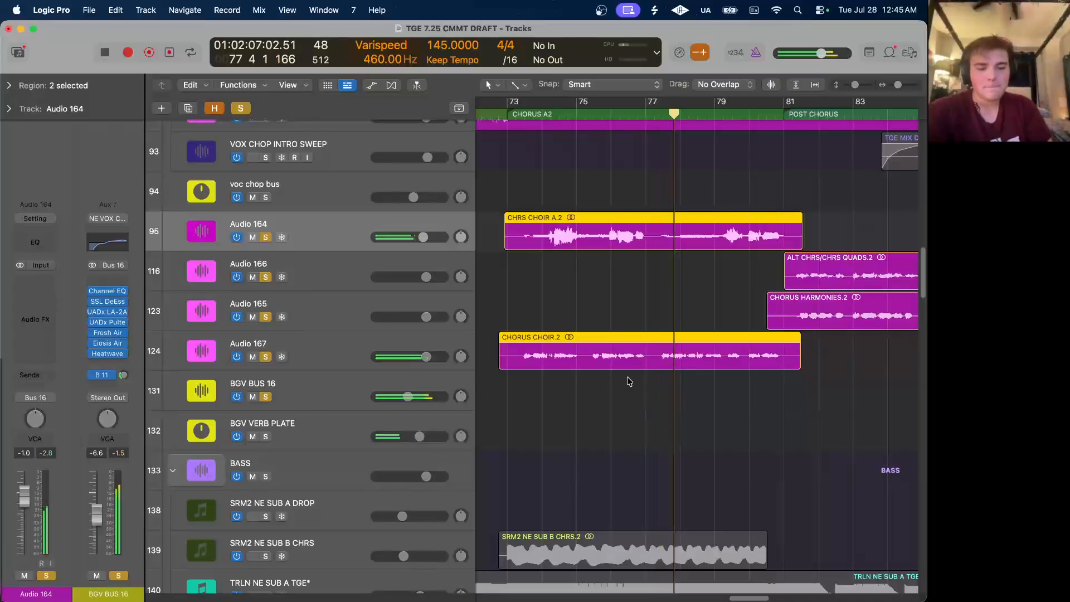
scroll(628, 382, "right", 3)
scroll(628, 382, "up", 2)
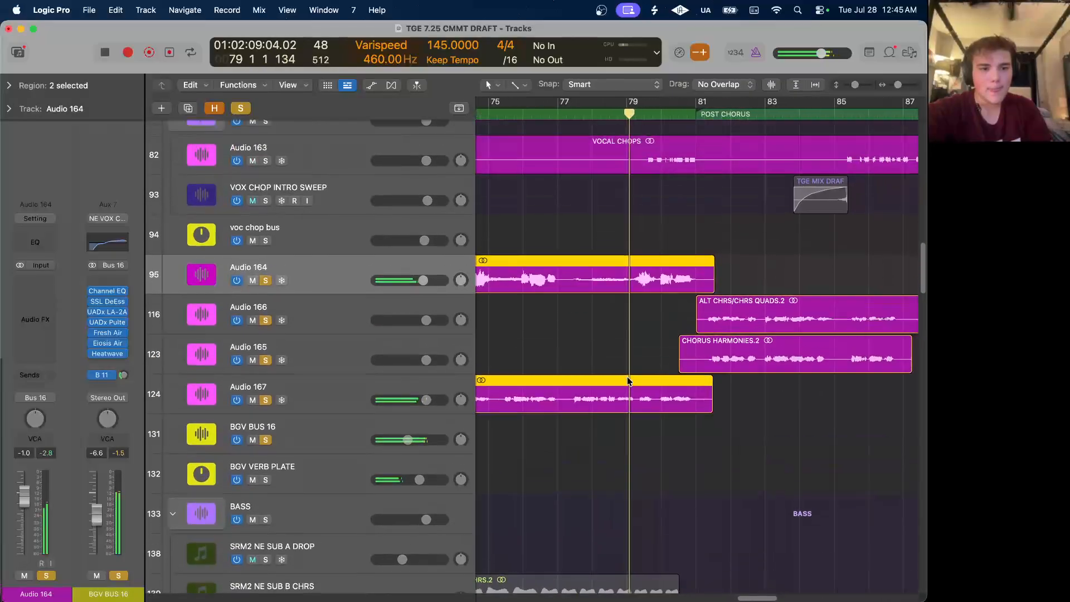
scroll(628, 381, "up", 1)
scroll(627, 379, "right", 5)
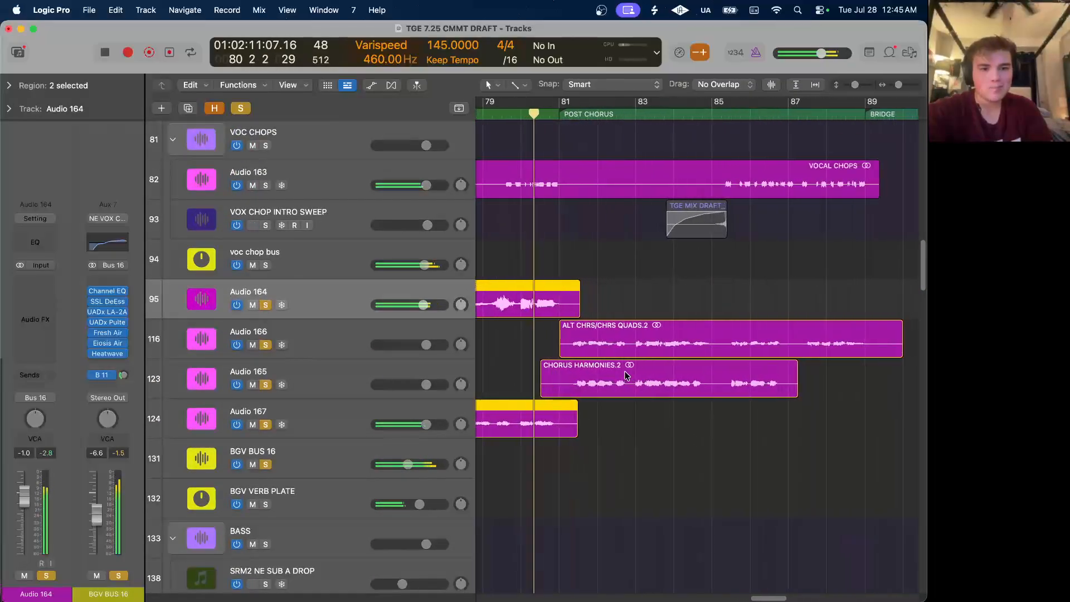
scroll(625, 375, "right", 2)
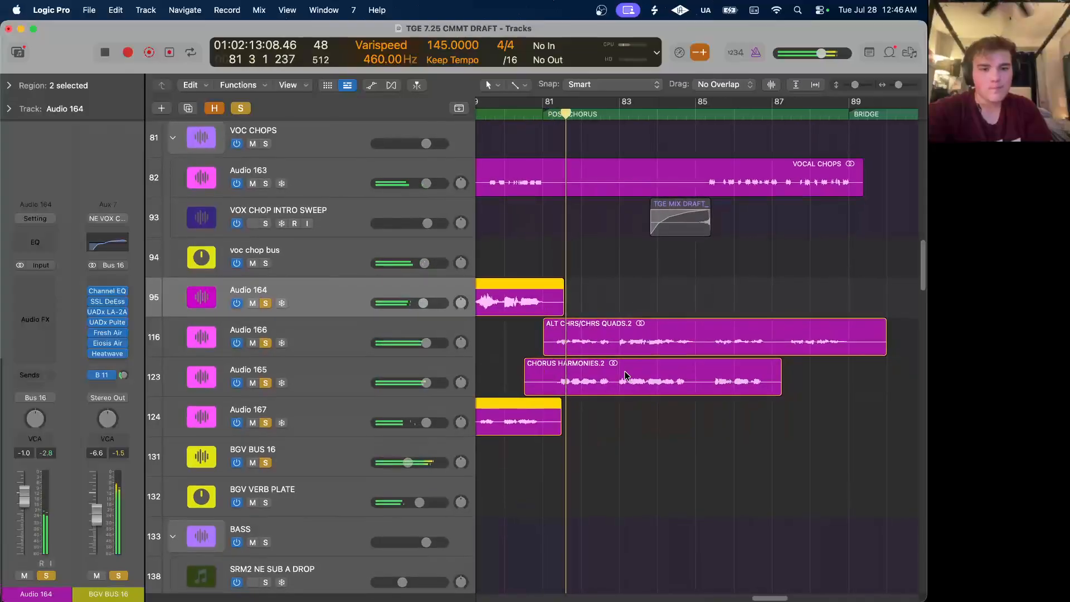
scroll(625, 375, "down", 1)
Add VOX CHOP INTRO SWEEP to the solo and listen through POST CHORUS, stopping playback just inside BRIDGE.
left_click(266, 218)
scroll(644, 261, "up", 15)
scroll(643, 261, "down", 20)
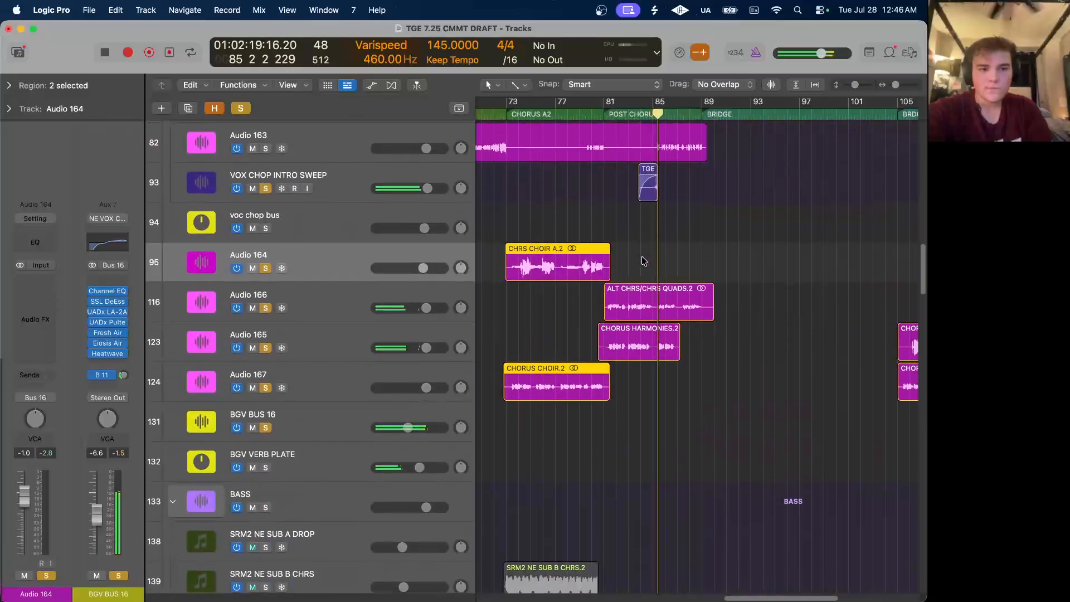
scroll(643, 261, "up", 5)
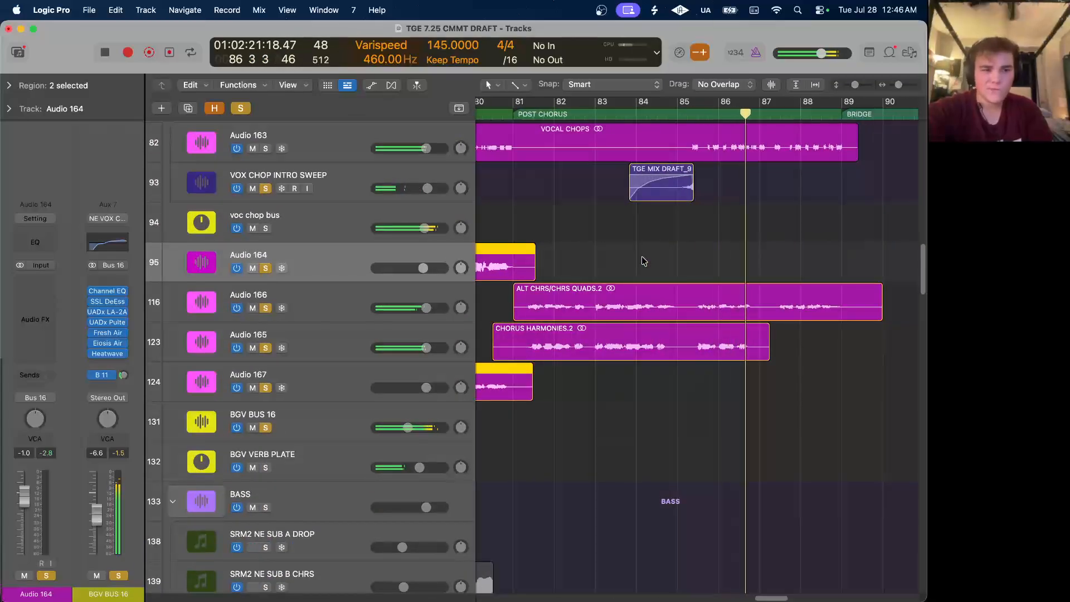
scroll(706, 266, "right", 5)
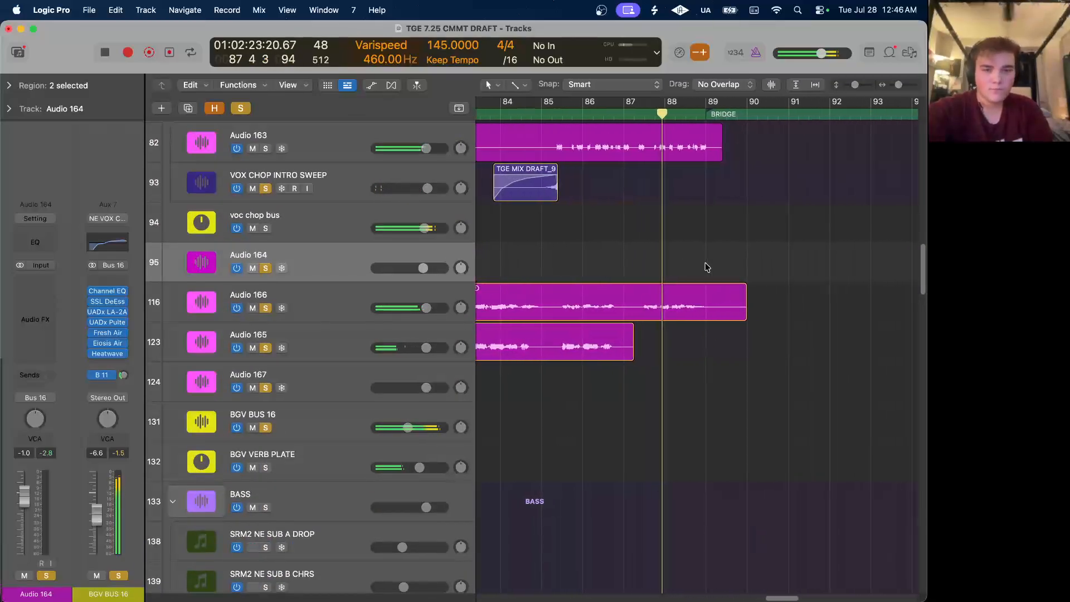
scroll(705, 266, "right", 3)
scroll(705, 267, "up", 5)
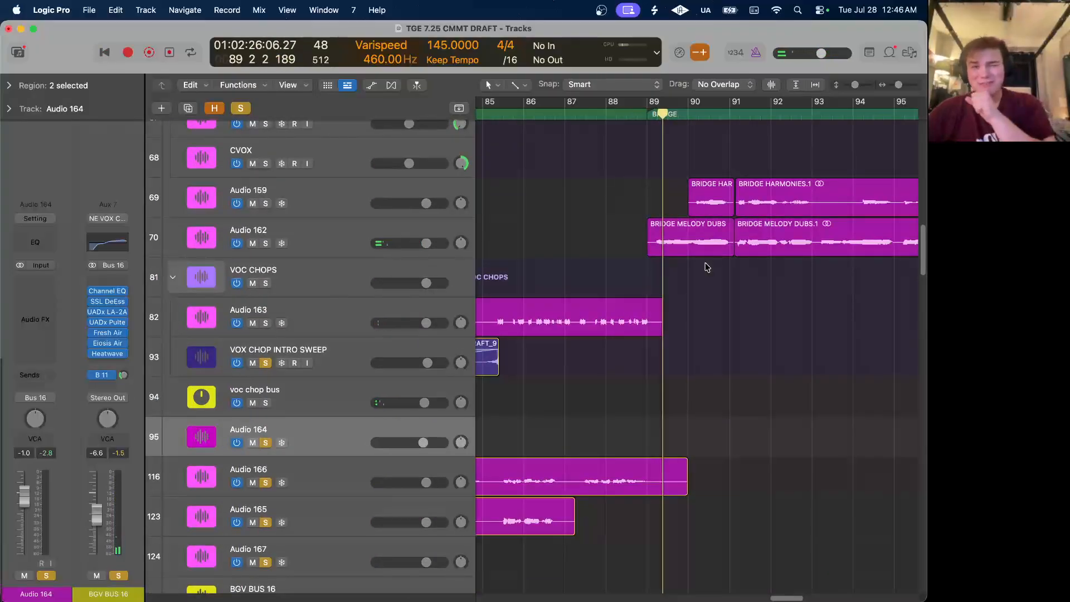
Deselect the choir regions and return the playhead to bar 73 at the start of CHORUS A2.
scroll(705, 267, "left", 10)
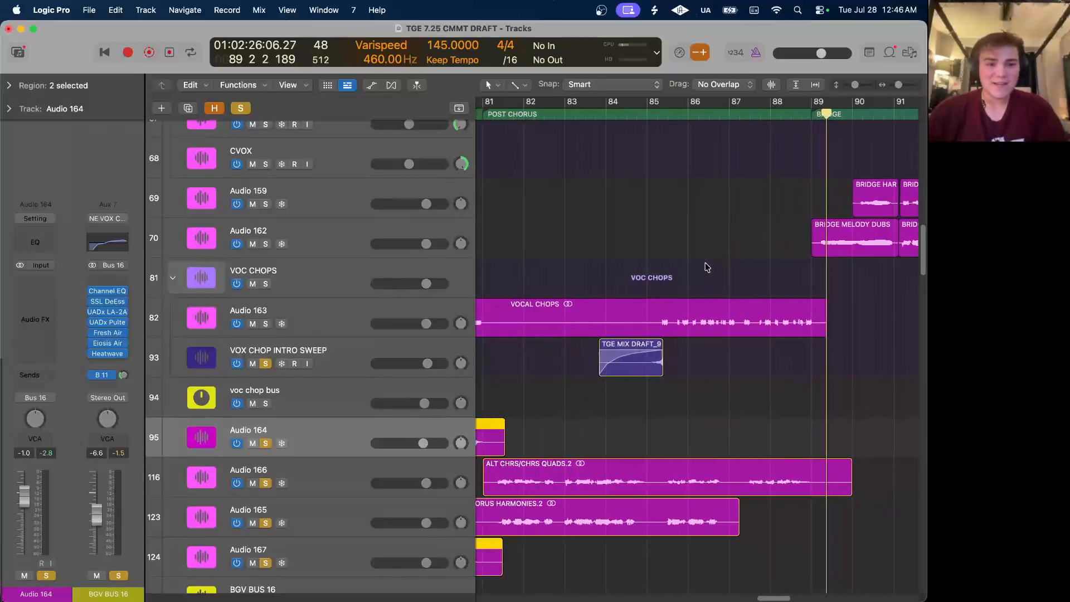
left_click(696, 265)
scroll(809, 234, "left", 3)
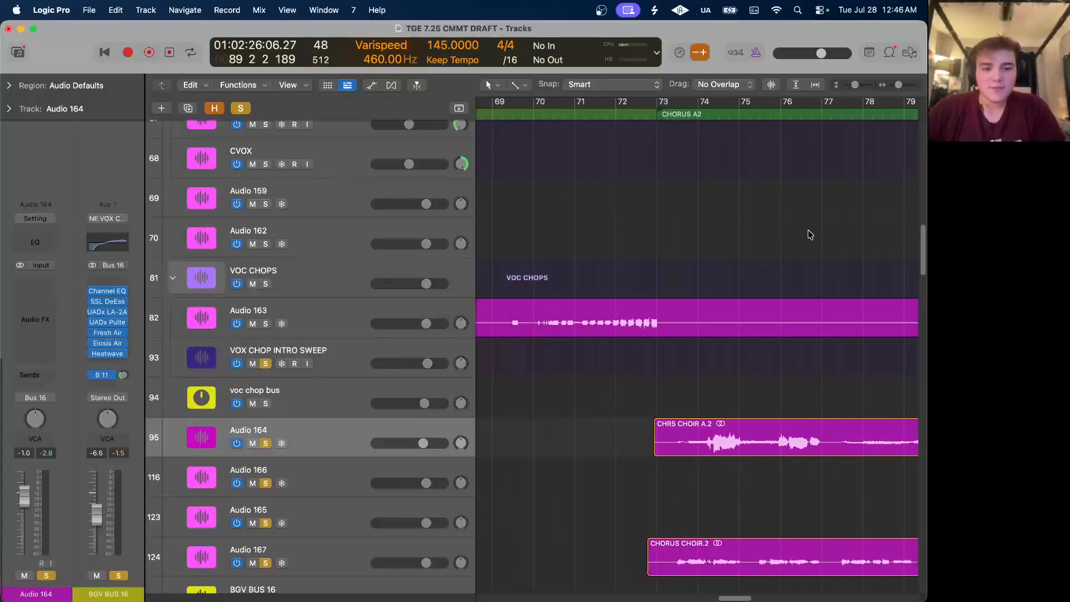
scroll(736, 421, "down", 10)
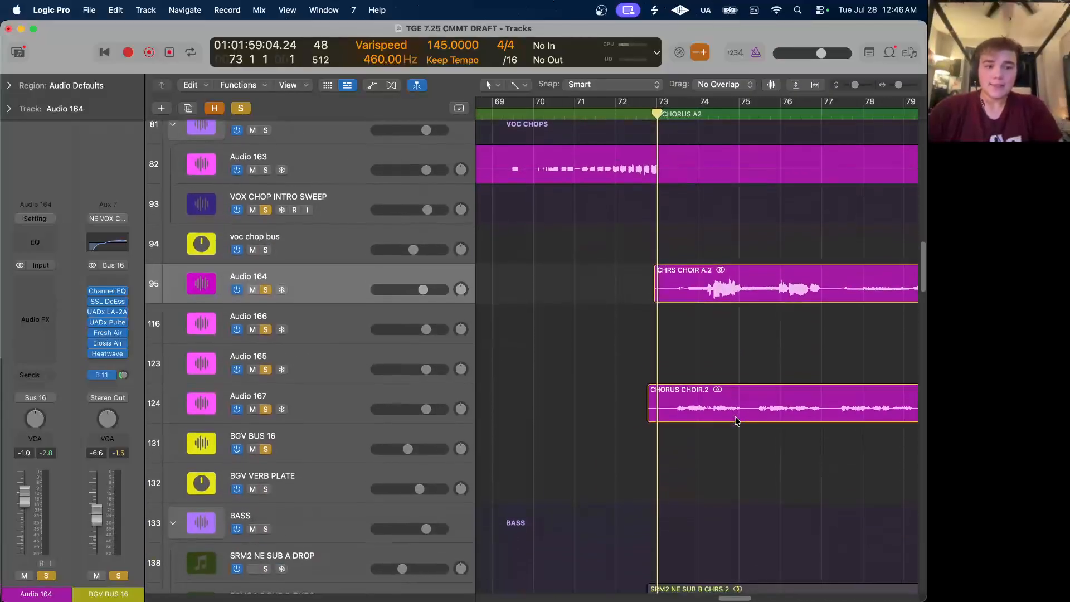
Select the SRM2 NE SUB B CHRS bass track and its region in CHORUS A2.
scroll(735, 421, "down", 2)
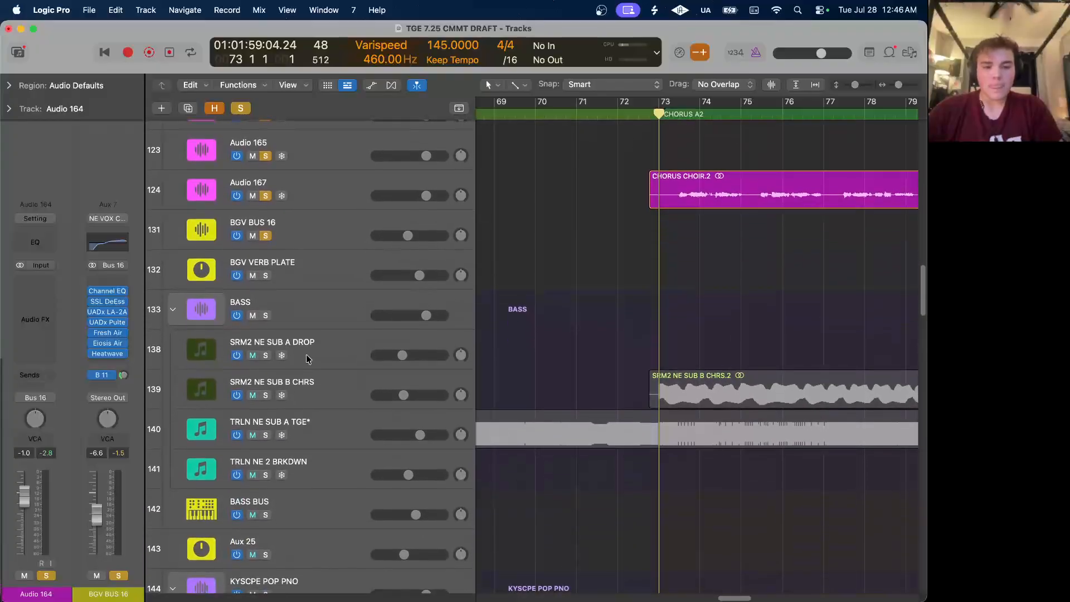
left_click(358, 390)
key("super+Left")
key("super+Left")
key("super+Left")
key("super+Left")
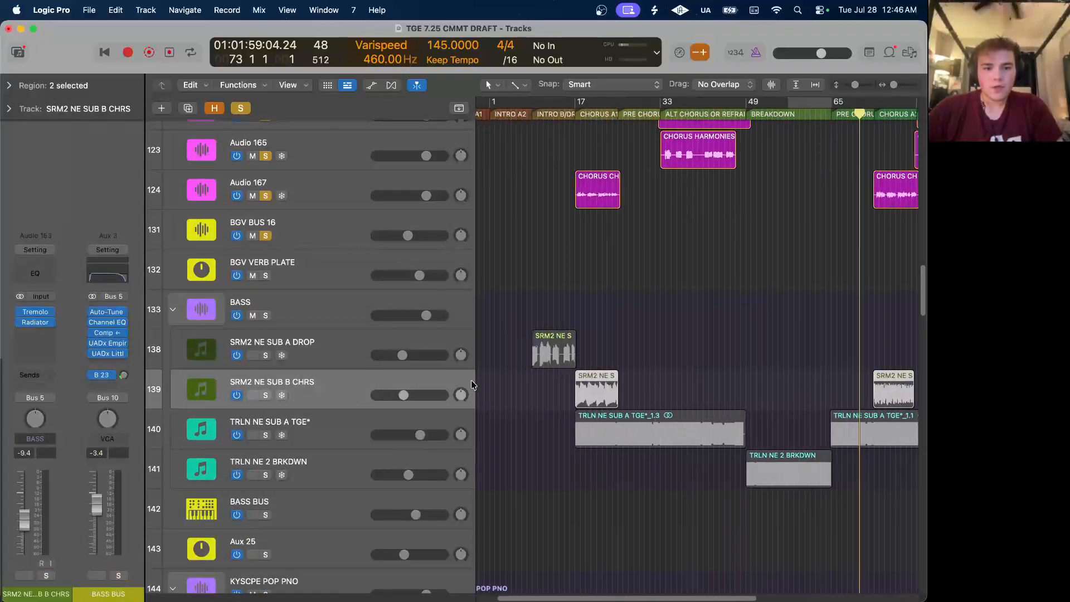
left_click(709, 384)
scroll(709, 384, "right", 5)
left_click(722, 395)
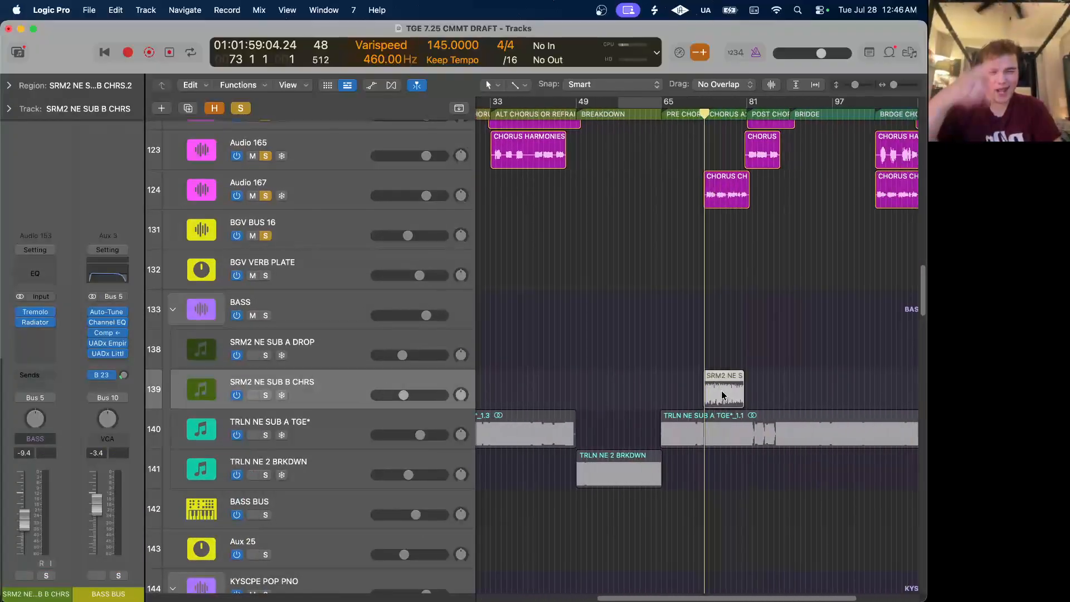
Review the piano, arpeggio, lead synth and drum tracks around CHORUS A2.
scroll(722, 395, "down", 15)
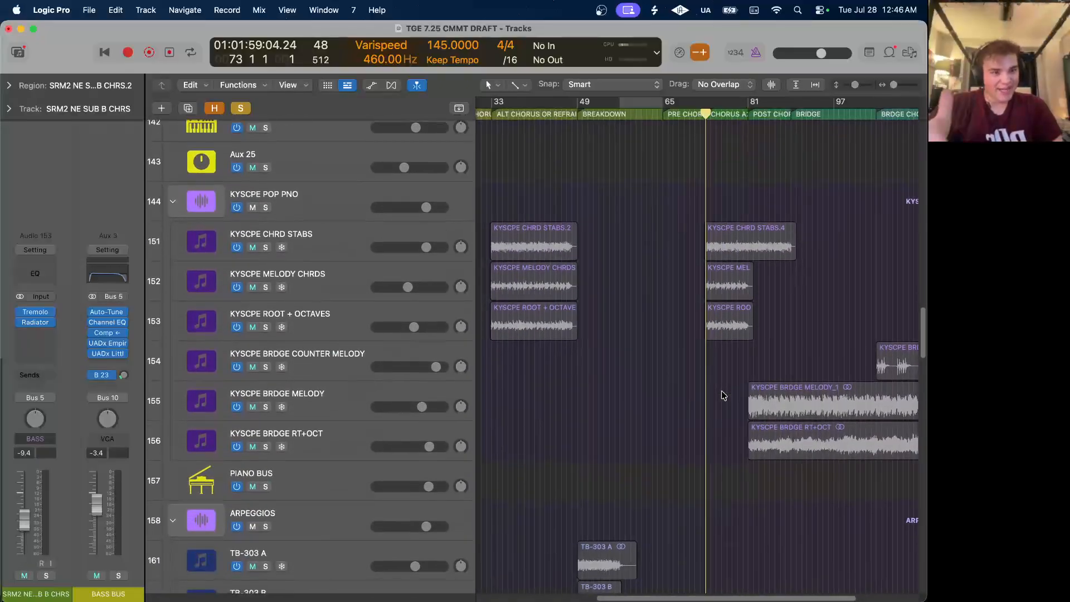
scroll(723, 395, "down", 15)
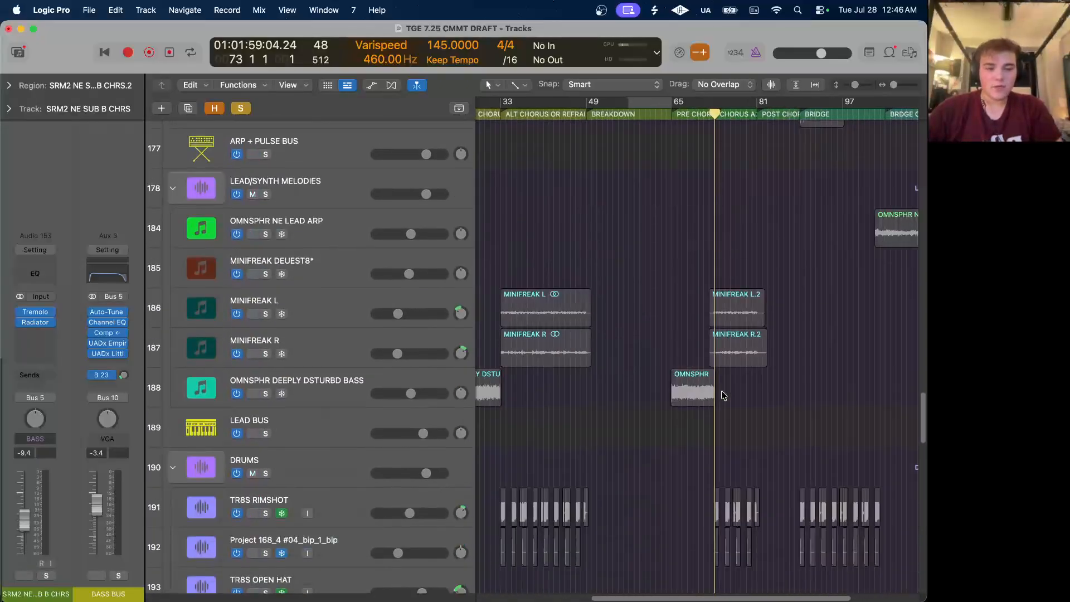
scroll(722, 395, "down", 11)
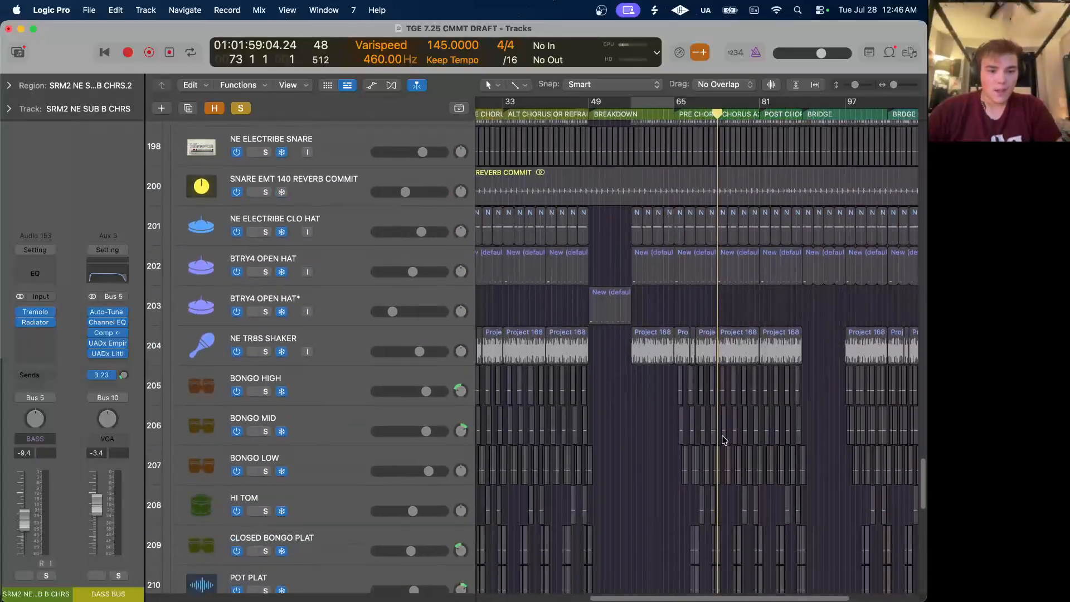
scroll(722, 440, "down", 5)
scroll(723, 440, "up", 15)
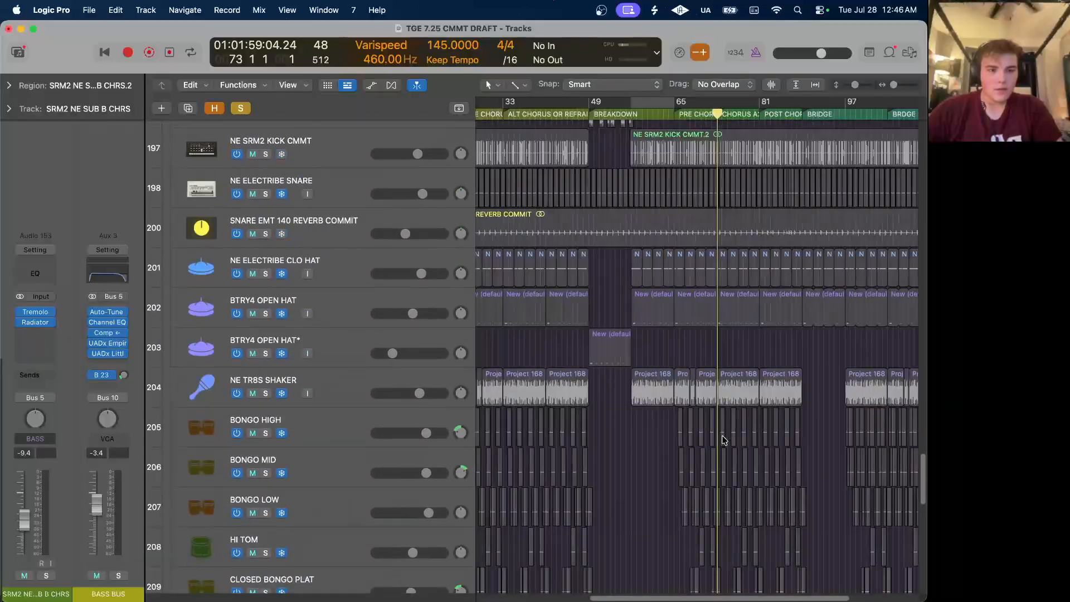
Select the NE SRM2 KICK CMMT.2 region and examine the snare, hat, shaker and bongo regions around bar 73.
scroll(722, 440, "up", 5)
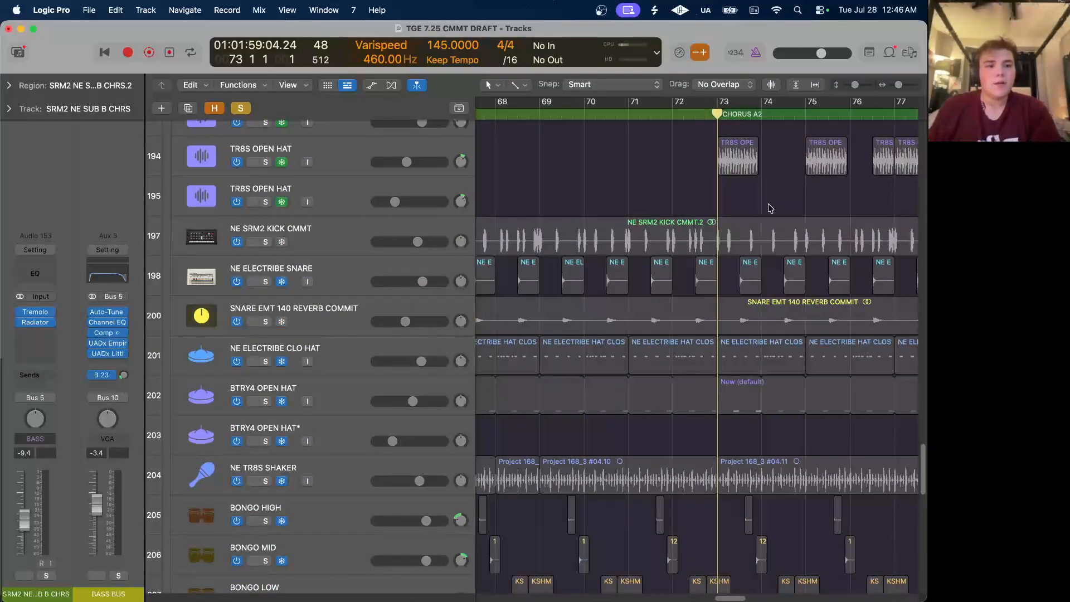
left_click(743, 242)
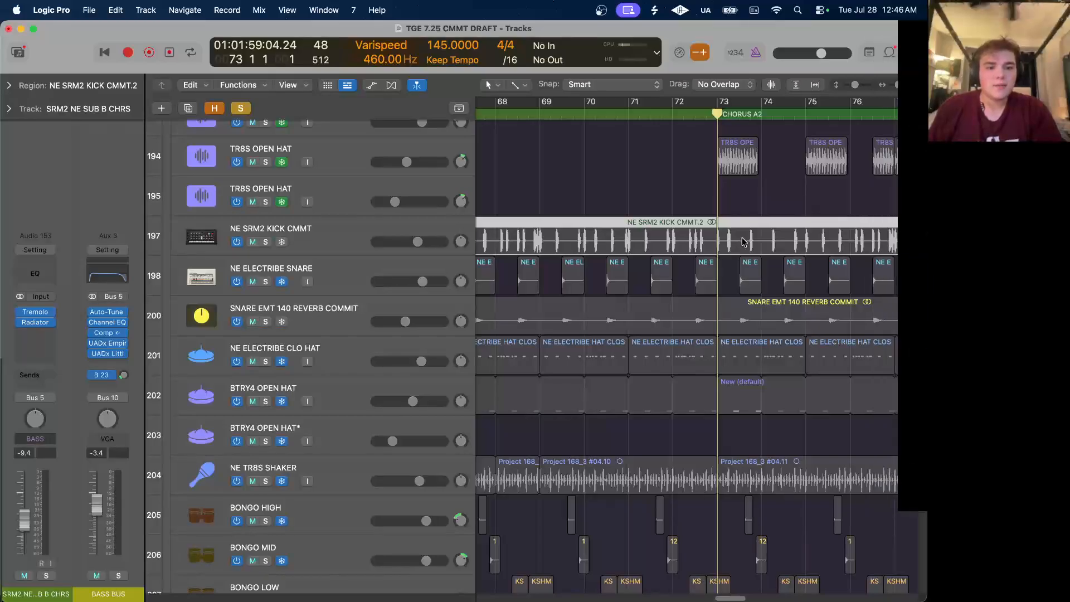
scroll(743, 242, "down", 2)
scroll(742, 241, "right", 2)
scroll(743, 242, "down", 1)
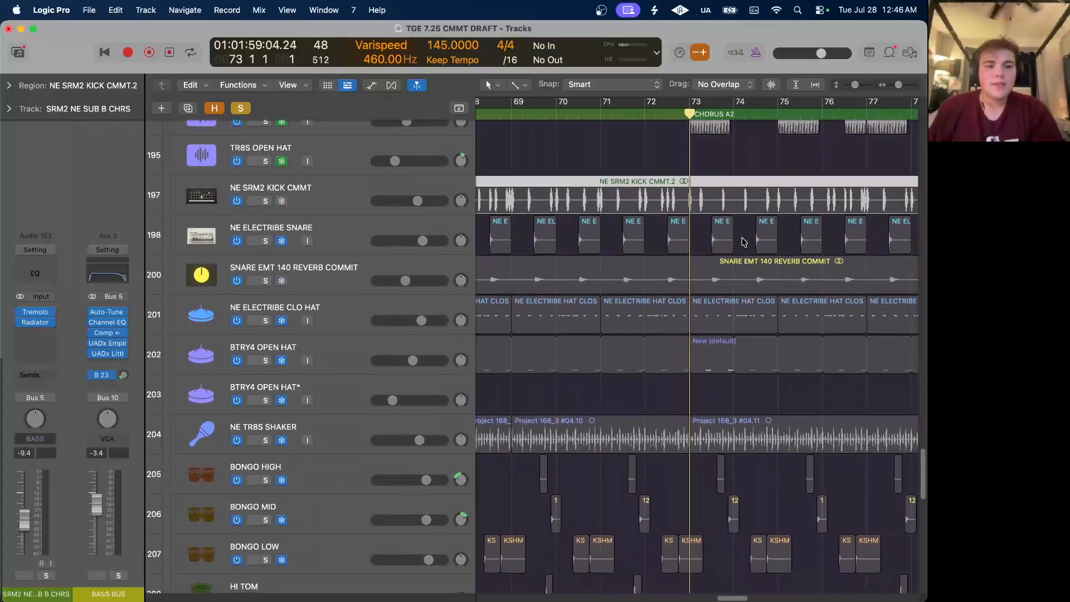
scroll(742, 241, "down", 3)
scroll(743, 242, "down", 10)
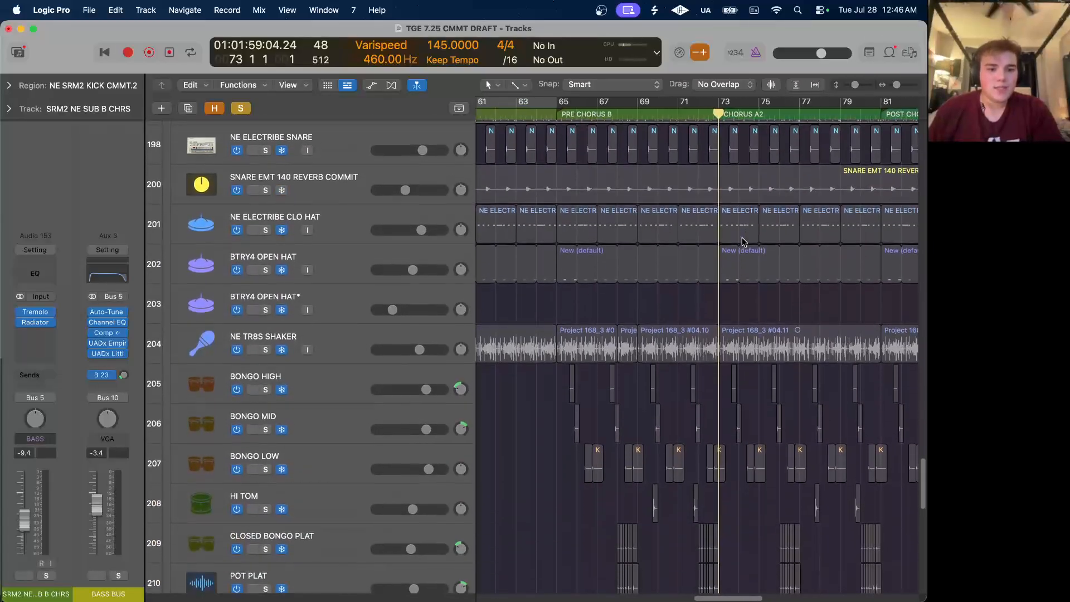
Examine the drum and percussion regions from the end of CHORUS A2 through POST CHORUS into BRIDGE.
scroll(743, 241, "right", 5)
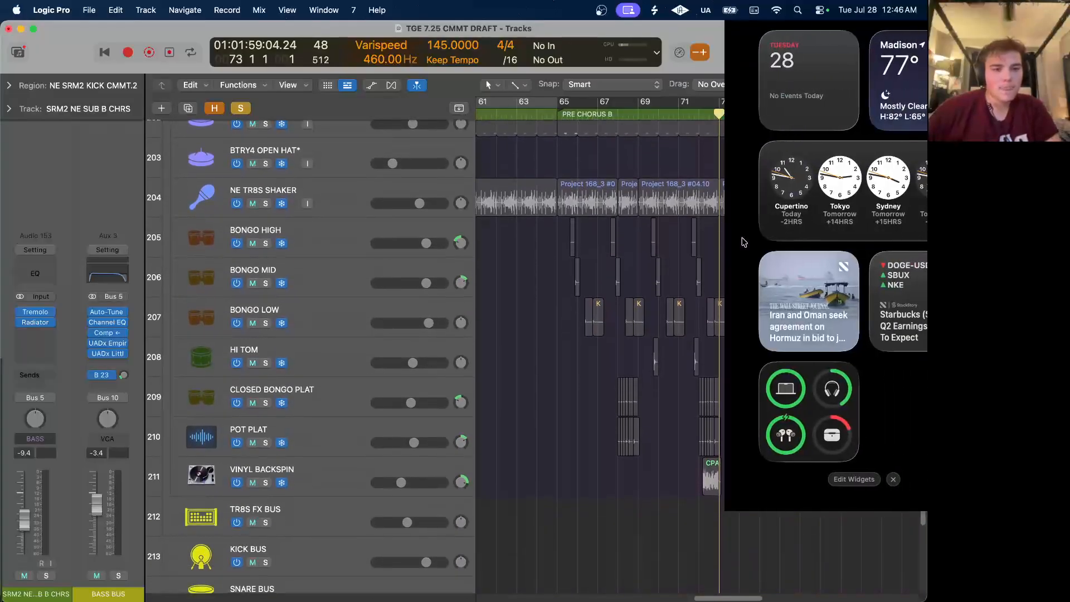
scroll(777, 294, "right", 3)
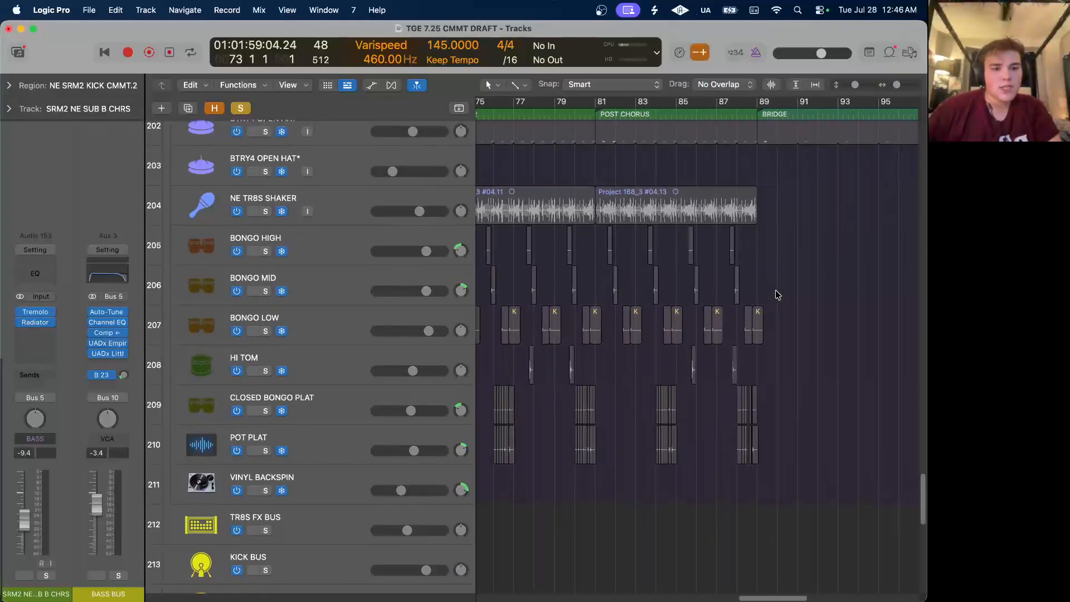
scroll(777, 294, "up", 5)
scroll(778, 294, "up", 3)
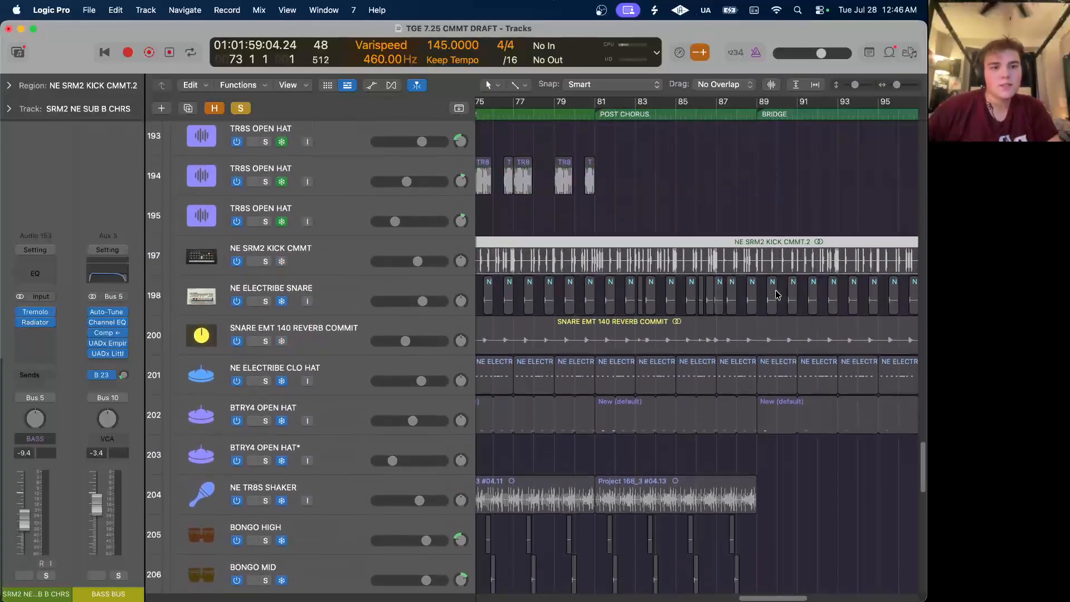
scroll(606, 131, "up", 1)
scroll(606, 130, "left", 1)
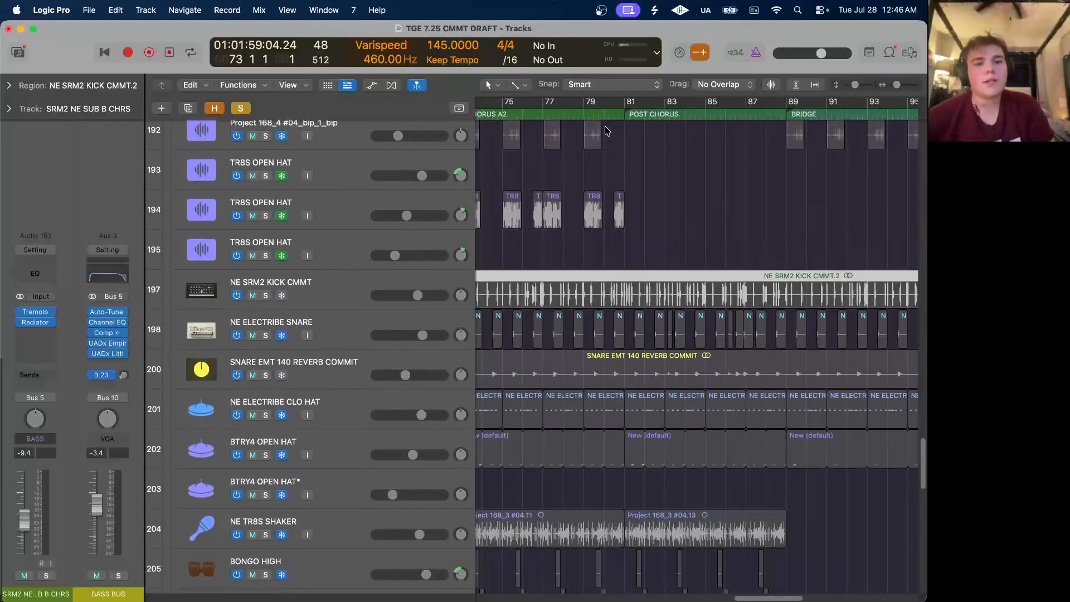
Clear the track solos and review the drum and percussion regions of CHORUS A2 and POST CHORUS.
scroll(607, 130, "left", 2)
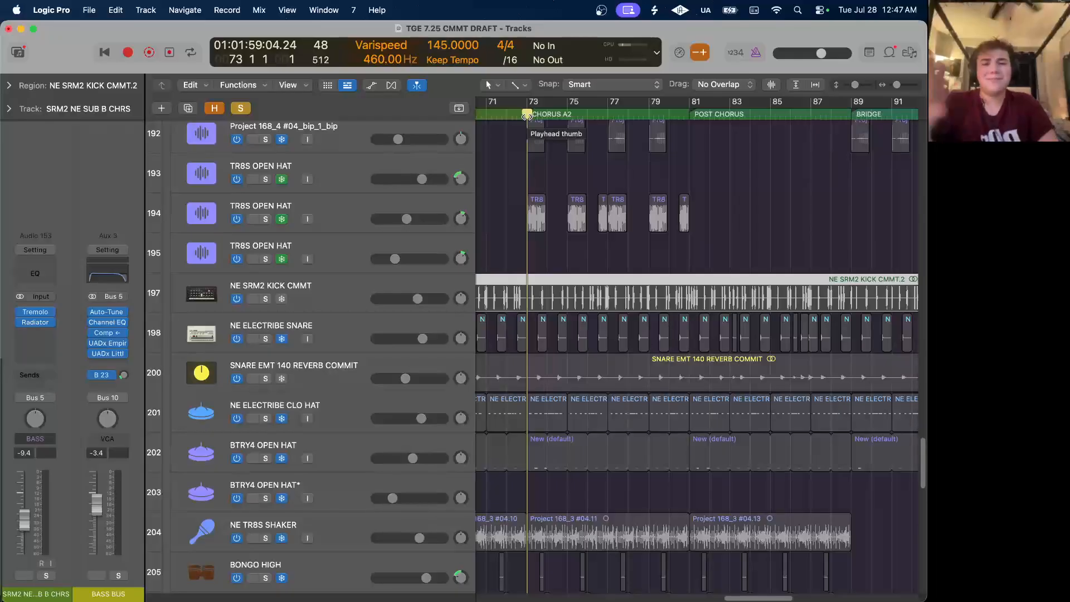
scroll(554, 176, "up", 3)
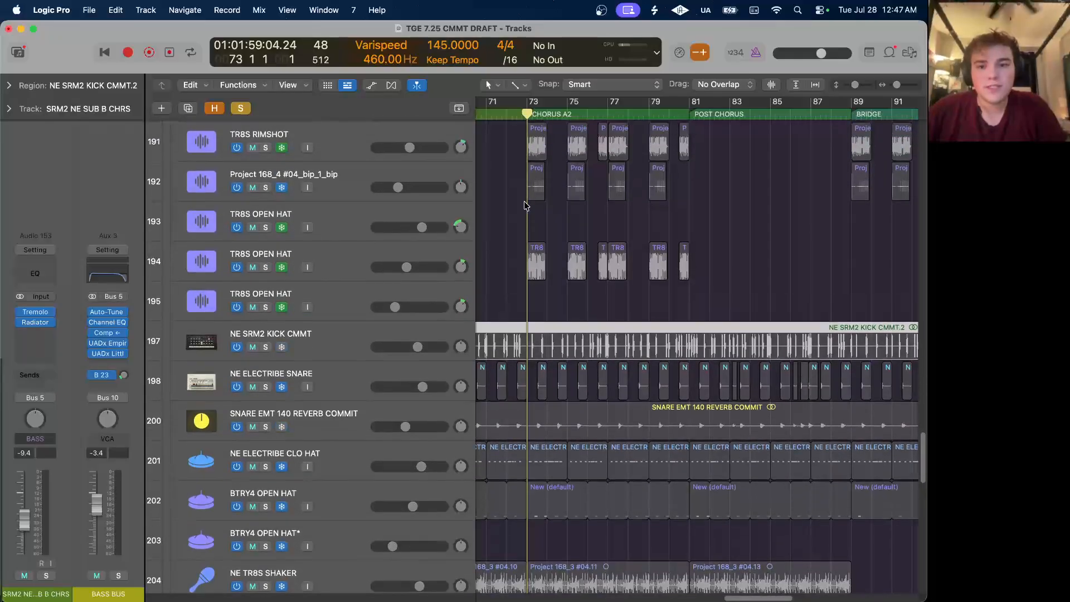
scroll(434, 169, "up", 2)
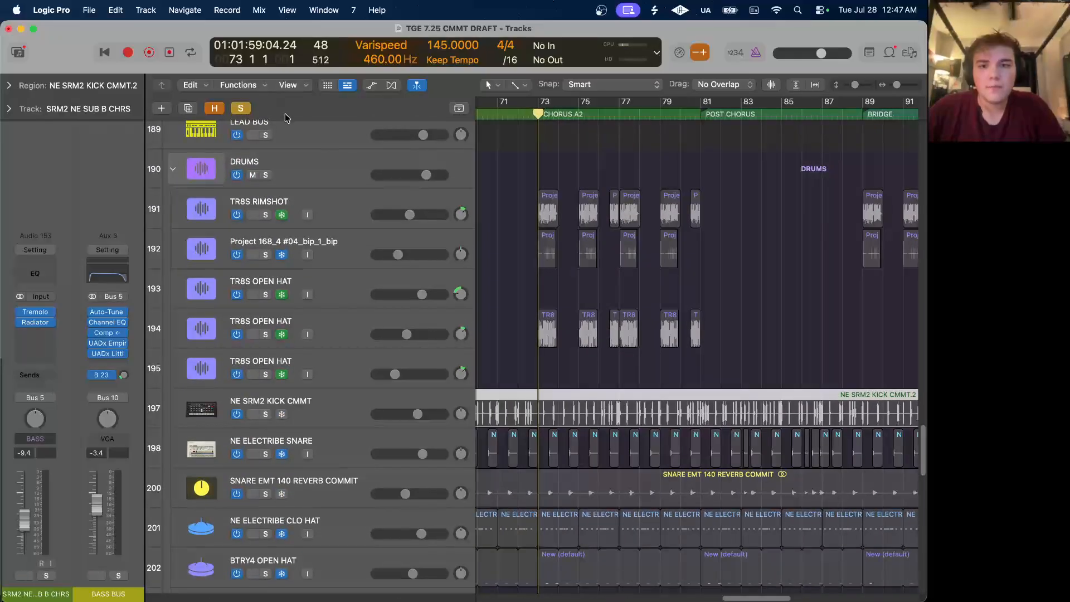
left_click(241, 109)
scroll(617, 278, "down", 3)
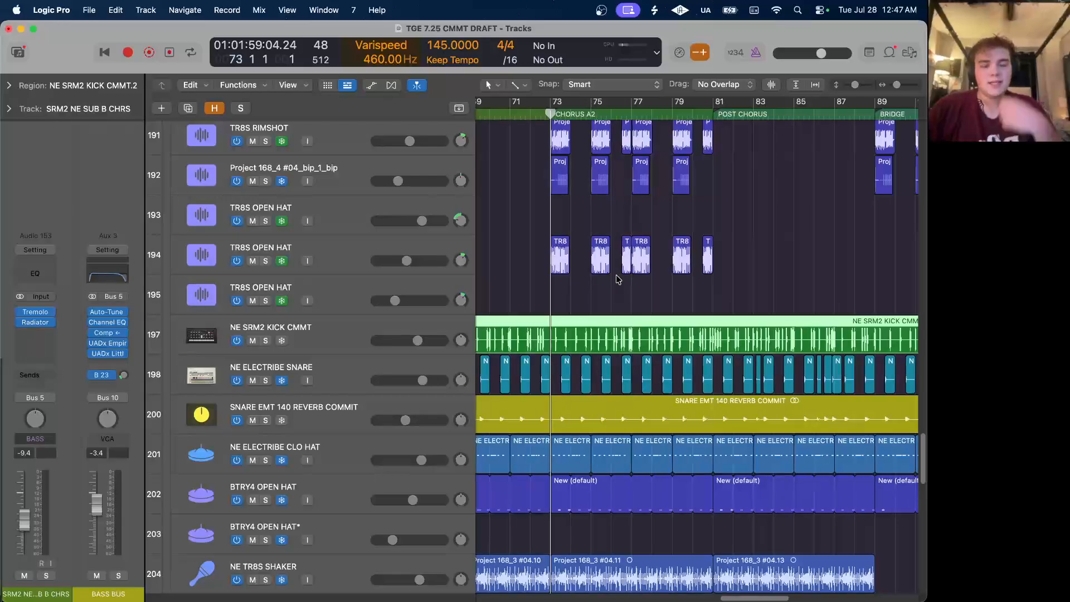
scroll(617, 279, "down", 5)
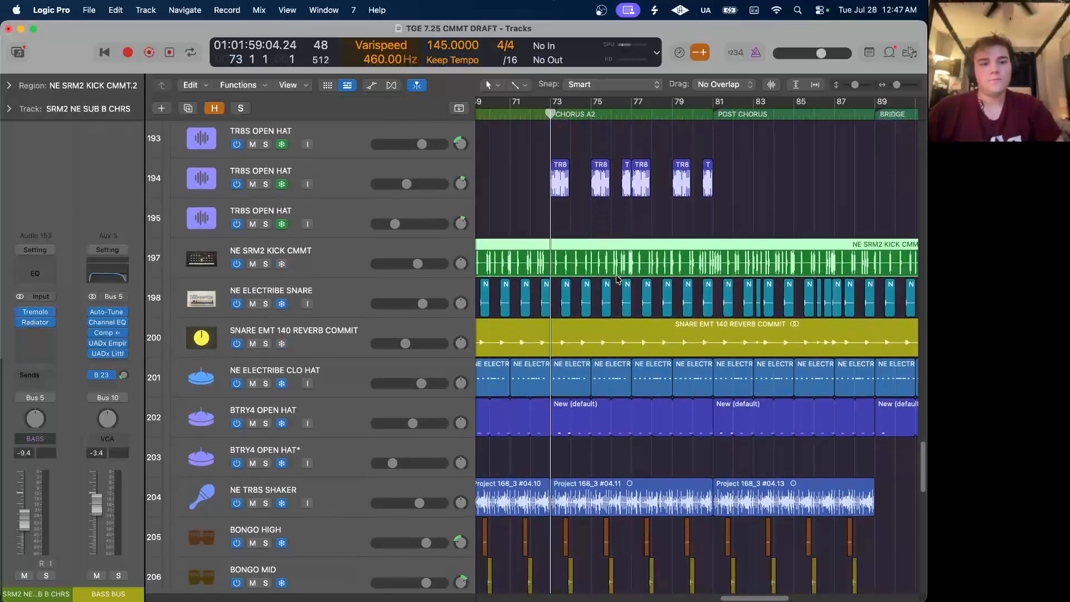
Solo the MINIFREAK L and MINIFREAK R tracks, play them from bar 73, and clear the solos.
scroll(617, 278, "up", 6)
scroll(616, 278, "up", 8)
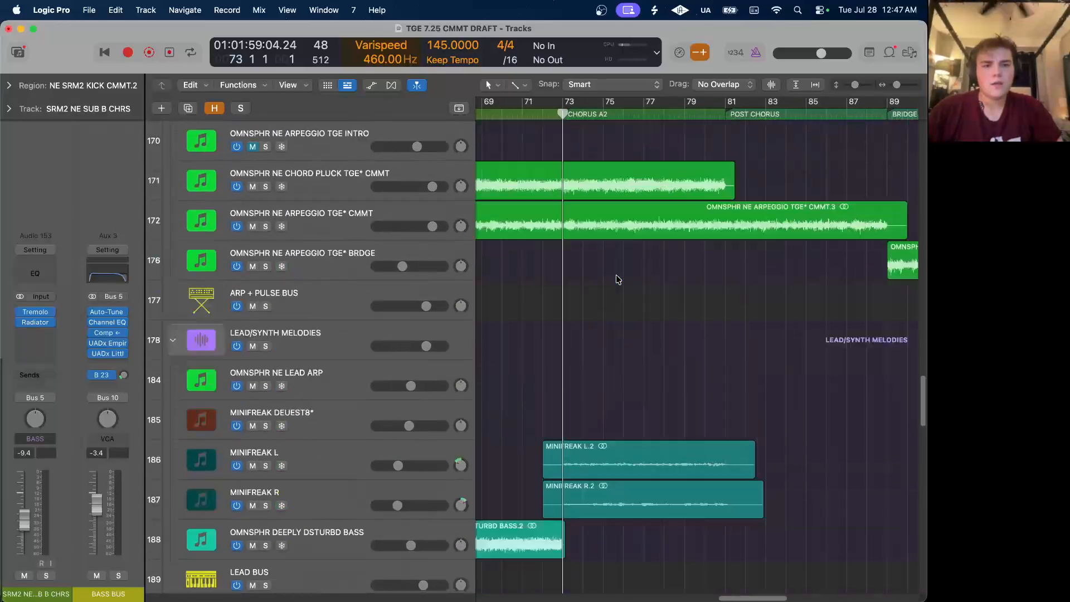
scroll(615, 279, "down", 2)
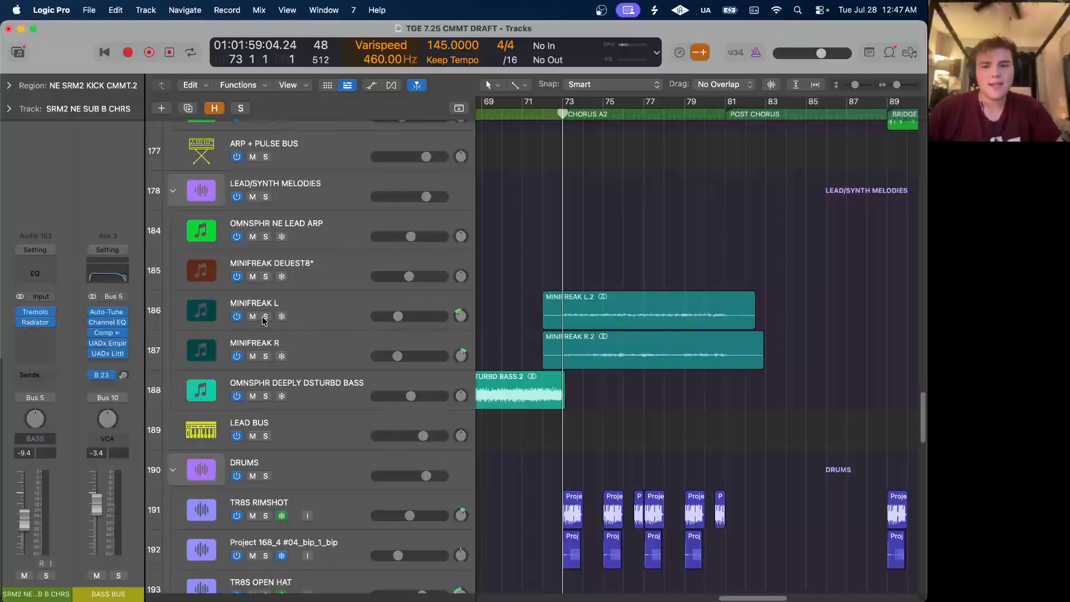
left_click_drag(265, 316, 265, 355)
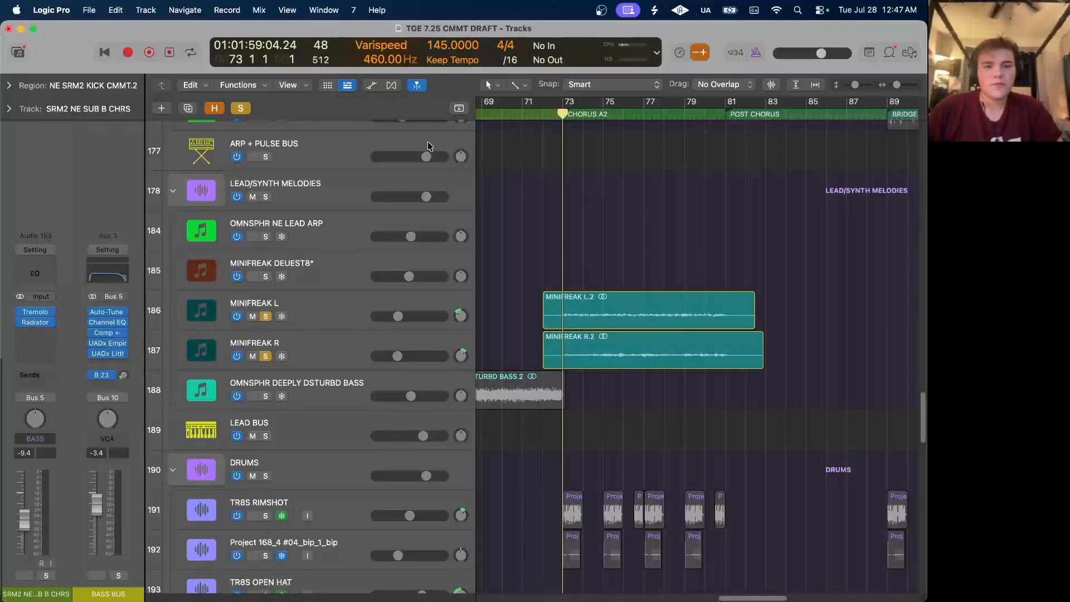
key("space")
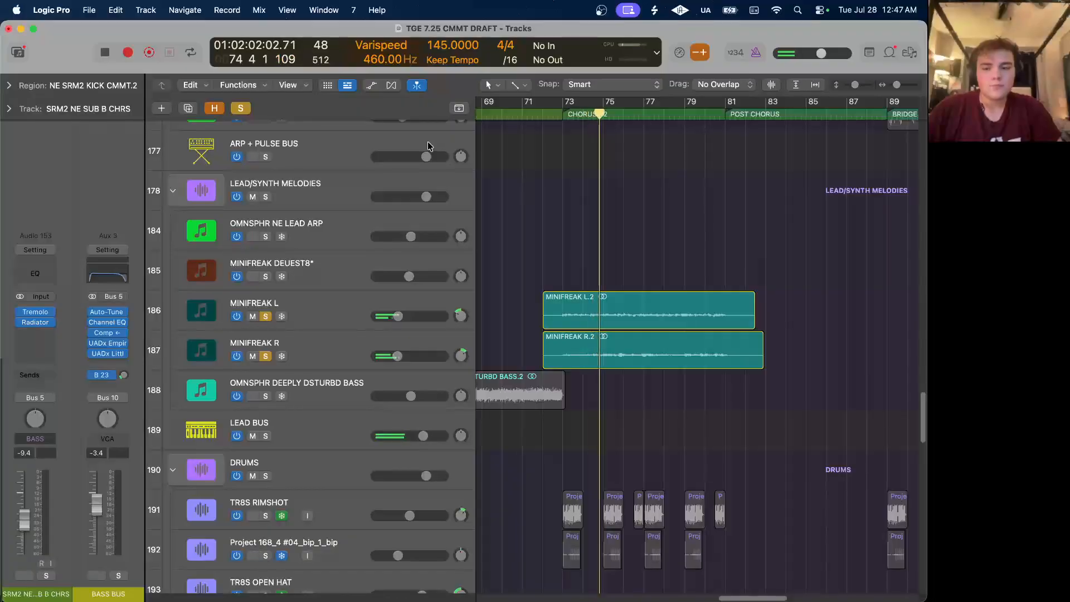
left_click(243, 108)
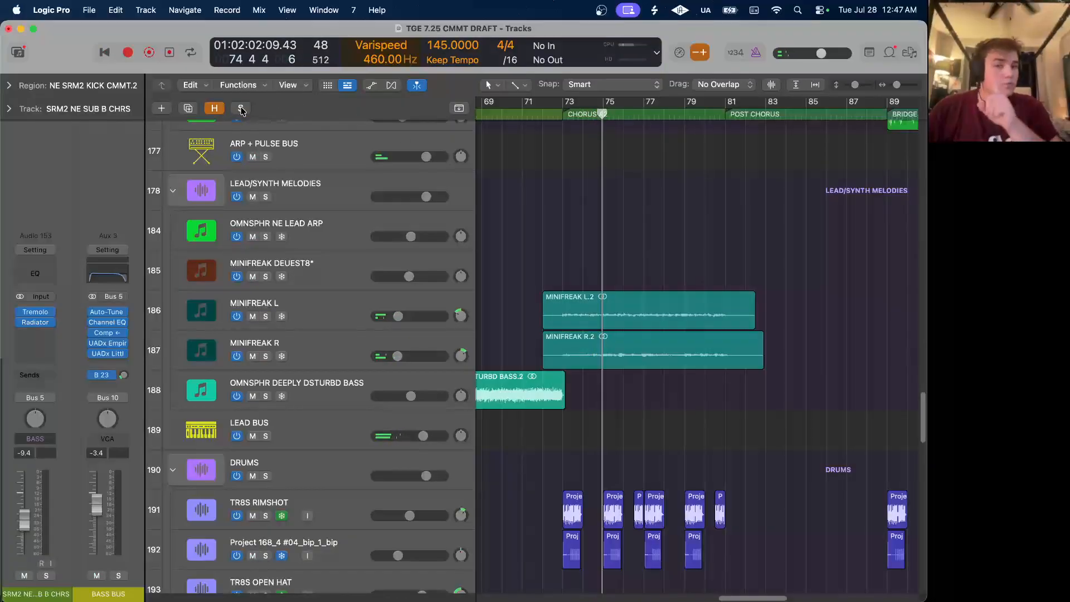
Select the OMNSPHR NE CHORD PLUCK TGE* CMMT track and review the arpeggio, piano and bass tracks in CHORUS A2.
scroll(379, 232, "up", 8)
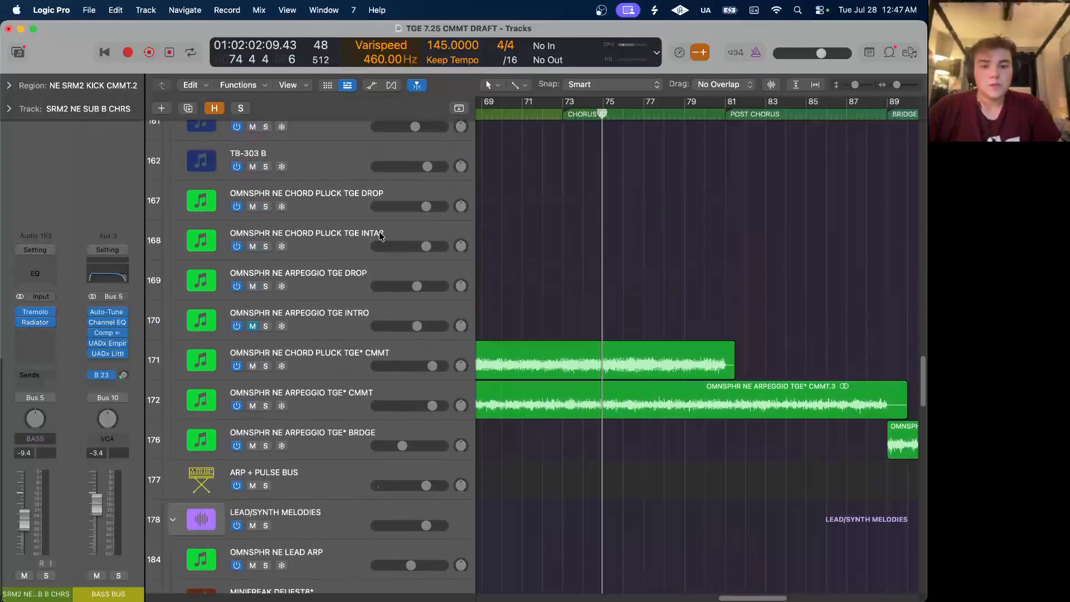
left_click(346, 361)
scroll(334, 379, "up", 4)
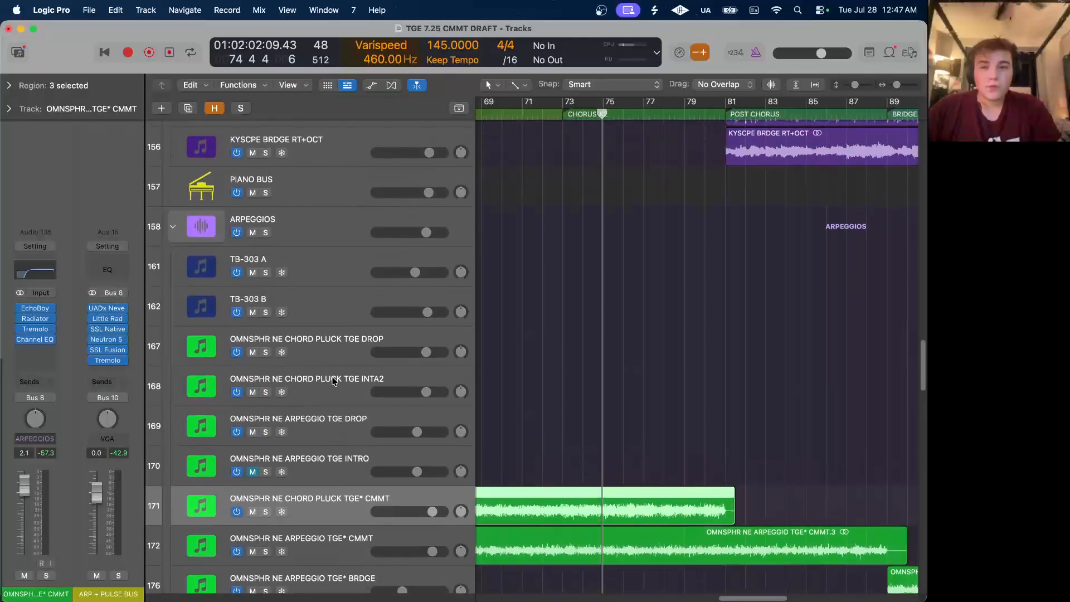
scroll(333, 382, "up", 10)
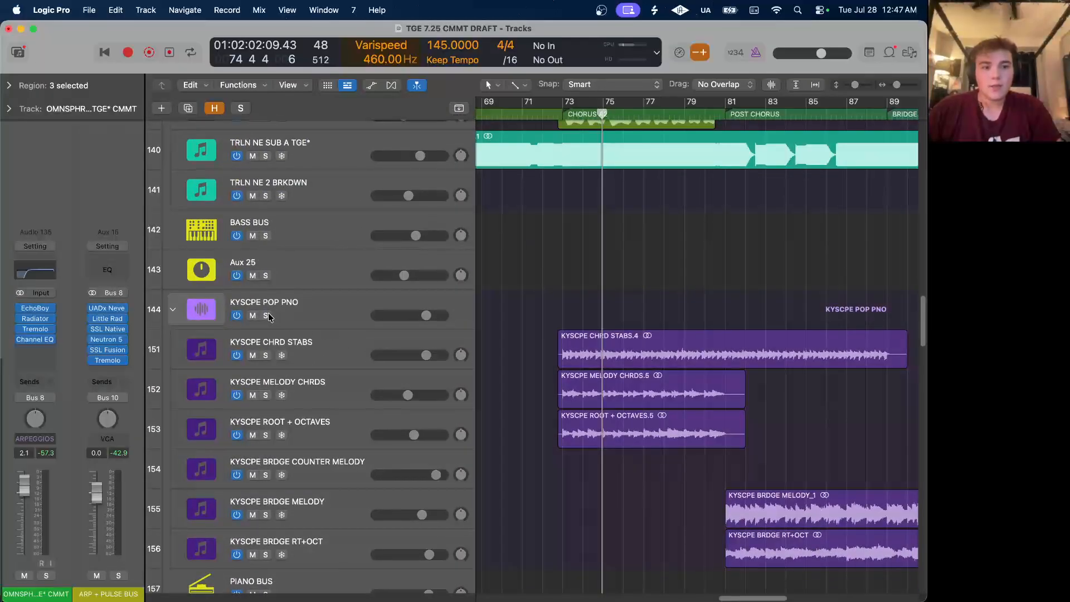
scroll(612, 233, "up", 8)
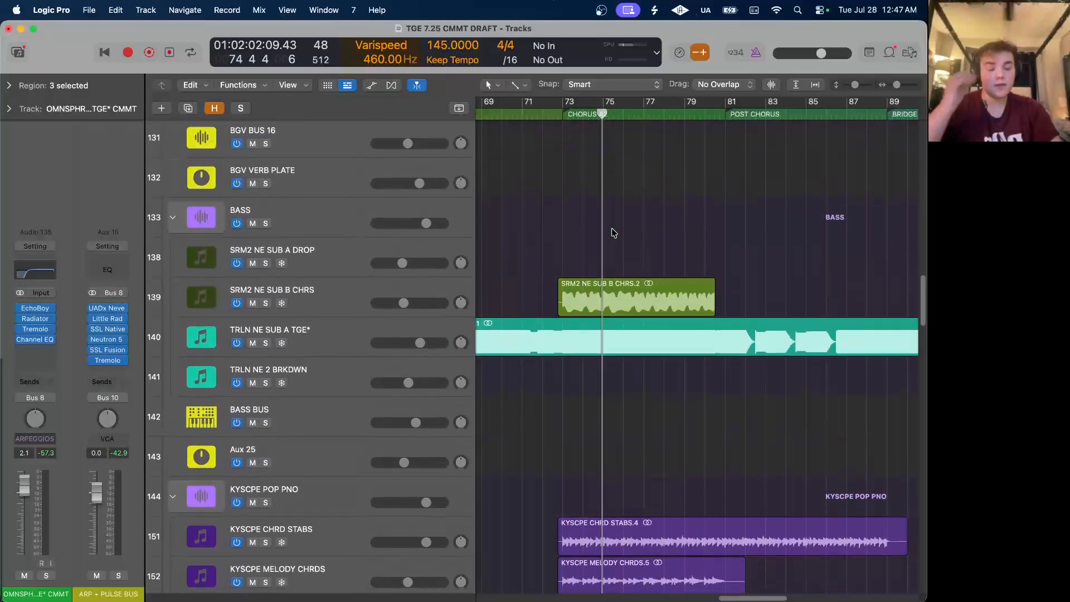
Solo the TRLN NE SUB A TGE* bass track, play it from bar 81 through POST CHORUS, and clear the solo.
scroll(613, 232, "right", 3)
scroll(613, 232, "up", 1)
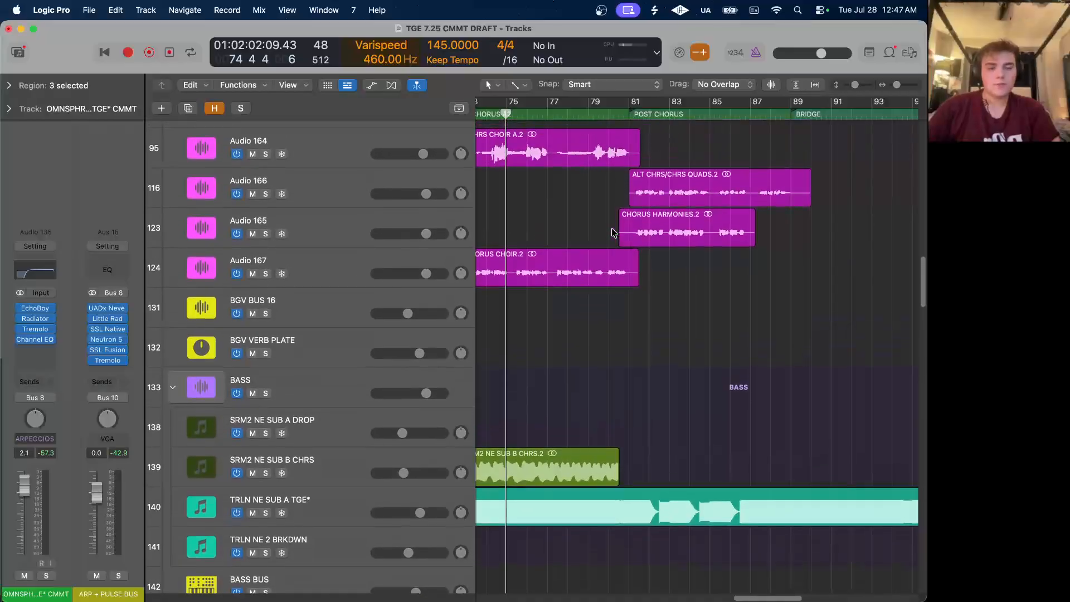
scroll(612, 233, "down", 3)
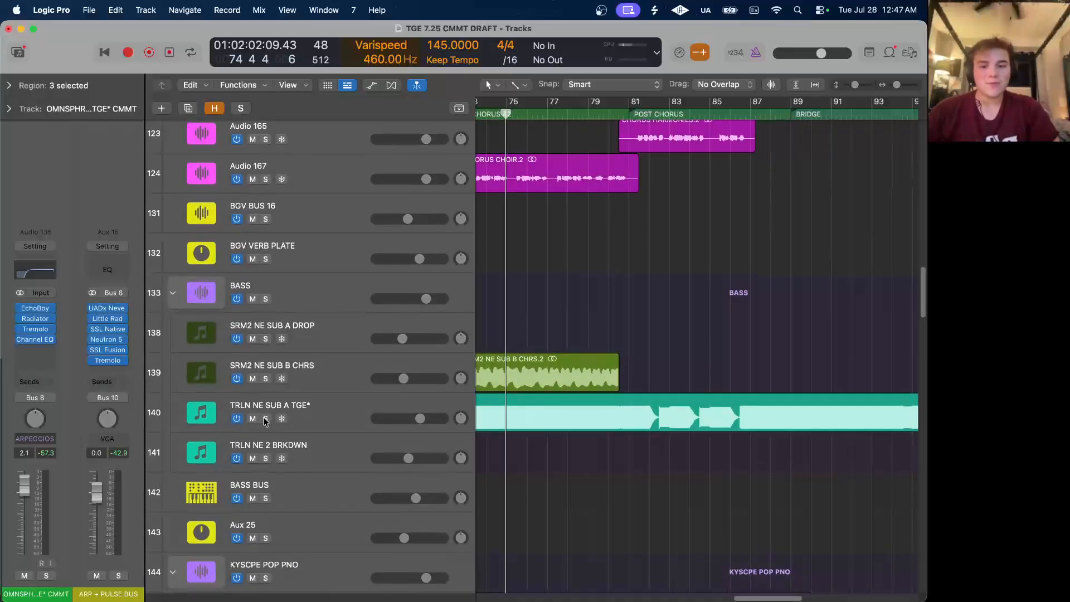
left_click(265, 418)
left_click(630, 114)
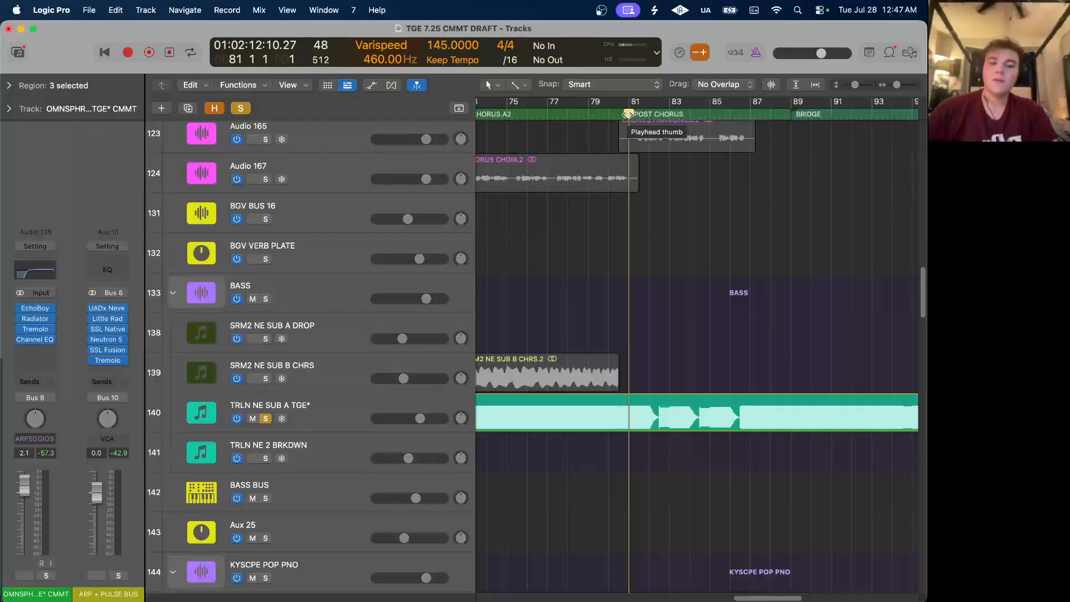
key("space")
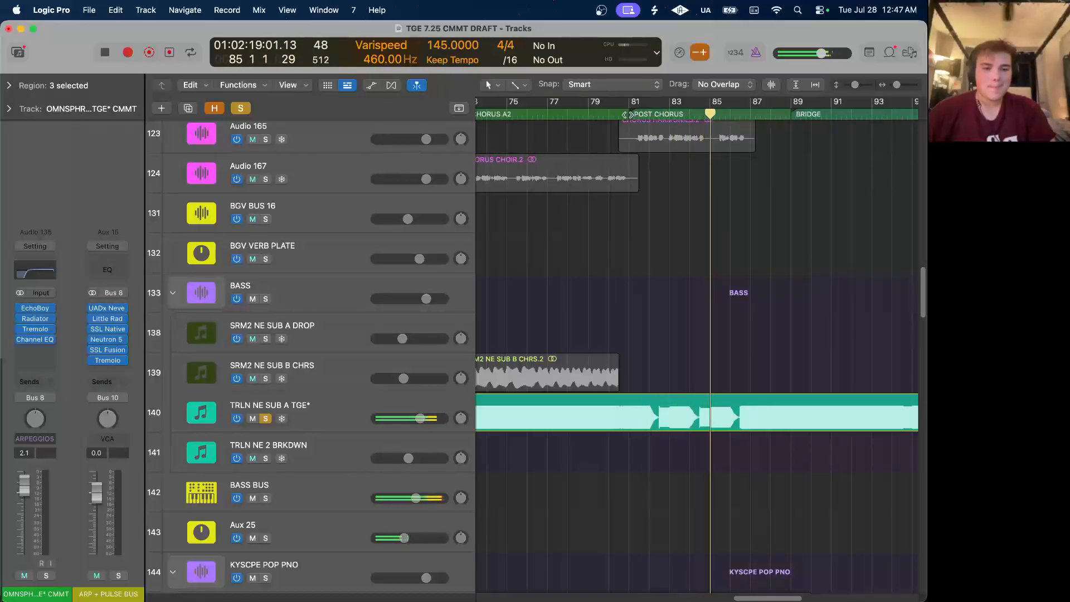
scroll(737, 296, "down", 5)
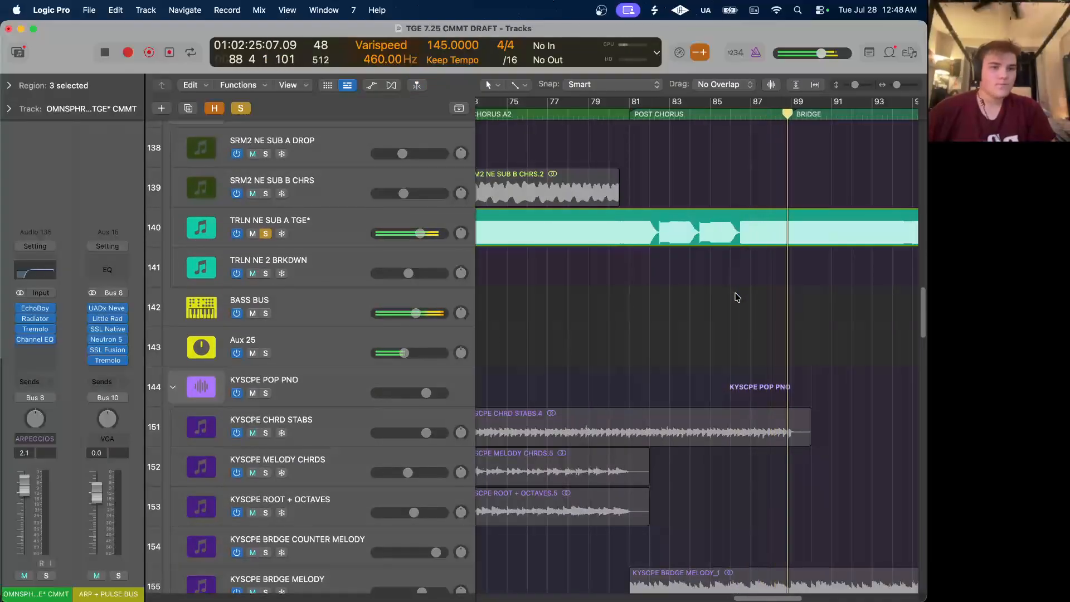
left_click(246, 111)
Solo the KYSCPE POP PNO stack and play it from the end of CHORUS A2 into POST CHORUS.
scroll(267, 297, "down", 3)
left_click(266, 268)
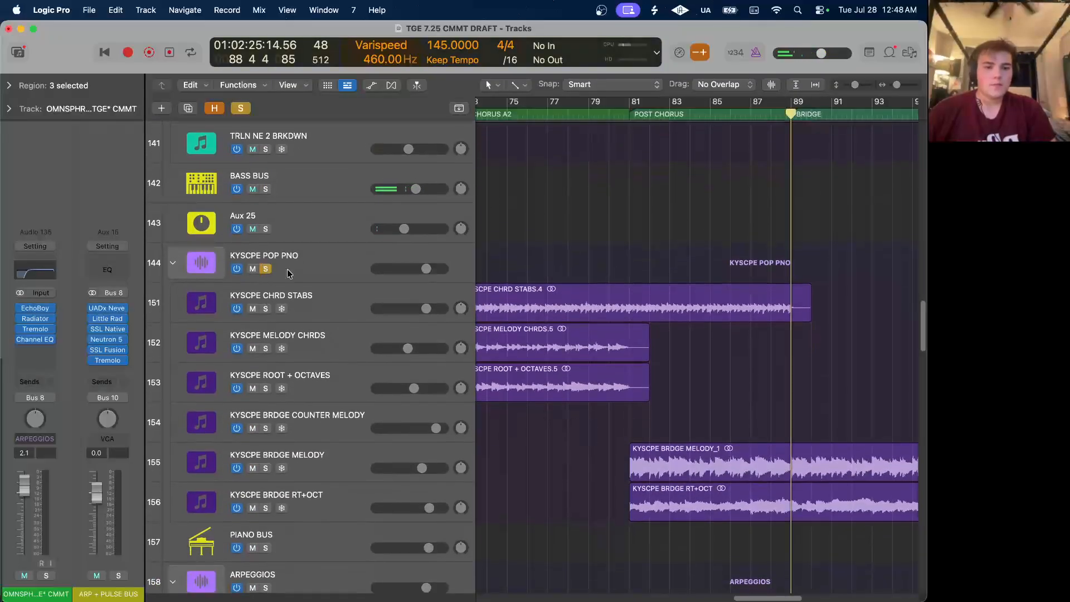
scroll(690, 310, "down", 4)
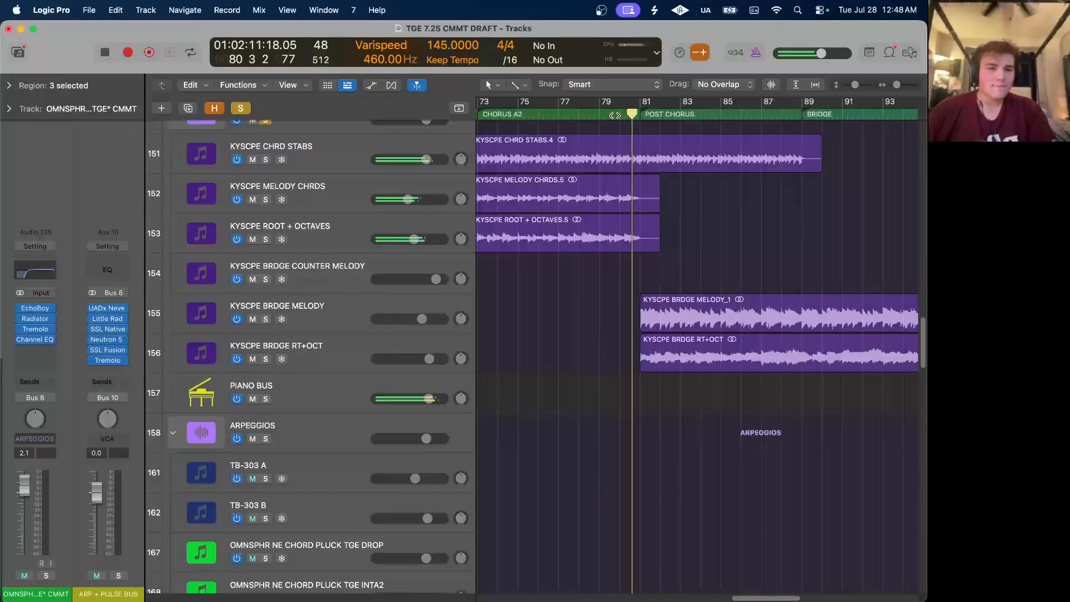
scroll(690, 251, "right", 2)
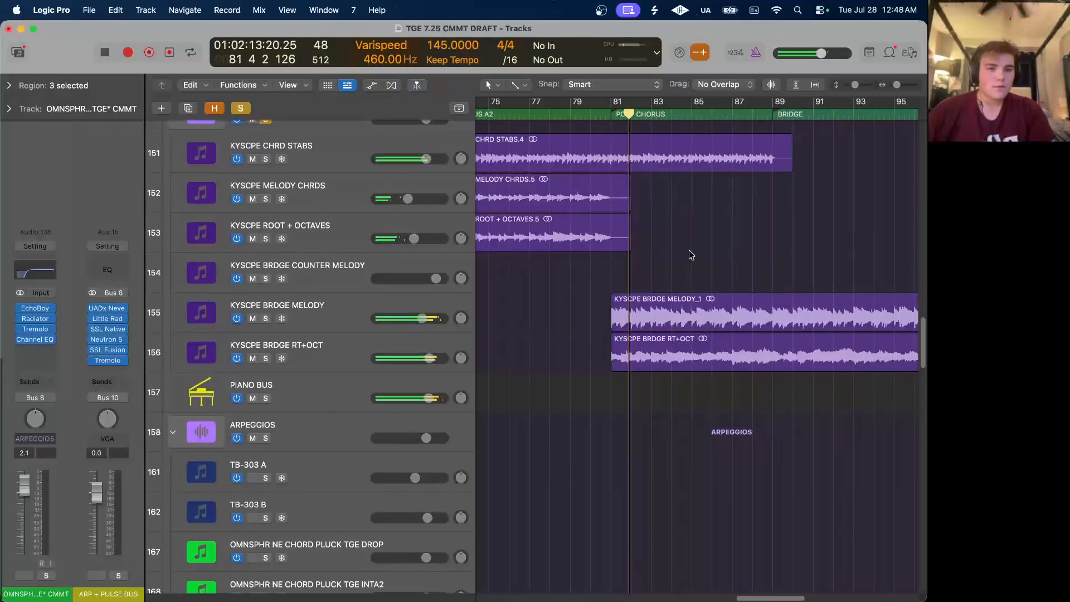
Select the KYSCPE BRDGE MELODY track's region at POST CHORUS and audition the piano parts up to BRIDGE.
left_click(323, 334)
left_click(697, 323)
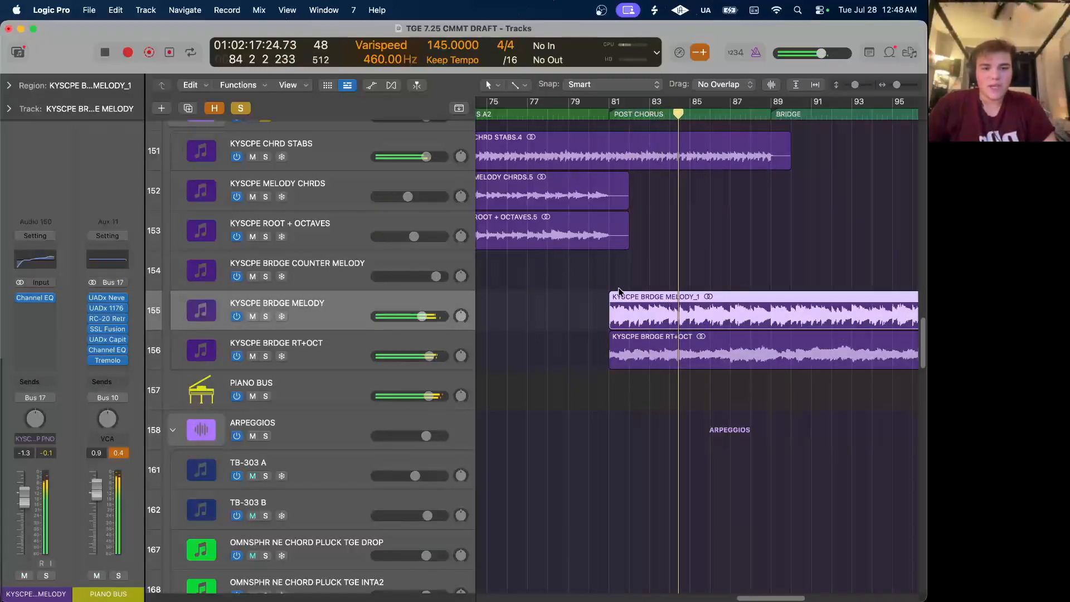
scroll(746, 362, "right", 8)
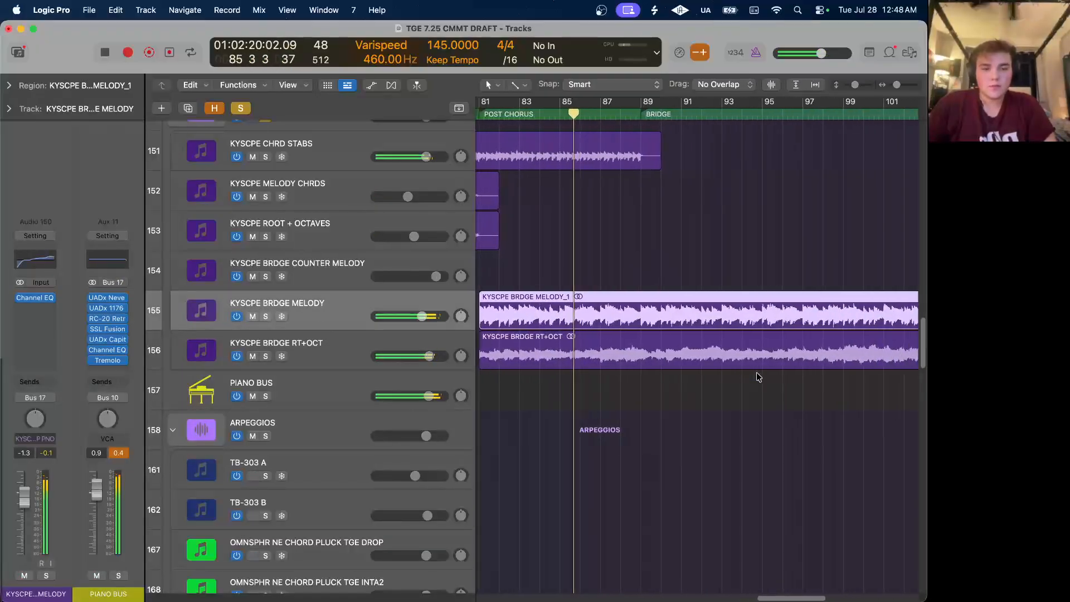
scroll(758, 377, "up", 1)
scroll(759, 377, "down", 2)
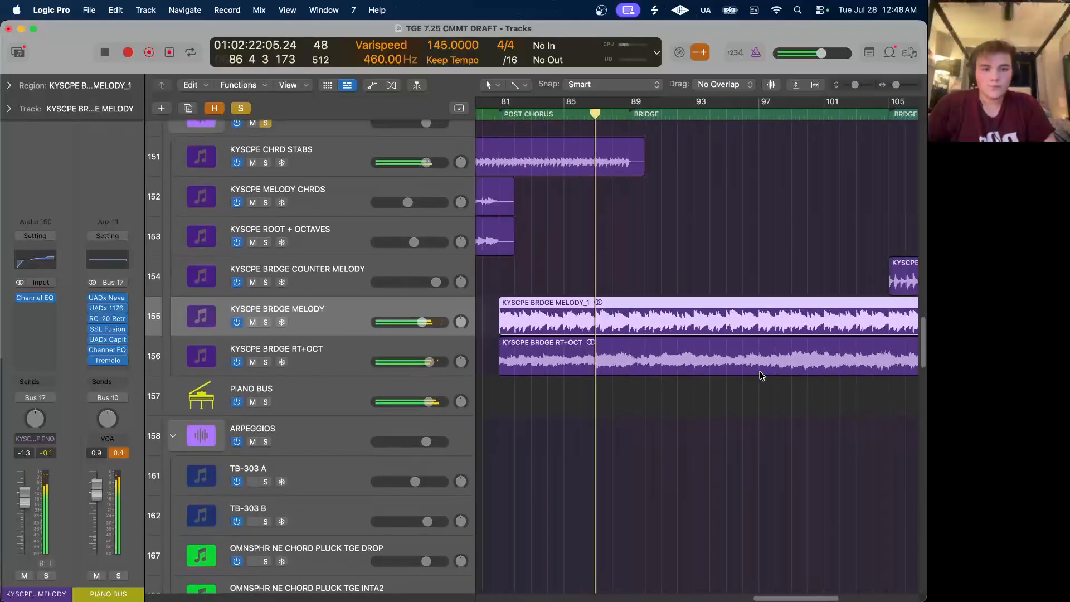
scroll(761, 376, "up", 5)
scroll(696, 362, "right", 3)
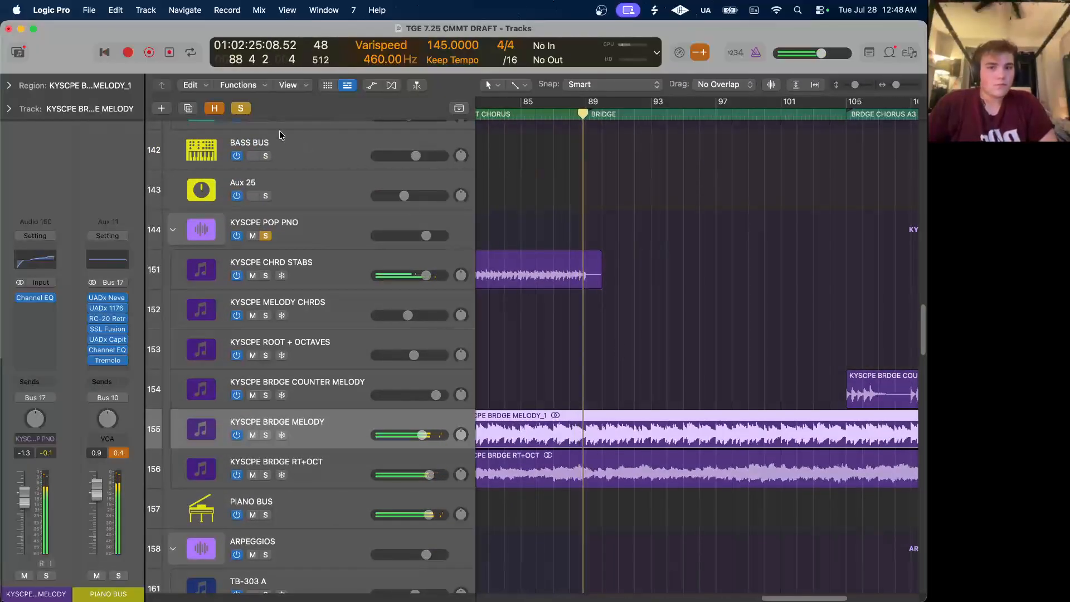
Select and solo the OMNSPHR NE ARPEGGIO TGE* CMMT track, play it at the start of POST CHORUS, and clear the solo.
scroll(526, 271, "down", 15)
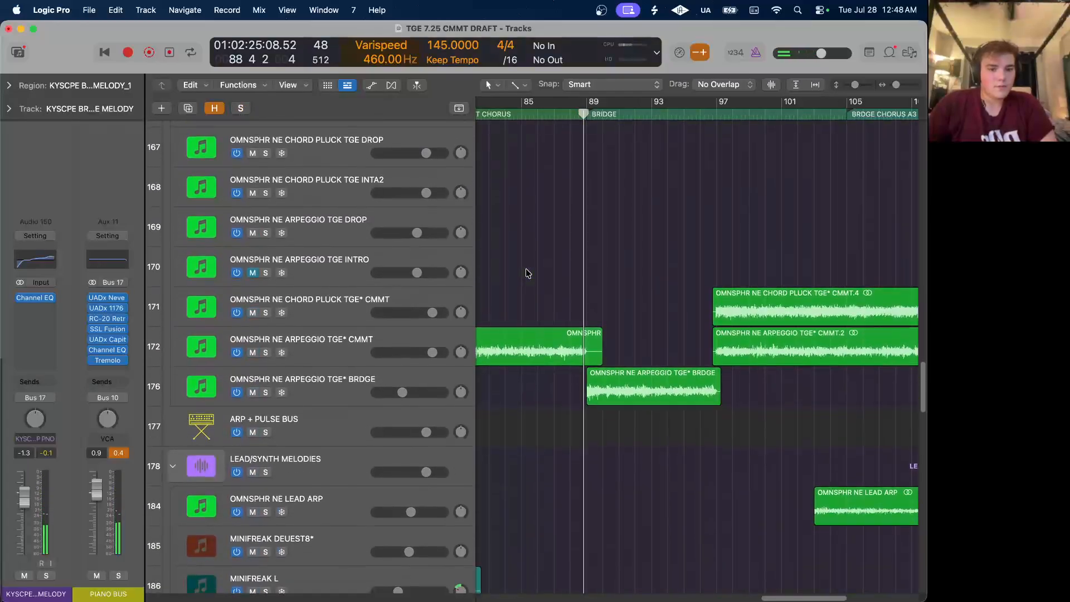
scroll(526, 271, "left", 1)
scroll(528, 271, "left", 4)
left_click(328, 203)
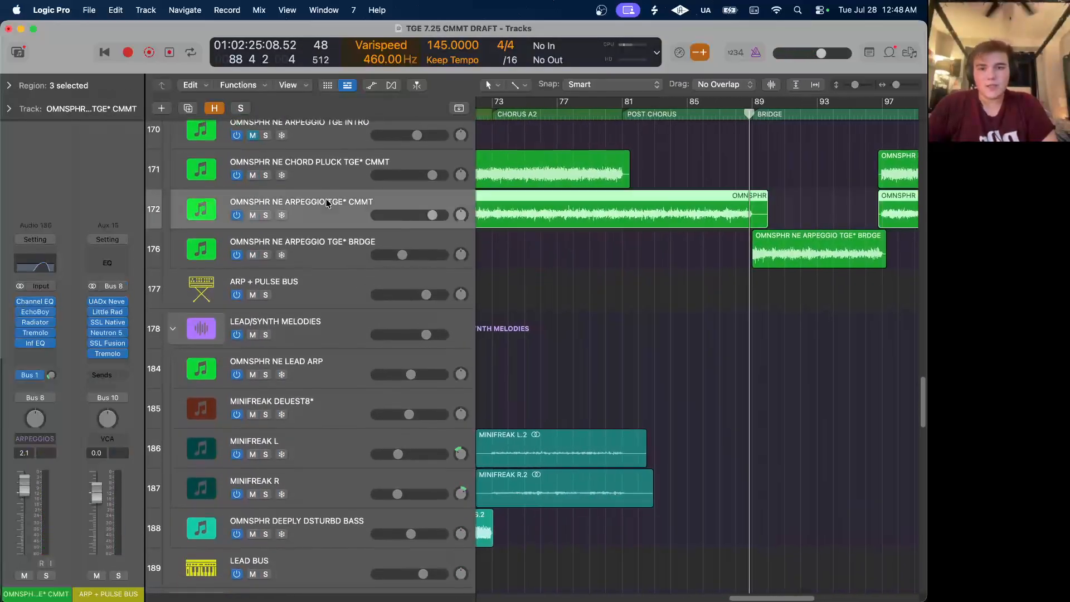
left_click(267, 215)
left_click(621, 113)
key("space")
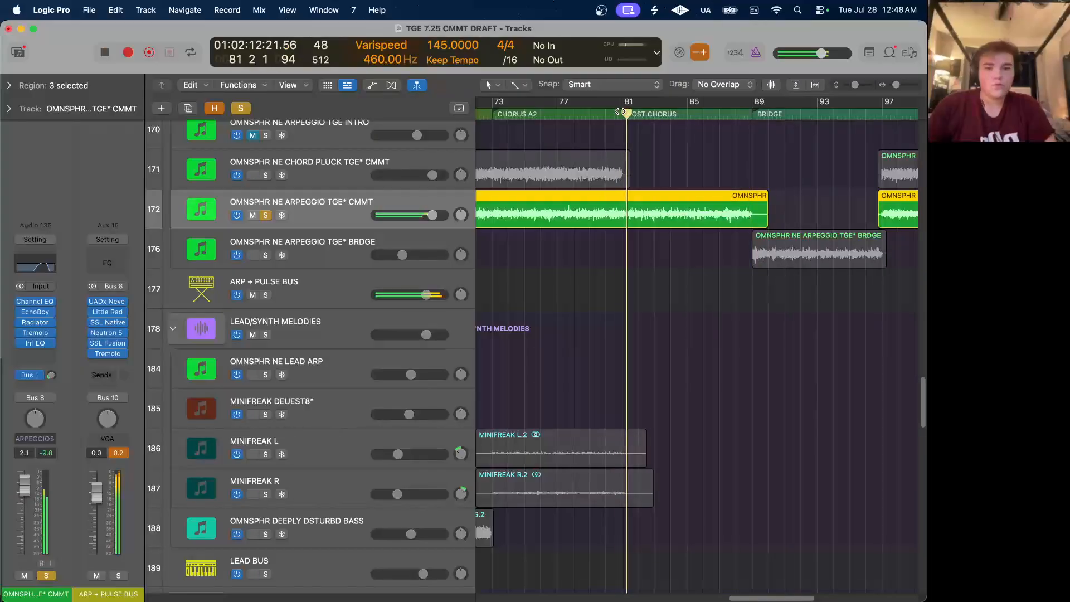
left_click(240, 108)
Select and solo the NE ELECTRIBE SNARE track and play it from the start of POST CHORUS.
scroll(447, 155, "down", 15)
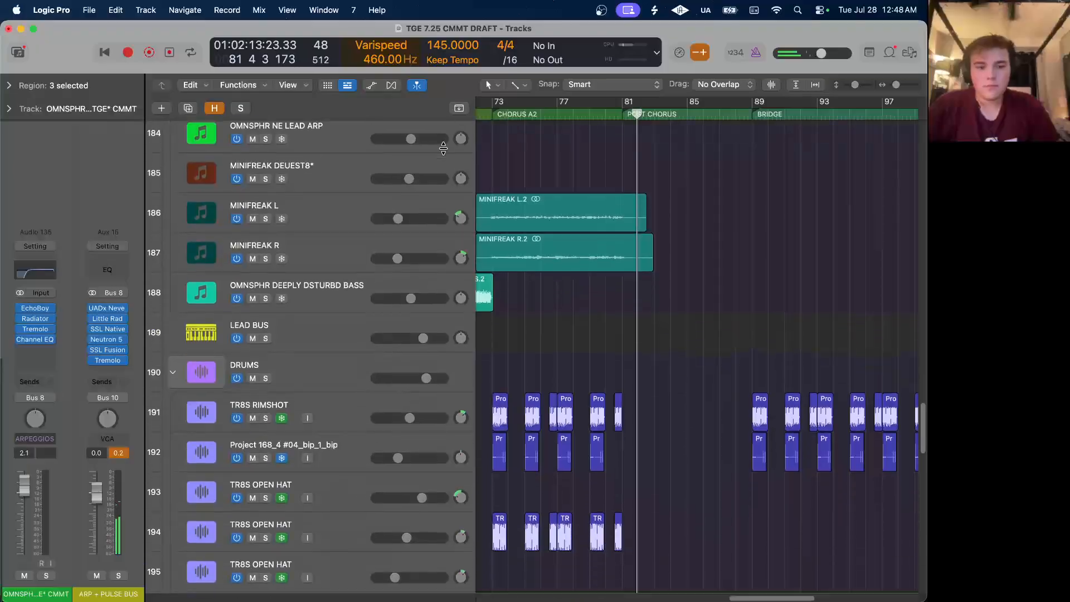
scroll(603, 340, "down", 2)
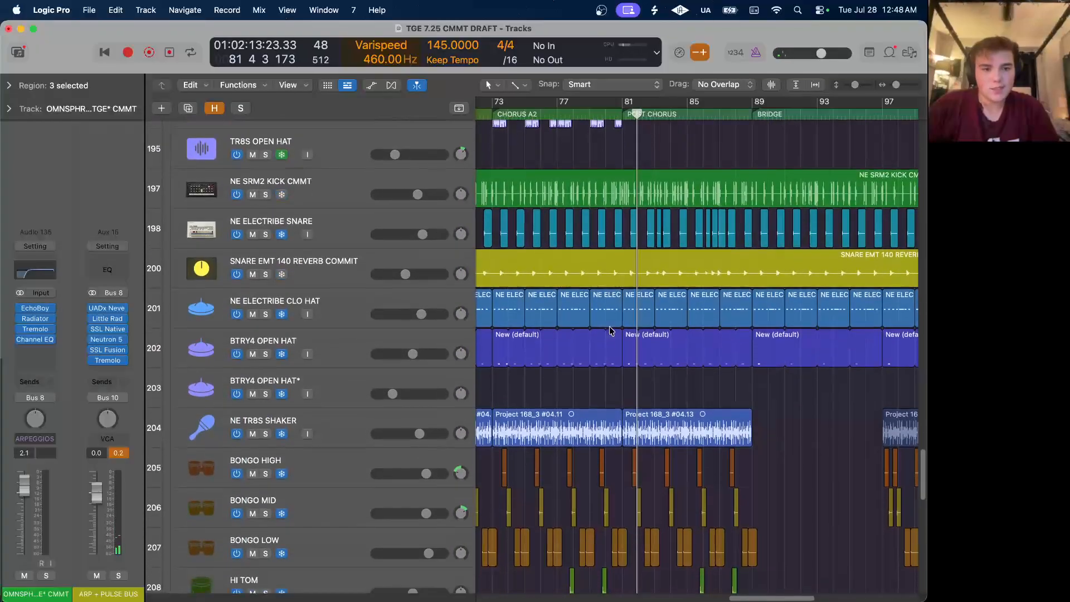
scroll(640, 278, "up", 5)
left_click(357, 232)
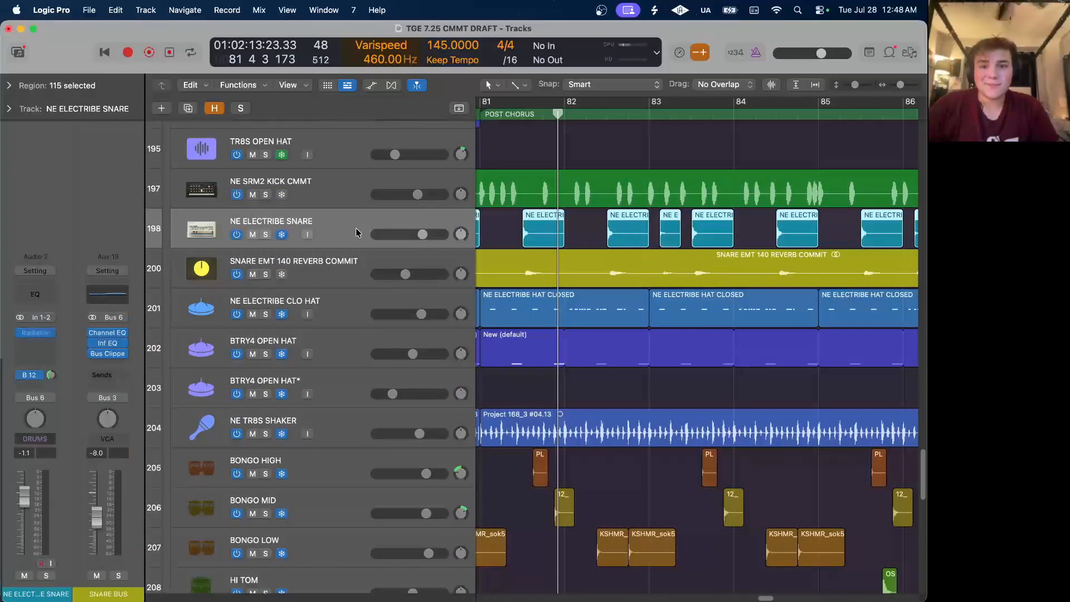
scroll(356, 232, "down", 5)
left_click(265, 234)
left_click(546, 113)
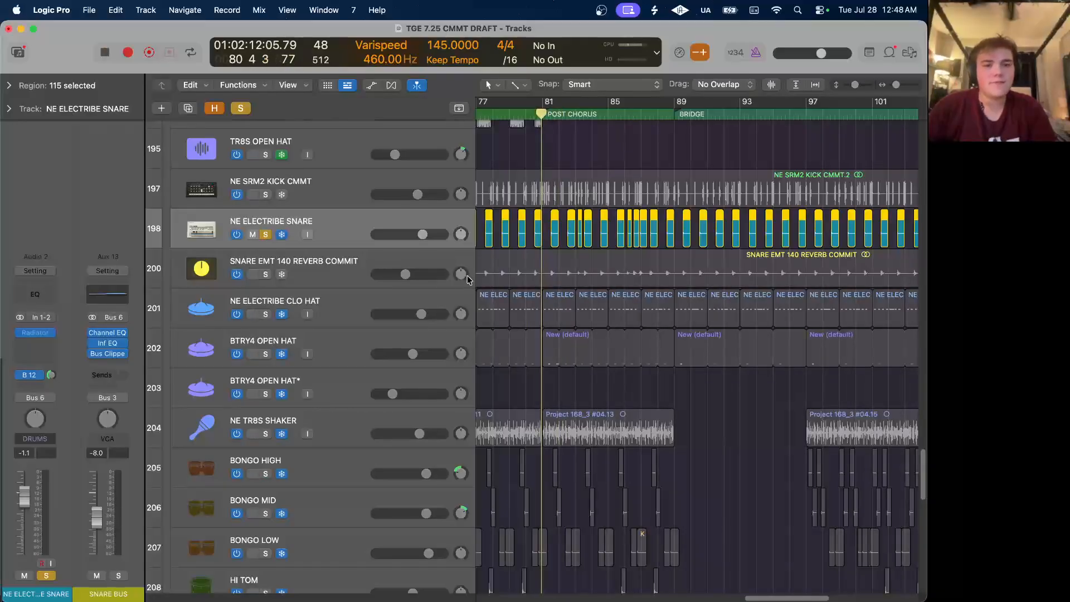
Also solo the SNARE EMT 140 REVERB COMMIT track and audition it with the snare through POST CHORUS.
left_click(266, 274)
scroll(523, 240, "up", 2)
scroll(523, 239, "up", 2)
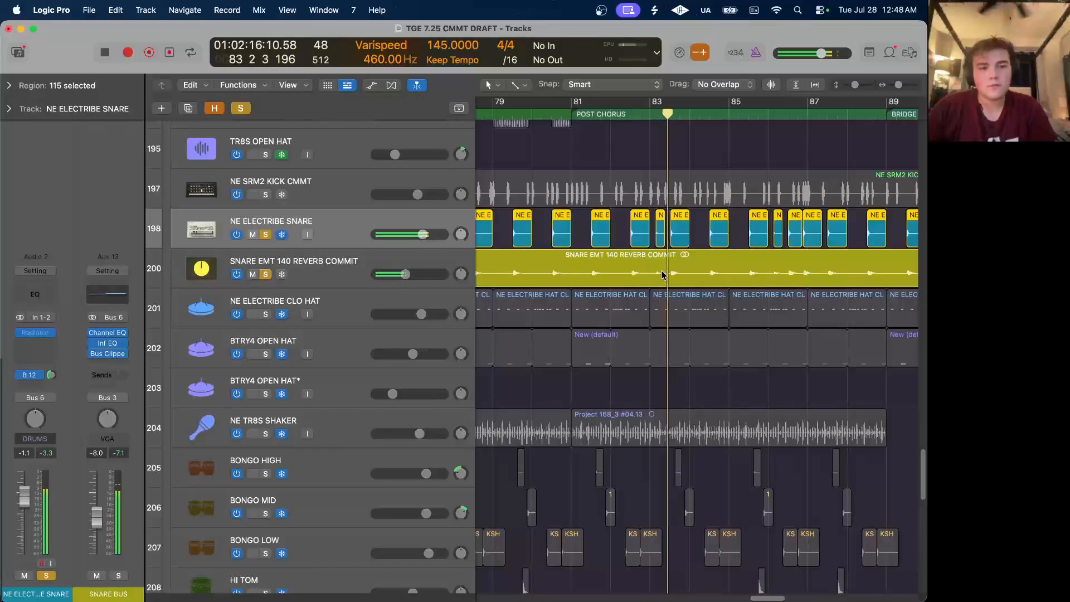
scroll(669, 279, "right", 3)
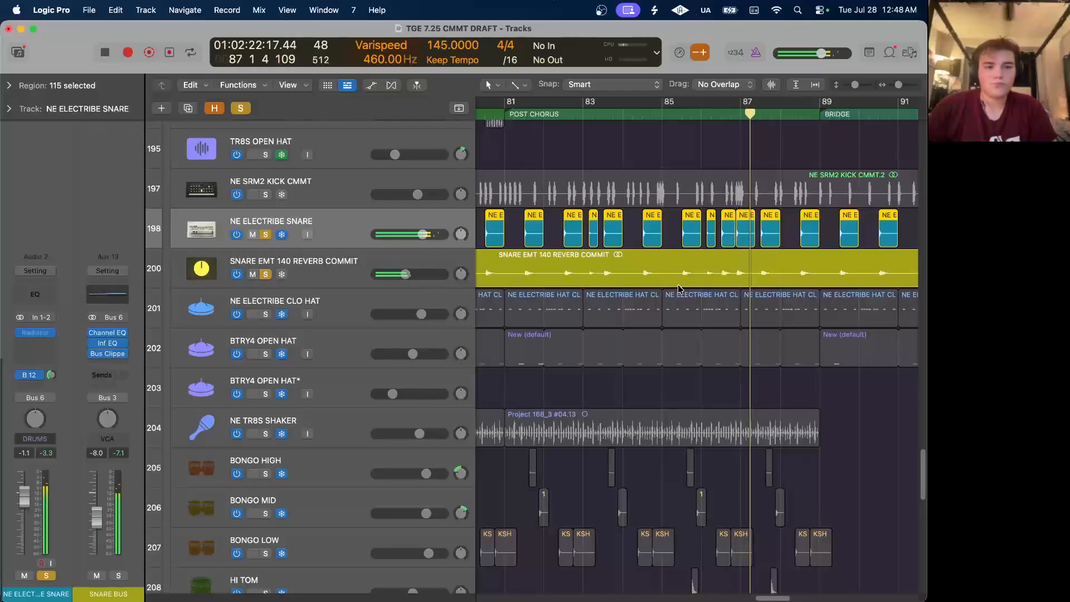
Clear the snare solos and look over the hat, shaker, bongo and other percussion tracks through POST CHORUS.
left_click(247, 108)
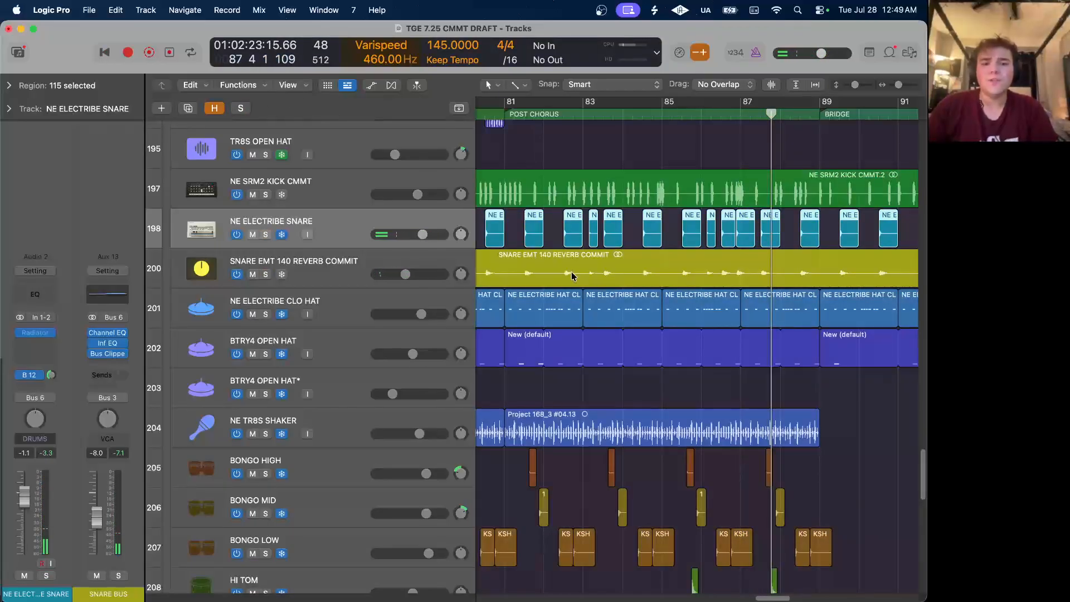
scroll(572, 275, "down", 3)
scroll(596, 267, "down", 4)
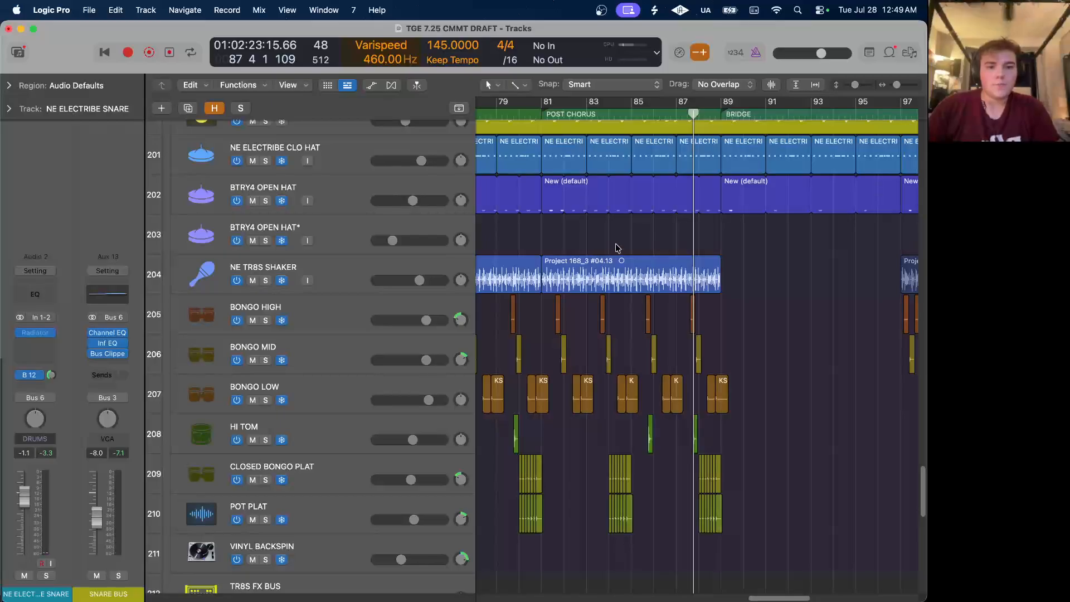
scroll(618, 248, "down", 4)
scroll(617, 248, "down", 5)
Solo the Audio 157 choir track, play it from the start of POST CHORUS, and clear its solo.
scroll(736, 296, "up", 4)
scroll(734, 294, "up", 5)
scroll(734, 295, "up", 15)
scroll(736, 294, "up", 10)
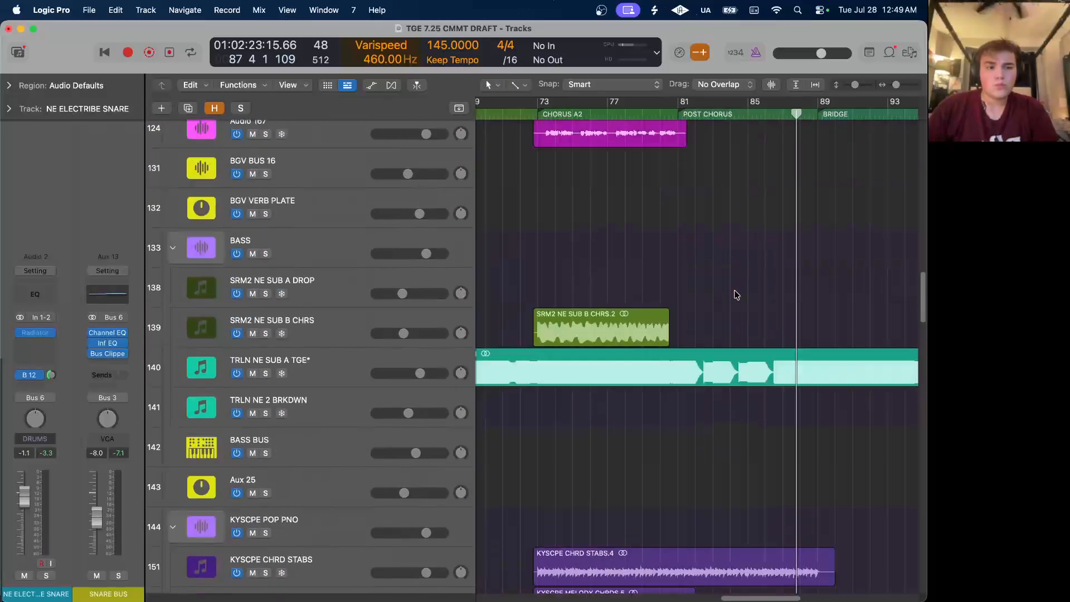
scroll(736, 295, "up", 10)
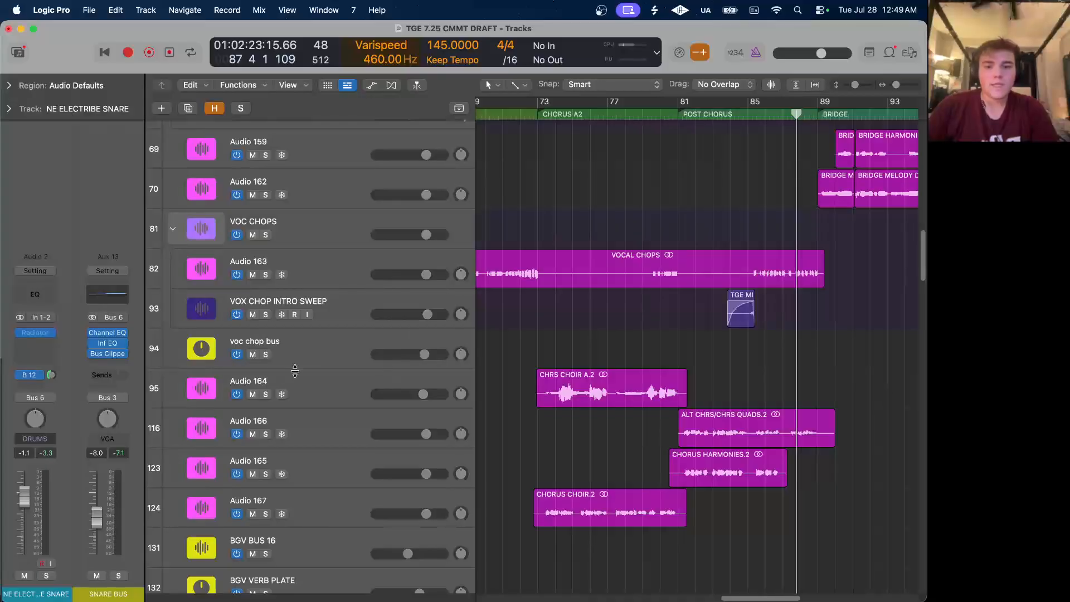
scroll(551, 405, "up", 15)
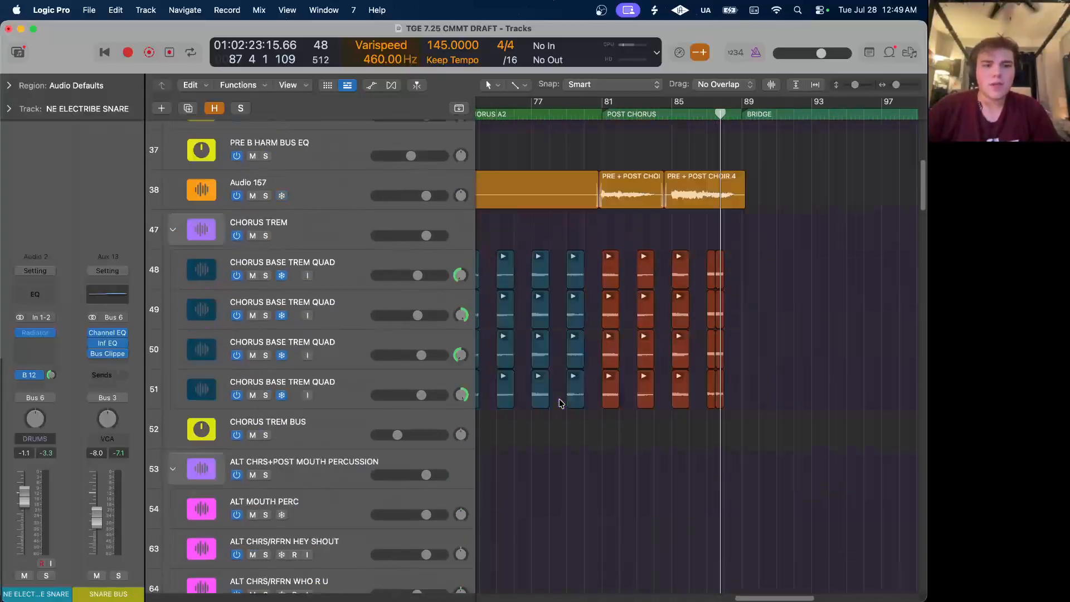
scroll(561, 403, "down", 2)
scroll(490, 449, "up", 1)
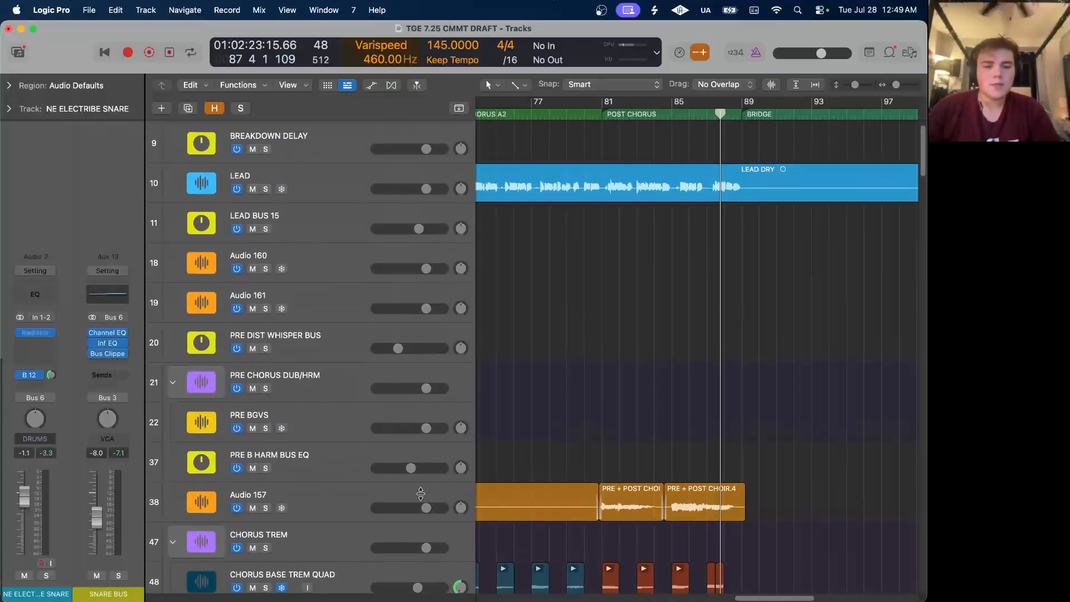
left_click(265, 509)
left_click(603, 115)
key("space")
left_click(266, 509)
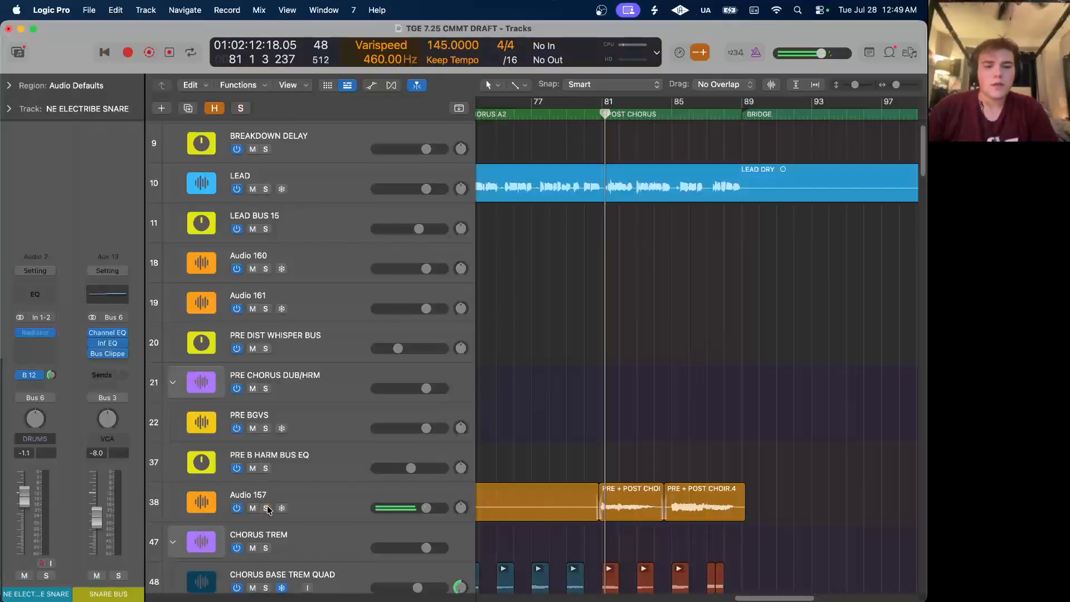
Solo the four CHORUS BASE TREM QUAD tracks and play them from the start of CHORUS A2.
scroll(653, 429, "down", 3)
scroll(656, 428, "left", 5)
scroll(655, 428, "right", 10)
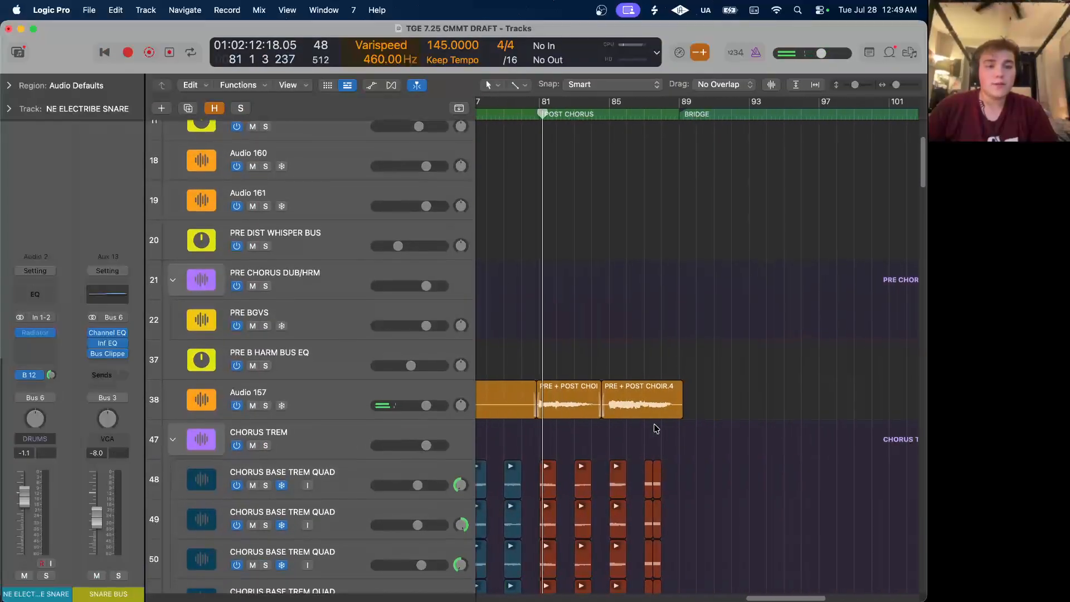
scroll(656, 428, "down", 5)
scroll(656, 428, "down", 2)
scroll(656, 427, "left", 4)
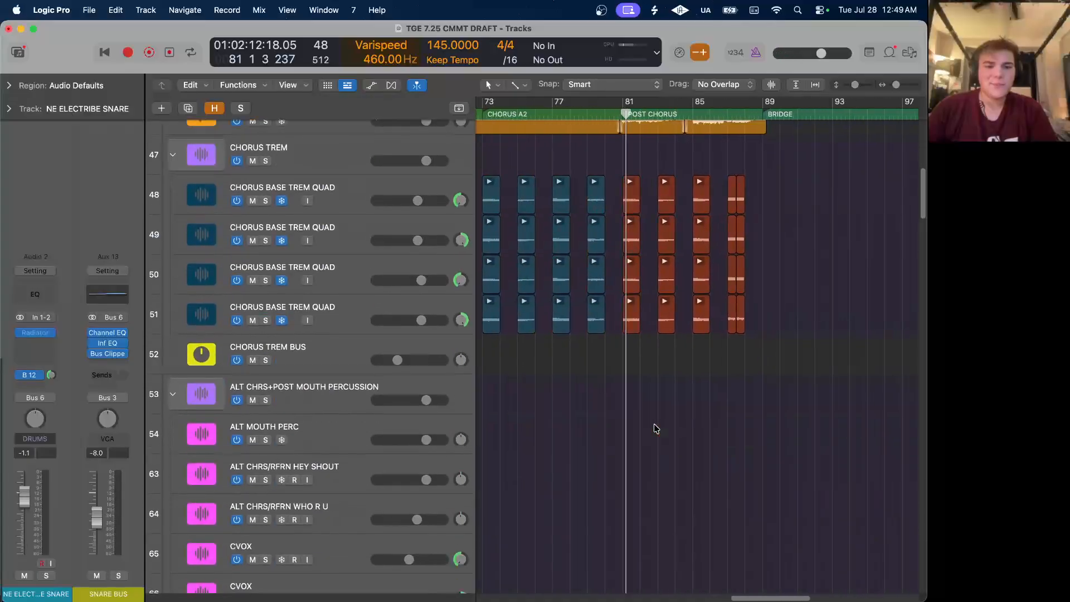
left_click_drag(268, 205, 270, 316)
scroll(846, 316, "down", 5)
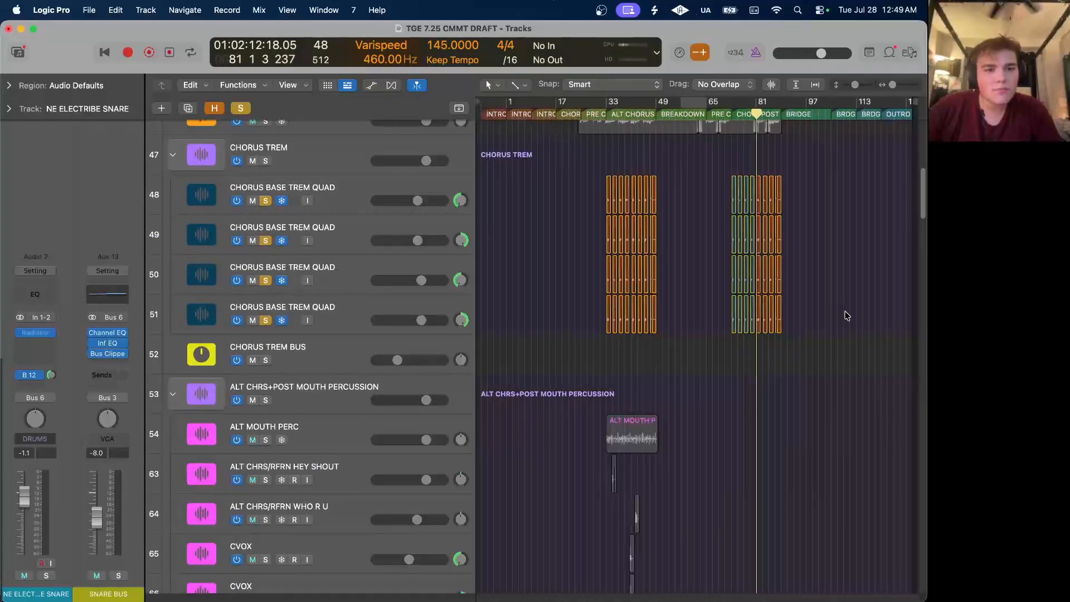
scroll(847, 316, "up", 8)
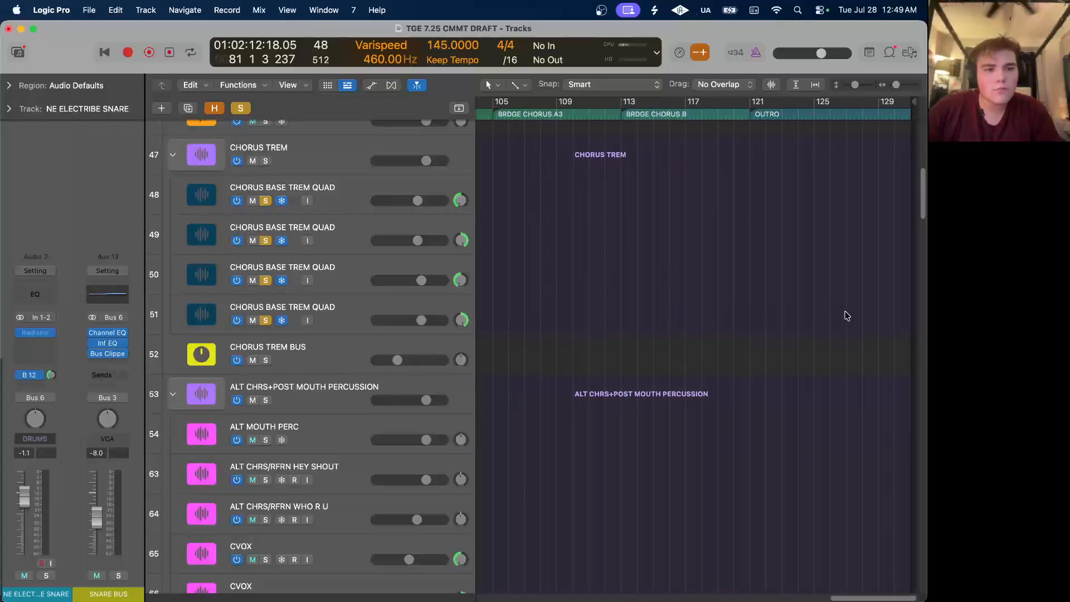
scroll(846, 316, "down", 8)
scroll(784, 241, "up", 6)
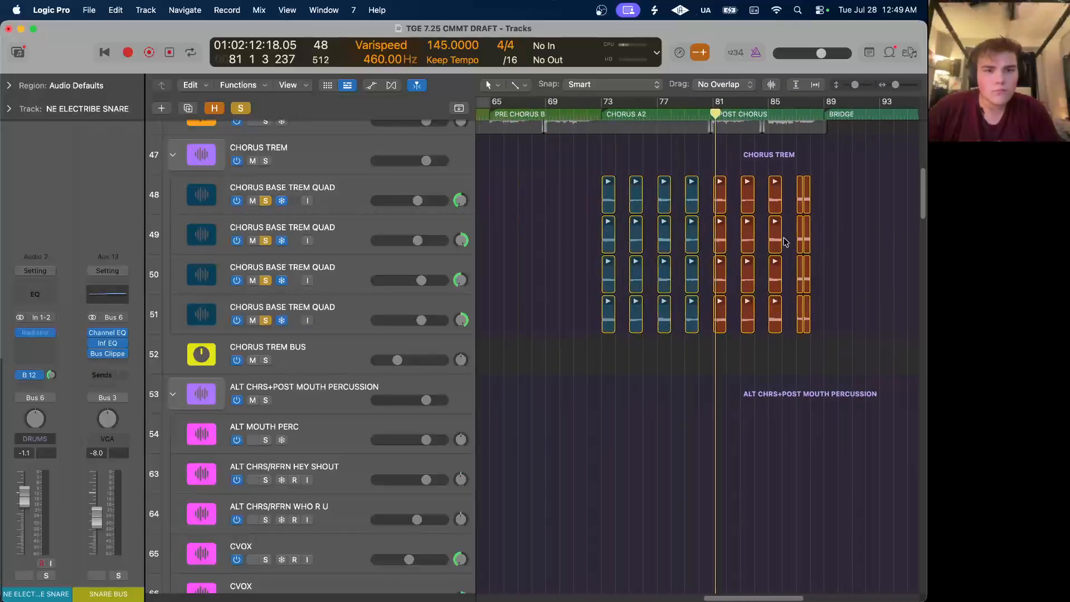
key("shift+comma")
key("space")
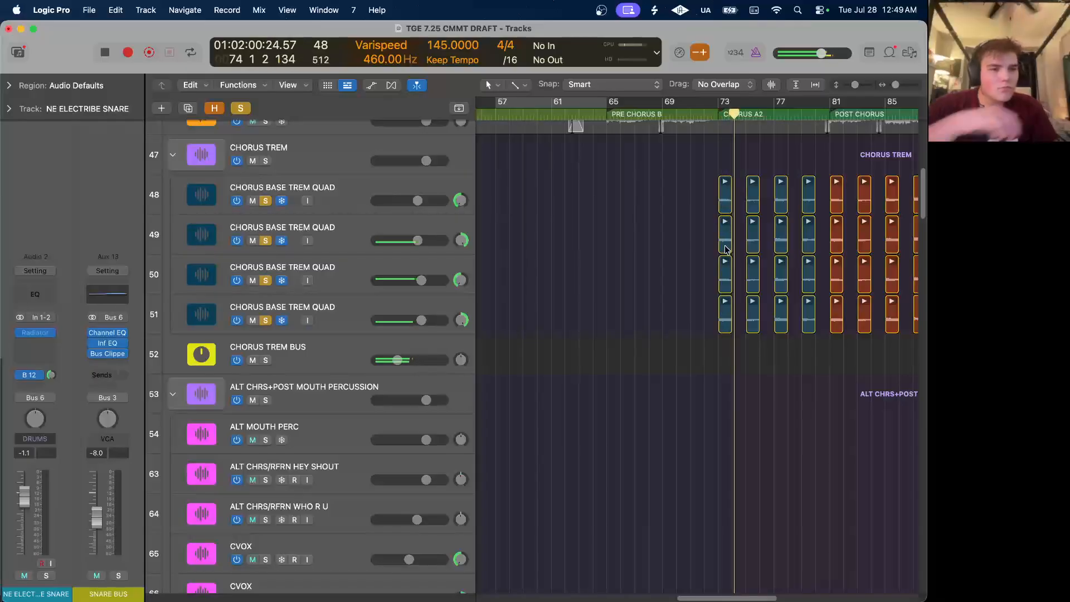
scroll(730, 234, "right", 5)
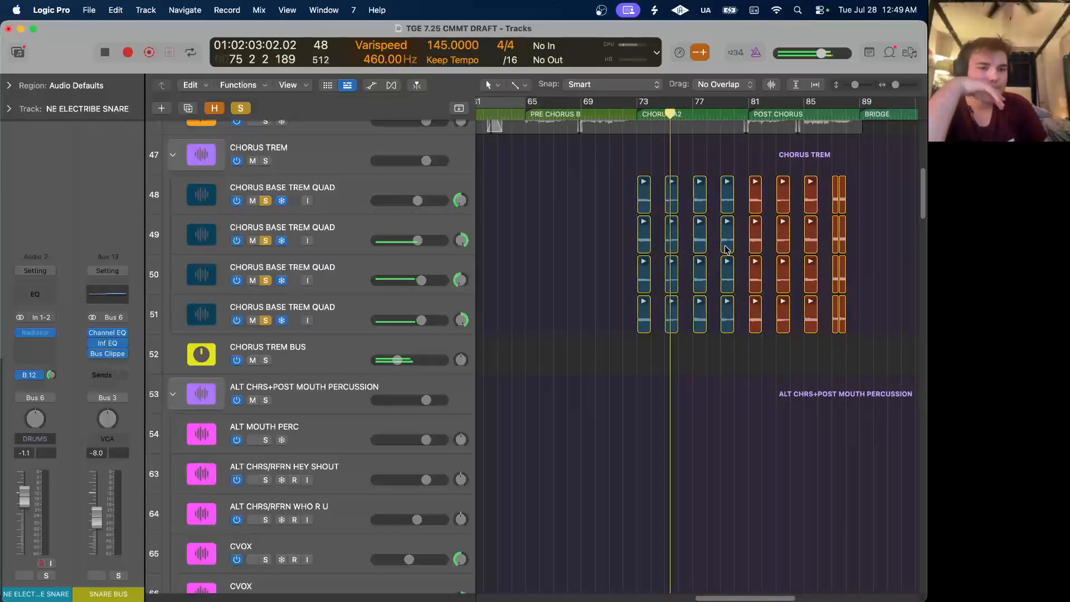
Skip playback ahead through the soloed tremolo vocals from late CHORUS A2 to the last regions of POST CHORUS.
left_click(720, 117)
left_click(747, 119)
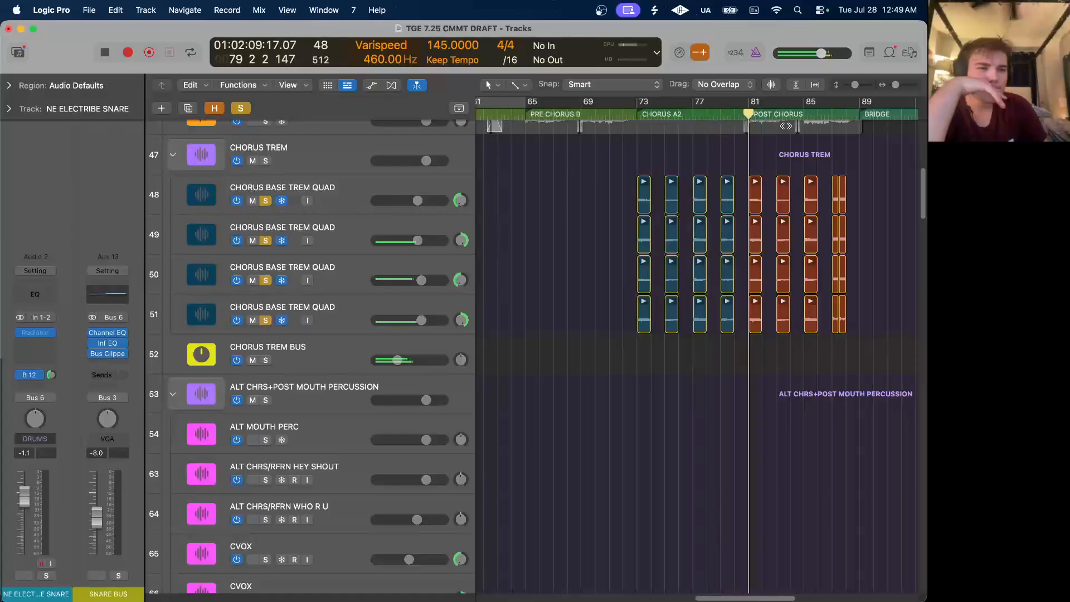
left_click(776, 117)
left_click(803, 116)
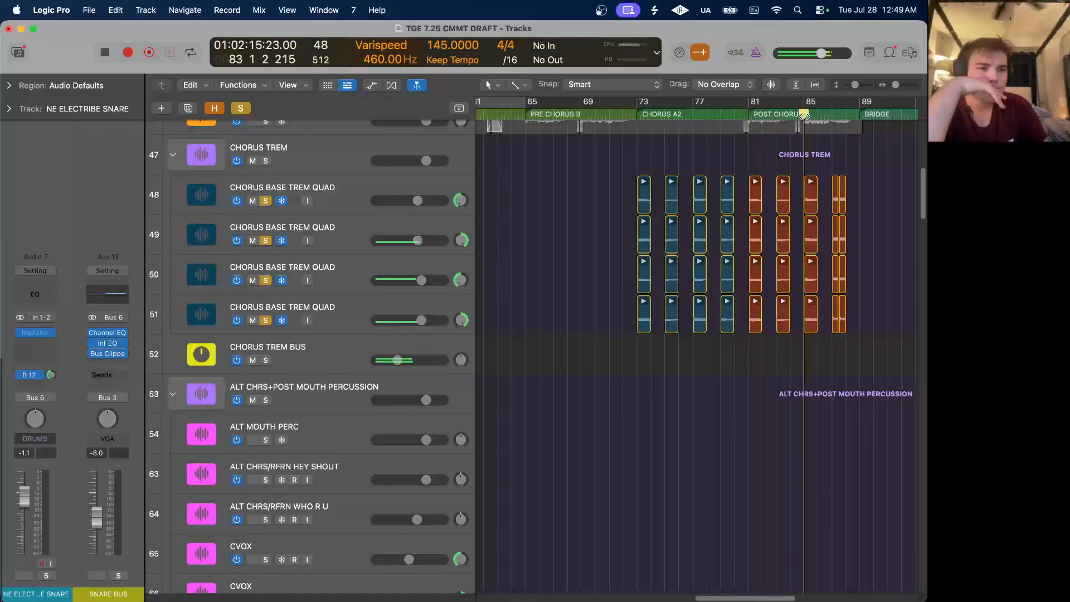
left_click(830, 116)
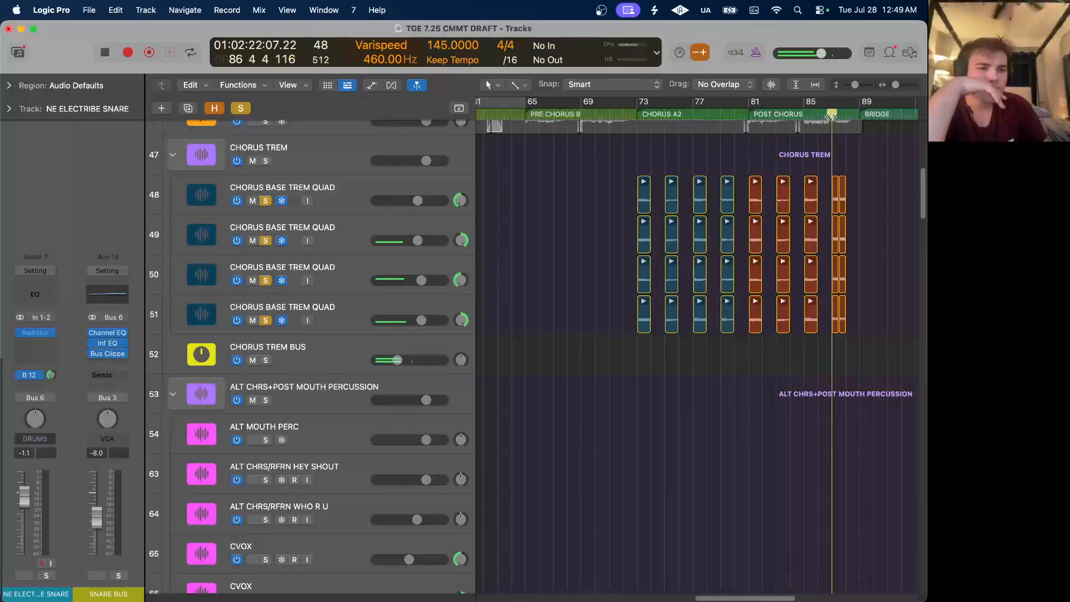
key("space")
Audition the final tremolo vocal regions of the earlier chorus, around bar 47 just before BREAKDOWN.
scroll(832, 191, "up", 2)
scroll(832, 191, "up", 5)
scroll(832, 191, "down", 4)
scroll(832, 191, "left", 3)
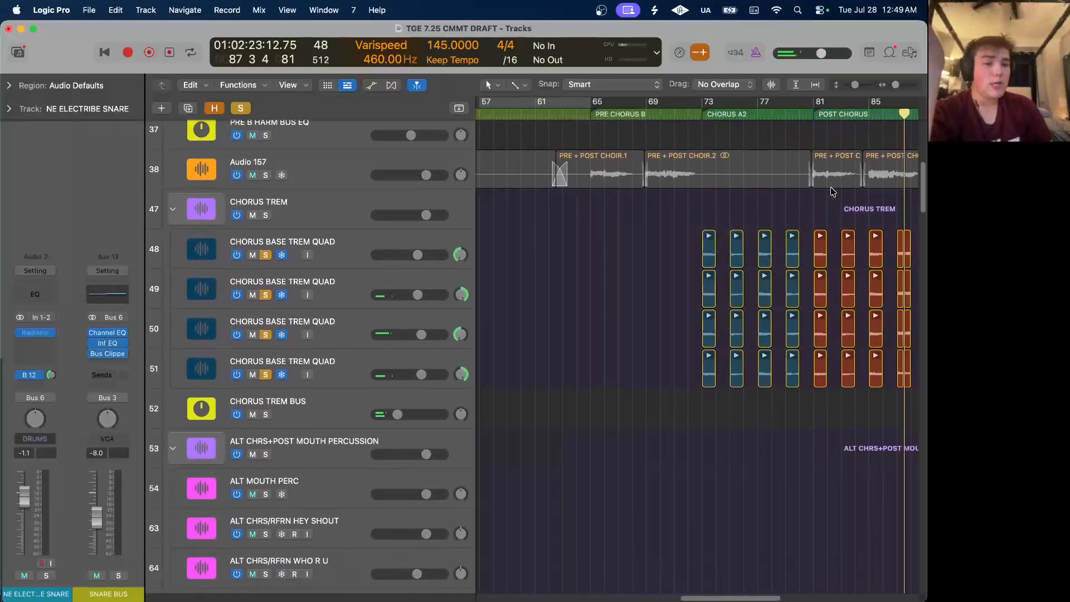
scroll(833, 191, "left", 5)
double_click(631, 115)
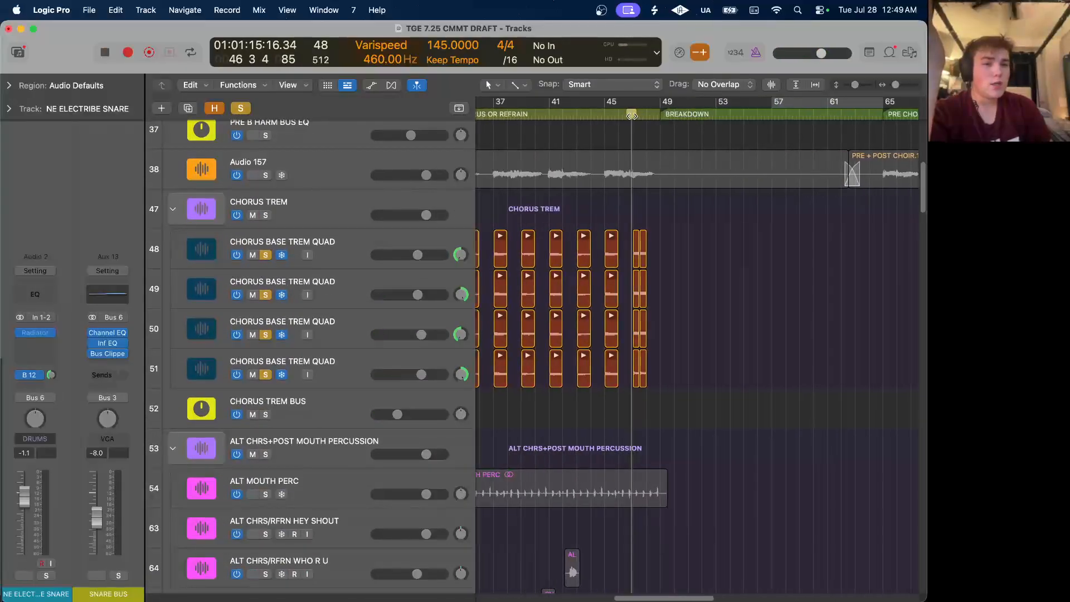
scroll(263, 137, "up", 2)
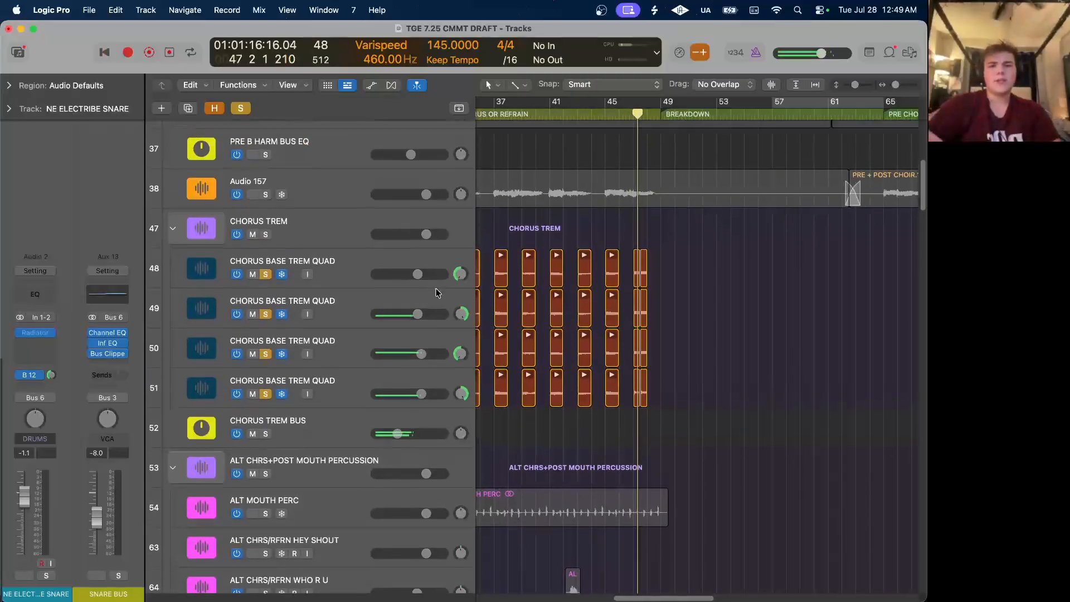
Clear the tremolo solos and select all CHORUS BASE TREM QUAD regions across CHORUS A2 and POST CHORUS.
left_click(240, 109)
key("super+Left")
key("super+Left")
key("super+Left")
key("super+Left")
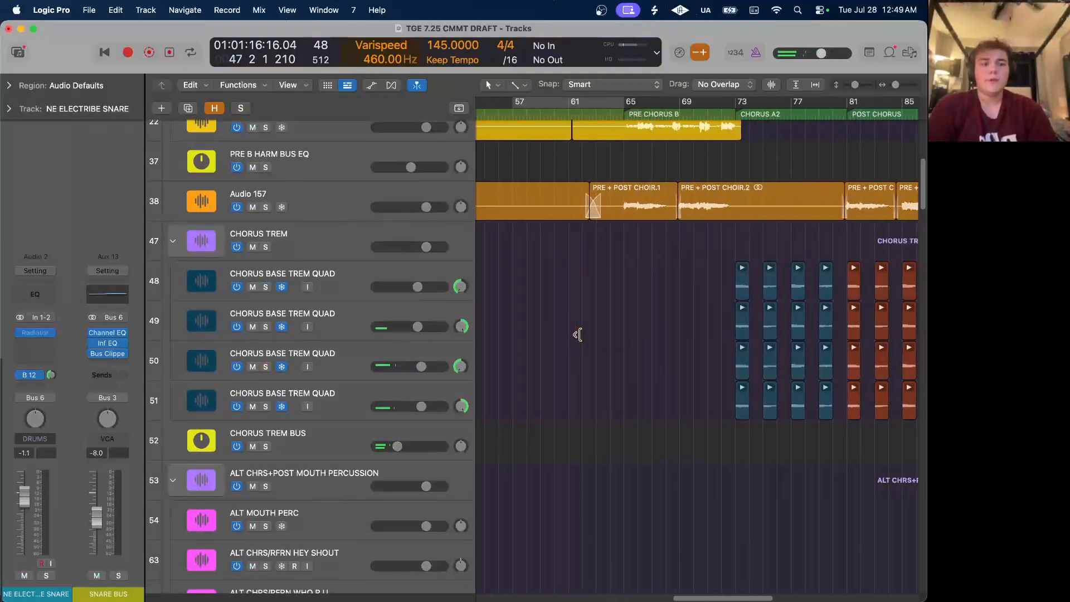
left_click_drag(716, 389, 807, 253)
key("super+Right")
key("super+Right")
key("super+Right")
key("super+Right")
scroll(711, 209, "right", 5)
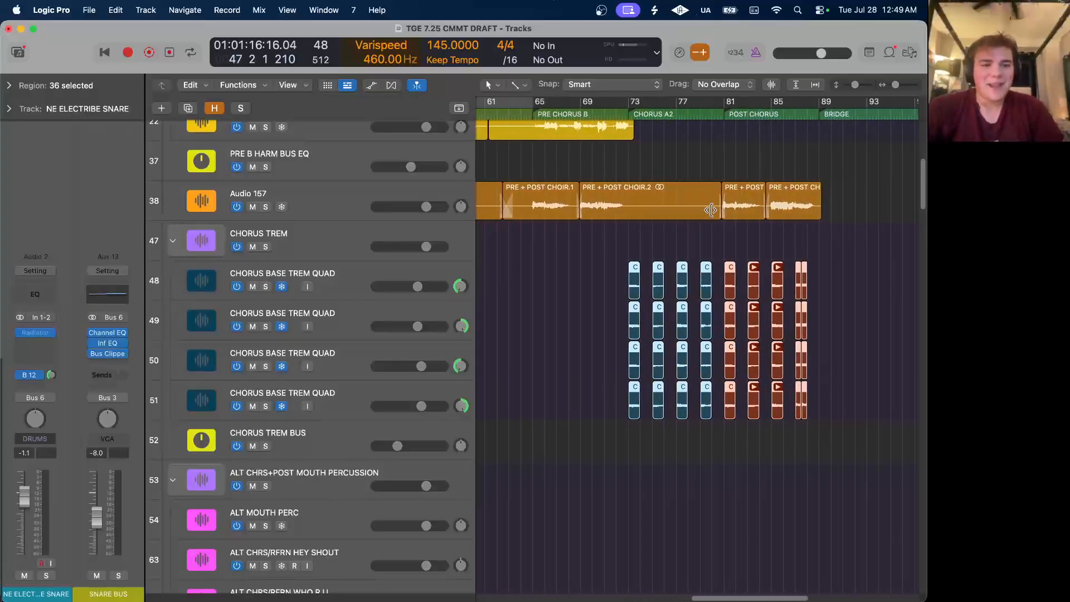
Select the LEAD track and look over the harmony and melody dub tracks in BRIDGE.
scroll(439, 217, "up", 8)
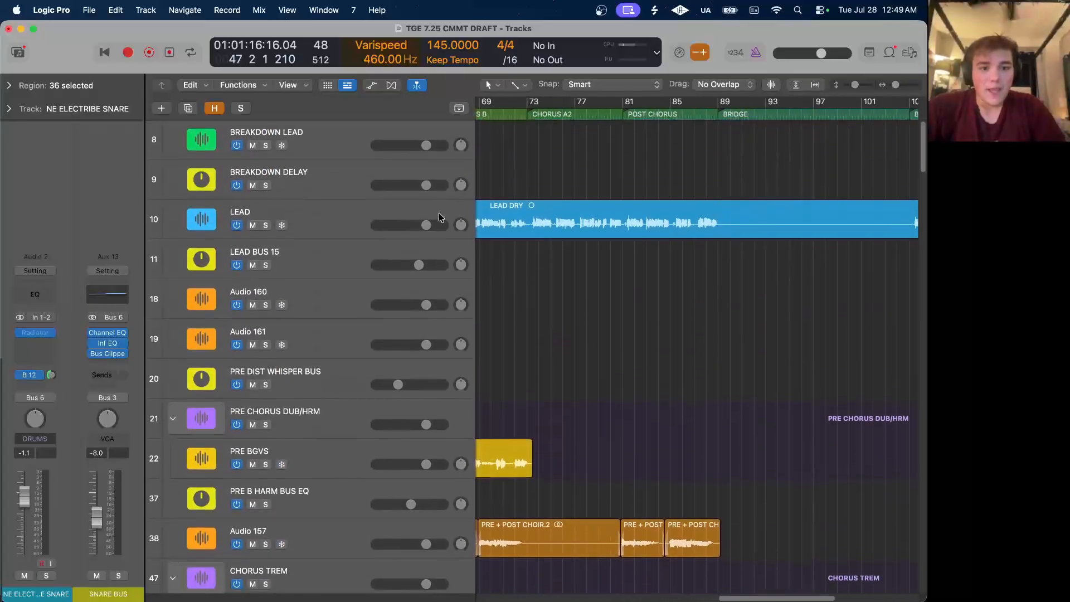
left_click(307, 207)
scroll(511, 301, "down", 15)
scroll(513, 305, "right", 4)
scroll(513, 305, "down", 1)
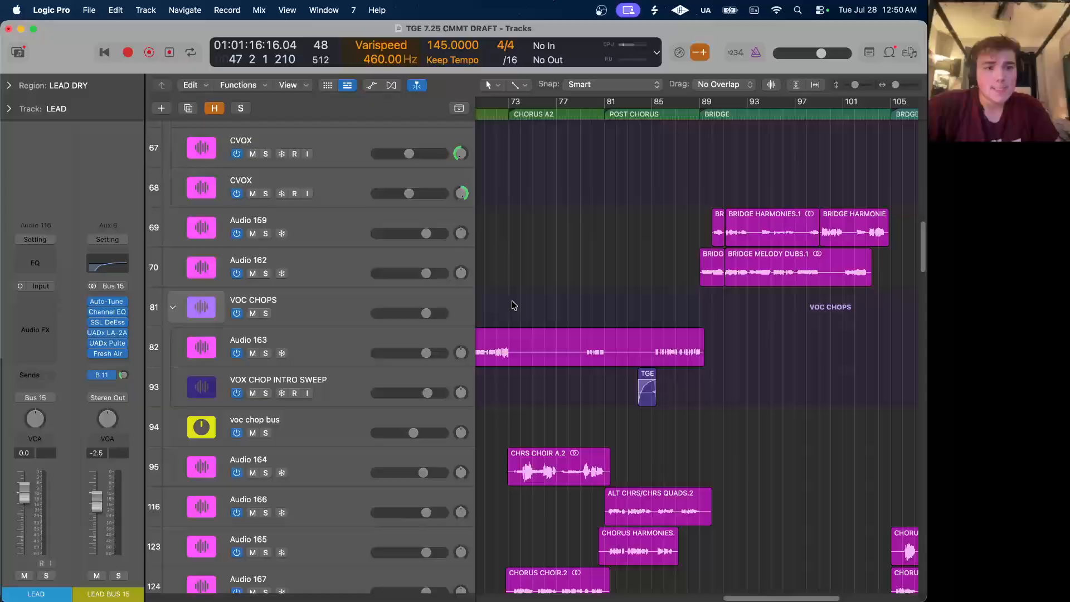
scroll(301, 219, "down", 3)
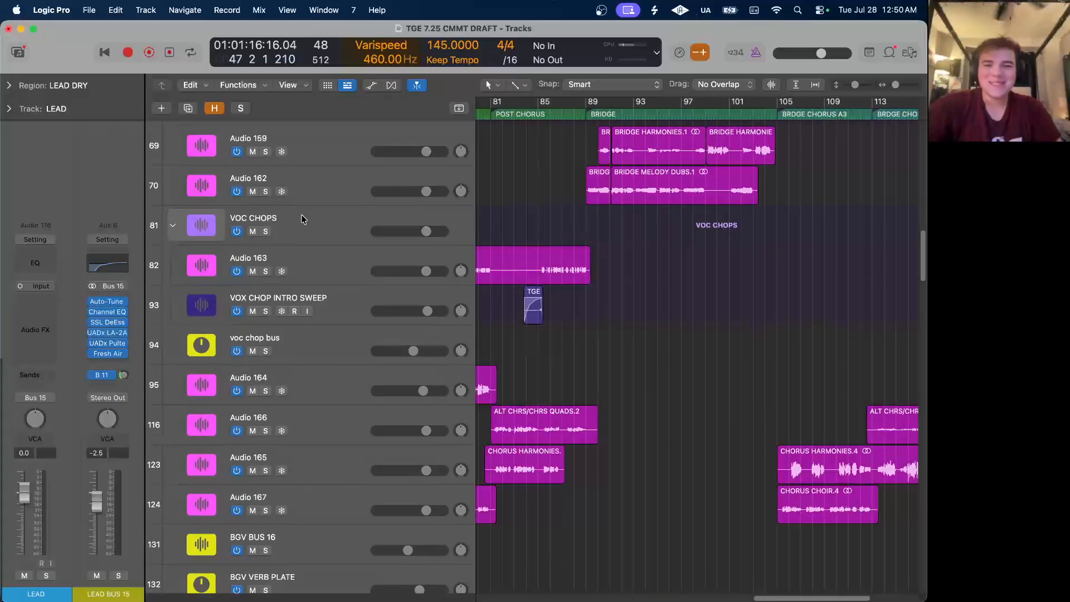
scroll(579, 145, "up", 4)
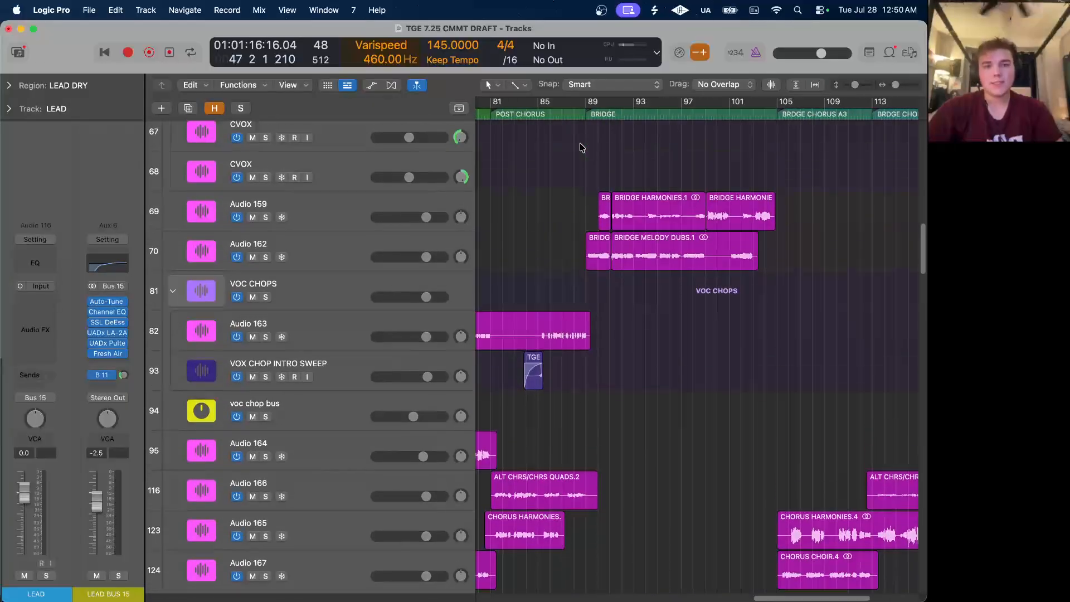
Solo the Audio 159 and Audio 162 tracks and place the playhead at bar 89, the start of BRIDGE.
left_click(265, 271)
left_click(265, 310)
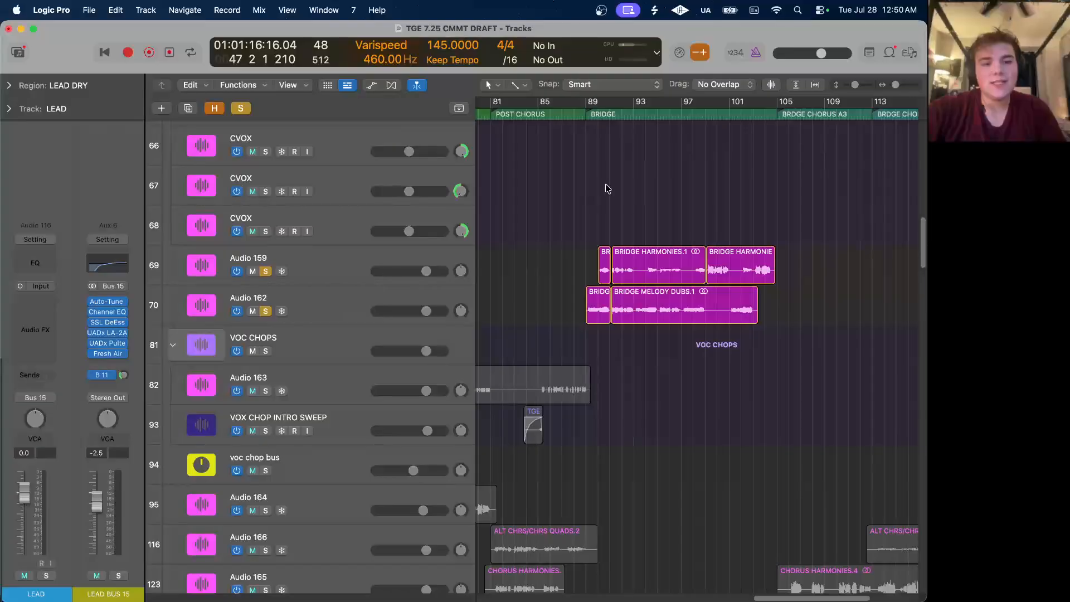
scroll(591, 195, "up", 12)
scroll(607, 189, "down", 5)
left_click(586, 101)
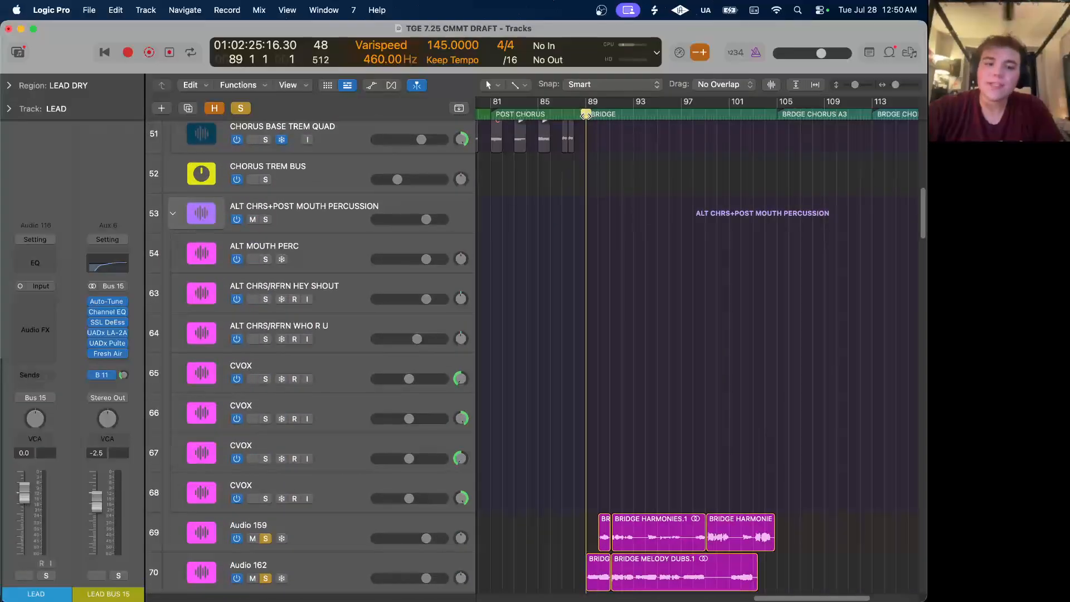
key("super+Right")
key("super+Right")
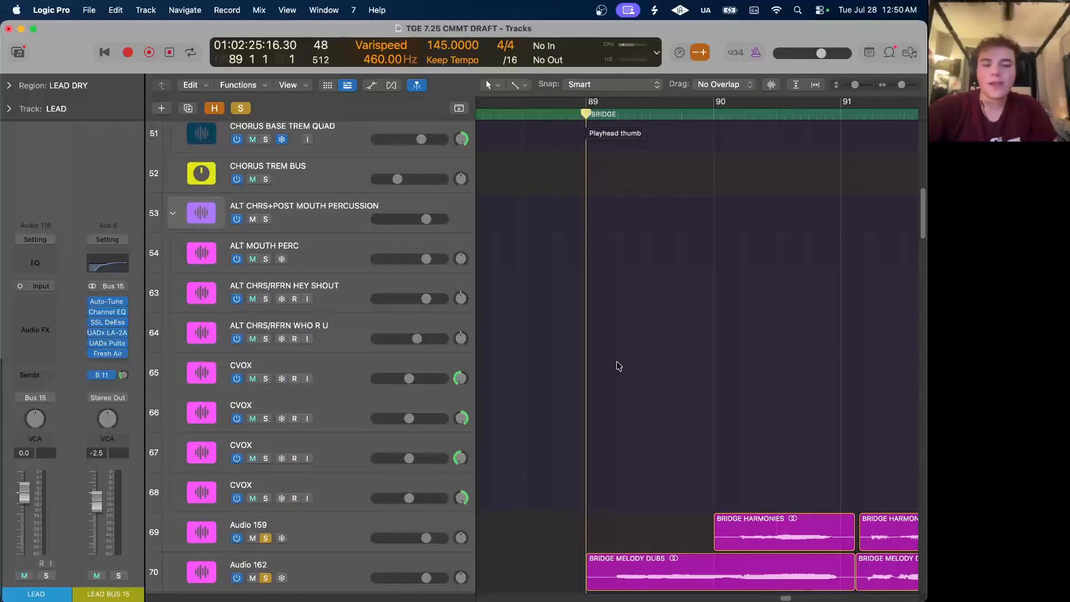
scroll(628, 402, "down", 4)
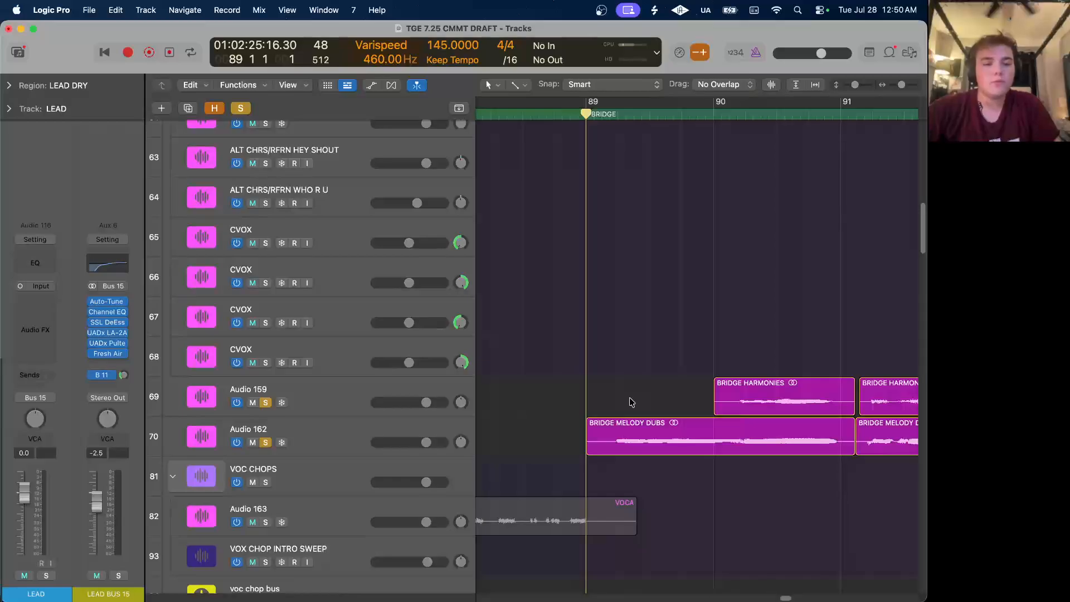
Play the soloed BRIDGE HARMONIES and BRIDGE MELODY DUBS regions from the start of BRIDGE past bar 98.
key("space")
key("super+Left")
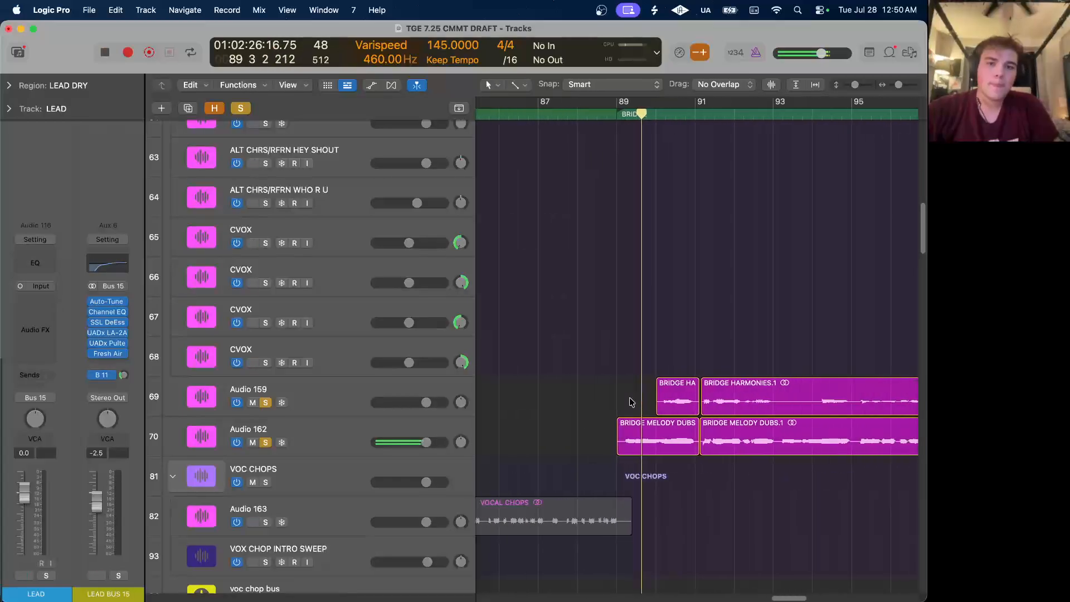
key("super+Right")
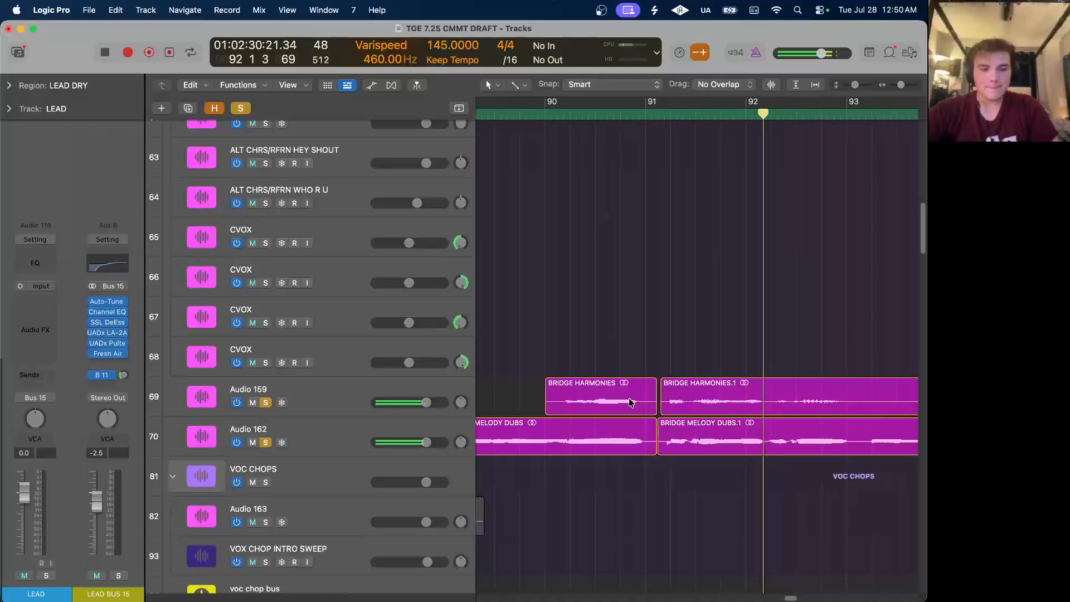
scroll(630, 401, "right", 2)
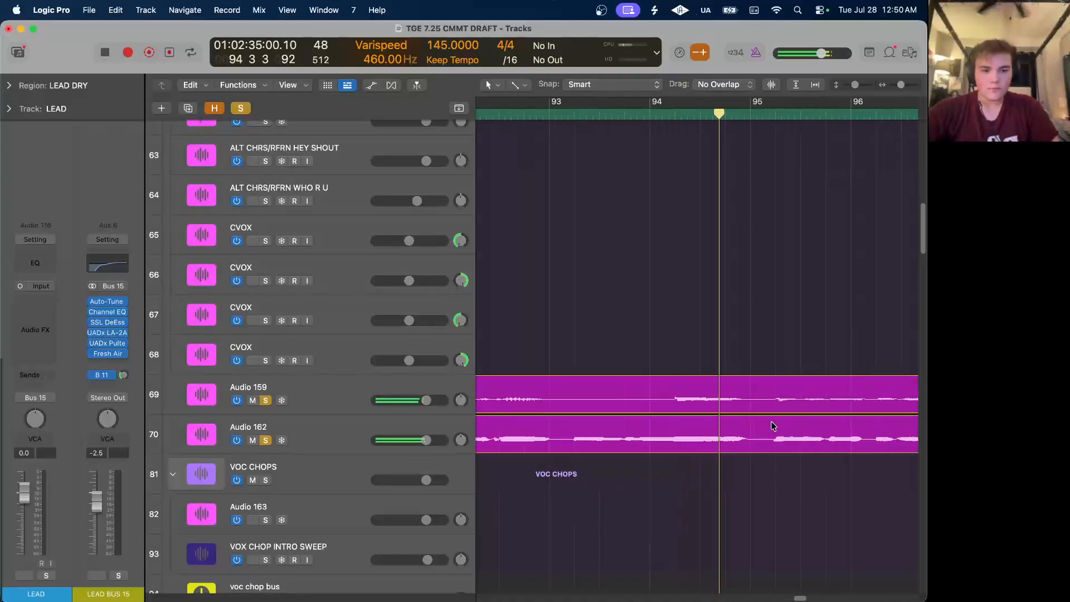
key("super+Left")
key("super+Left")
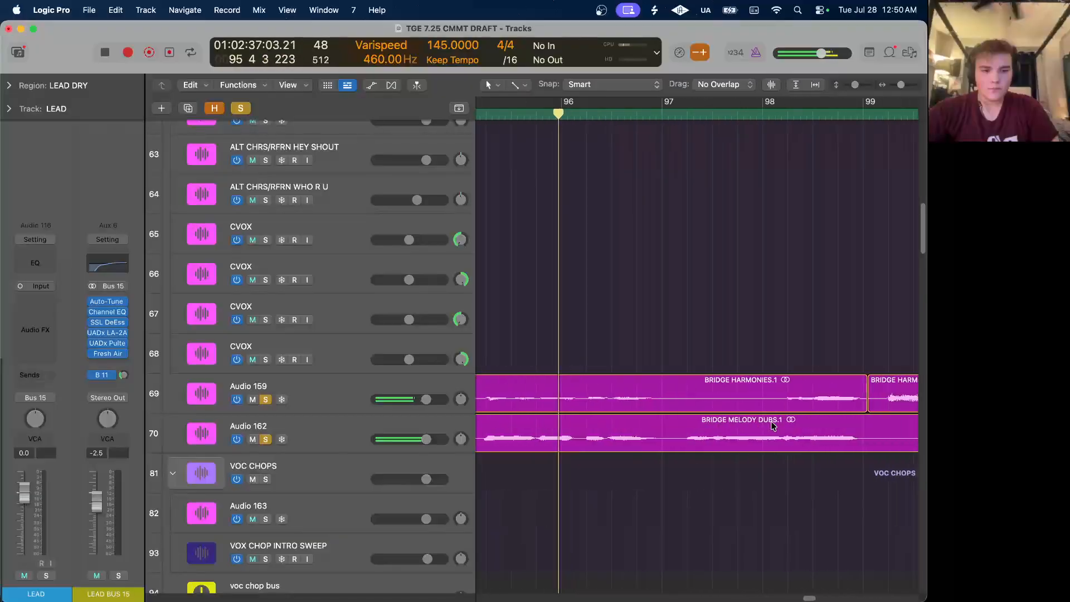
key("super+Left")
key("super+Left")
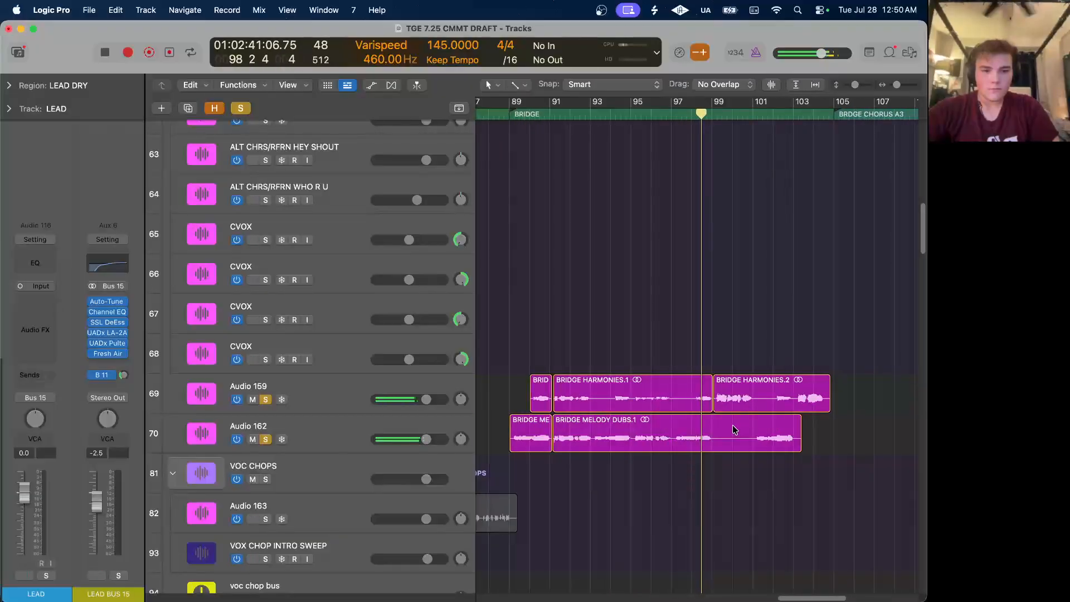
Play the rest of the soloed BRIDGE HARMONIES and BRIDGE MELODY DUBS regions up to bar 104 and clear the solos.
scroll(734, 429, "right", 2)
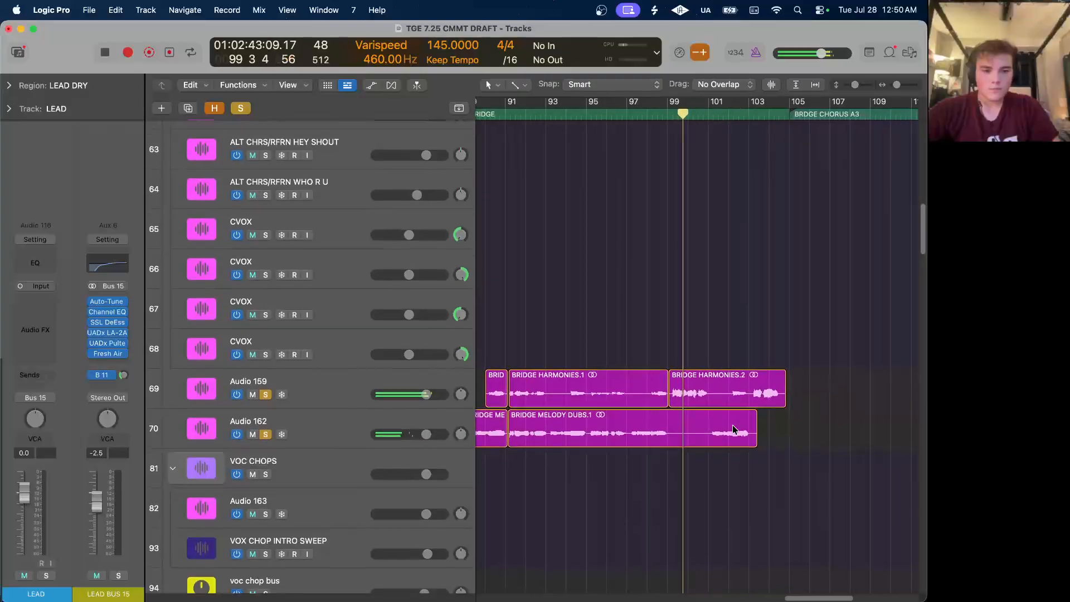
scroll(733, 429, "right", 2)
scroll(732, 429, "down", 1)
key("super+Right")
key("super+Right")
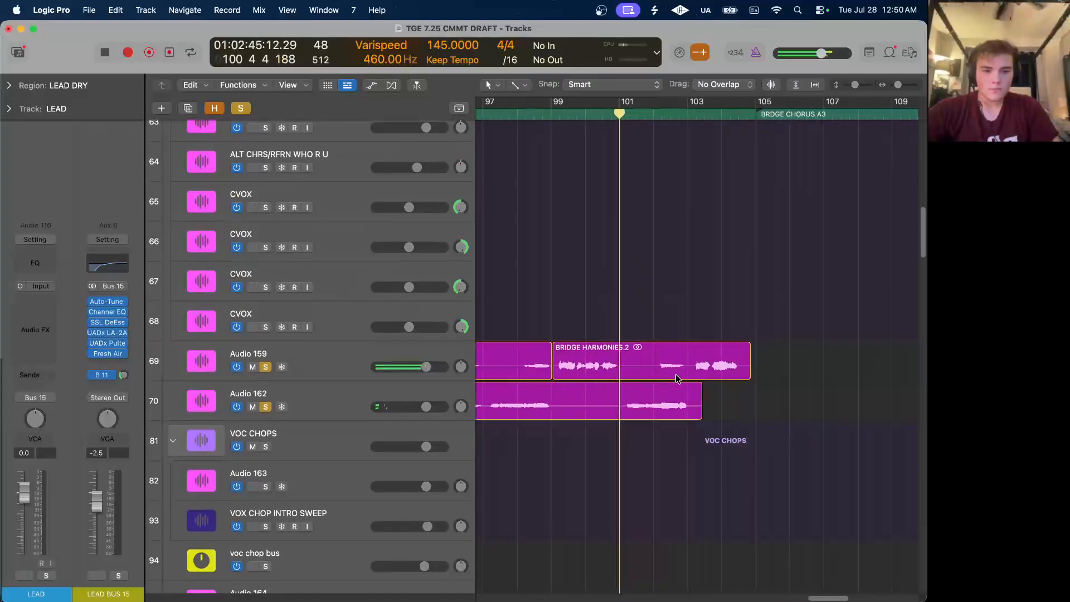
key("super+Left")
key("super+Left")
key("super+Left")
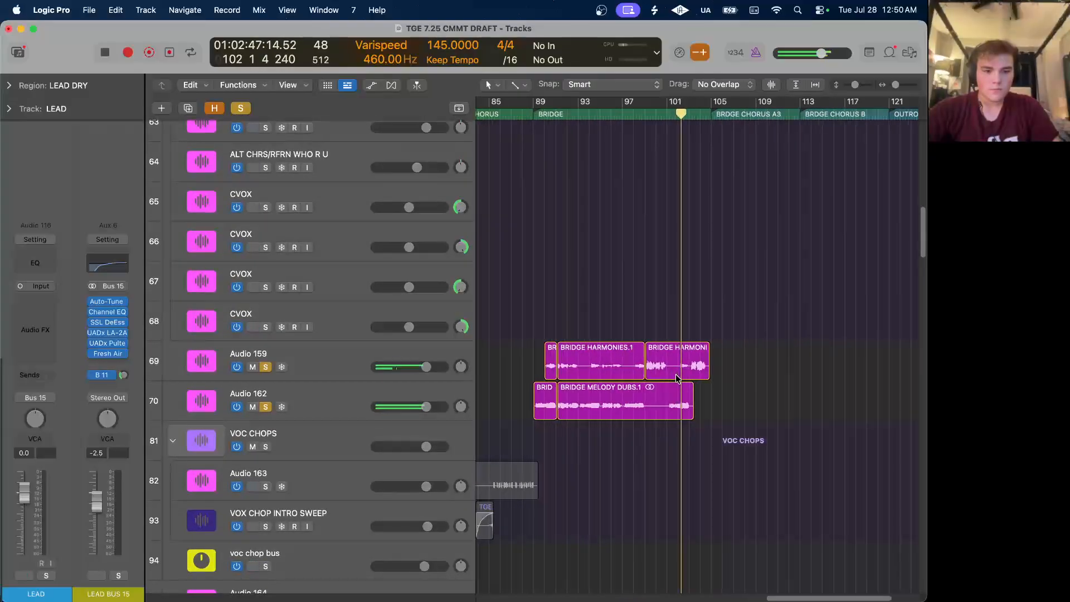
key("super+Right")
key("super+Right")
key("super+Right")
key("super+Right")
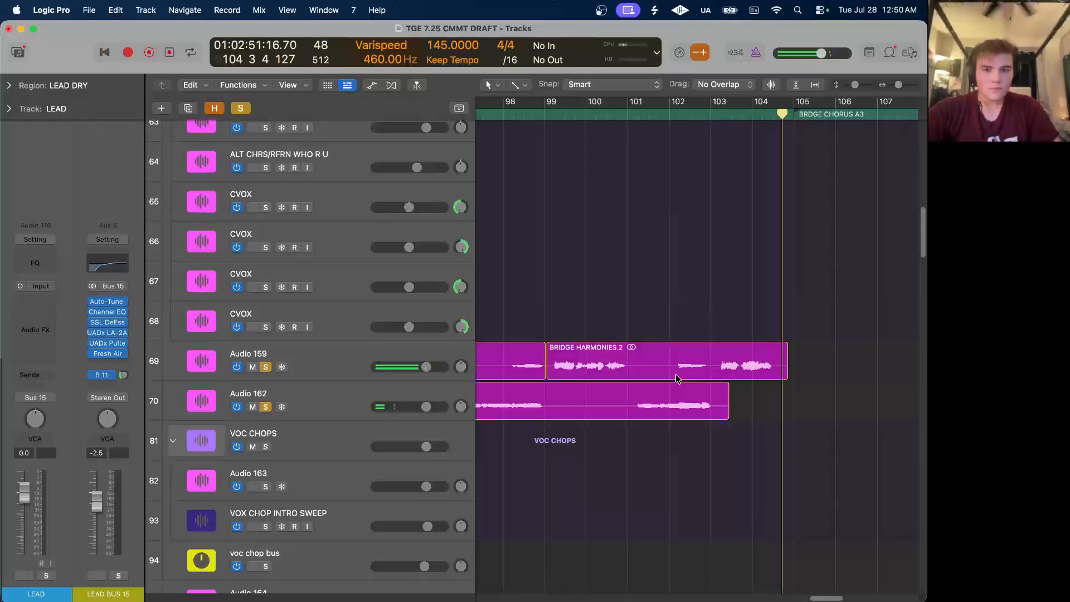
left_click(240, 110)
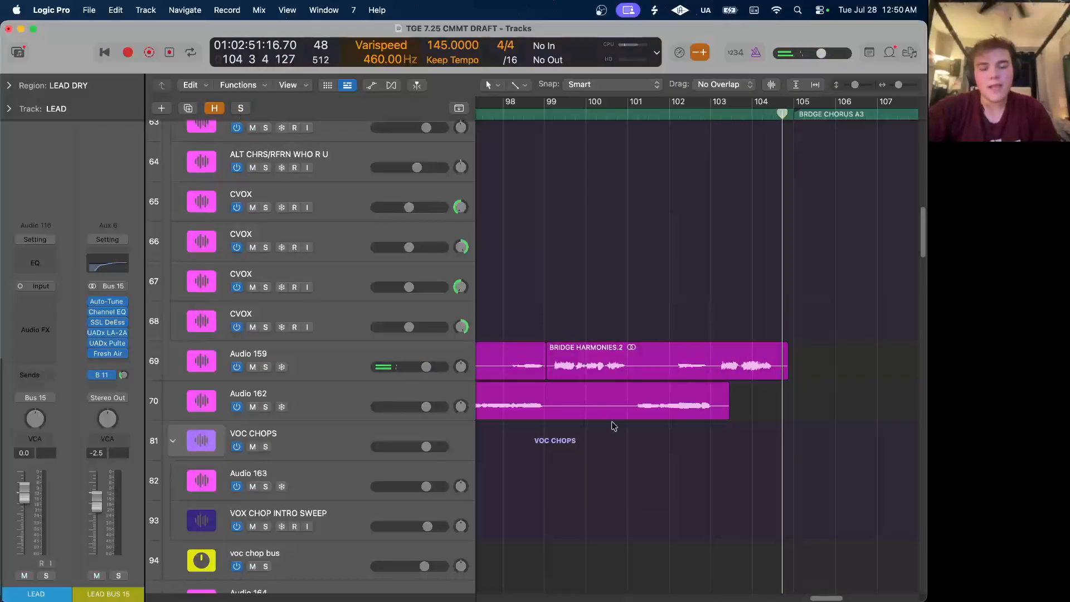
Solo the KYSCPE BRDGE MELODY and KYSCPE BRDGE RT+OCT piano tracks and play them from the start of BRIDGE at bar 89.
scroll(613, 425, "down", 5)
scroll(613, 426, "up", 15)
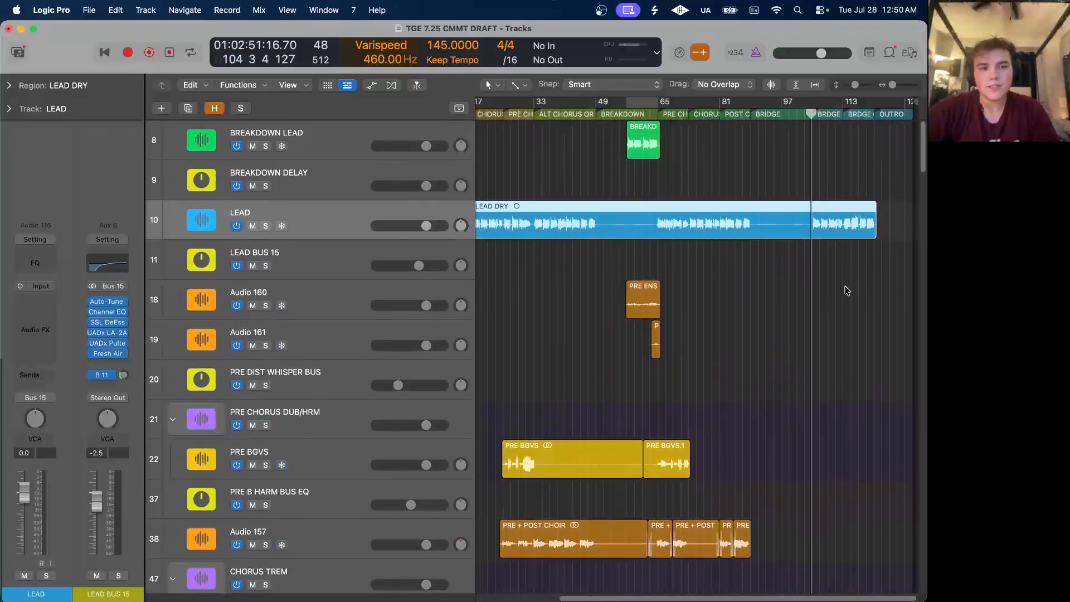
scroll(843, 290, "down", 20)
scroll(843, 289, "up", 3)
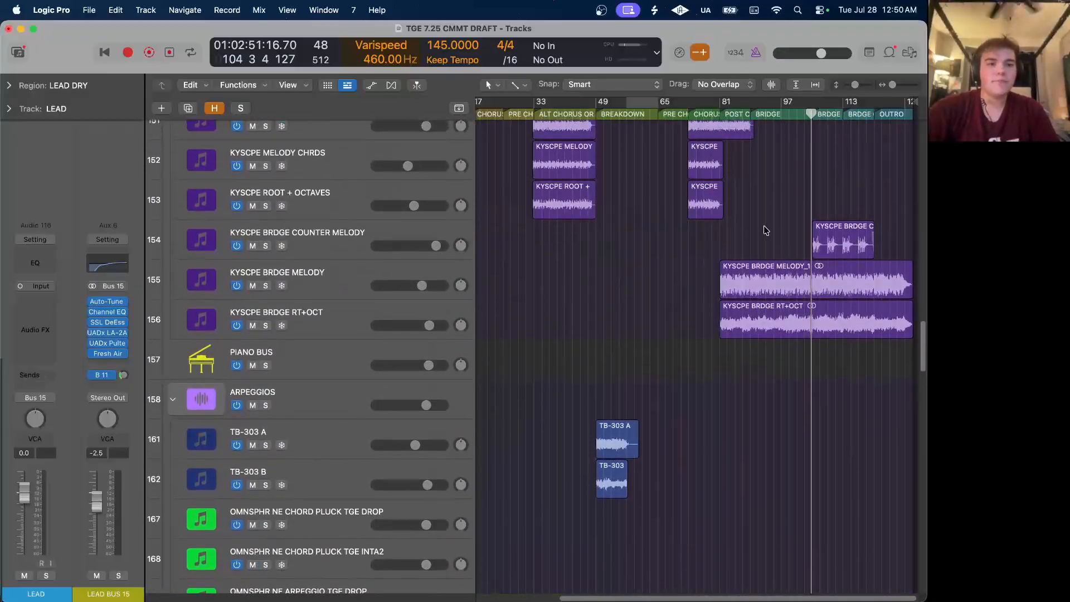
left_click(765, 230)
key("super+Right")
key("super+Right")
key("super+Right")
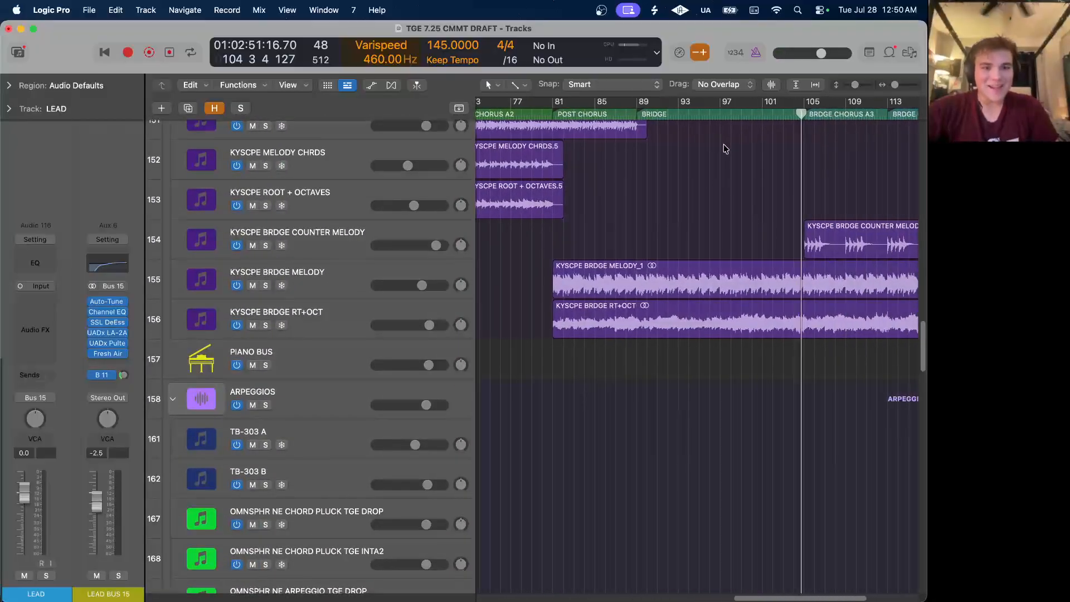
left_click(636, 114)
left_click_drag(267, 286, 268, 313)
key("space")
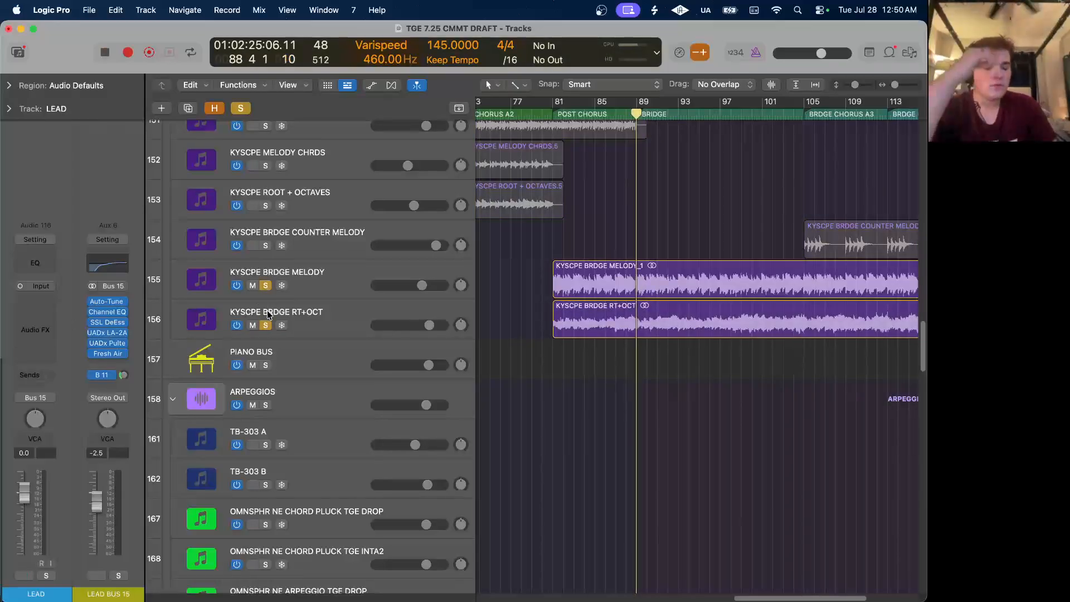
Add the Audio 159 and Audio 162 vocal tracks to the solos while the BRIDGE piano keeps playing.
scroll(267, 314, "up", 15)
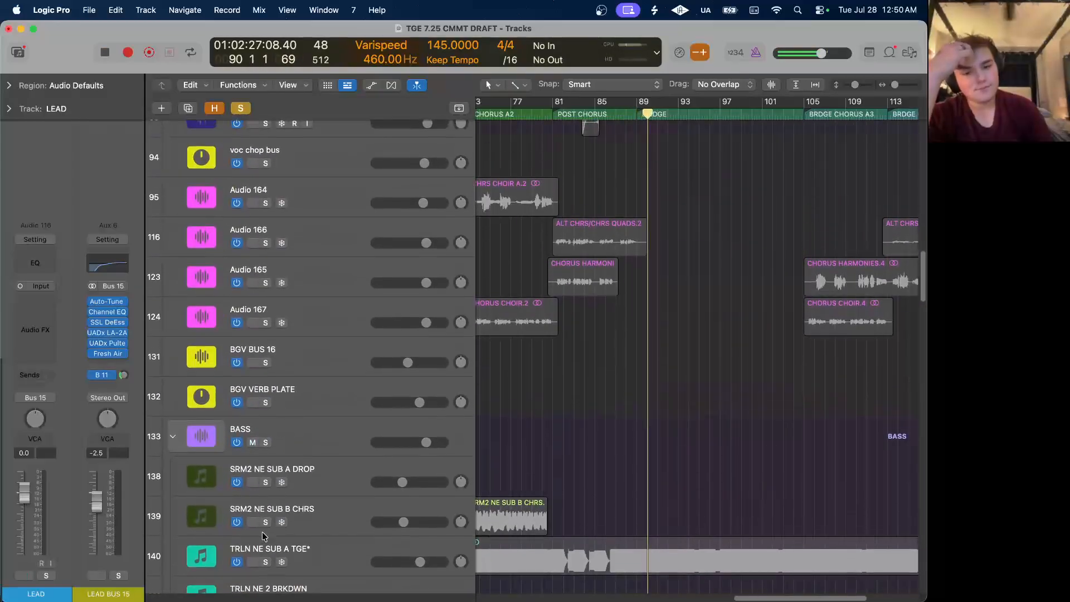
scroll(314, 268, "up", 5)
scroll(314, 268, "up", 1)
left_click_drag(265, 271, 265, 311)
Add the ARP + PULSE BUS and LEAD BUS tracks to the solos while BRIDGE continues playing.
scroll(511, 338, "down", 15)
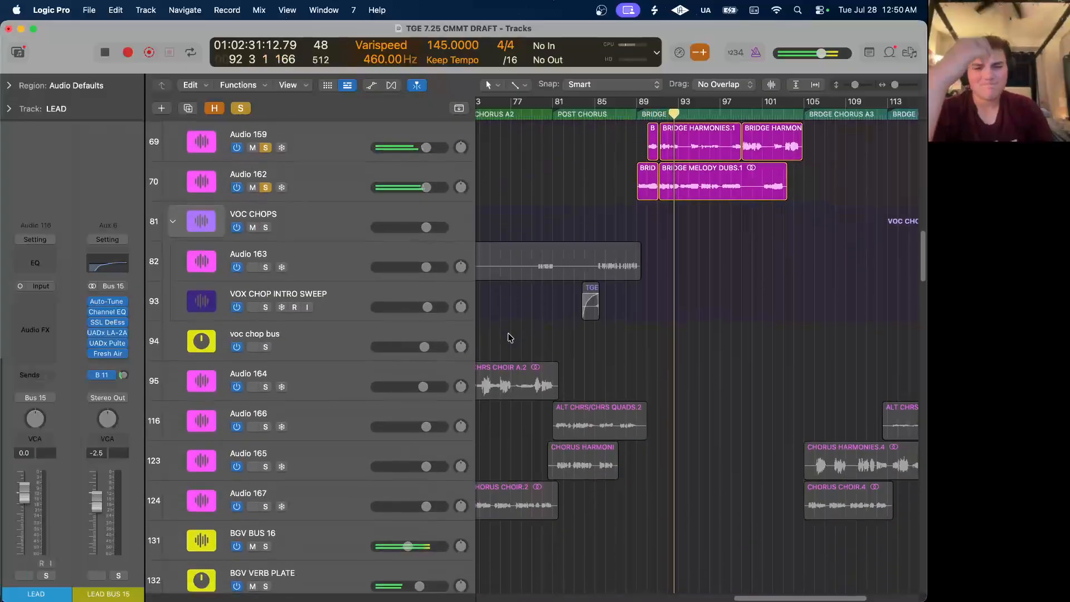
scroll(508, 336, "down", 10)
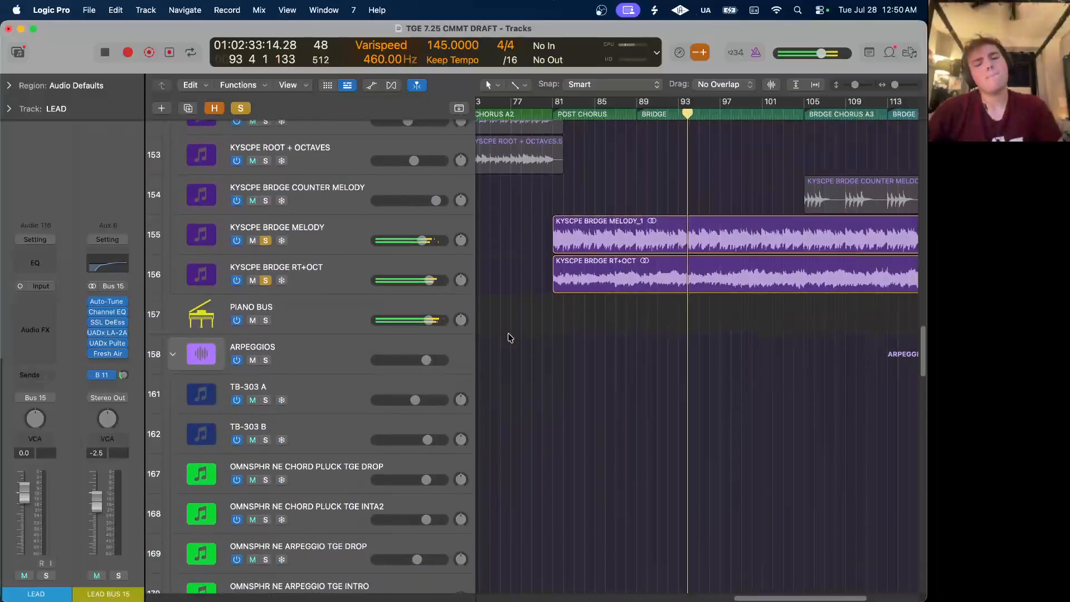
left_click(265, 411)
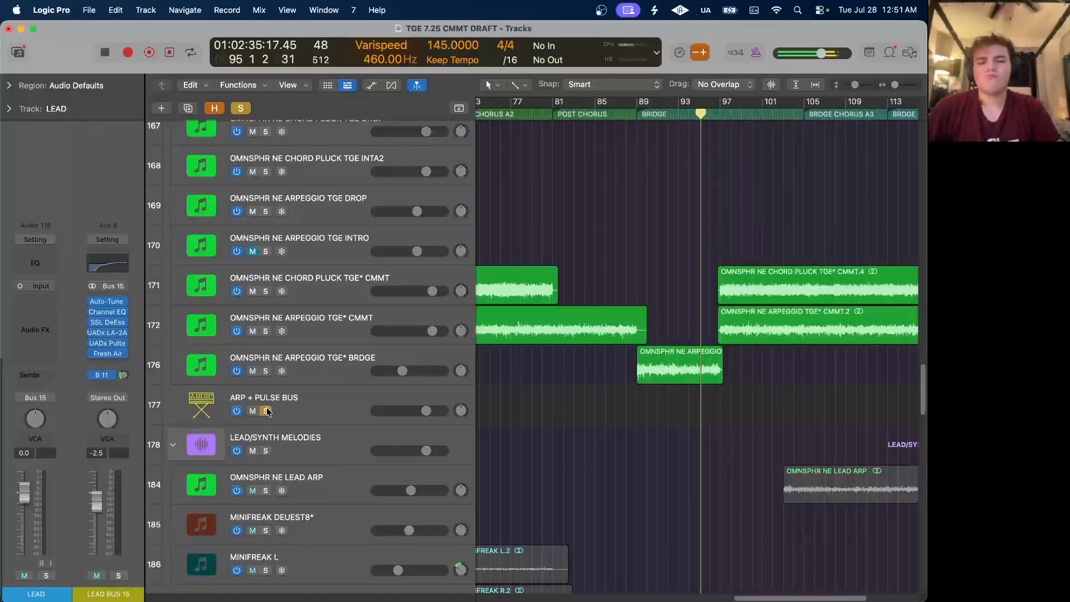
scroll(576, 418, "down", 4)
scroll(576, 418, "down", 5)
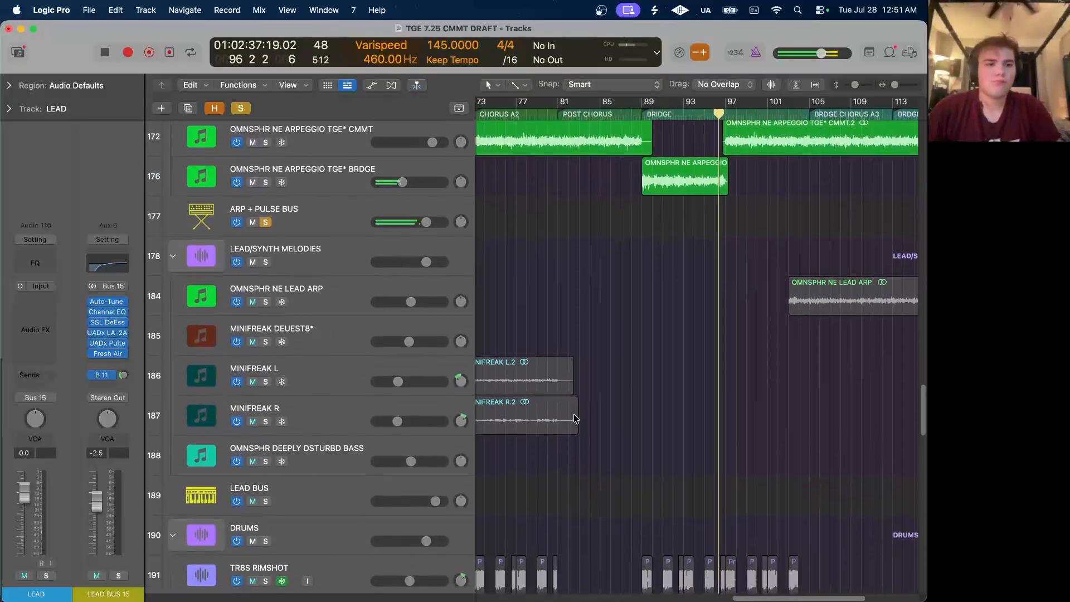
scroll(460, 419, "down", 2)
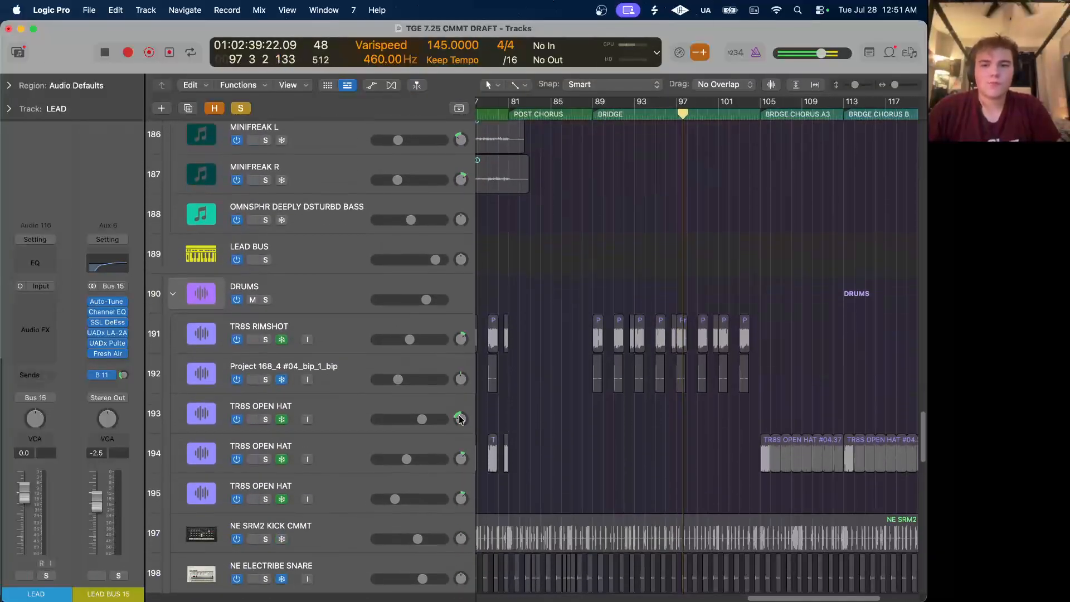
scroll(460, 419, "up", 7)
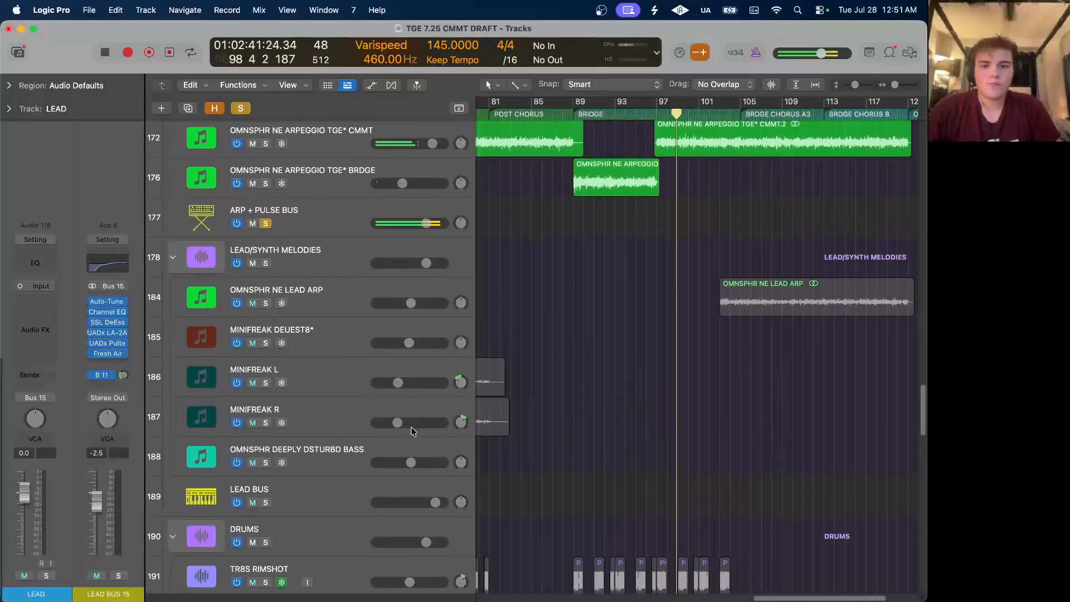
left_click(266, 502)
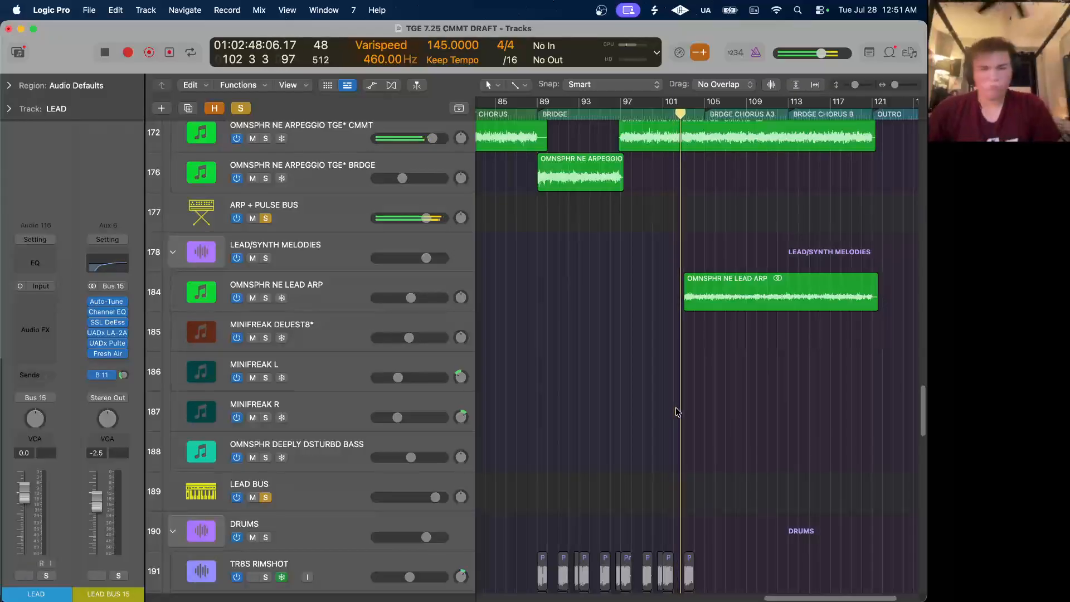
Listen to OMNSPHR NE LEAD ARP into BRDGE CHORUS A3, return the playhead to bar 103 and clear all solos.
scroll(677, 412, "down", 3)
scroll(677, 412, "down", 2)
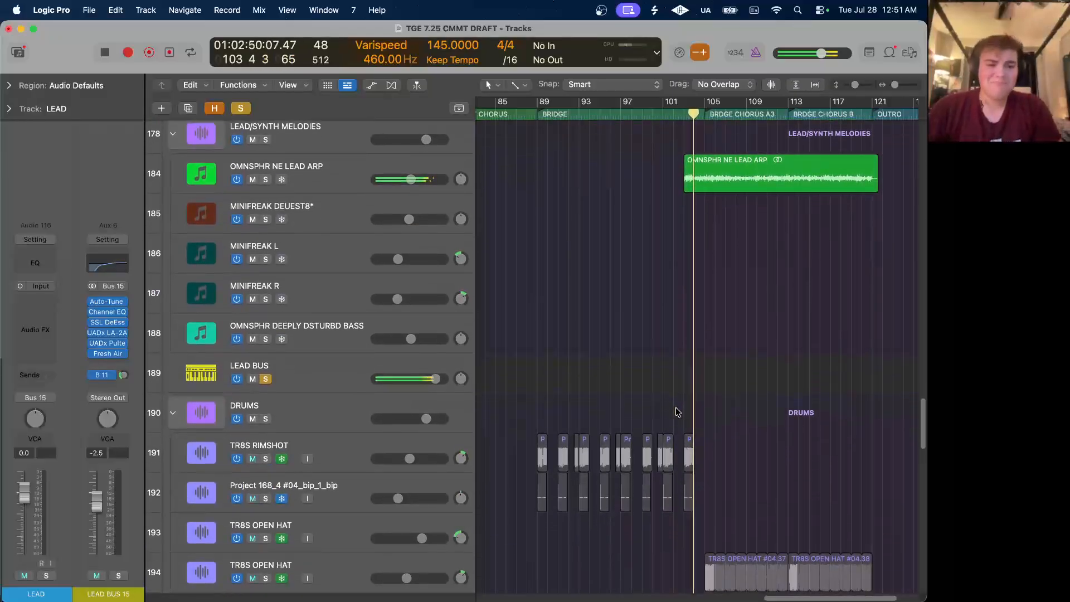
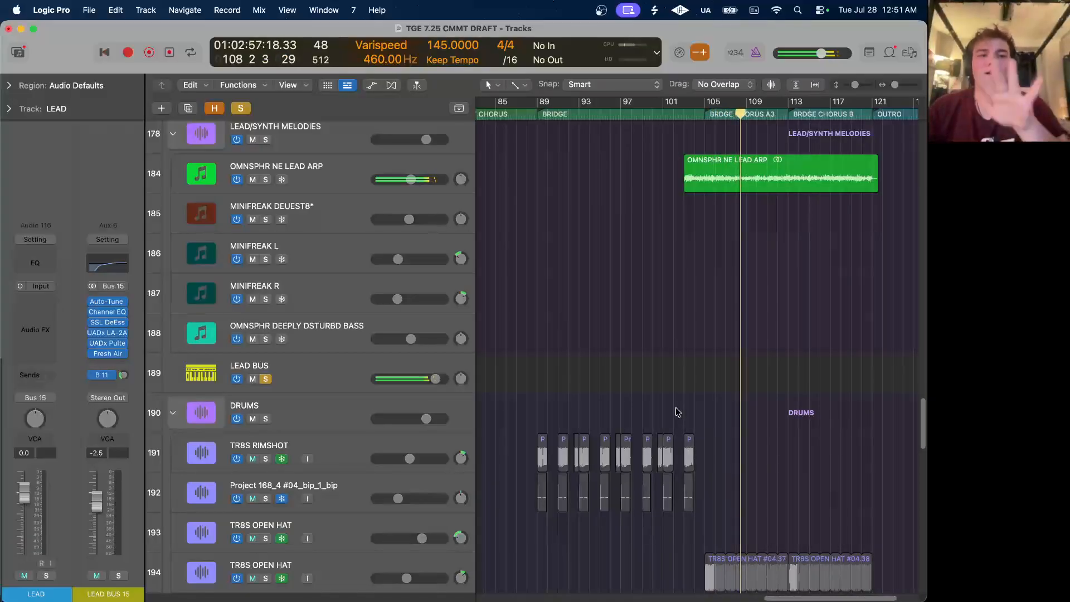
left_click(688, 112)
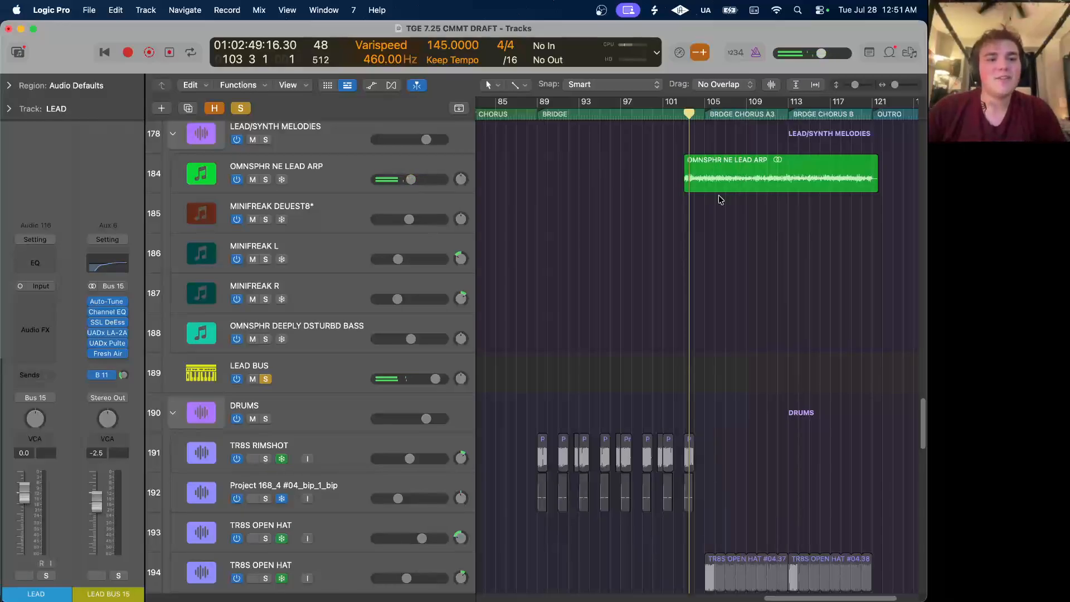
scroll(718, 198, "up", 5)
left_click(247, 109)
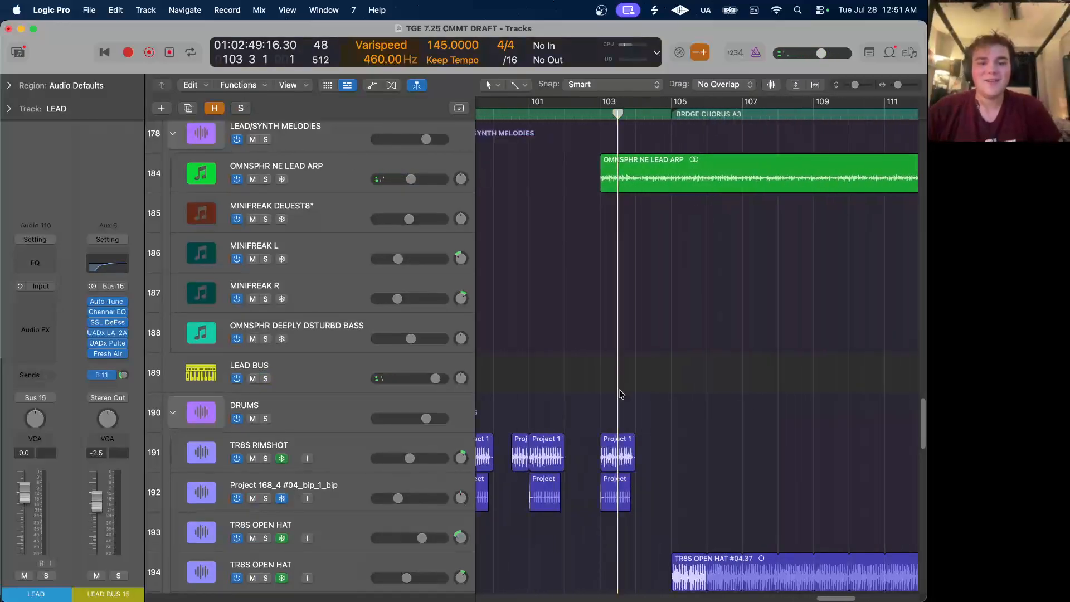
Select and solo the BTRY4 OPEN HAT track and place the playhead at bar 89, the start of BRIDGE.
scroll(621, 393, "down", 10)
scroll(621, 394, "down", 5)
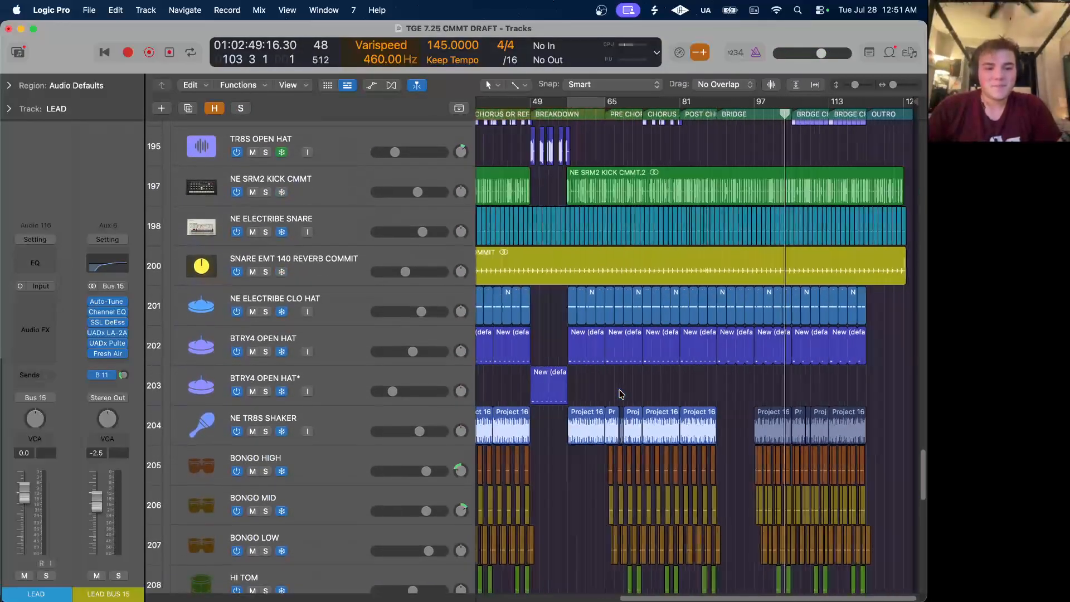
scroll(769, 342, "up", 4)
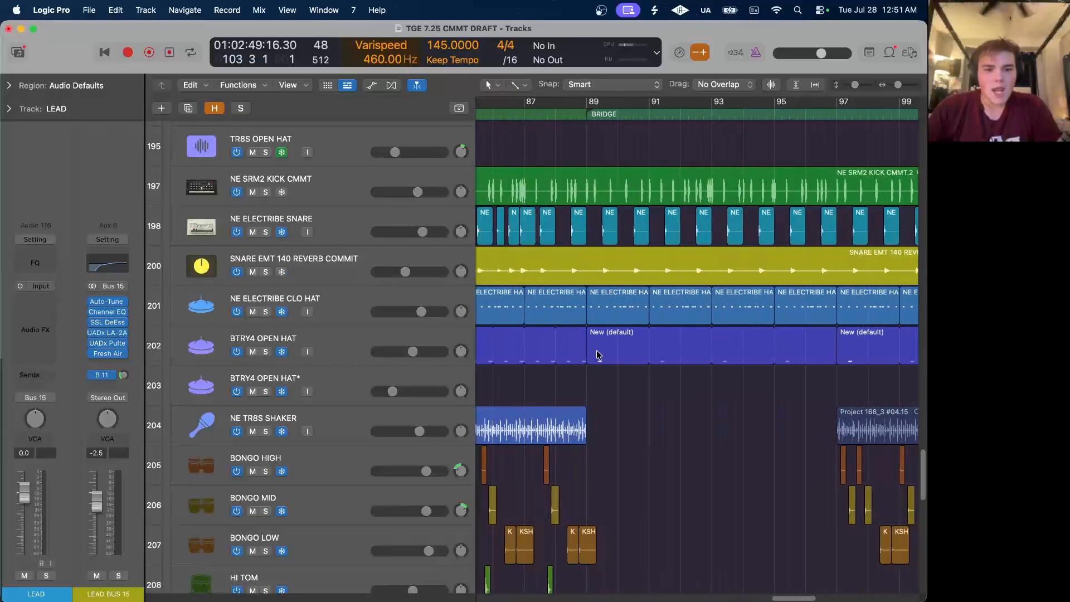
left_click(342, 334)
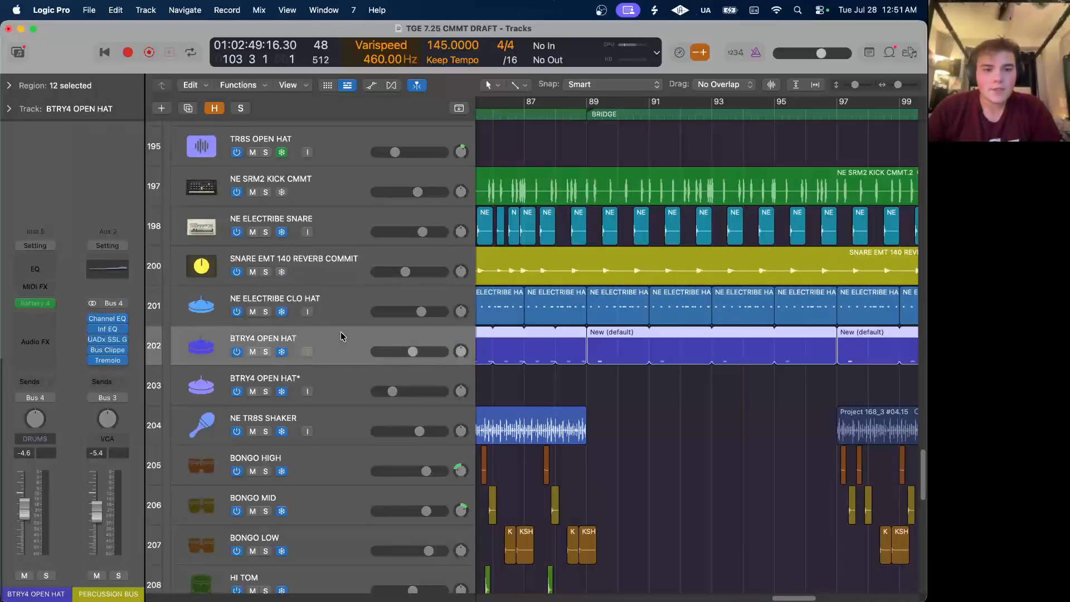
left_click(266, 352)
left_click(589, 115)
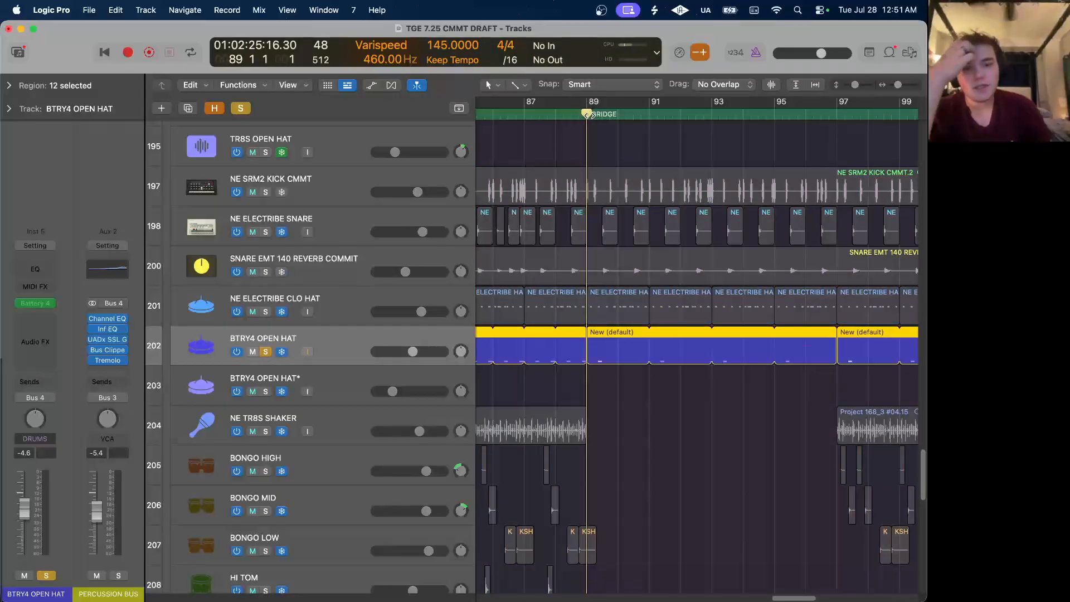
Play the soloed open hat from bar 89 into bar 90, move the playhead to bar 88 and clear the solo.
scroll(600, 115, "up", 5)
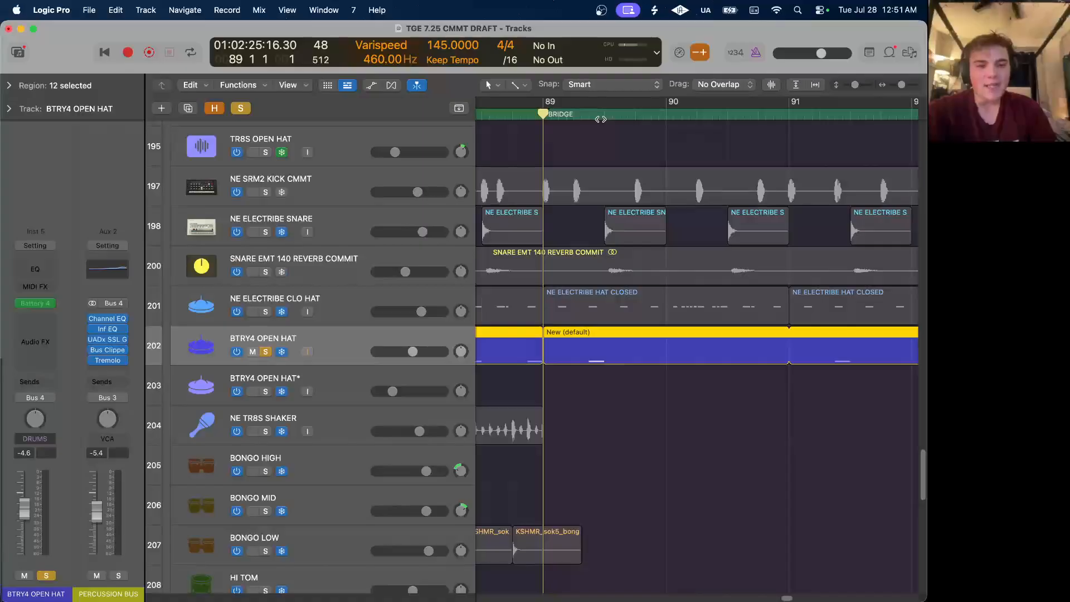
key("space")
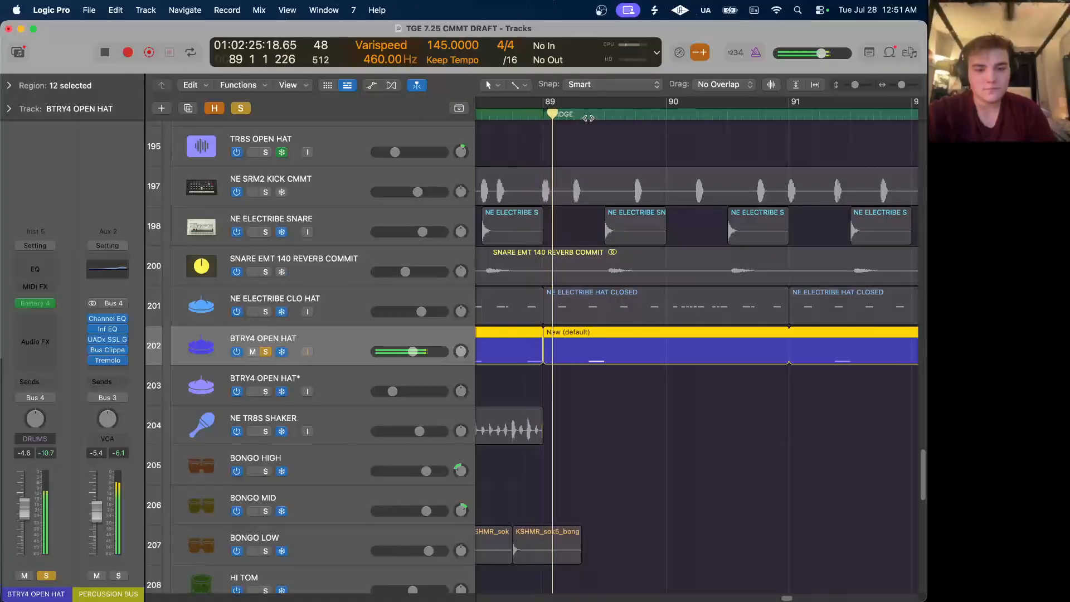
key("space")
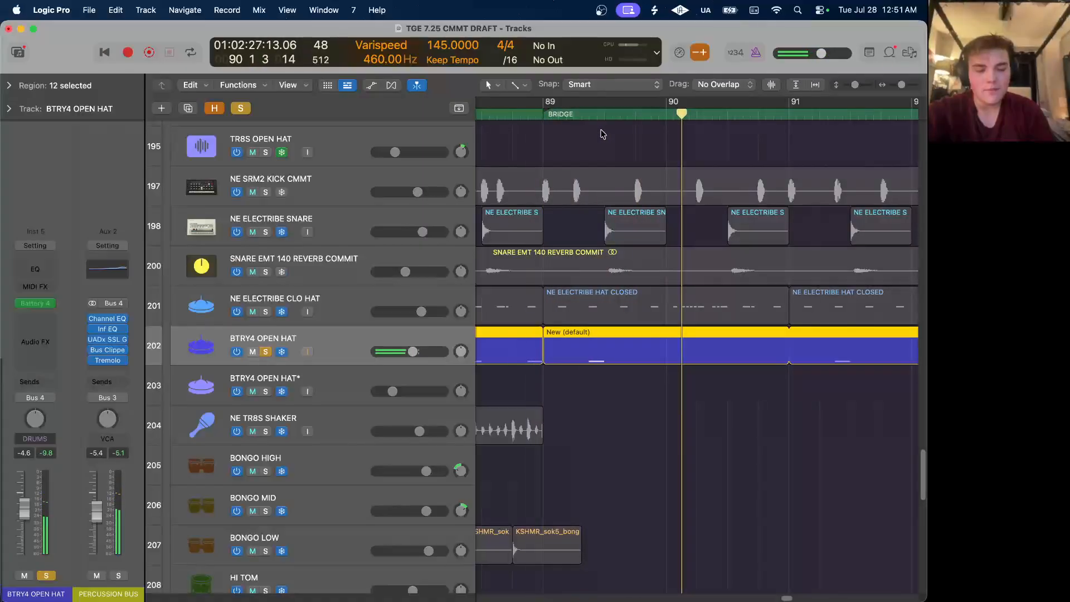
scroll(602, 133, "down", 3)
left_click(509, 116)
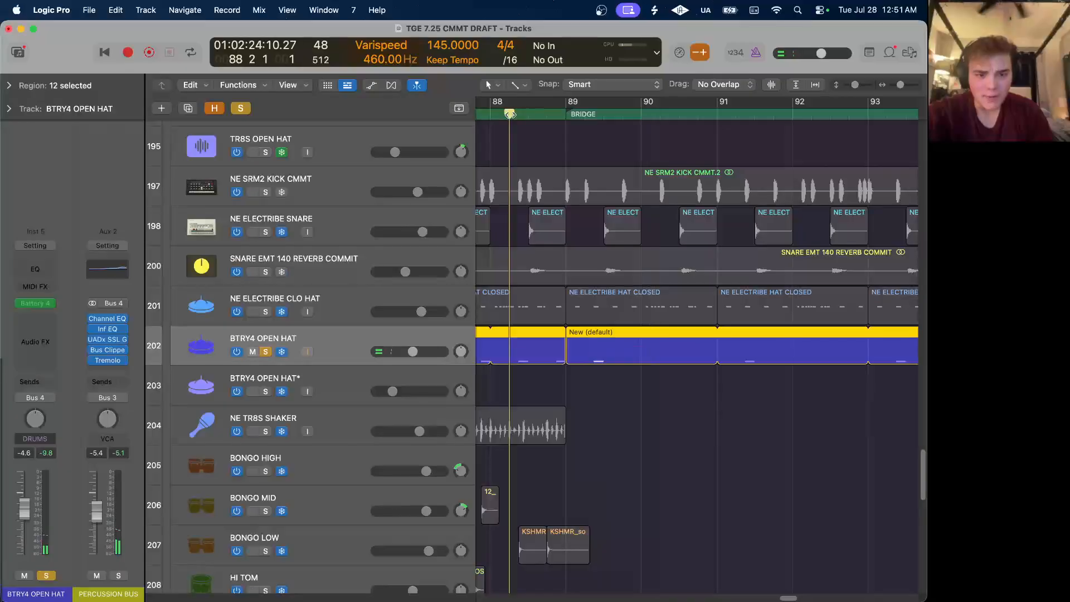
scroll(508, 116, "down", 3)
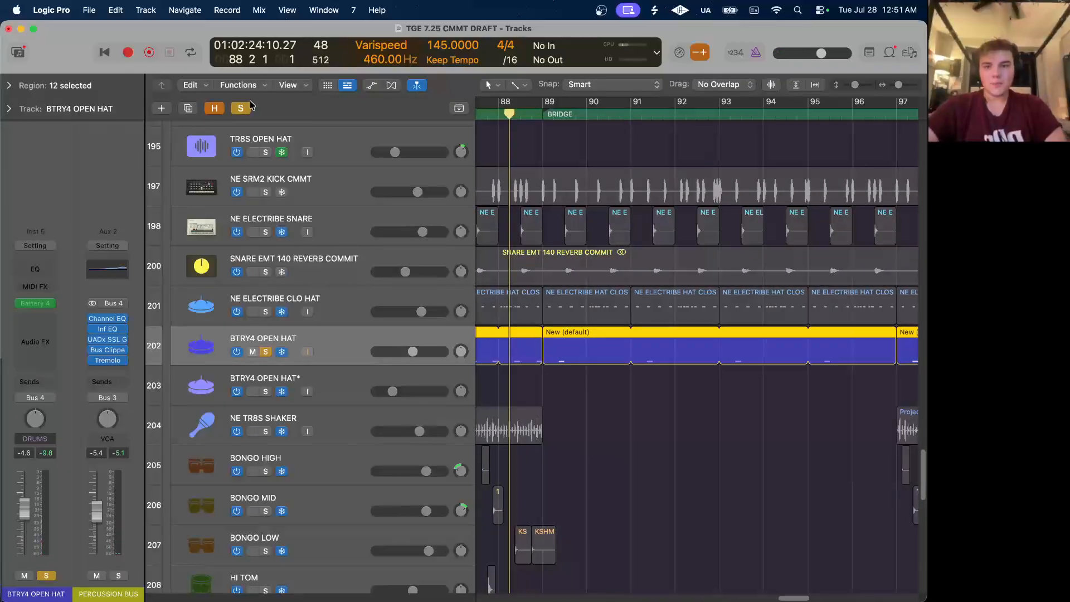
left_click(245, 109)
Select the NE TR8S SHAKER region Project 168_3 #04.15, solo its track and play it from bar 97.
scroll(604, 462, "down", 3)
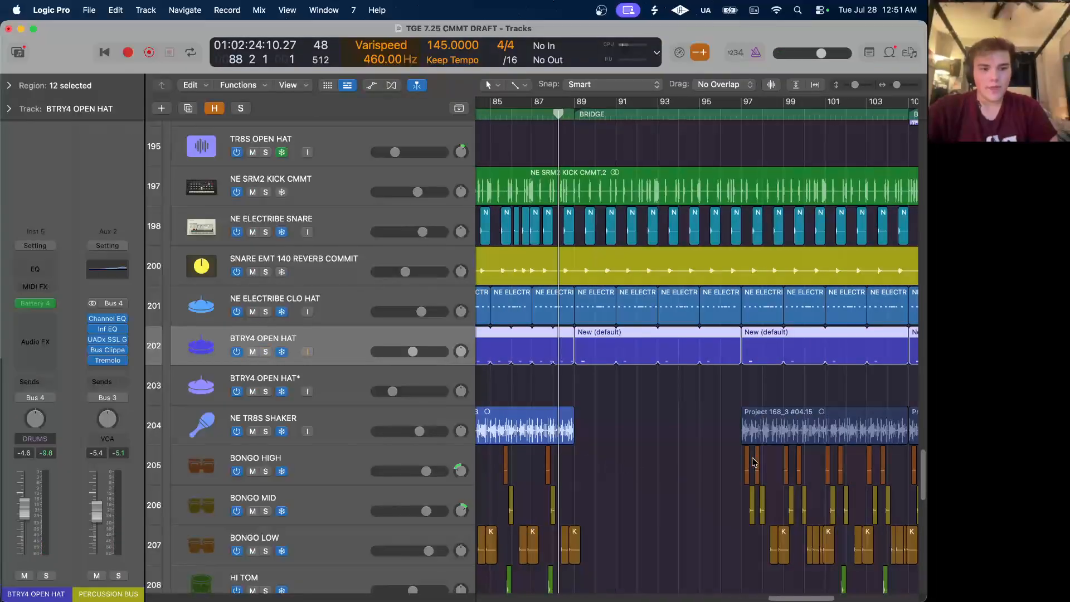
scroll(721, 437, "right", 5)
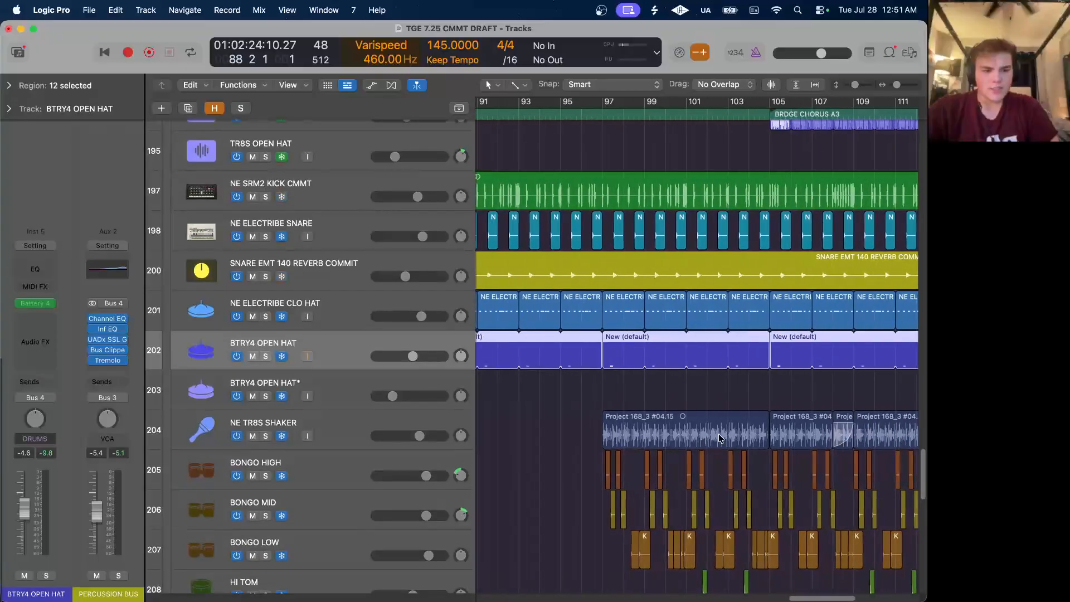
left_click(718, 438)
left_click(266, 434)
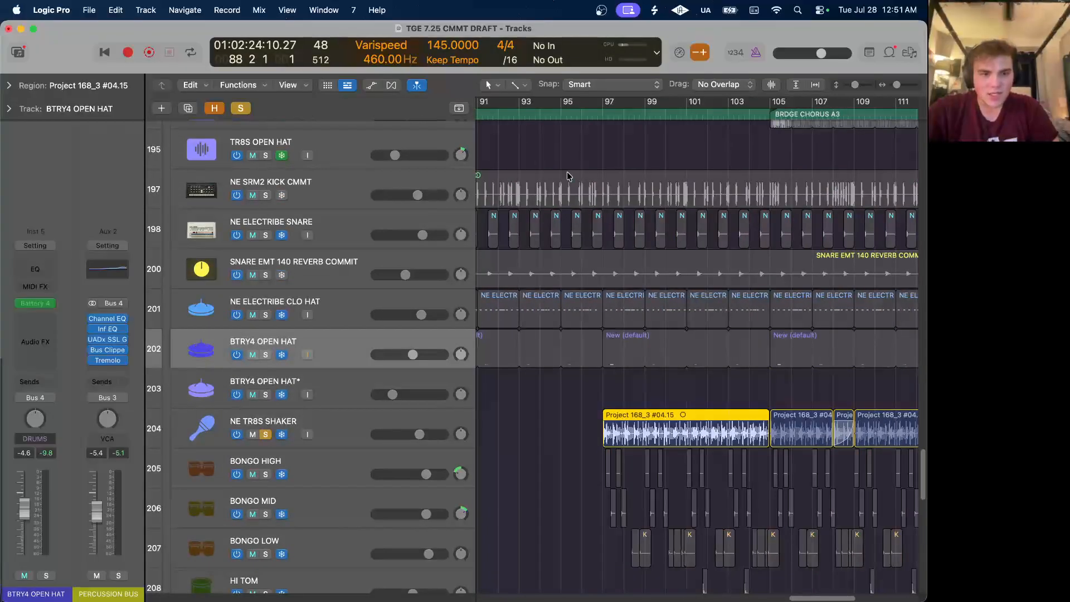
key("space")
key("super+Right")
key("super+Right")
key("super+Right")
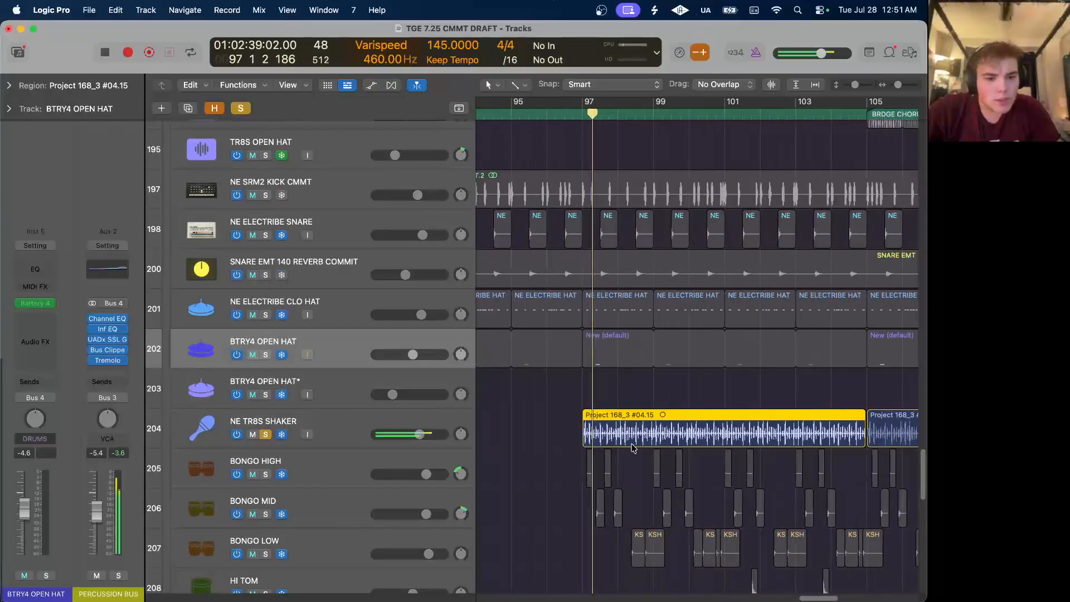
Stop the shaker playback and examine the shaker, bongo and tom regions in the second half of BRIDGE.
left_click(518, 379)
key("super+Left")
key("super+Left")
key("super+Left")
scroll(513, 377, "down", 5)
left_click(662, 352)
scroll(660, 351, "right", 3)
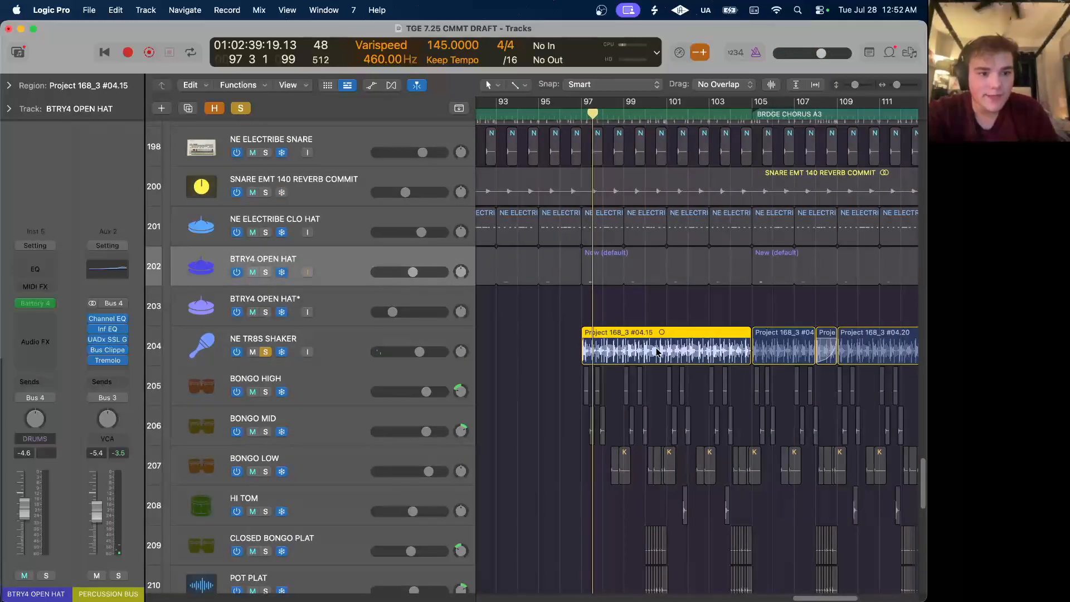
Solo the tracks from BONGO HIGH down through POT PLAT together with the NE TR8S SHAKER.
scroll(658, 352, "right", 3)
scroll(613, 334, "down", 3)
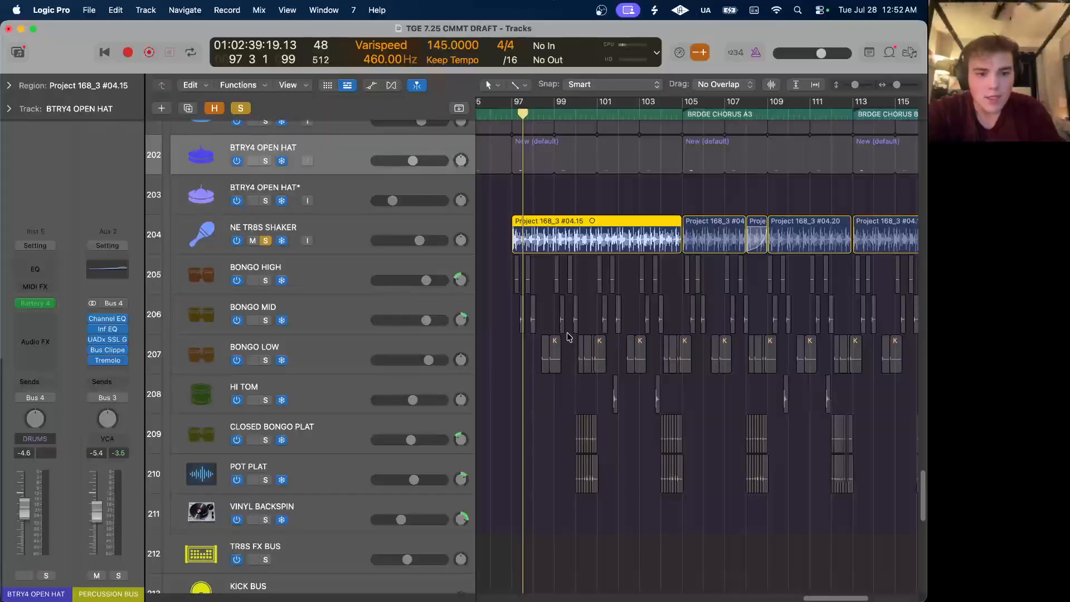
scroll(568, 336, "up", 3)
scroll(568, 336, "down", 4)
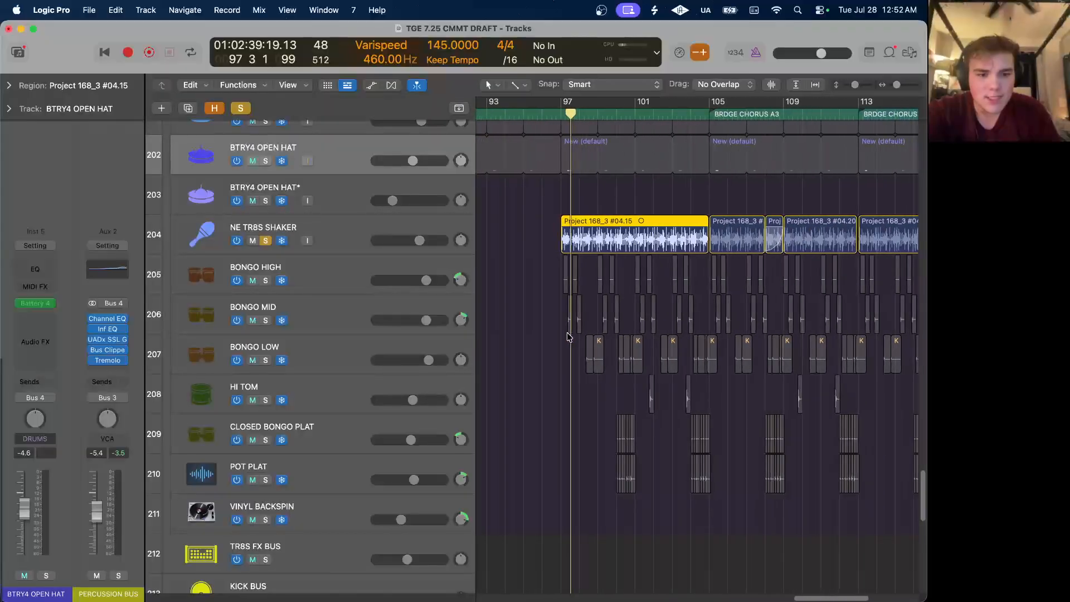
scroll(568, 337, "up", 5)
scroll(568, 336, "left", 5)
scroll(568, 337, "right", 6)
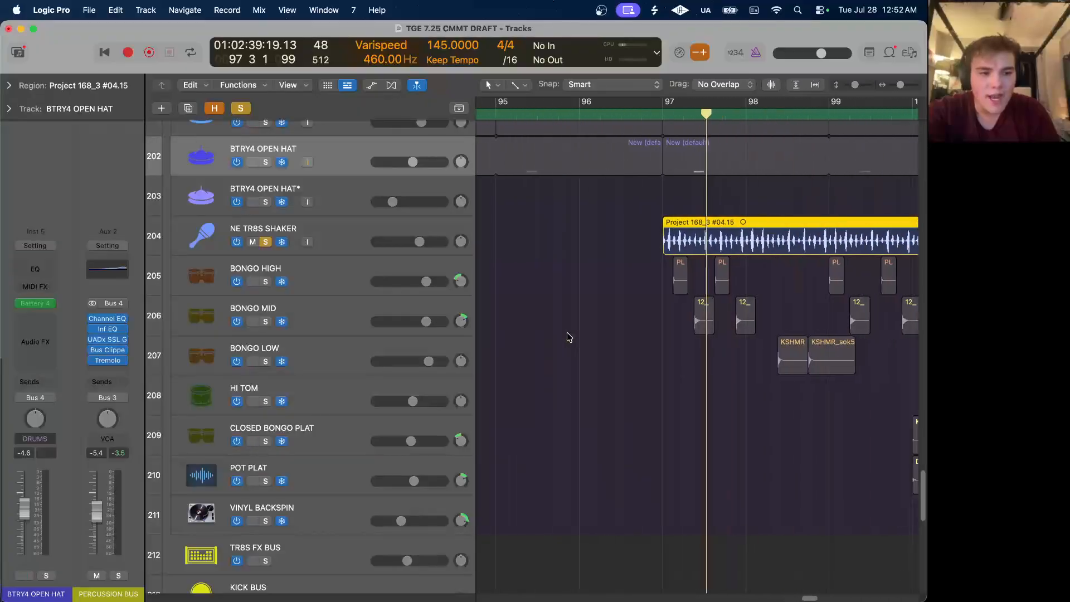
scroll(569, 336, "right", 5)
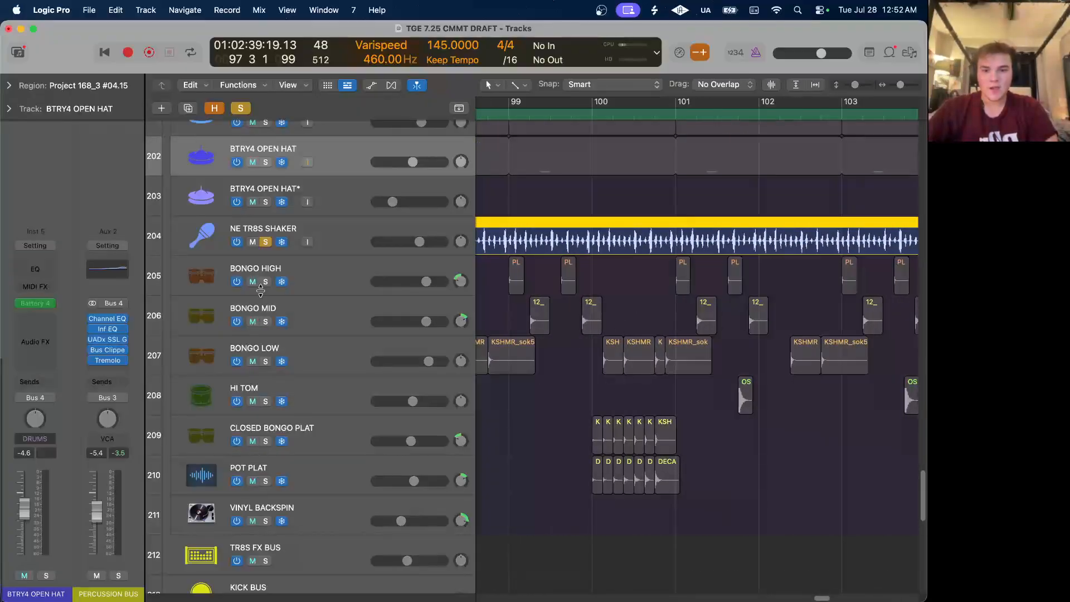
left_click_drag(265, 284, 264, 482)
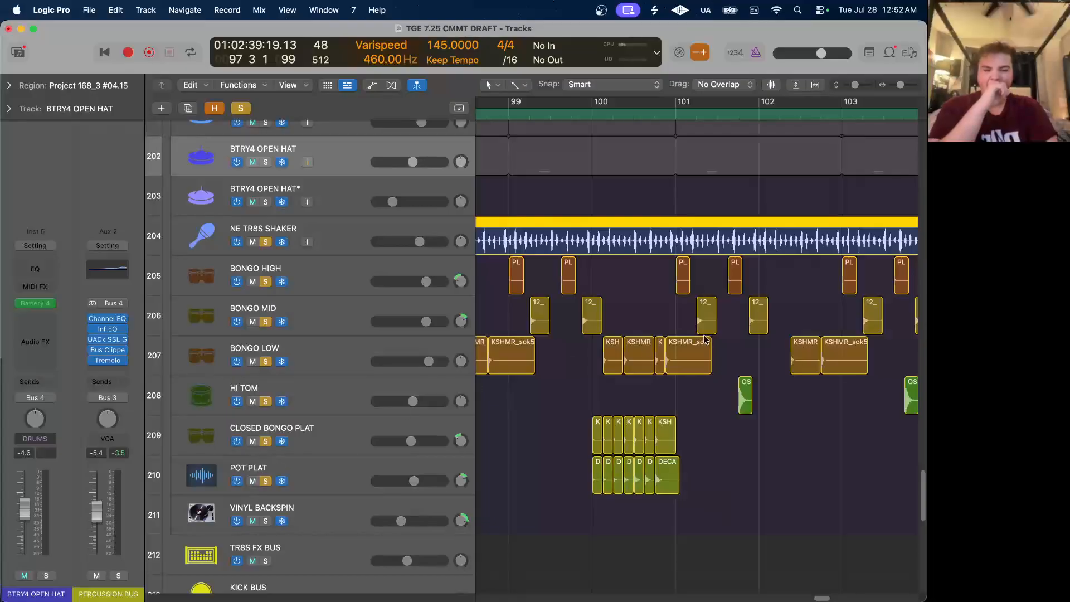
Play the soloed shaker, bongos, tom and plats from bar 97 into BRDGE CHORUS A3 and stop.
scroll(705, 338, "down", 5)
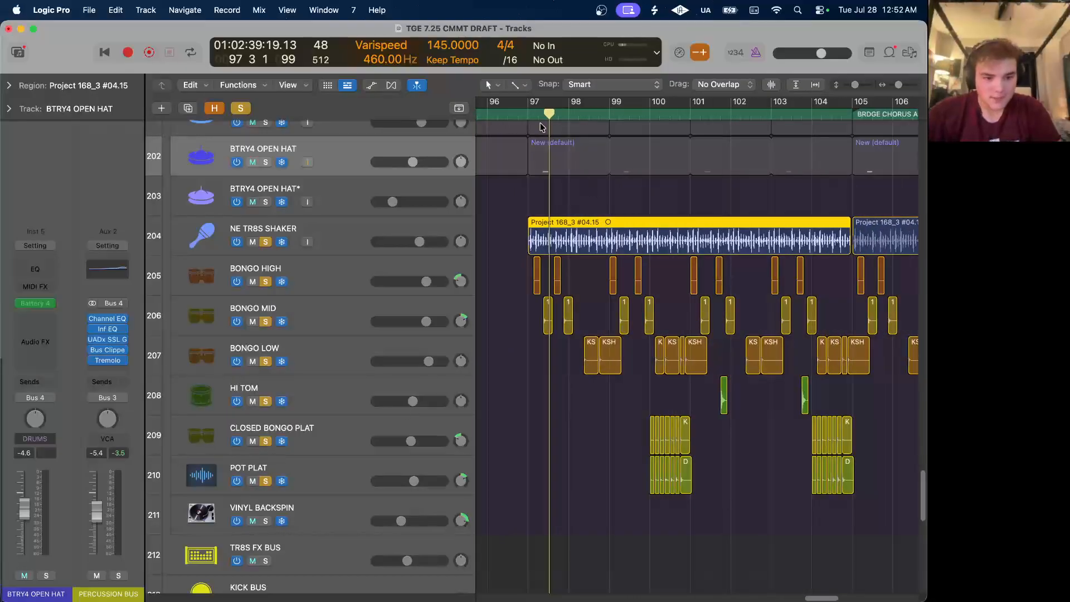
left_click(529, 114)
scroll(592, 361, "up", 1)
key("space")
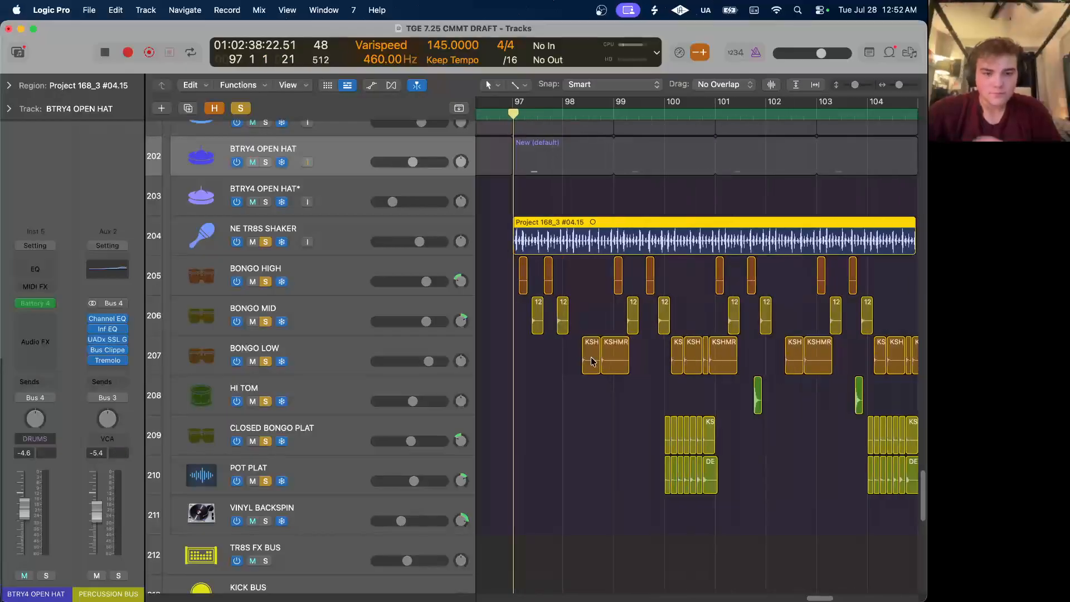
scroll(591, 361, "down", 4)
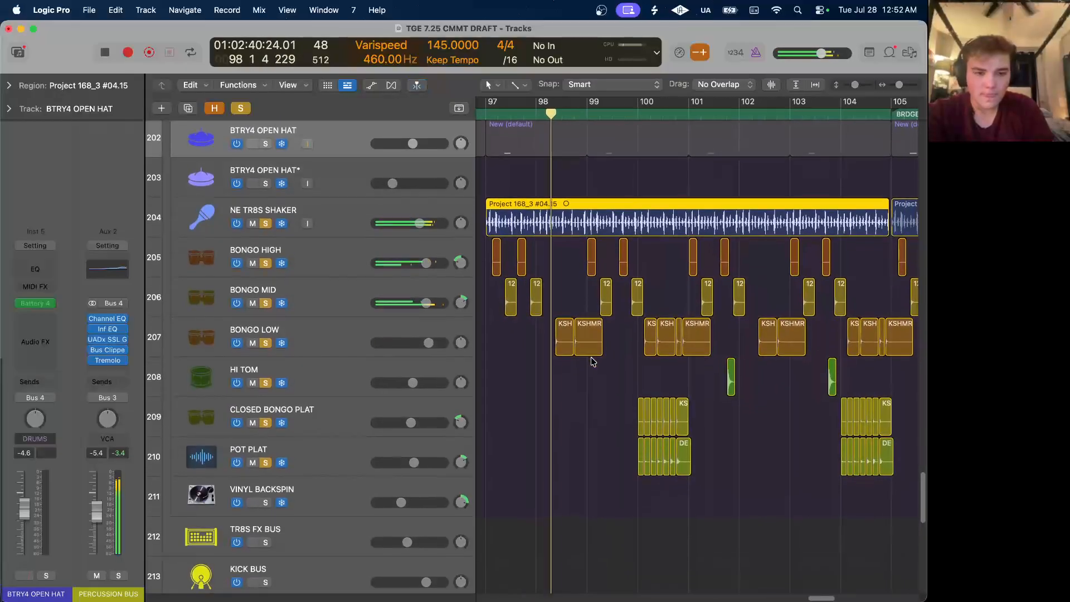
scroll(599, 361, "up", 10)
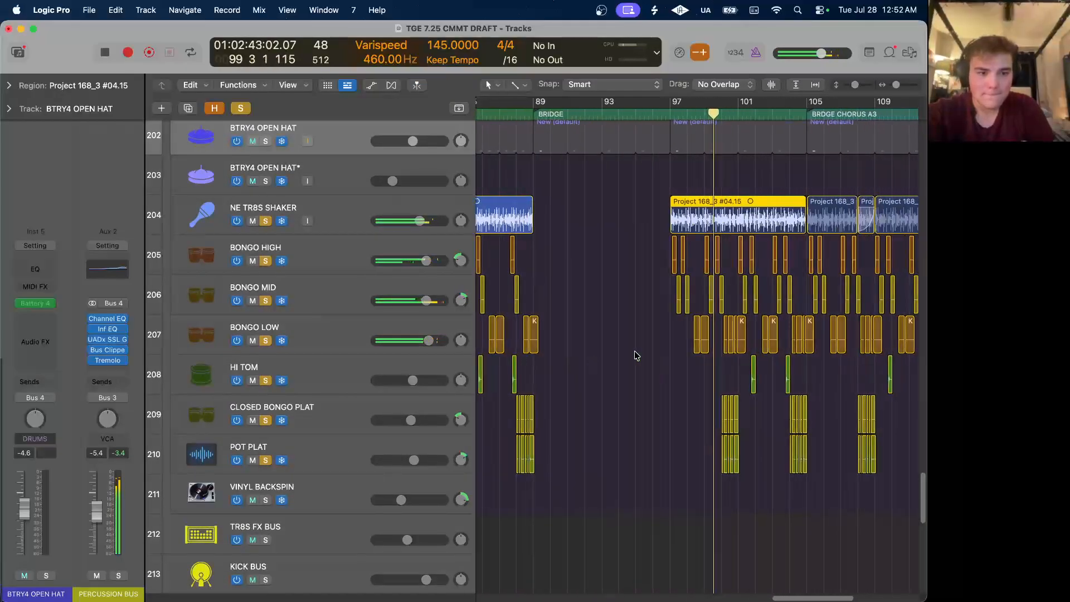
scroll(749, 332, "up", 1)
scroll(749, 332, "left", 4)
scroll(750, 332, "right", 1)
scroll(749, 331, "down", 1)
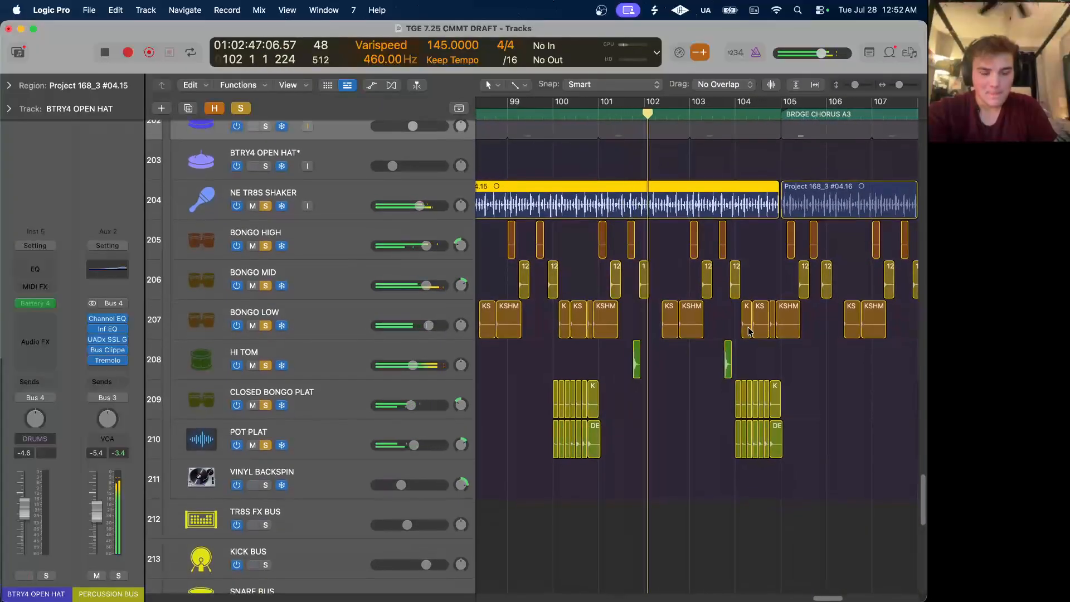
scroll(749, 332, "right", 5)
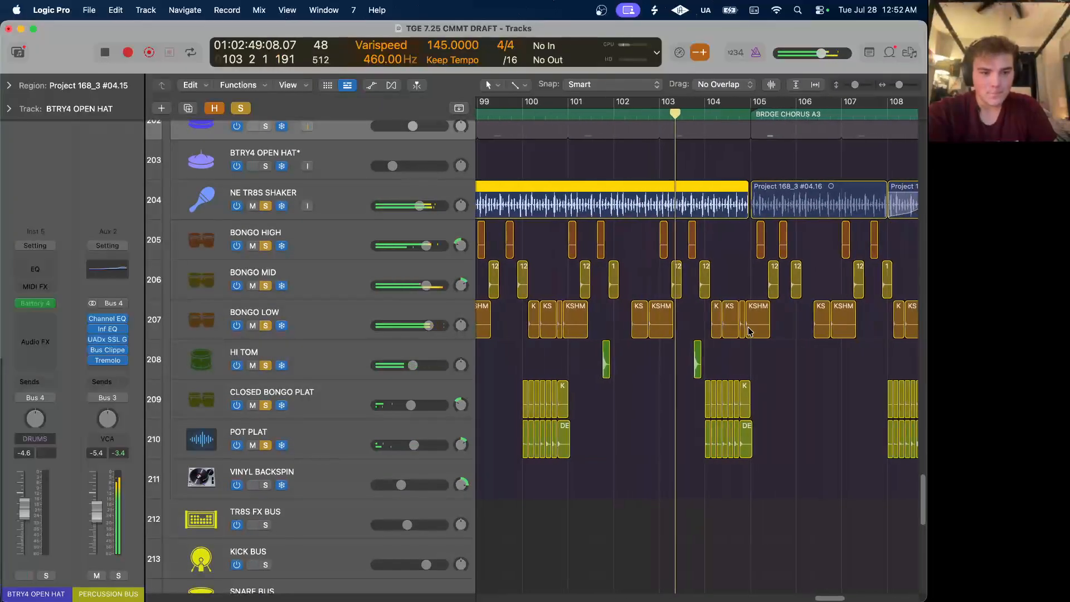
scroll(749, 332, "down", 1)
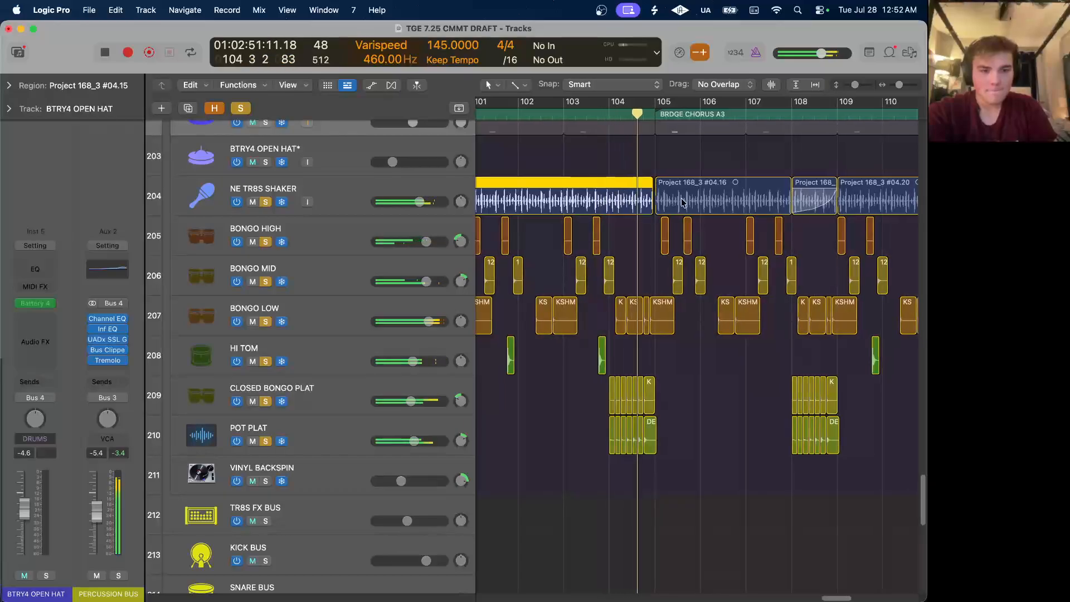
scroll(681, 198, "right", 2)
scroll(681, 198, "down", 3)
key("space")
Select the BTRY4 OPEN HAT region at bar 105 and clear all solos.
left_click(767, 125)
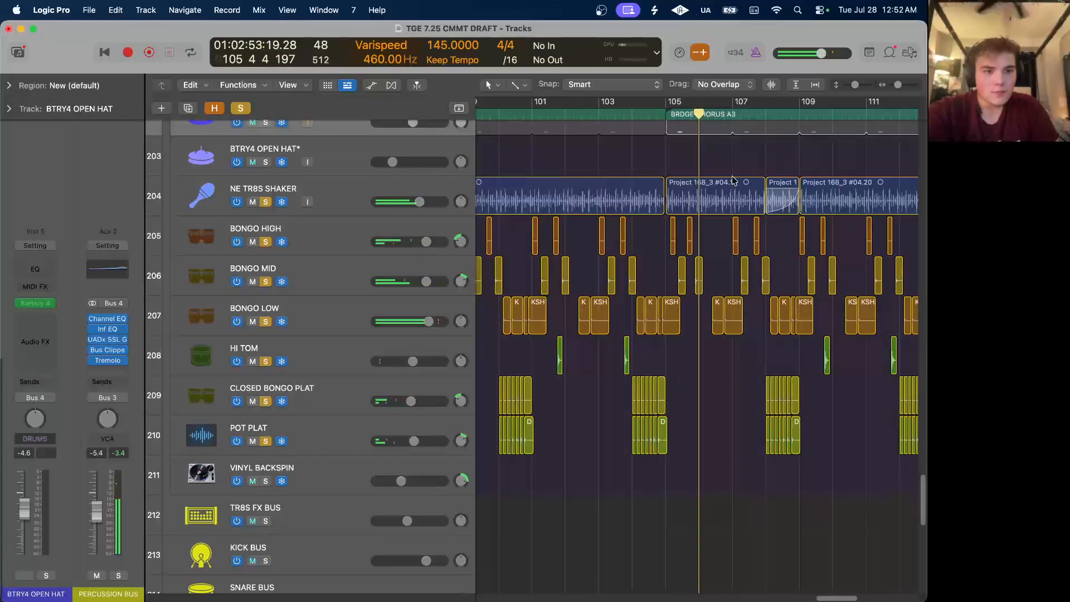
scroll(733, 180, "right", 10)
scroll(734, 180, "up", 2)
scroll(734, 180, "left", 1)
scroll(749, 311, "left", 20)
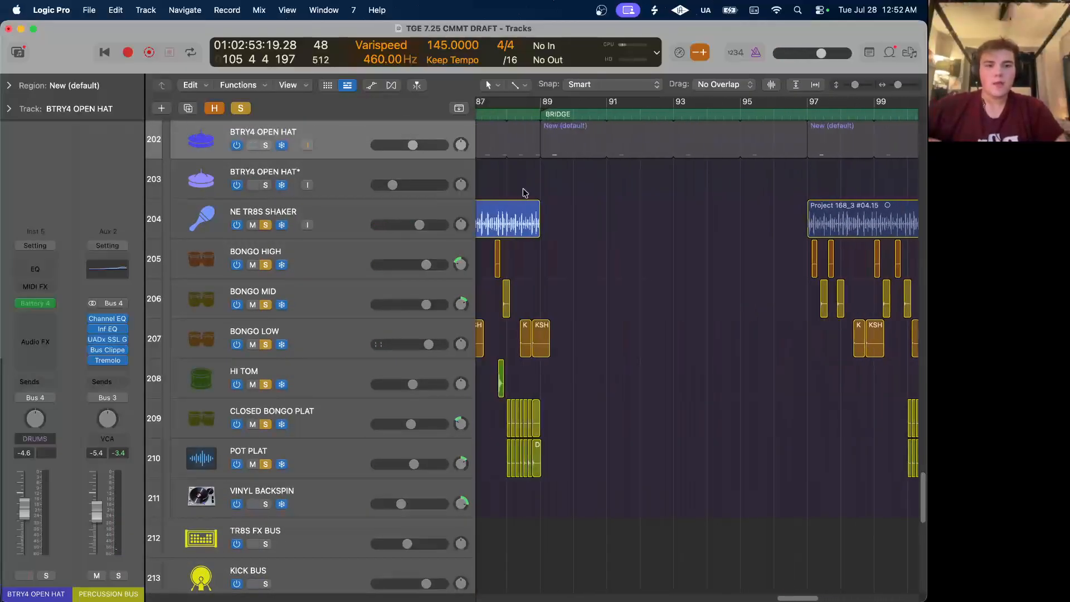
left_click(245, 110)
Examine the drum tracks around BRDGE CHORUS A3 and select the NE ELECTRIBE CLO HAT track.
scroll(696, 345, "right", 10)
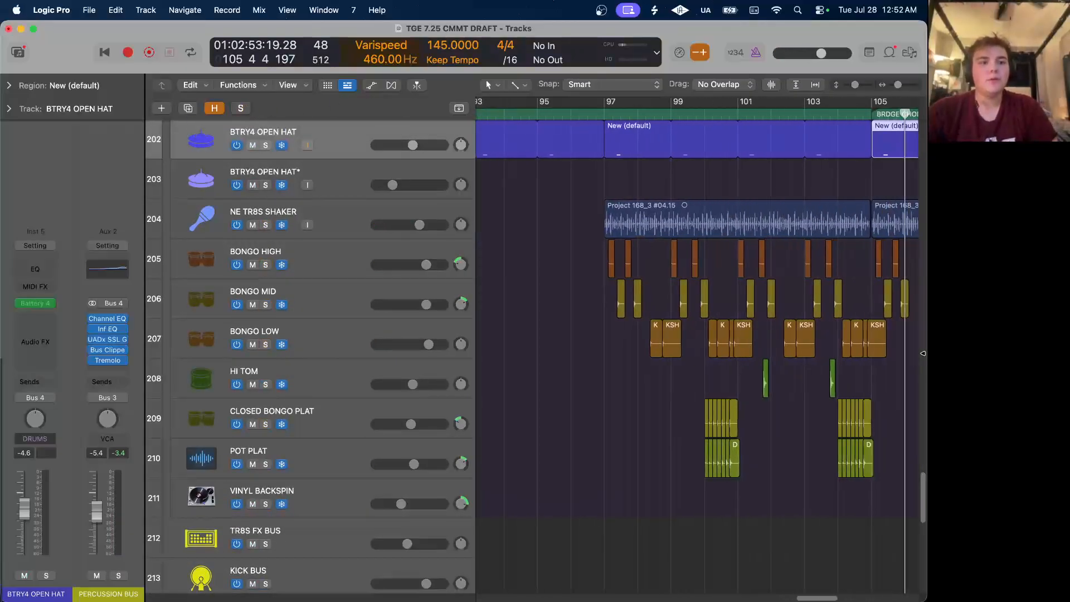
scroll(696, 345, "up", 3)
scroll(591, 332, "up", 2)
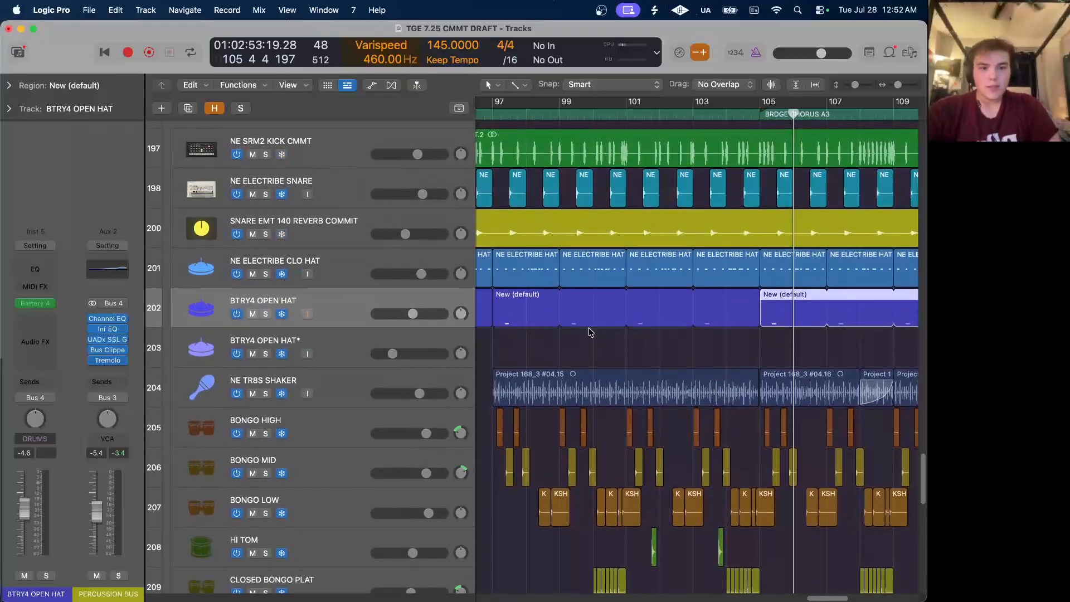
scroll(591, 332, "down", 5)
left_click(353, 264)
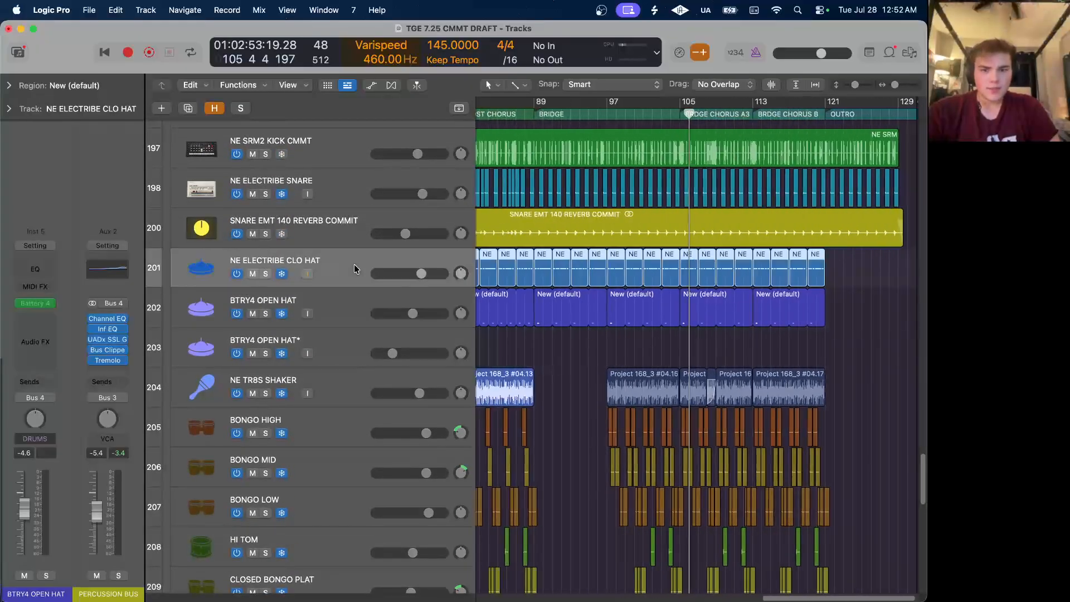
scroll(690, 256, "up", 4)
scroll(674, 281, "up", 5)
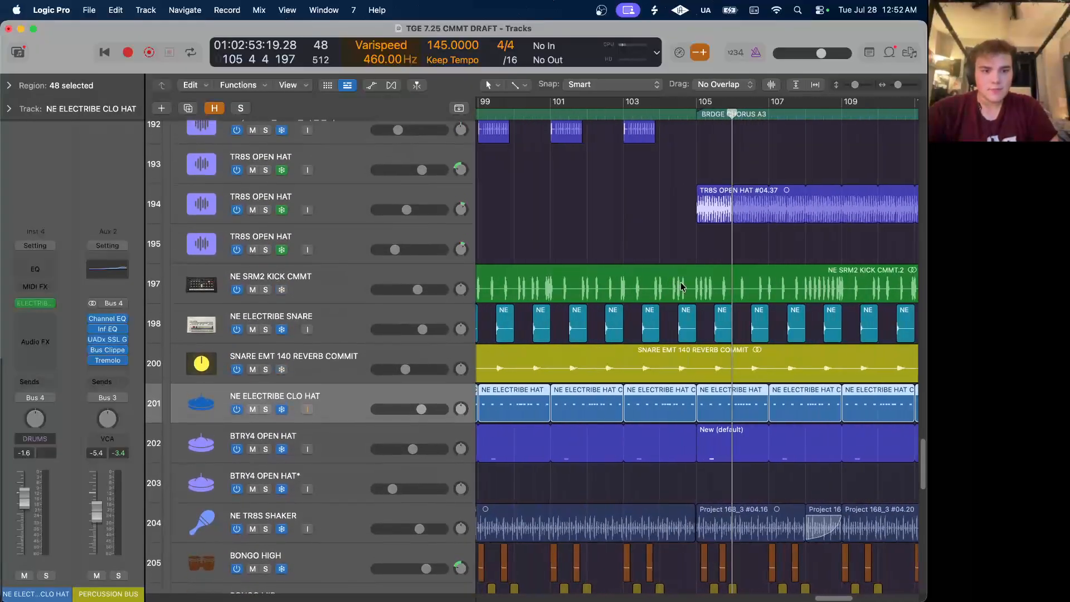
Solo the NE SRM2 KICK CMMT track and play it from bar 107 into bar 109.
left_click(265, 289)
left_click(796, 114)
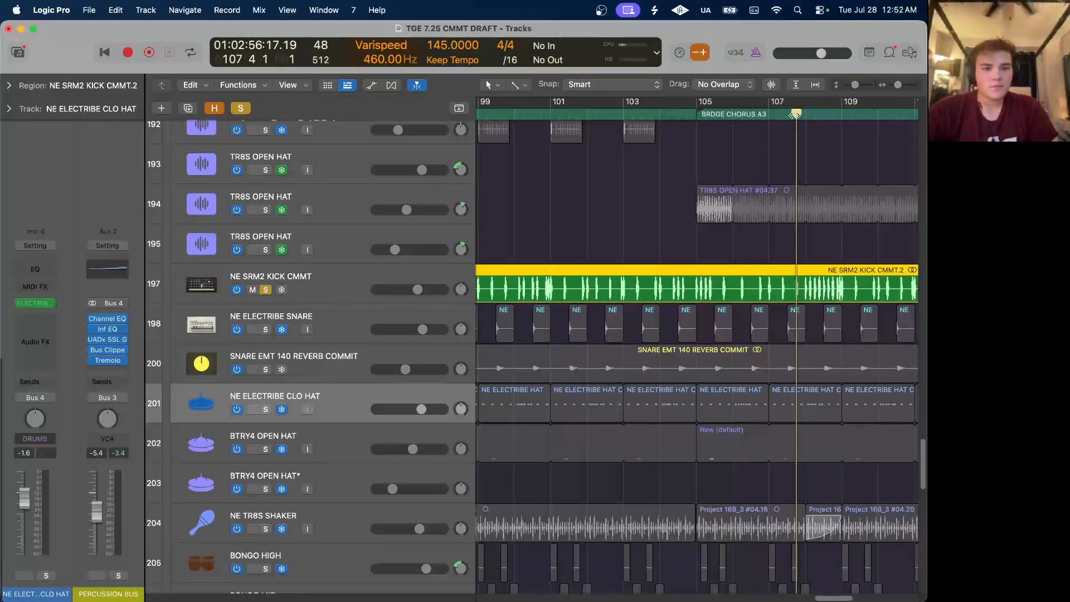
key("space")
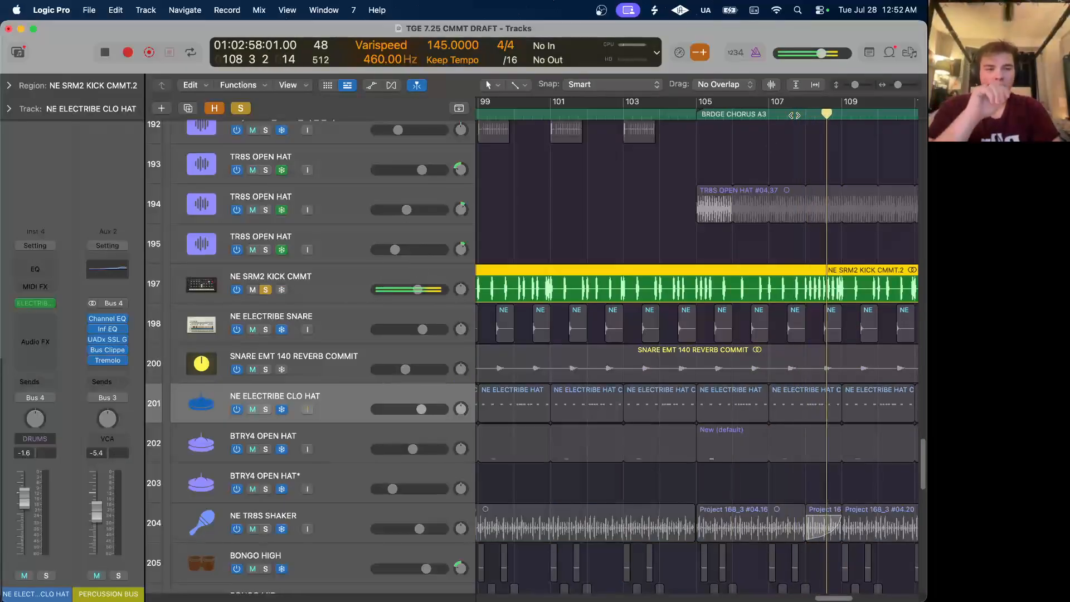
key("space")
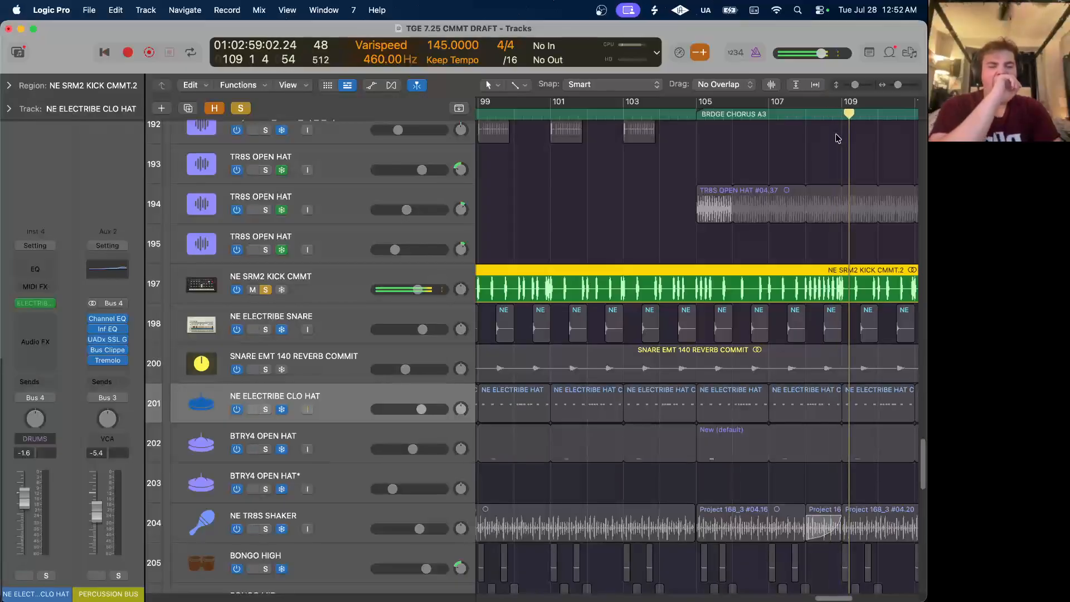
Play the soloed kick around the start of BRDGE CHORUS A3 and clear the solo.
left_click(696, 115)
left_click(687, 117)
key("space")
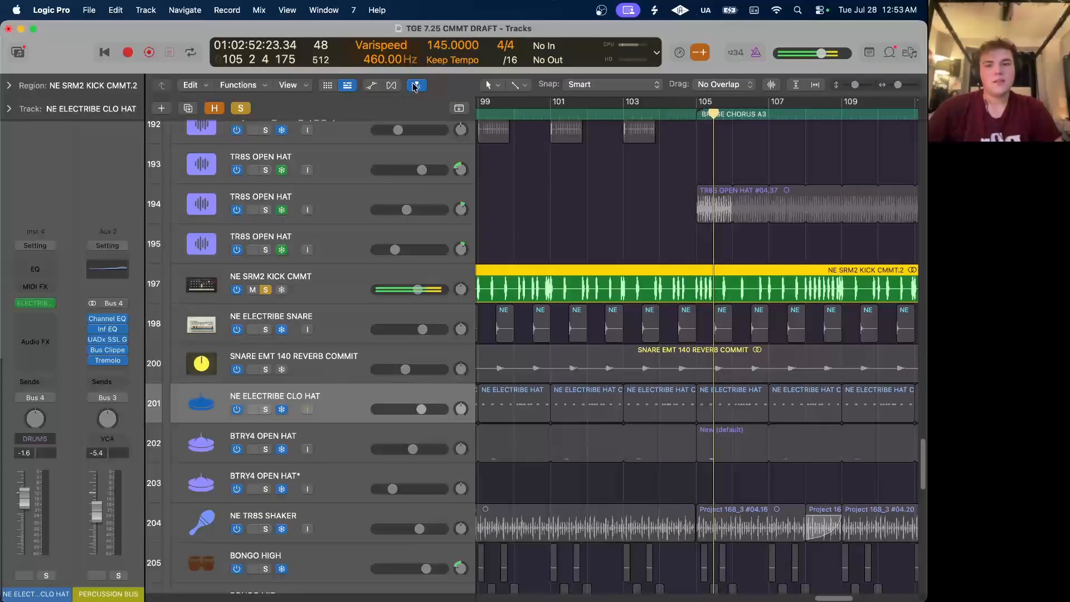
left_click(241, 109)
Select the TR8S OPEN HAT track 194 and examine its regions in BRDGE CHORUS A3 and BRDGE CHORUS B.
scroll(322, 298, "up", 3)
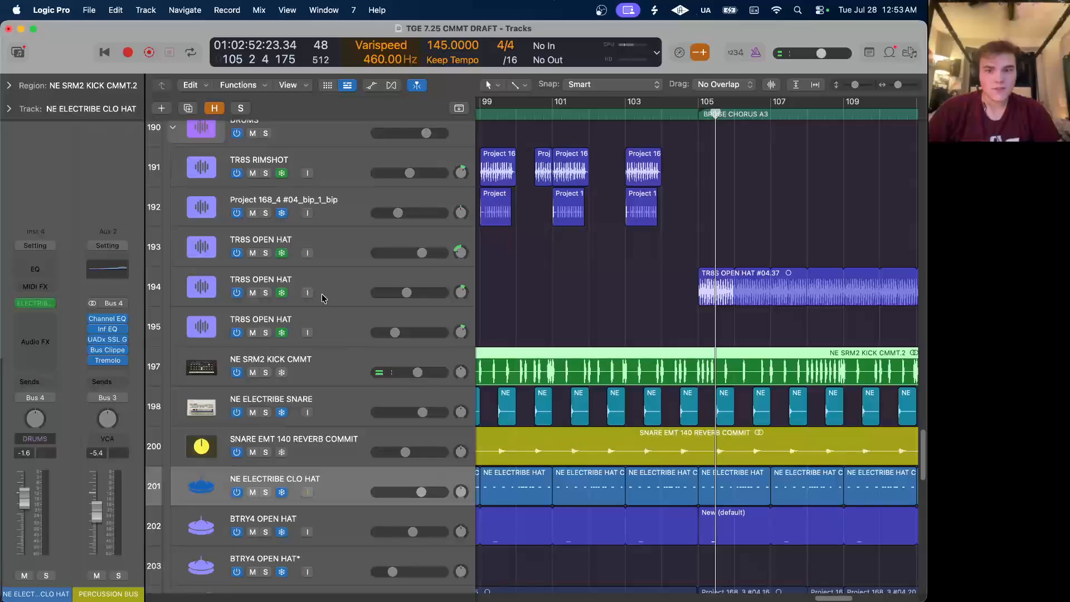
left_click(329, 286)
key("z")
left_click(715, 249)
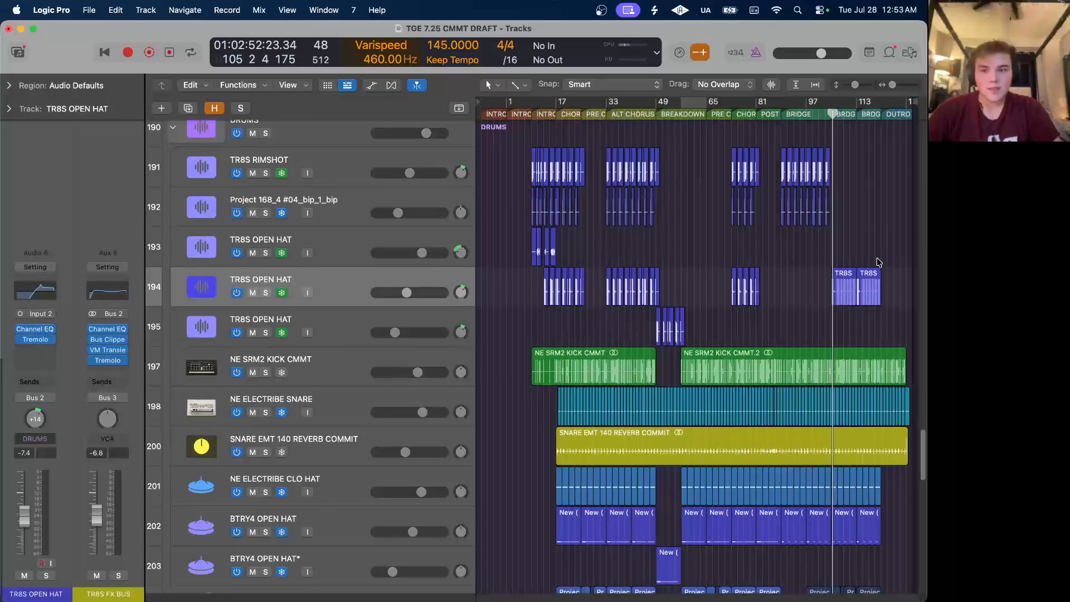
scroll(877, 259, "up", 5)
scroll(435, 295, "left", 3)
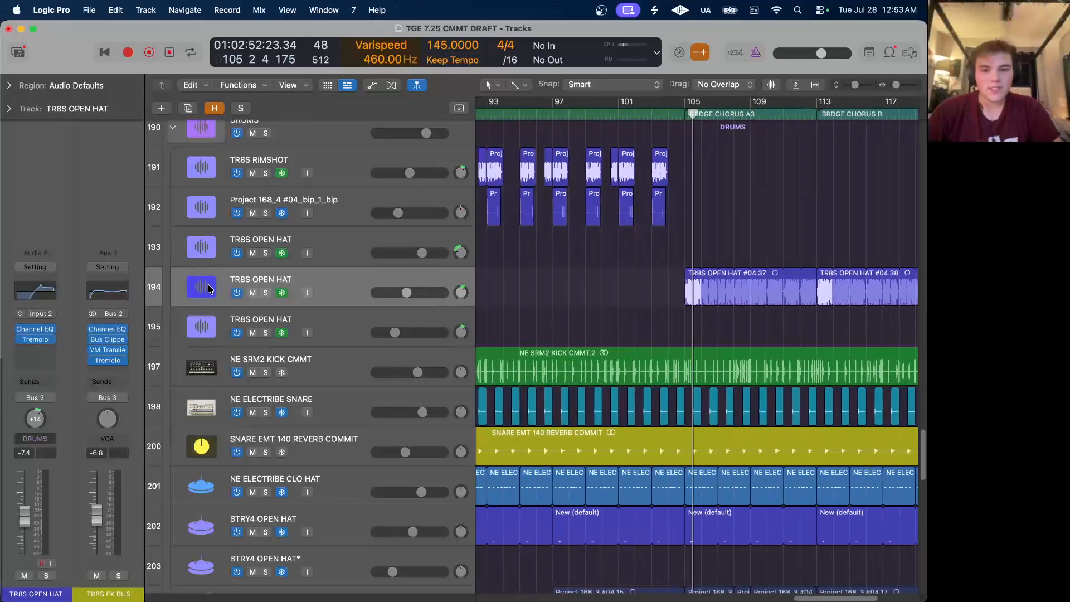
Solo TR8S OPEN HAT track 194, play it from the start of BRDGE CHORUS A3 into bar 108, and clear the solo.
left_click(266, 293)
left_click_drag(694, 114, 678, 116)
key("super+Right")
key("space")
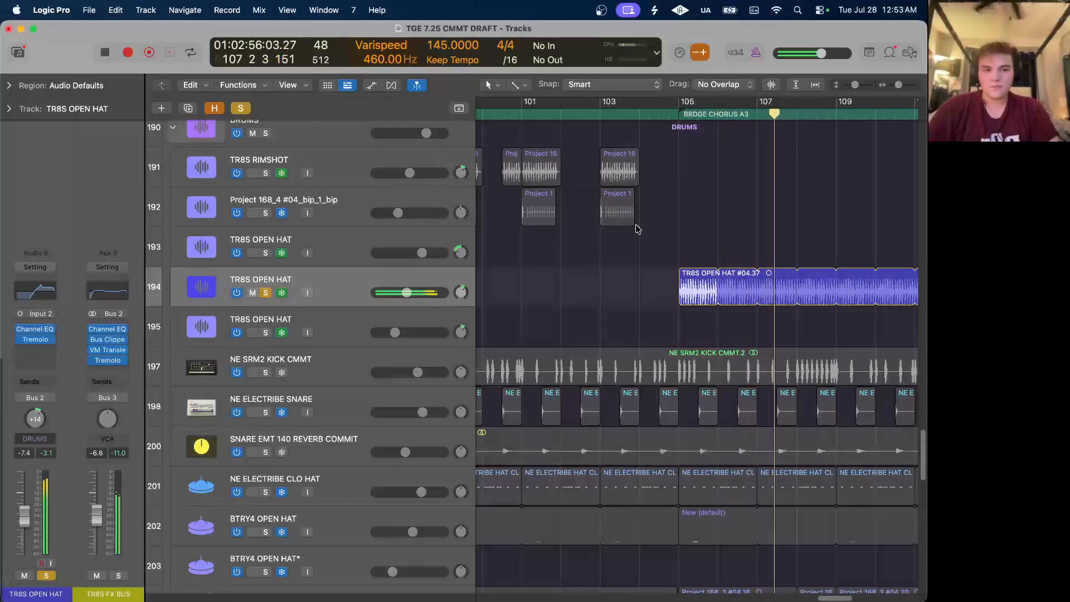
key("super+Left")
key("super+Left")
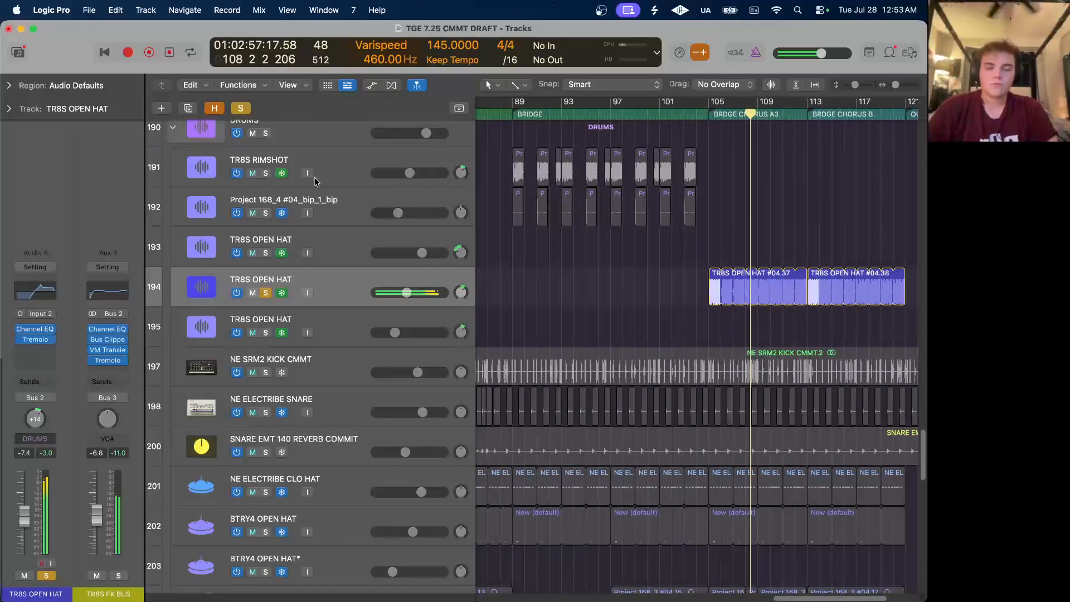
left_click(248, 111)
Select the OMNSPHR NE LEAD ARP track in the LEAD/SYNTH MELODIES group and review its effects chain.
scroll(508, 260, "up", 10)
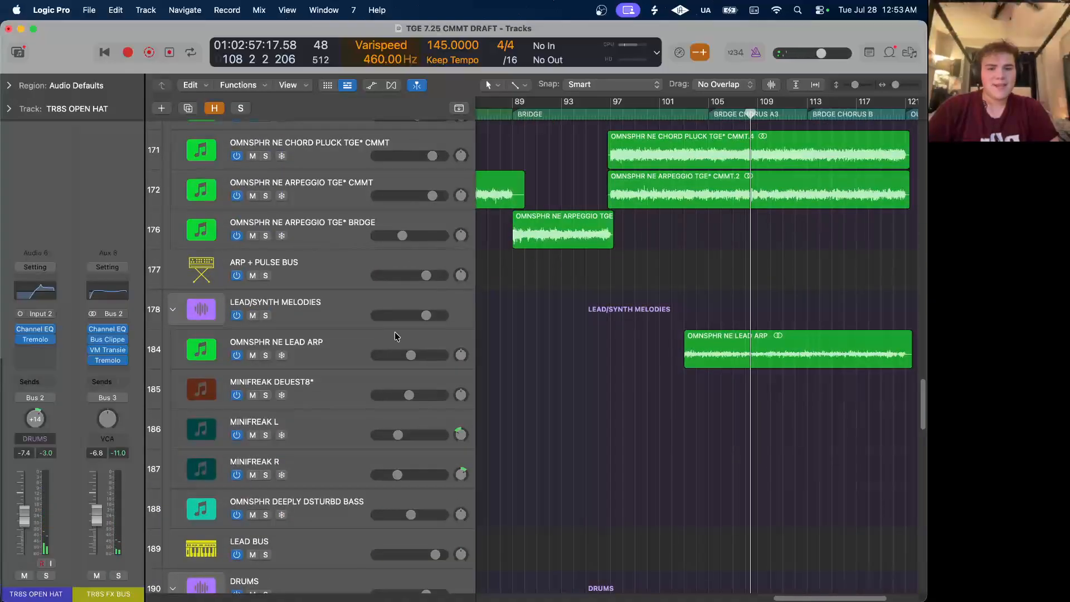
left_click(351, 357)
scroll(349, 352, "up", 2)
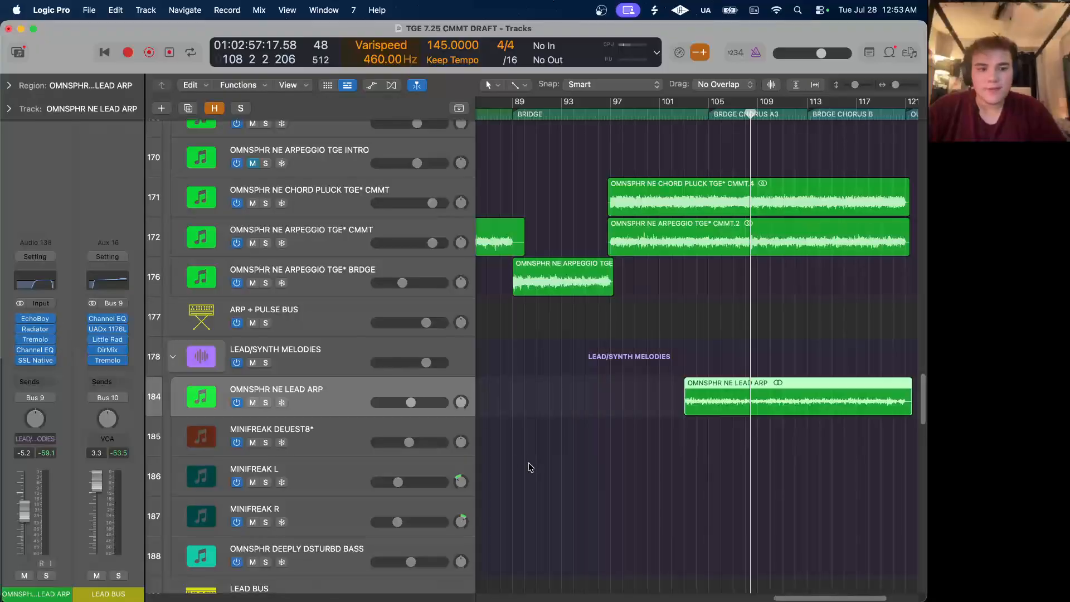
left_click(347, 178)
left_click(310, 398)
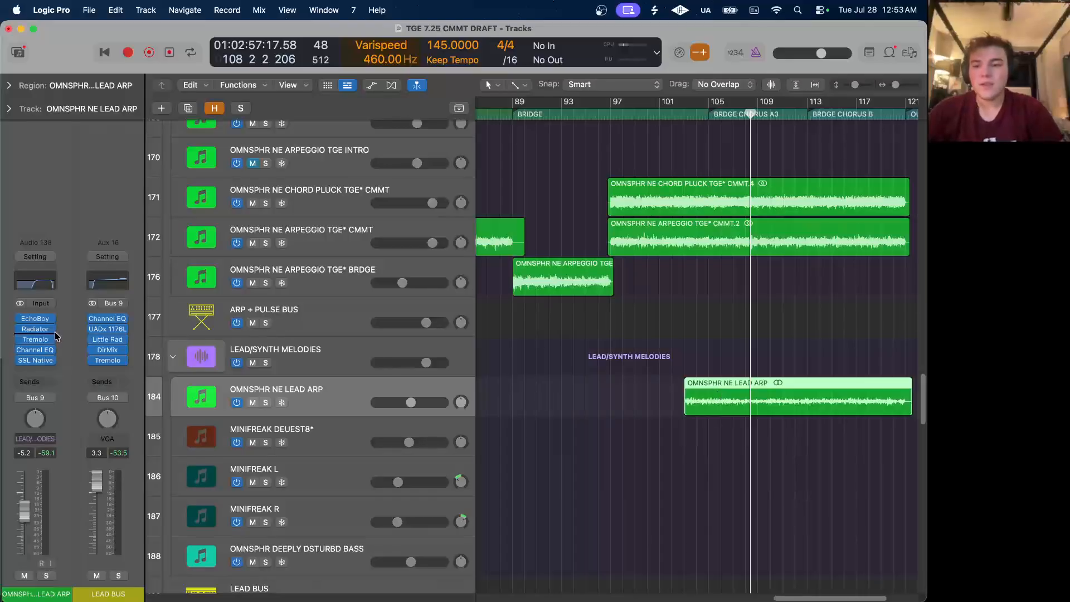
Inspect the SSL Native X-Saturator v6 settings on the lead arp and close the plug-in.
left_click(36, 361)
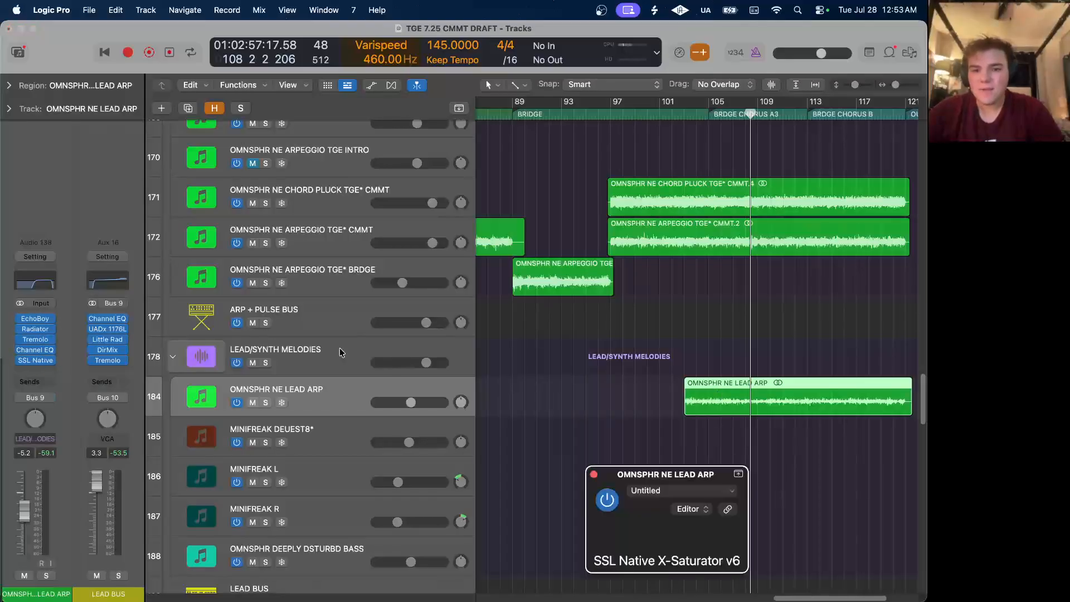
left_click_drag(738, 480, 430, 196)
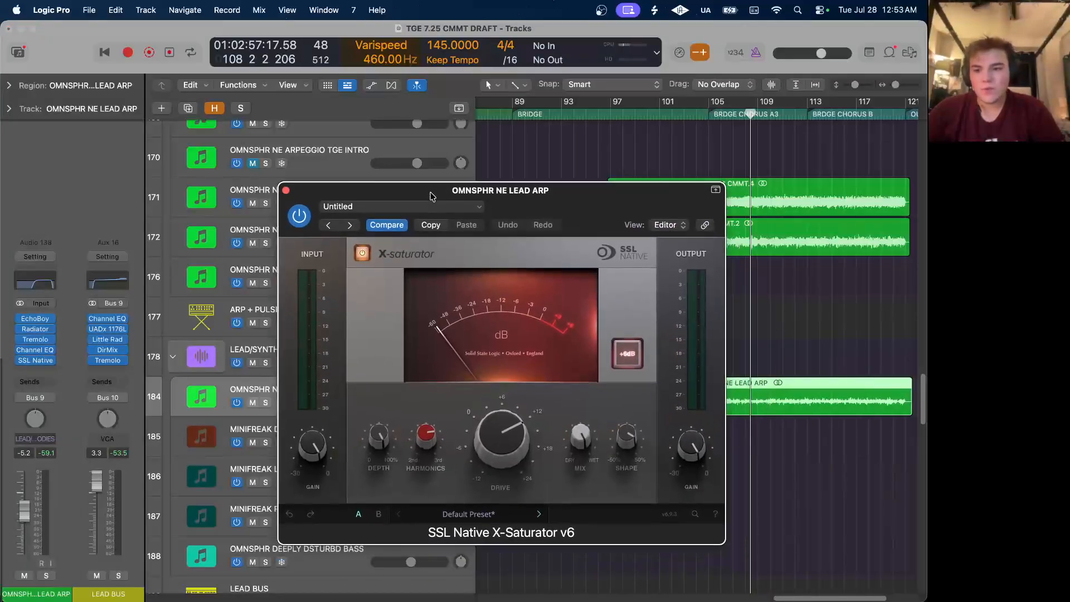
left_click(285, 190)
Compare the effects chains of the ARPEGGIO TGE* CMMT and CHORD PLUCK TGE* CMMT tracks, and reselect the OMNSPHR NE LEAD ARP.
left_click(340, 239)
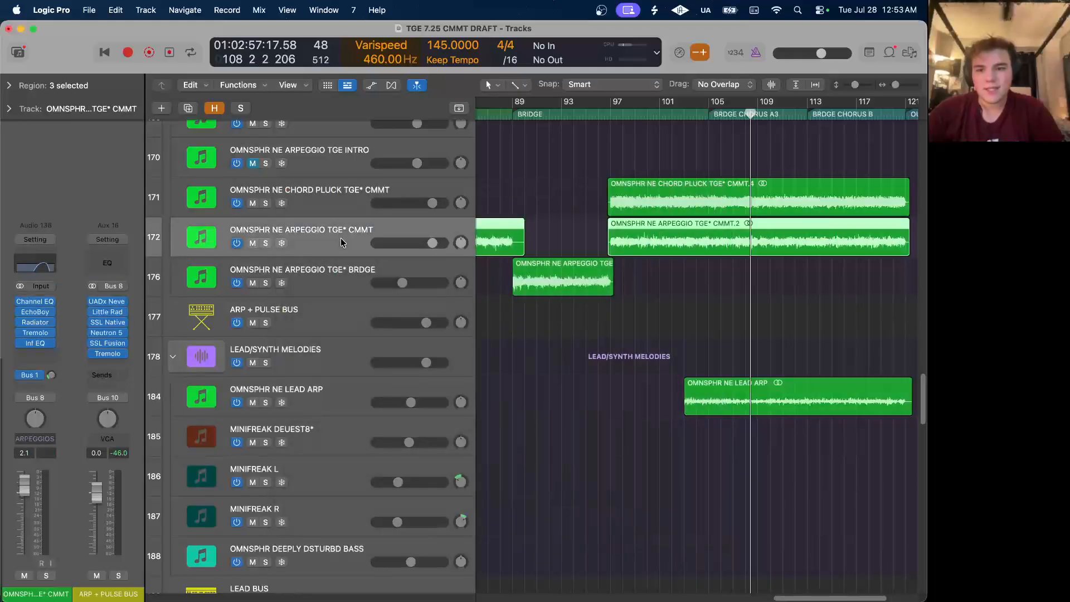
left_click(357, 187)
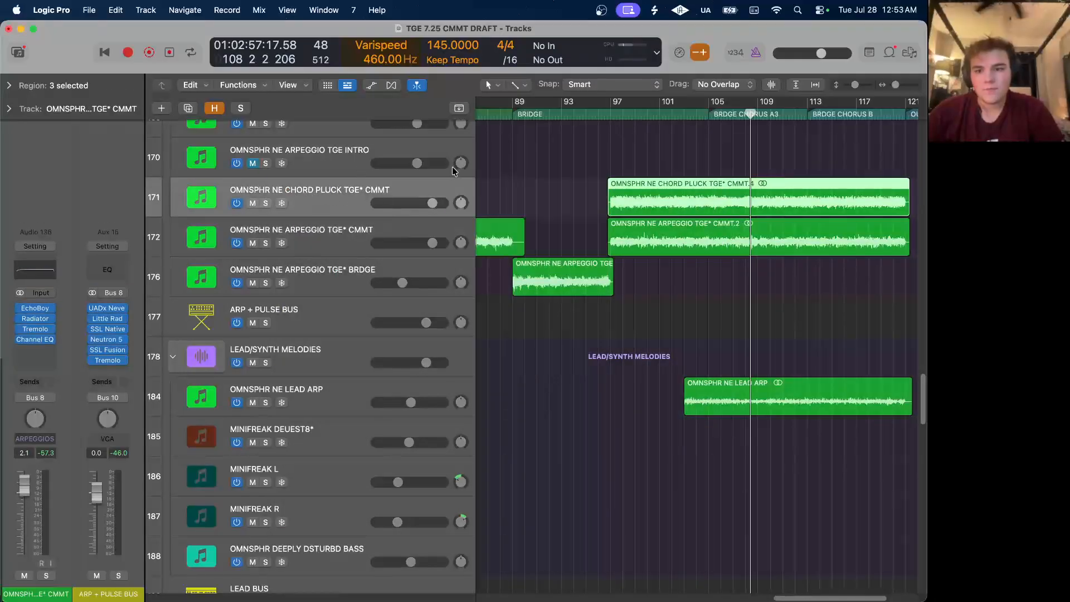
left_click(316, 396)
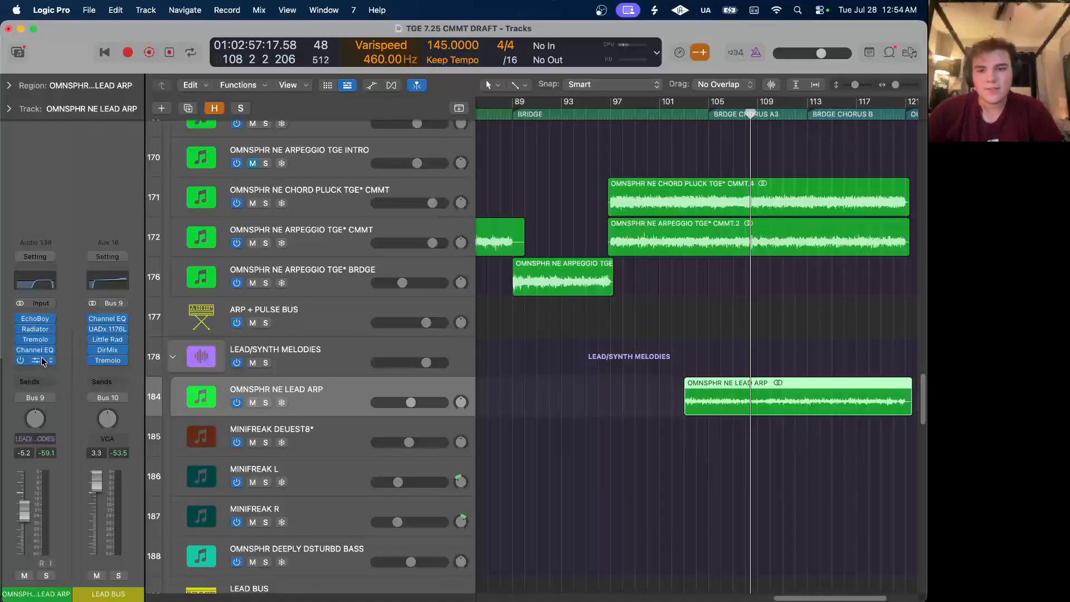
Solo the KYSCPE POP PNO stack and place the playhead at bar 105, the start of BRDGE CHORUS A3.
scroll(431, 286, "up", 15)
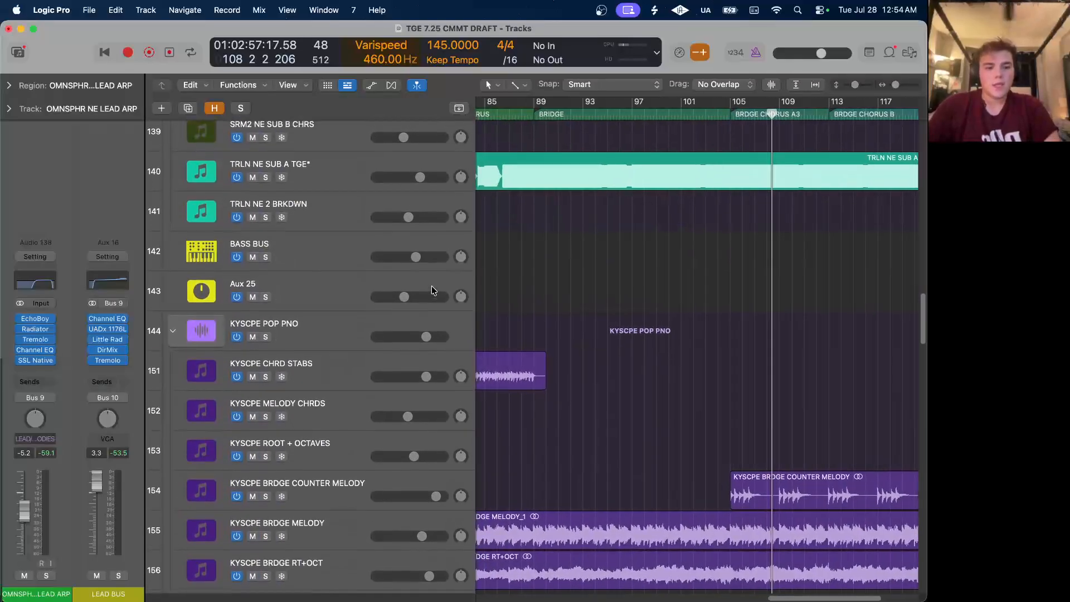
left_click(266, 337)
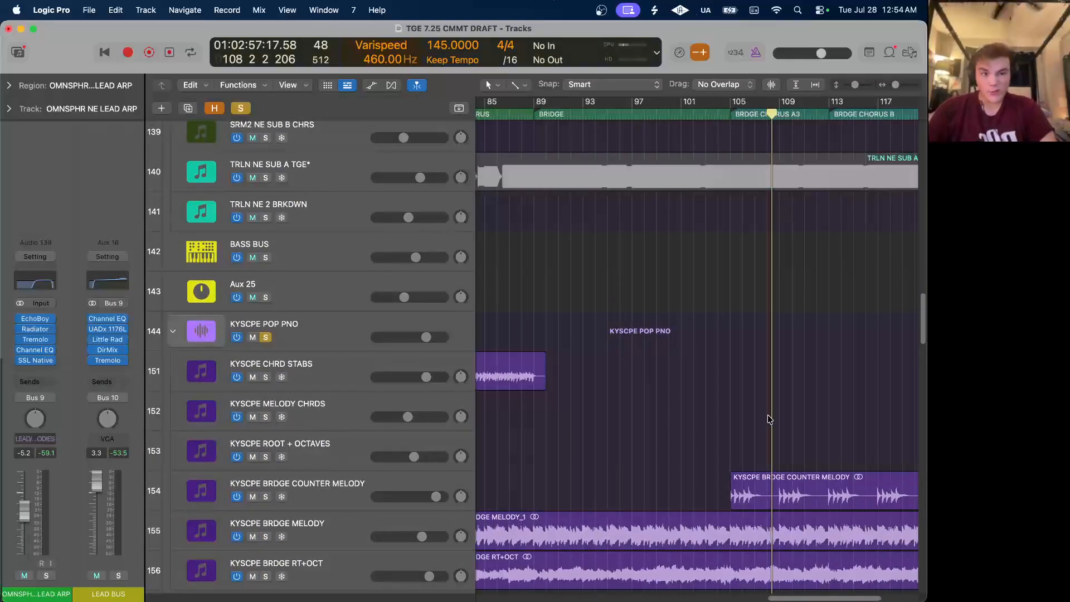
scroll(767, 414, "down", 5)
key("super+Right")
key("super+Right")
left_click(650, 120)
key("super+Left")
key("super+Left")
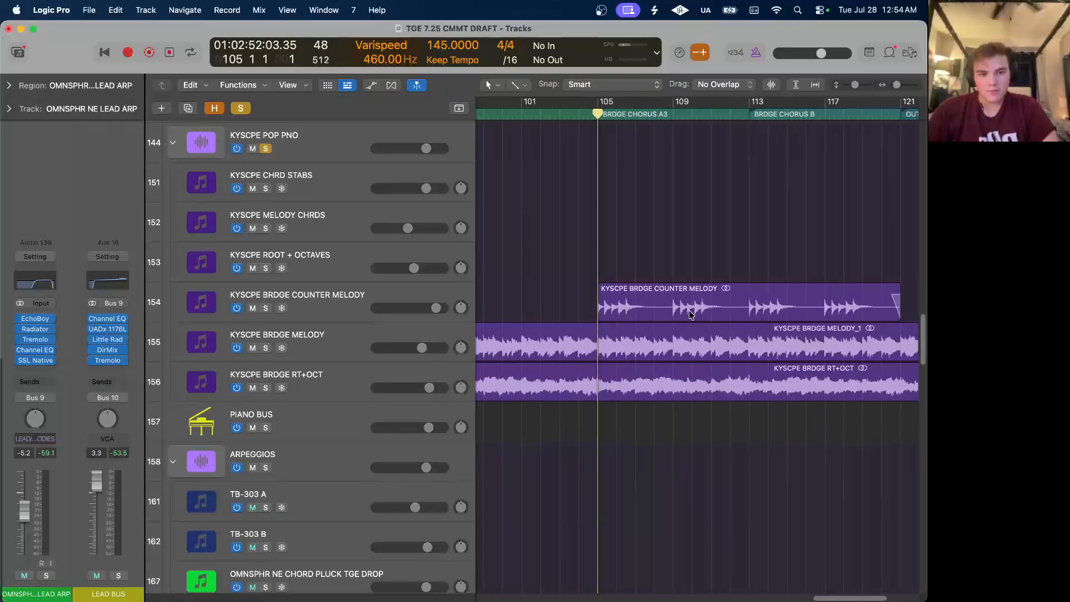
Play the soloed piano tracks from BRDGE CHORUS A3 into bar 117, stop playback and clear the solo.
key("space")
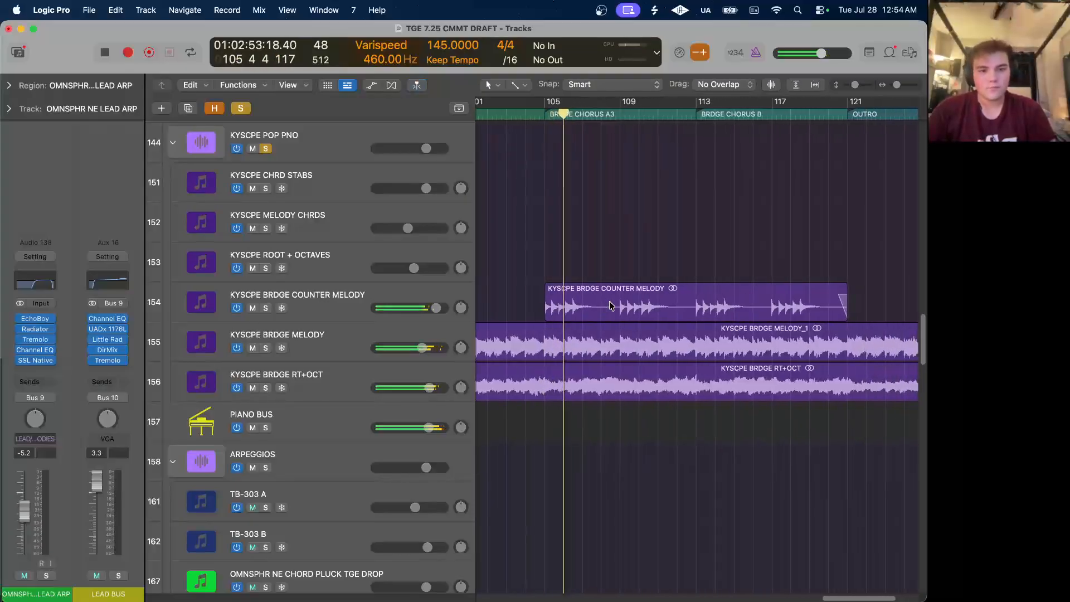
scroll(611, 305, "down", 1)
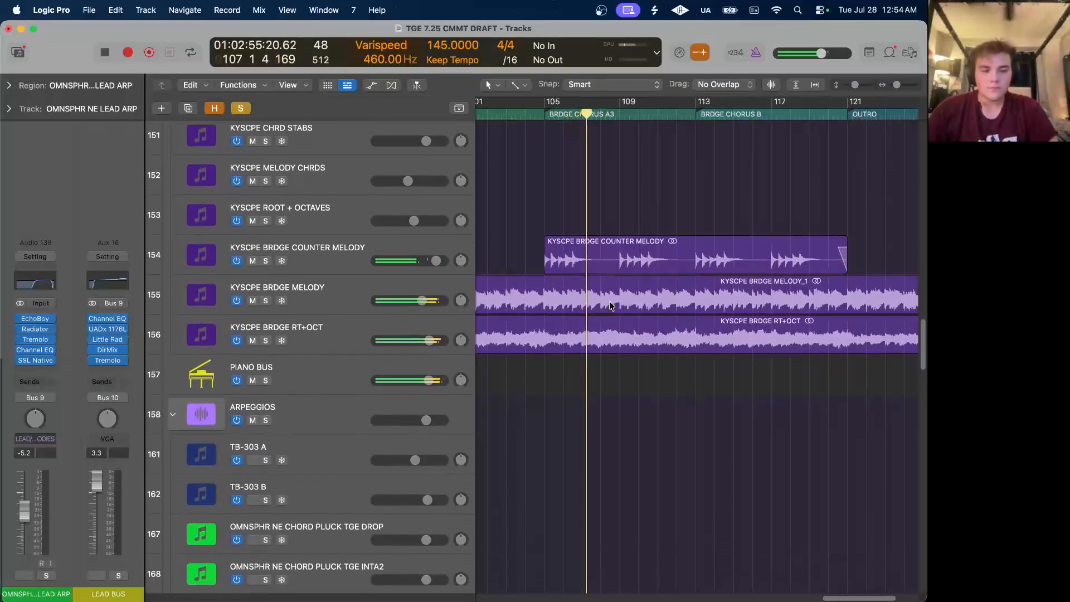
scroll(609, 305, "down", 1)
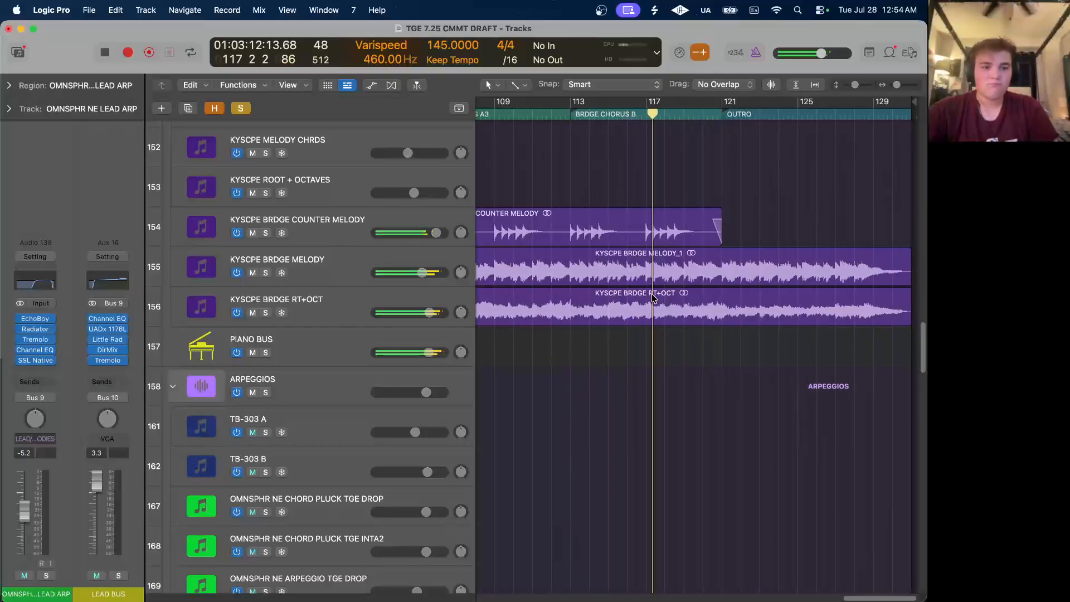
key("space")
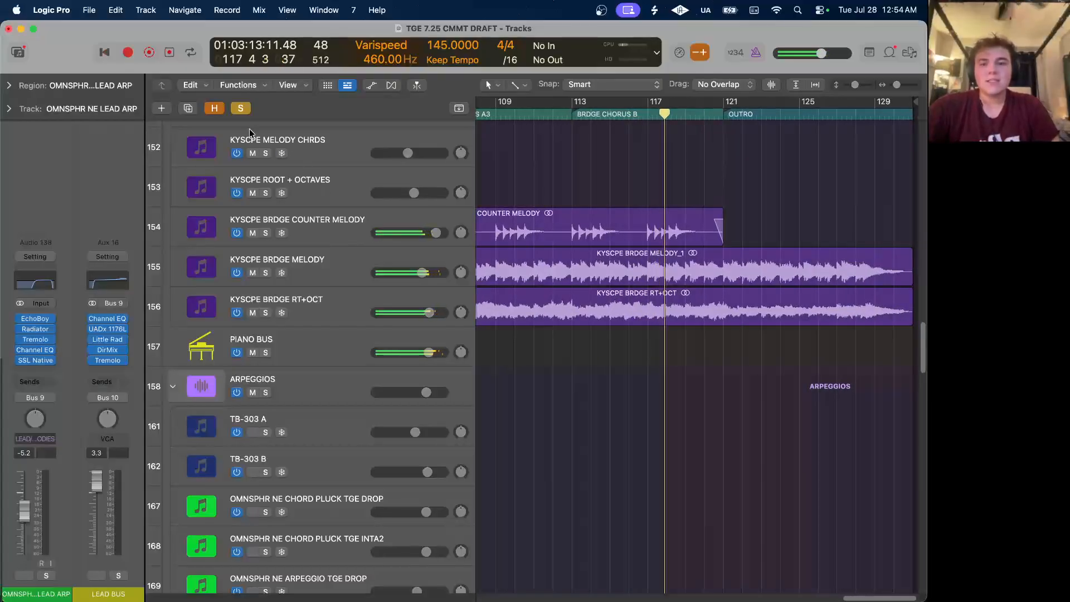
Solo the background vocal tracks Audio 164, 166, 165 and 167, and set the playhead to the start of bar 105.
scroll(610, 238, "down", 10)
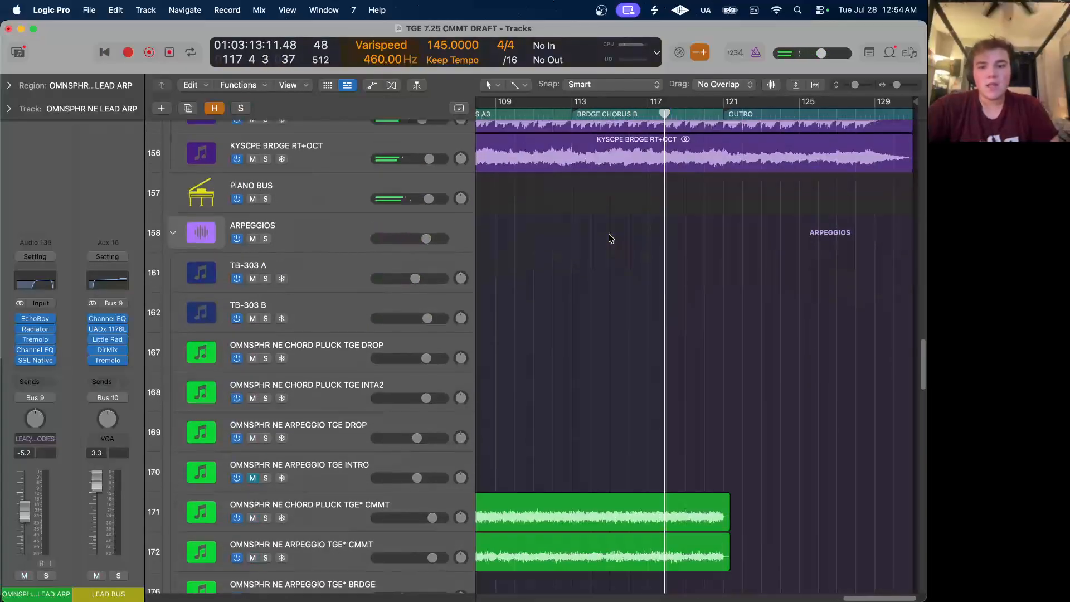
scroll(611, 238, "down", 8)
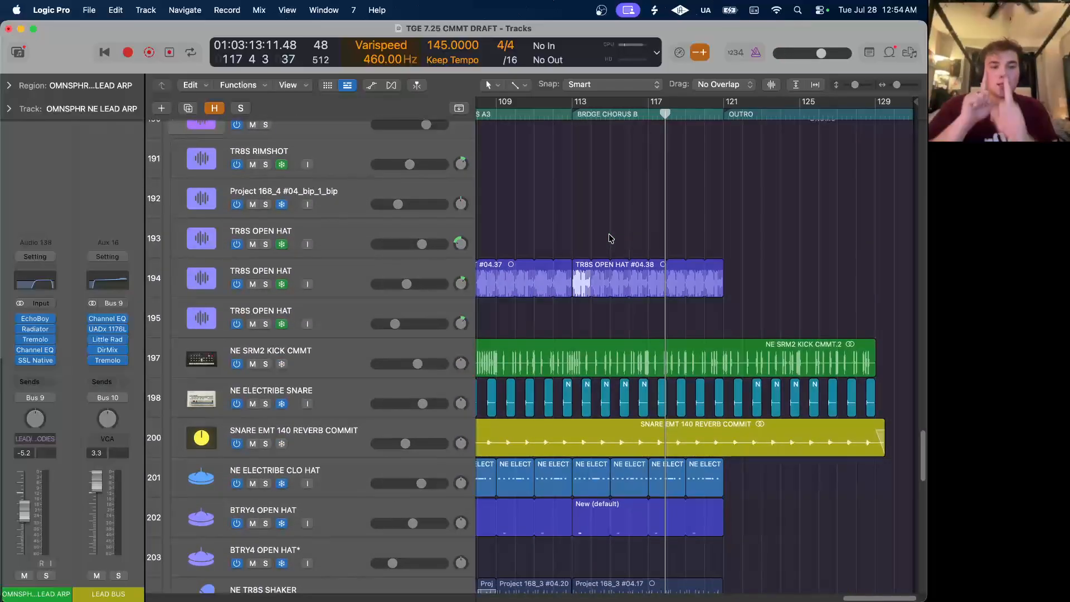
scroll(609, 239, "down", 12)
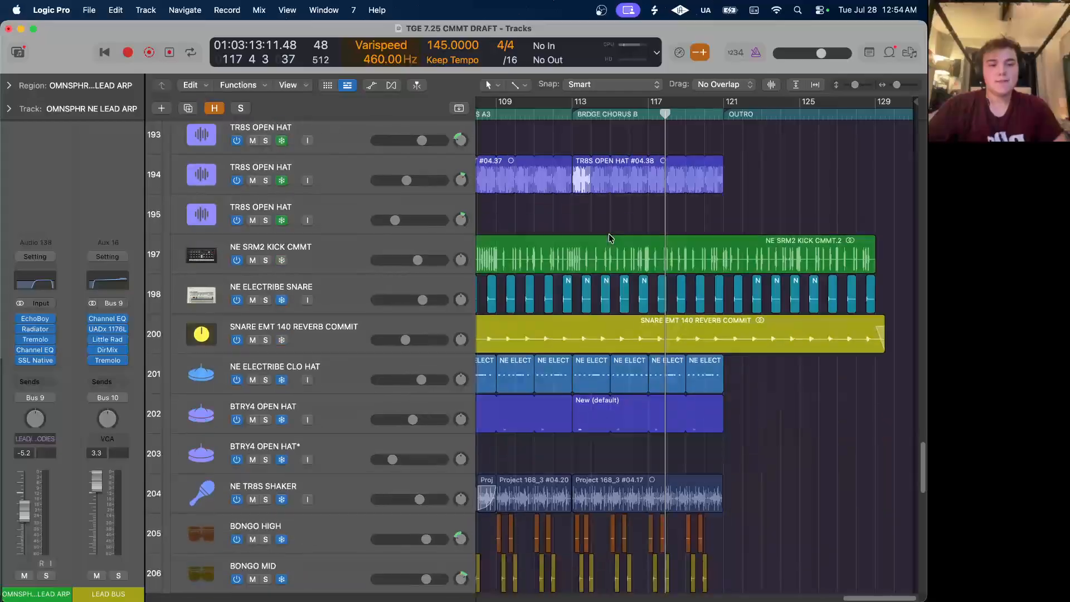
scroll(608, 233, "down", 3)
scroll(608, 233, "up", 20)
scroll(608, 232, "down", 15)
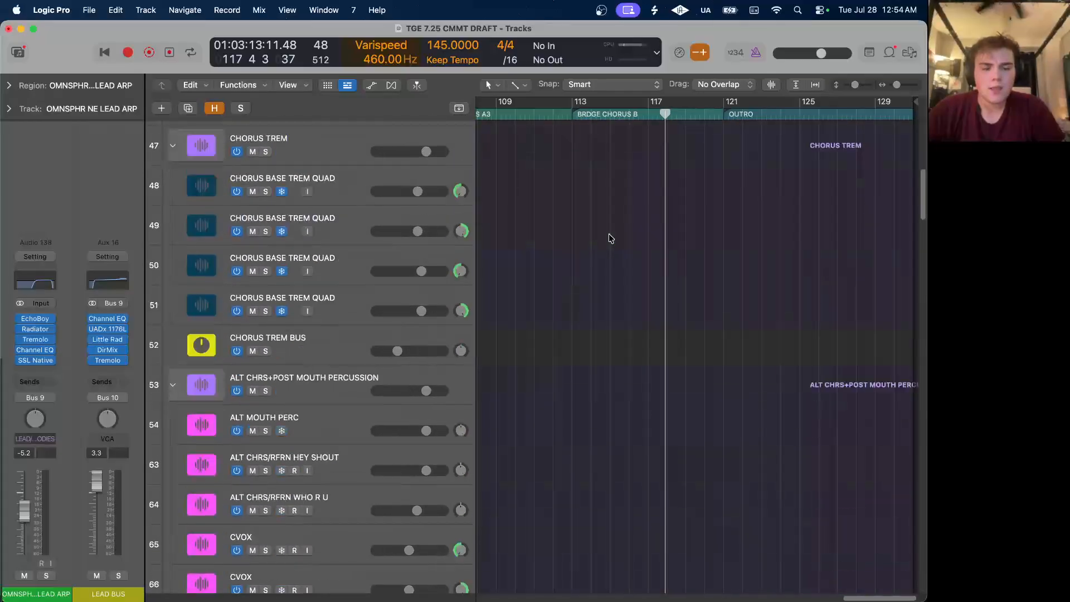
key("super+Left")
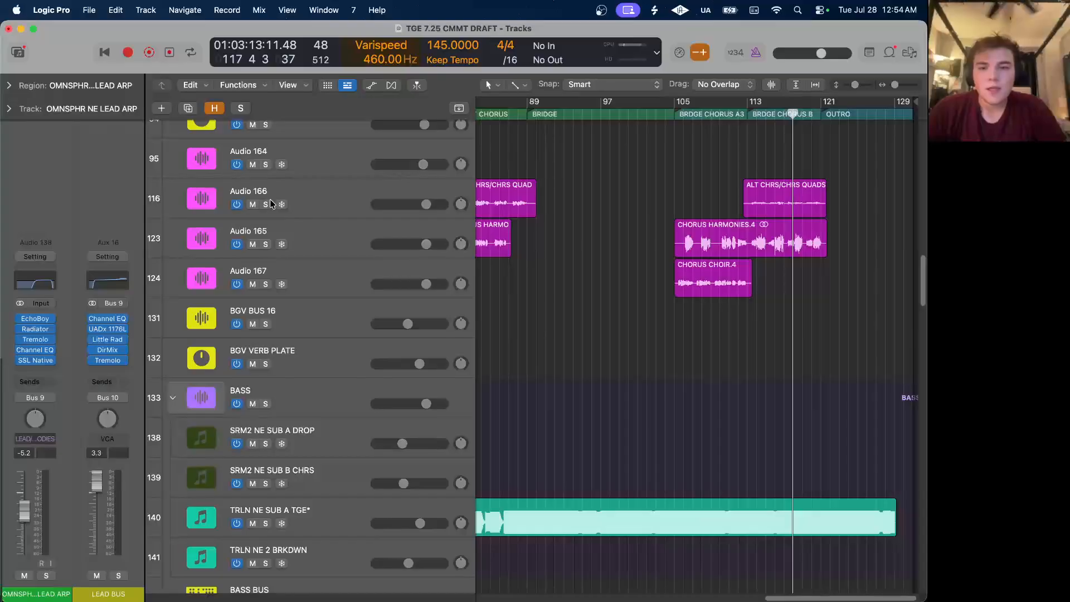
left_click_drag(265, 169, 264, 261)
scroll(642, 312, "up", 10)
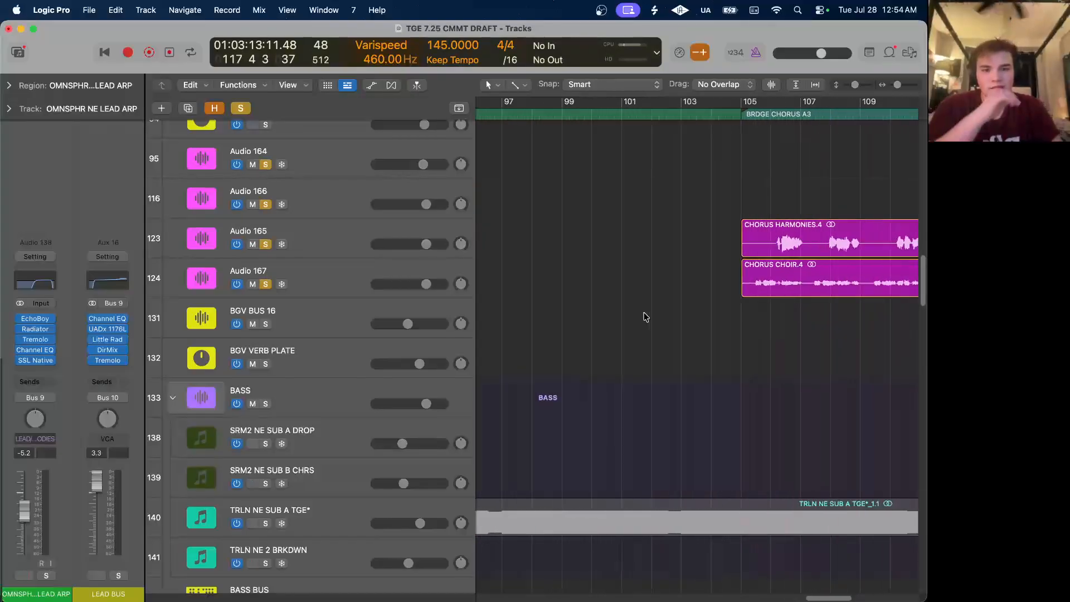
scroll(669, 204, "right", 5)
left_click(637, 112)
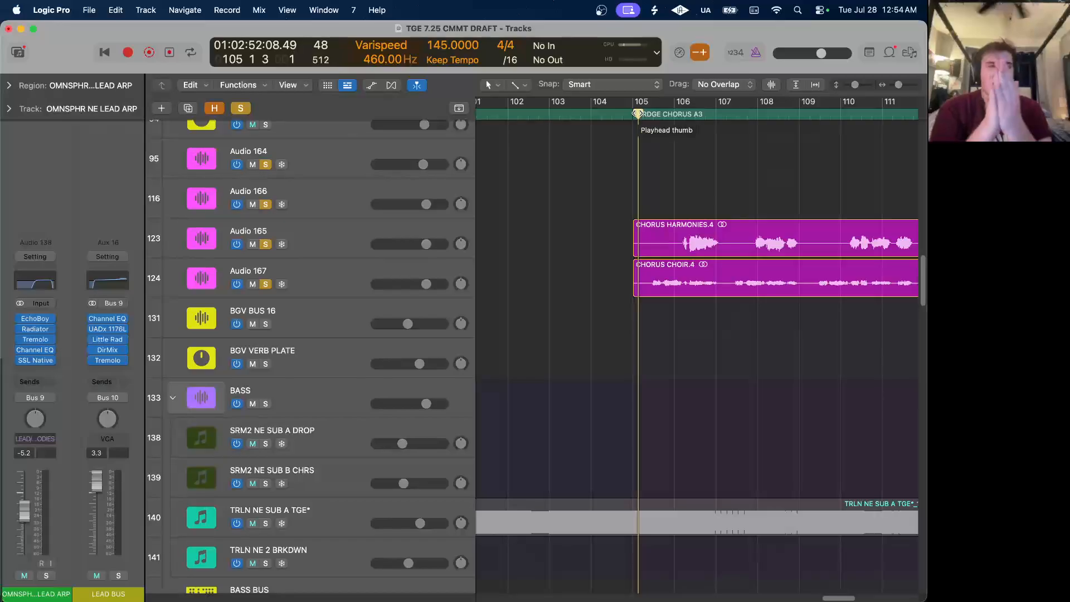
left_click_drag(637, 113, 632, 114)
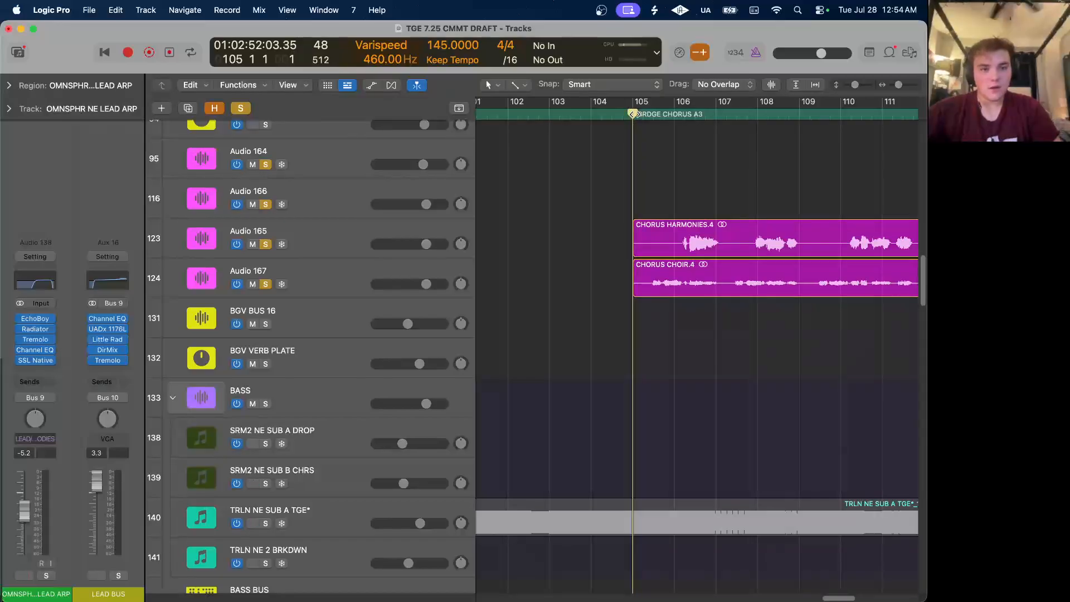
Play the soloed background vocals from BRDGE CHORUS A3 into bar 110 while reviewing their harmony and choir regions.
key("space")
scroll(663, 212, "up", 5)
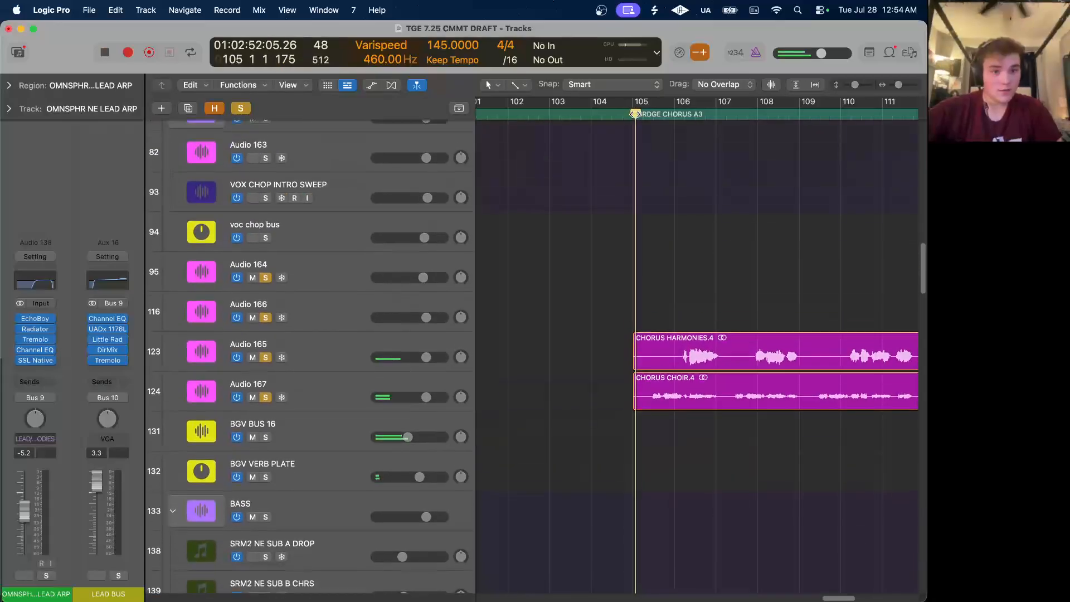
scroll(663, 211, "down", 4)
scroll(676, 236, "down", 5)
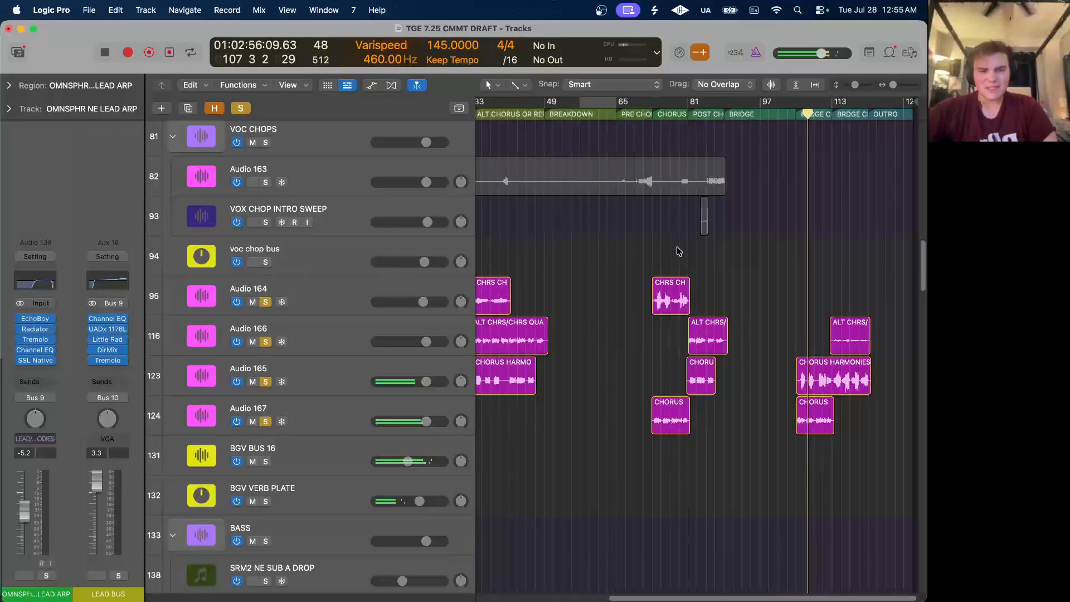
scroll(677, 250, "down", 1)
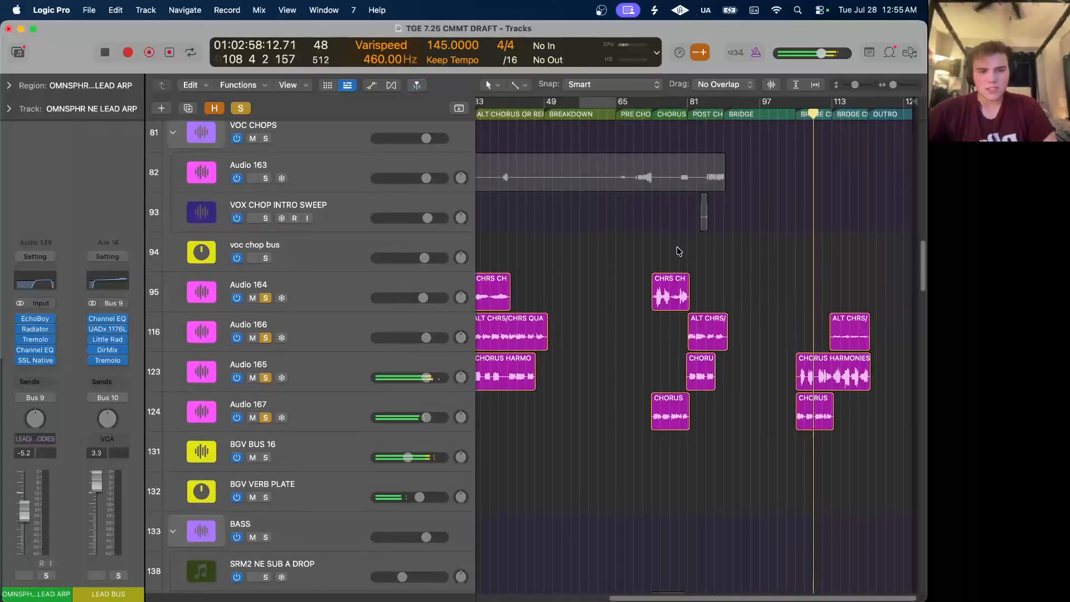
scroll(676, 247, "up", 3)
scroll(613, 278, "up", 15)
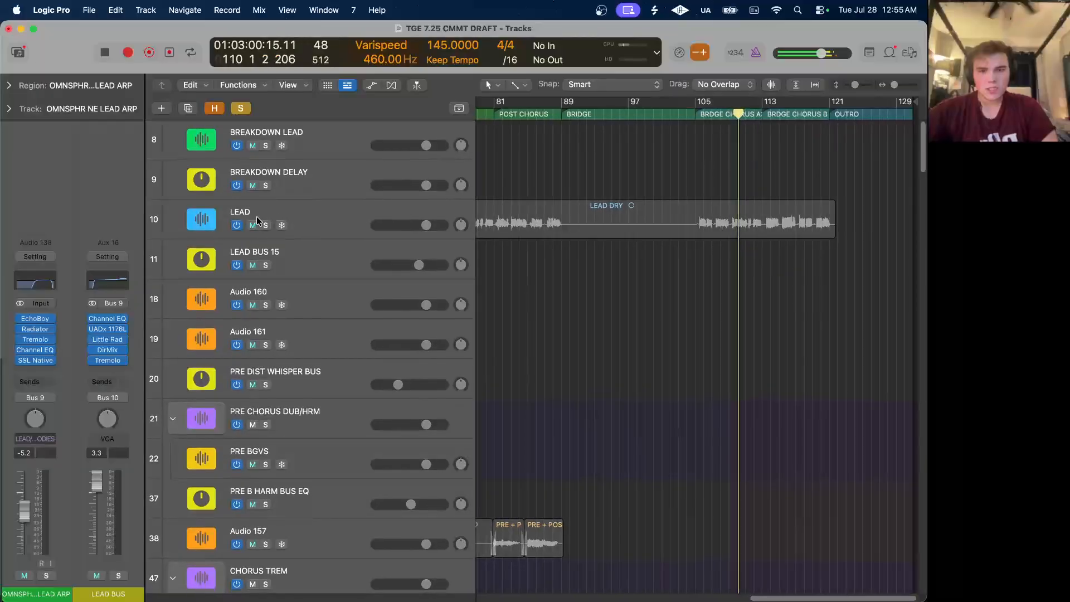
Add the LEAD track to the solo, listen with the background vocals into BRDGE CHORUS B, and clear all solos.
left_click(265, 224)
scroll(809, 226, "up", 5)
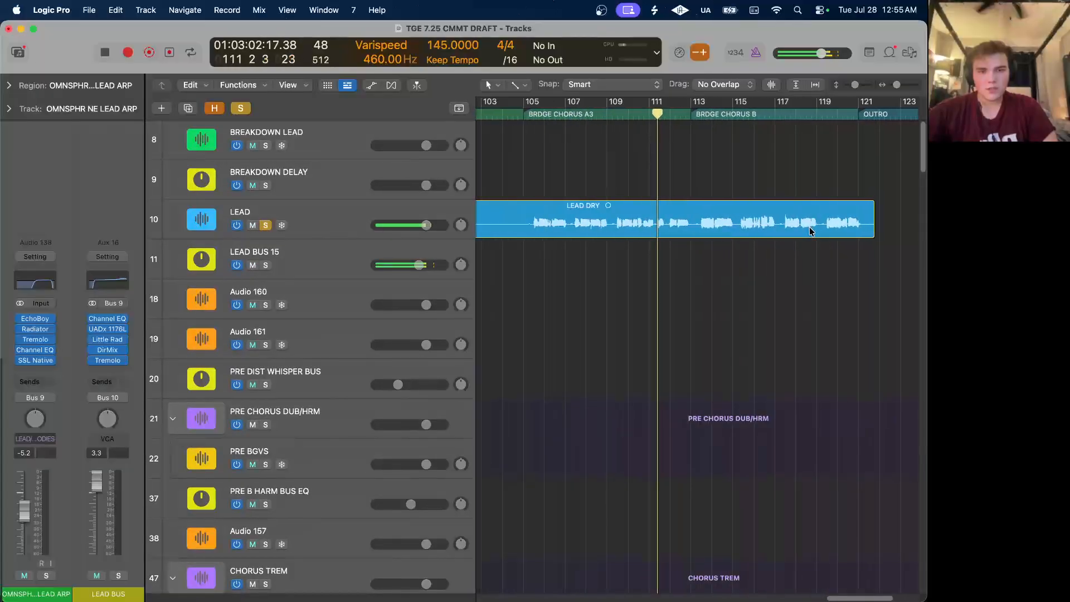
scroll(809, 227, "down", 20)
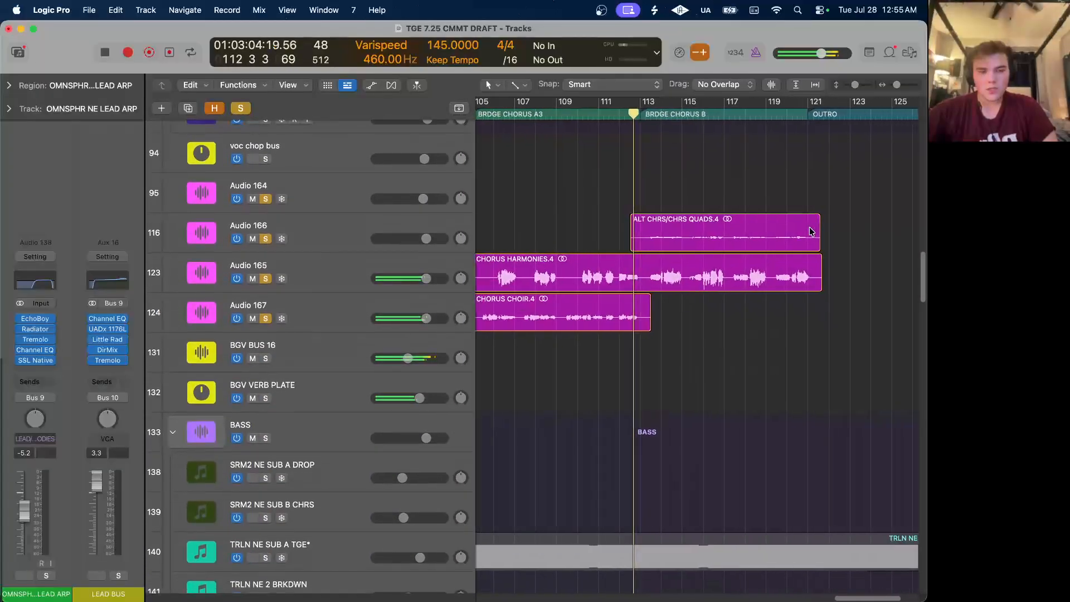
scroll(811, 232, "right", 2)
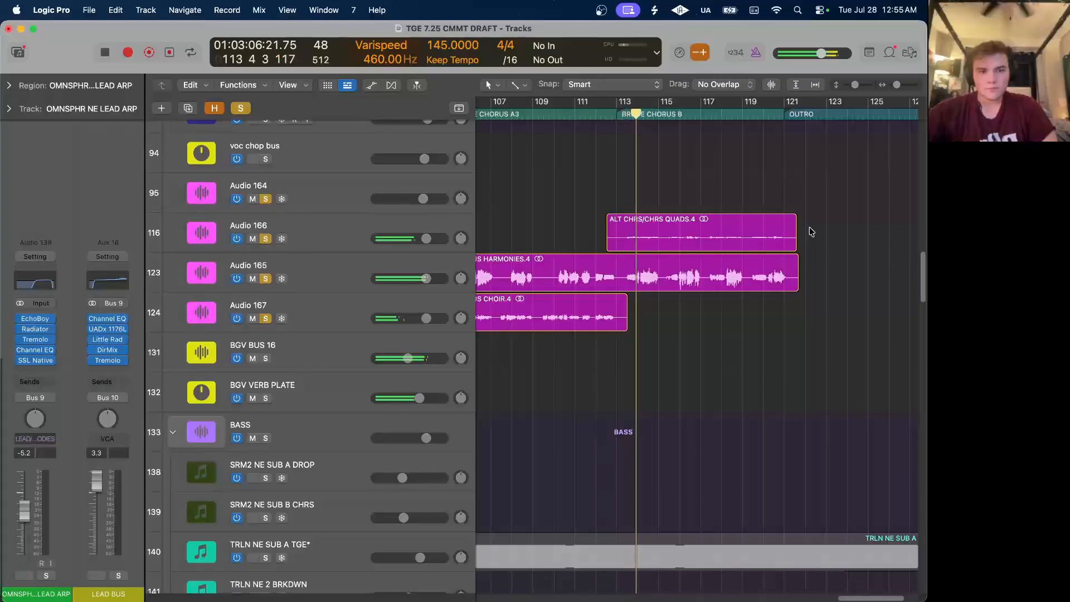
scroll(693, 218, "up", 8)
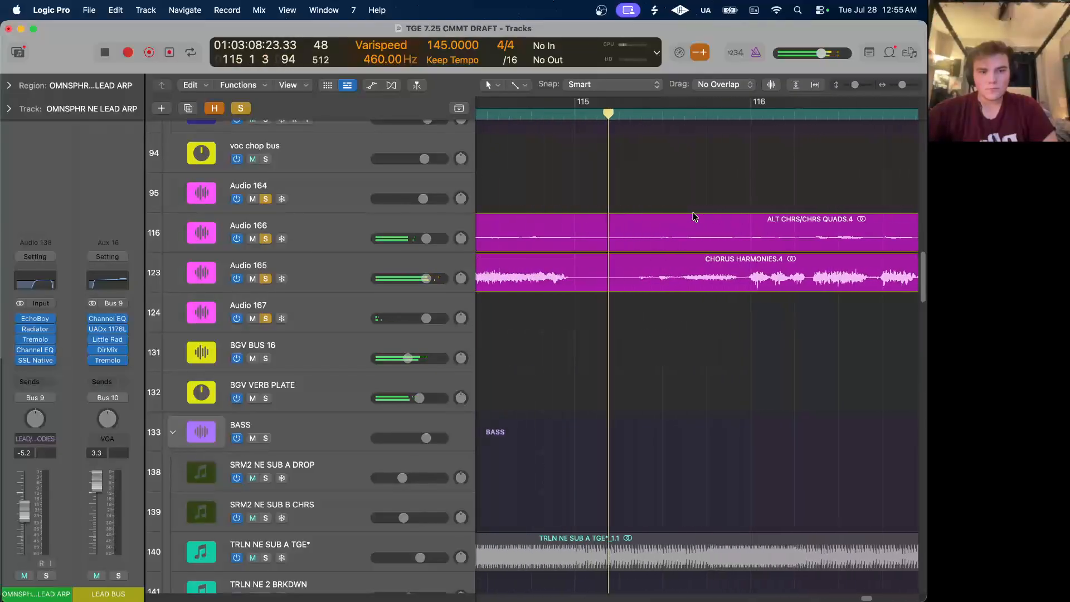
scroll(693, 217, "down", 8)
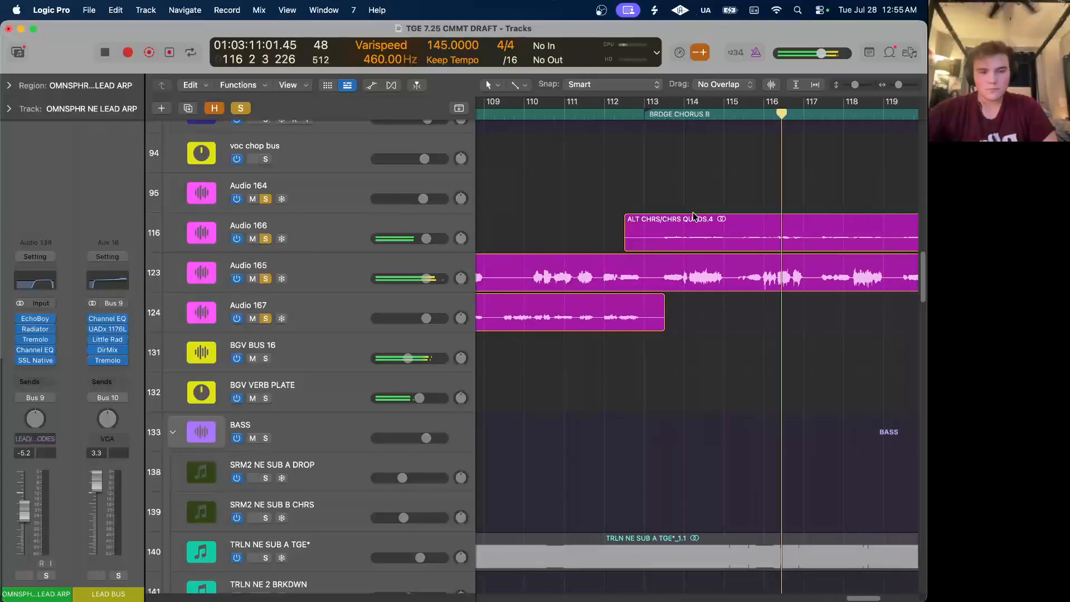
scroll(693, 216, "down", 5)
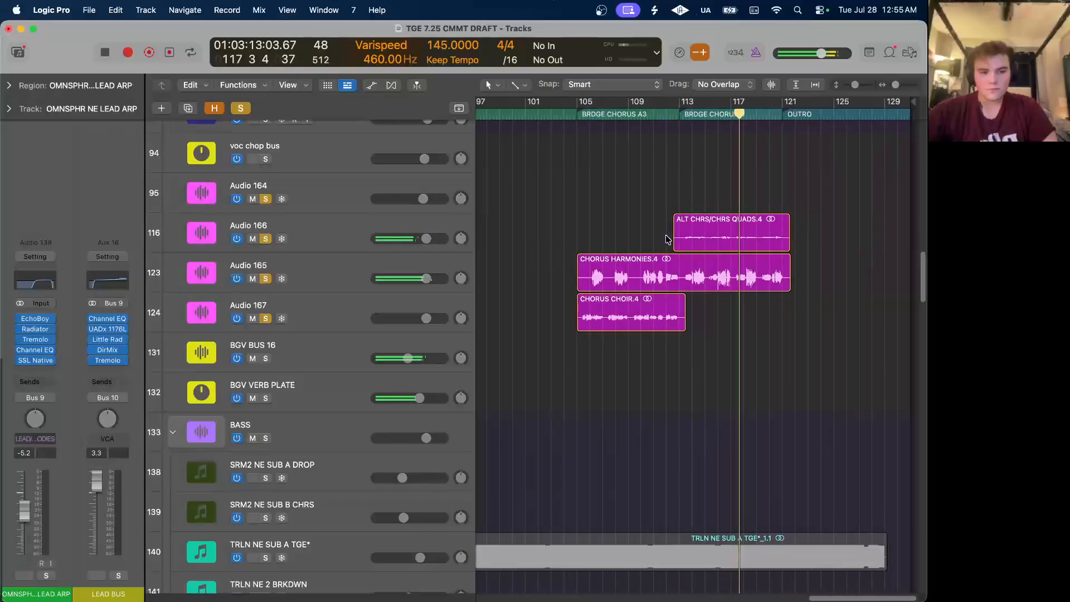
scroll(665, 235, "down", 4)
Play the full mix from the end of BRDGE CHORUS B through the OUTRO, reviewing which tracks are active.
scroll(758, 323, "down", 10)
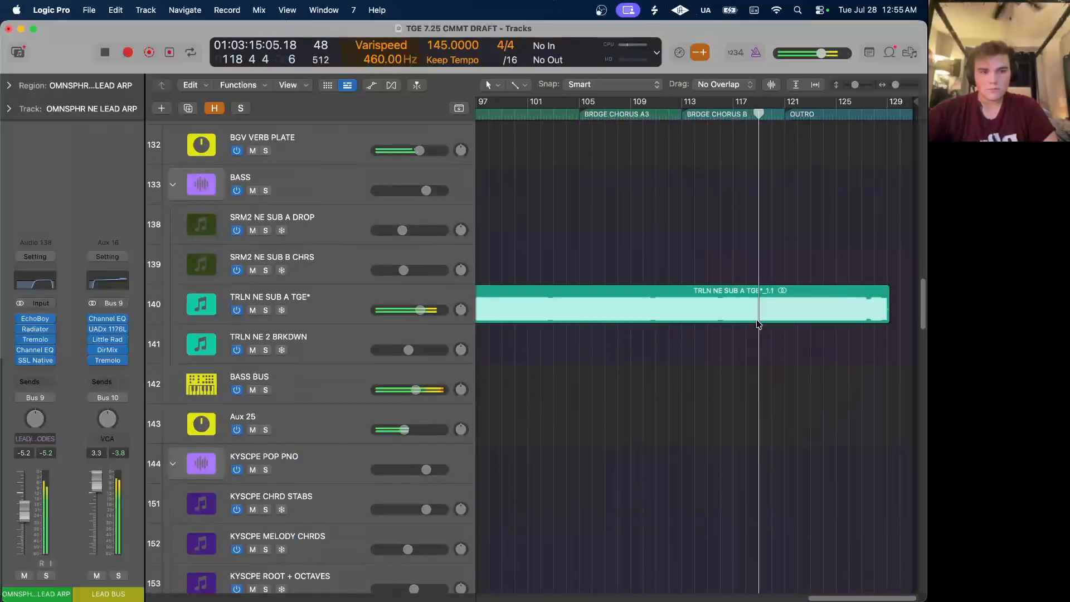
scroll(758, 323, "down", 20)
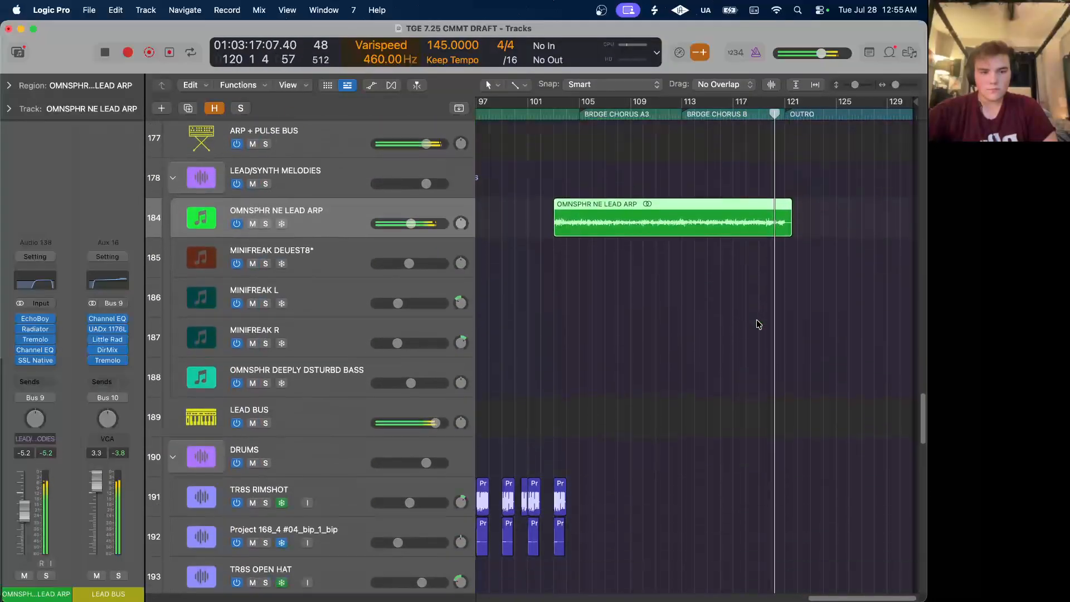
scroll(756, 323, "down", 12)
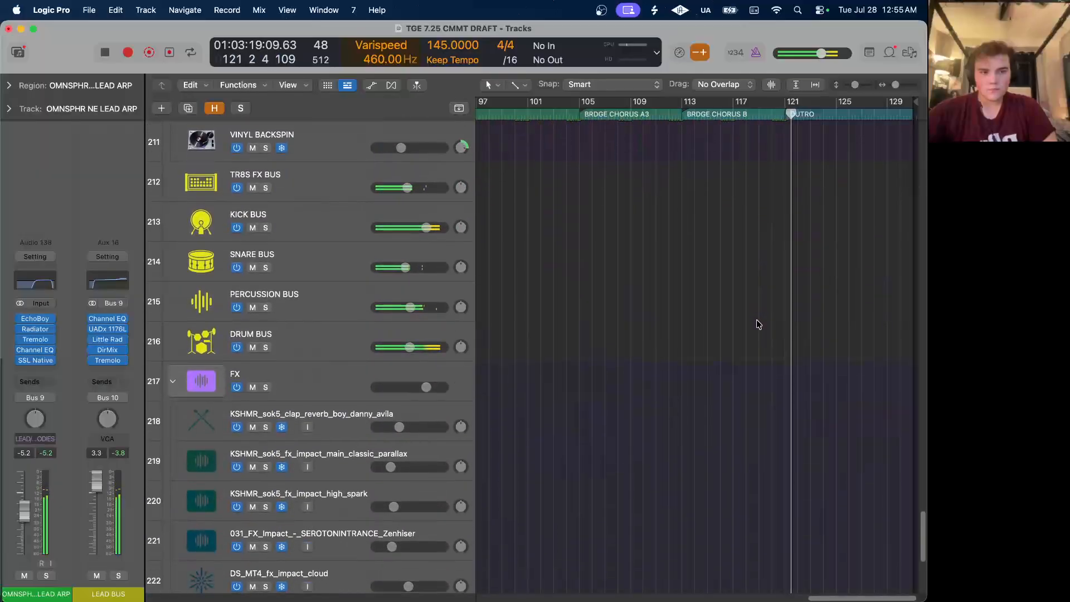
scroll(757, 323, "up", 8)
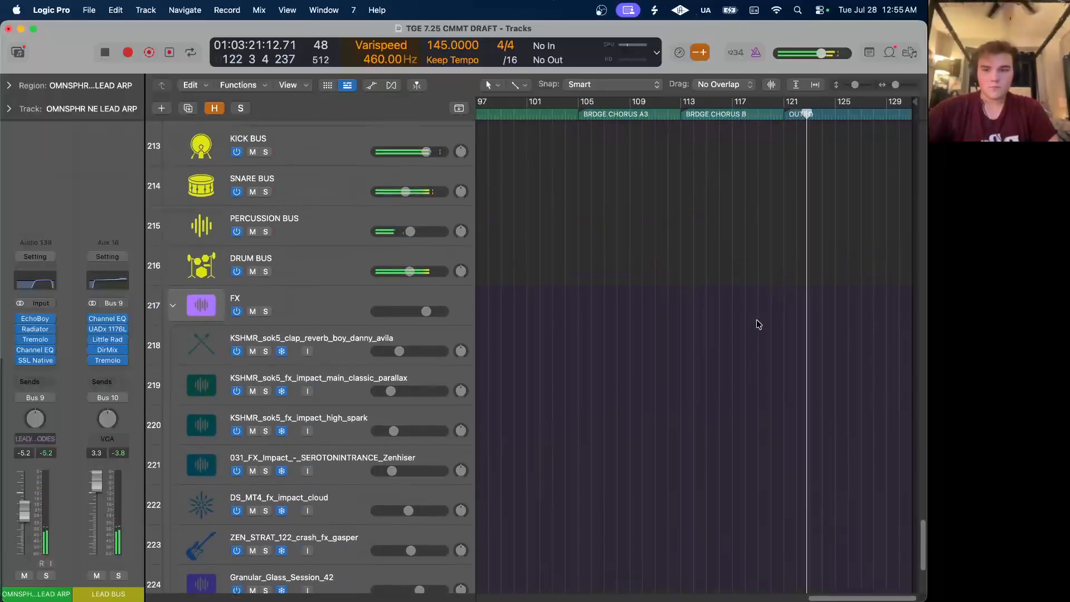
scroll(756, 323, "up", 20)
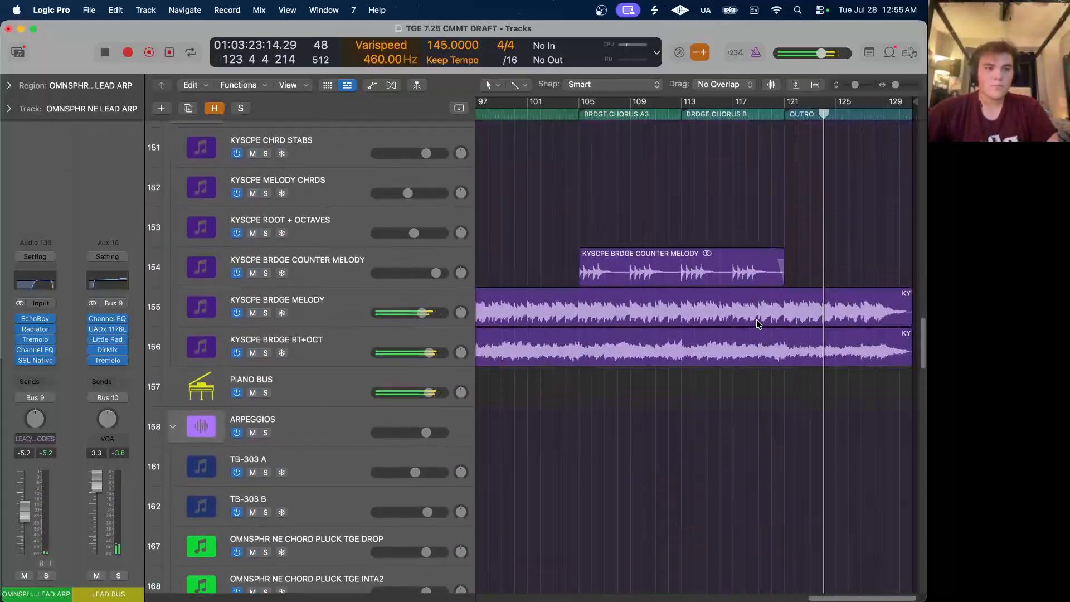
scroll(758, 323, "up", 20)
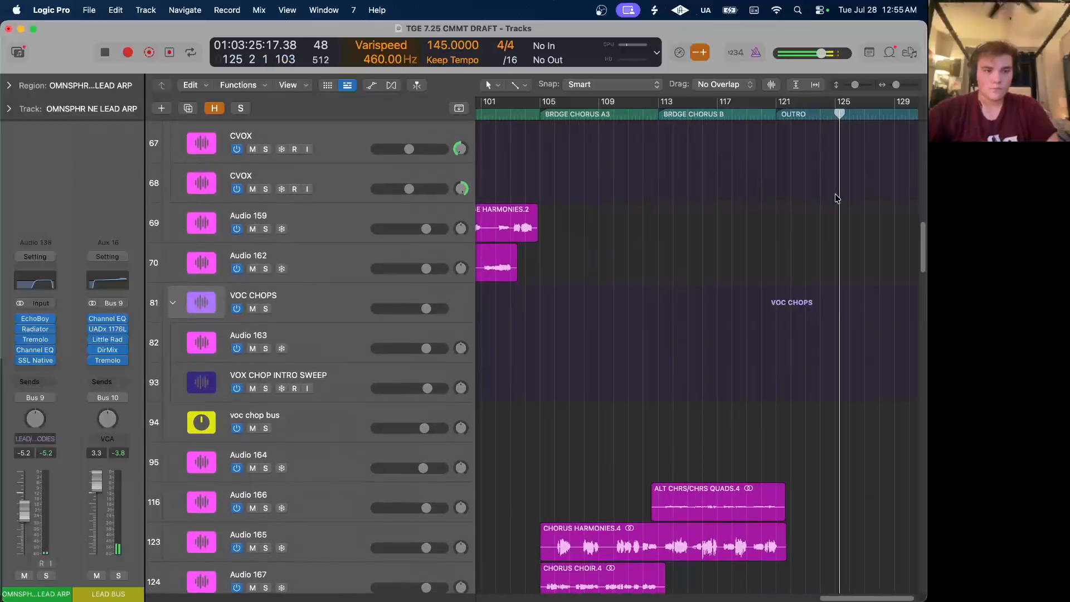
scroll(835, 198, "up", 20)
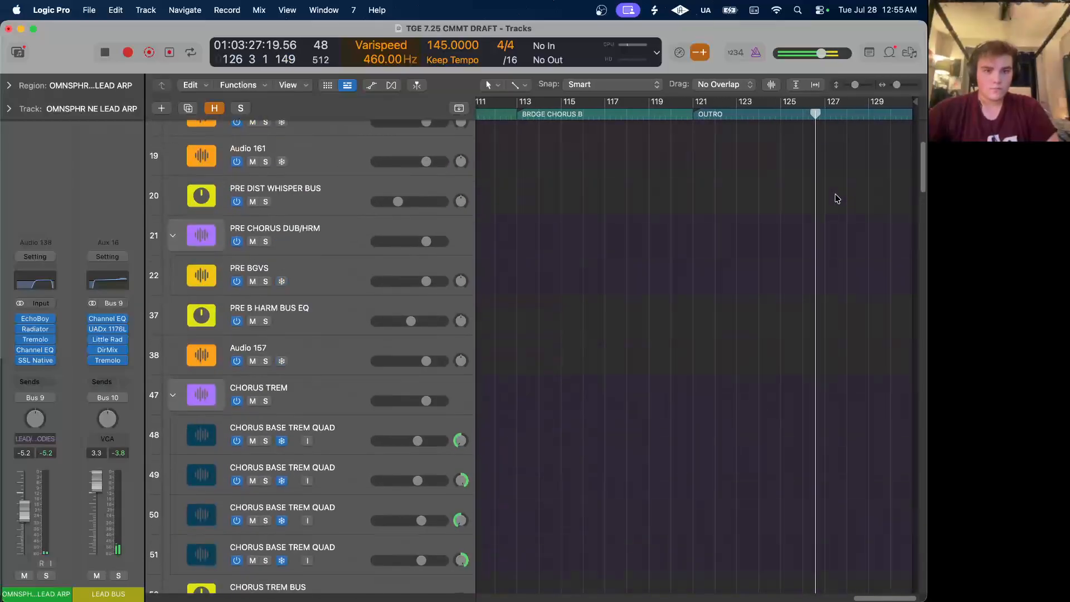
scroll(835, 199, "down", 20)
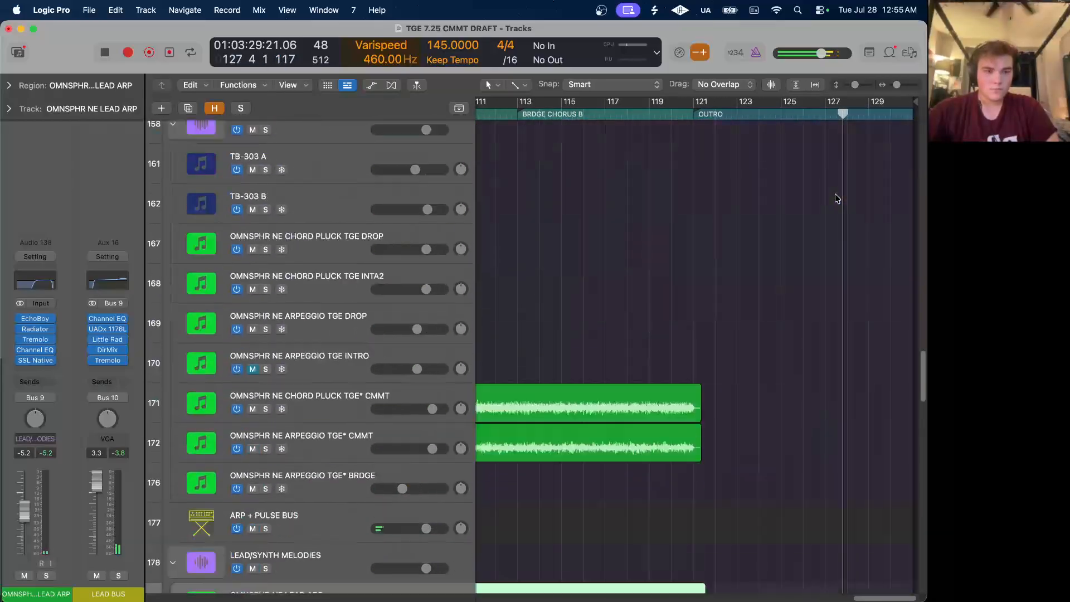
scroll(835, 198, "up", 10)
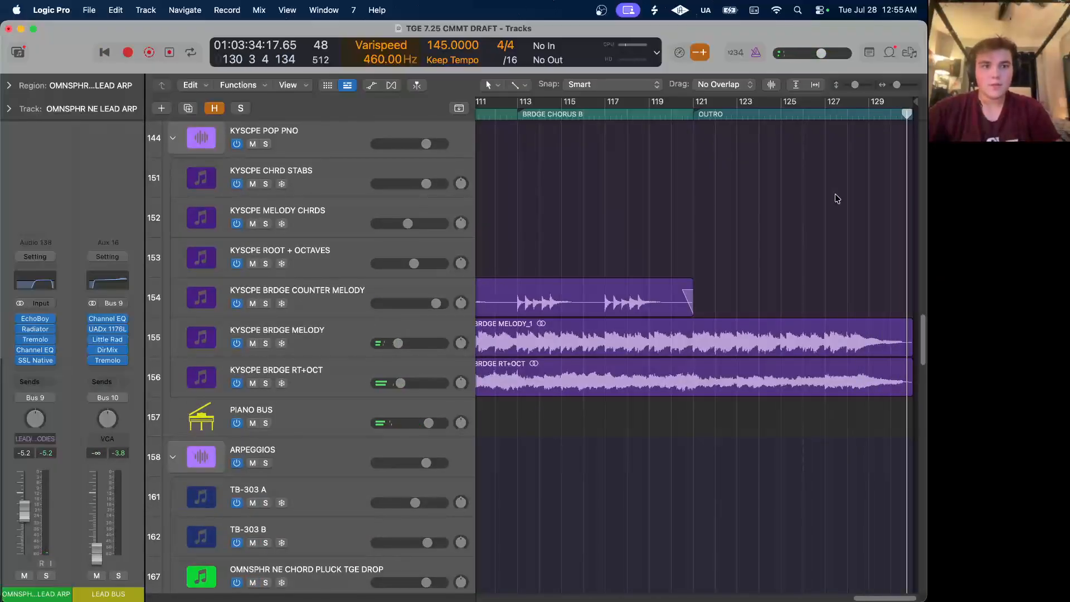
End the OUTRO playback and return the playhead to the beginning of the project.
key("space")
key("Return")
scroll(671, 253, "up", 3)
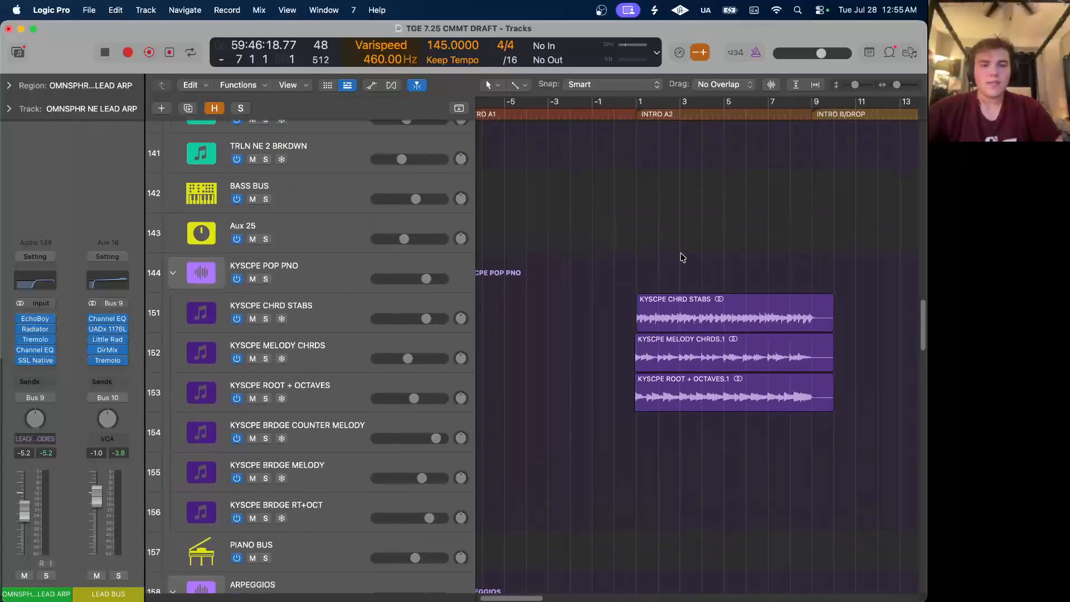
Find the Stereo Out track at the end of the track list, select it unsoloed, and open its Ozone 12 plug-in.
scroll(682, 256, "down", 5)
scroll(683, 257, "up", 20)
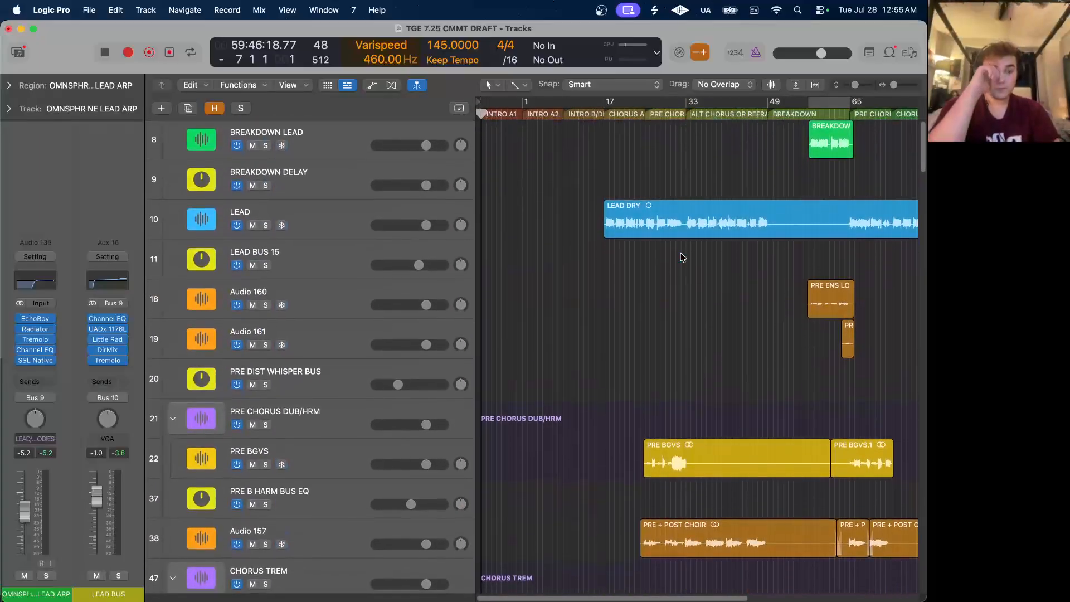
scroll(683, 257, "down", 3)
scroll(679, 245, "down", 20)
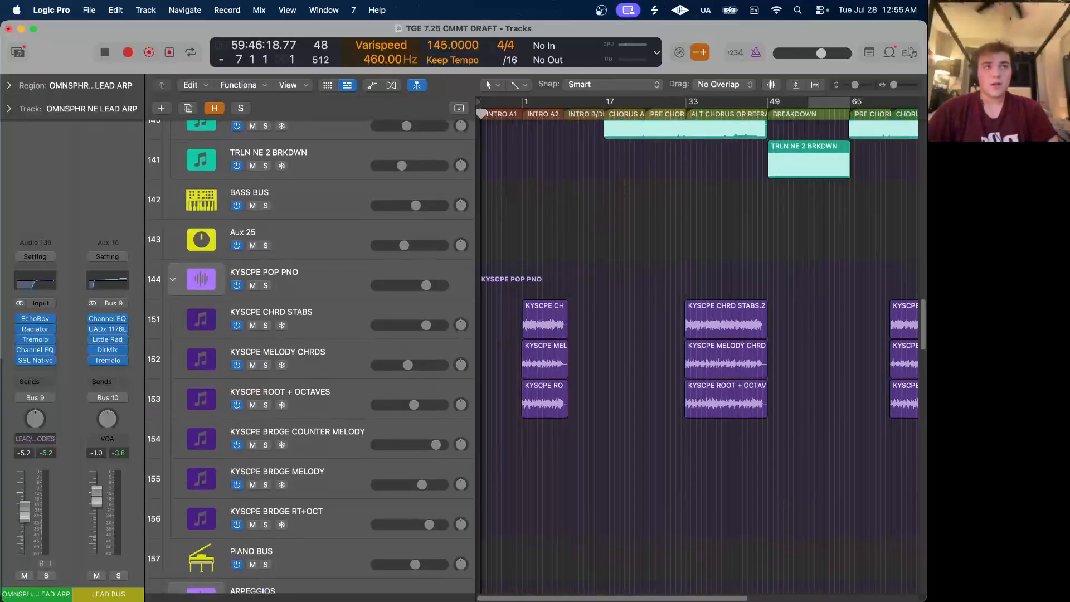
scroll(640, 287, "down", 10)
scroll(641, 291, "down", 12)
scroll(641, 291, "down", 4)
left_click(265, 517)
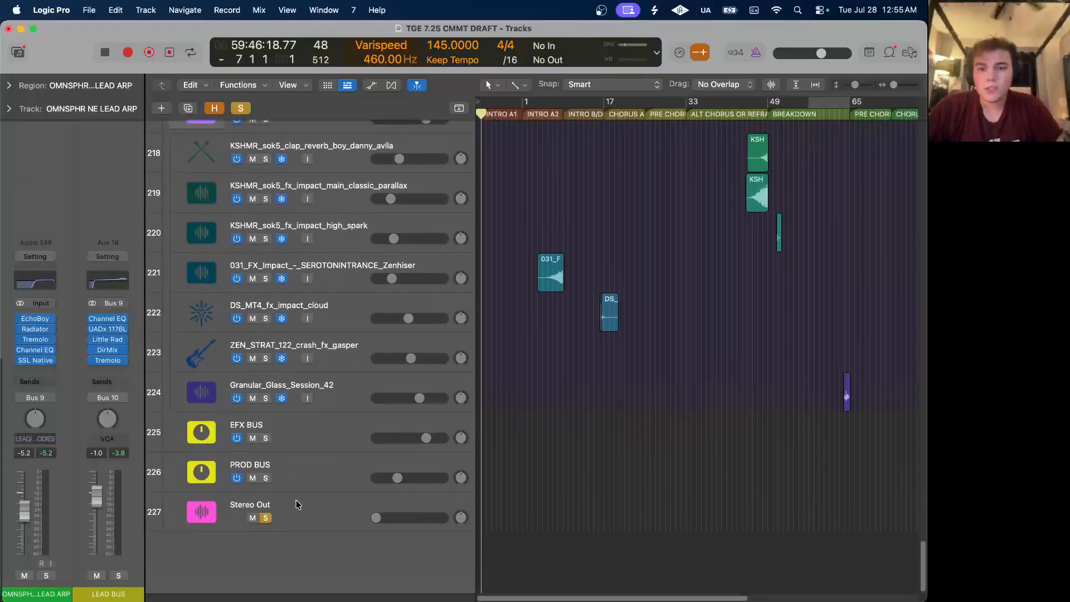
left_click(293, 500)
left_click(265, 518)
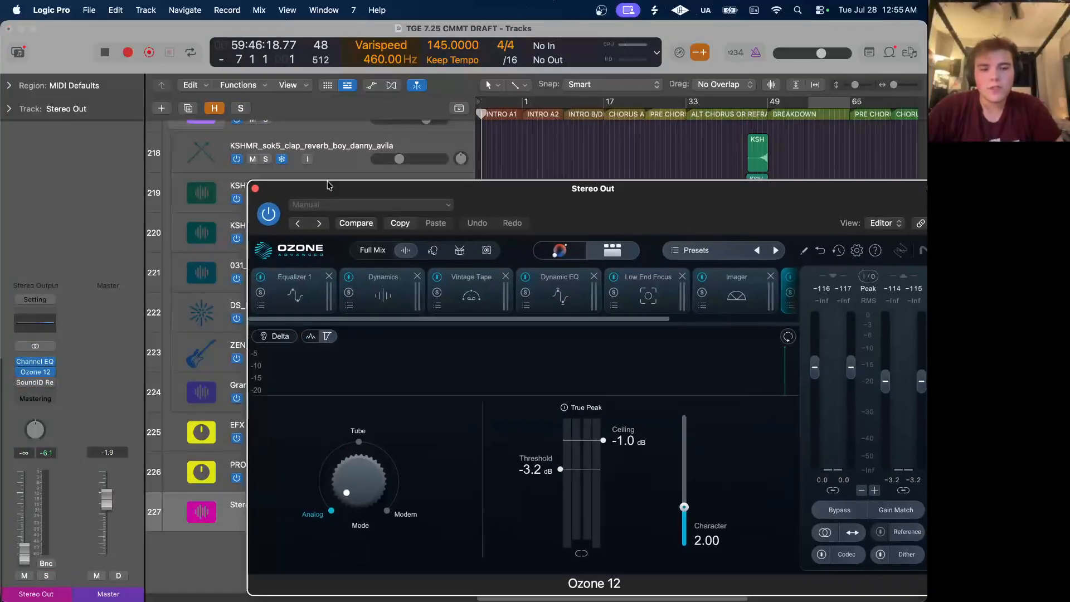
Review the Ozone 12 mastering modules and maximizer settings on Stereo Out, and close the plug-in window.
left_click_drag(329, 186, 207, 119)
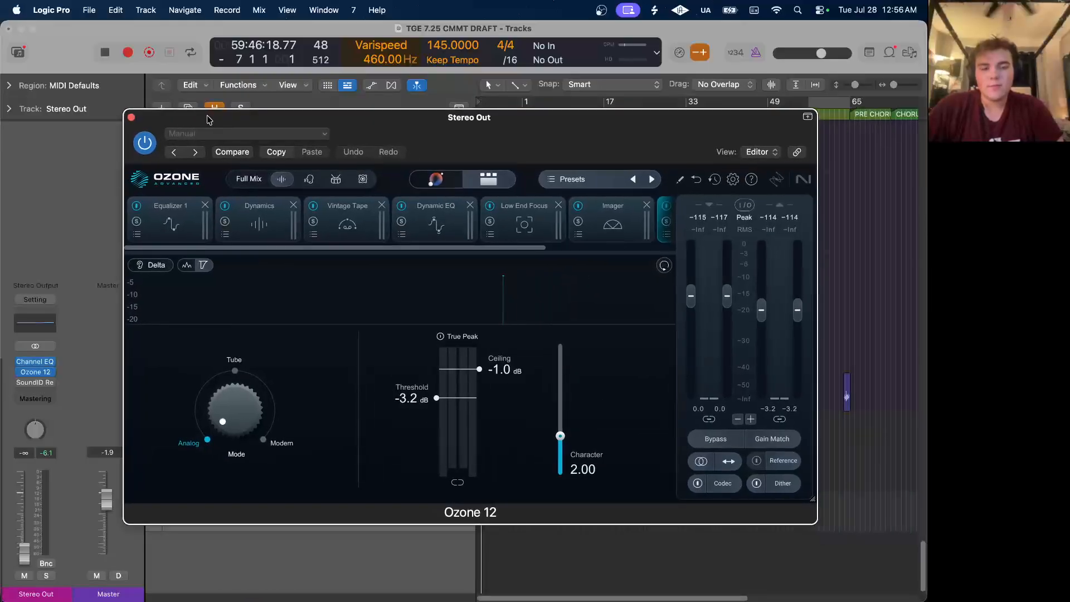
scroll(471, 235, "right", 3)
scroll(471, 235, "left", 3)
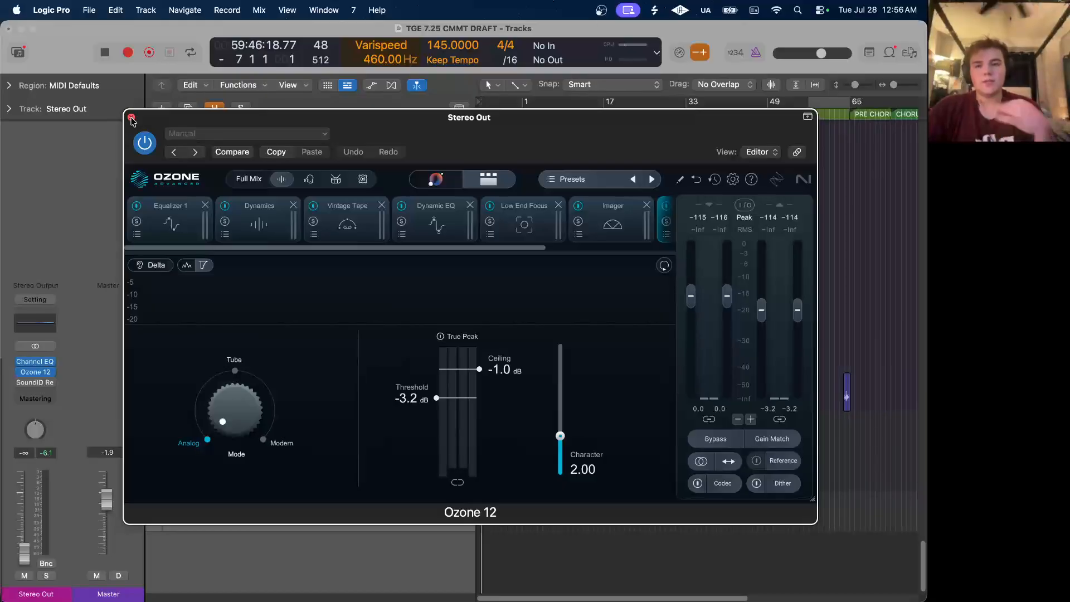
left_click_drag(218, 118, 214, 90)
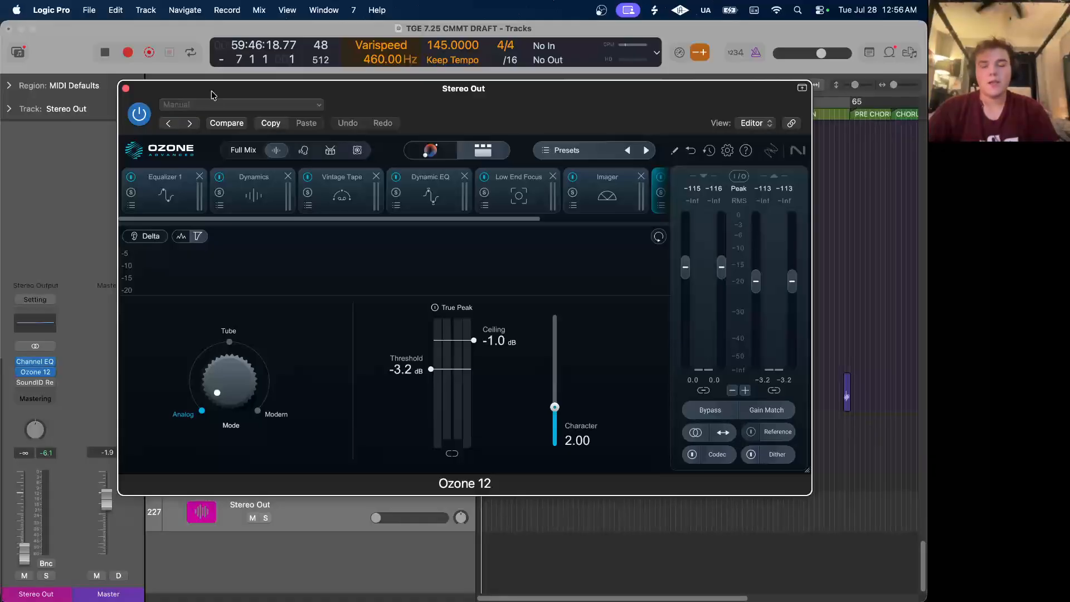
left_click_drag(212, 95, 169, 67)
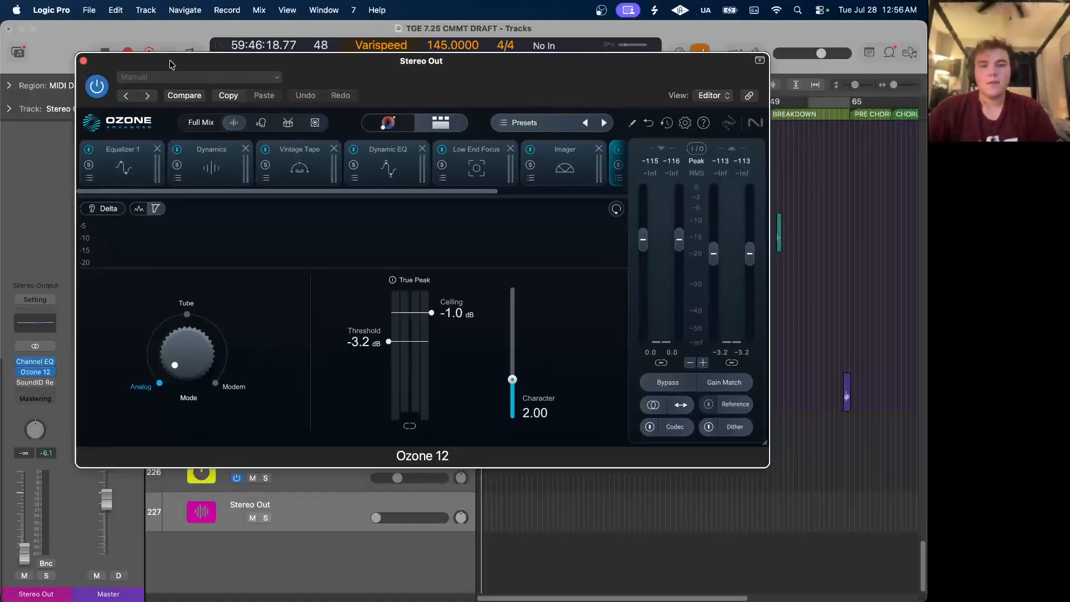
left_click(83, 60)
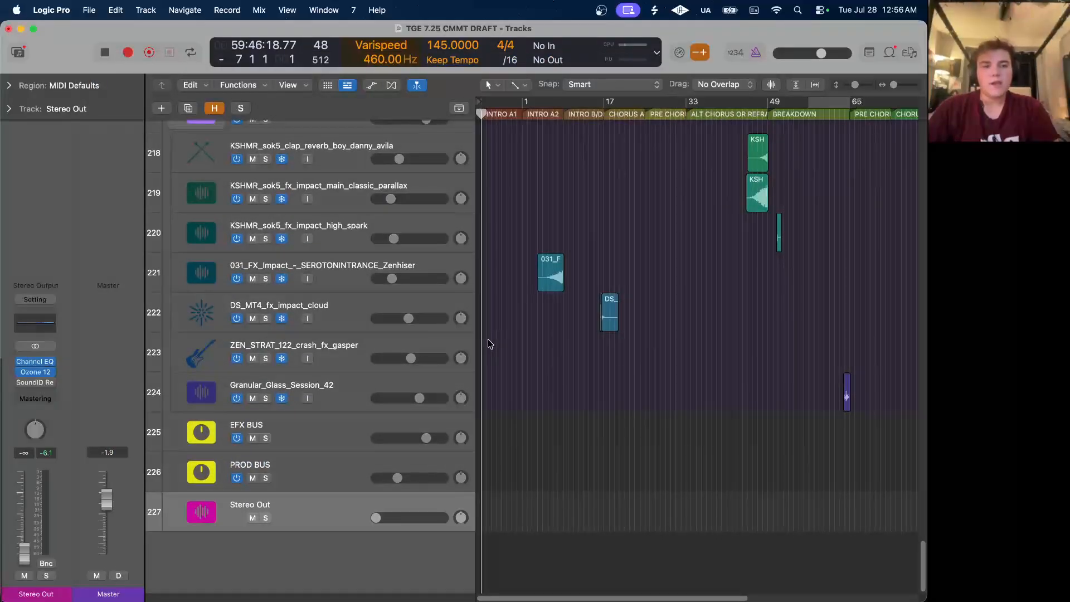
Look over the full arrangement from the drum and synth tracks up to the lead vocals and back down to Stereo Out.
scroll(487, 339, "up", 15)
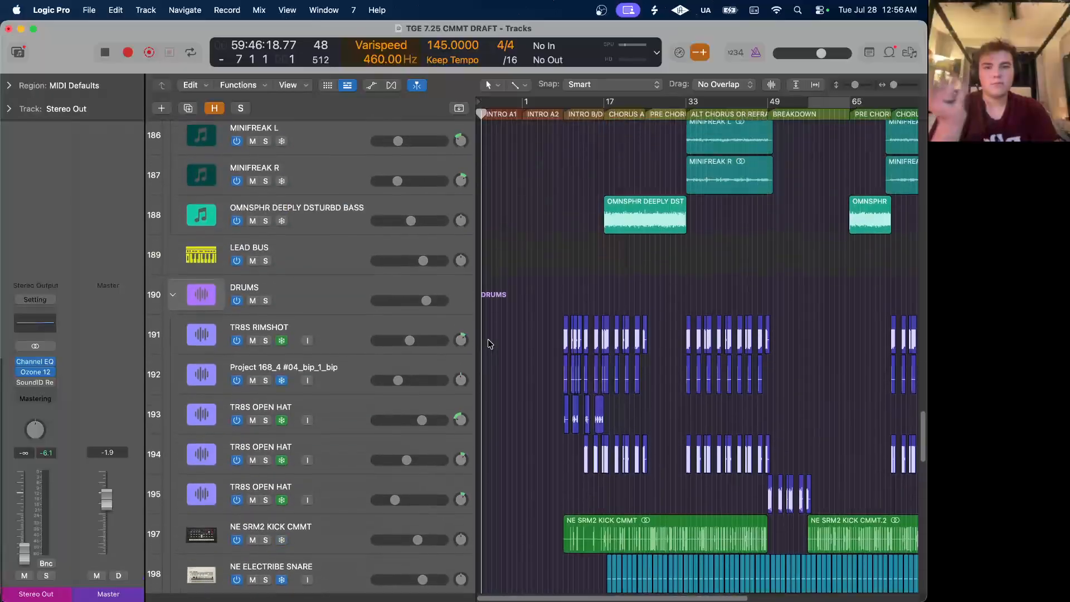
scroll(489, 343, "up", 2)
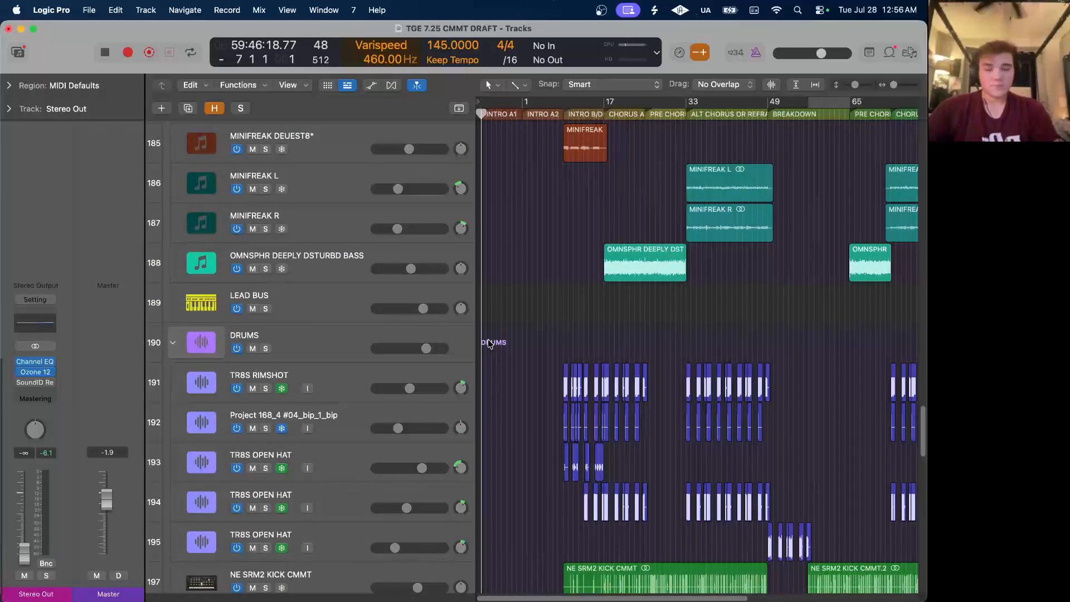
scroll(523, 349, "down", 1)
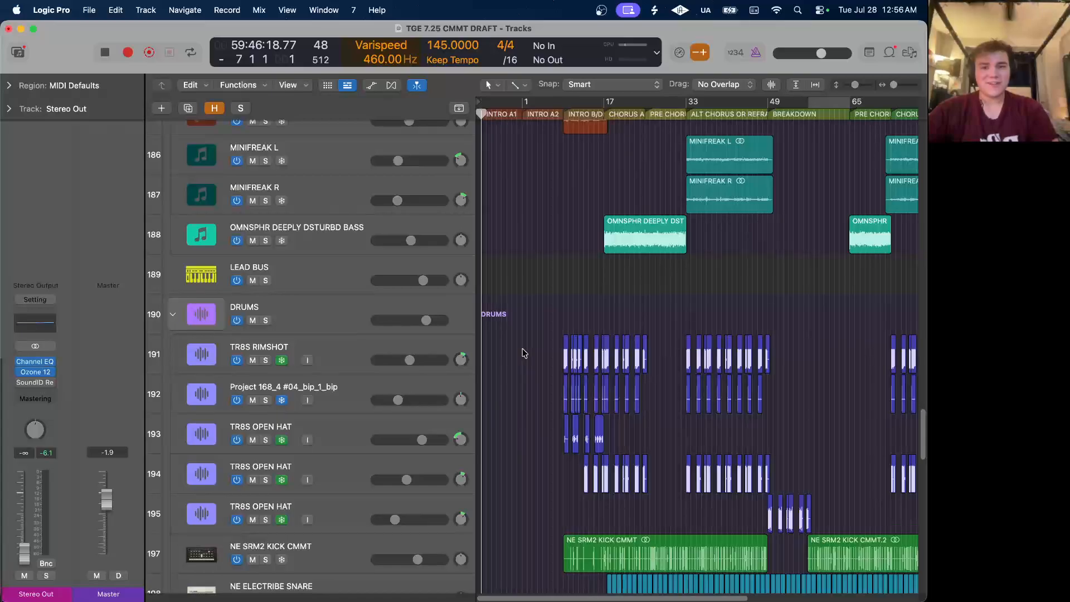
scroll(522, 349, "down", 9)
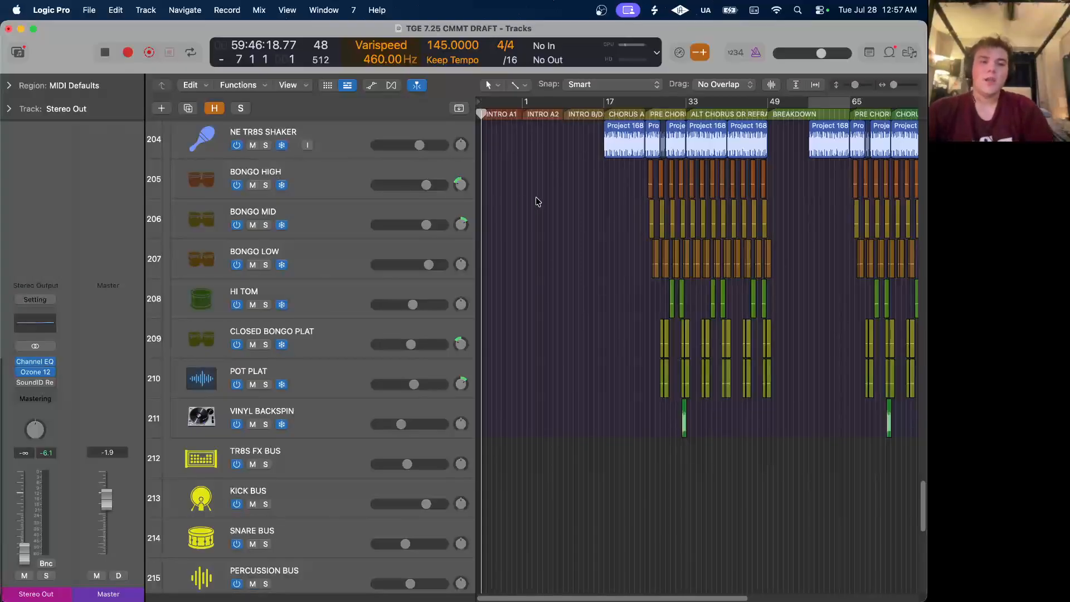
scroll(538, 201, "up", 20)
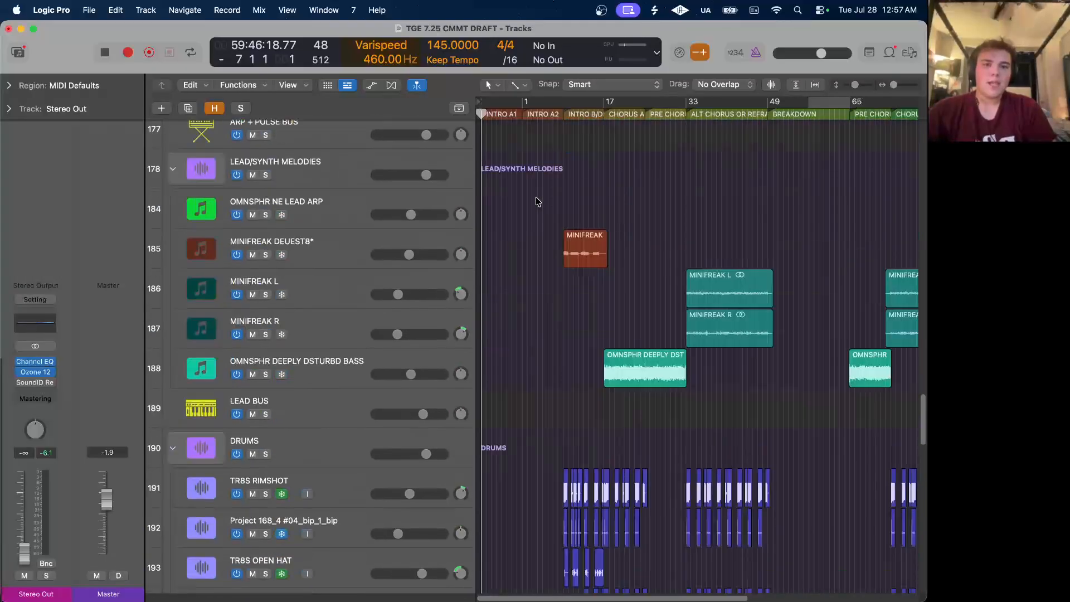
scroll(538, 202, "up", 20)
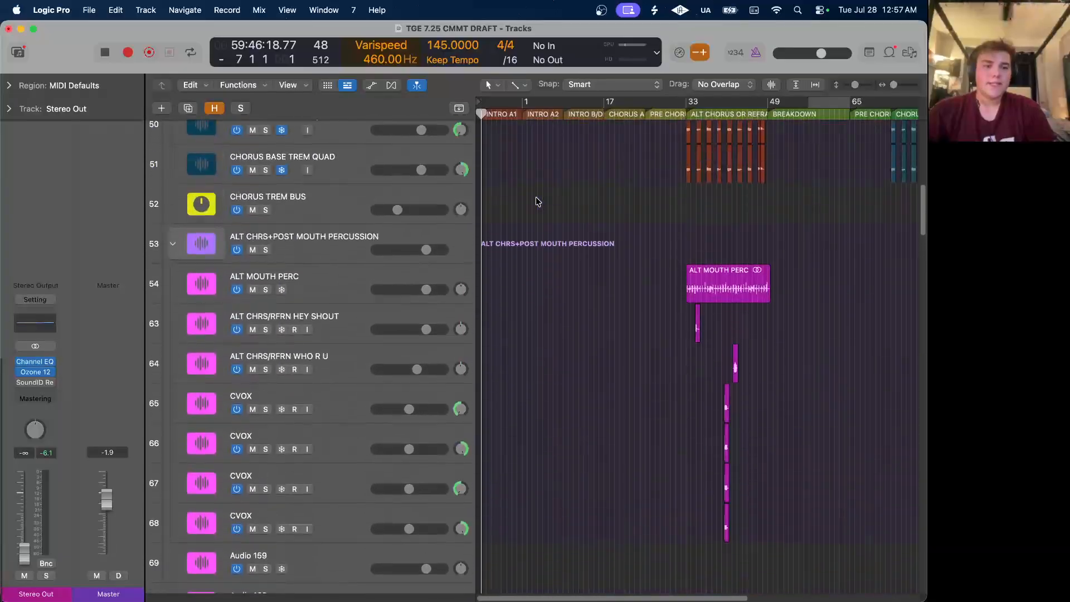
scroll(537, 201, "up", 10)
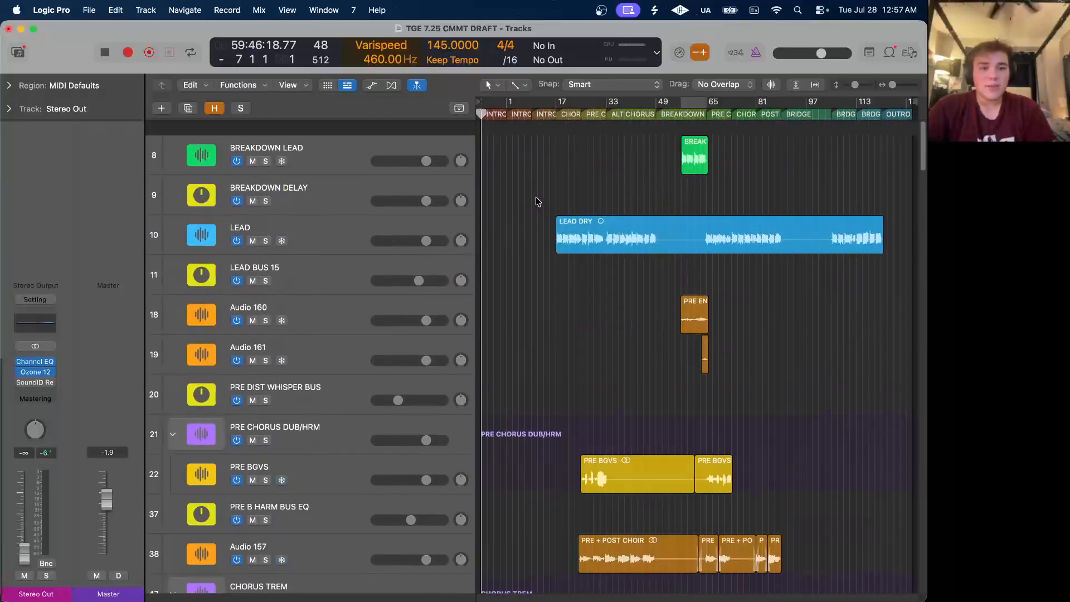
scroll(371, 325, "down", 2)
scroll(370, 325, "down", 20)
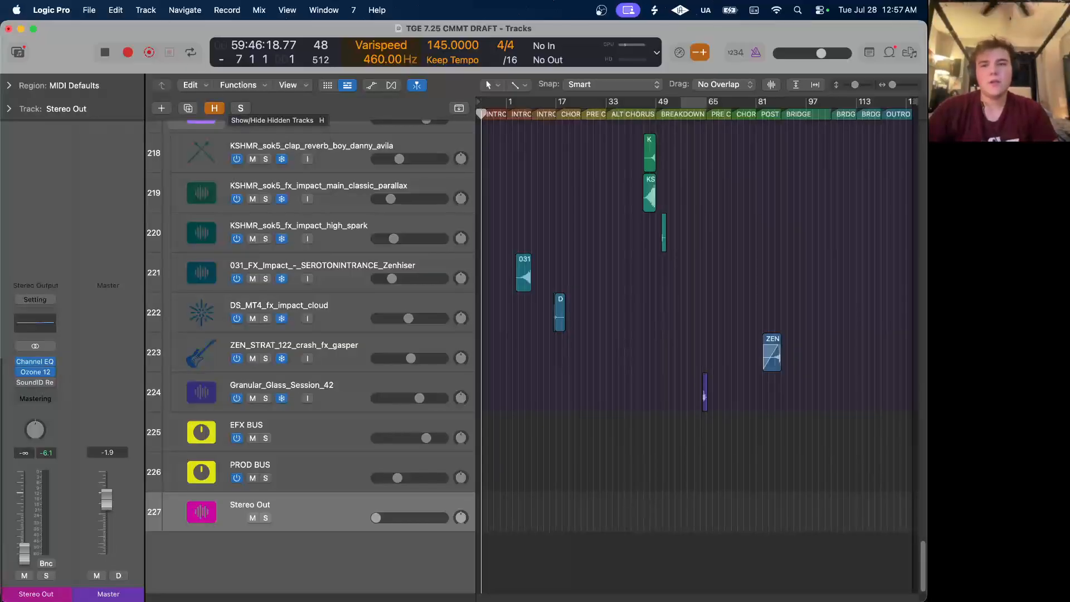
left_click(93, 11)
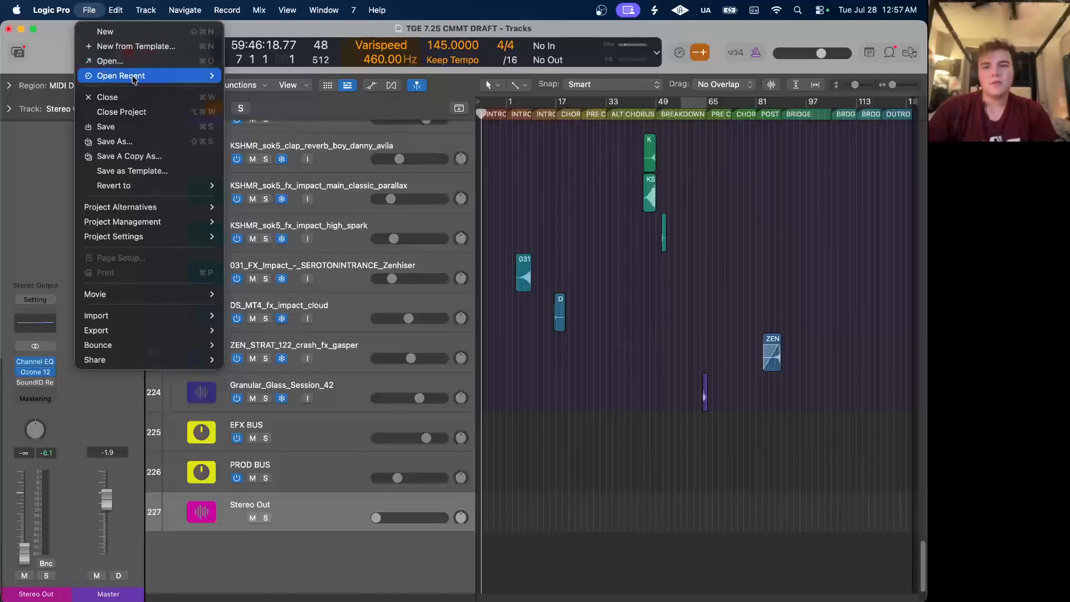
left_click(830, 303)
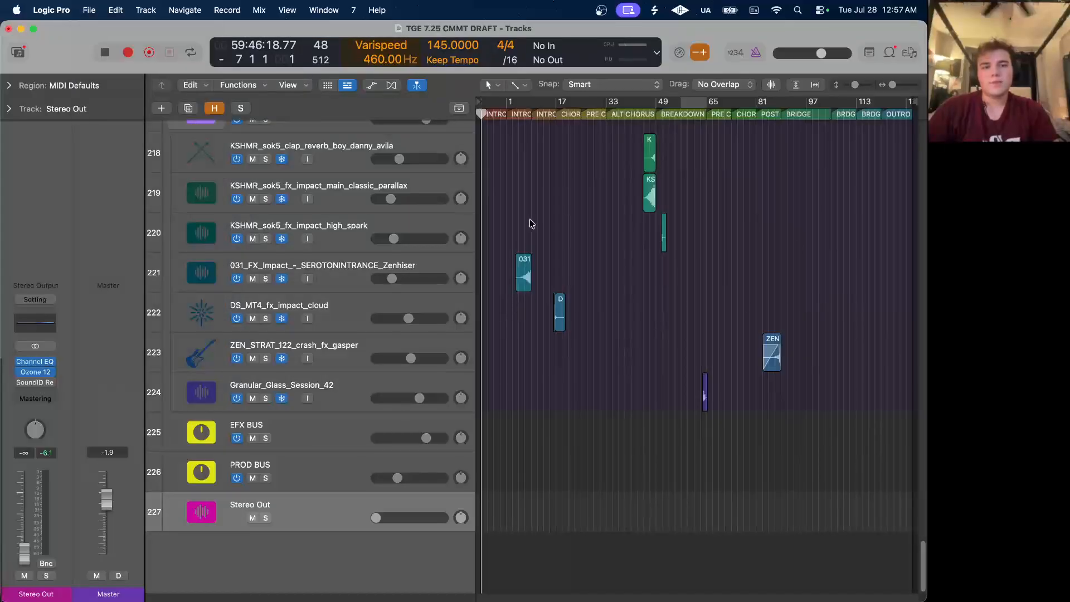